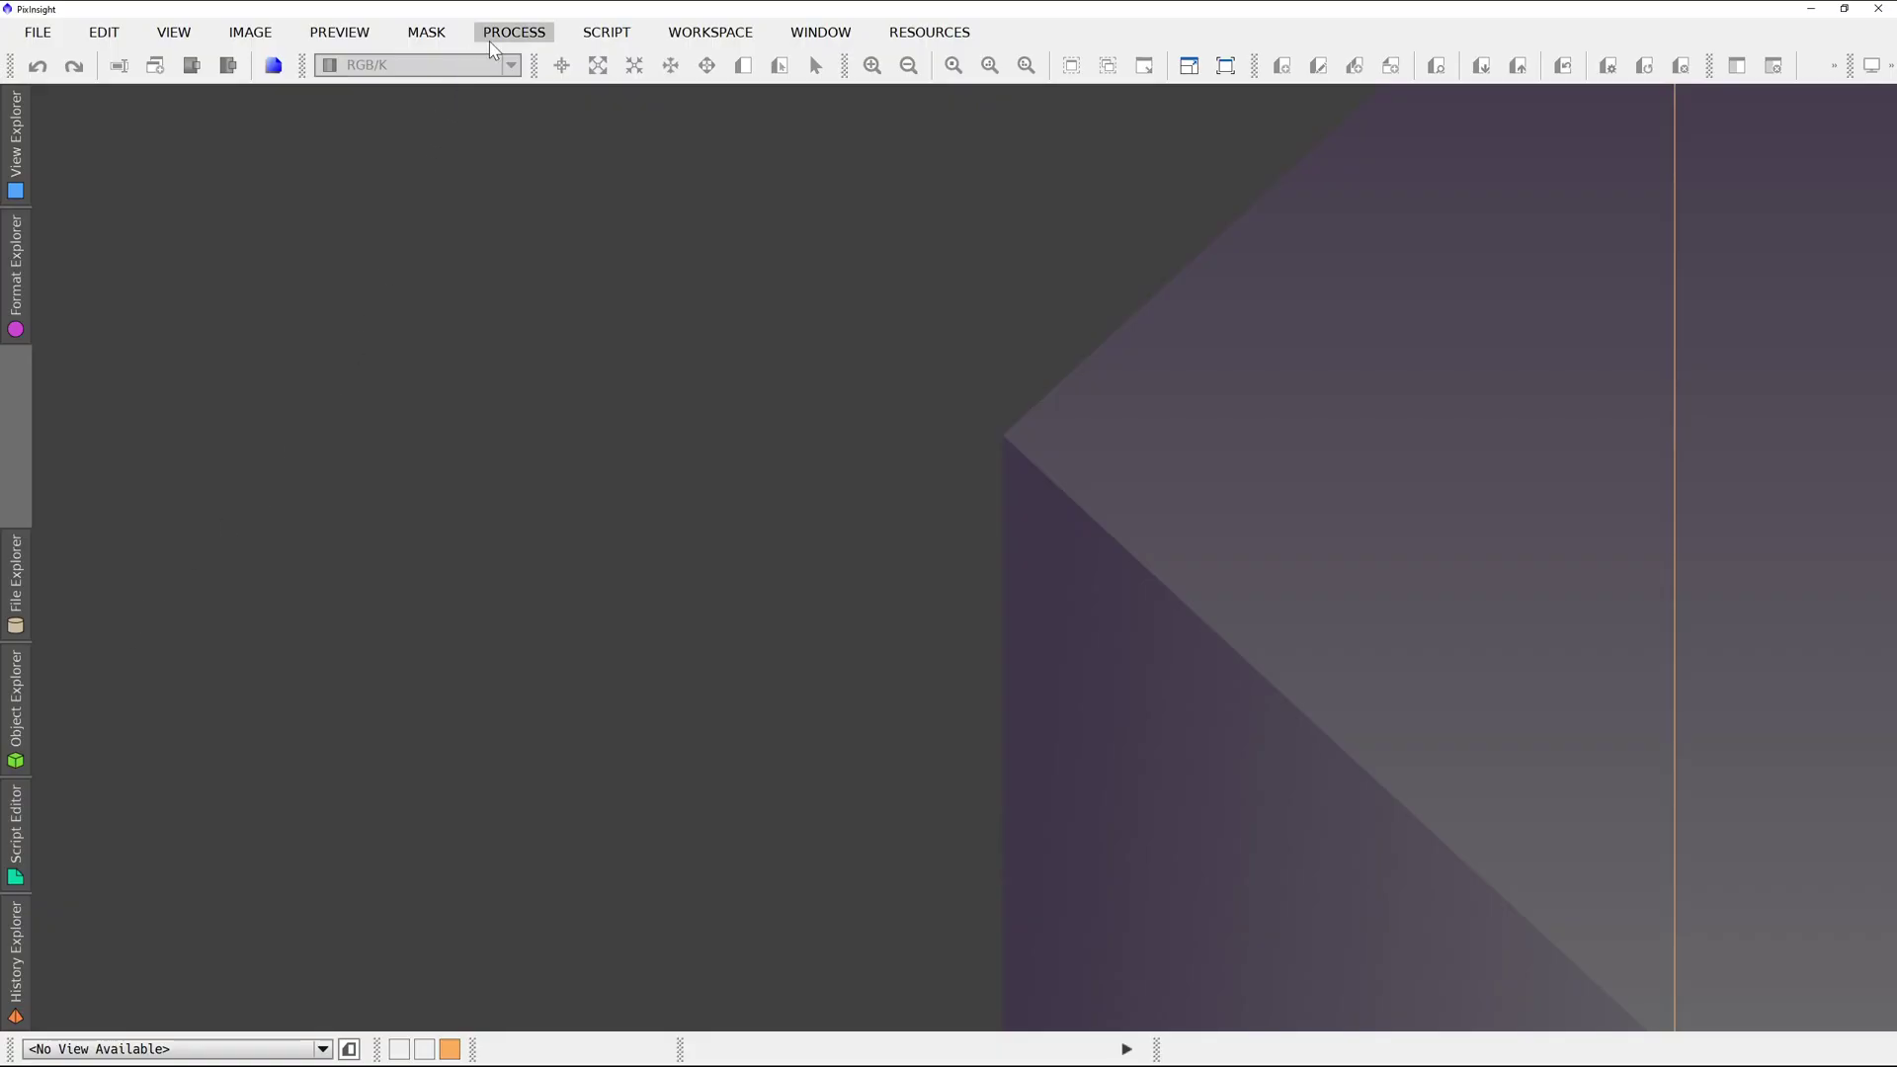
Load every jpeg from the 2021-08-25\Accepted folder into the Blink tool.
click(514, 31)
mouse_move(662, 25)
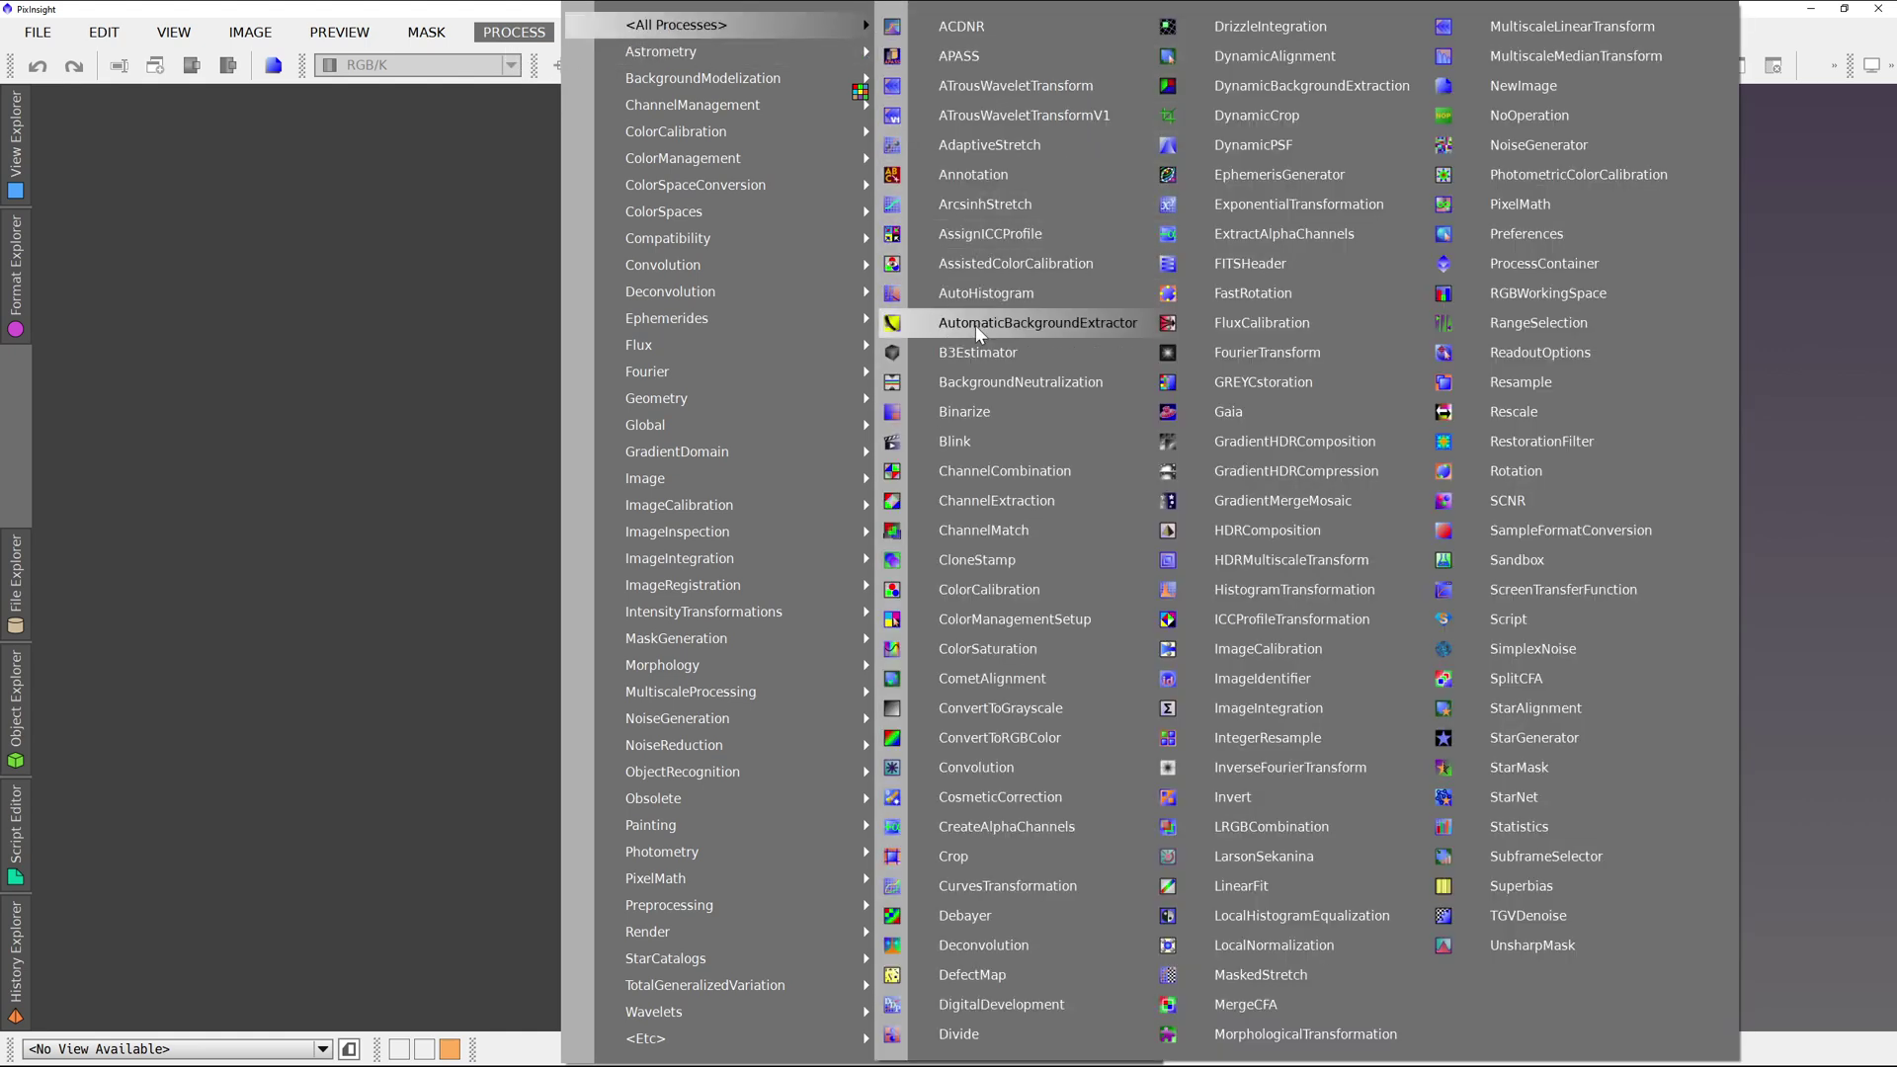
click(980, 435)
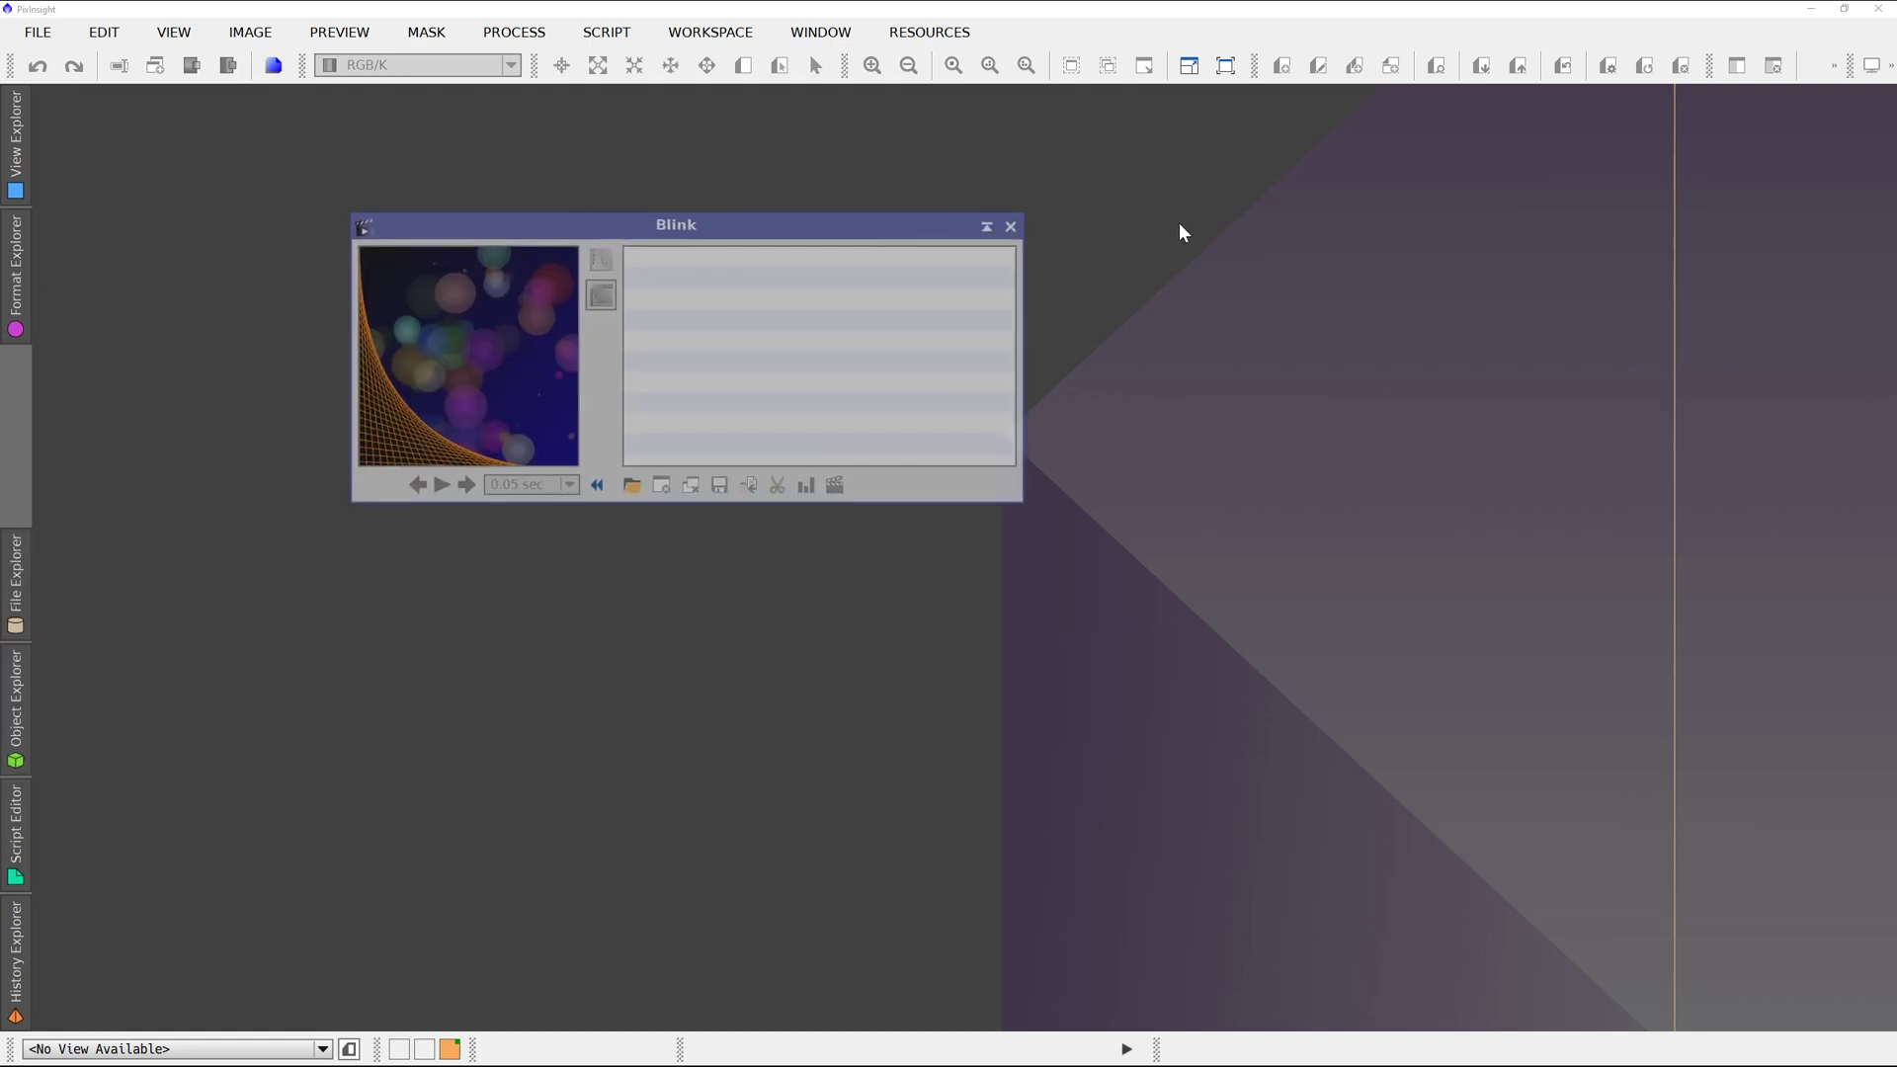
click(633, 486)
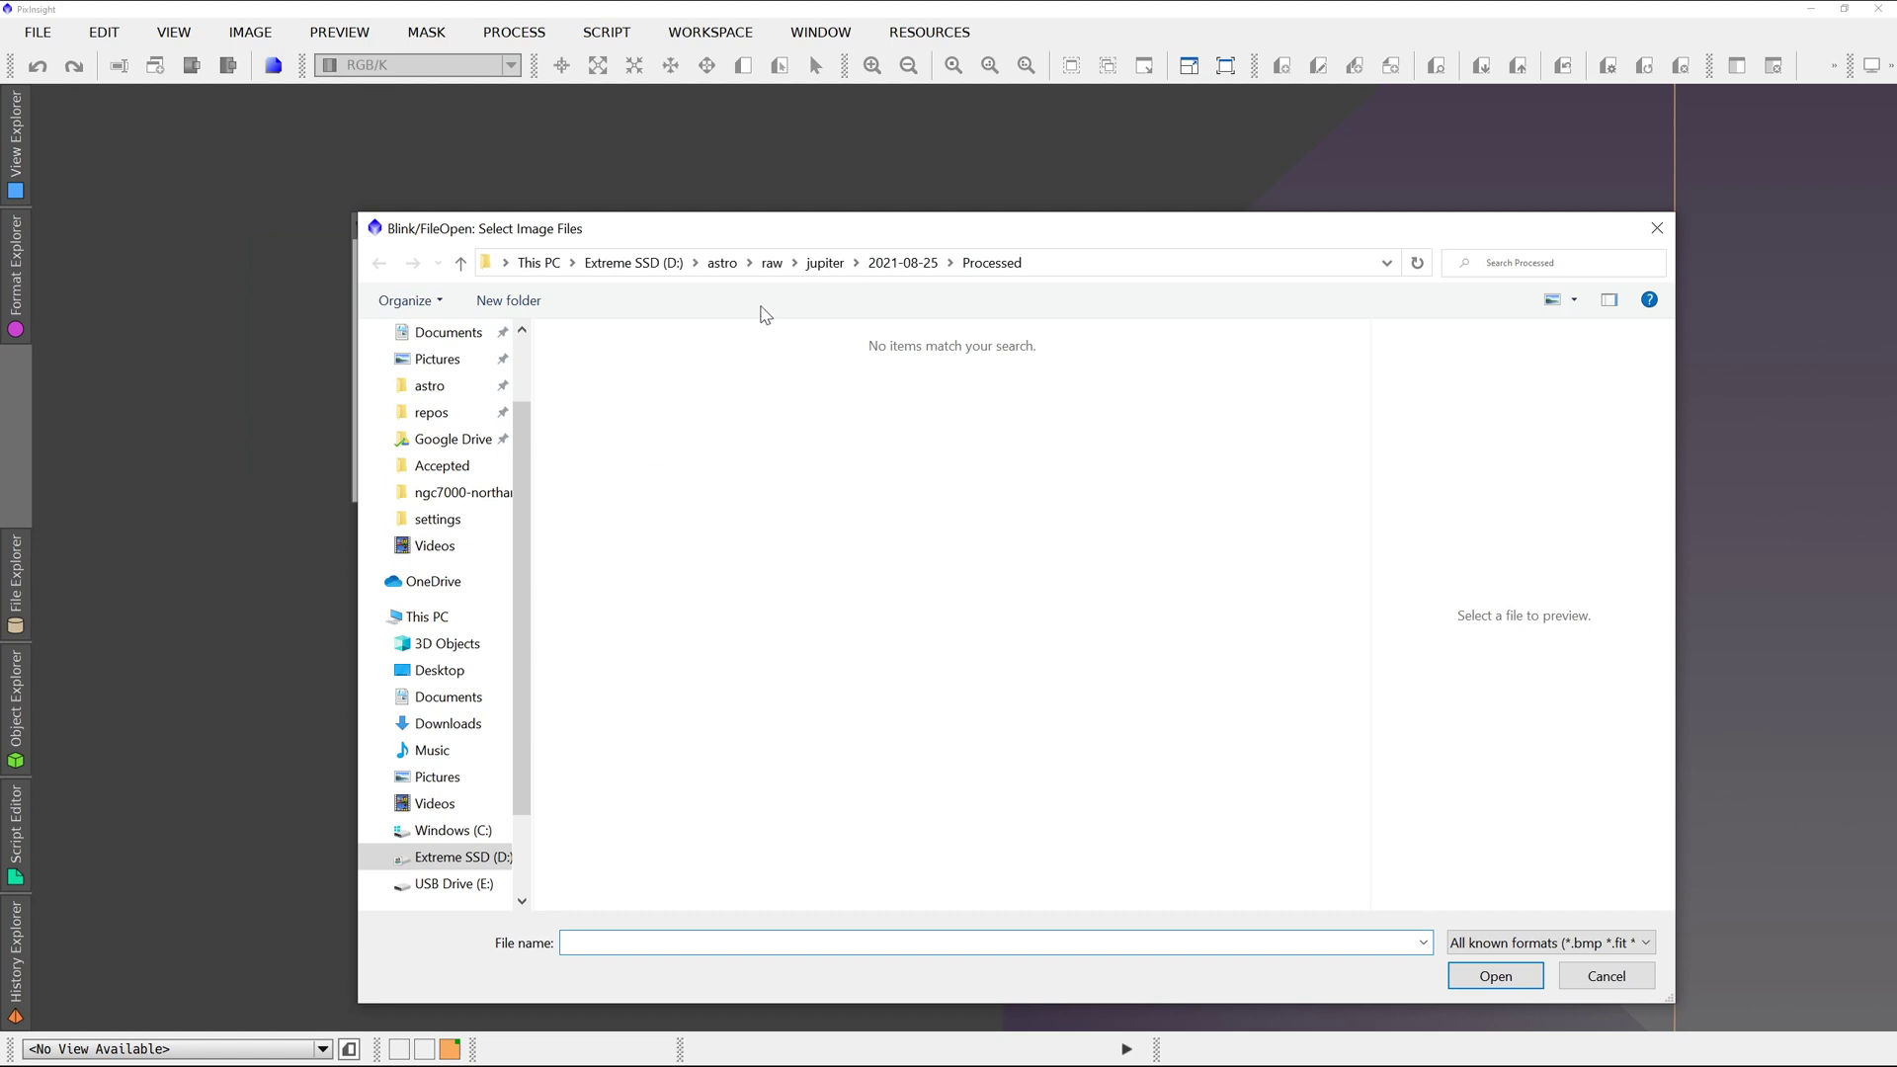
click(884, 263)
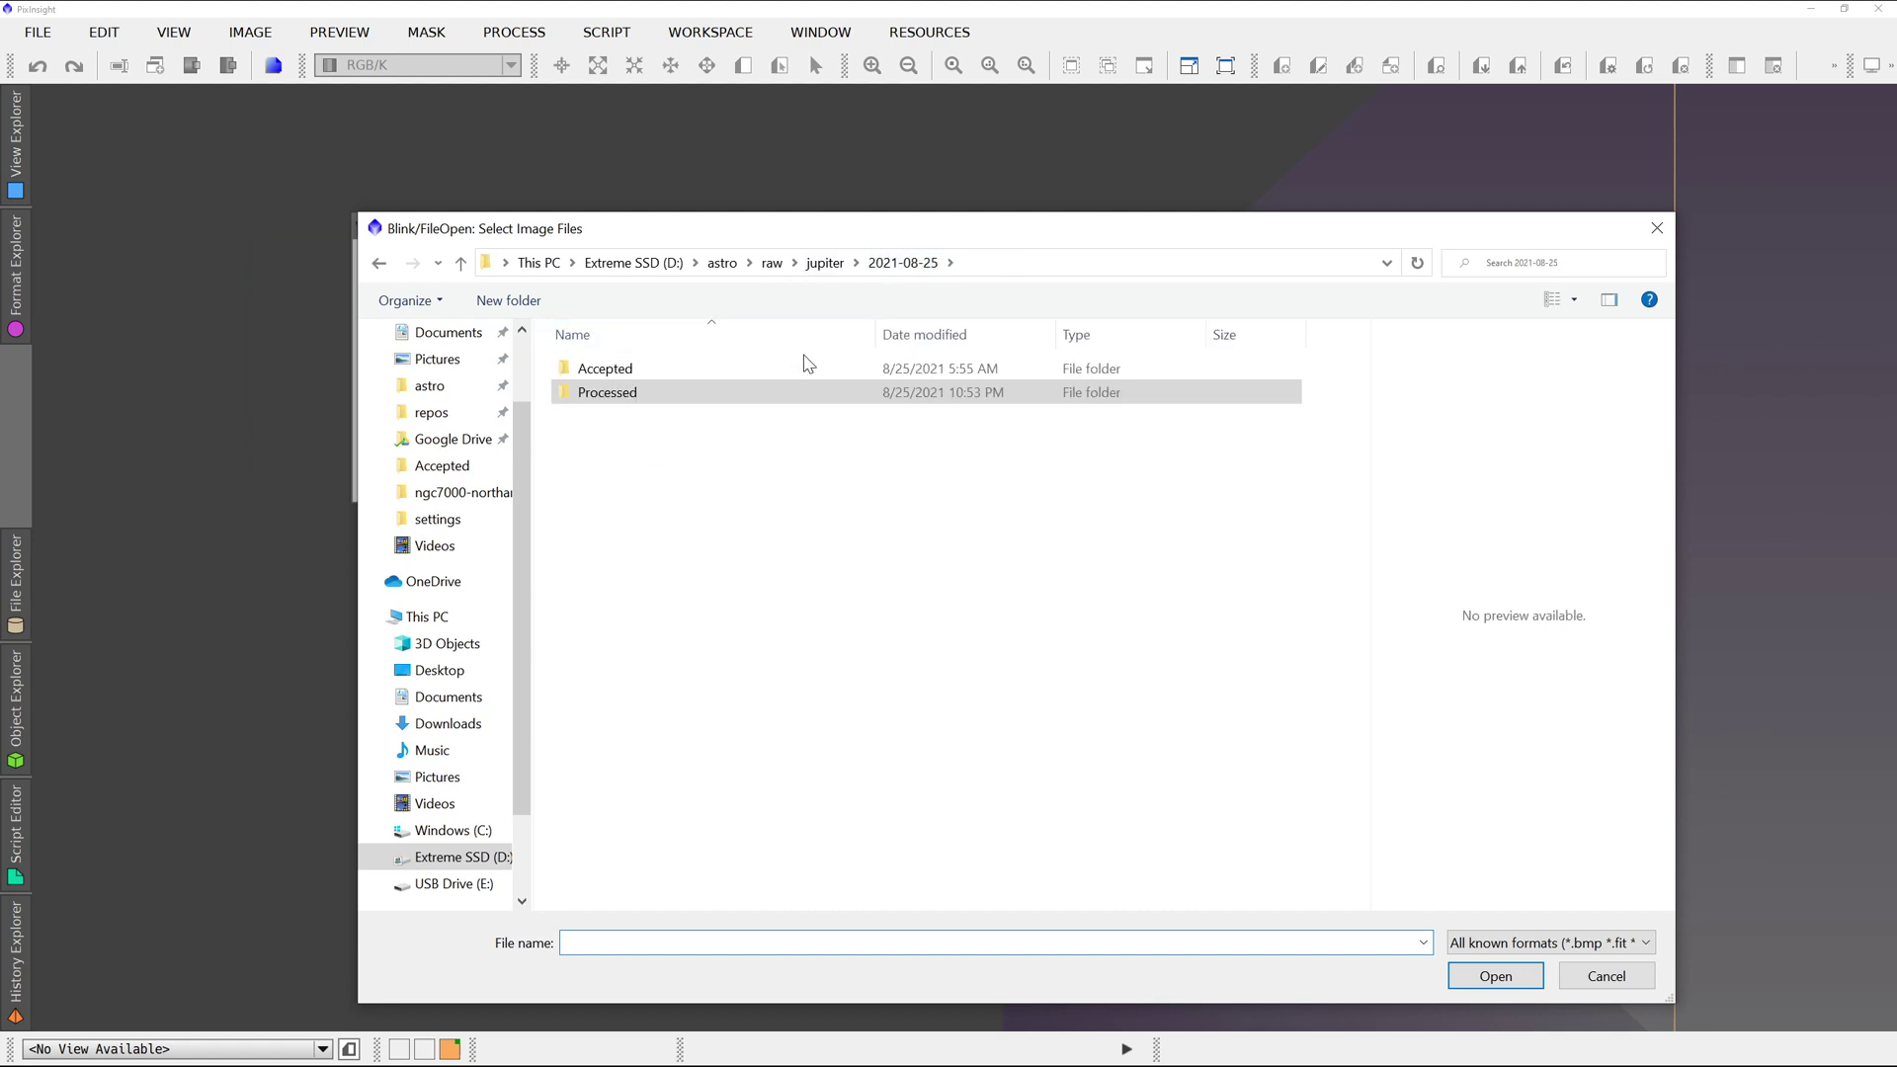
double_click(703, 367)
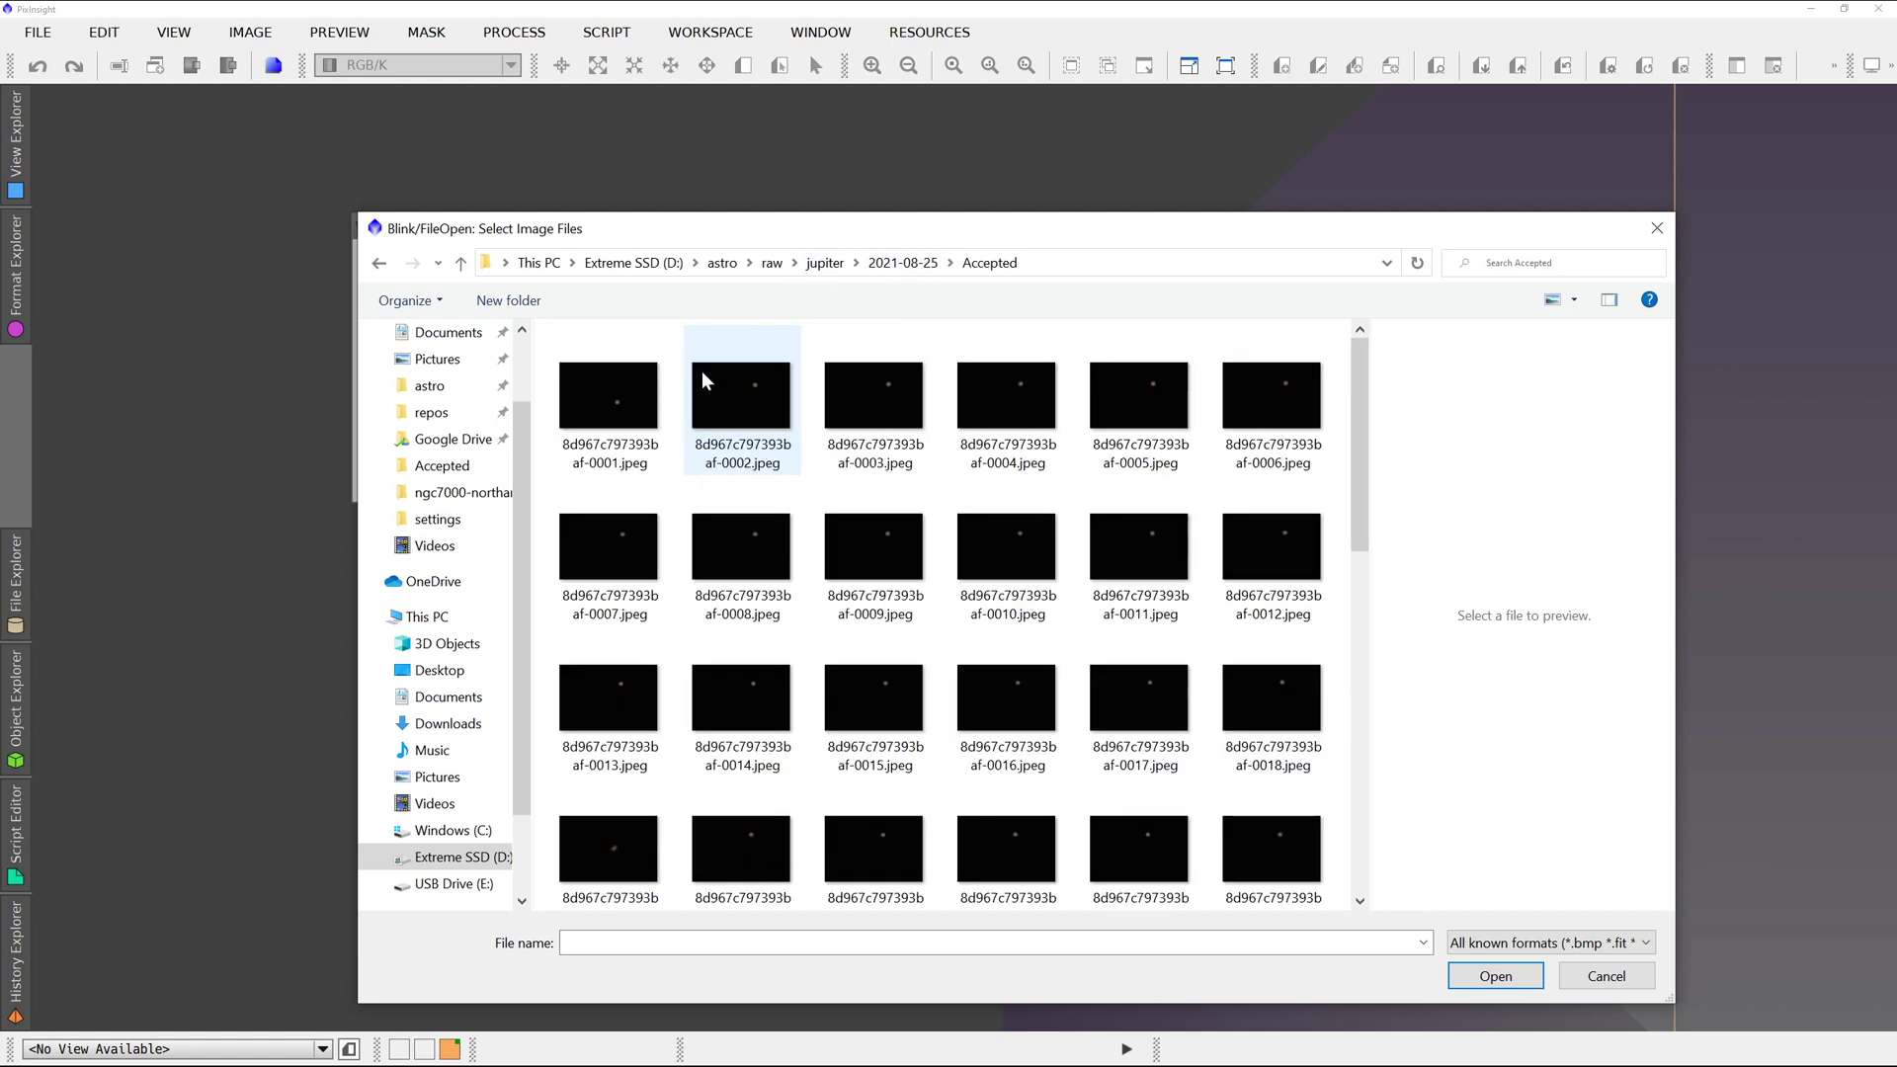
click(641, 387)
key(ctrl+a)
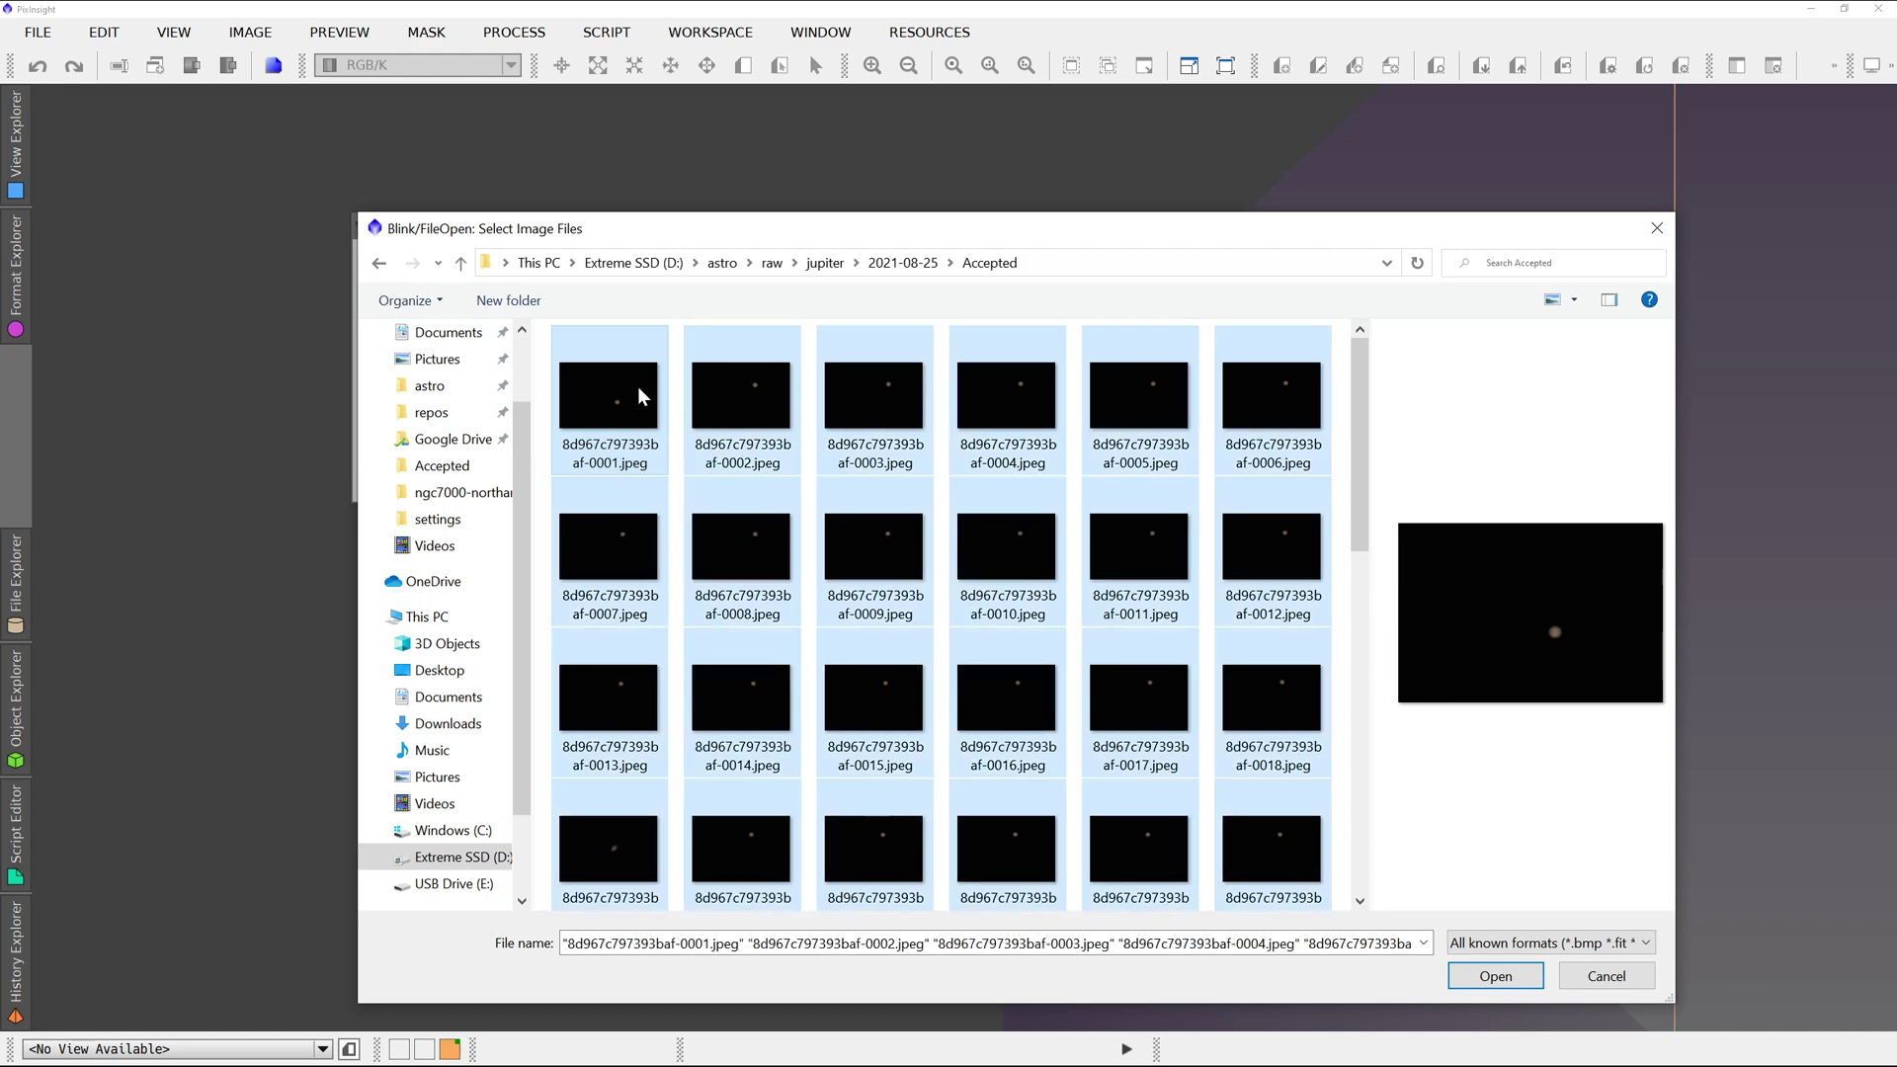
key(Return)
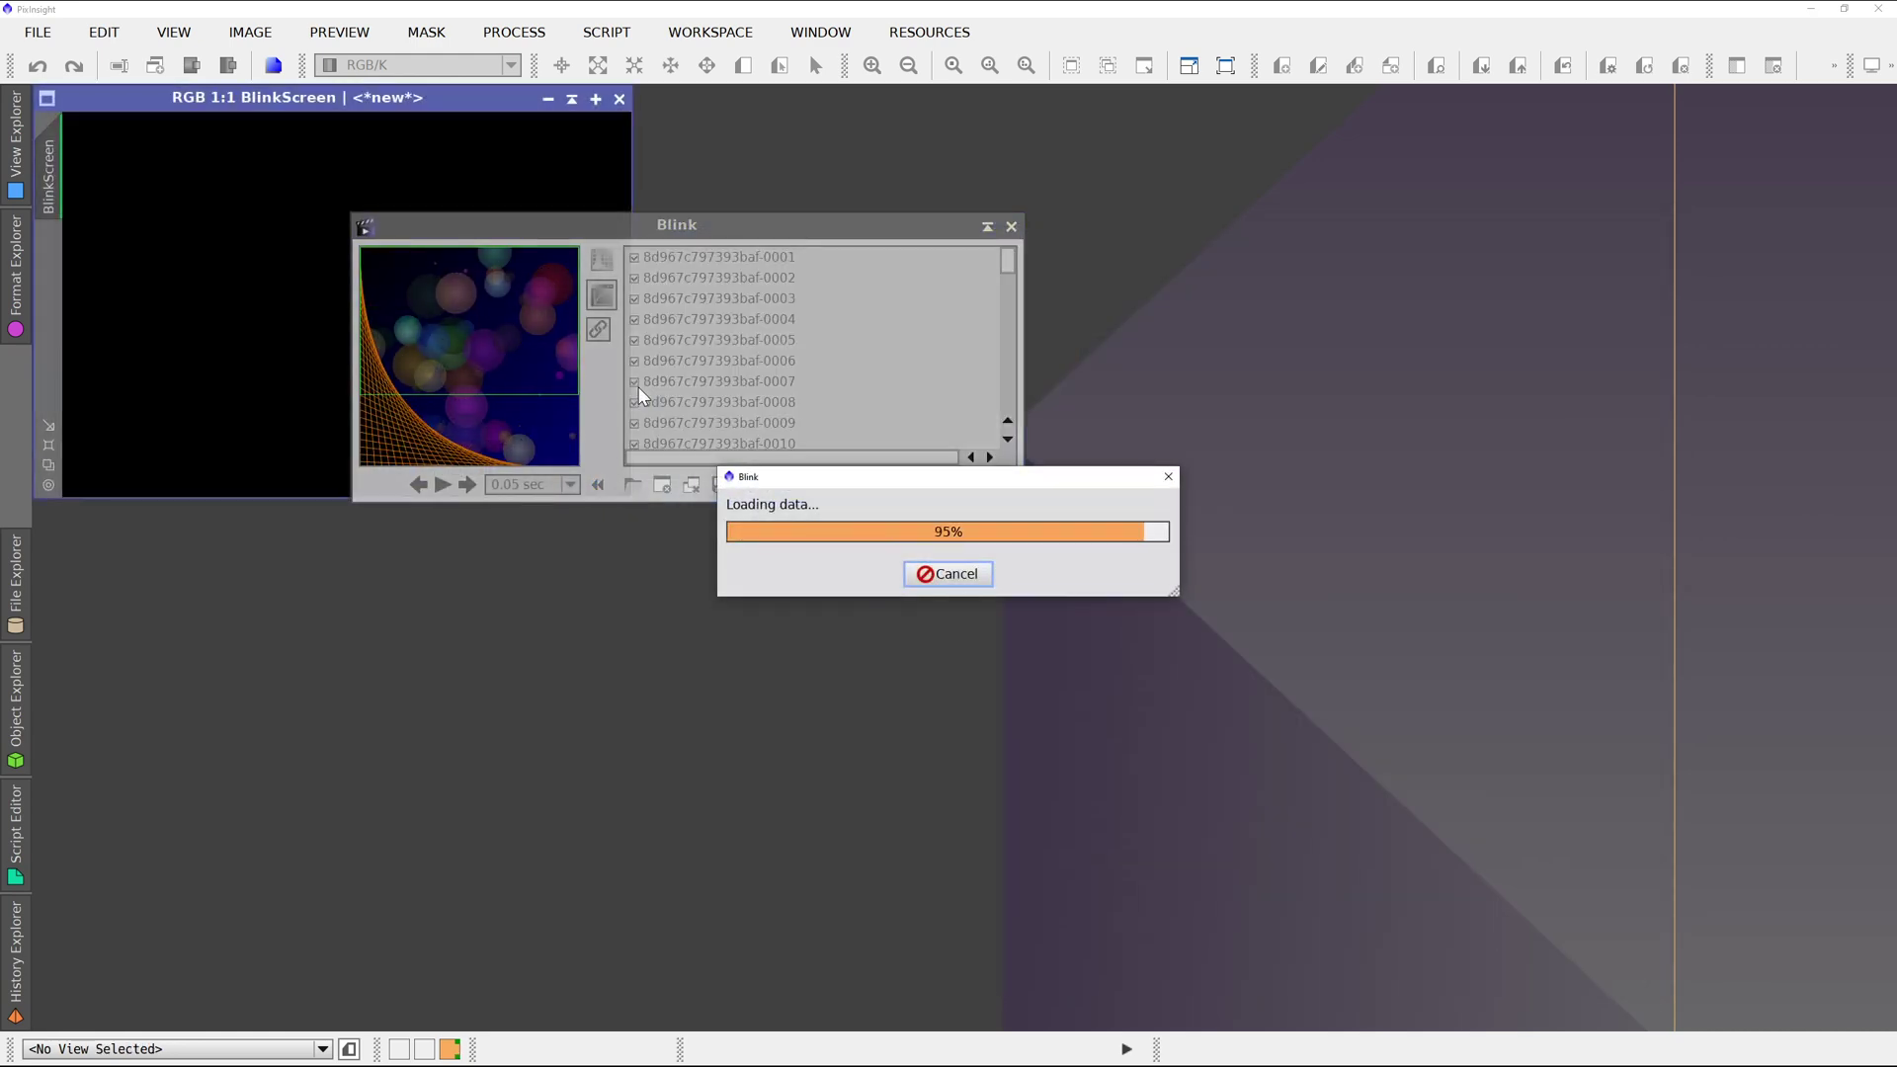
Turn off Blink's auto-stretch and step through the Jupiter frames from the first file onward.
drag(697, 225, 1113, 263)
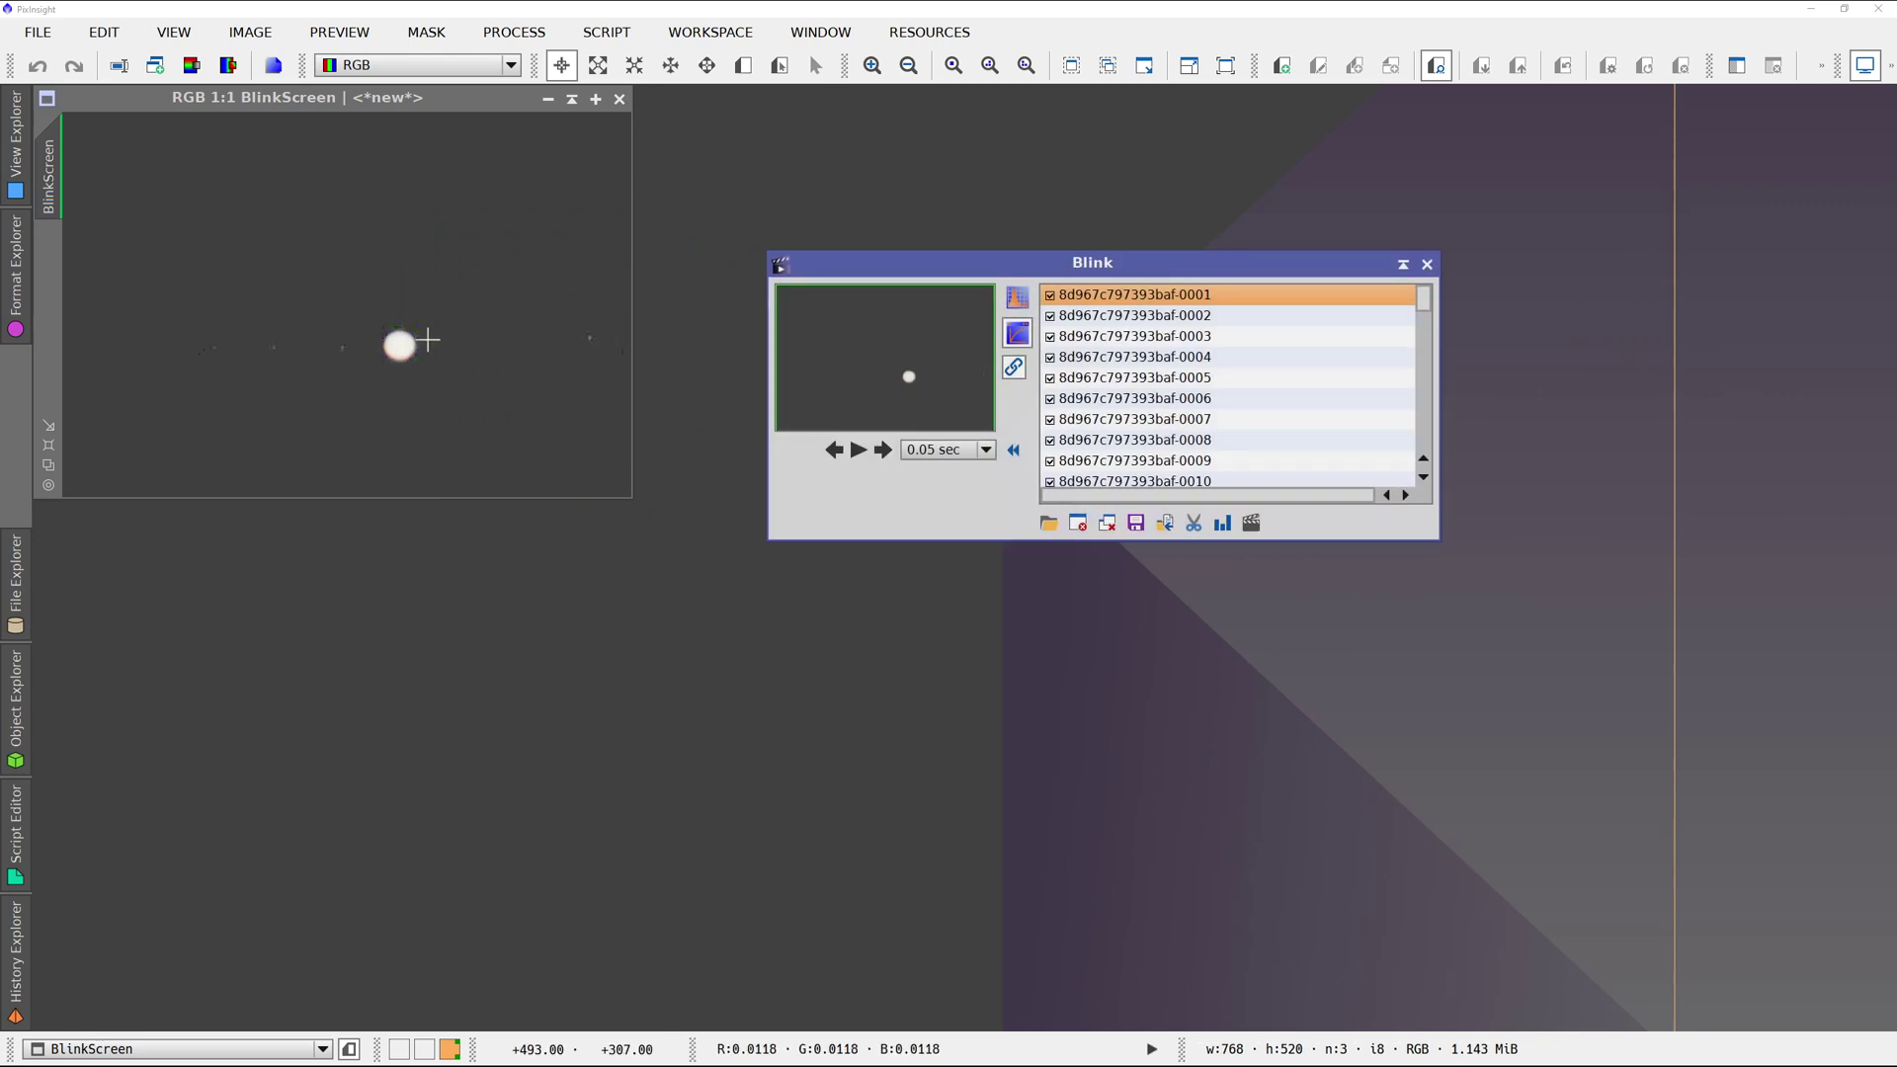
click(1019, 335)
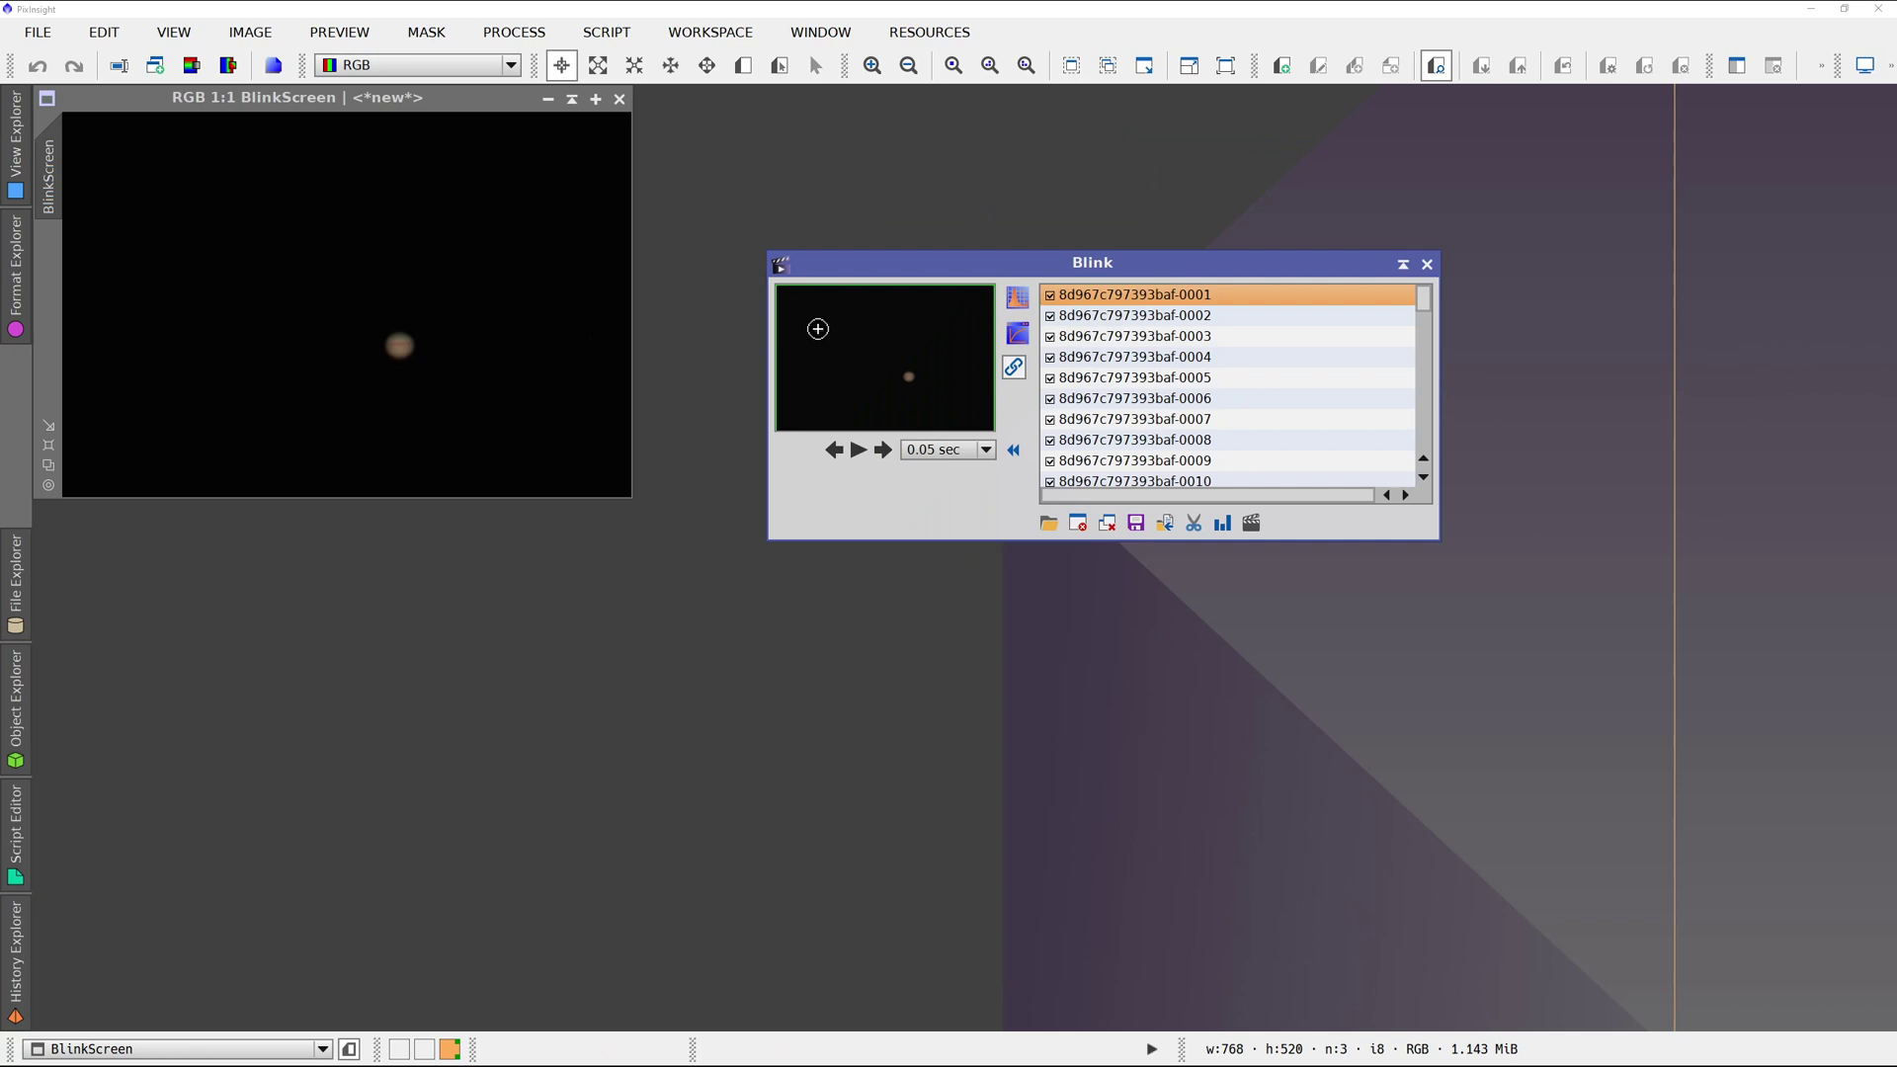
click(1095, 312)
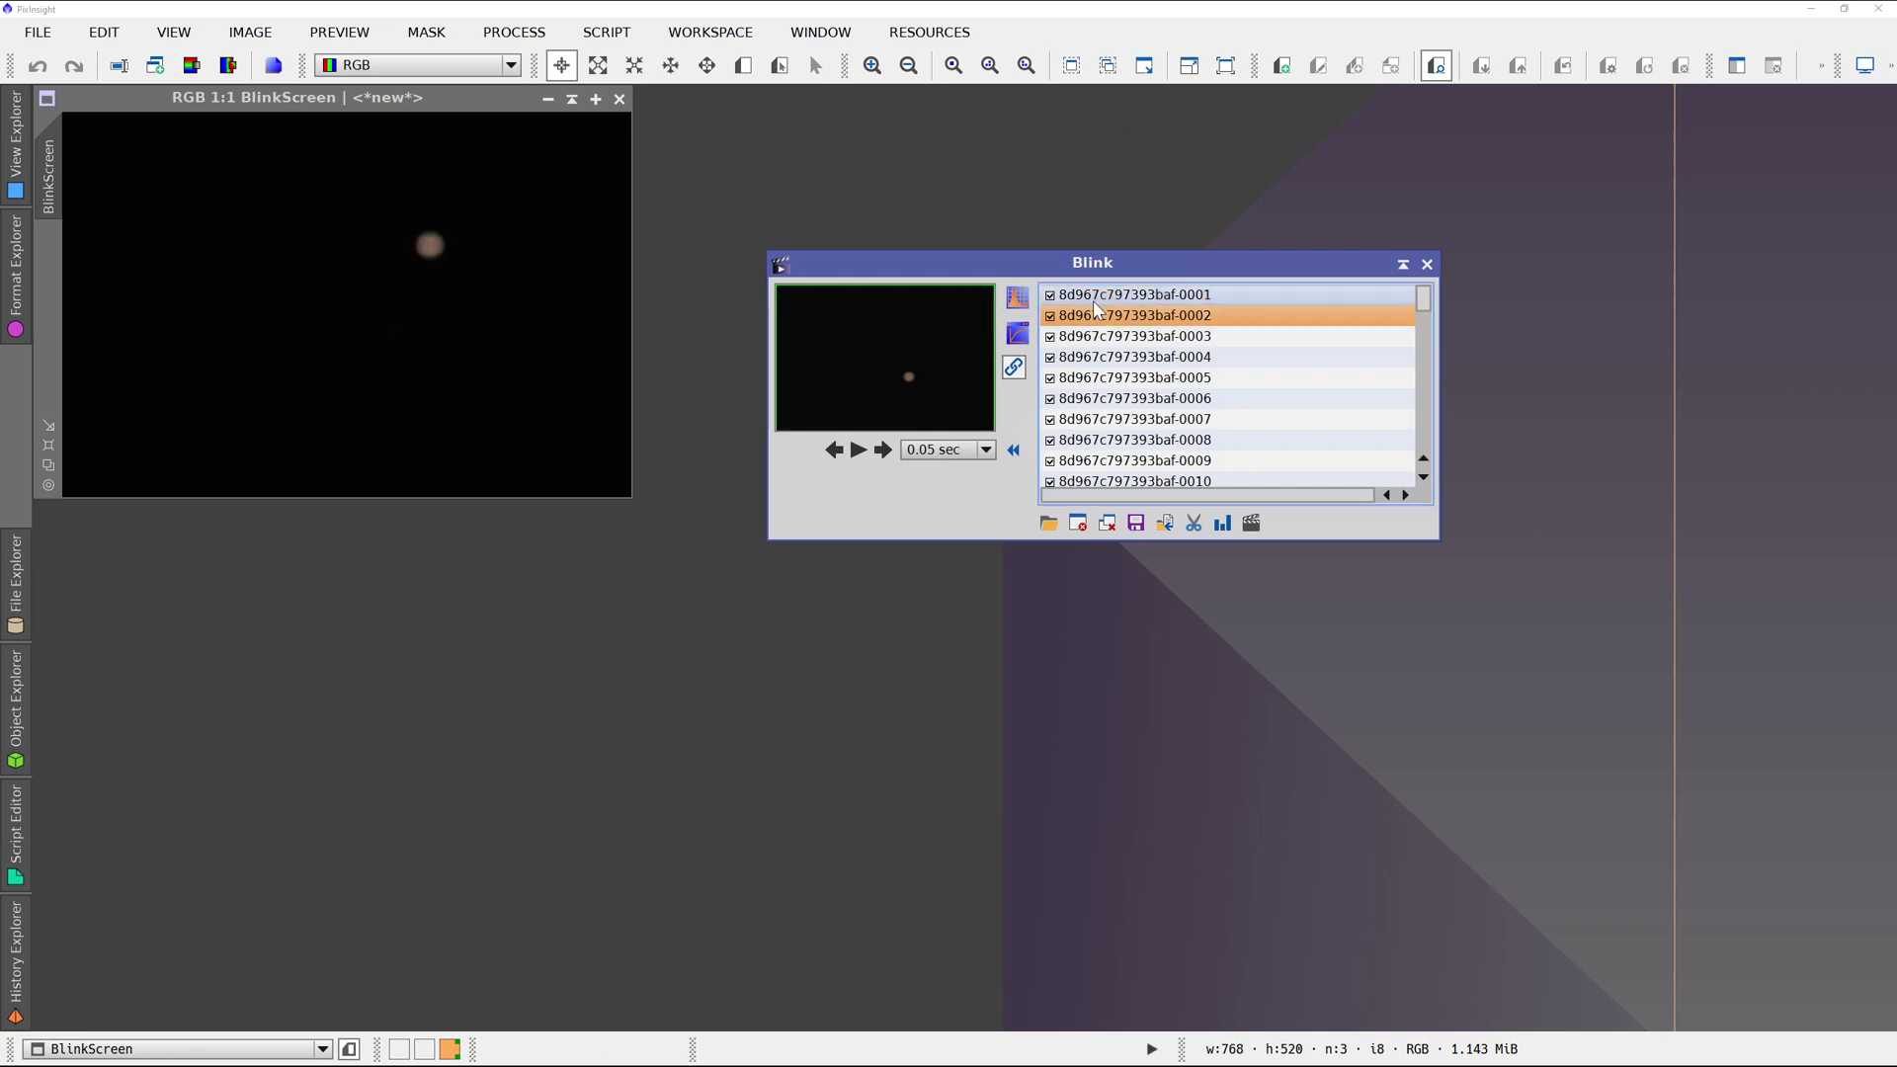
key(Down)
key(Down)
key(Down)
key(Down)
key(Down)
key(Down)
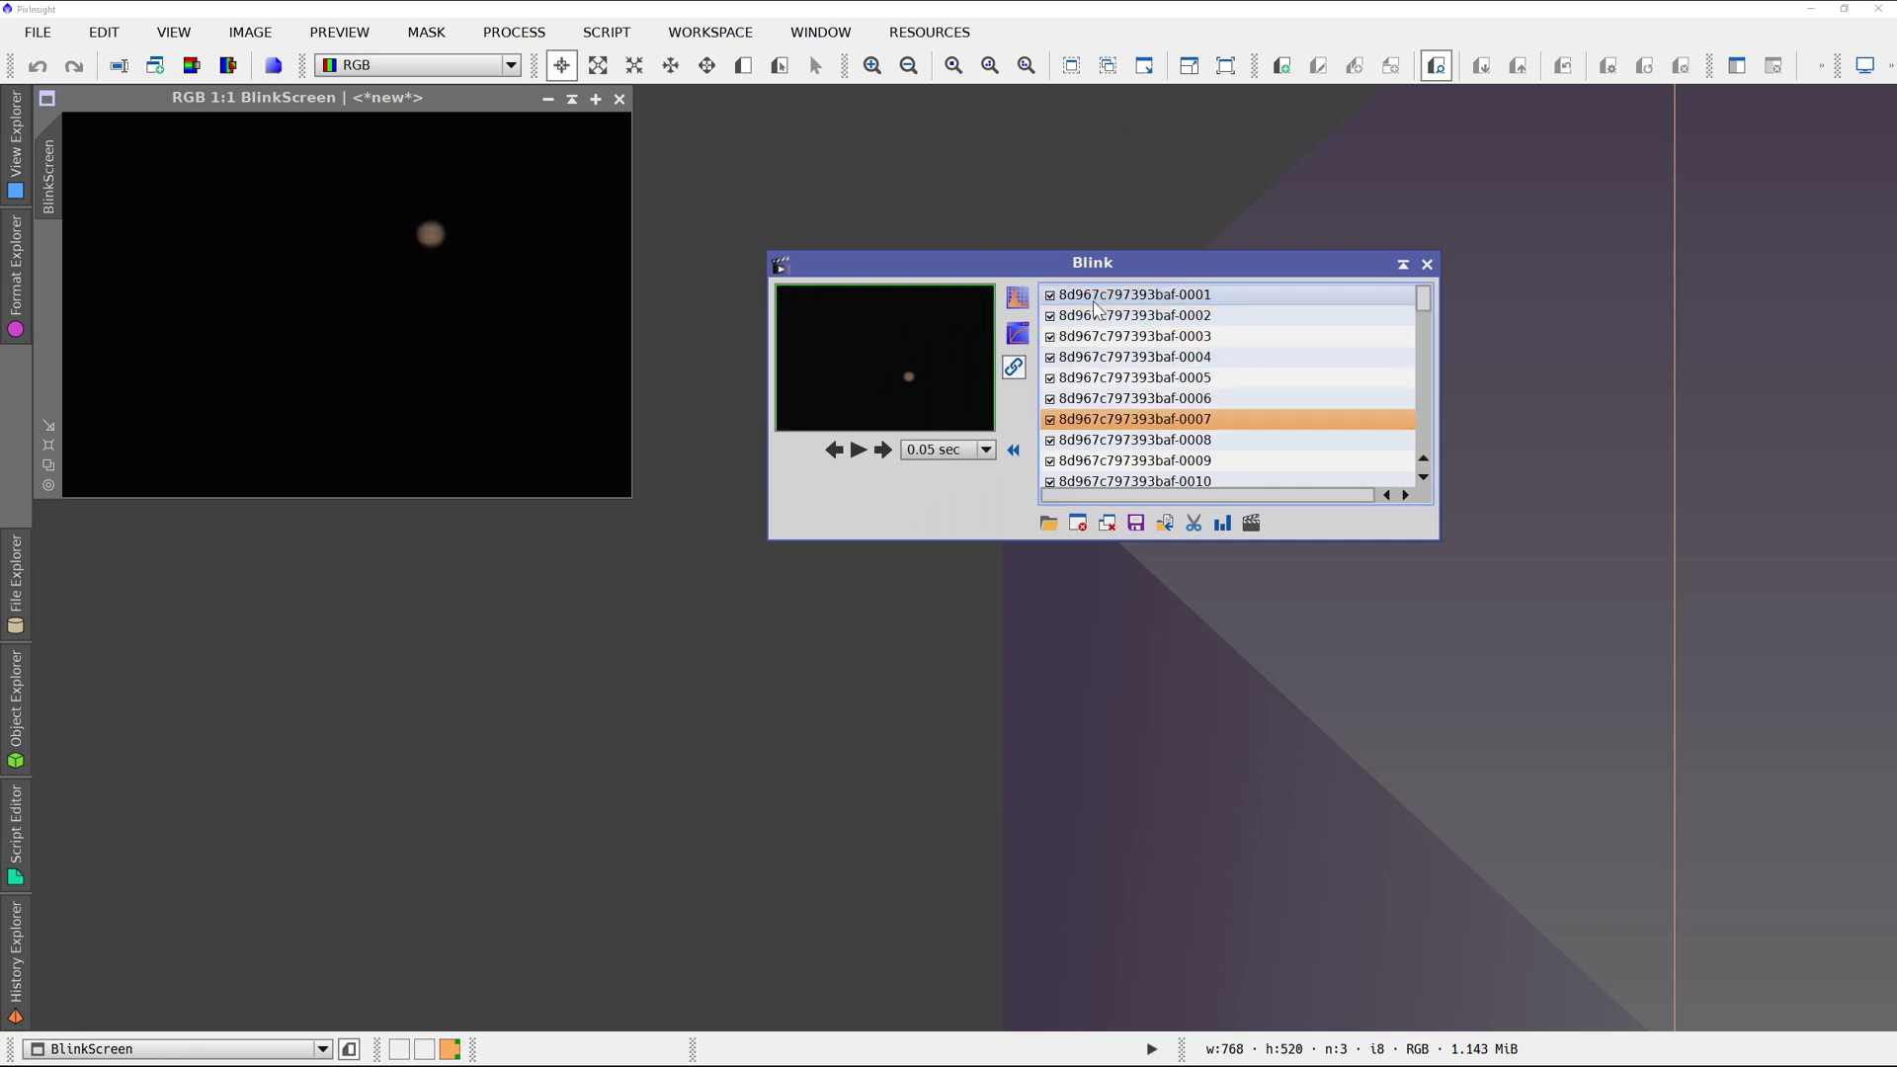
key(Down)
key(Down)
key(Down)
key(Down)
key(Down)
key(Down)
key(Down)
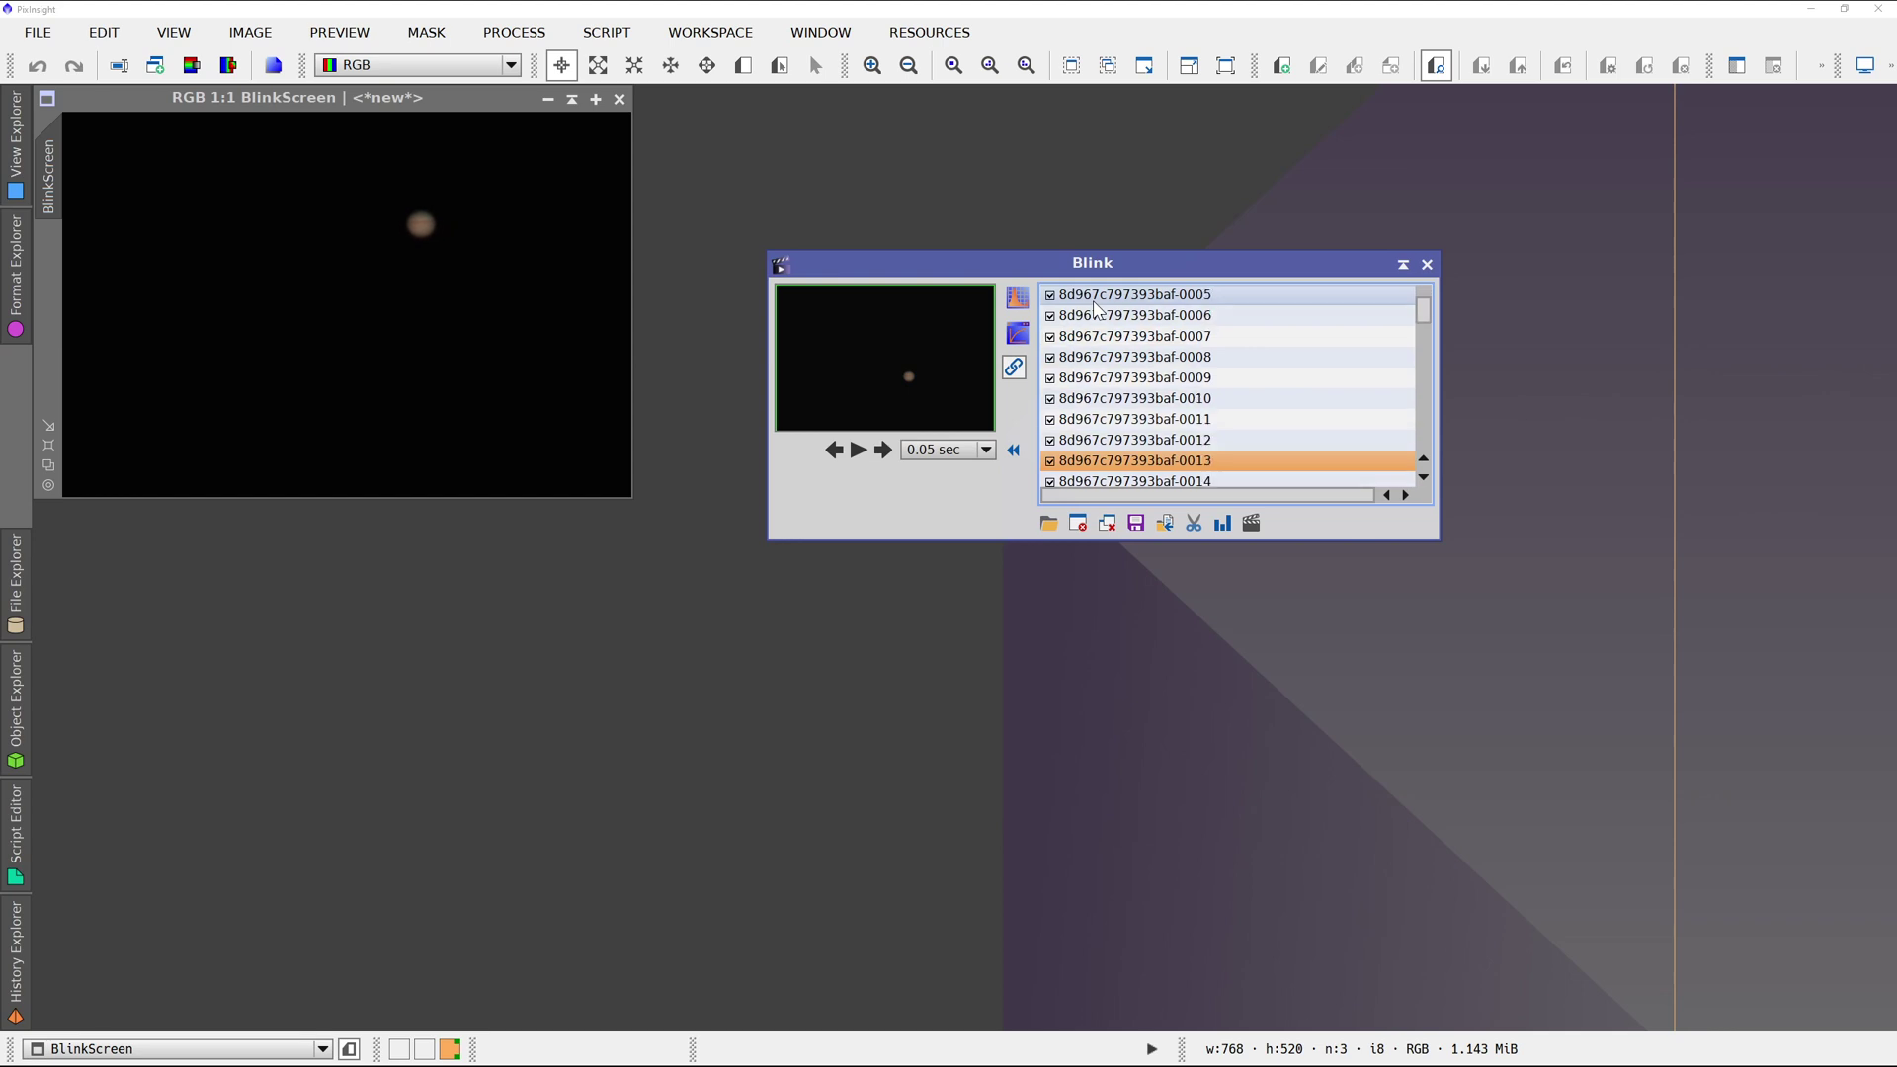
key(Down)
key(Down)
key(Down)
key(Down)
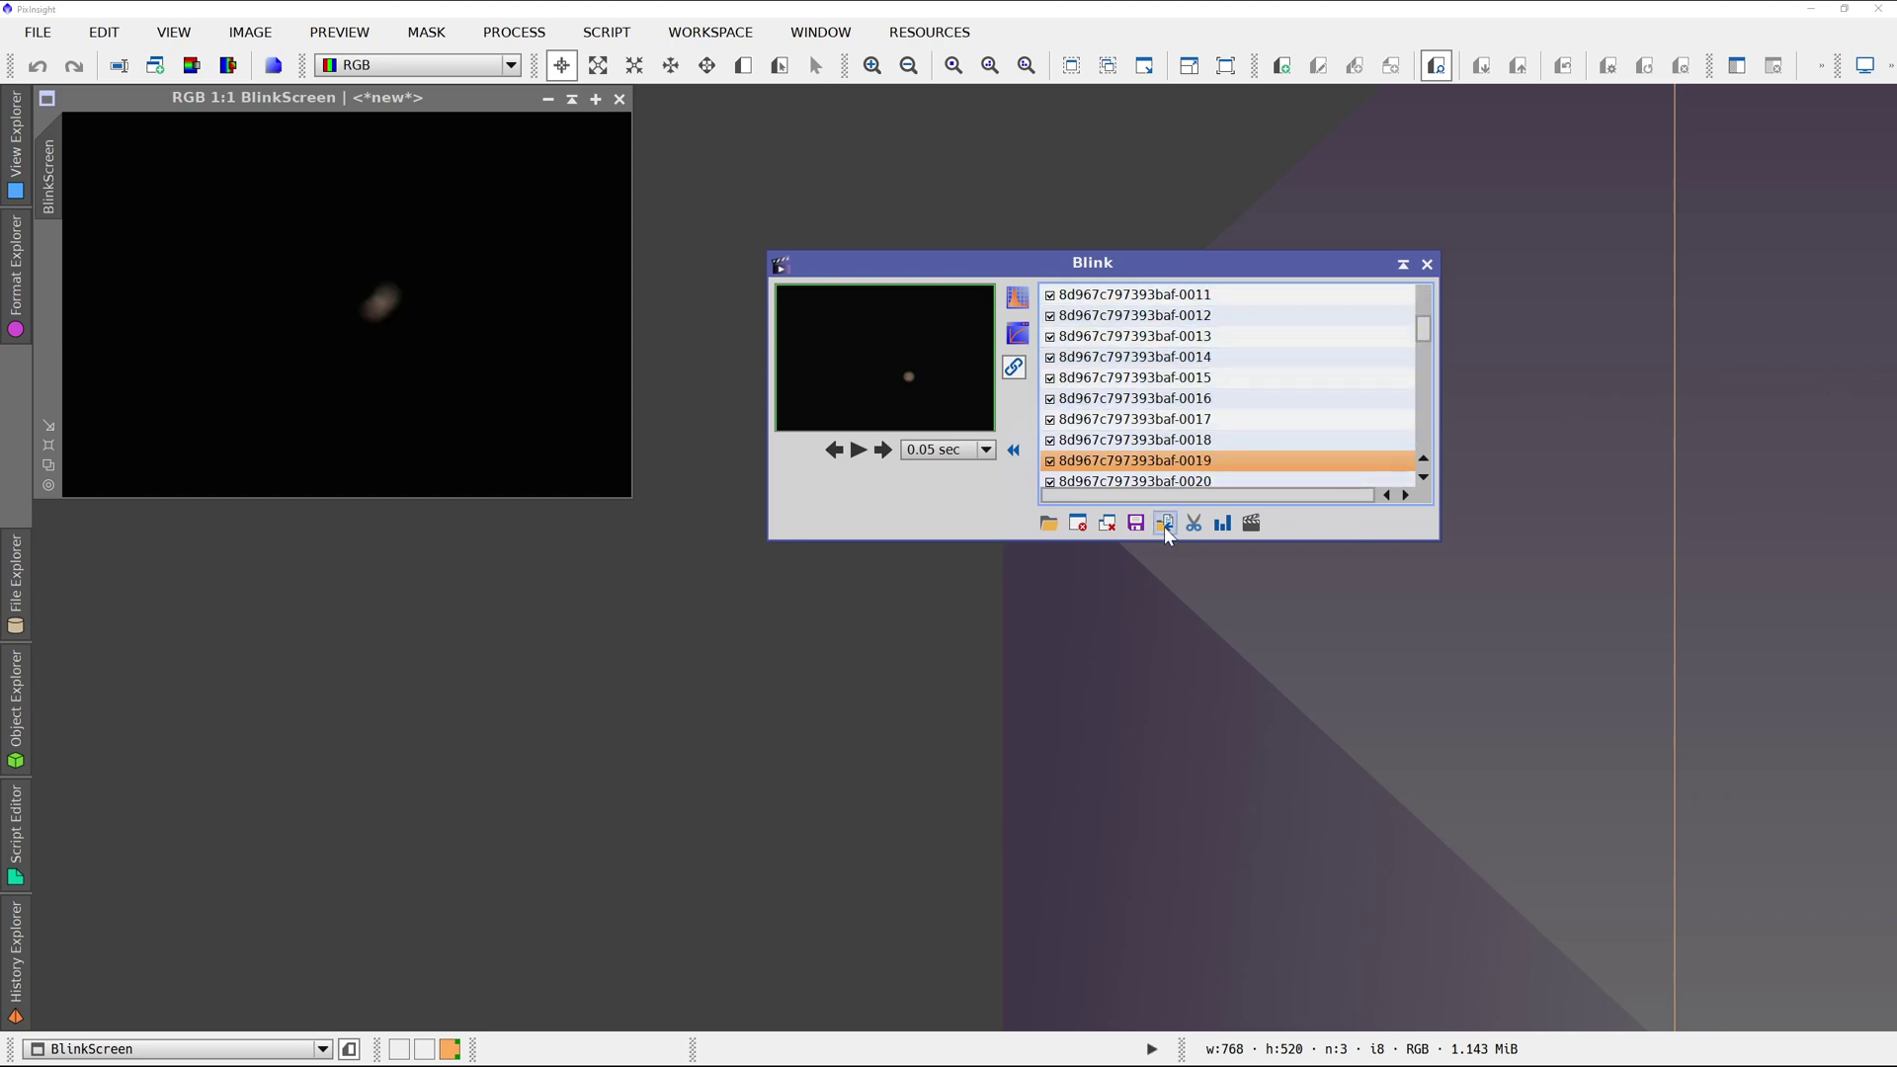
Create a Rejected folder in raw\jupiter\2021-08-25 and pick it as Blink's move destination.
click(1165, 523)
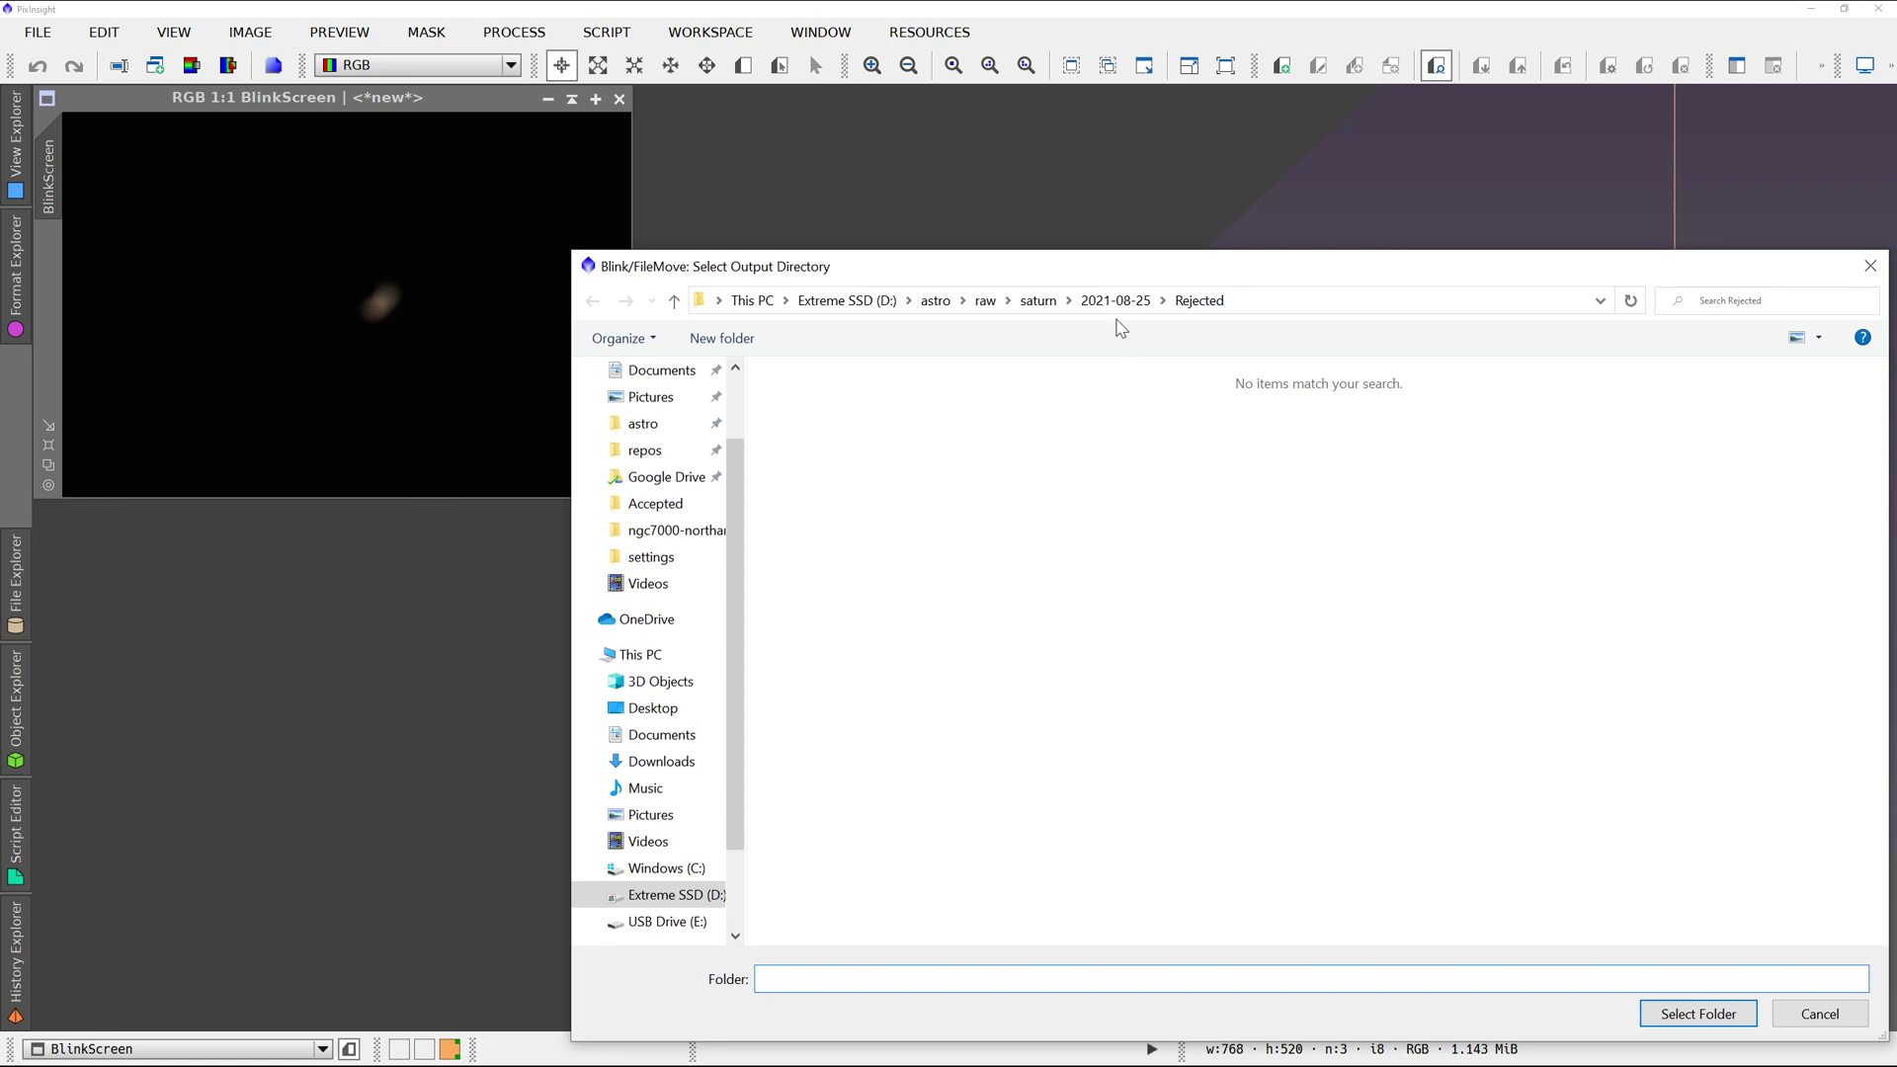
click(985, 301)
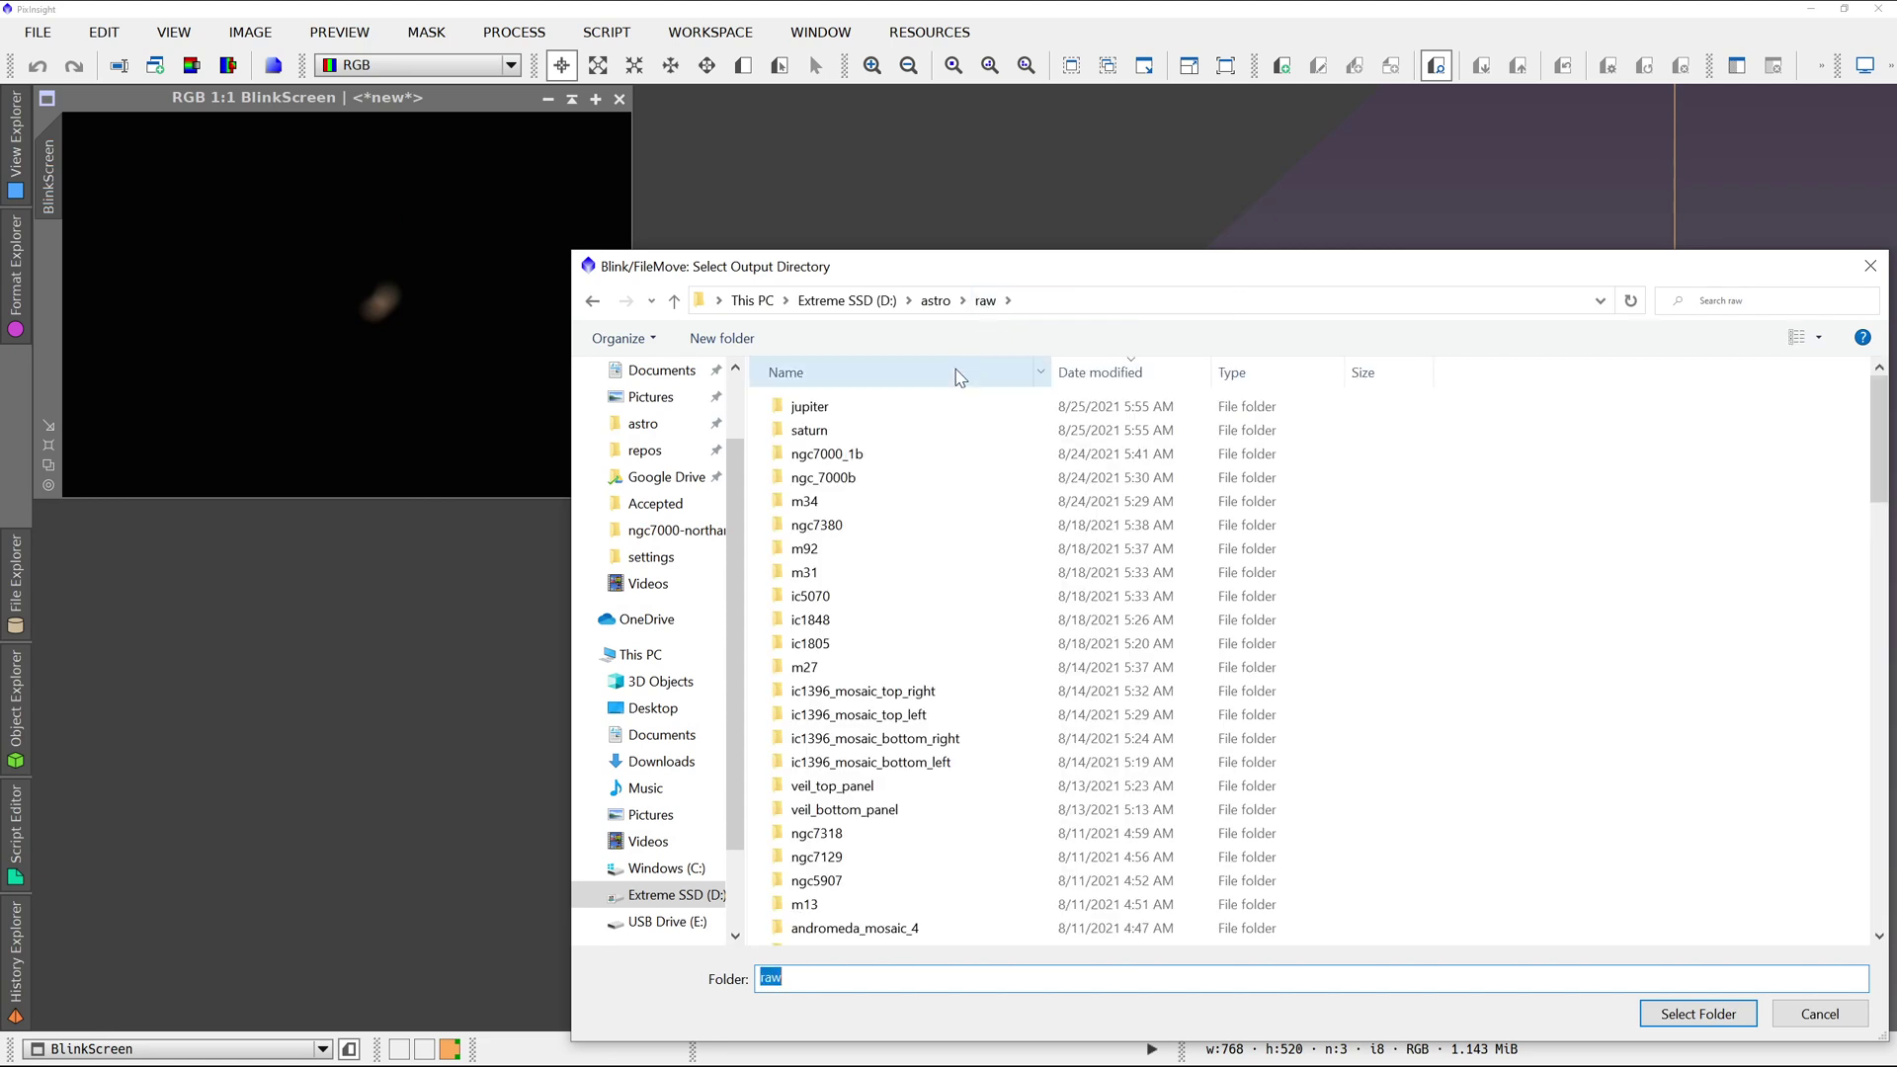
click(892, 413)
double_click(893, 413)
right_click(892, 413)
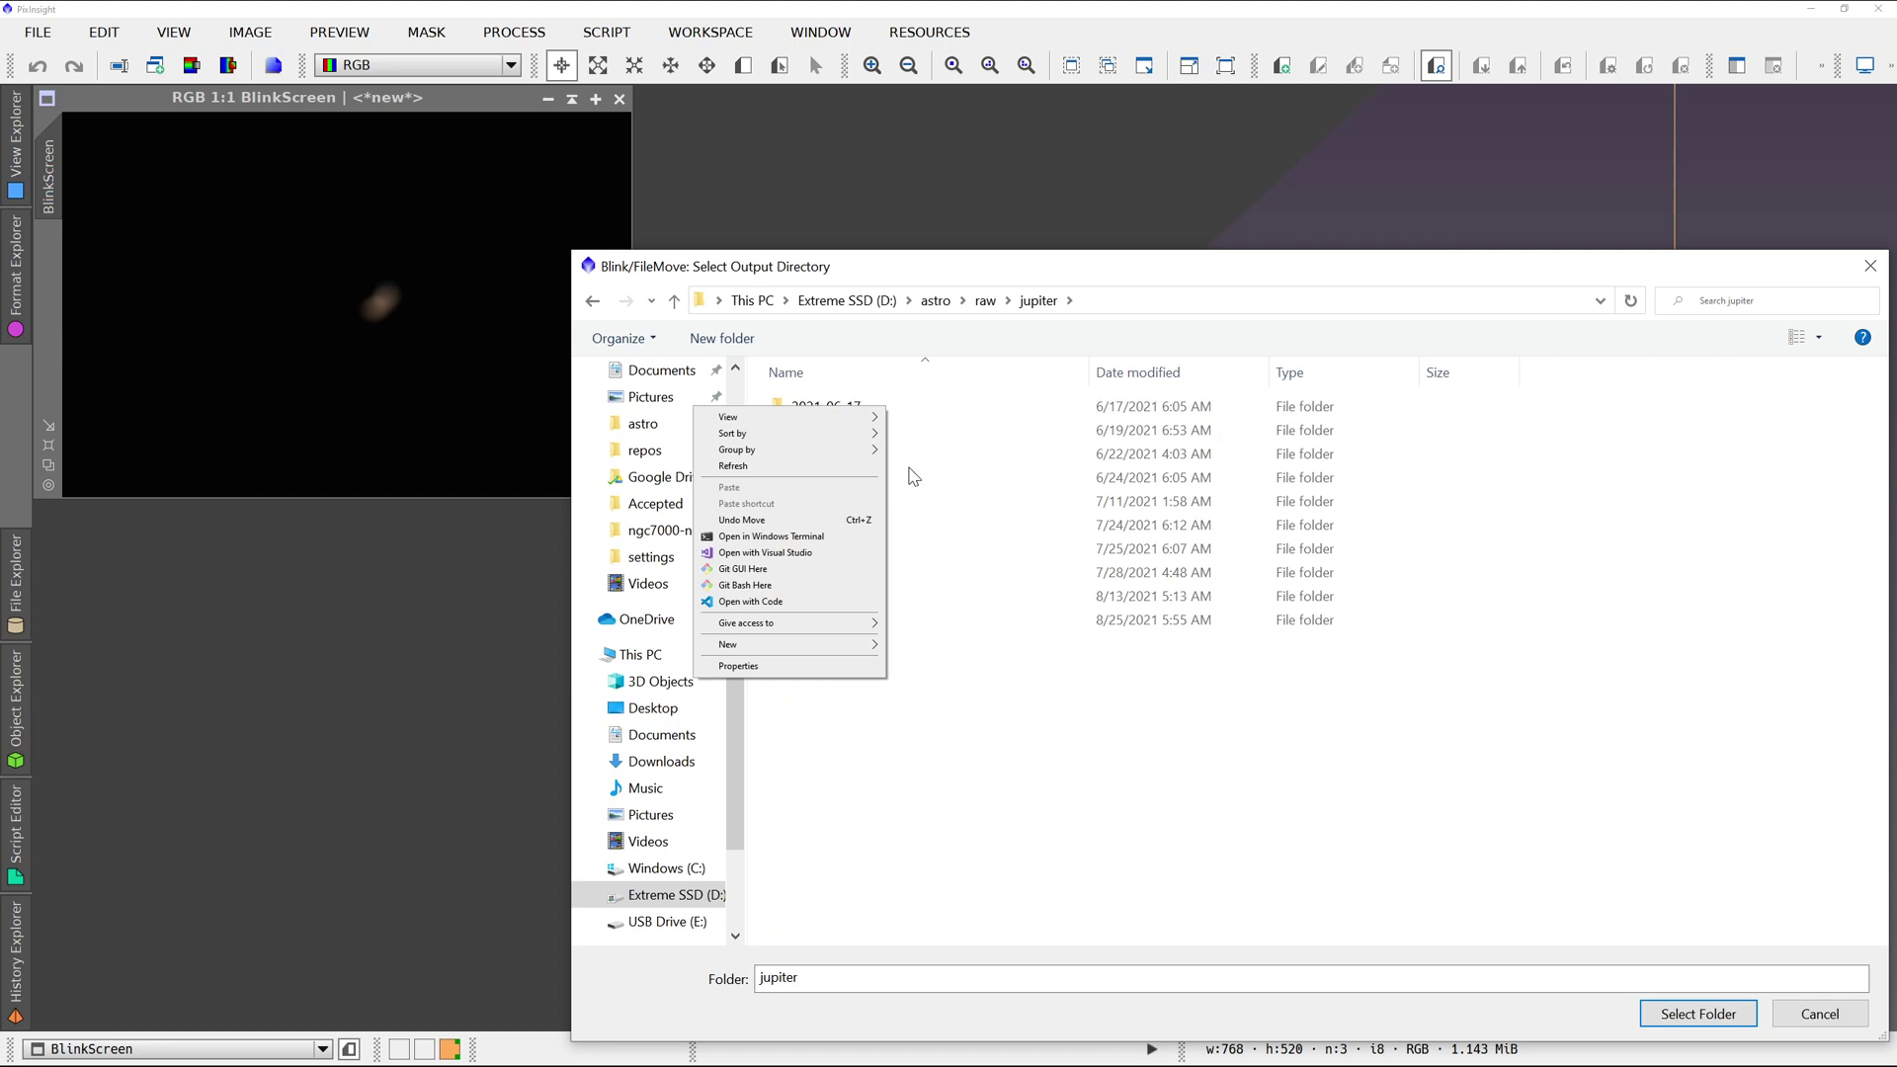
click(952, 708)
double_click(848, 620)
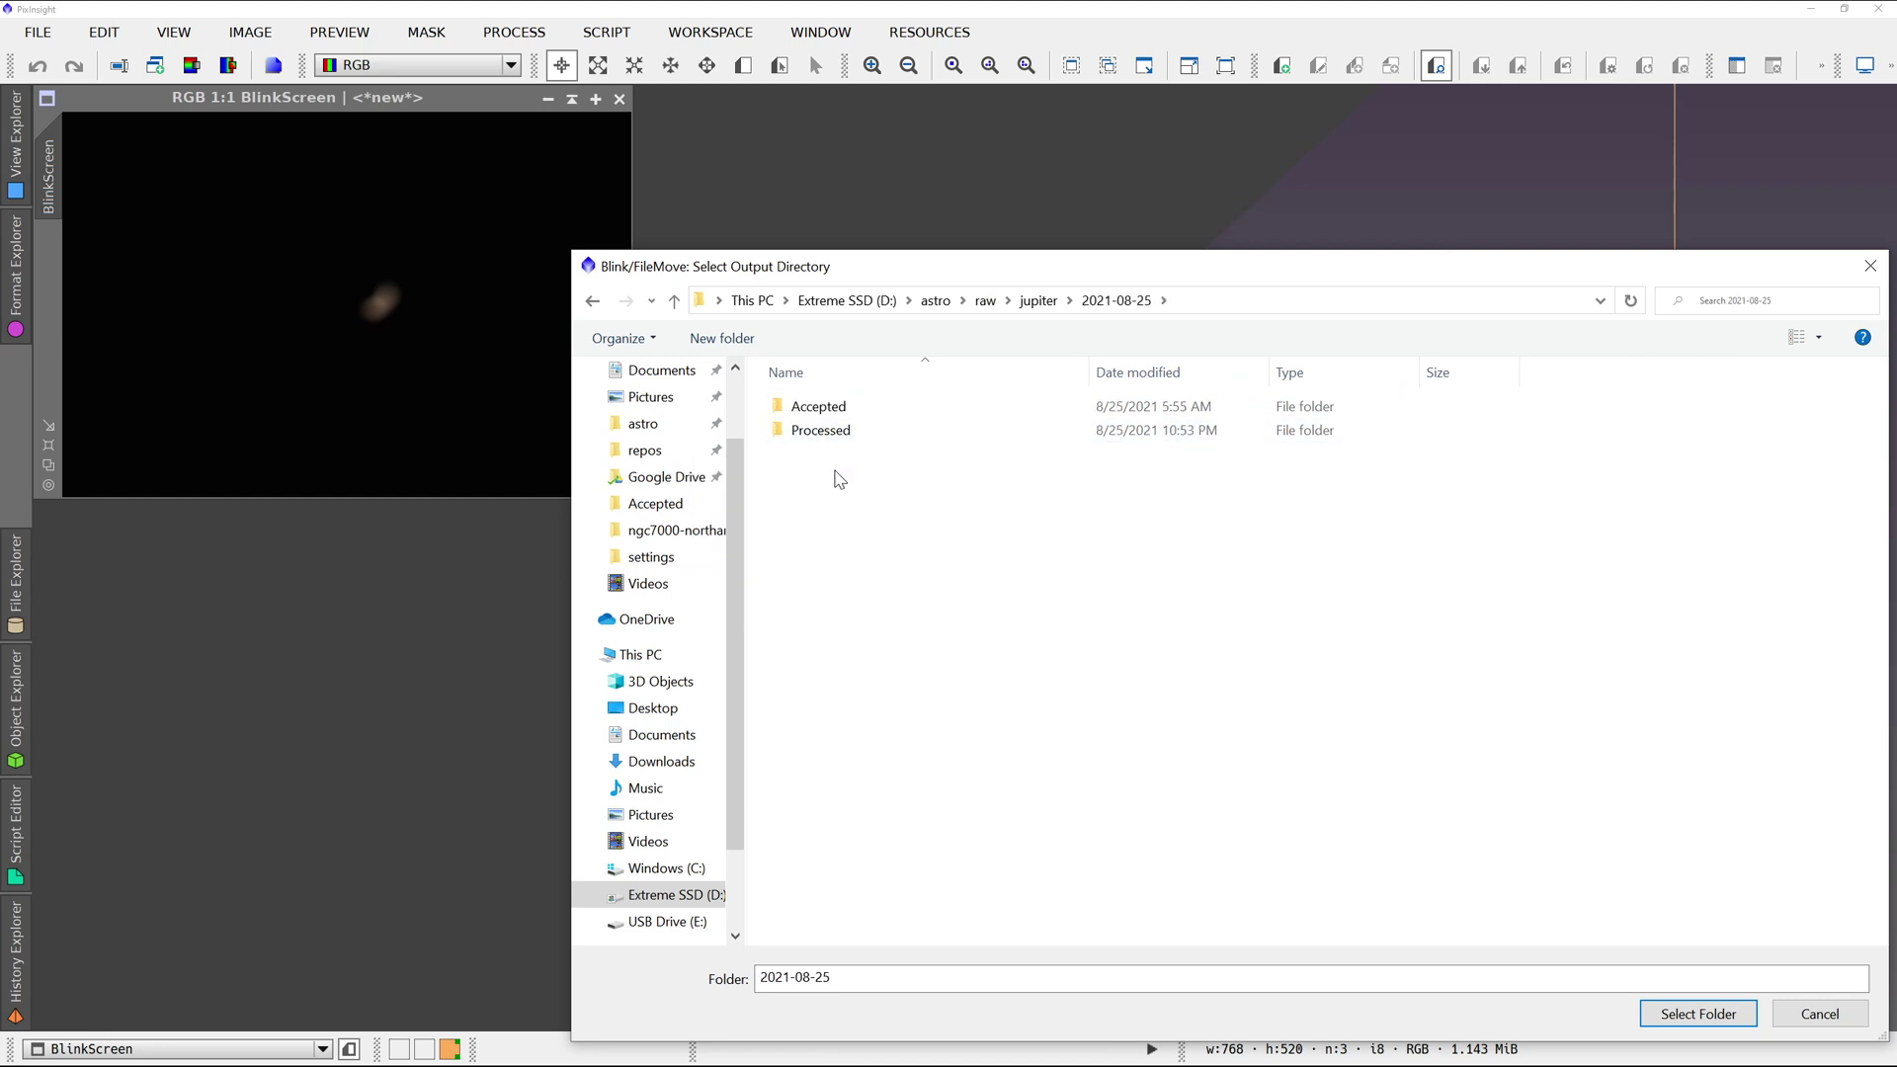
right_click(835, 472)
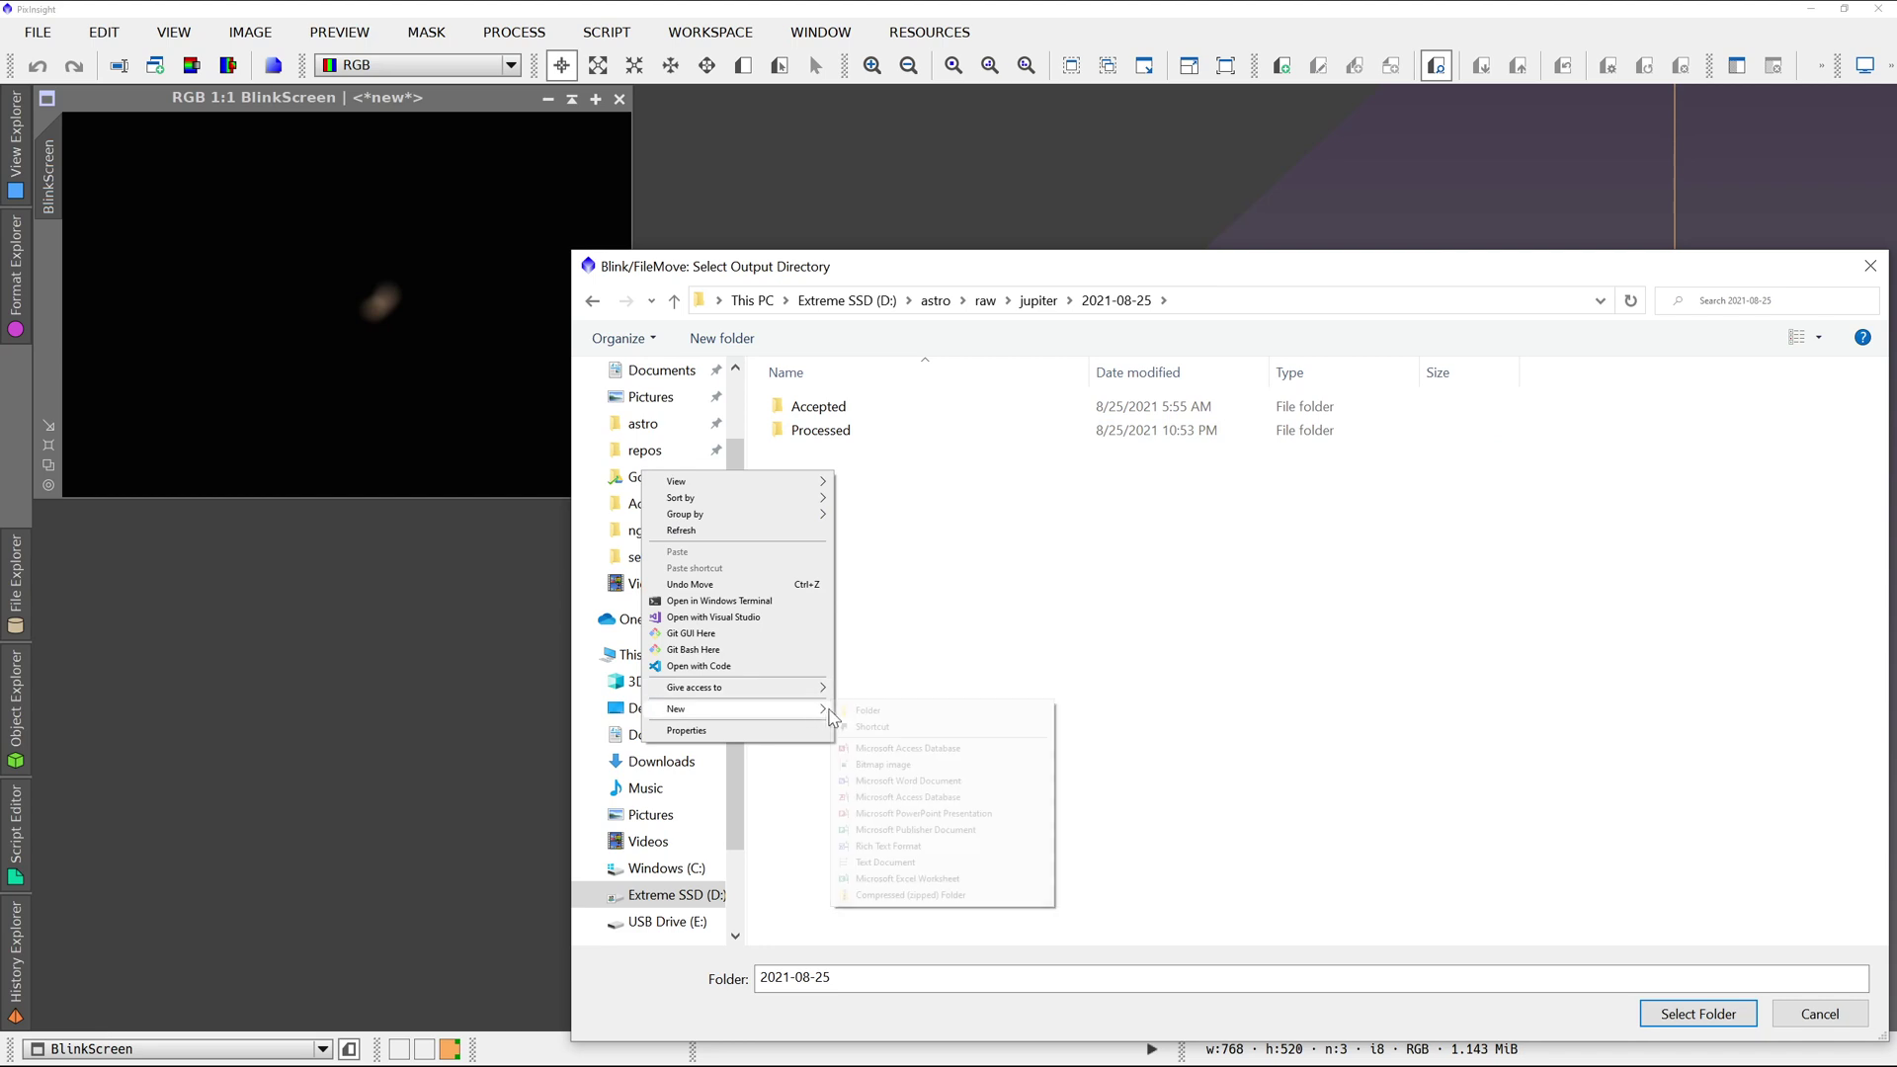
click(859, 712)
text(Rejecte)
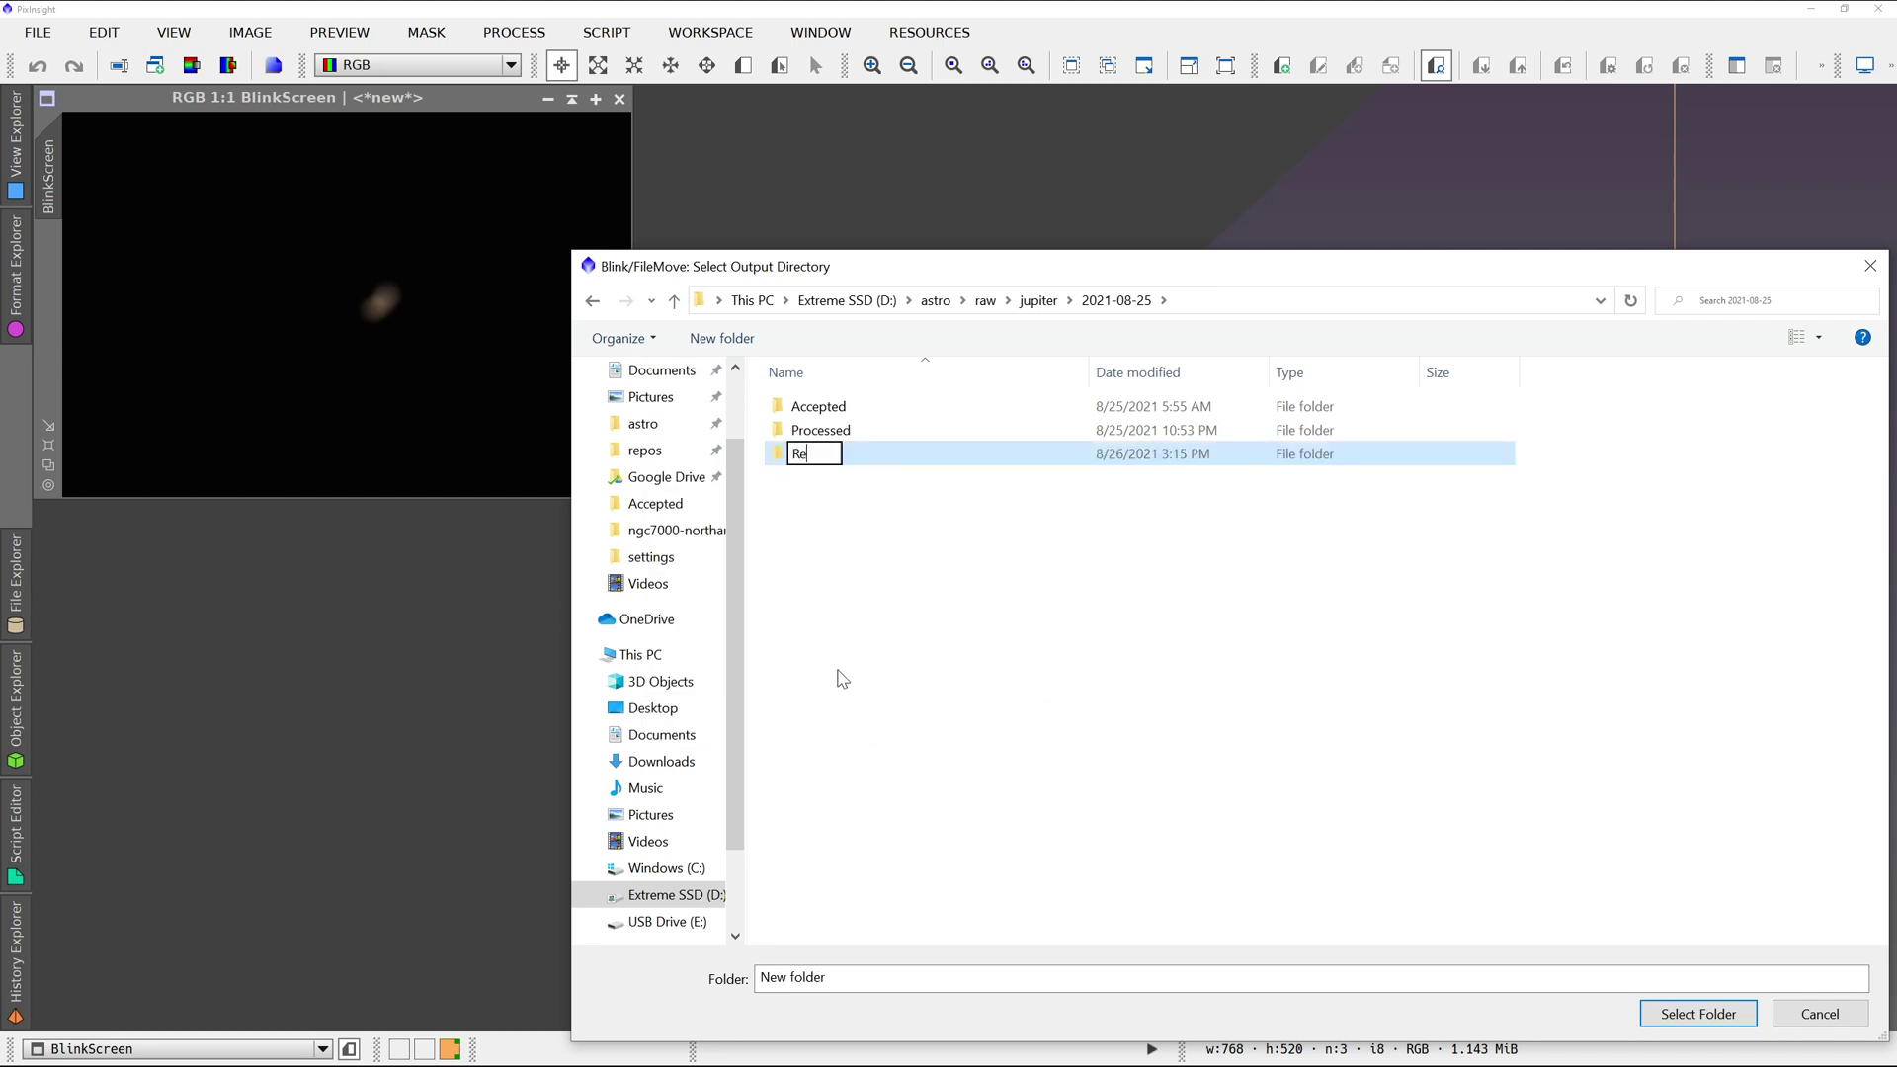
key(Return)
key(Return)
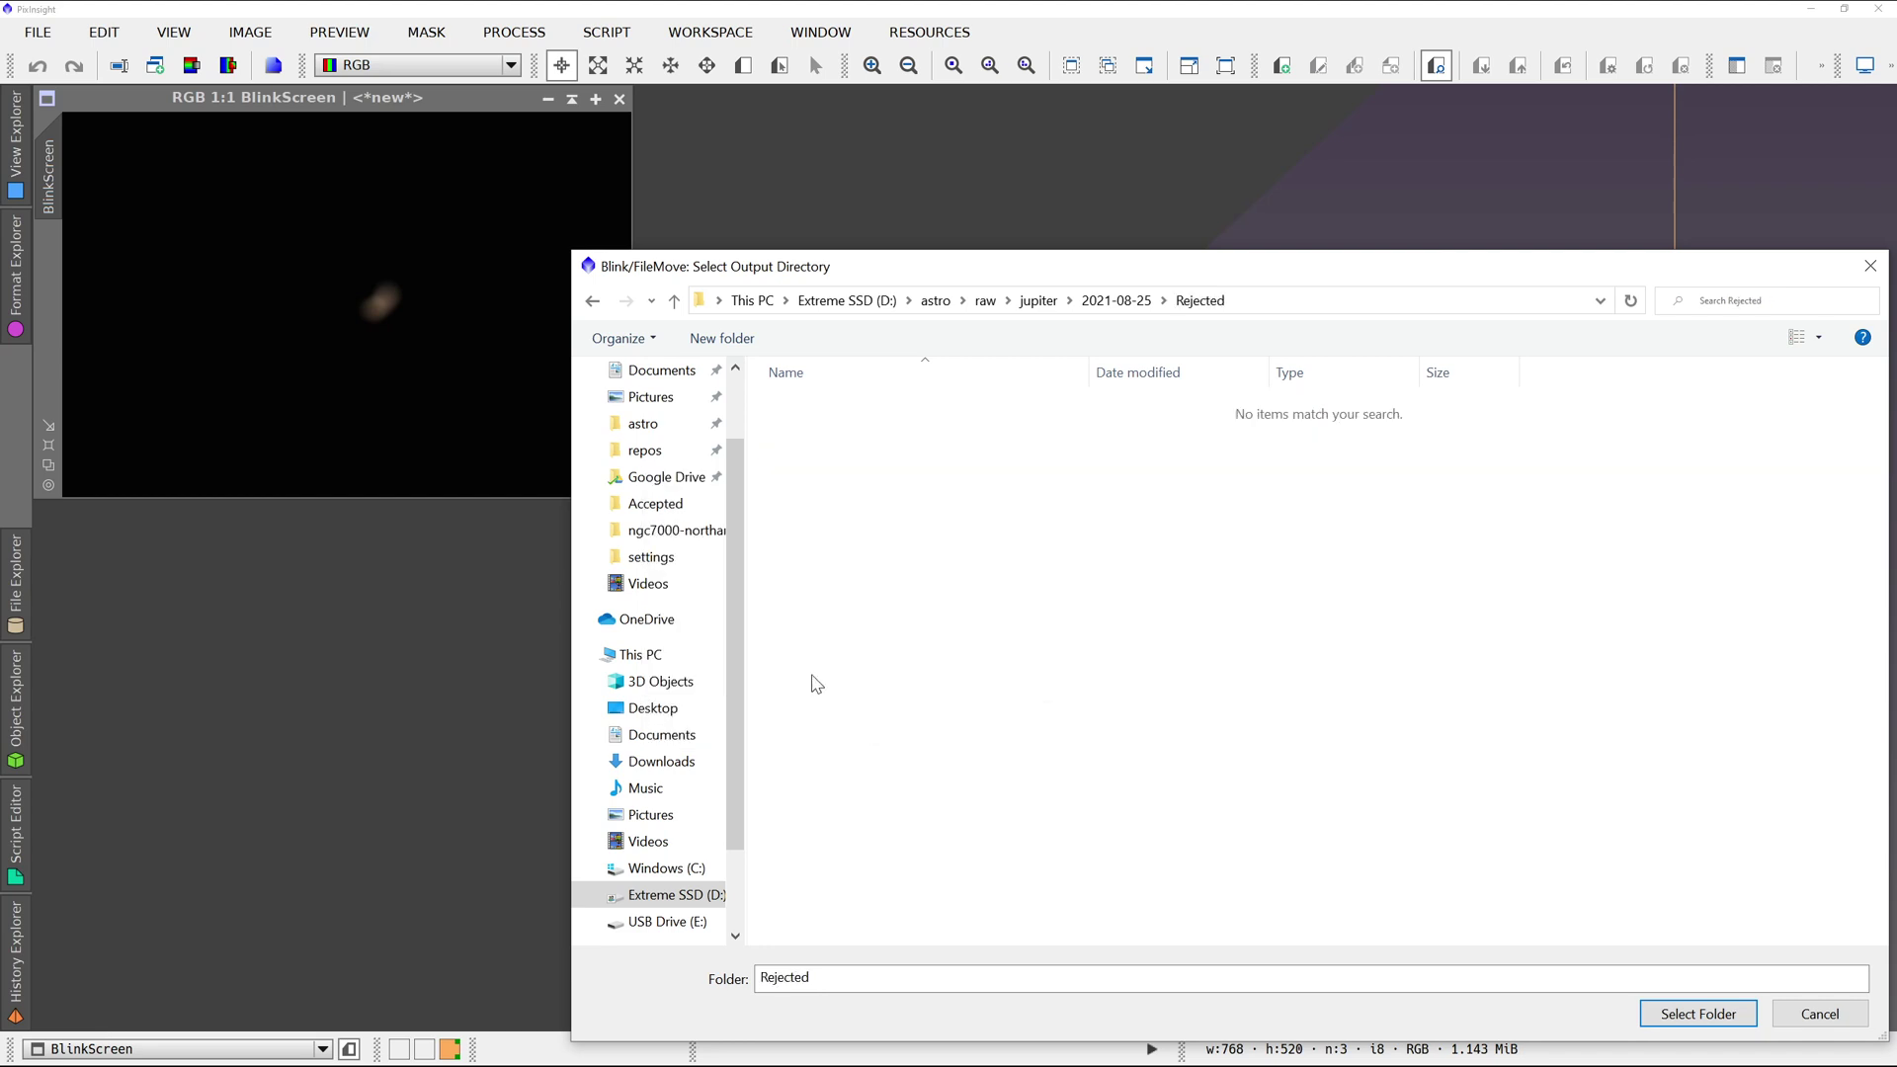
click(1698, 1014)
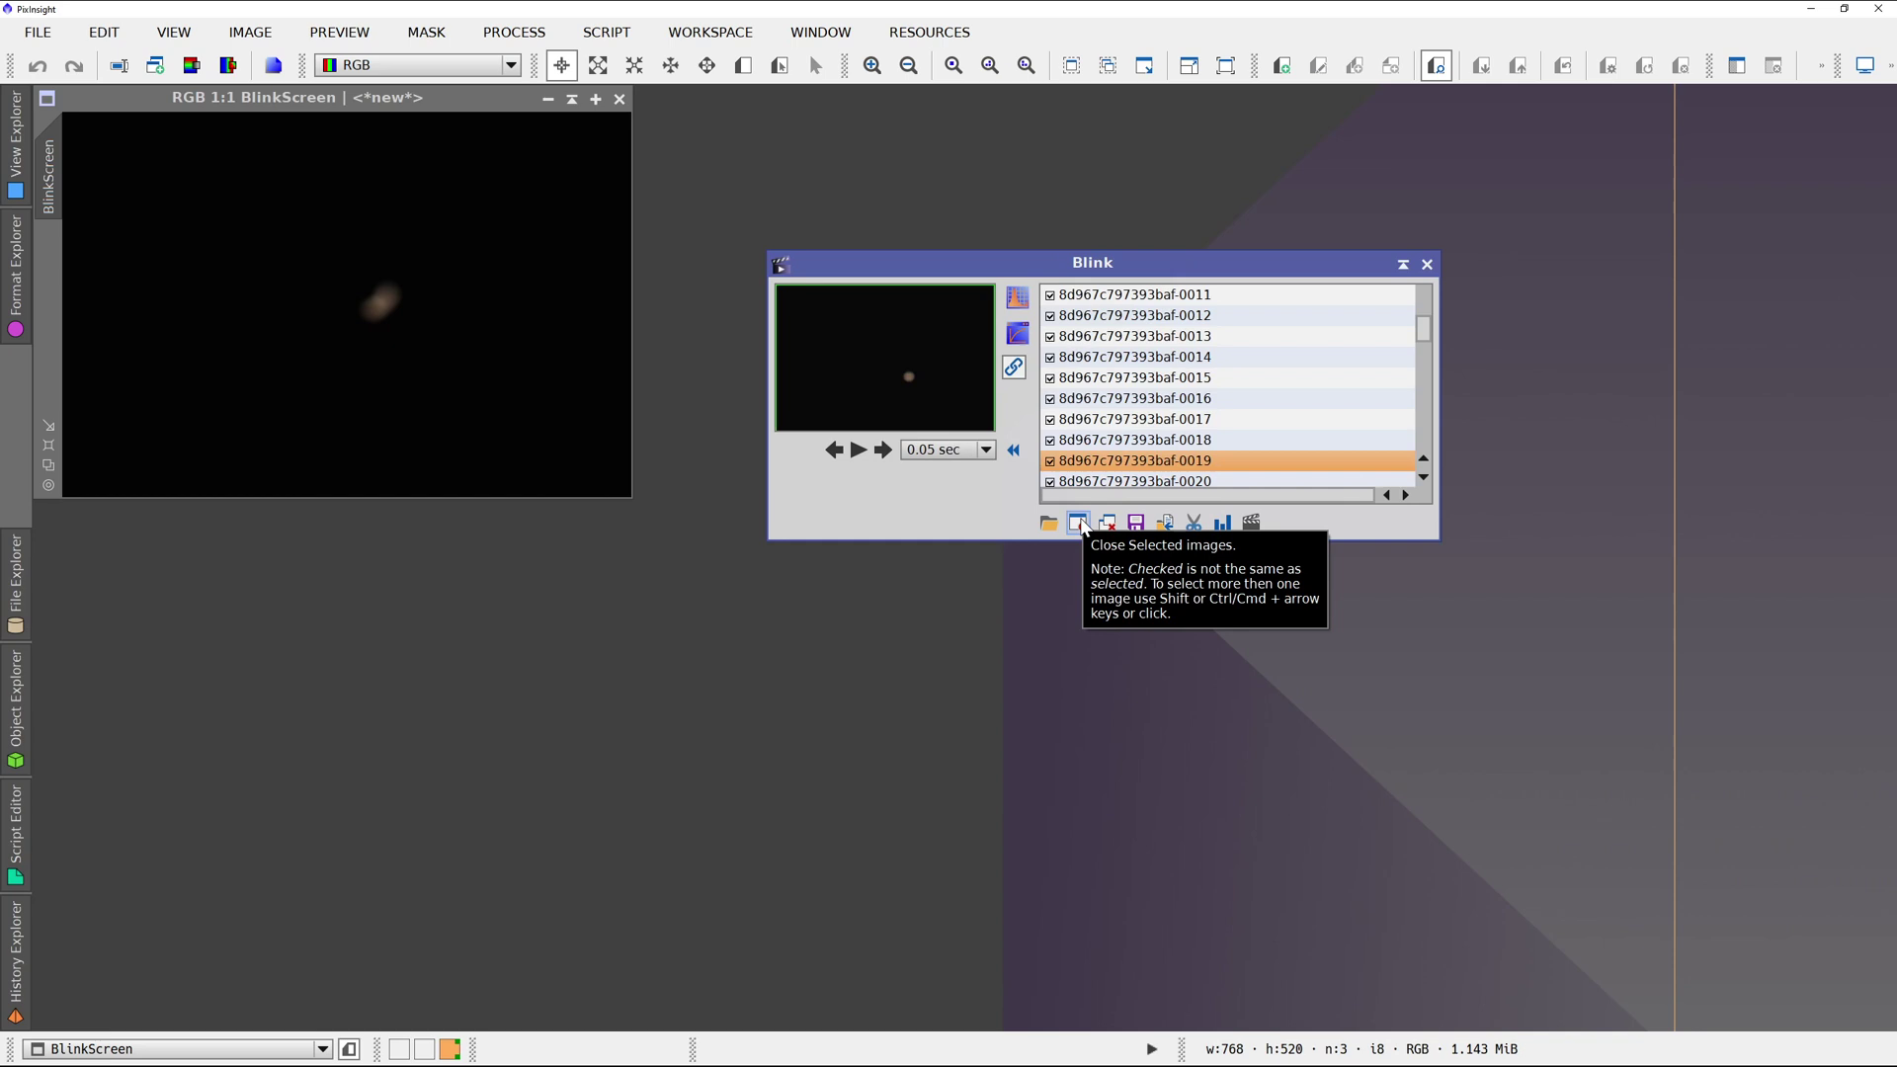
Remove frame 0019 from the Blink list and move frame 0020 to Rejected.
click(1079, 524)
key(Down)
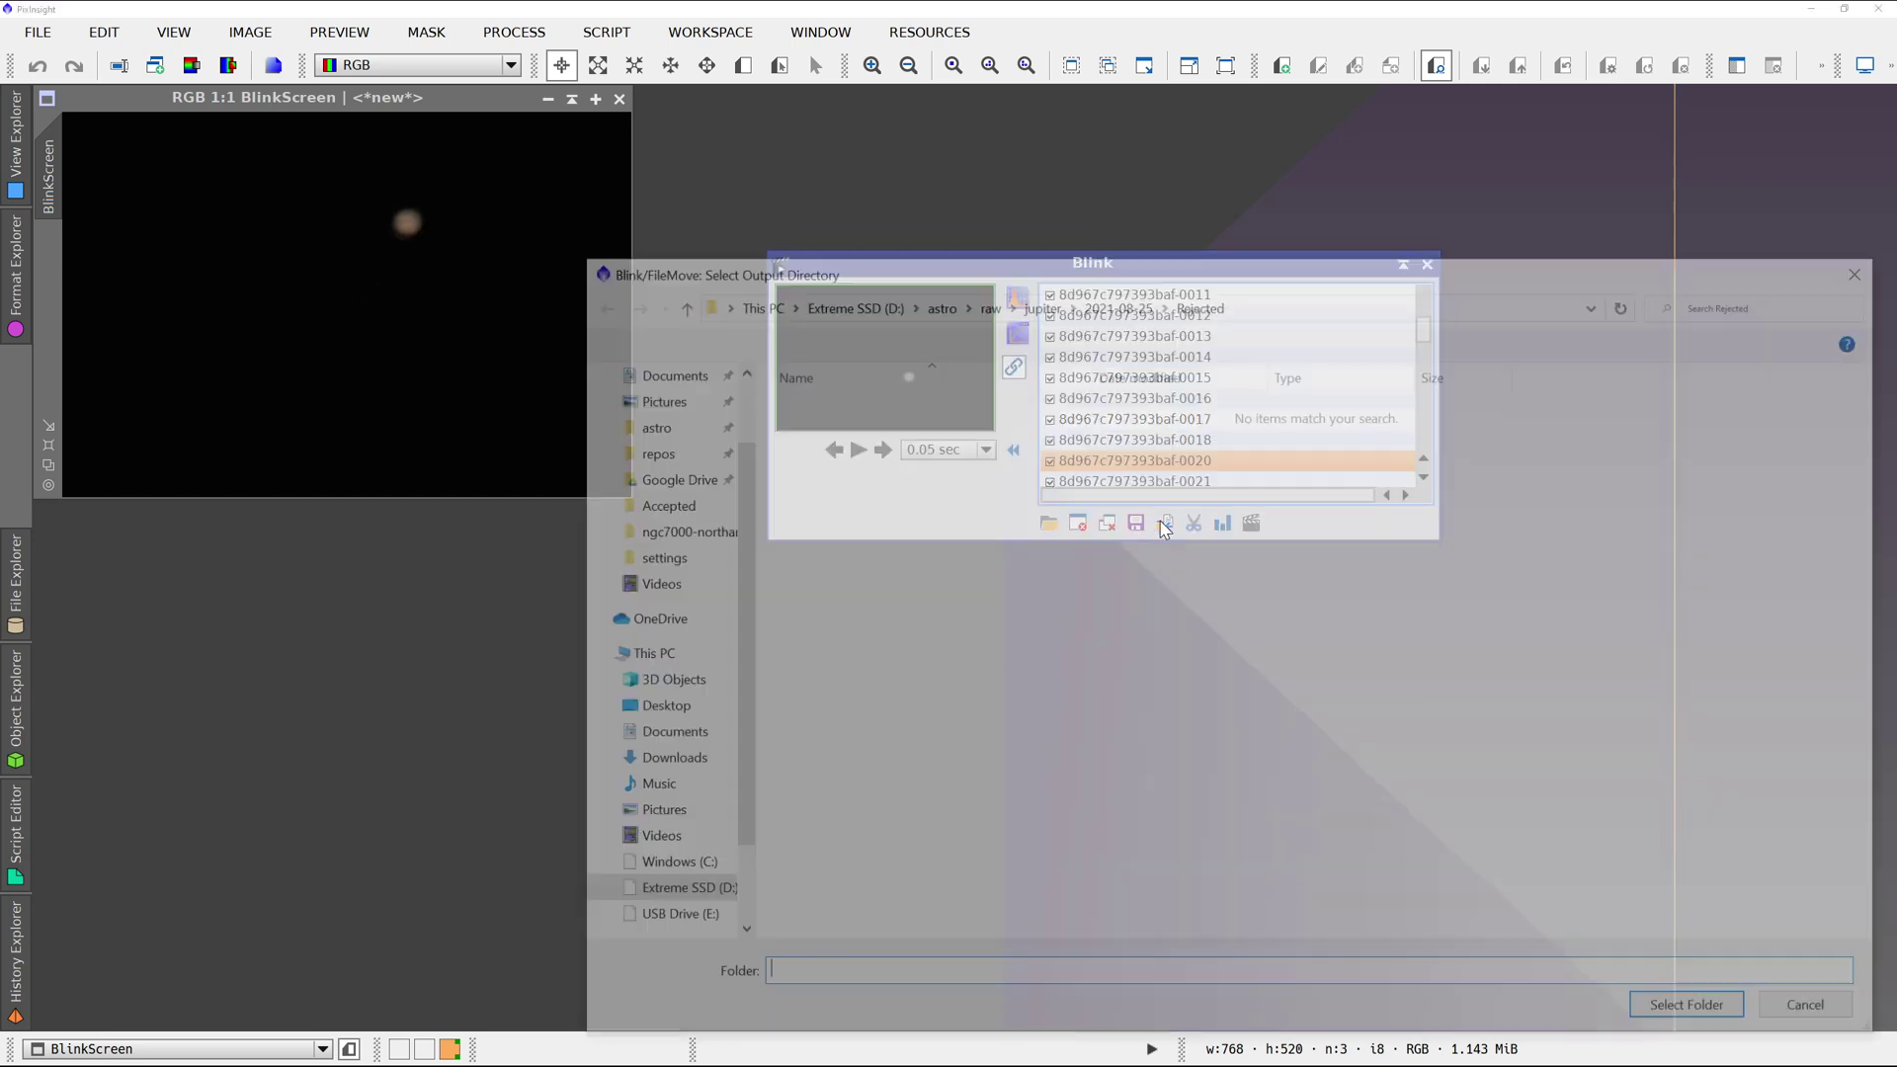
click(1165, 524)
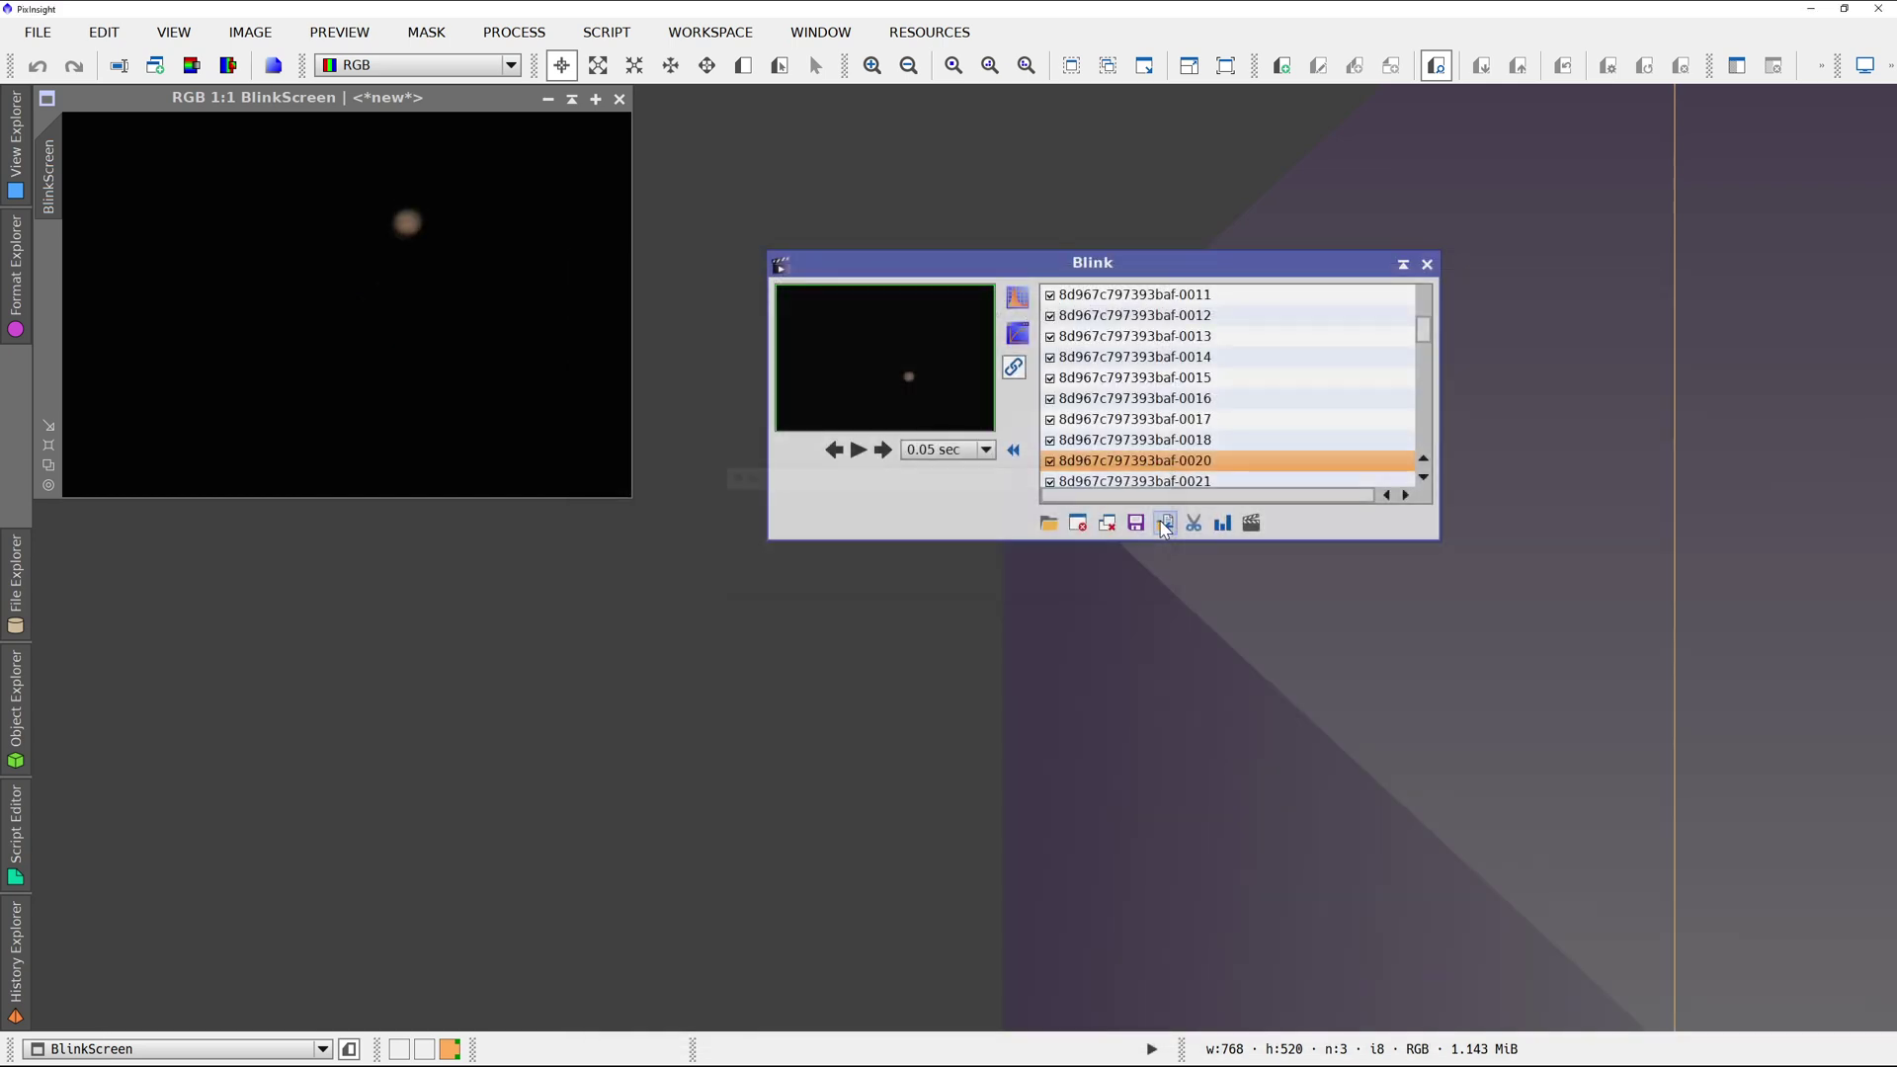
click(1079, 524)
Step through the next frames and move frame 0046 to Rejected, removing it from the list.
key(Down)
key(Down)
key(Down)
key(Down)
key(Down)
key(Down)
key(Down)
key(Down)
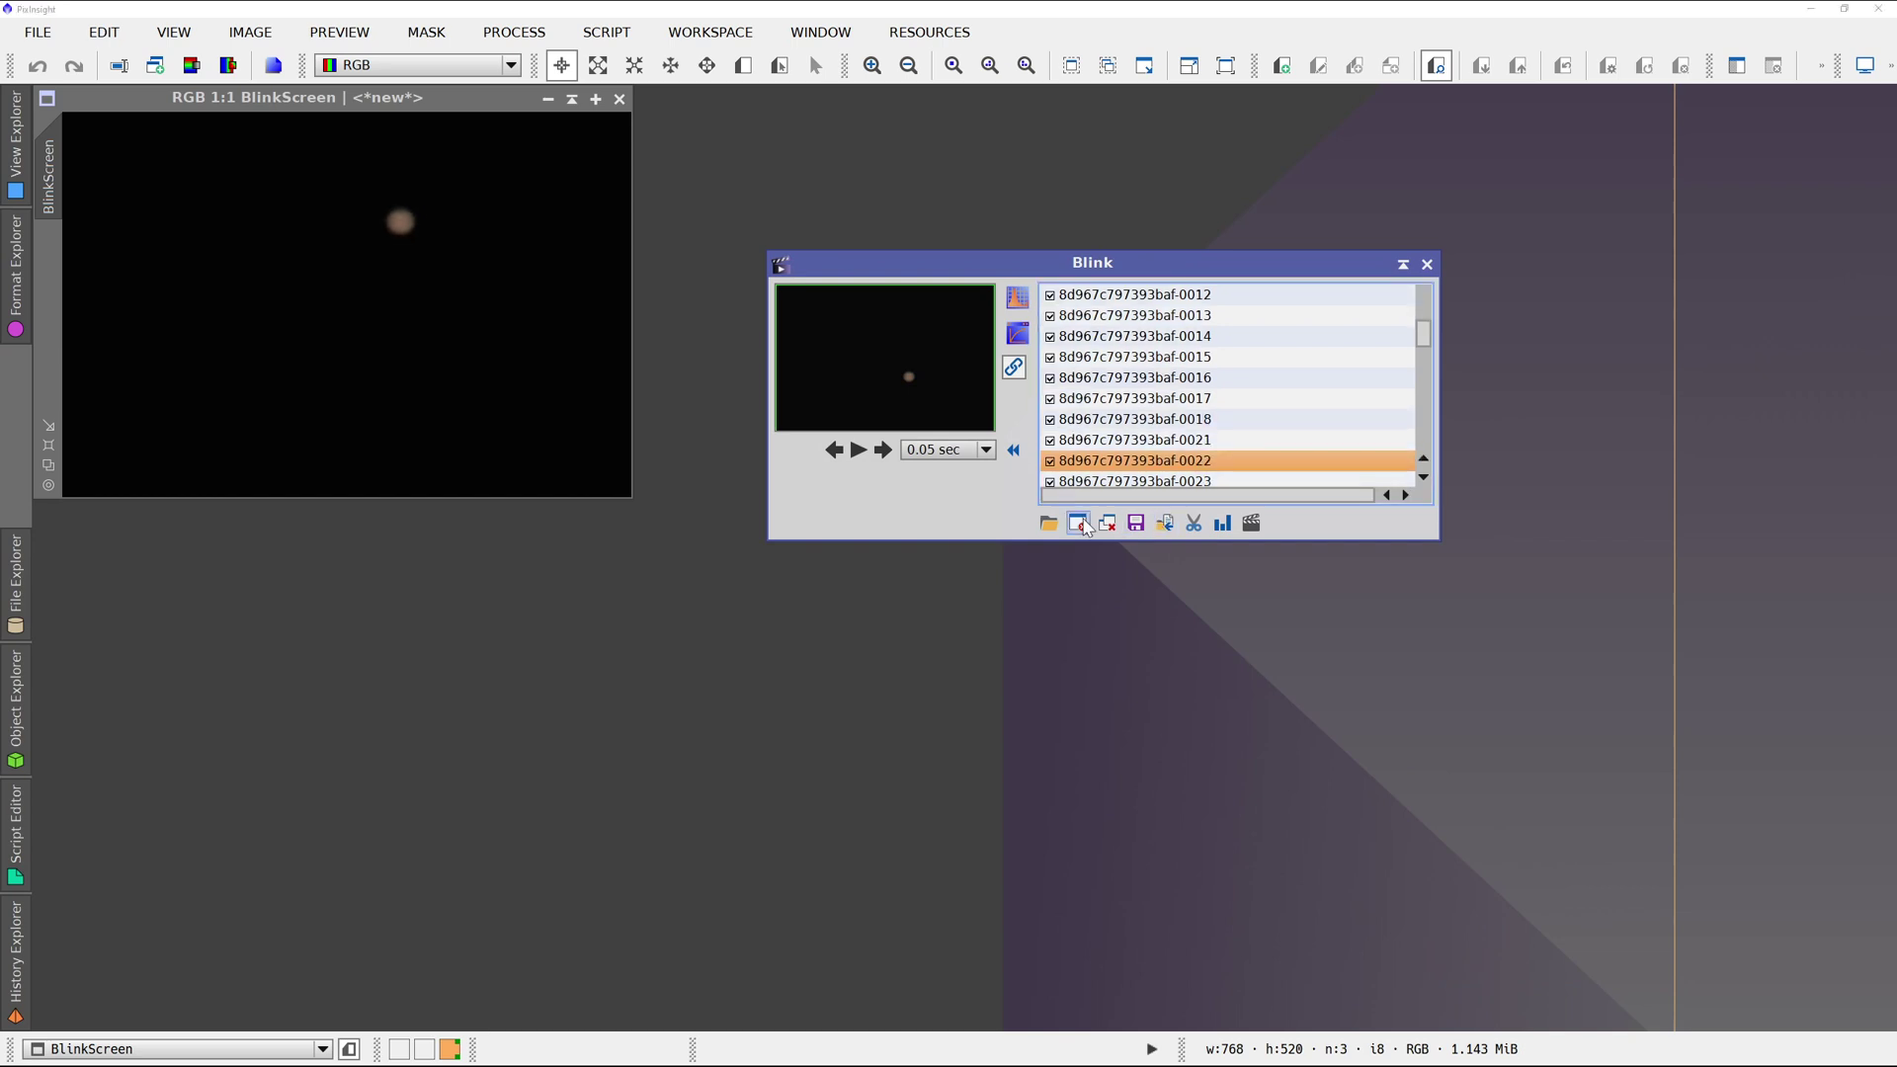
key(Down)
key(Down)
key(Down)
key(Down)
key(Down)
key(Down)
key(Down)
key(Down)
key(Down)
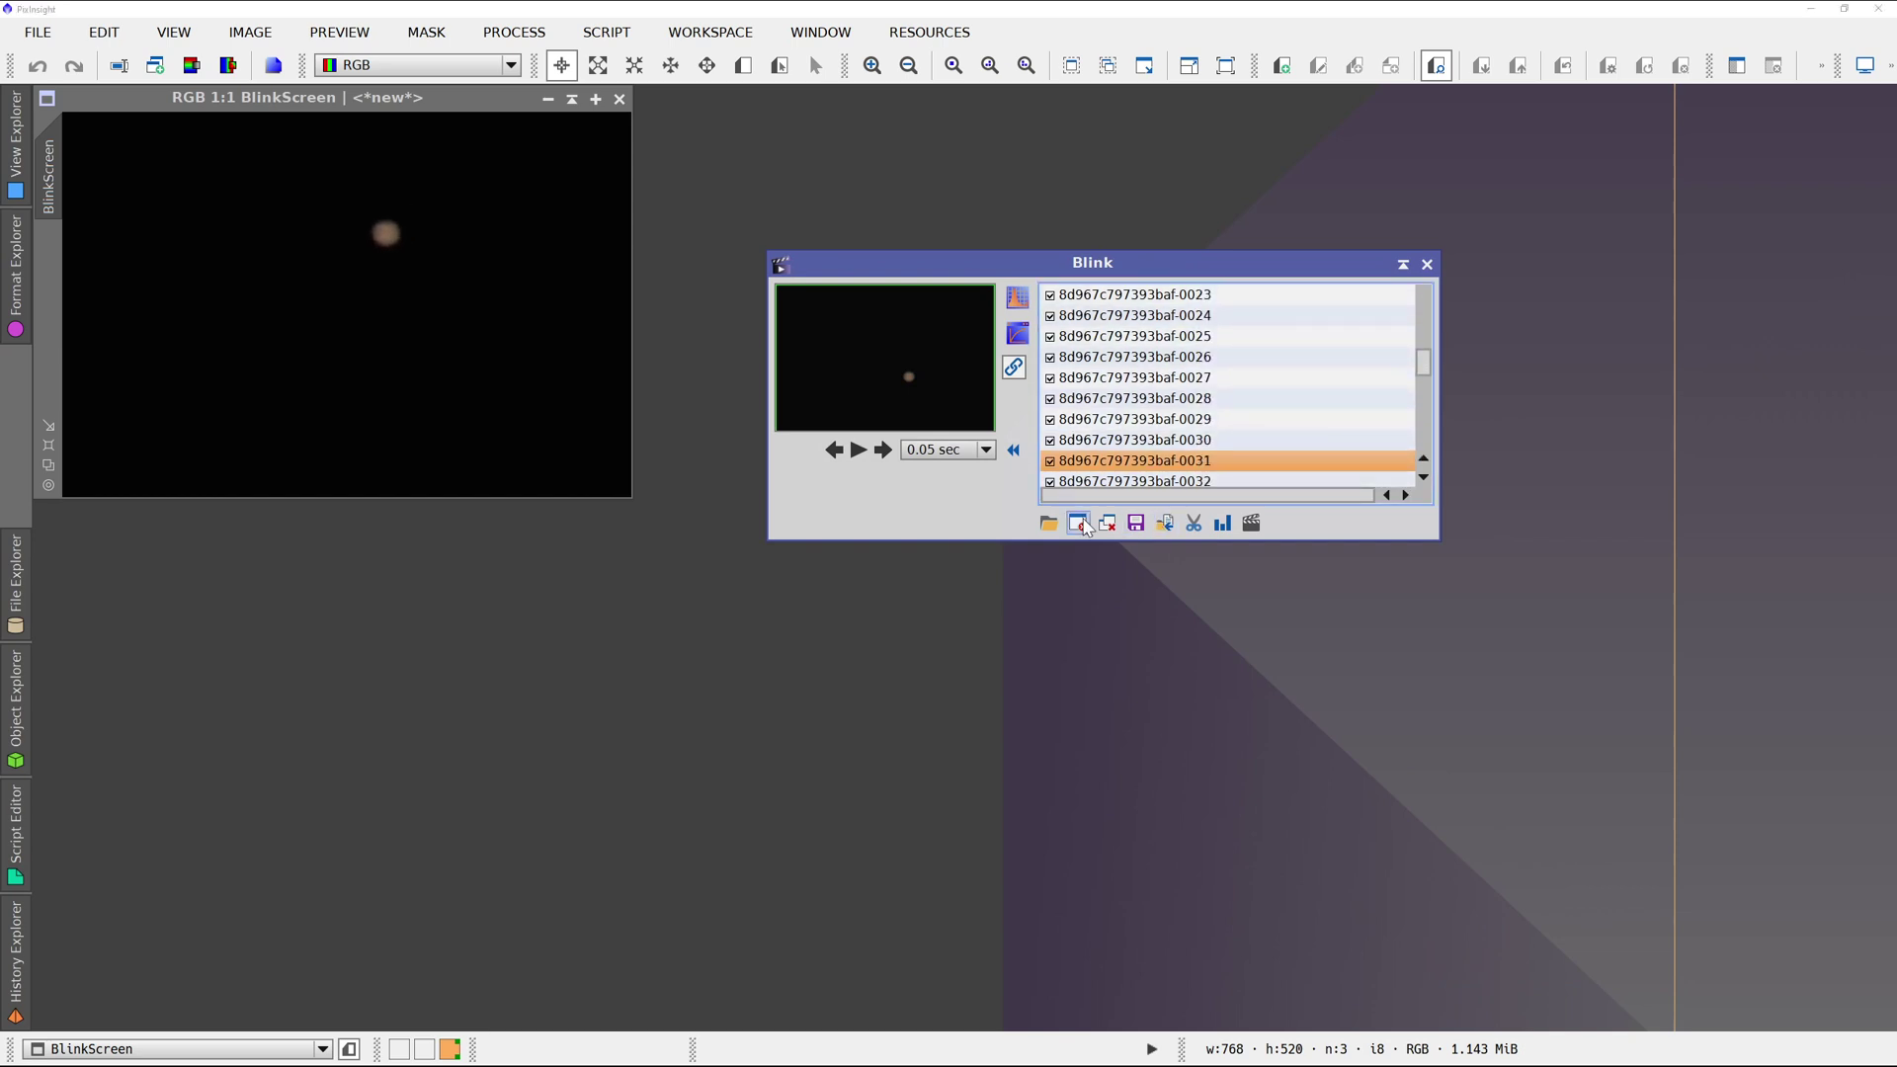
key(Down)
key(Down)
key(Down)
key(Down)
key(Down)
key(Down)
key(Down)
key(Down)
key(Down)
key(Down)
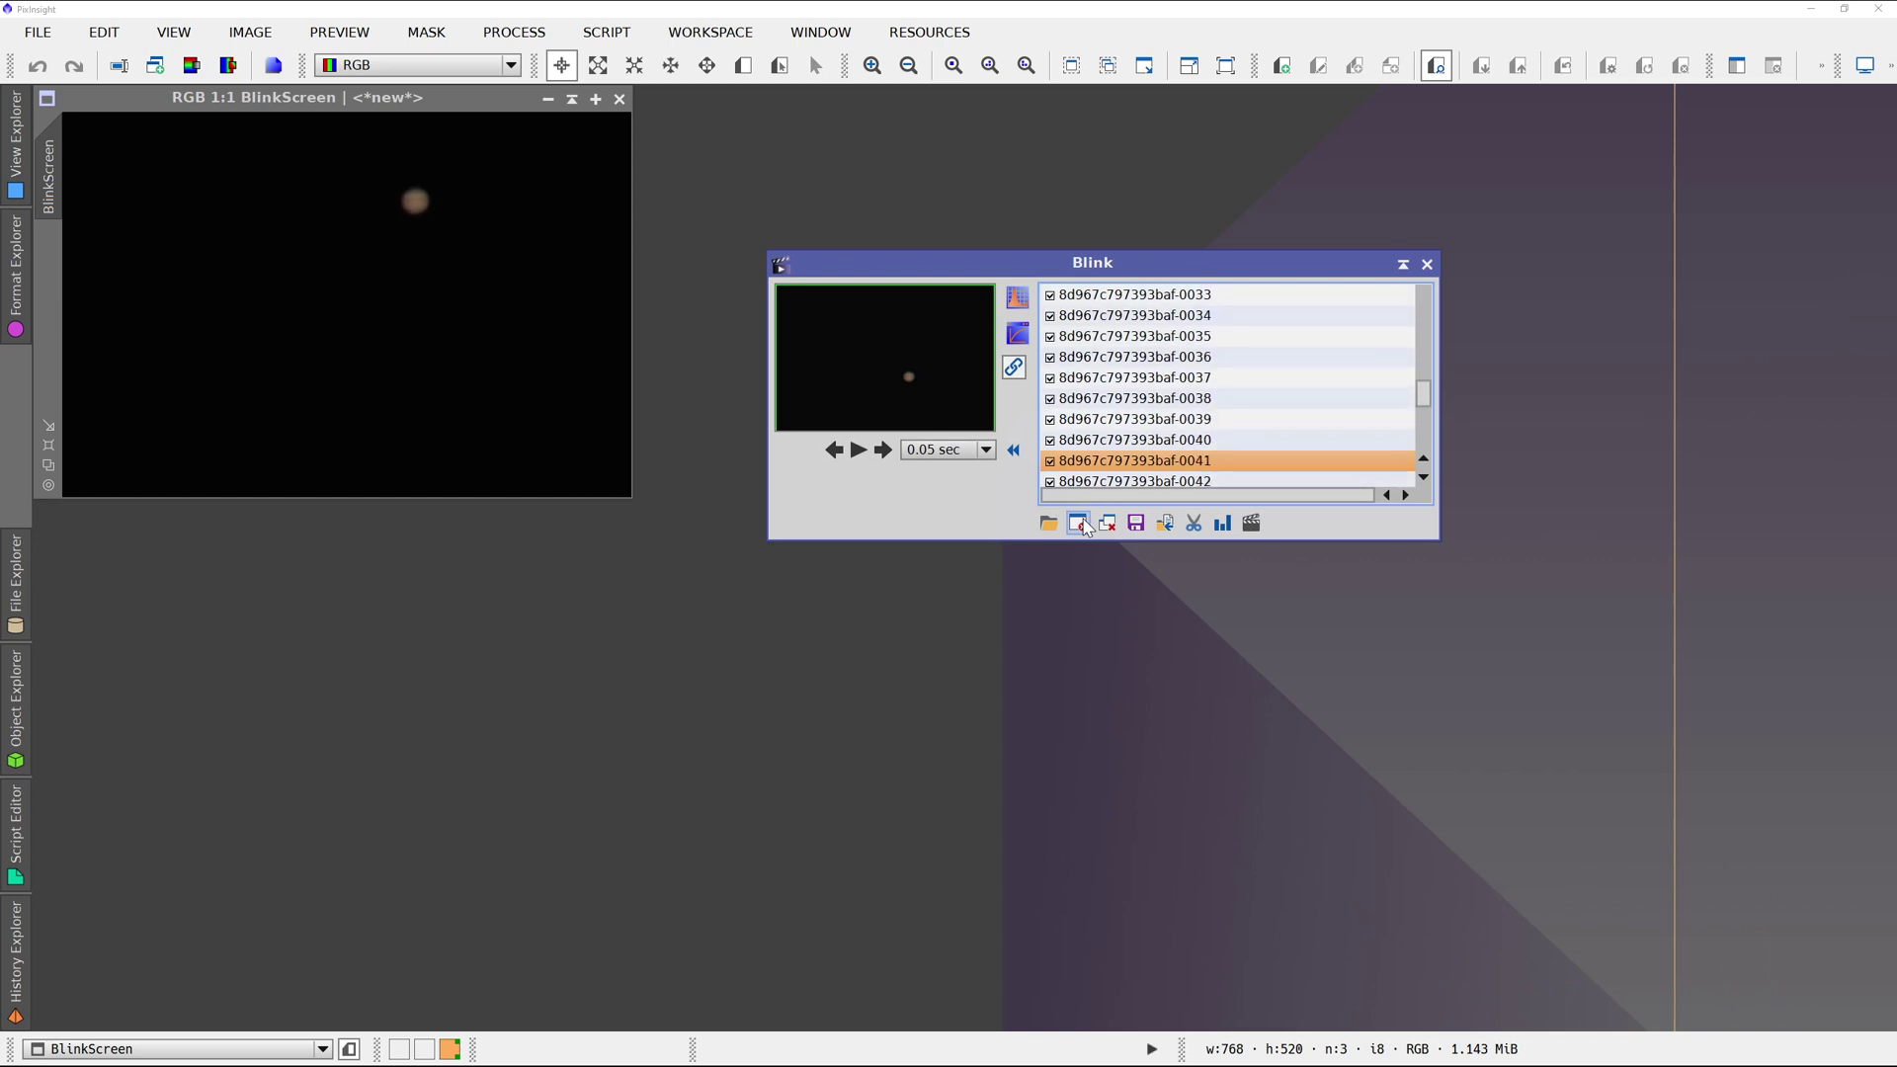
key(Up)
key(Up)
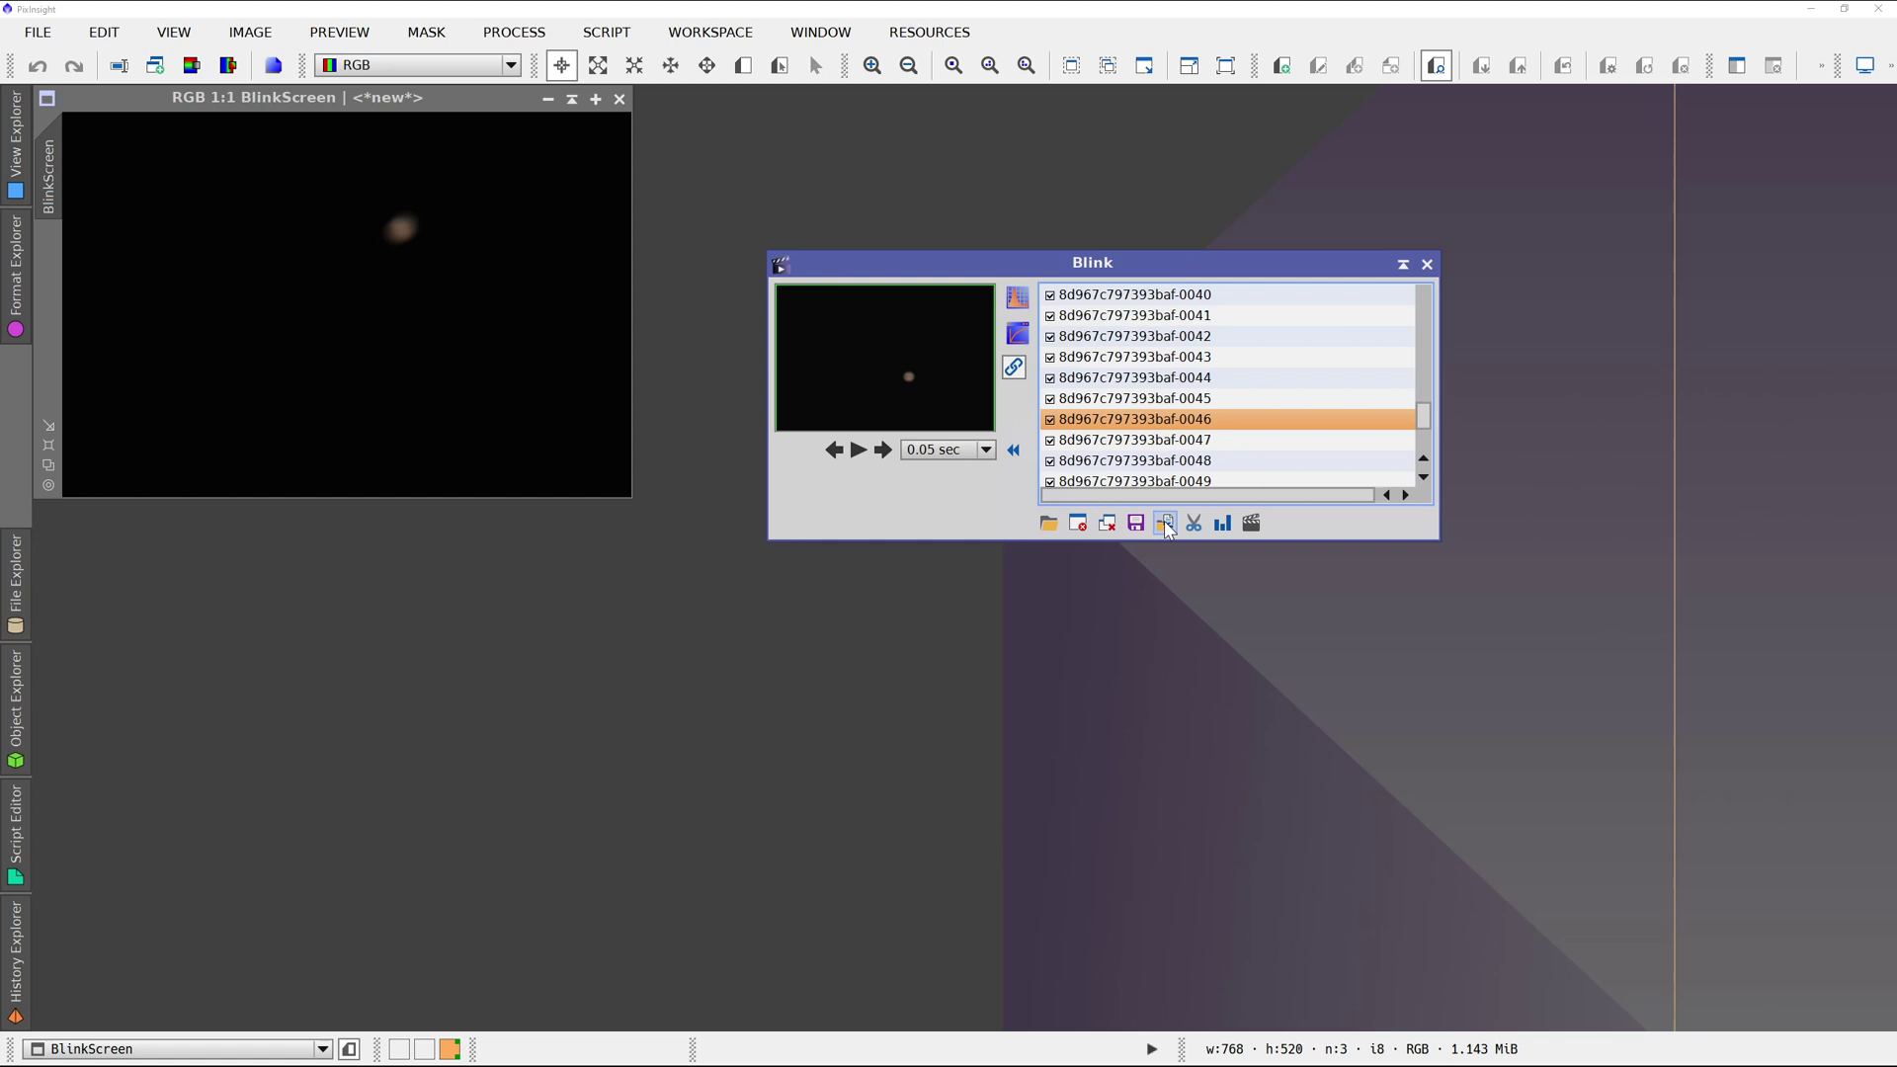
click(1163, 523)
key(Escape)
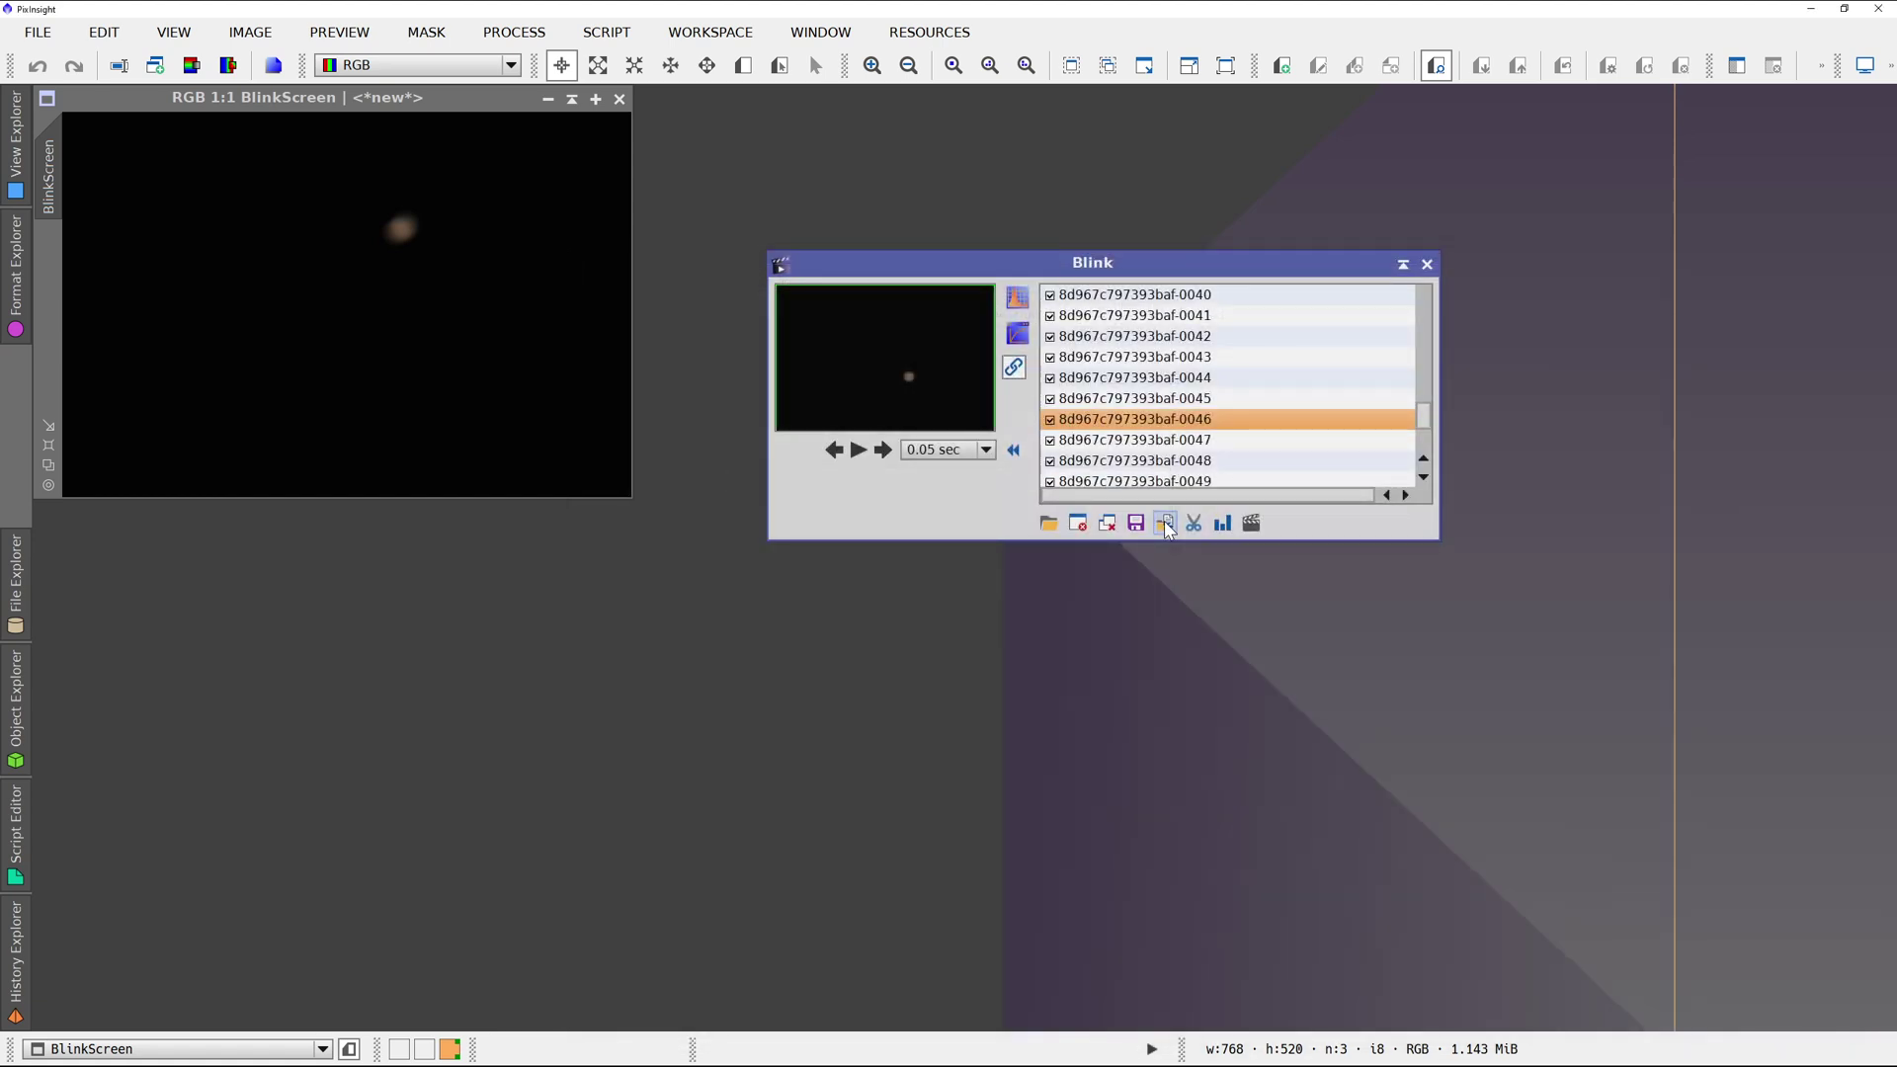
click(1086, 524)
Compare frames 0053 and 0055, skip moving any more, and play the remaining frames.
key(Down)
key(Down)
key(Down)
key(Down)
key(Down)
key(Down)
key(Down)
key(Down)
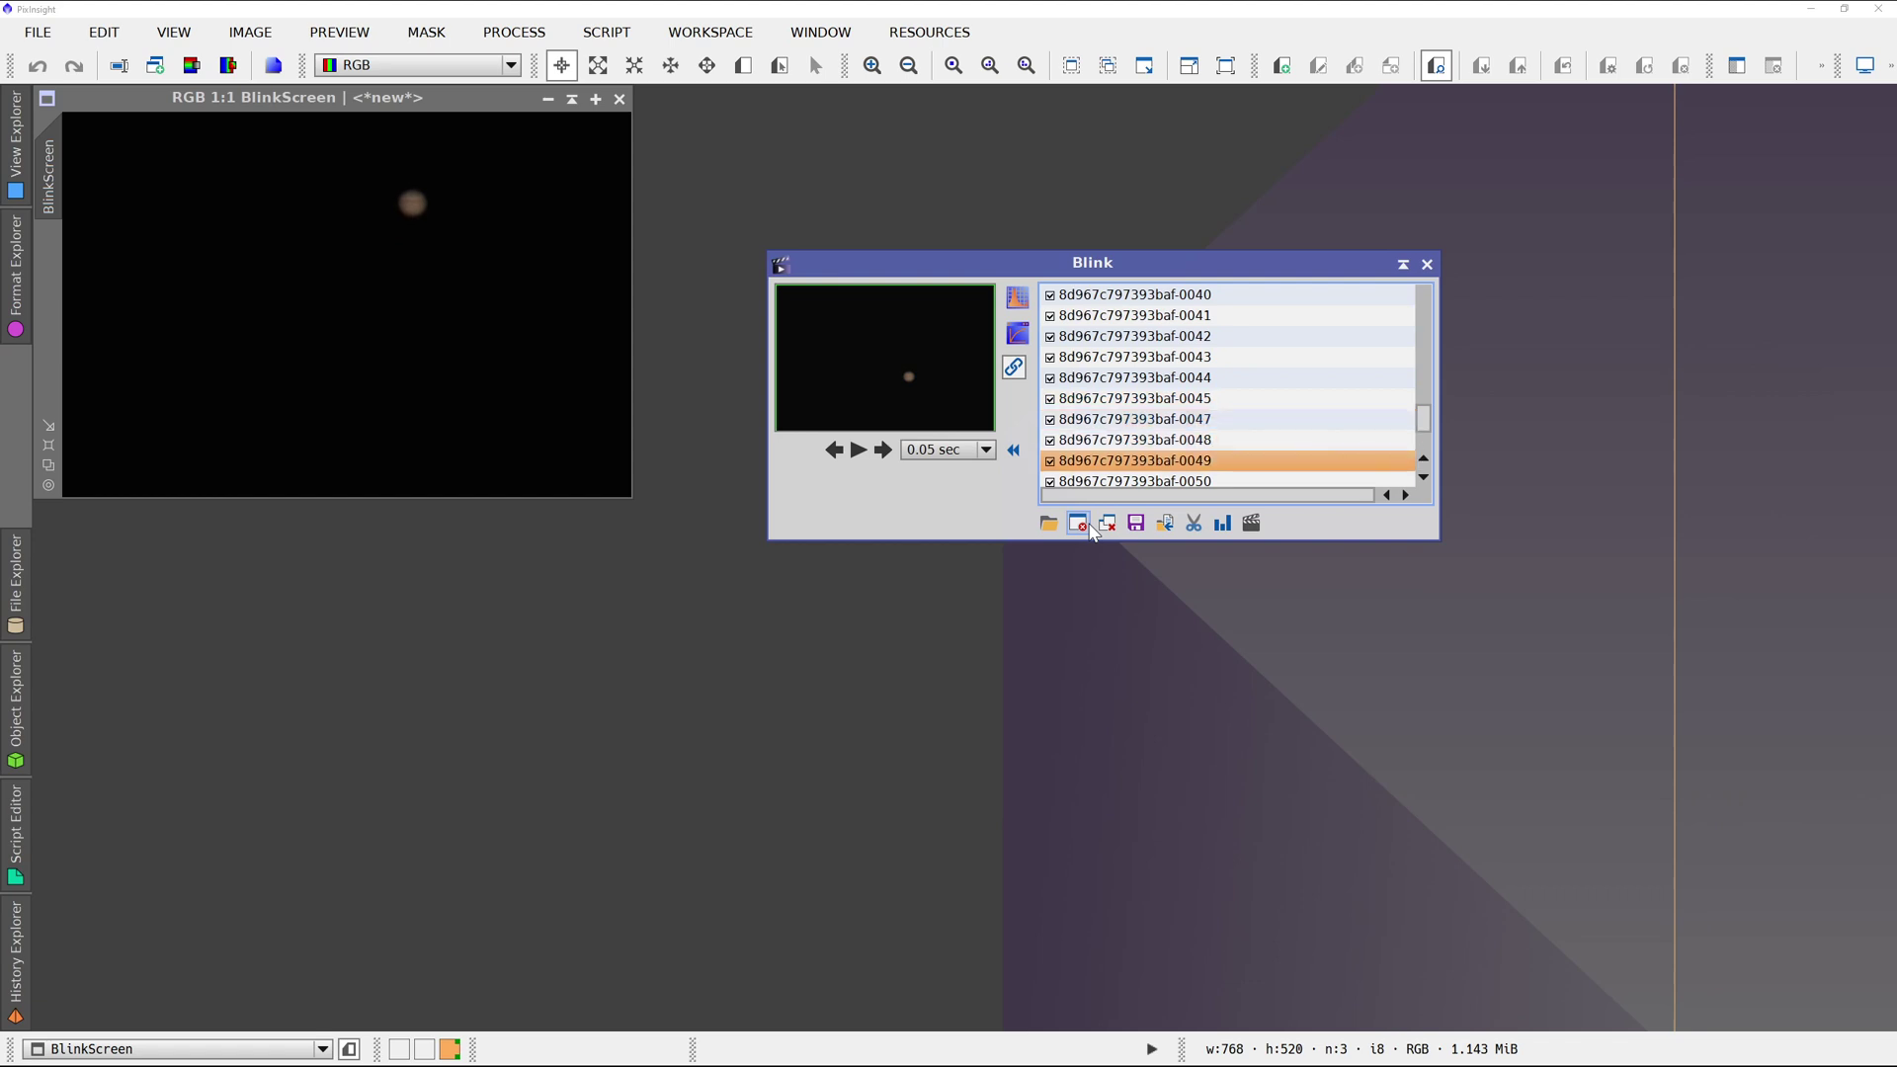
key(Up)
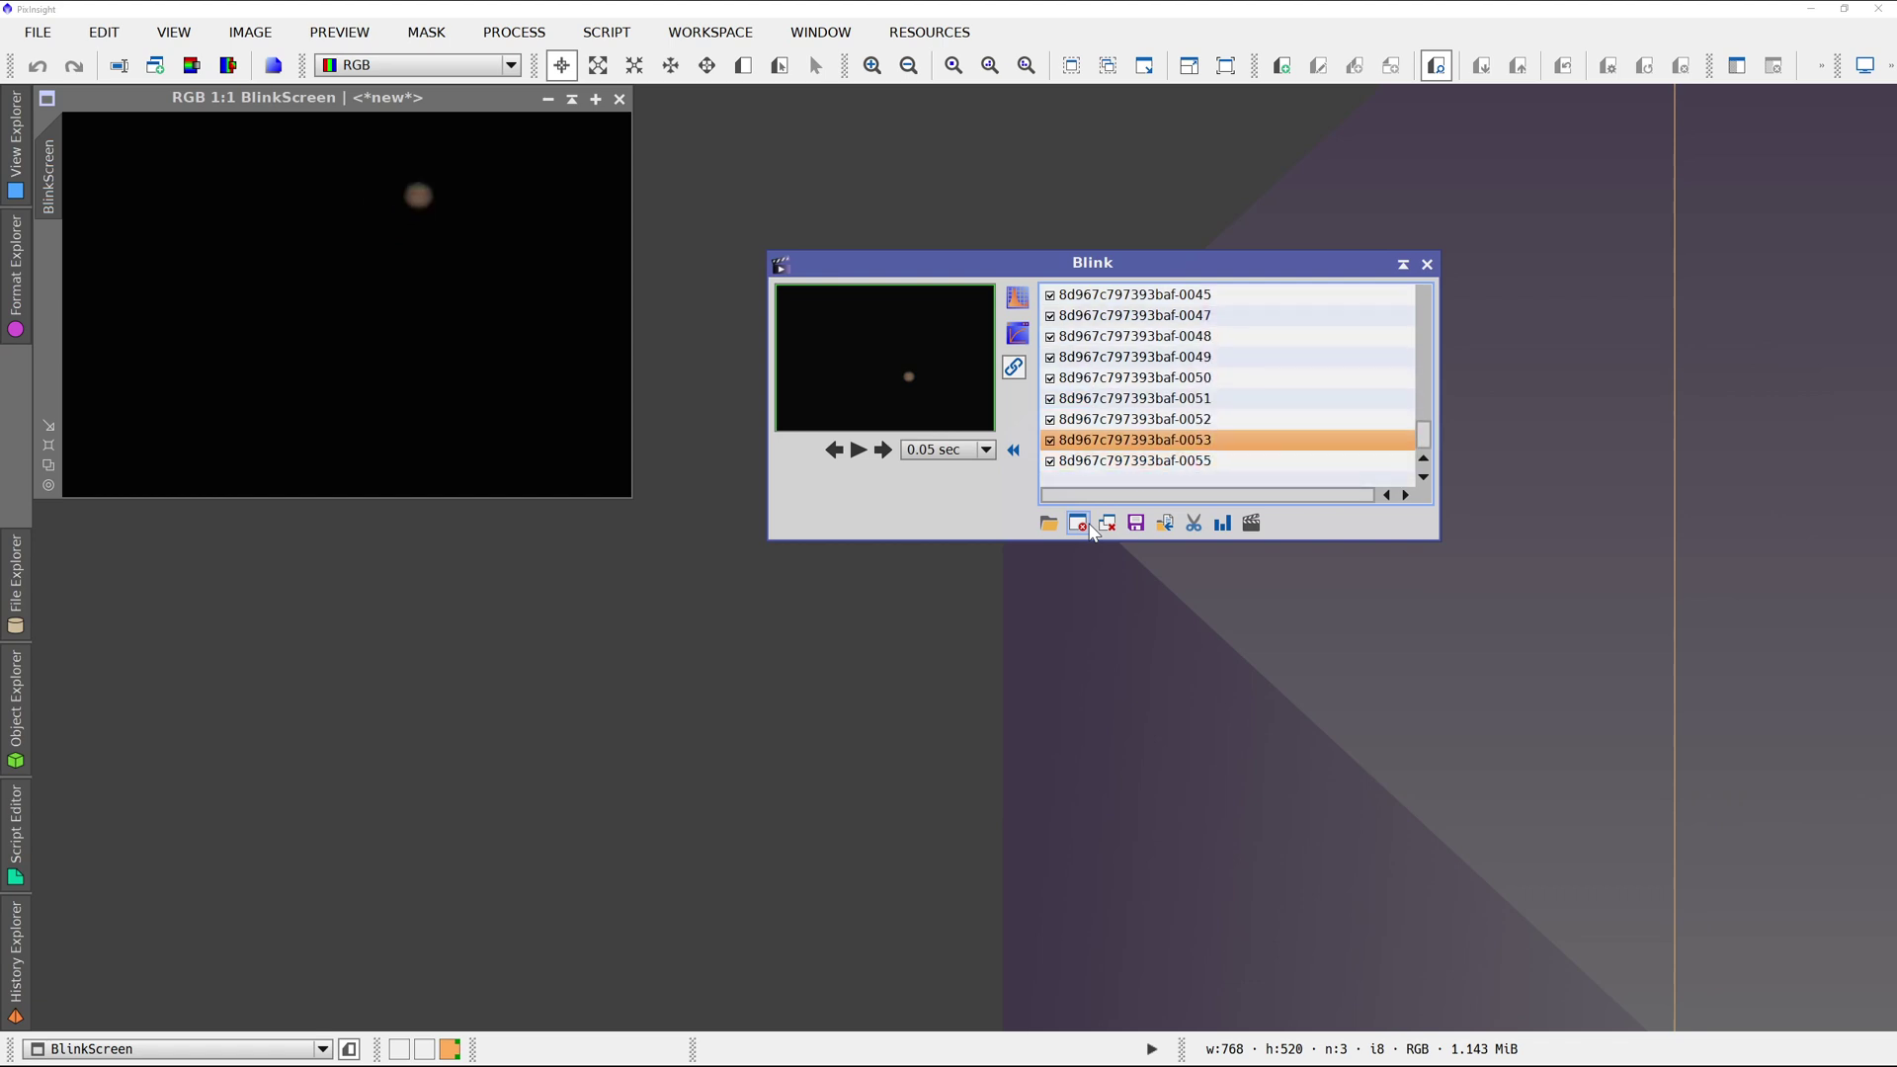
key(Down)
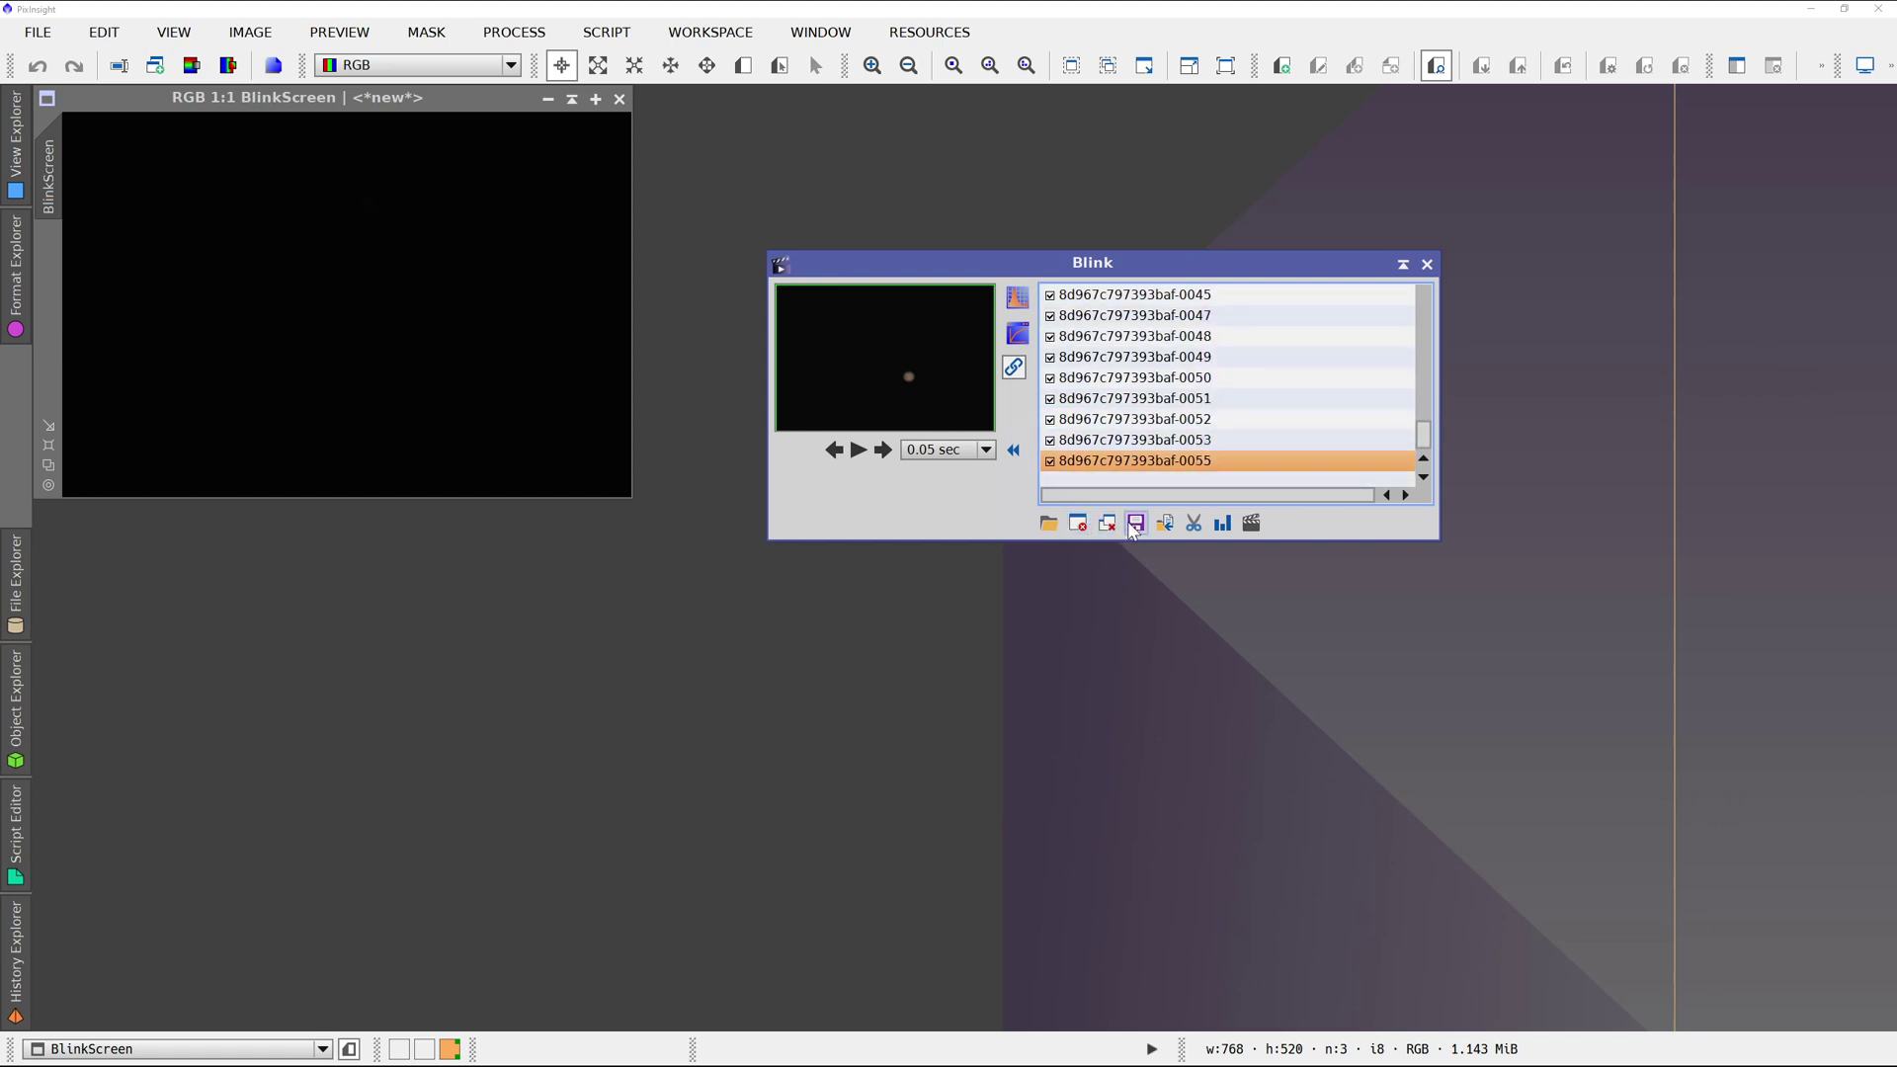
click(1163, 525)
key(Escape)
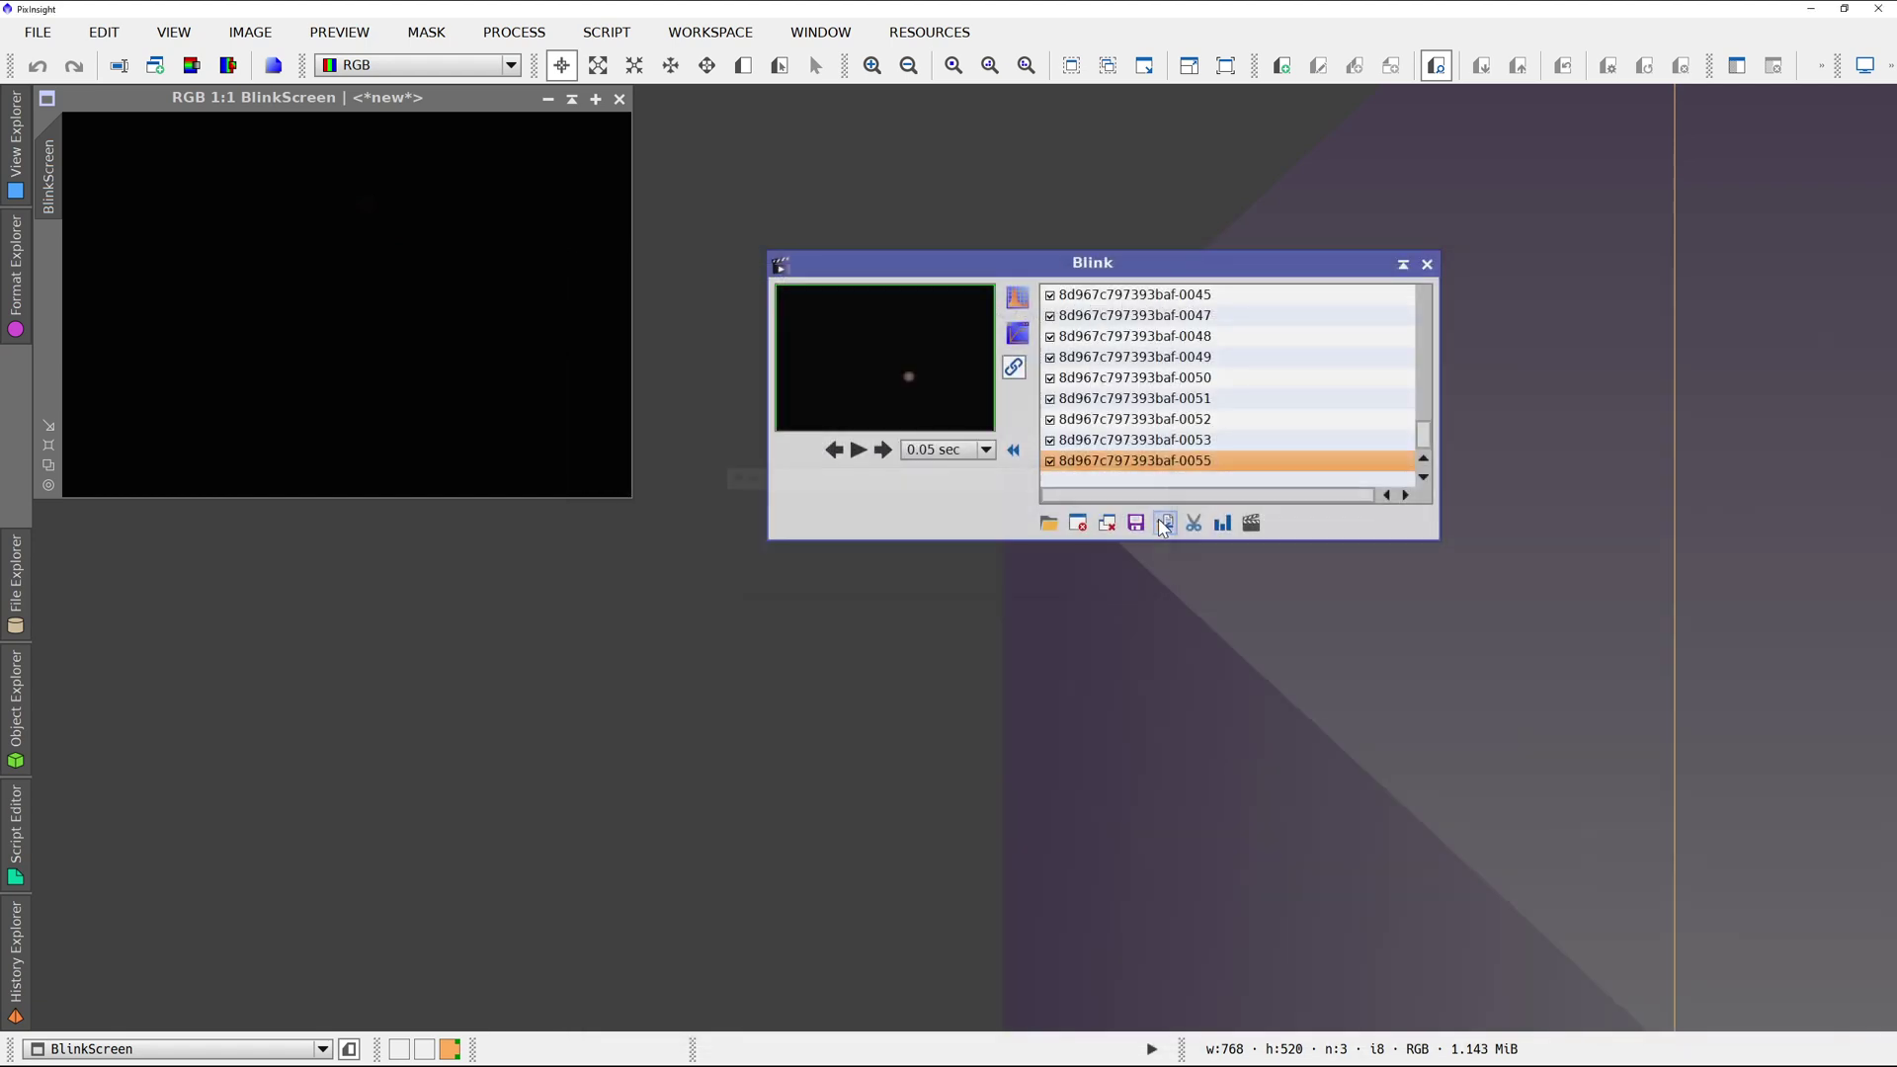
click(859, 451)
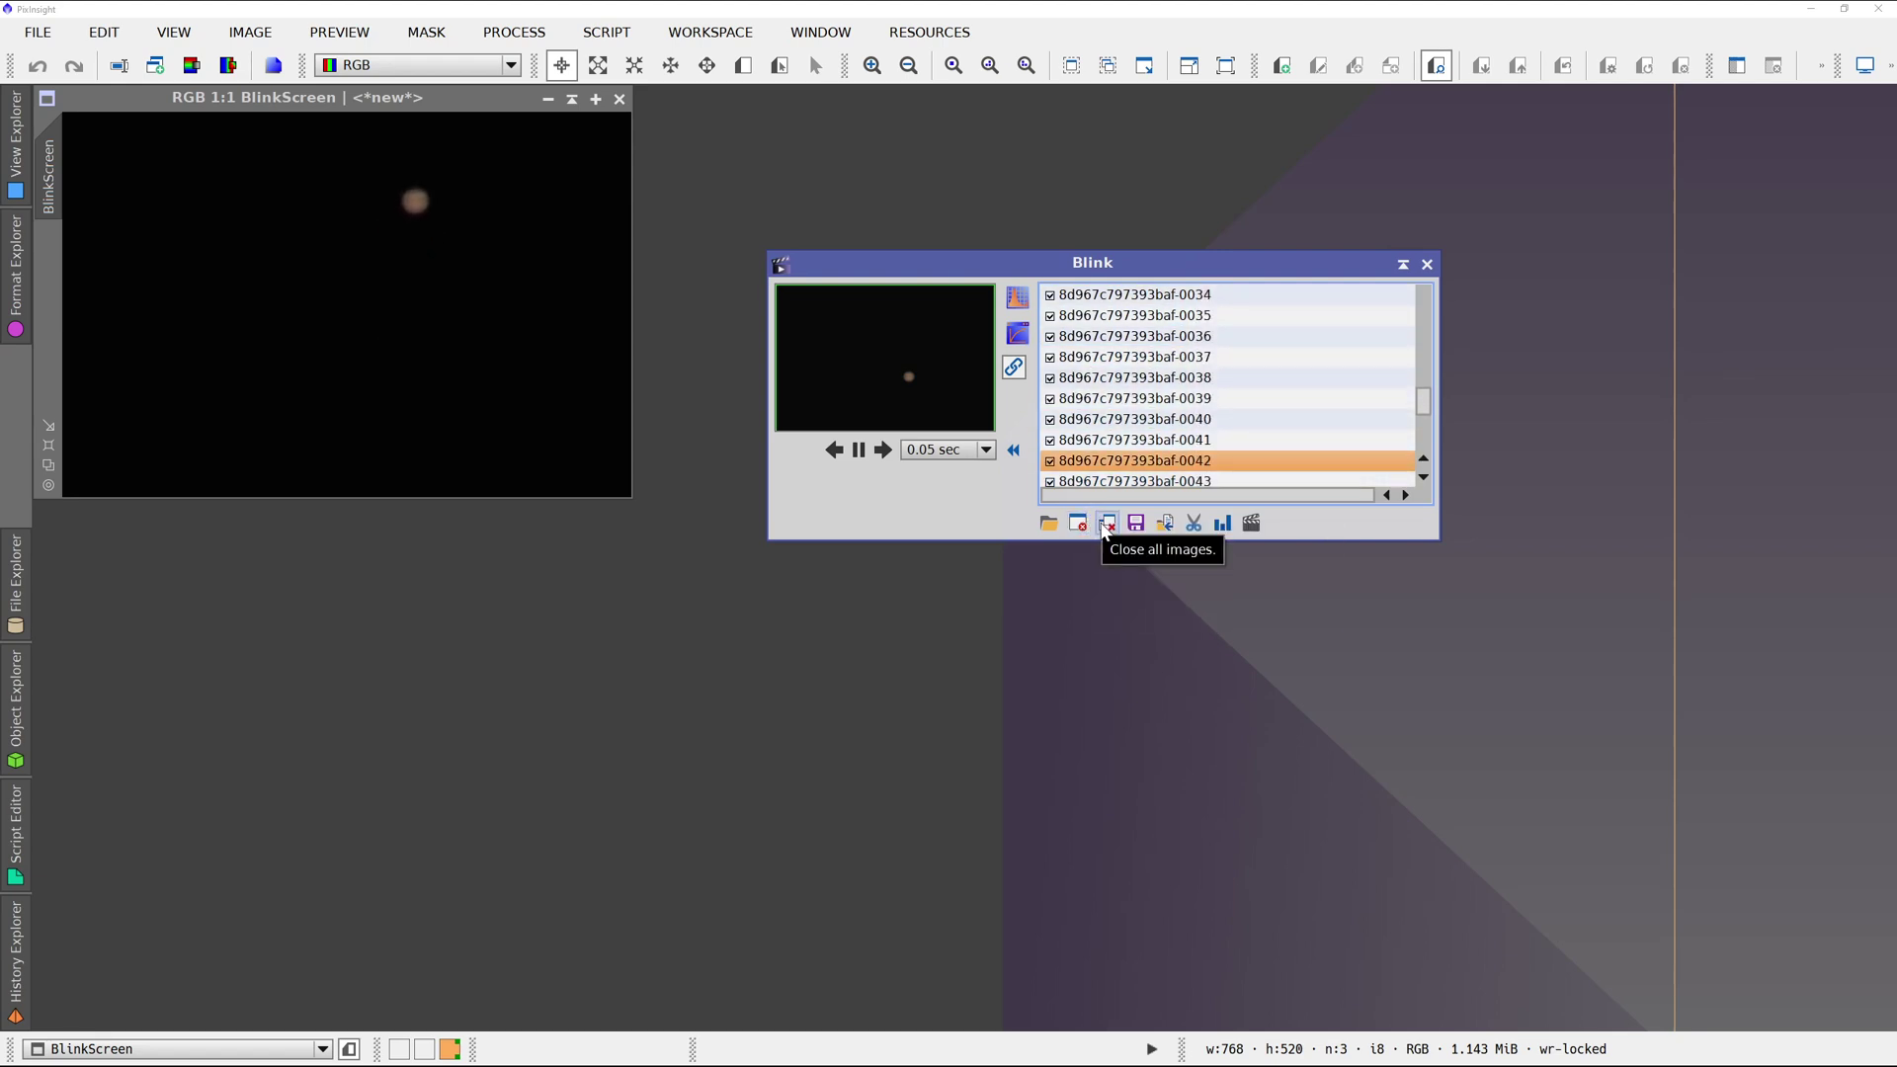
Close all Blink frames and the tool, then open Accepted frame 8d967c797393baf-0024.jpeg.
click(1107, 526)
click(1426, 265)
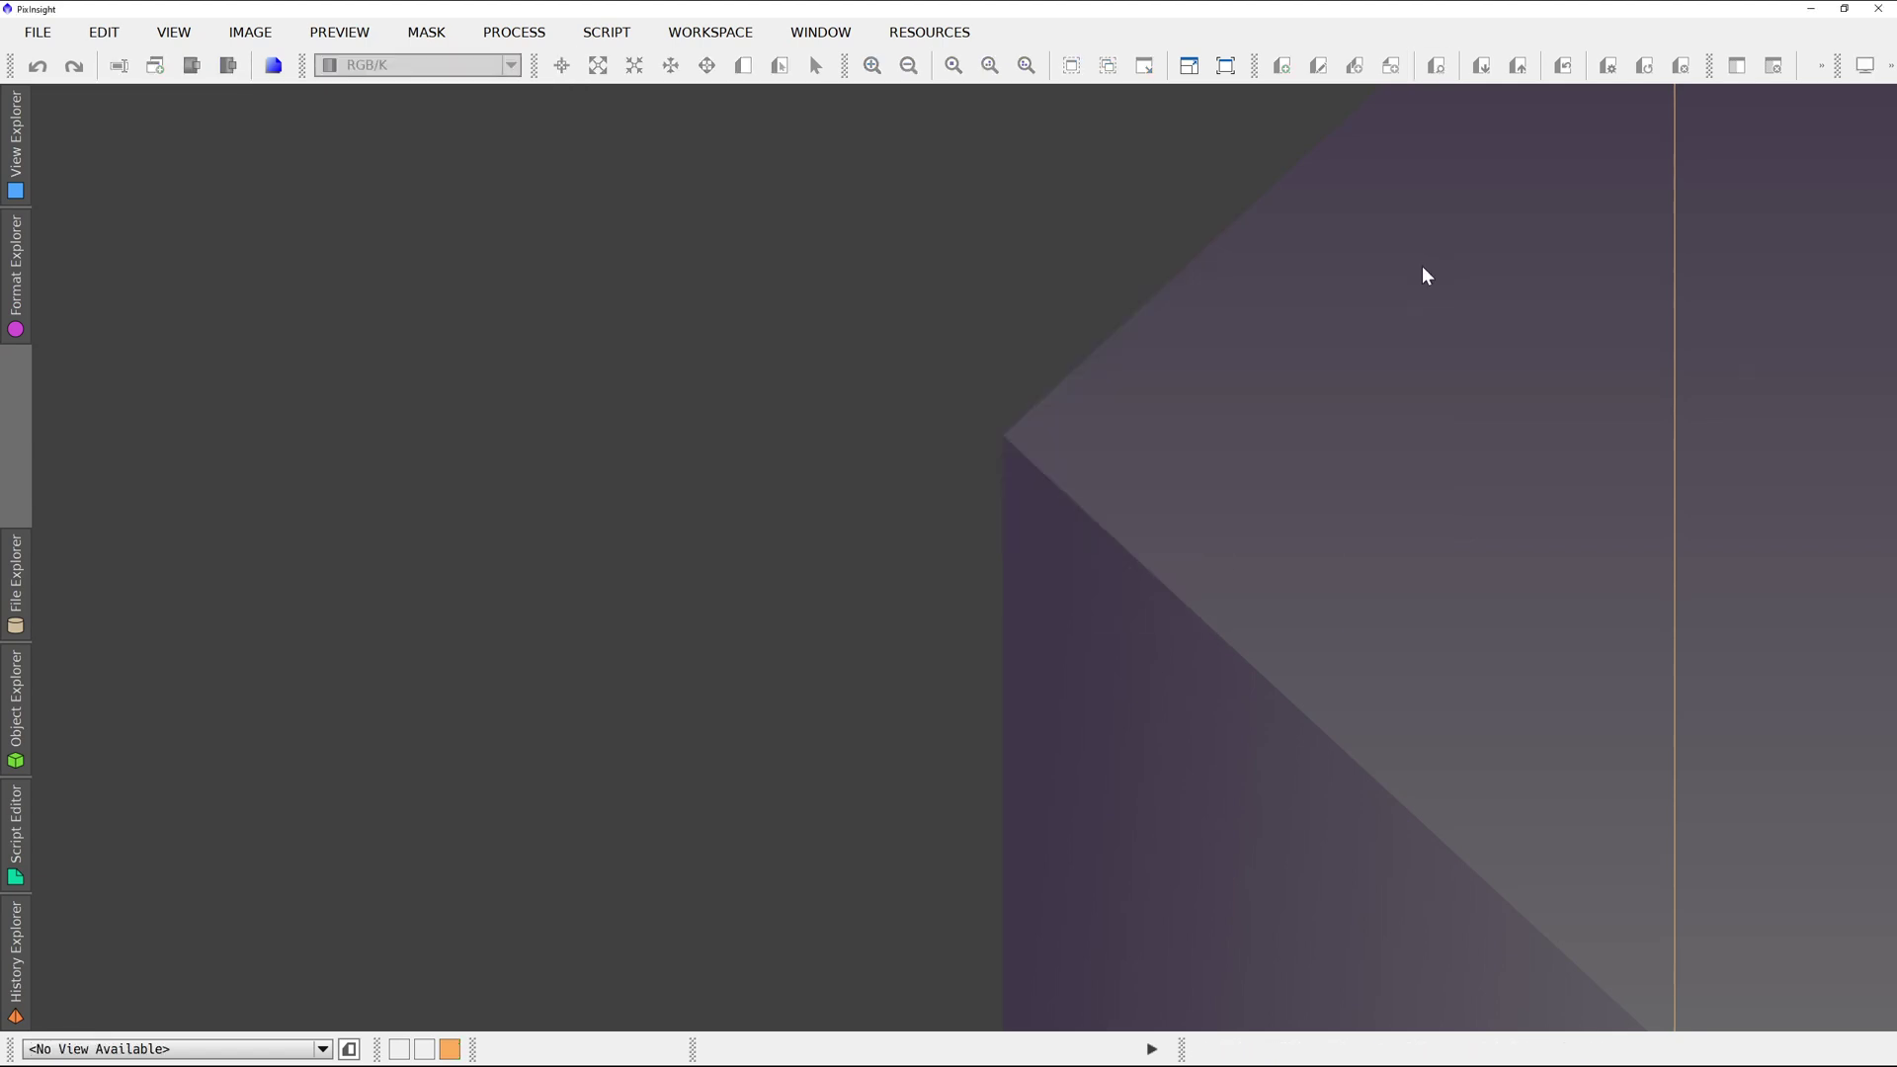
double_click(1006, 329)
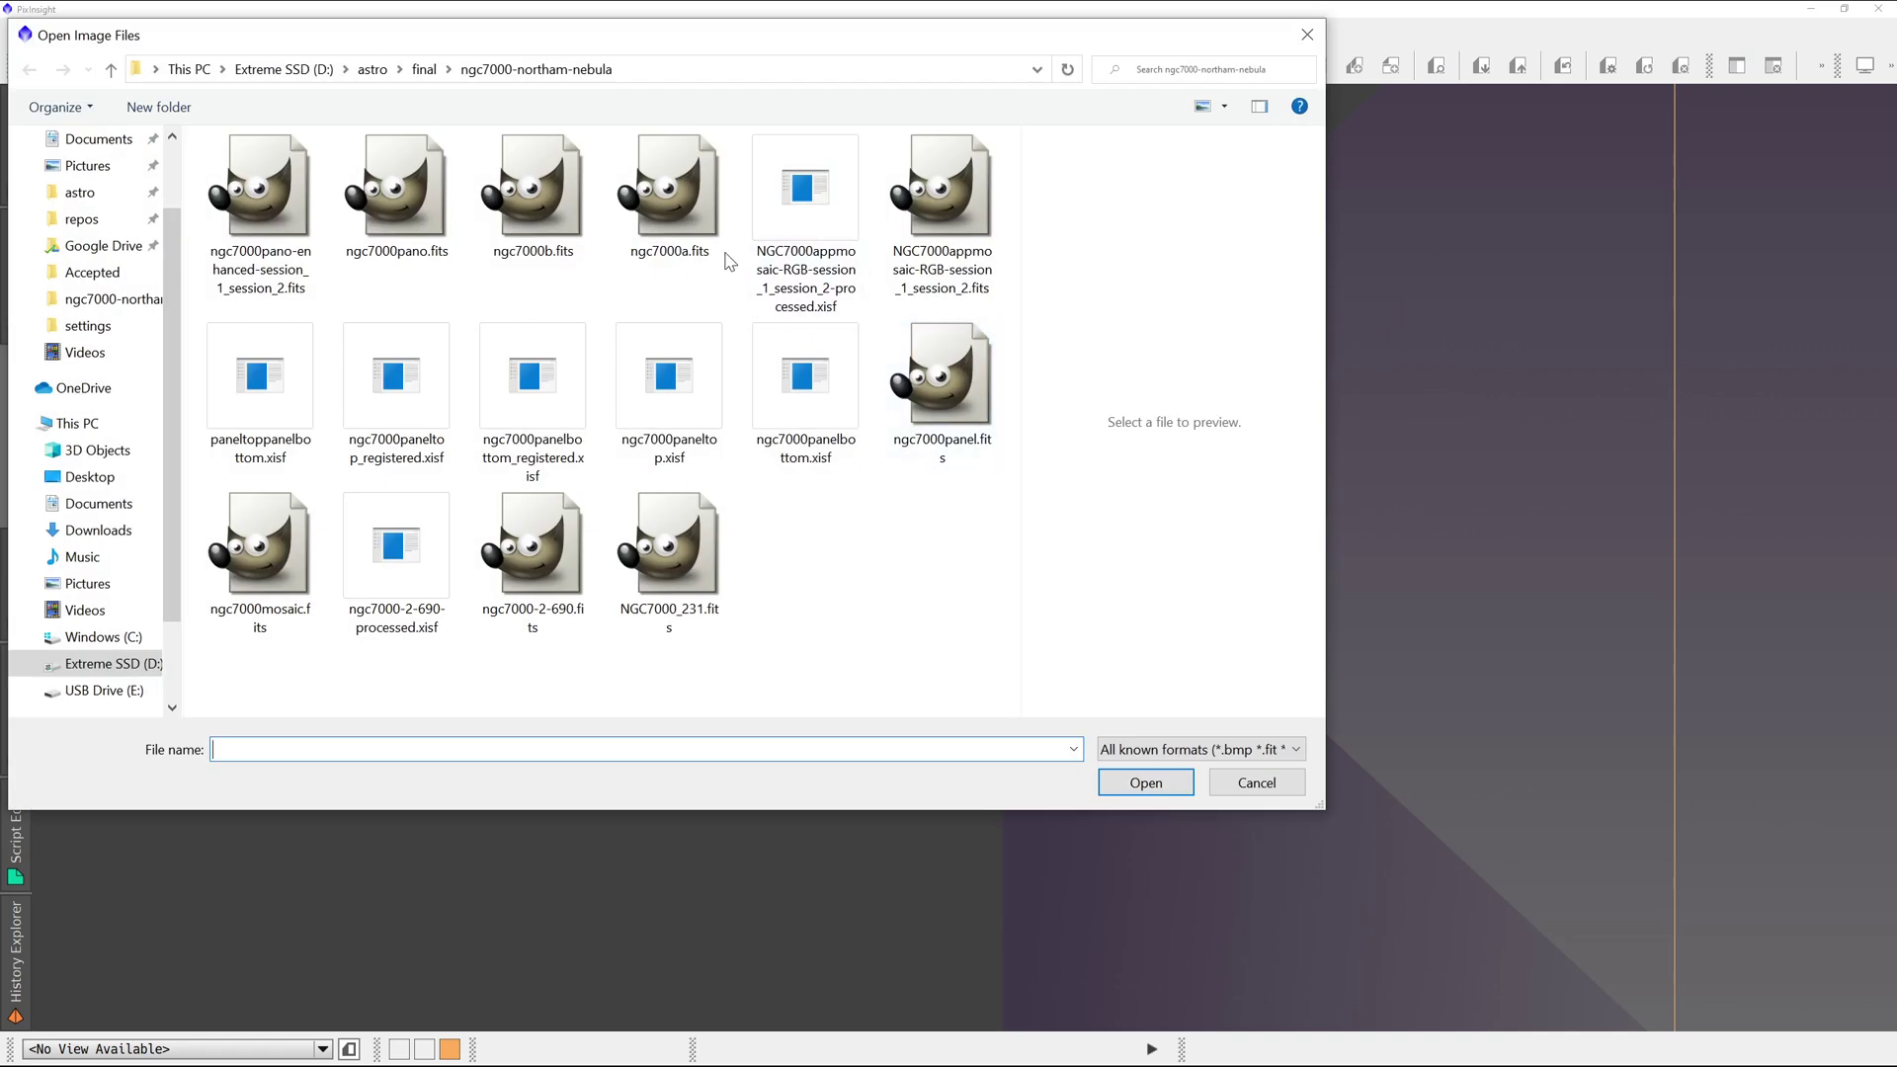
click(375, 69)
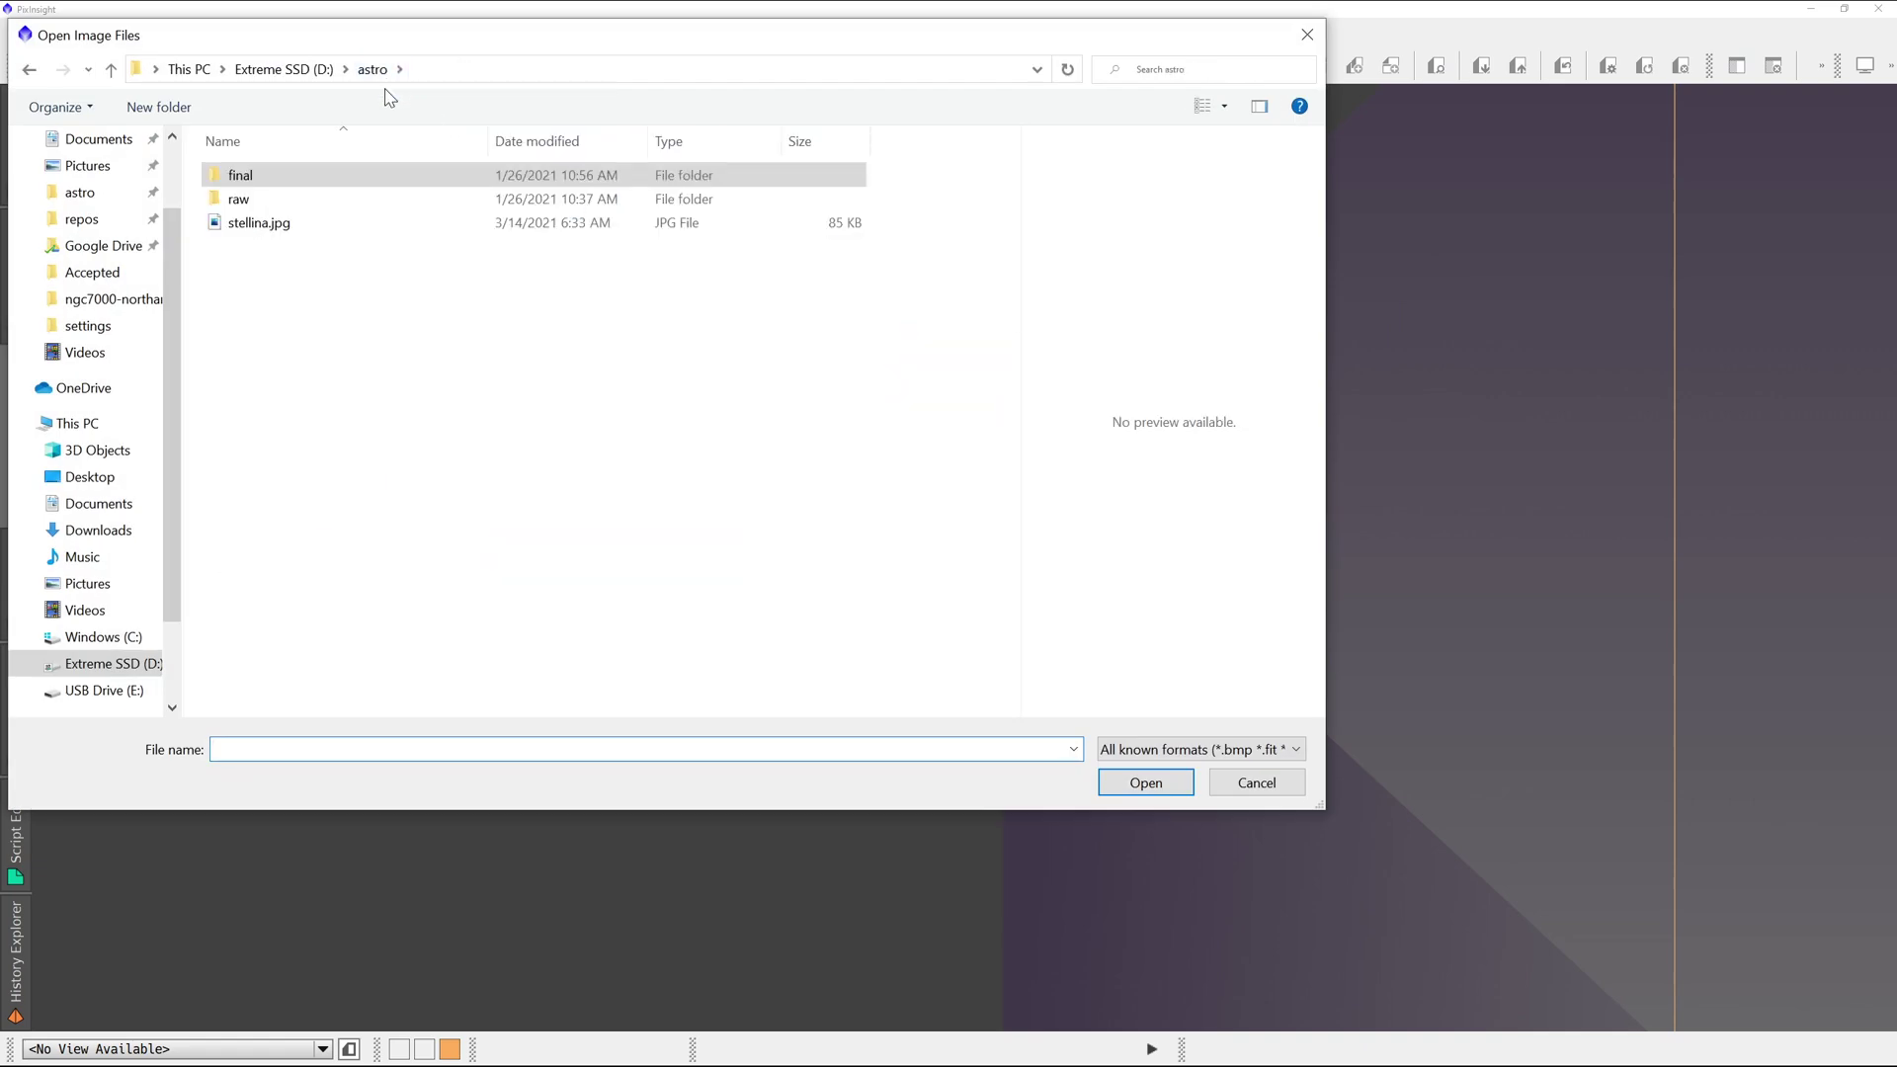
click(309, 203)
double_click(309, 204)
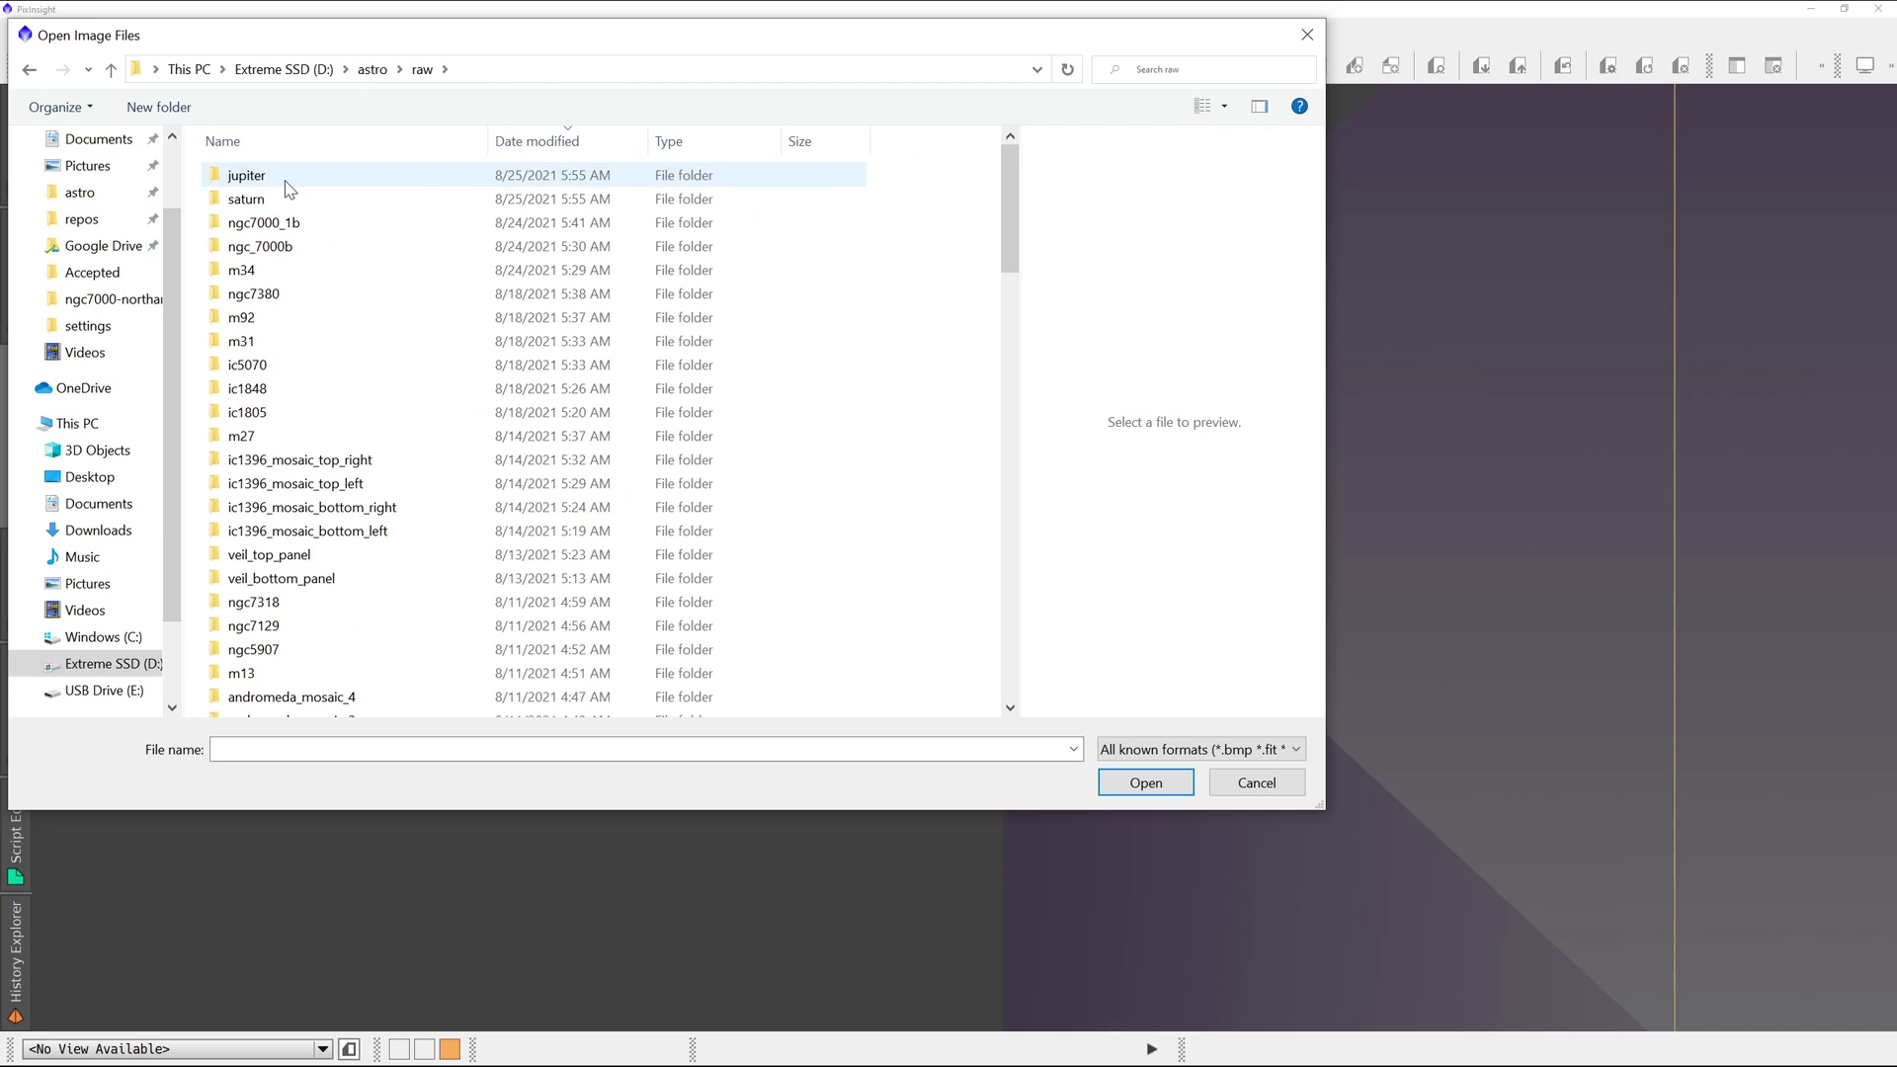
click(286, 182)
double_click(287, 186)
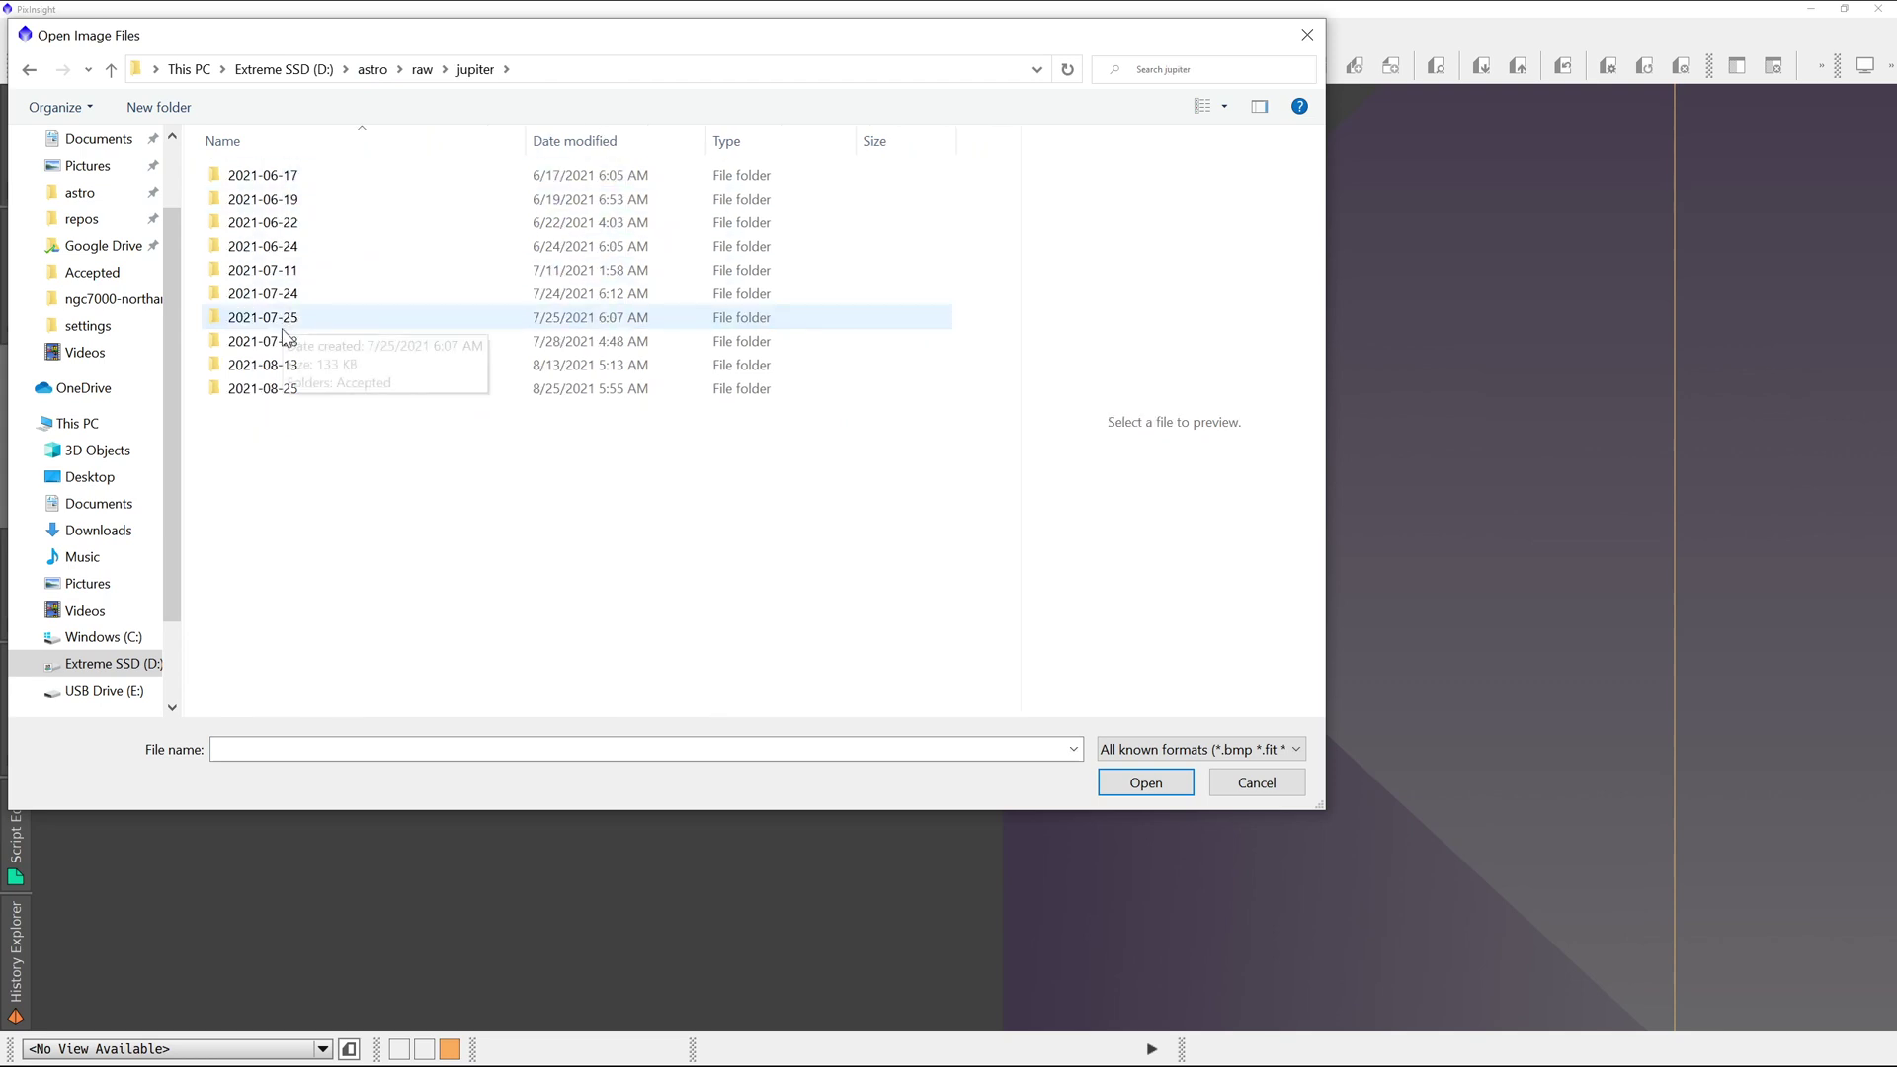
double_click(287, 392)
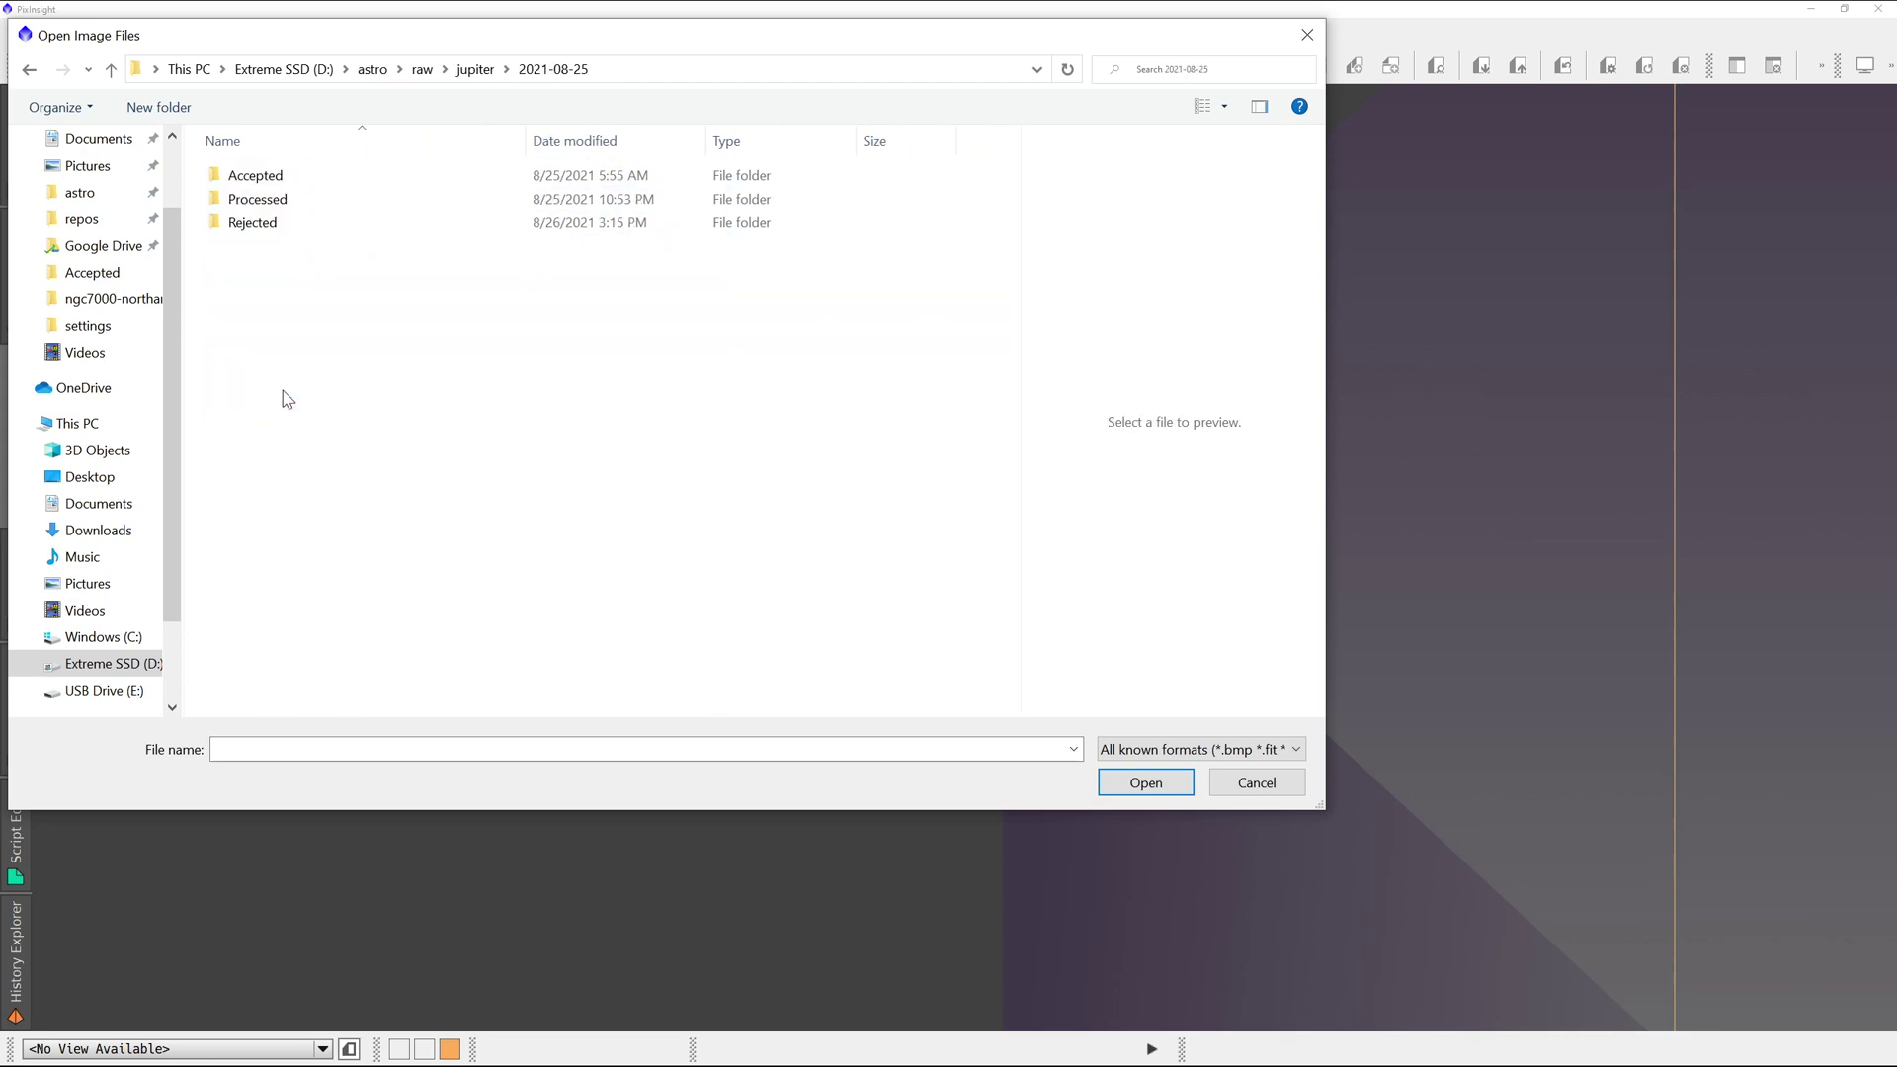
double_click(259, 176)
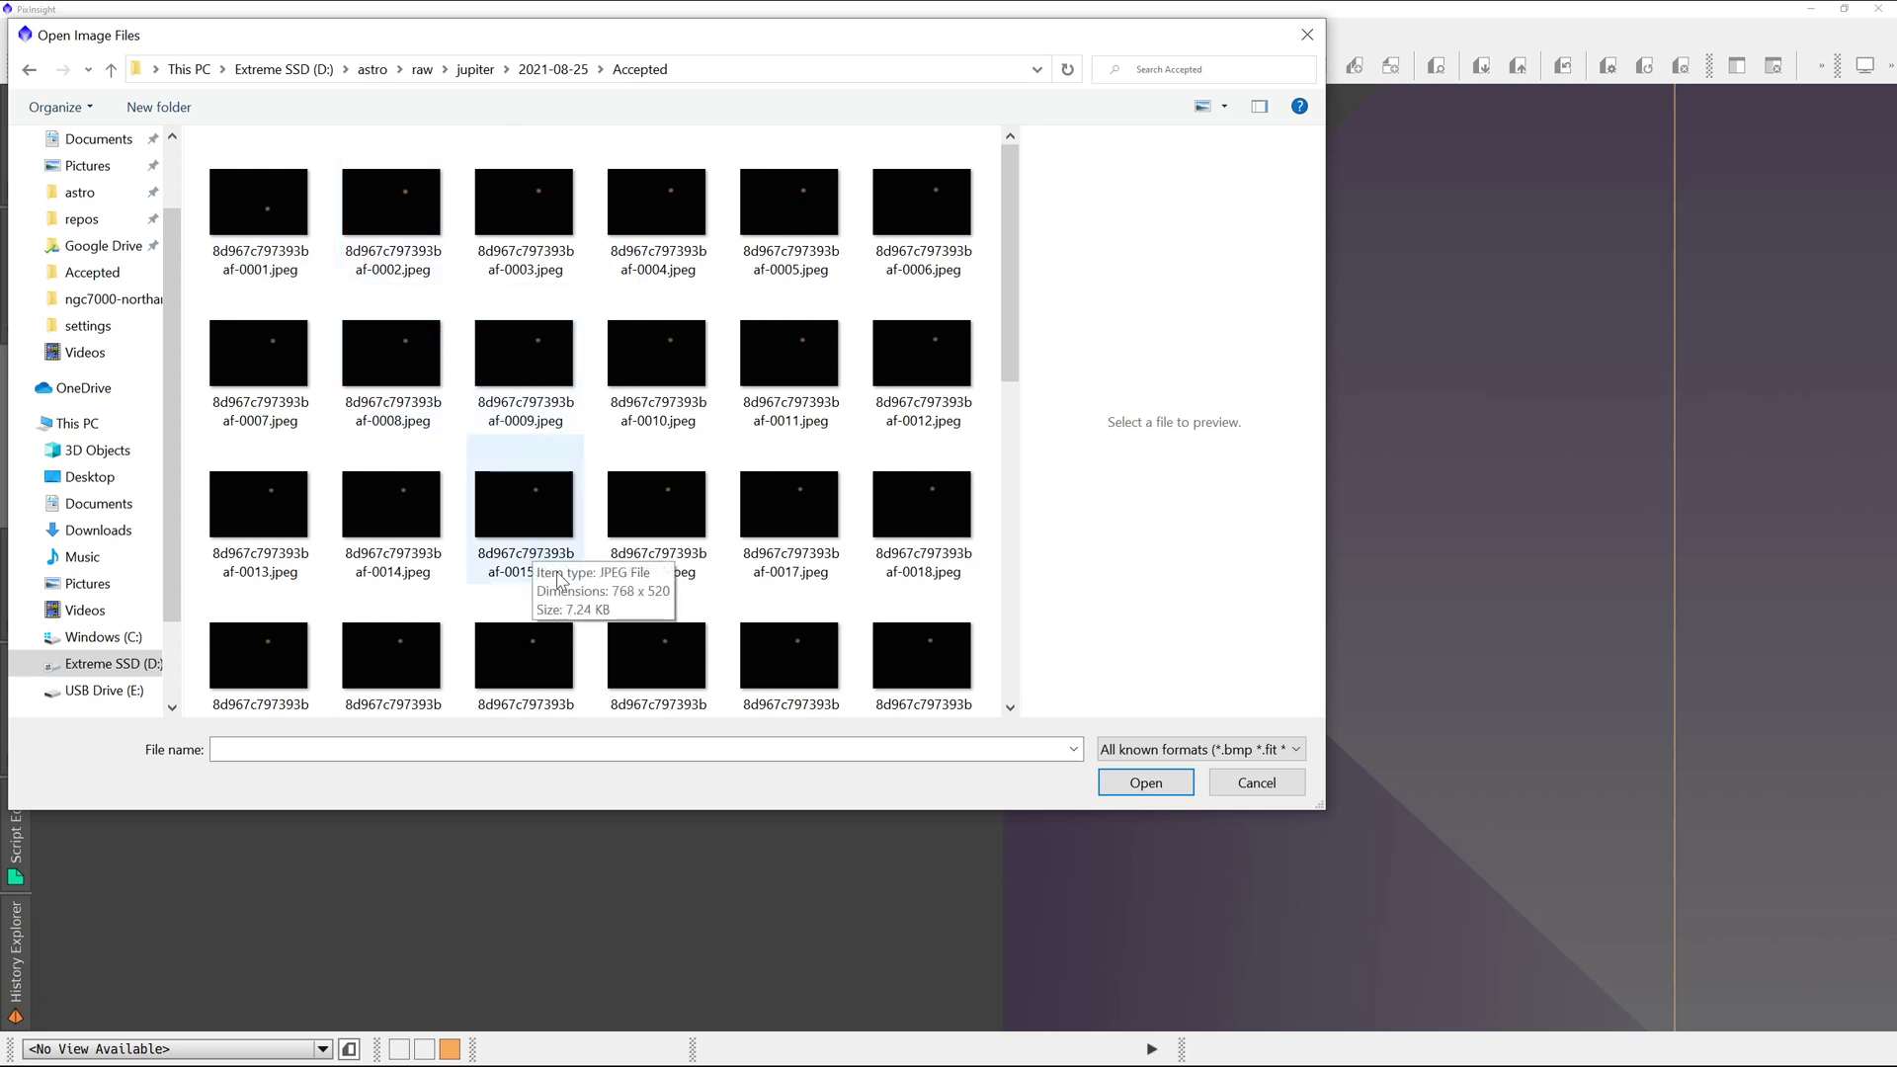
double_click(638, 657)
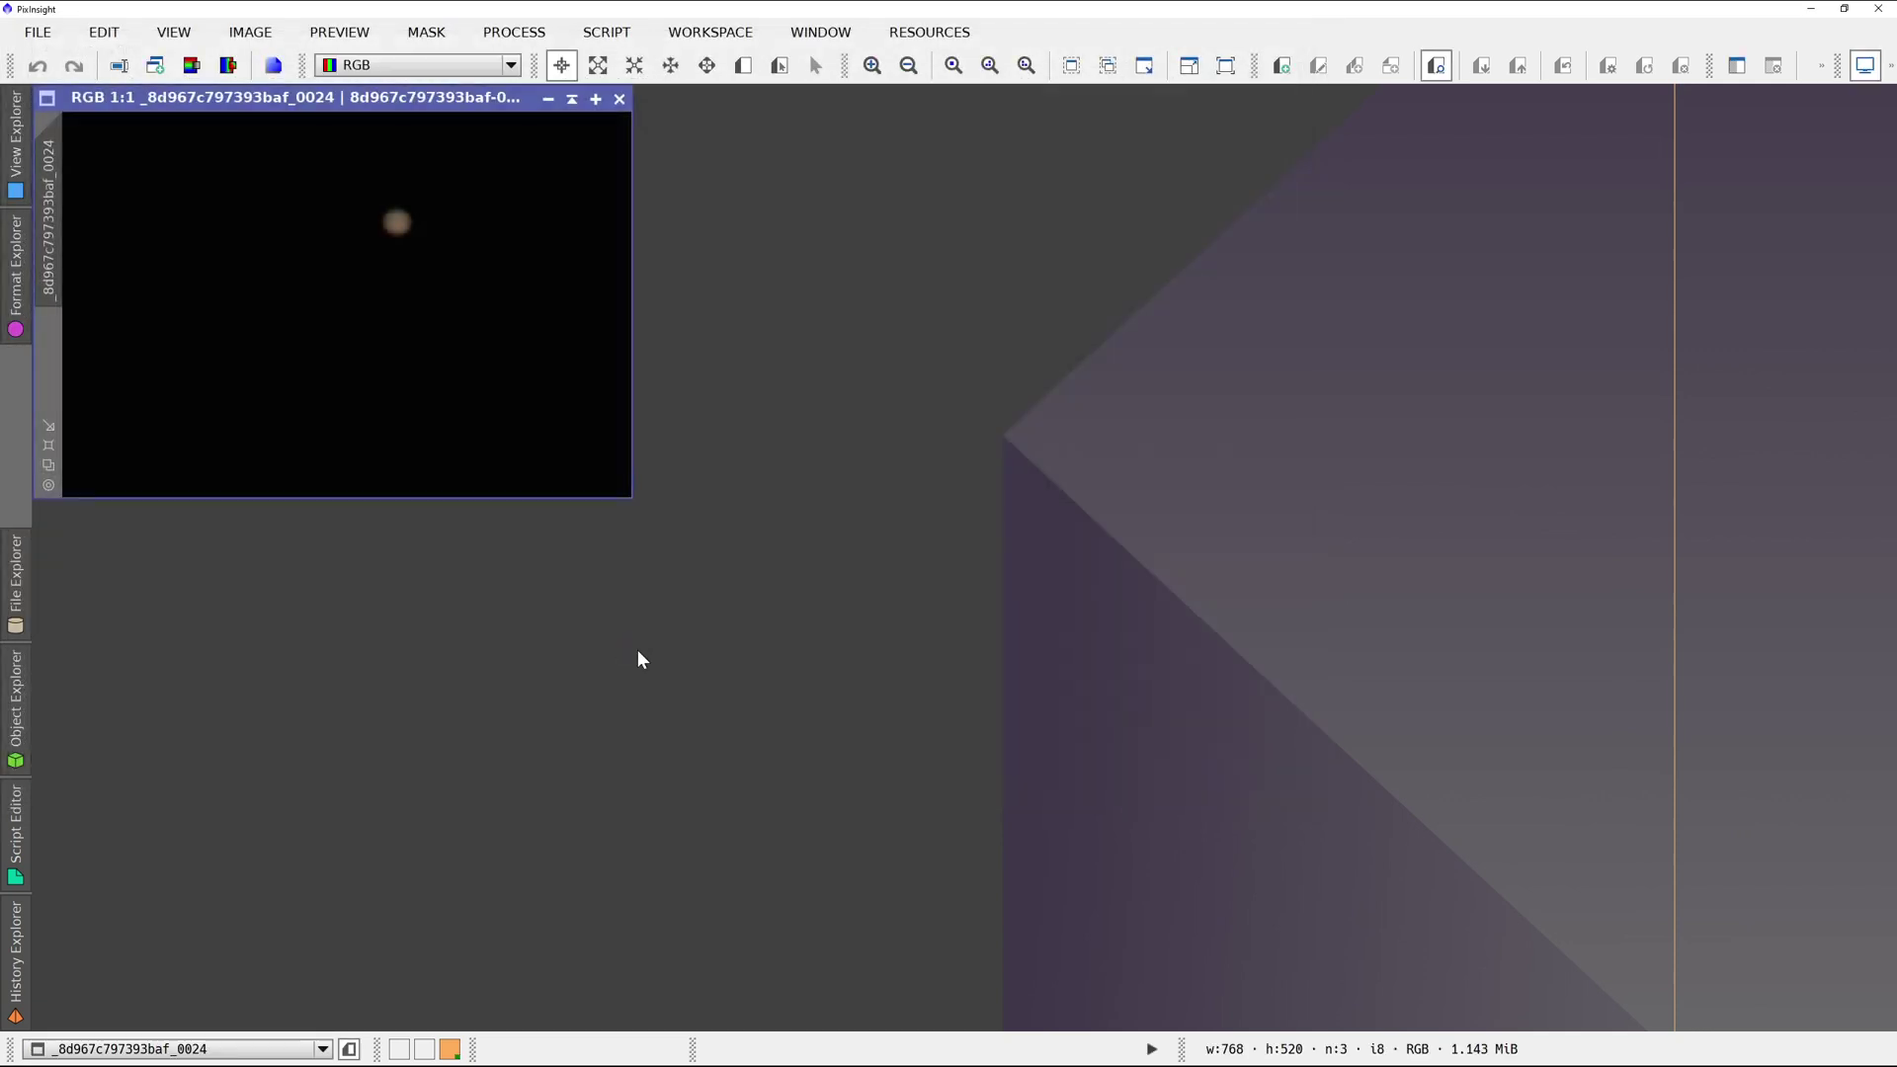
Centre the frame 0024 window in the workspace and bring up the Resample process.
drag(361, 104, 773, 253)
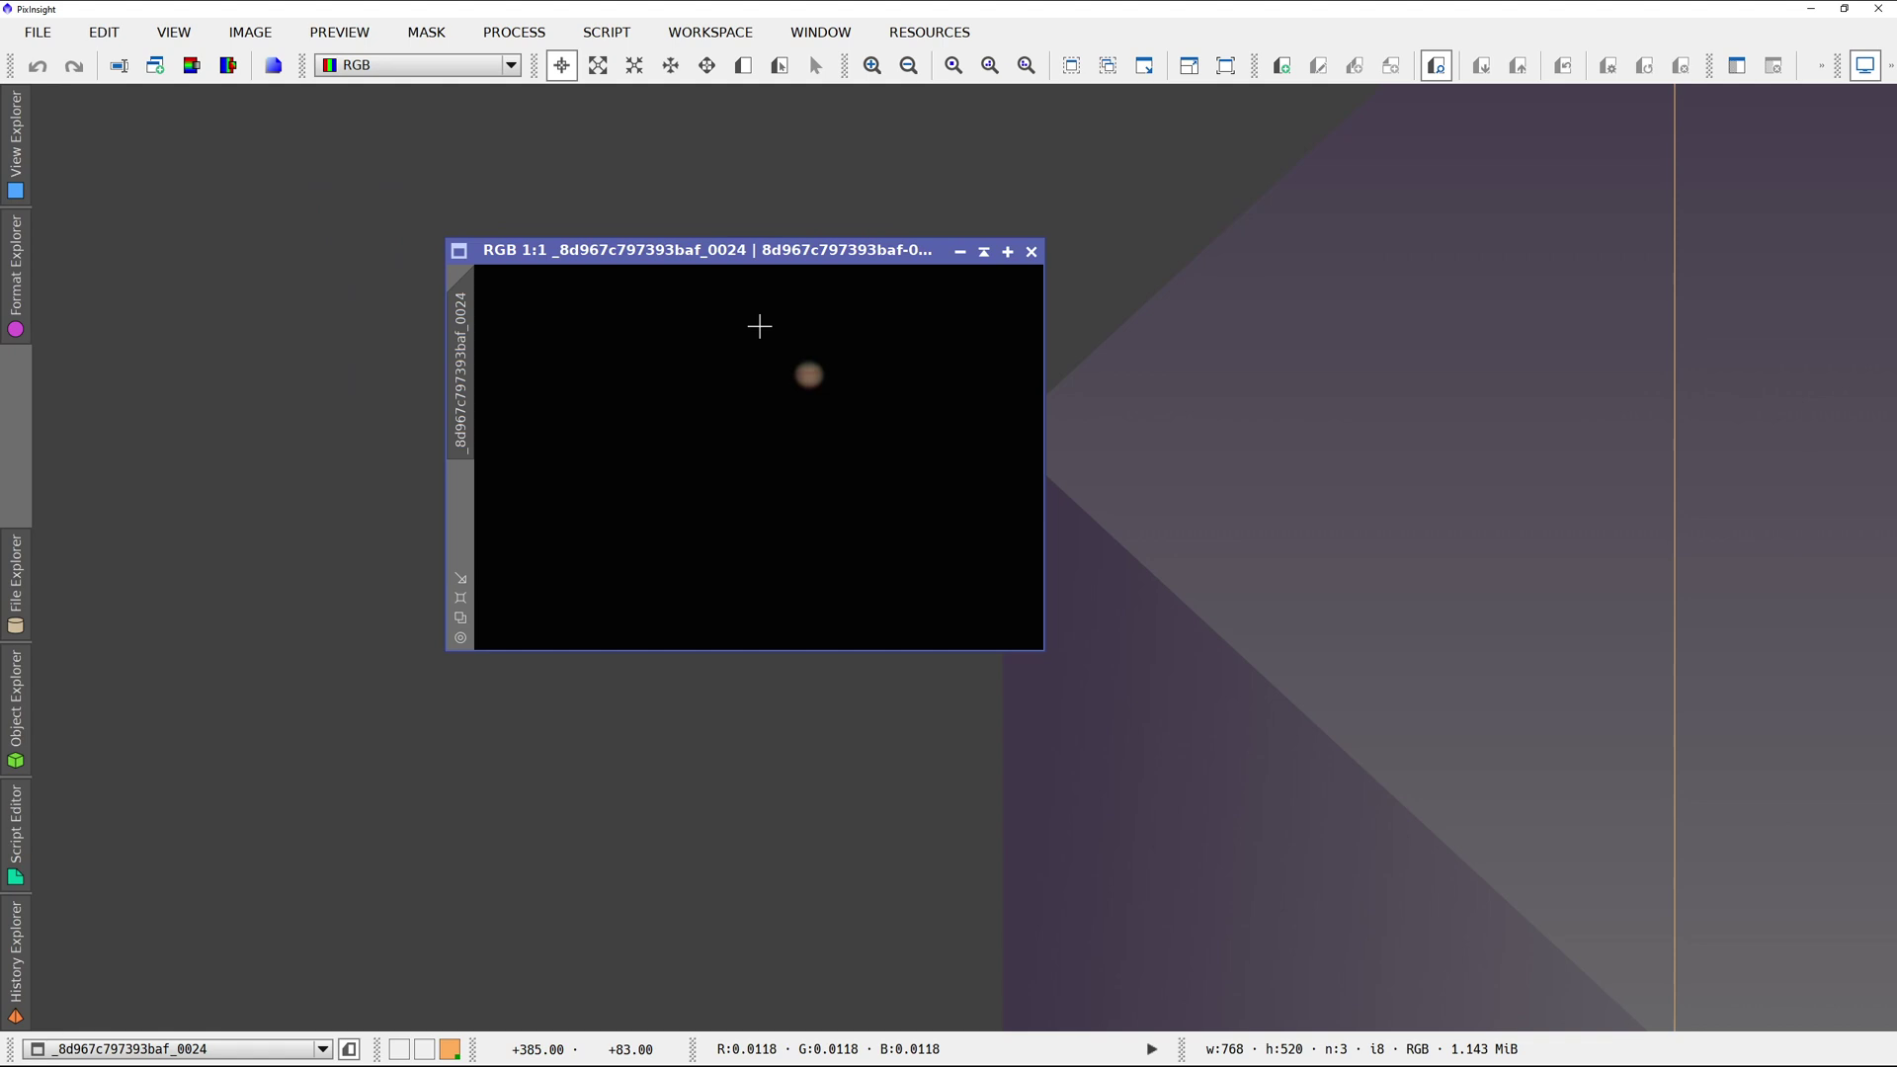
click(498, 35)
mouse_move(637, 26)
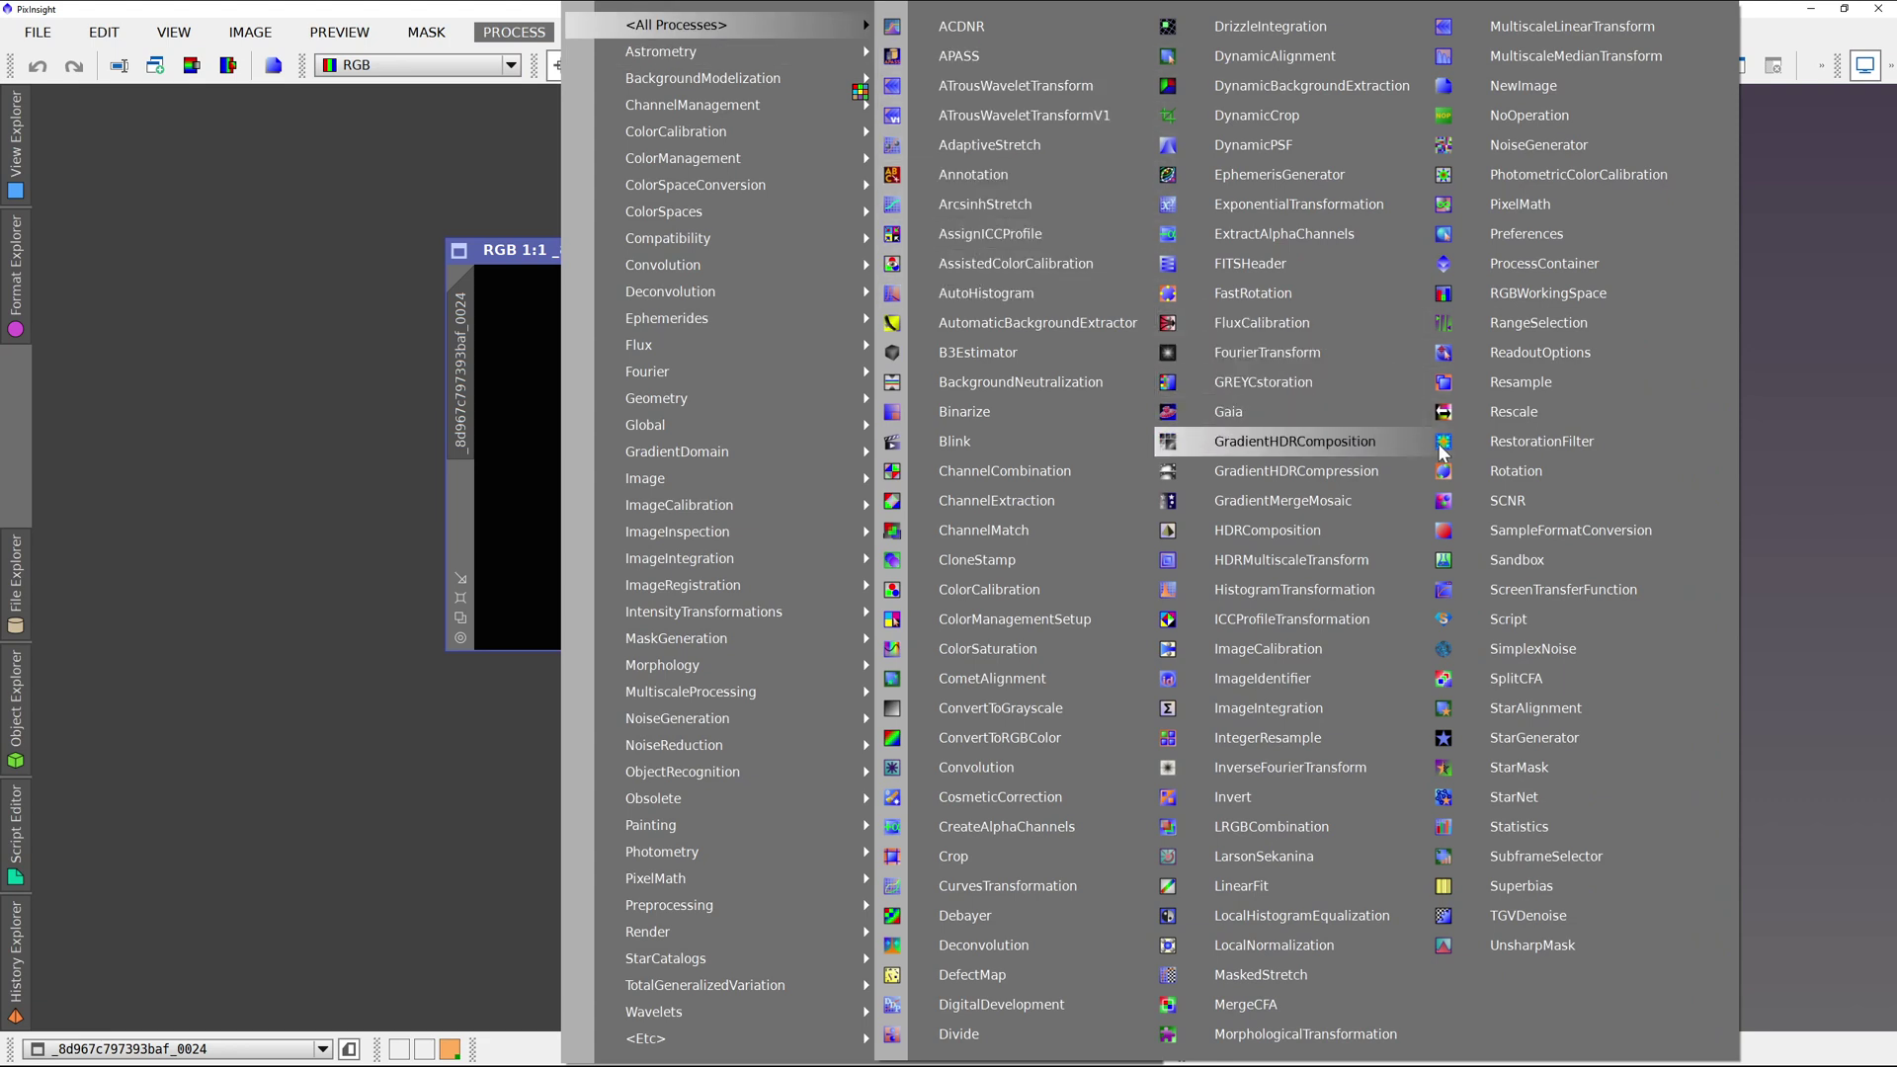
click(1517, 385)
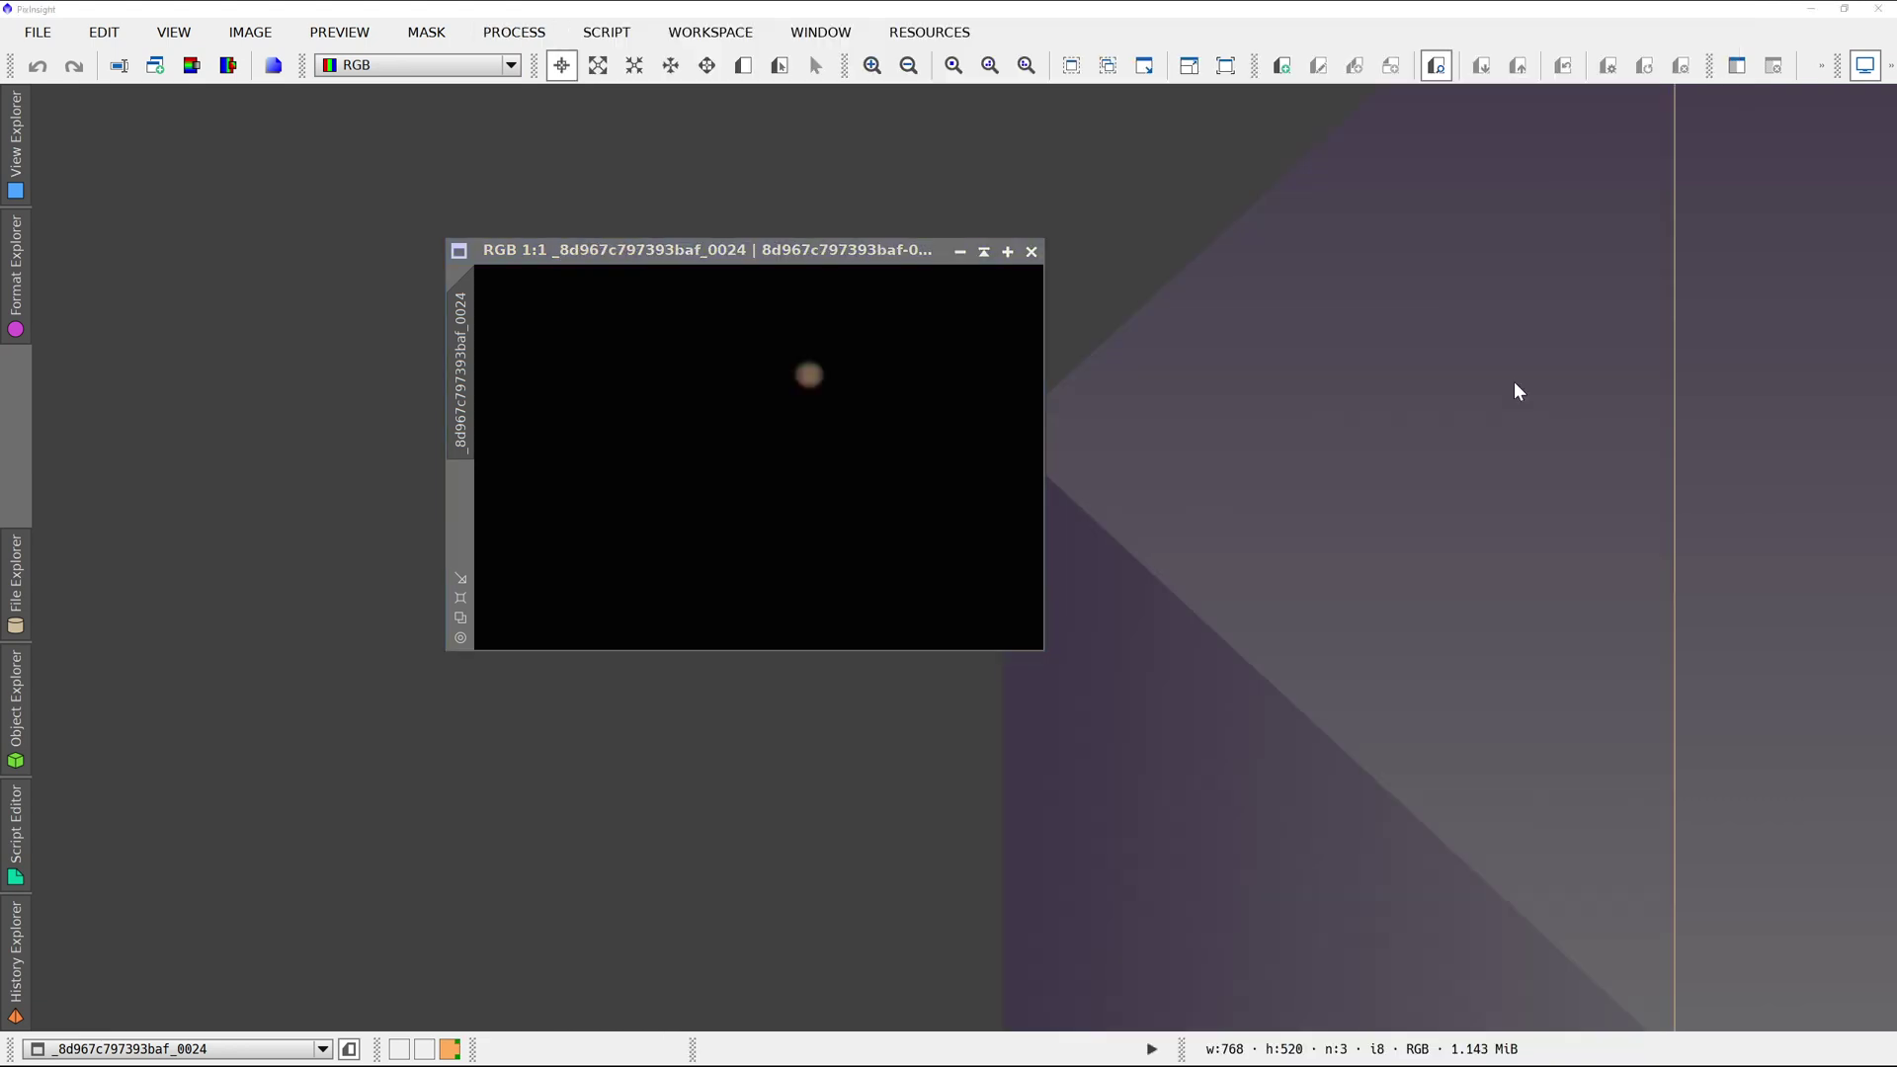
Resample Jupiter frame 0024 to 400% width, making it 3072 × 2080, and bring the planet into view.
click(541, 36)
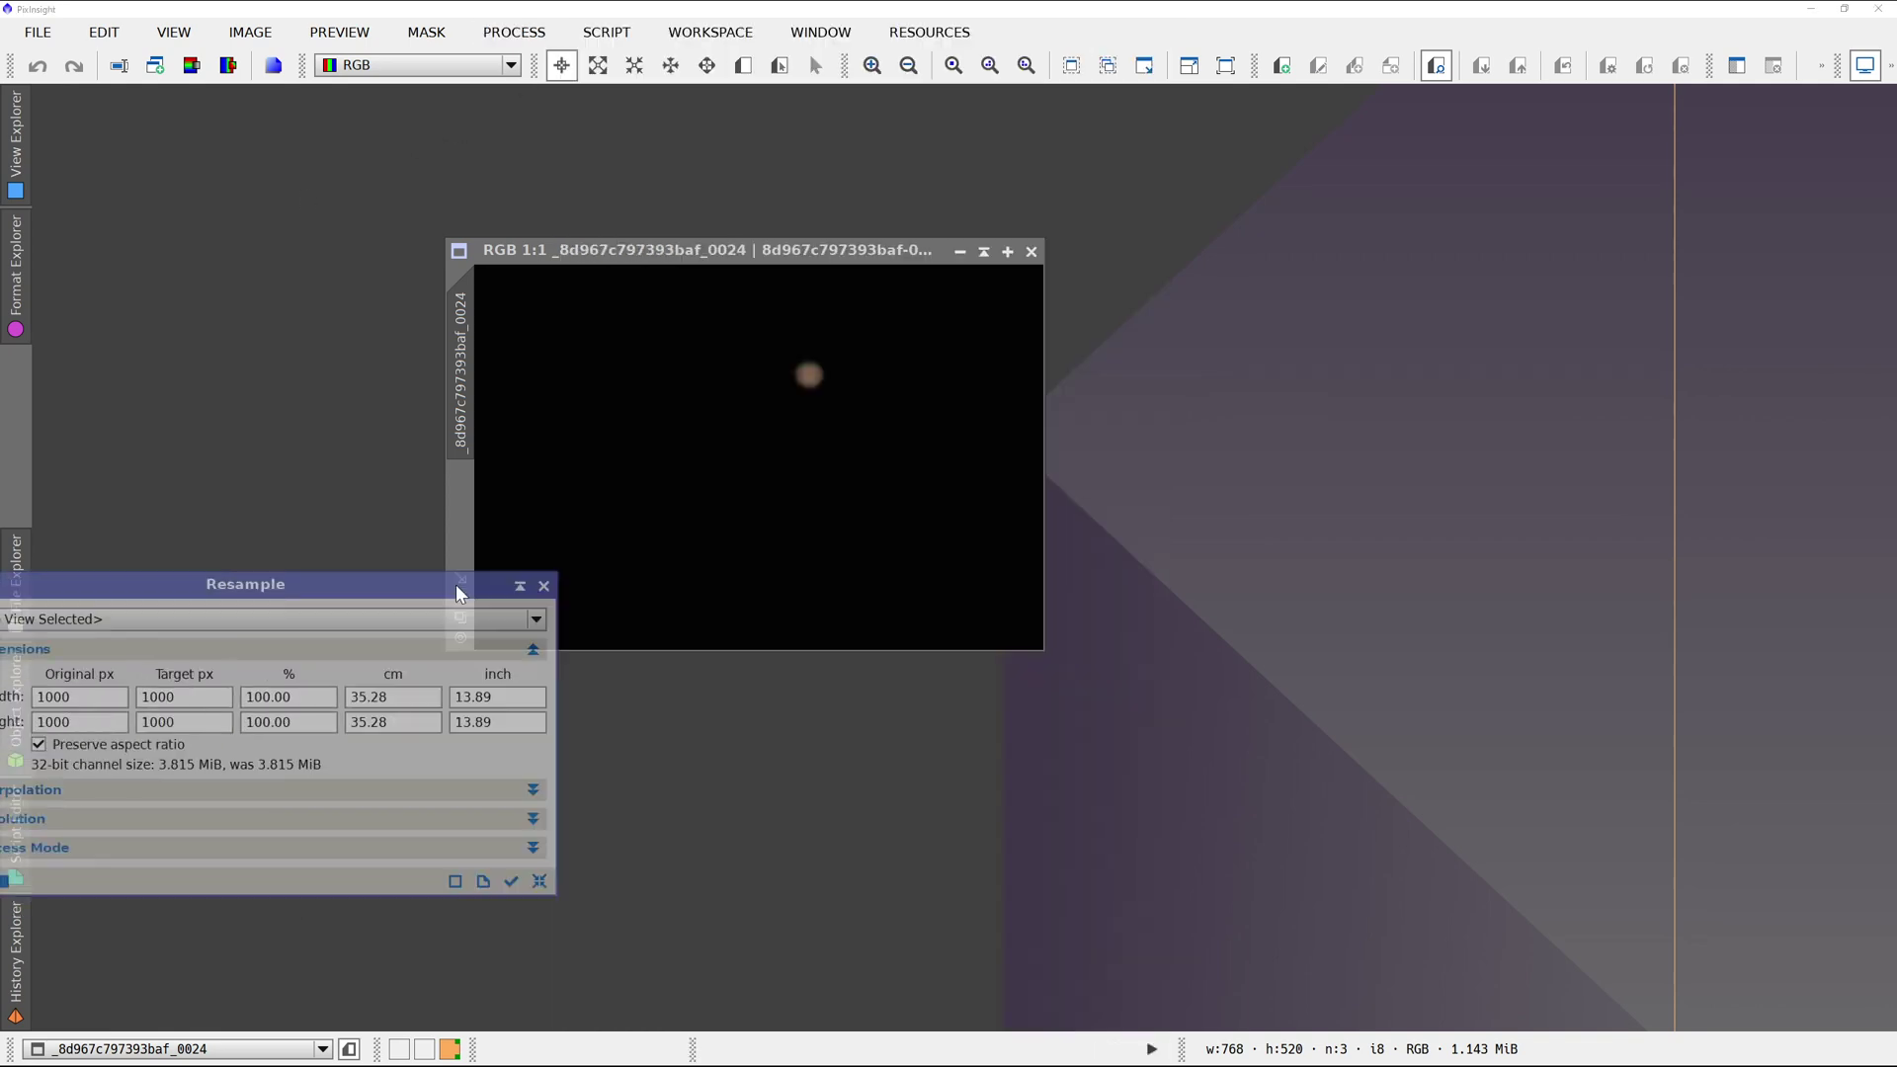
drag(415, 583, 1557, 292)
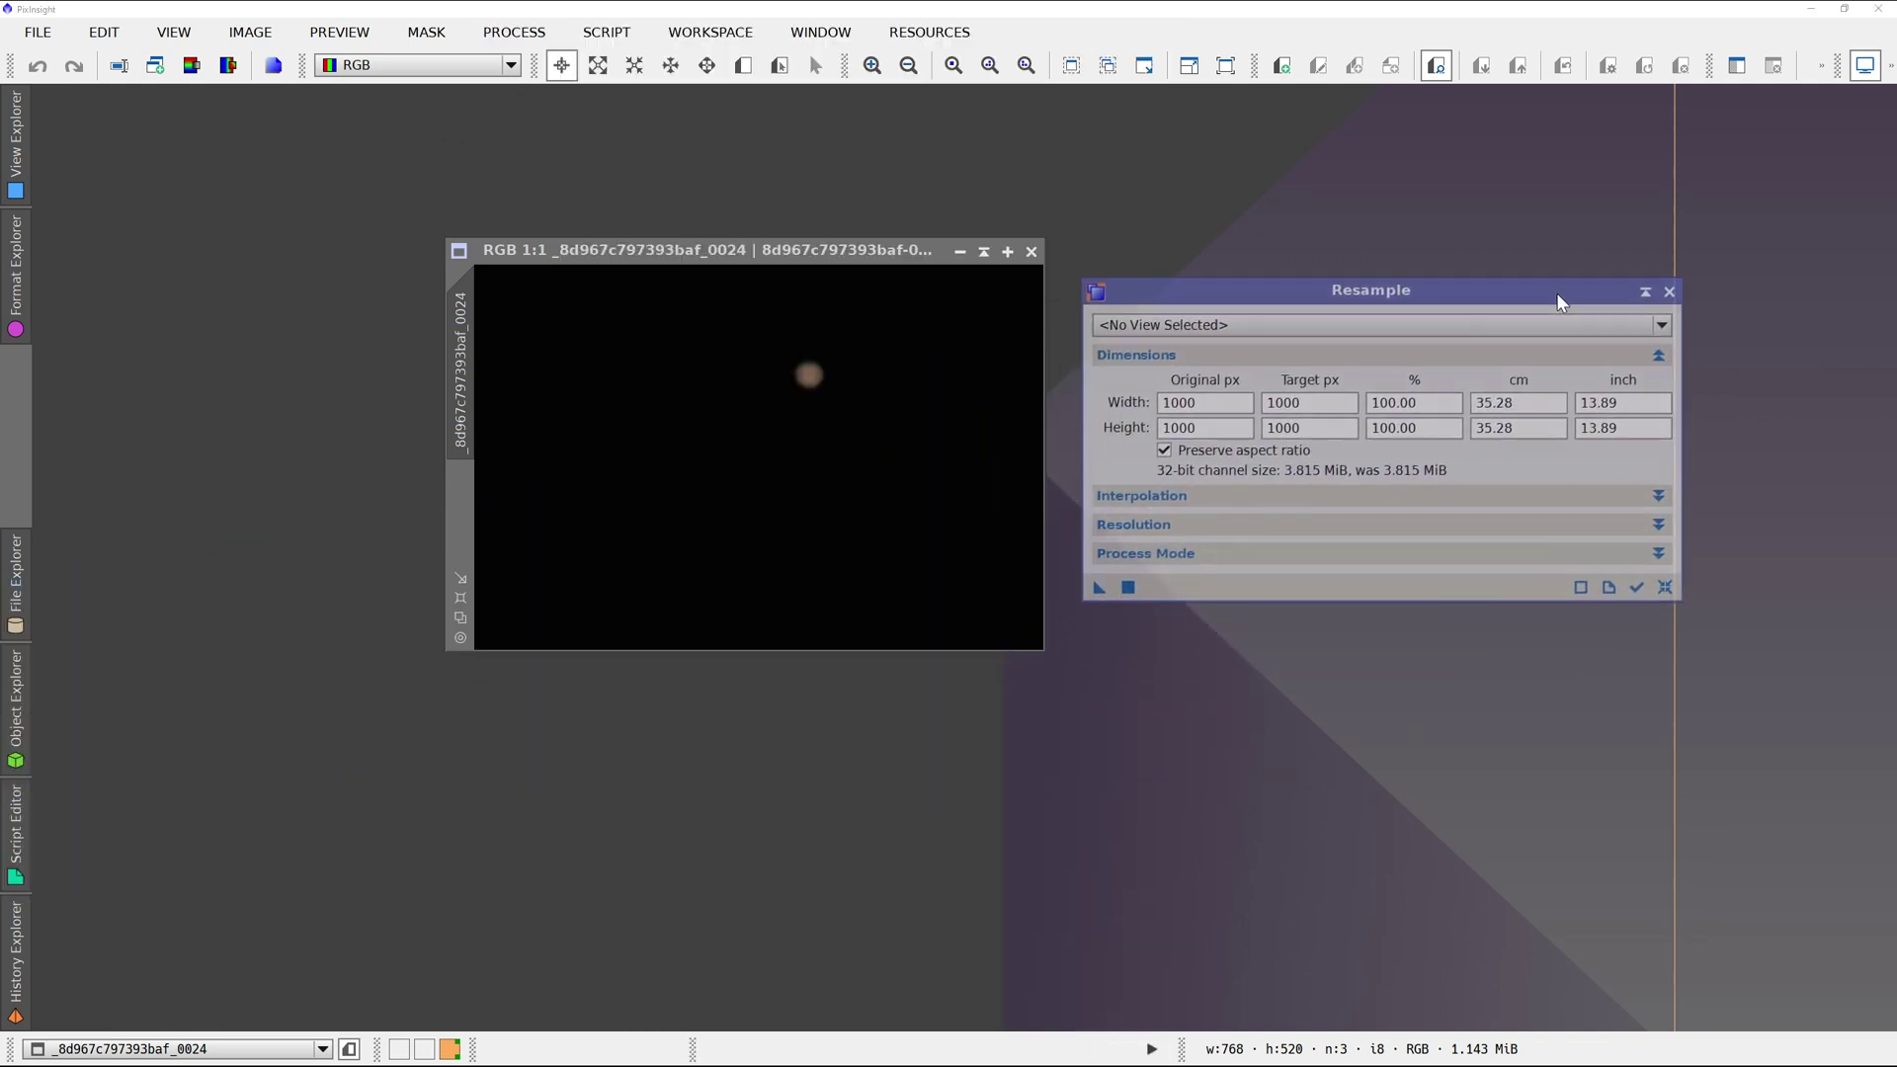
click(1332, 334)
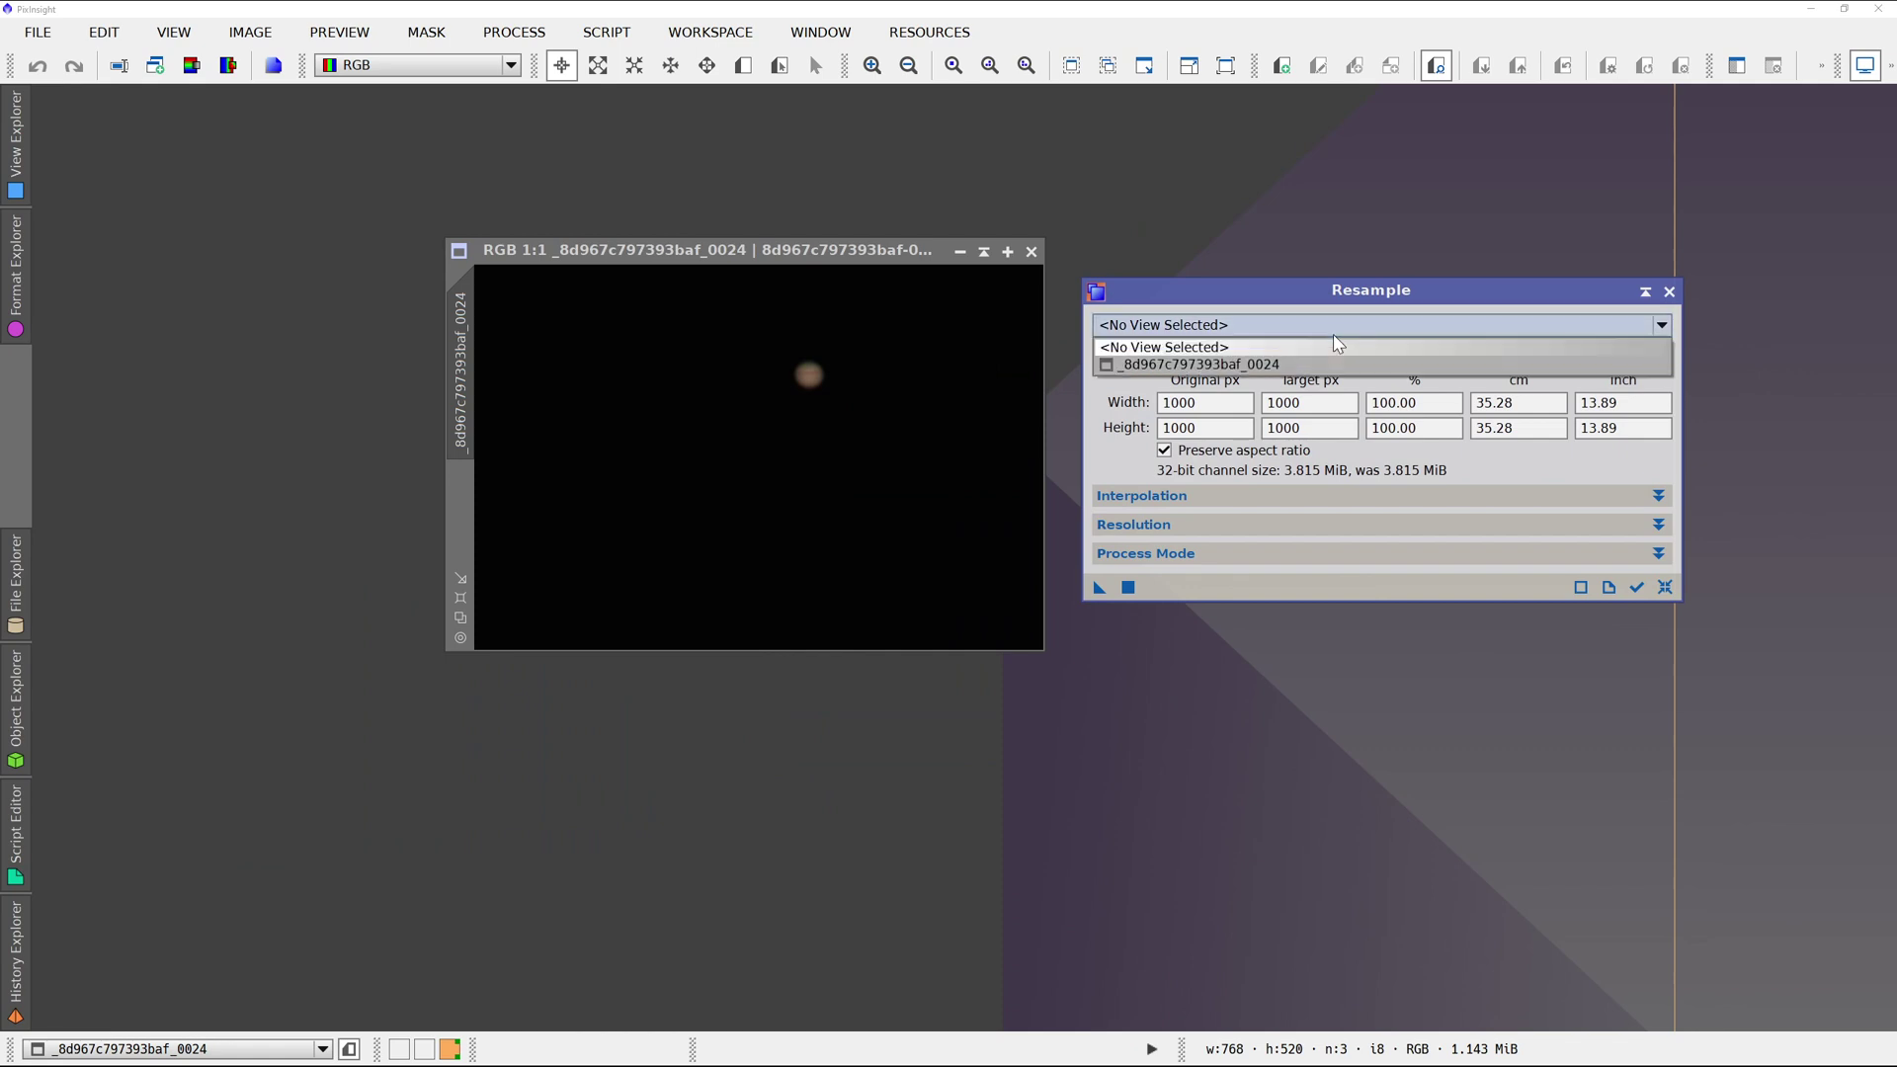
click(1332, 355)
click(1374, 403)
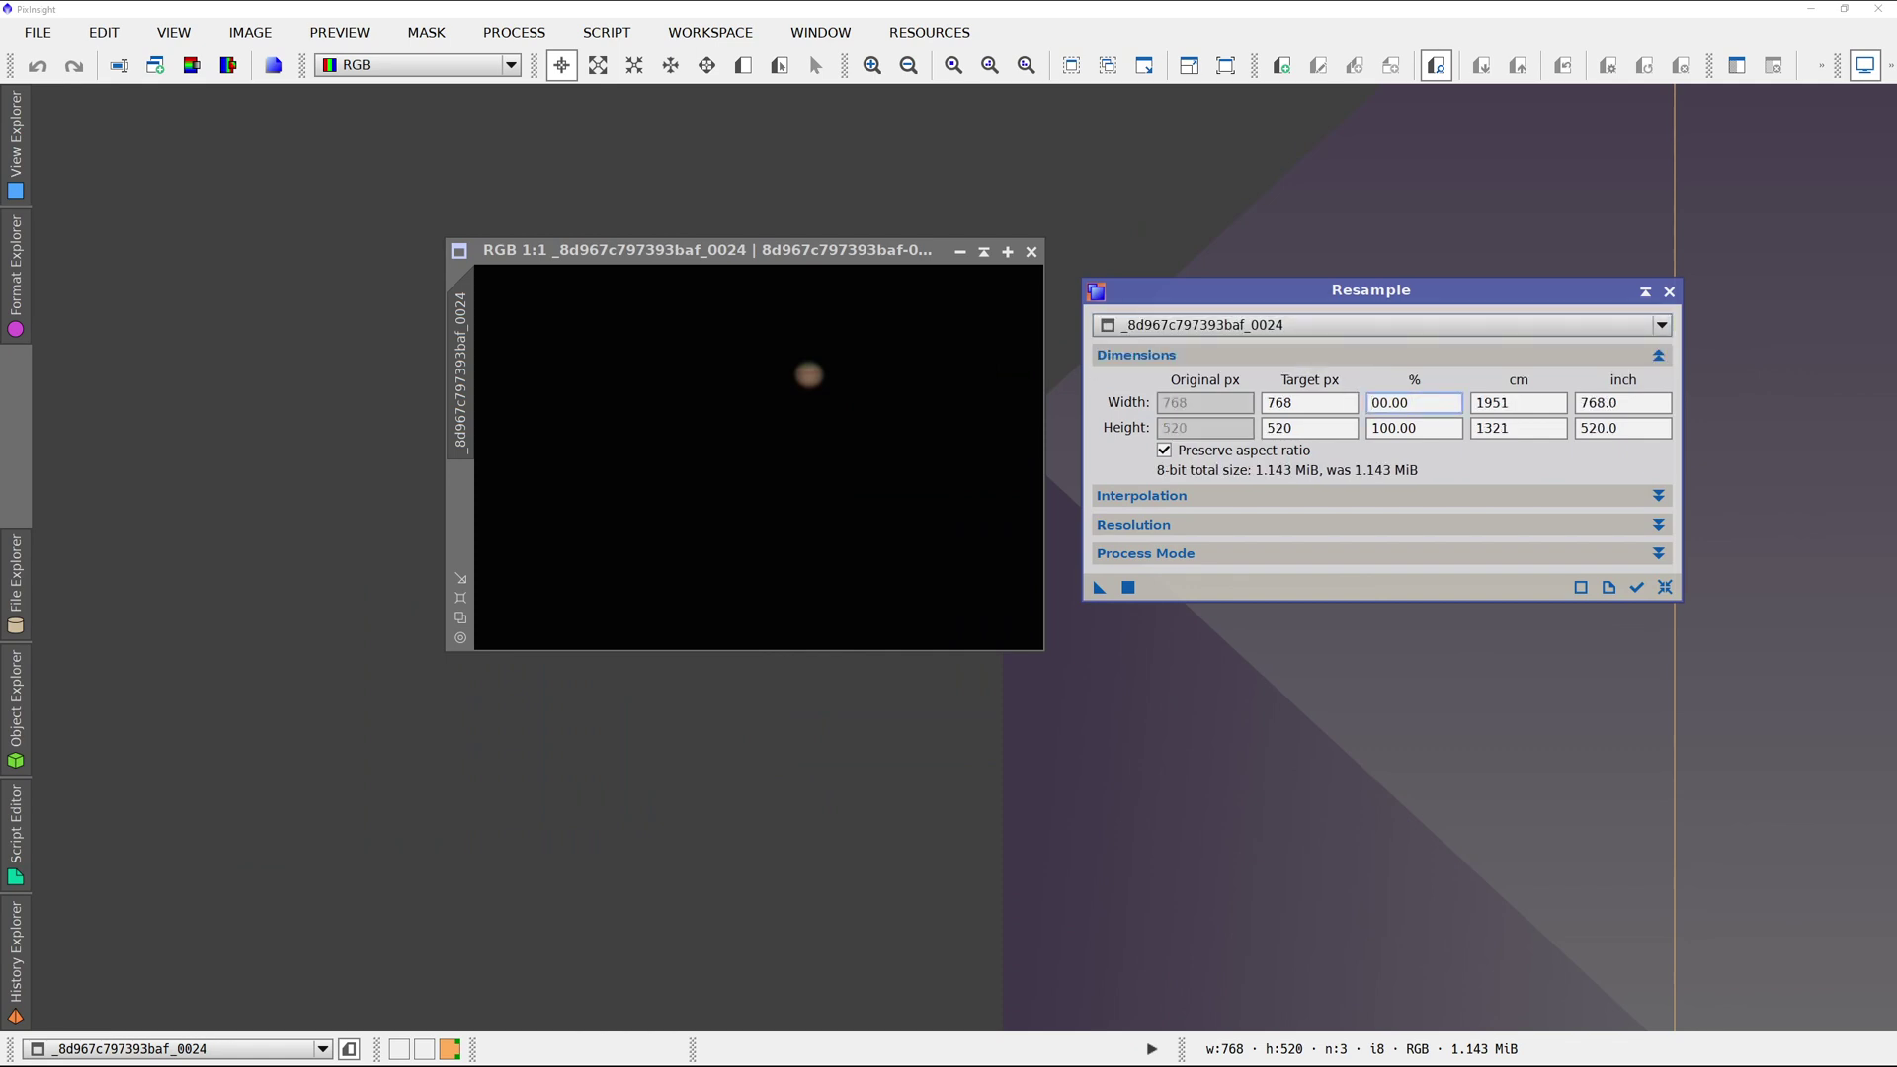
text(4)
key(Tab)
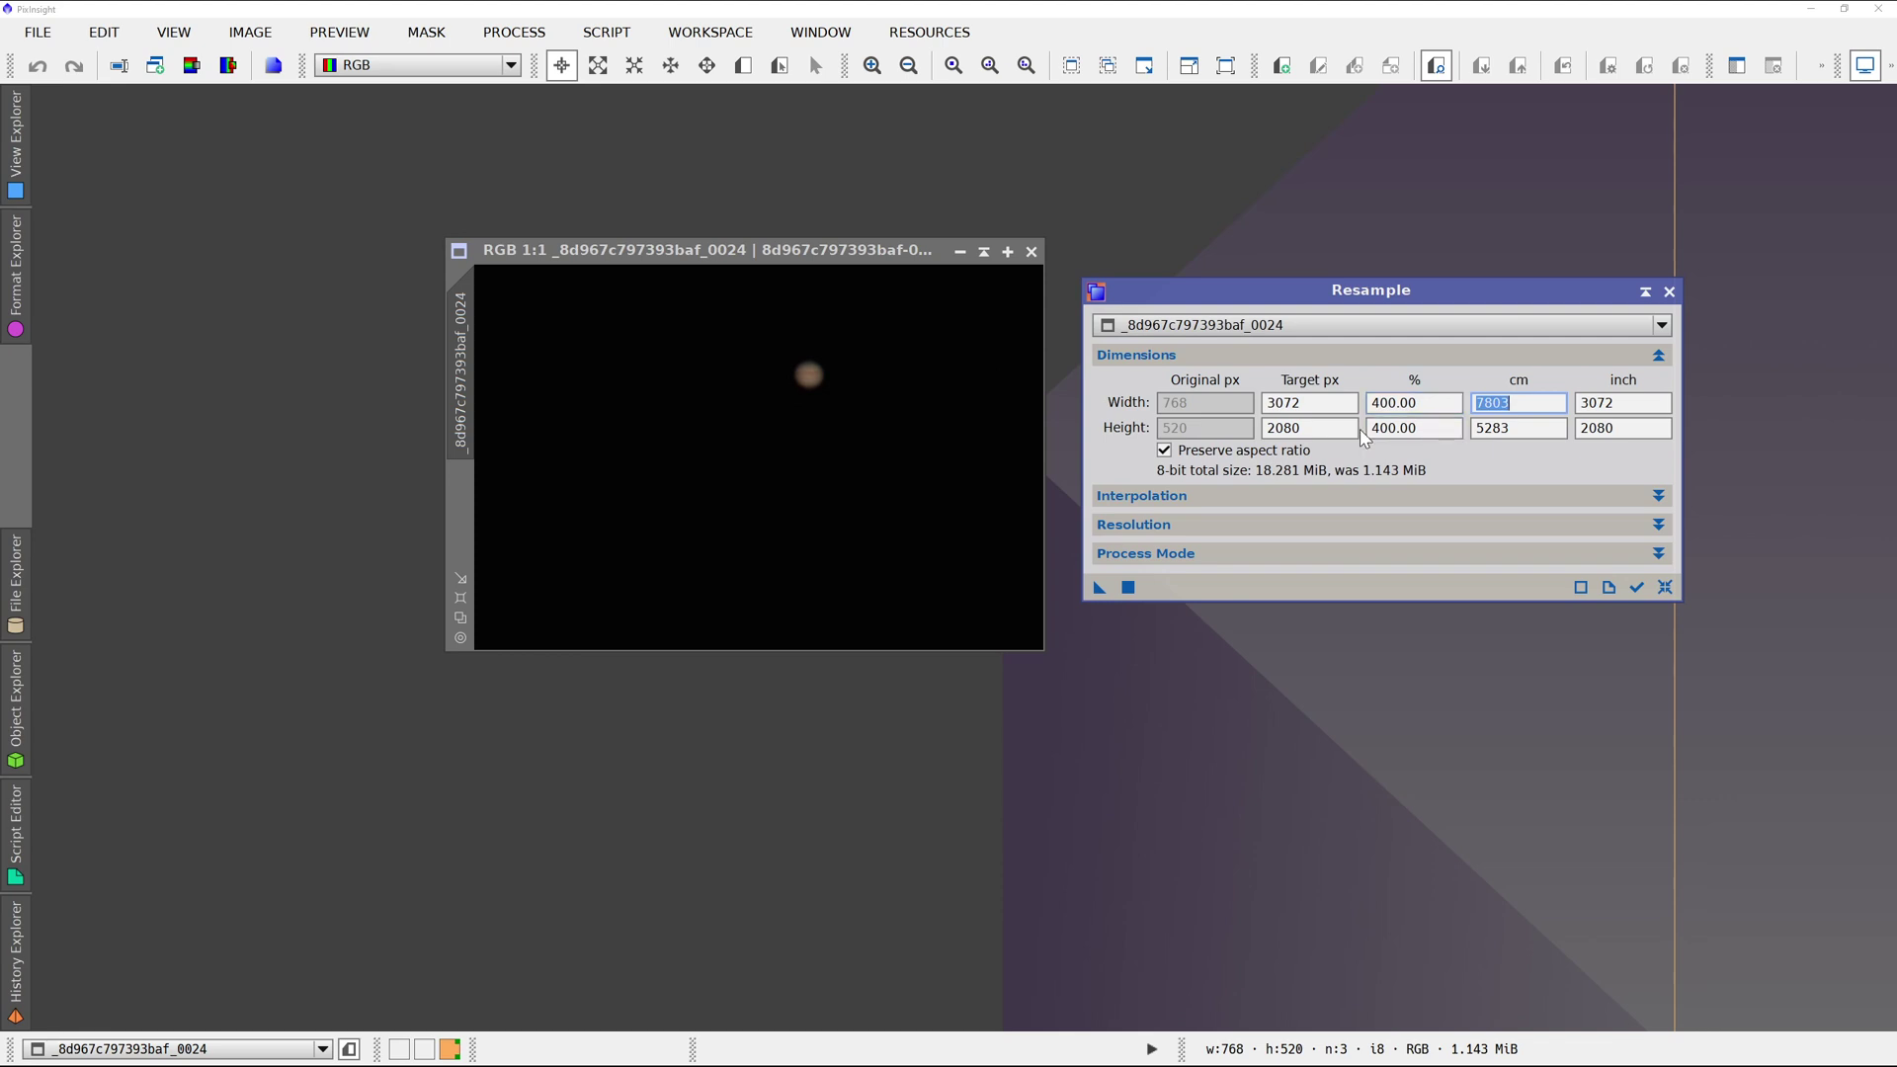
click(1128, 587)
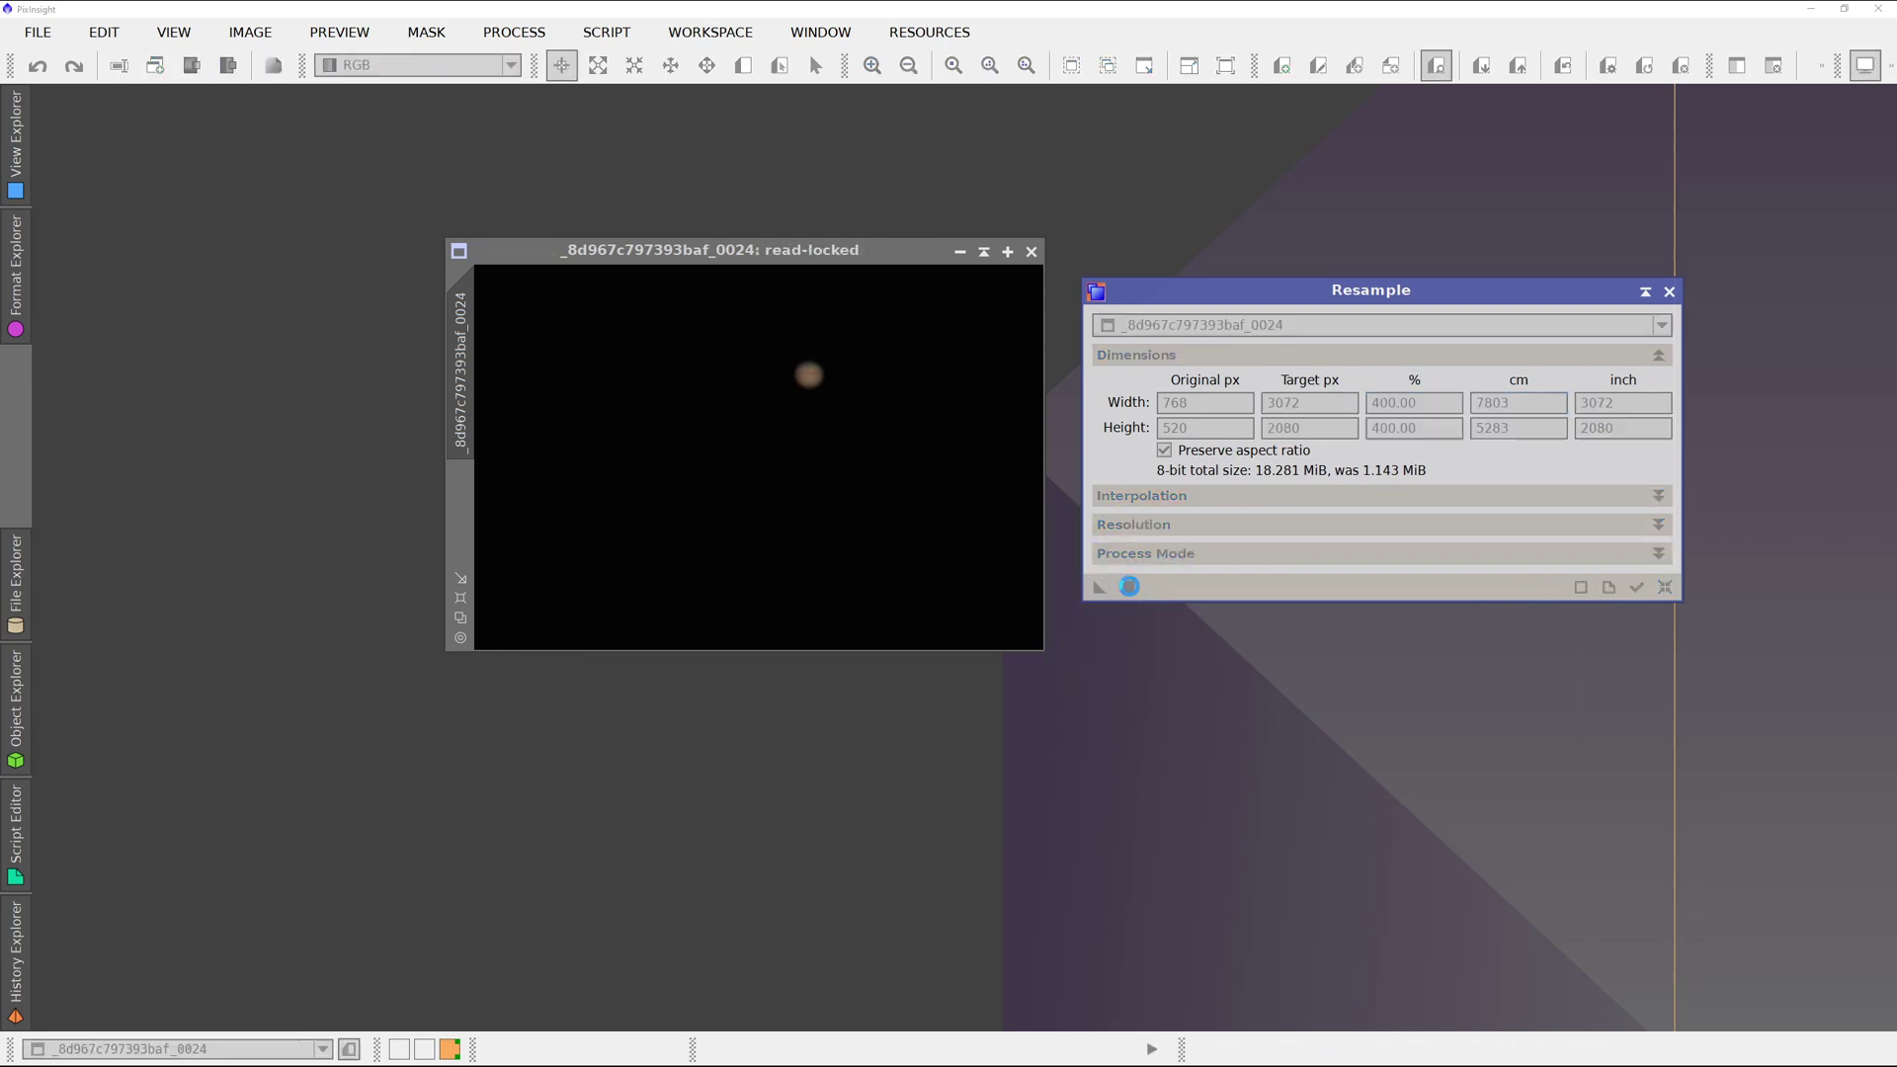
click(455, 602)
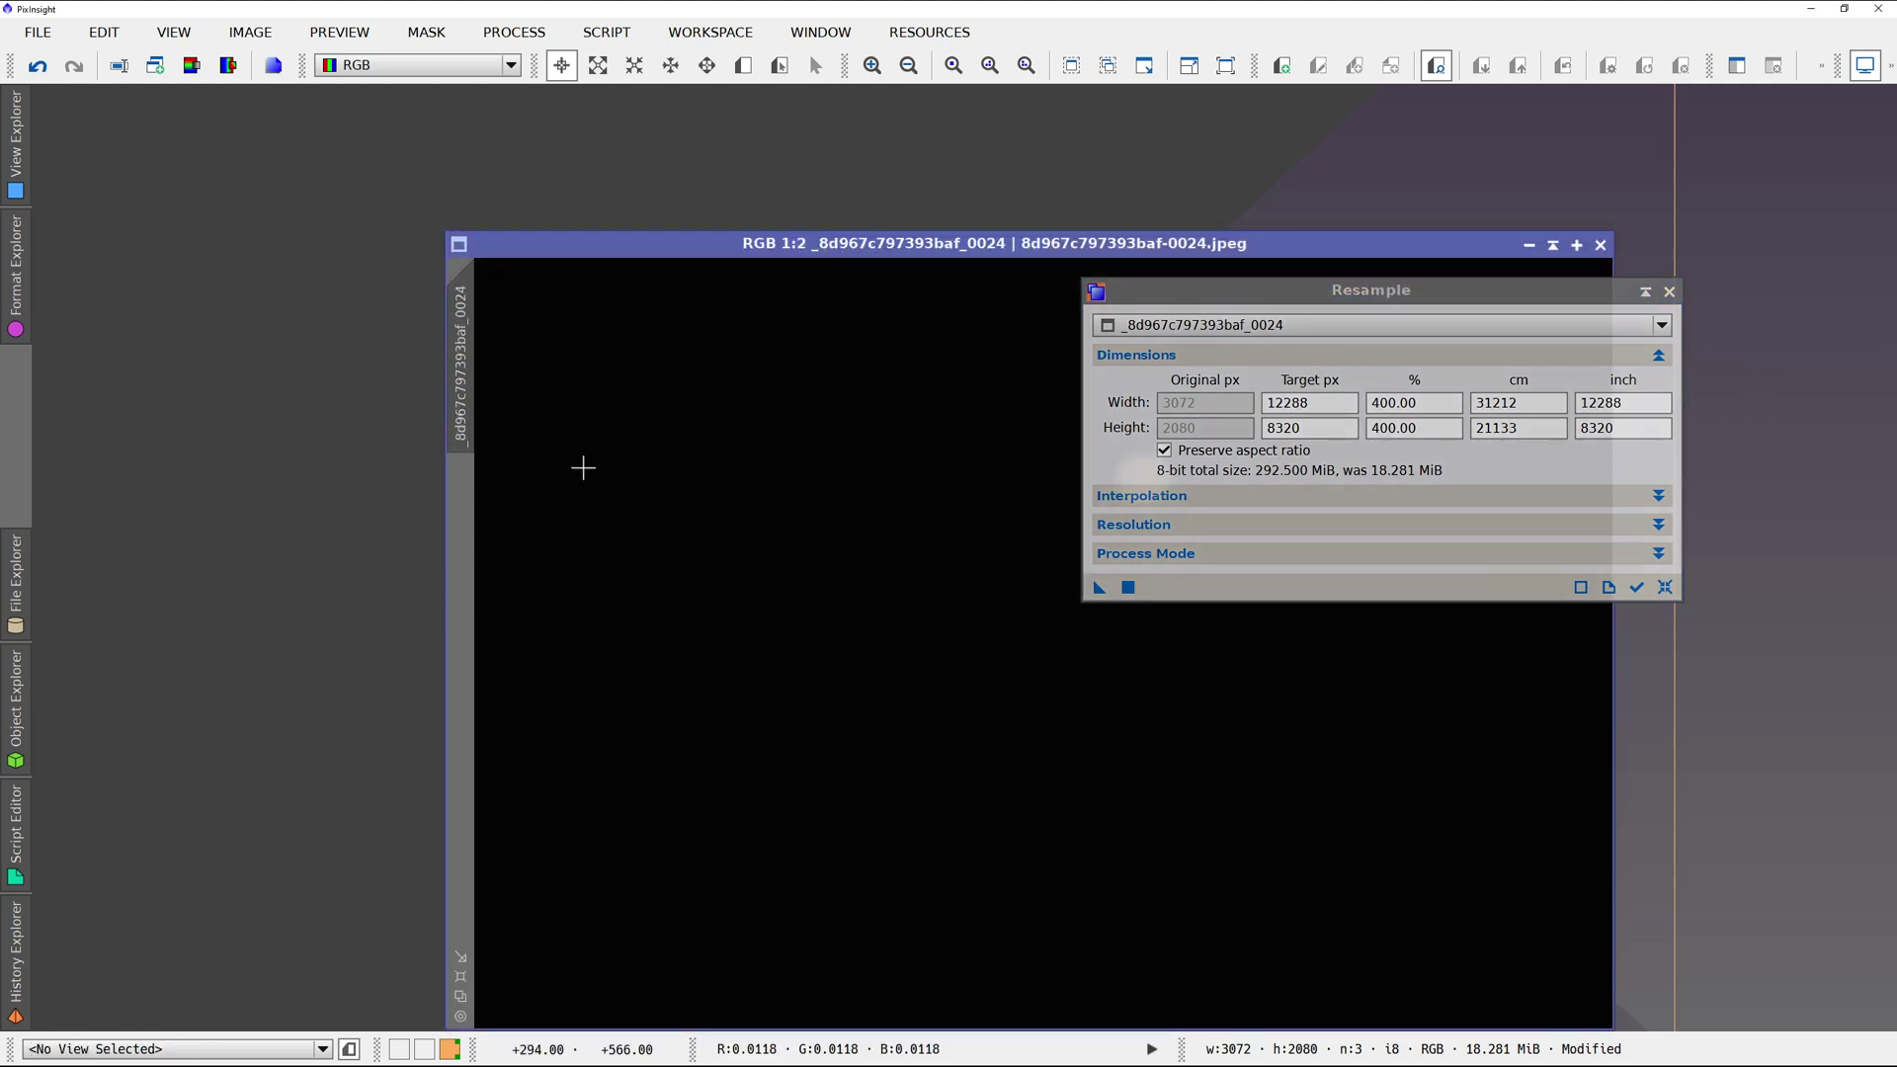
drag(695, 254, 486, 159)
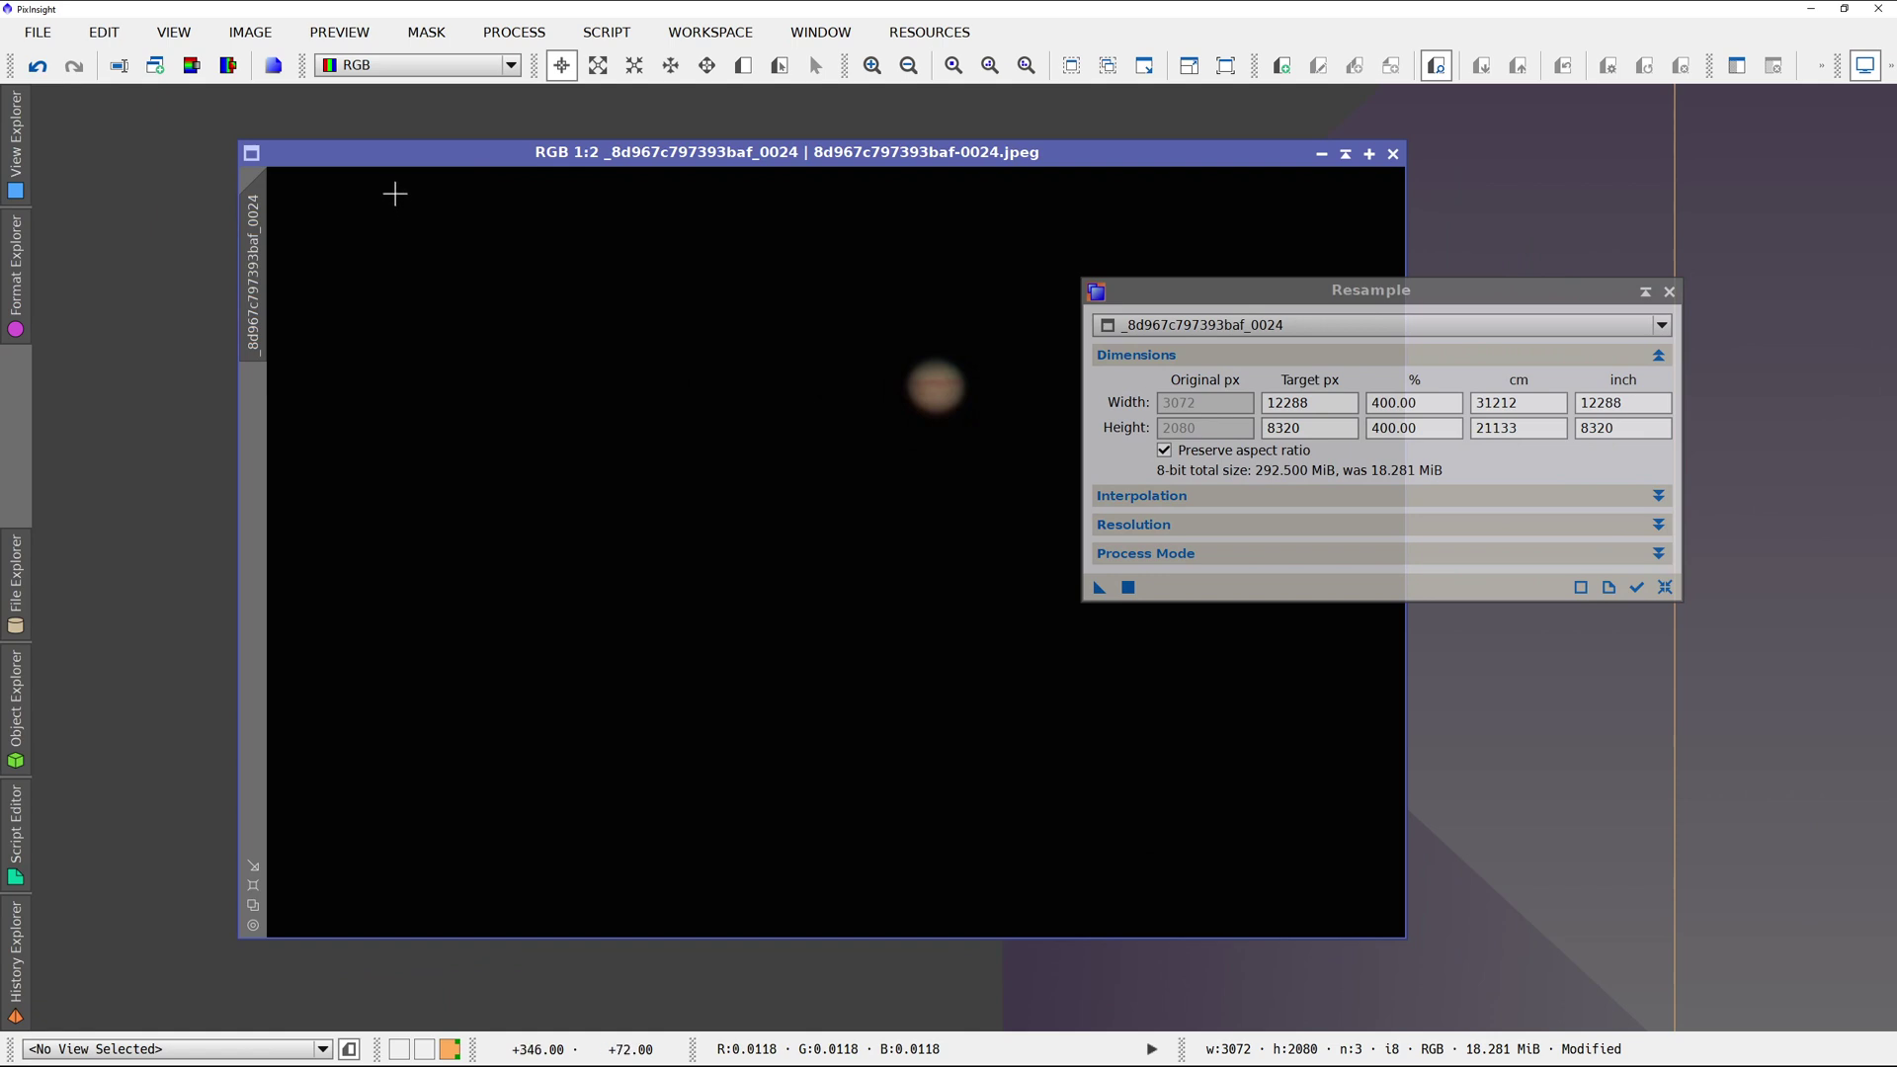
Open ImageContainer with Accepted as base directory and Processed as output directory.
click(498, 34)
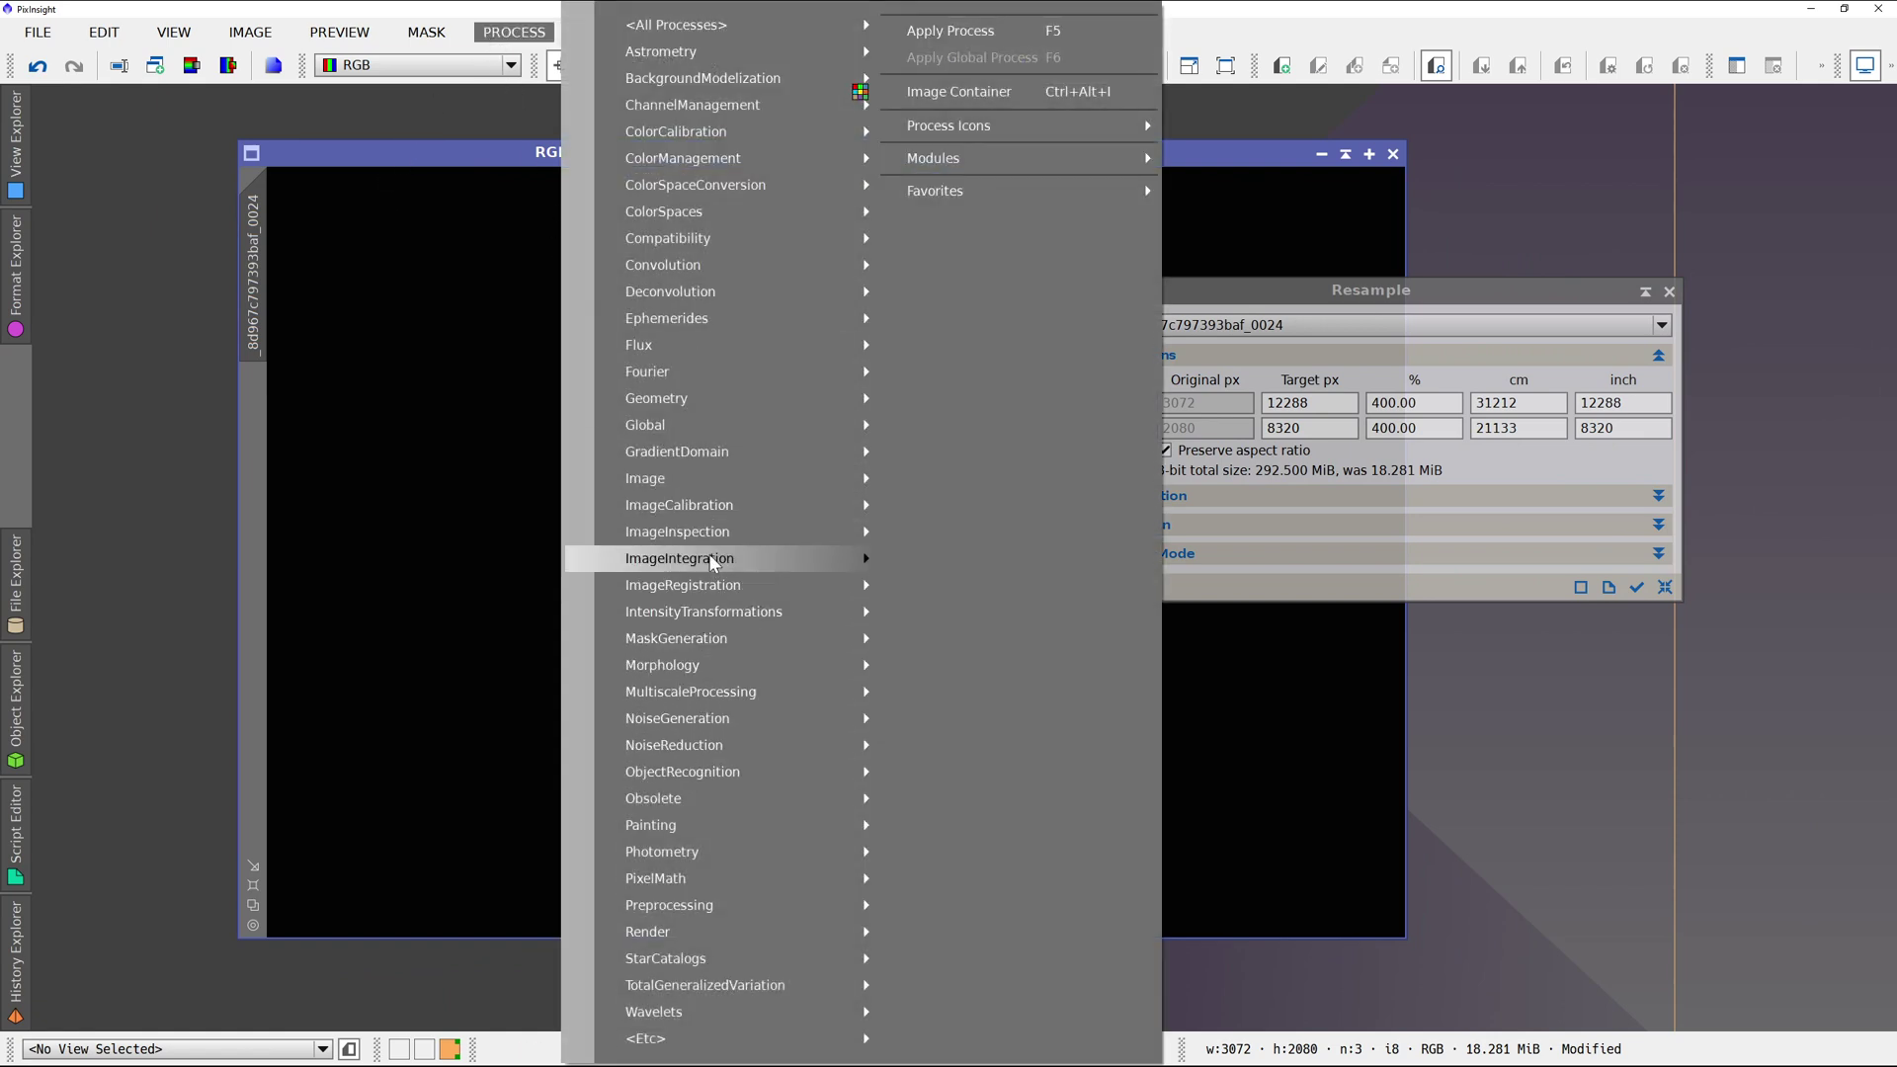
click(989, 105)
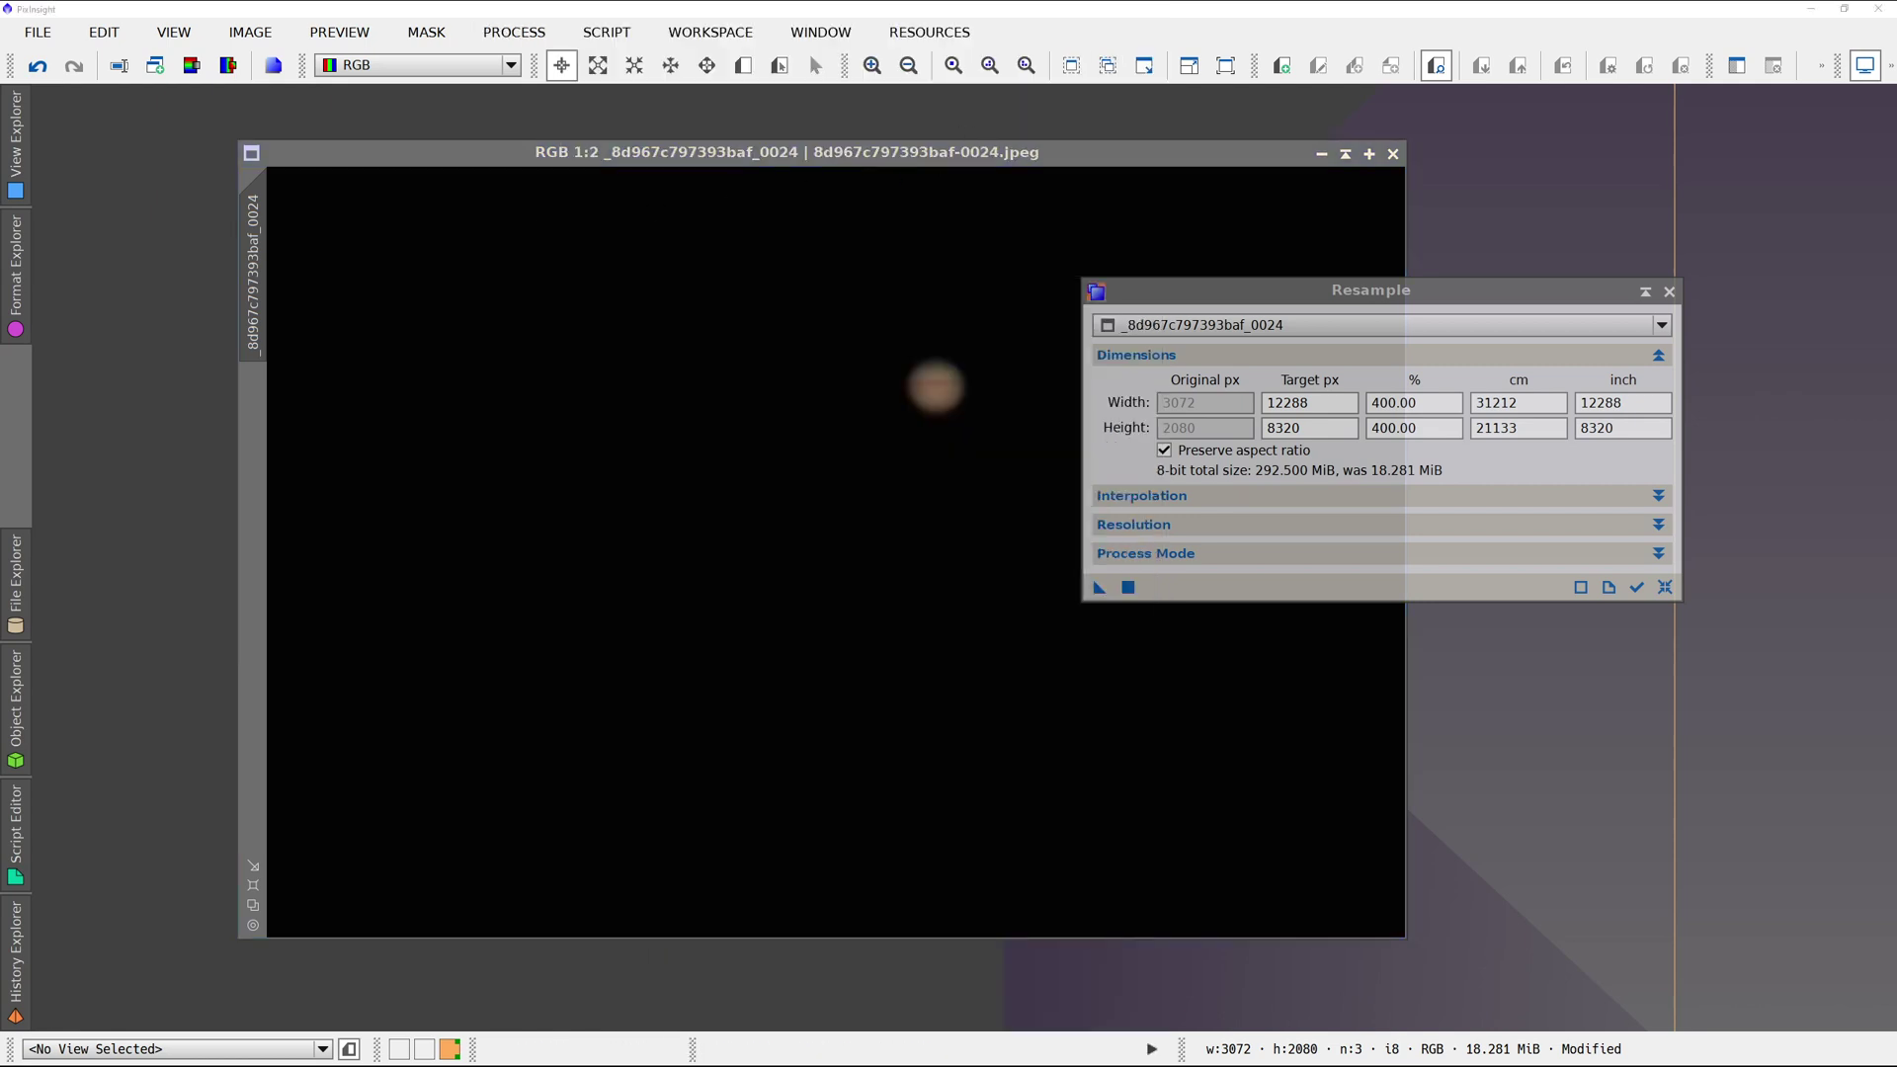
drag(547, 276, 735, 267)
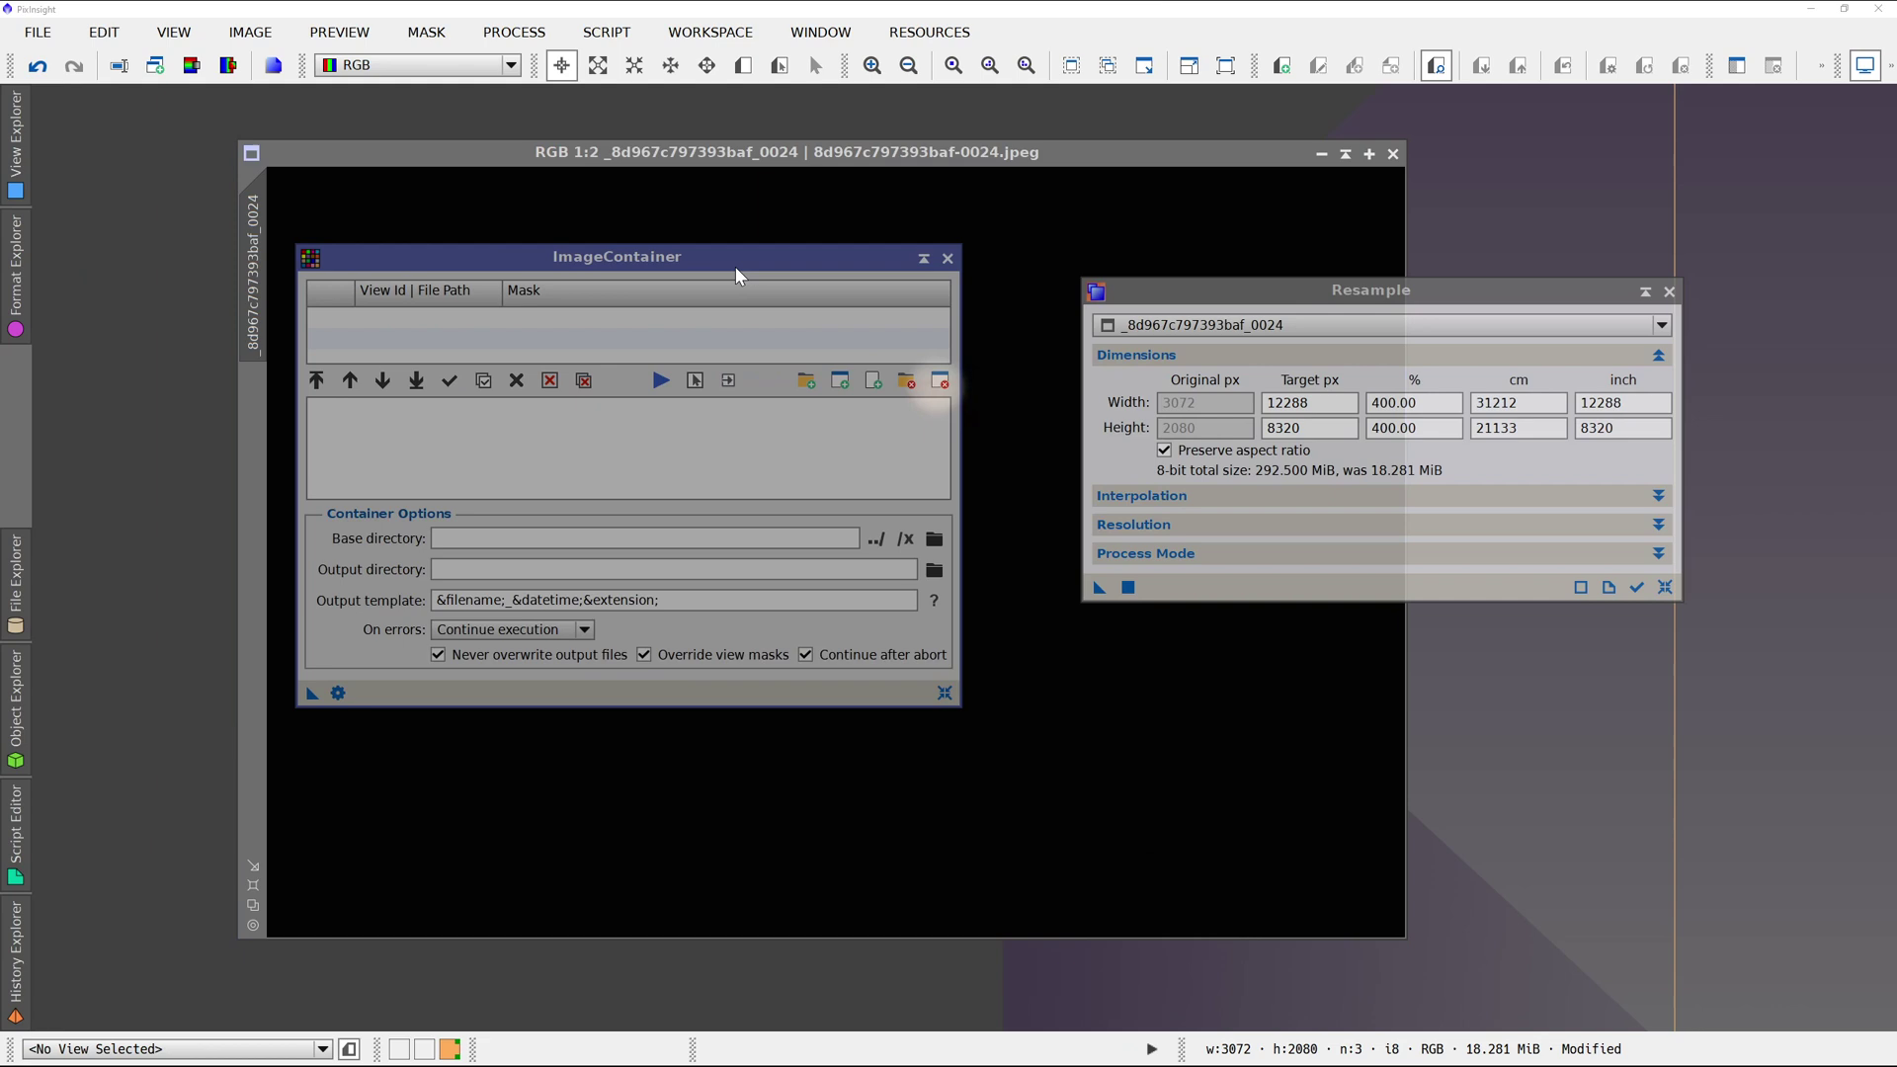
click(934, 539)
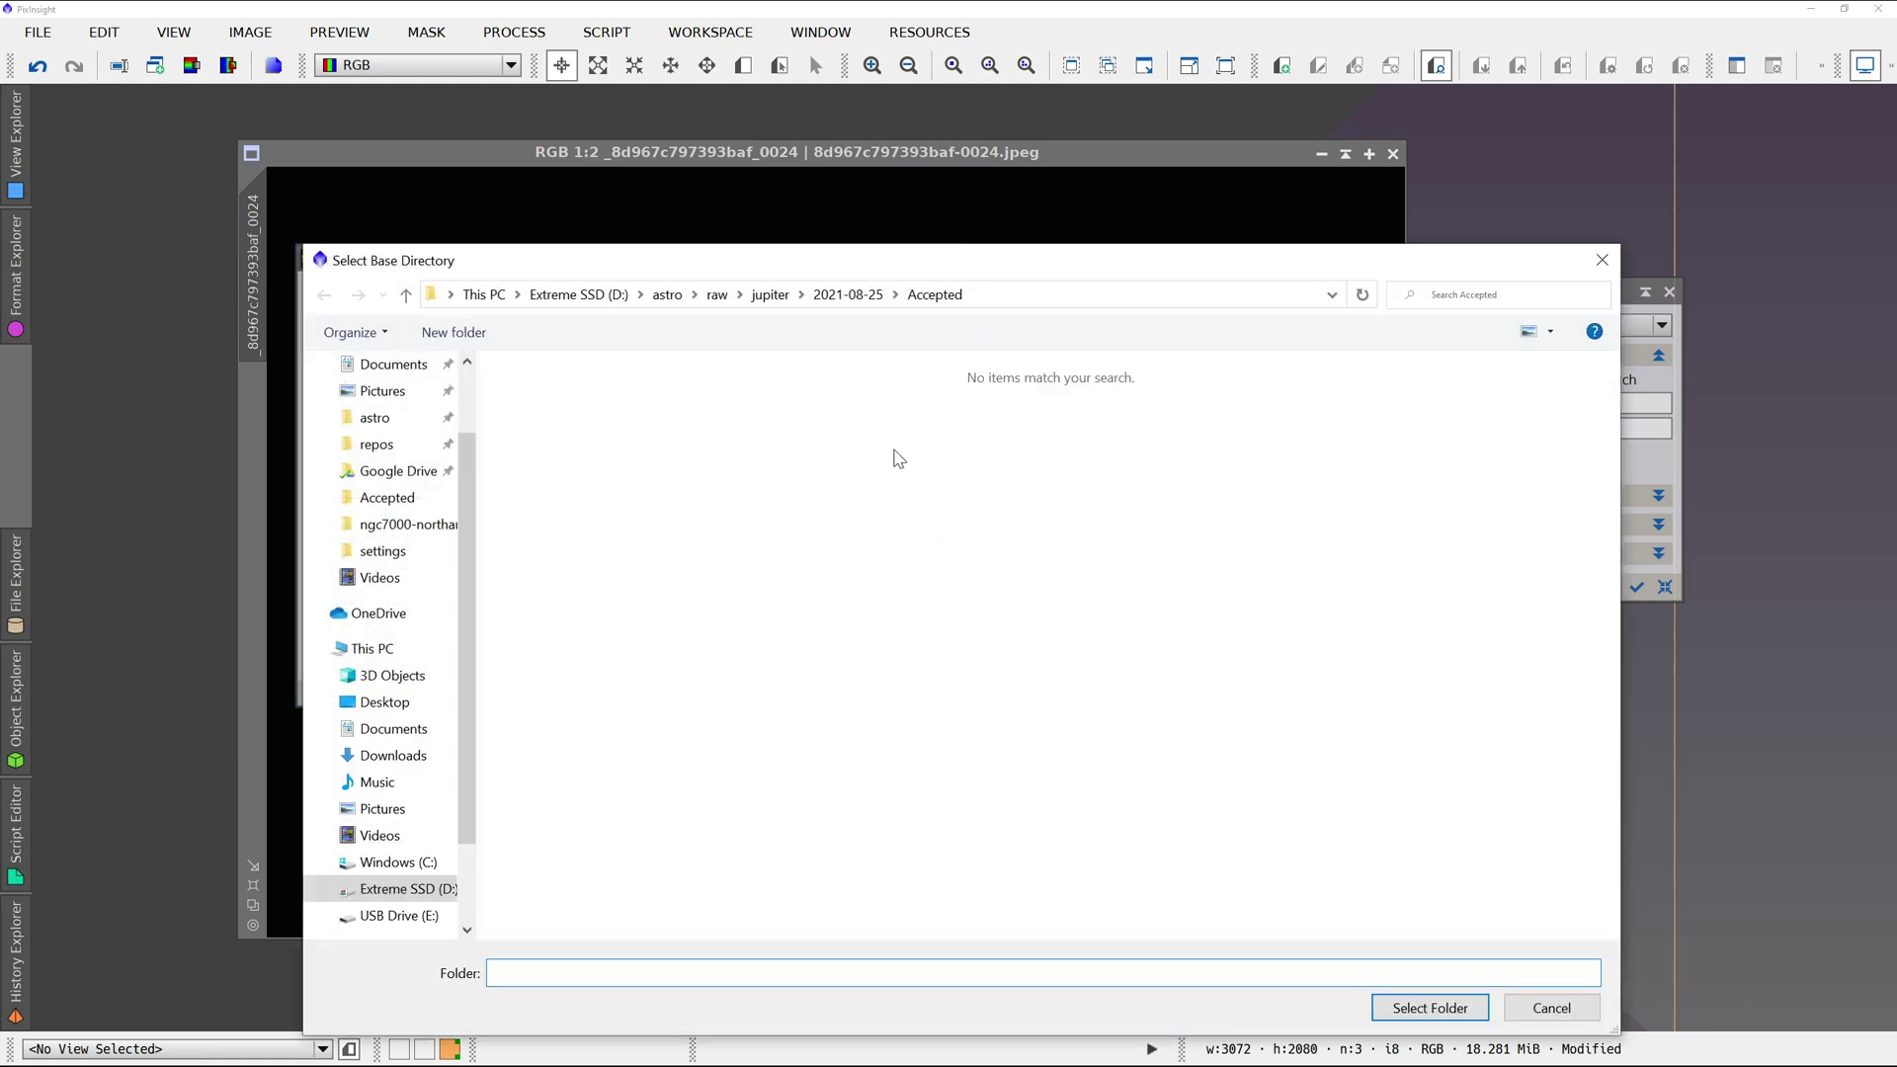
click(1429, 1007)
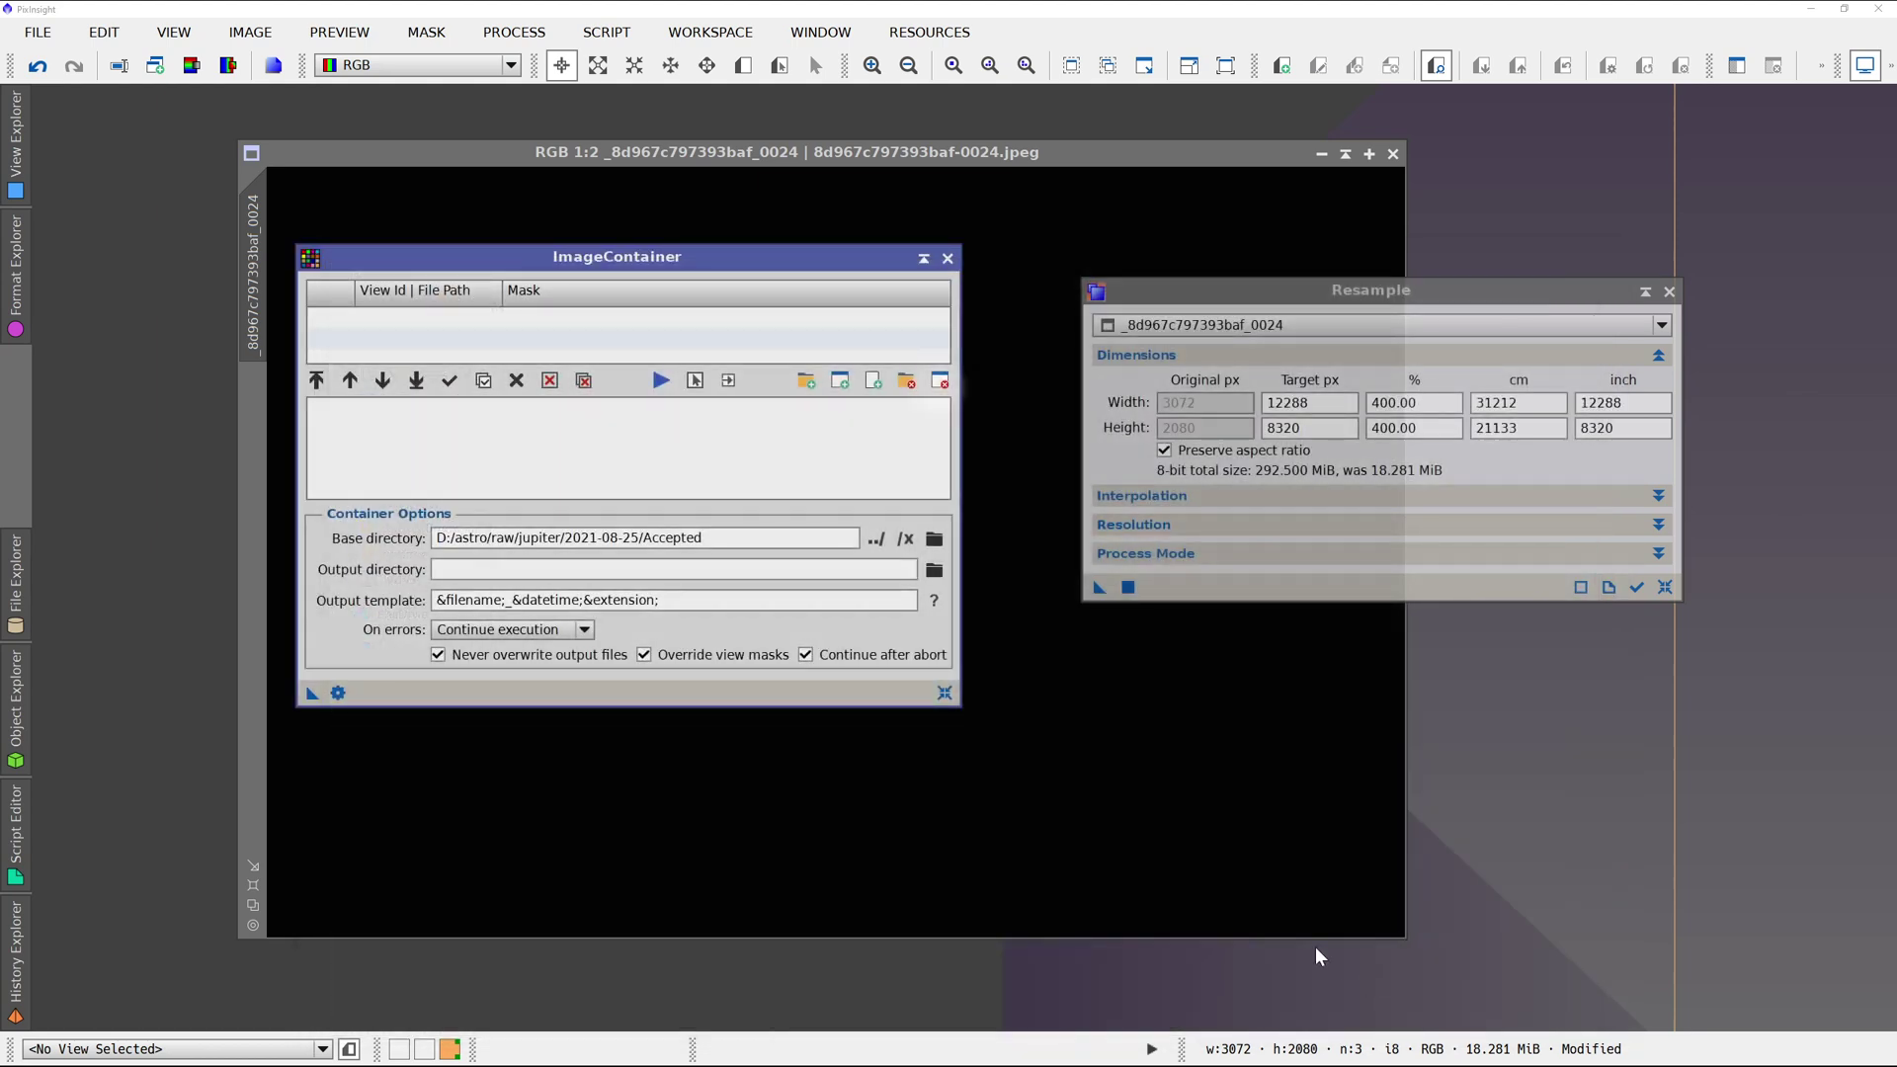
click(934, 570)
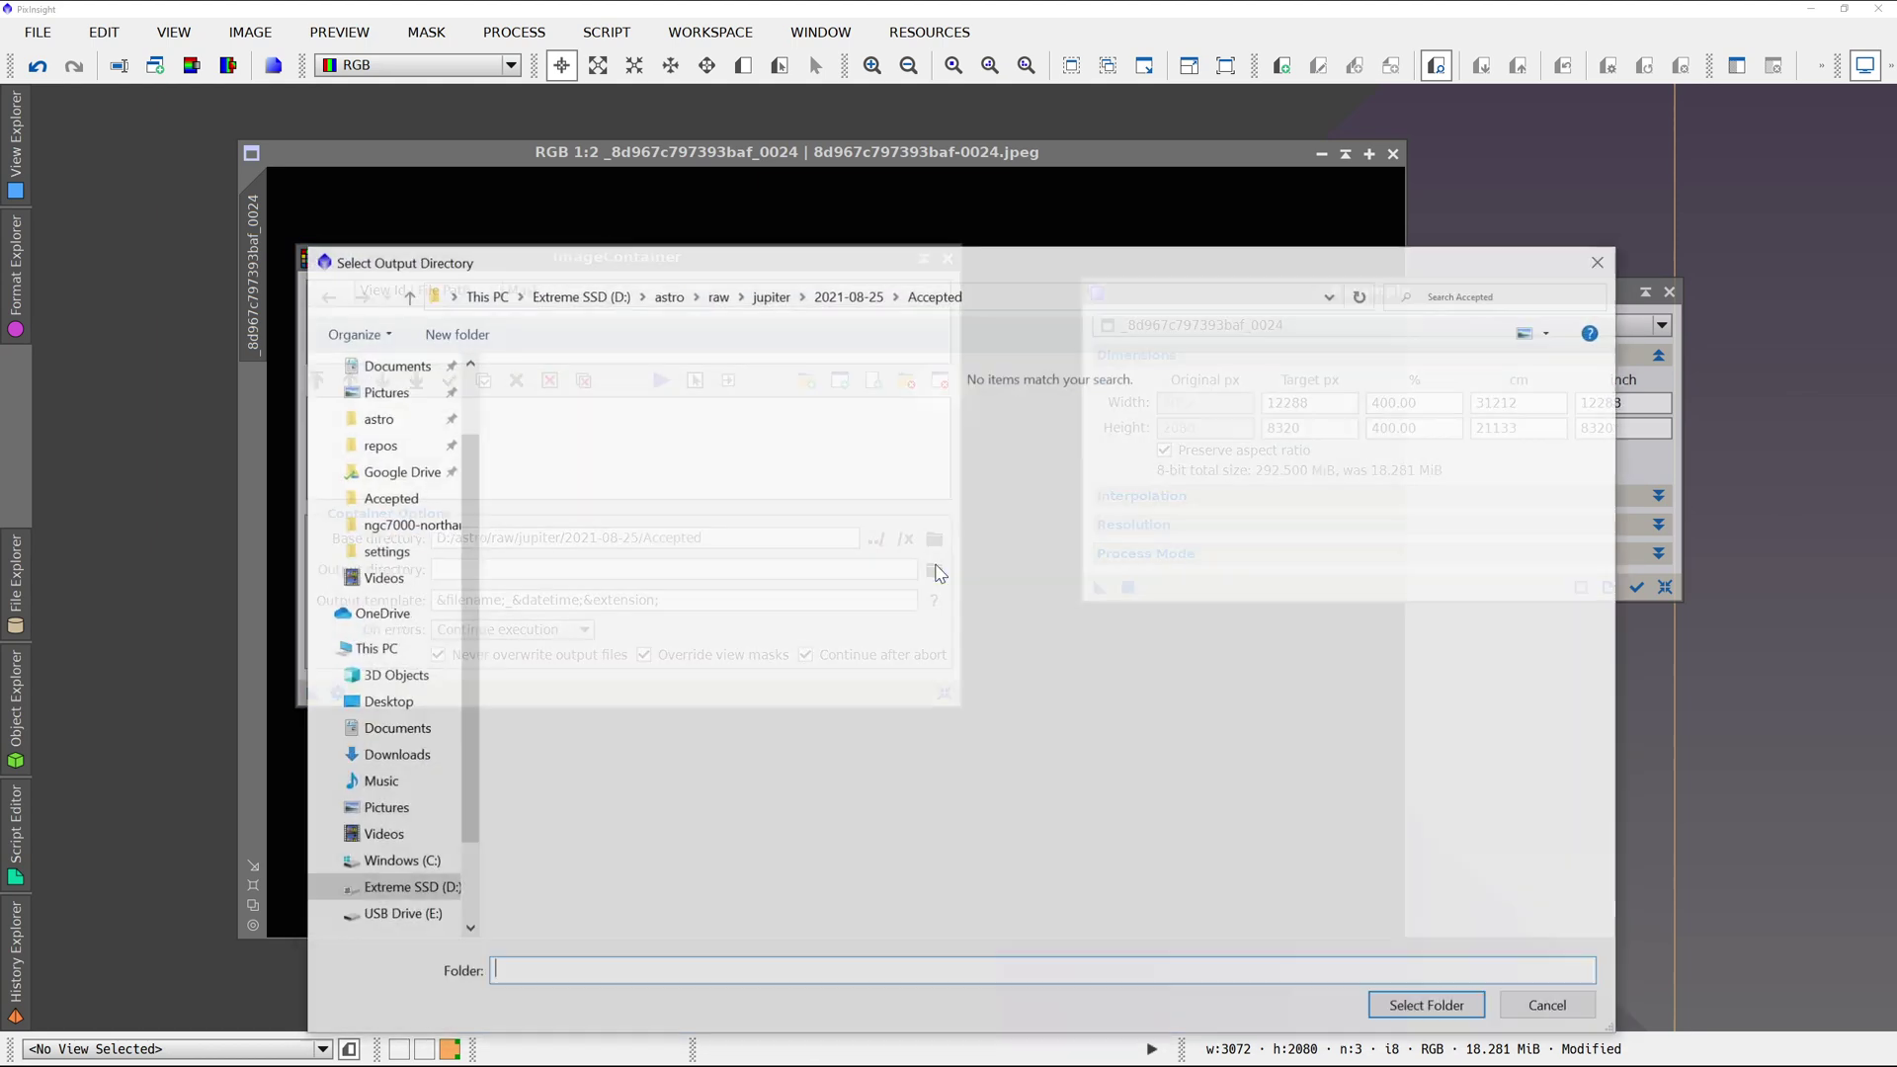
click(848, 295)
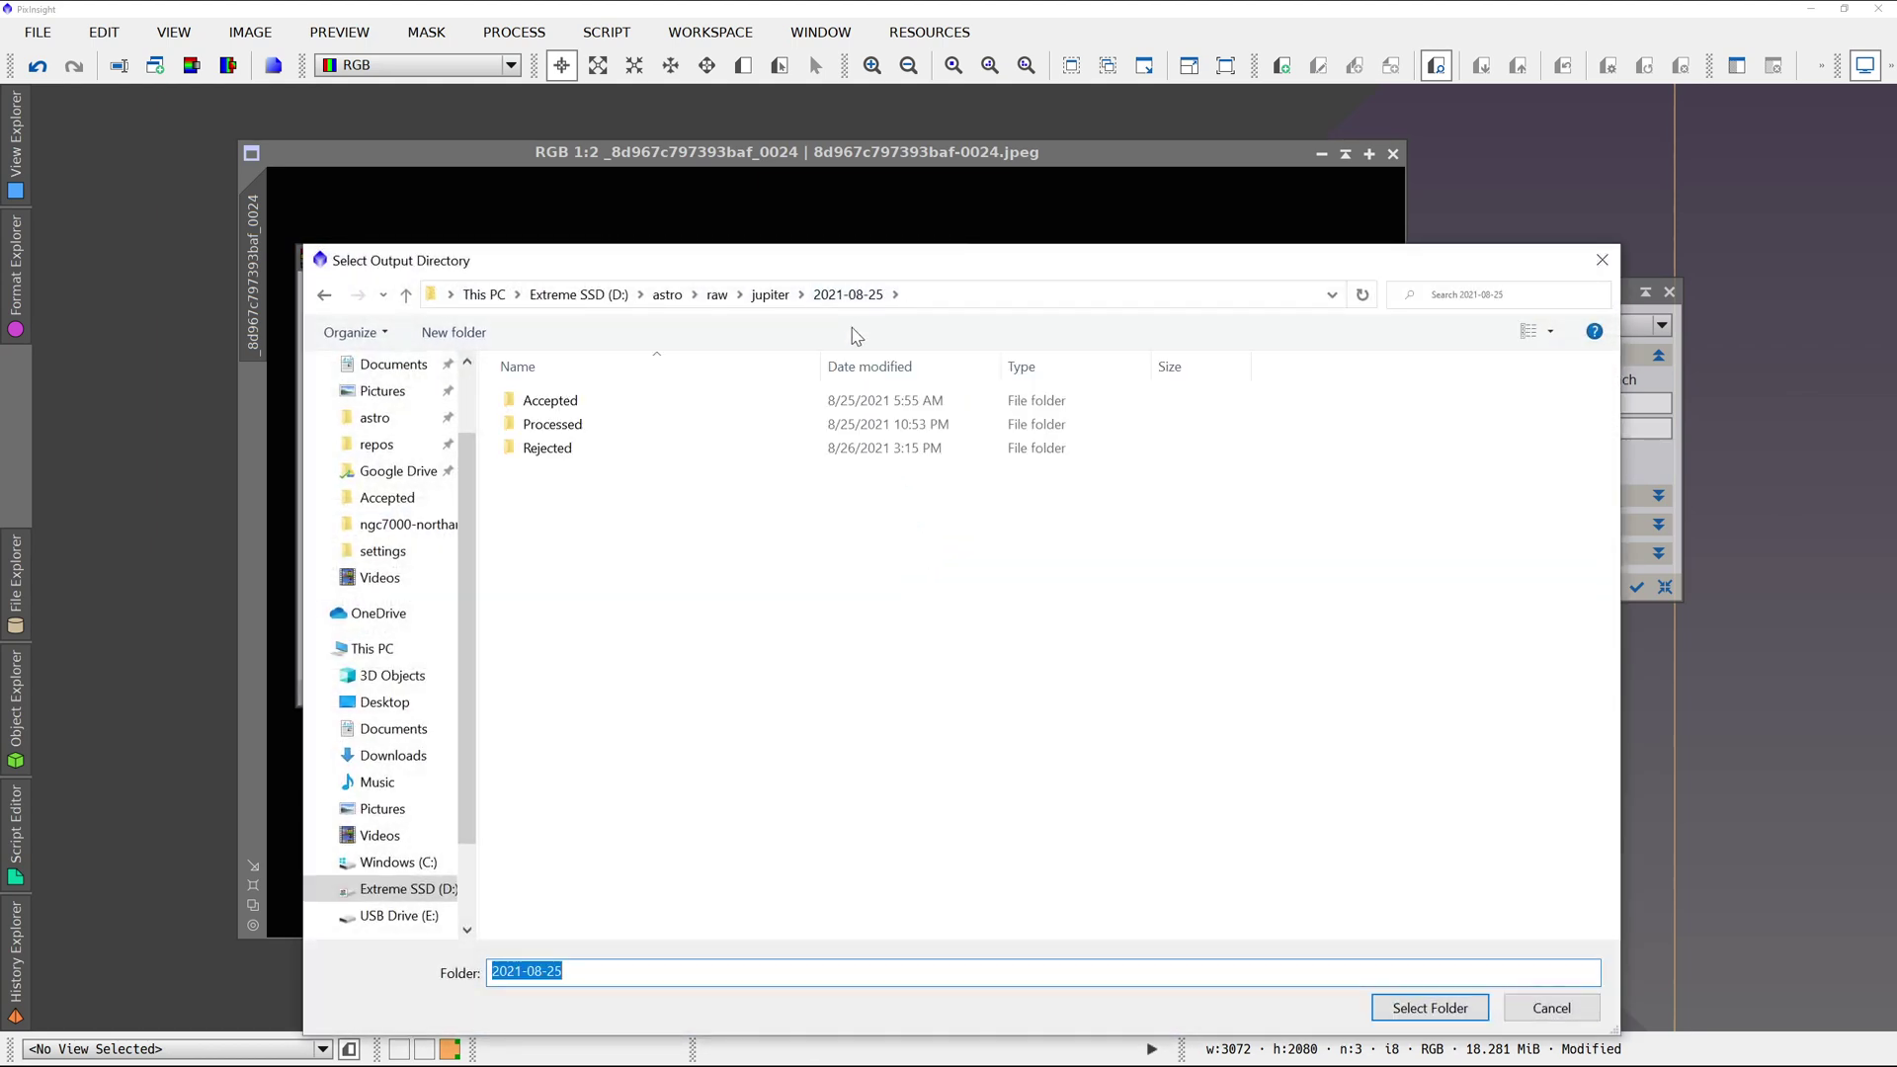
click(680, 425)
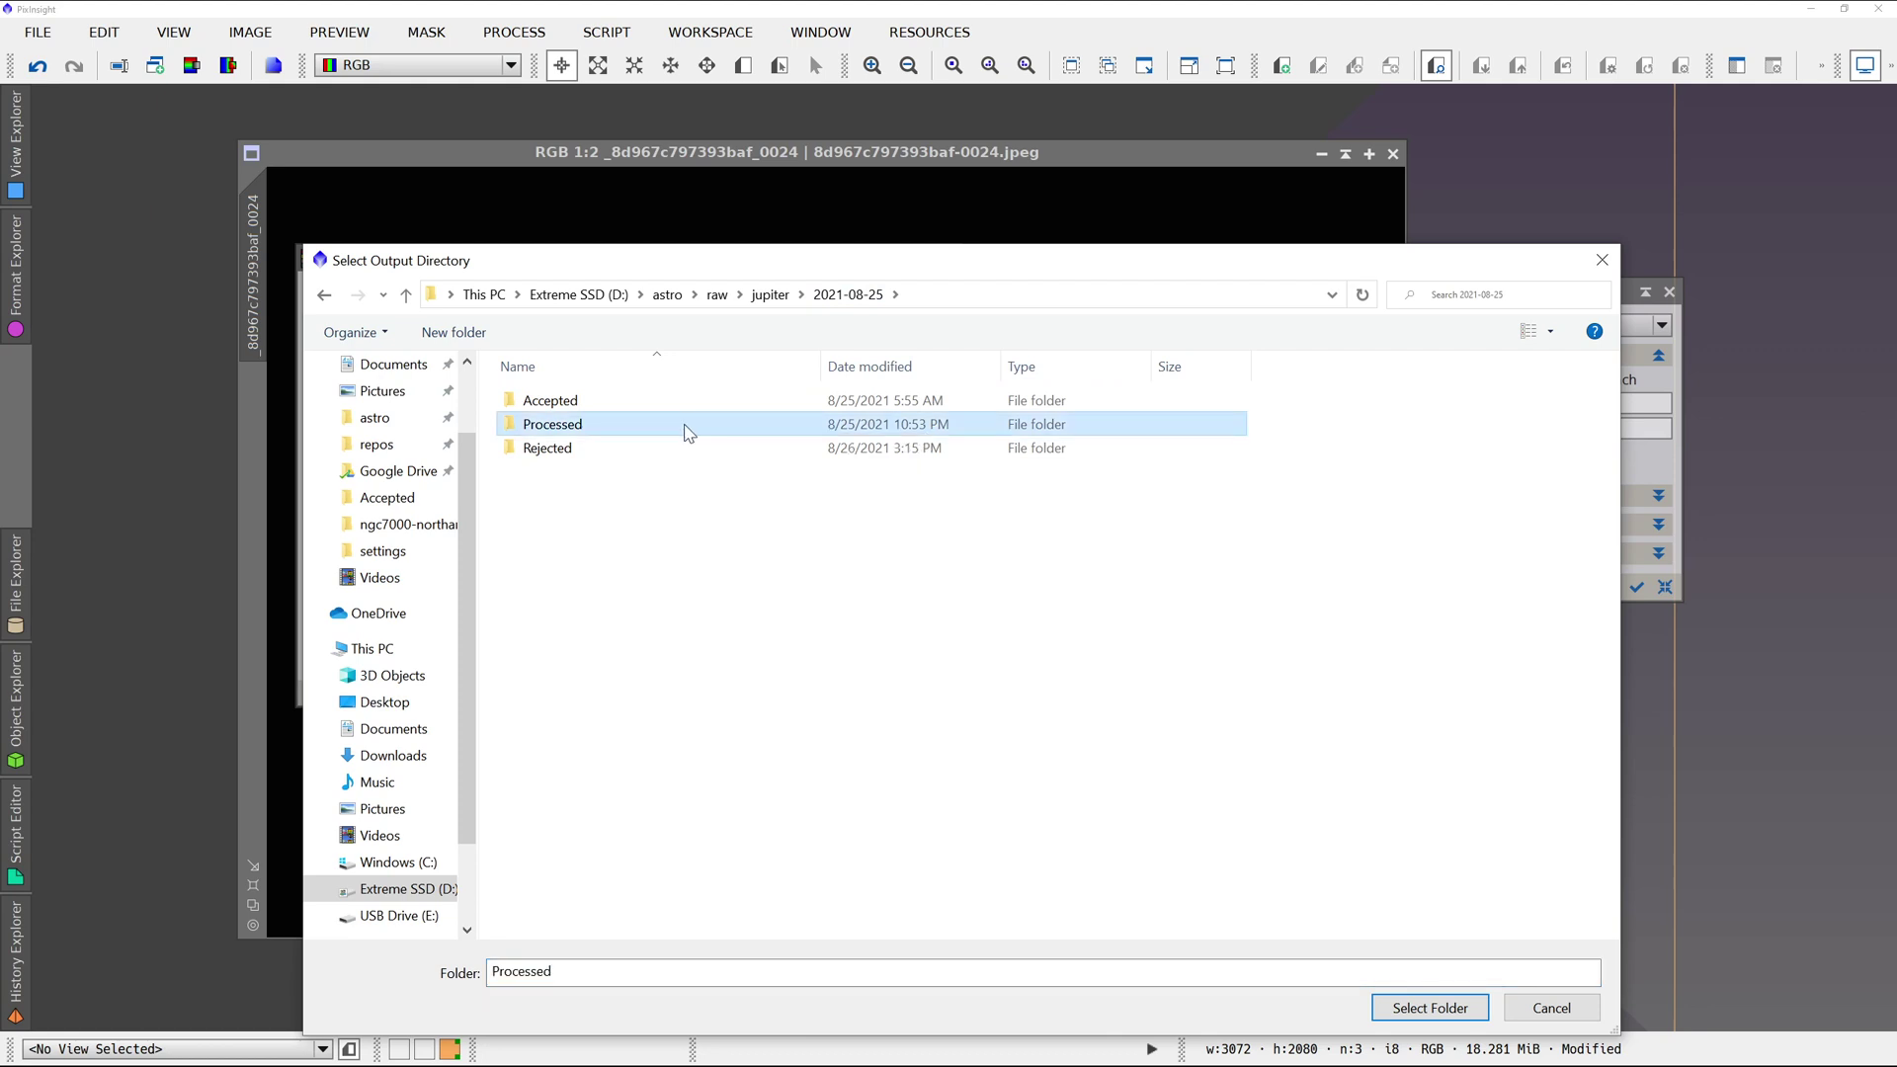
click(1430, 1007)
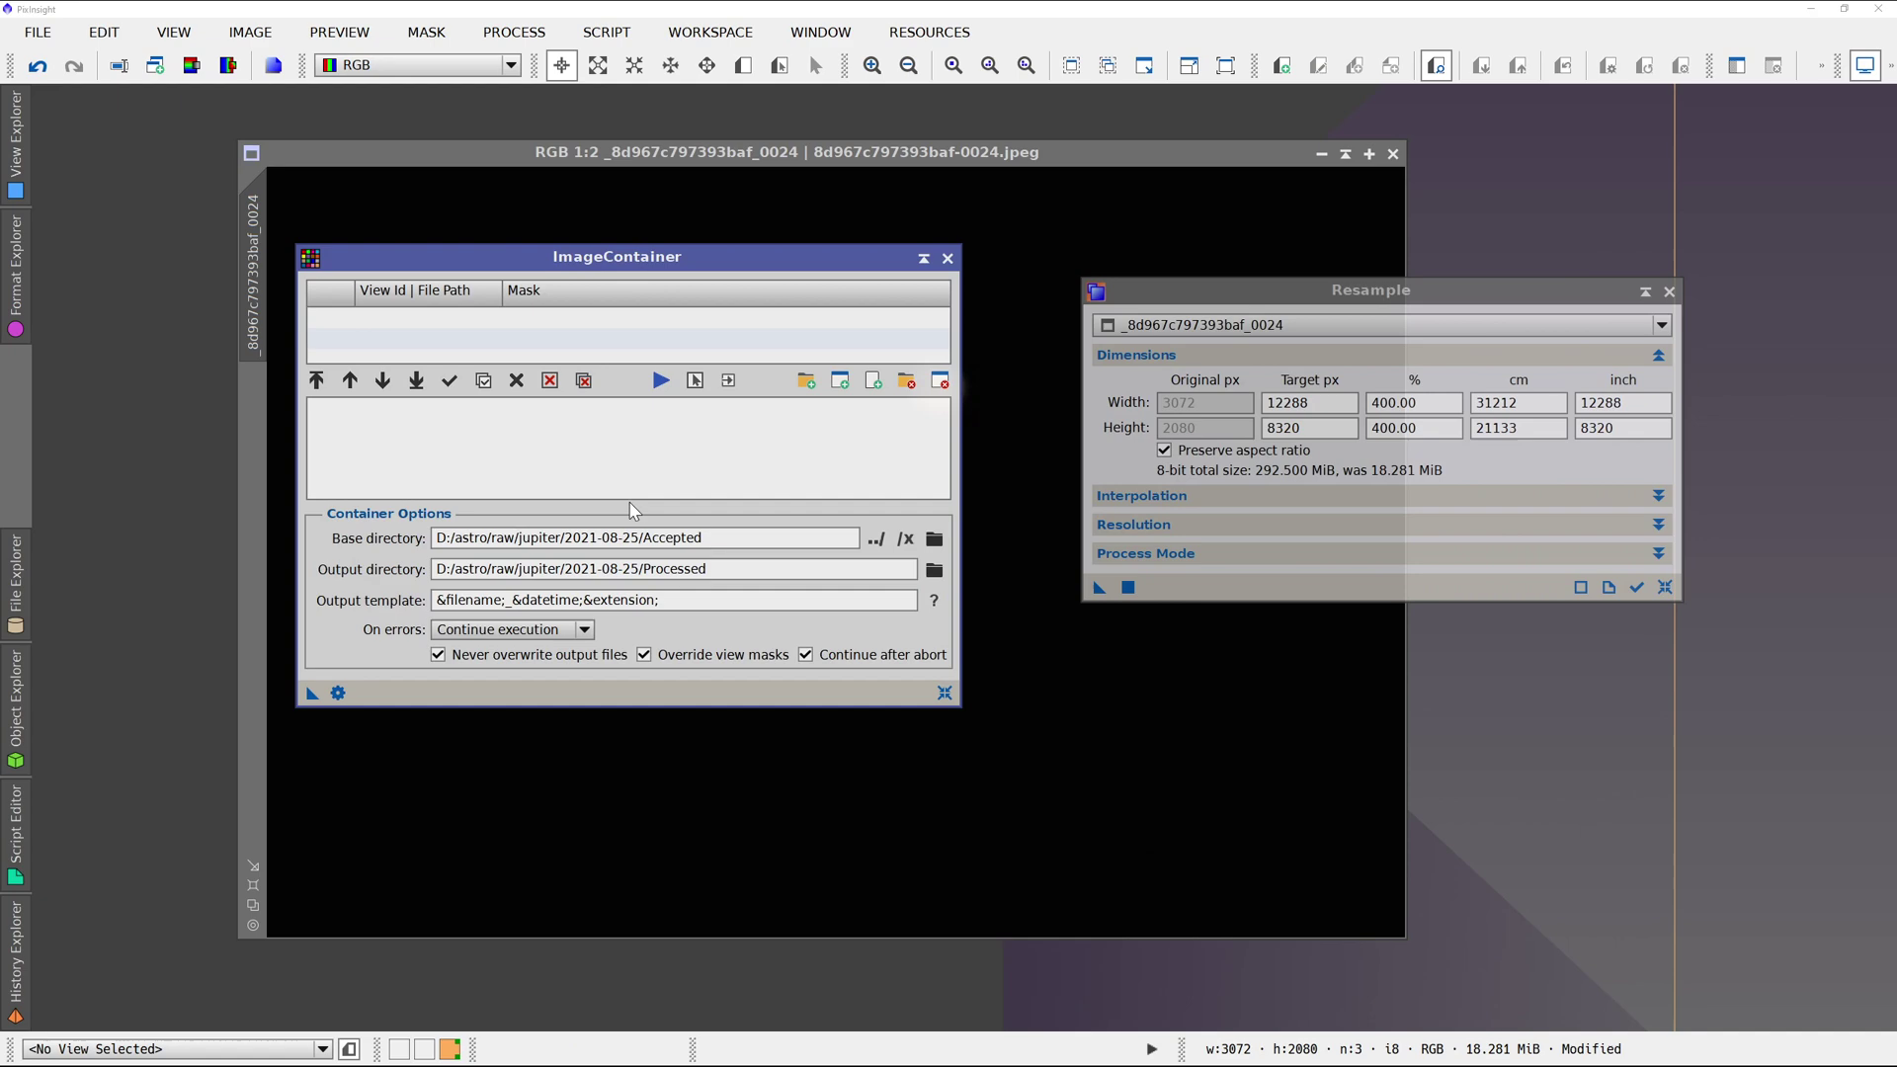
Add all 51 frames from the Accepted folder to the container.
click(806, 382)
click(596, 427)
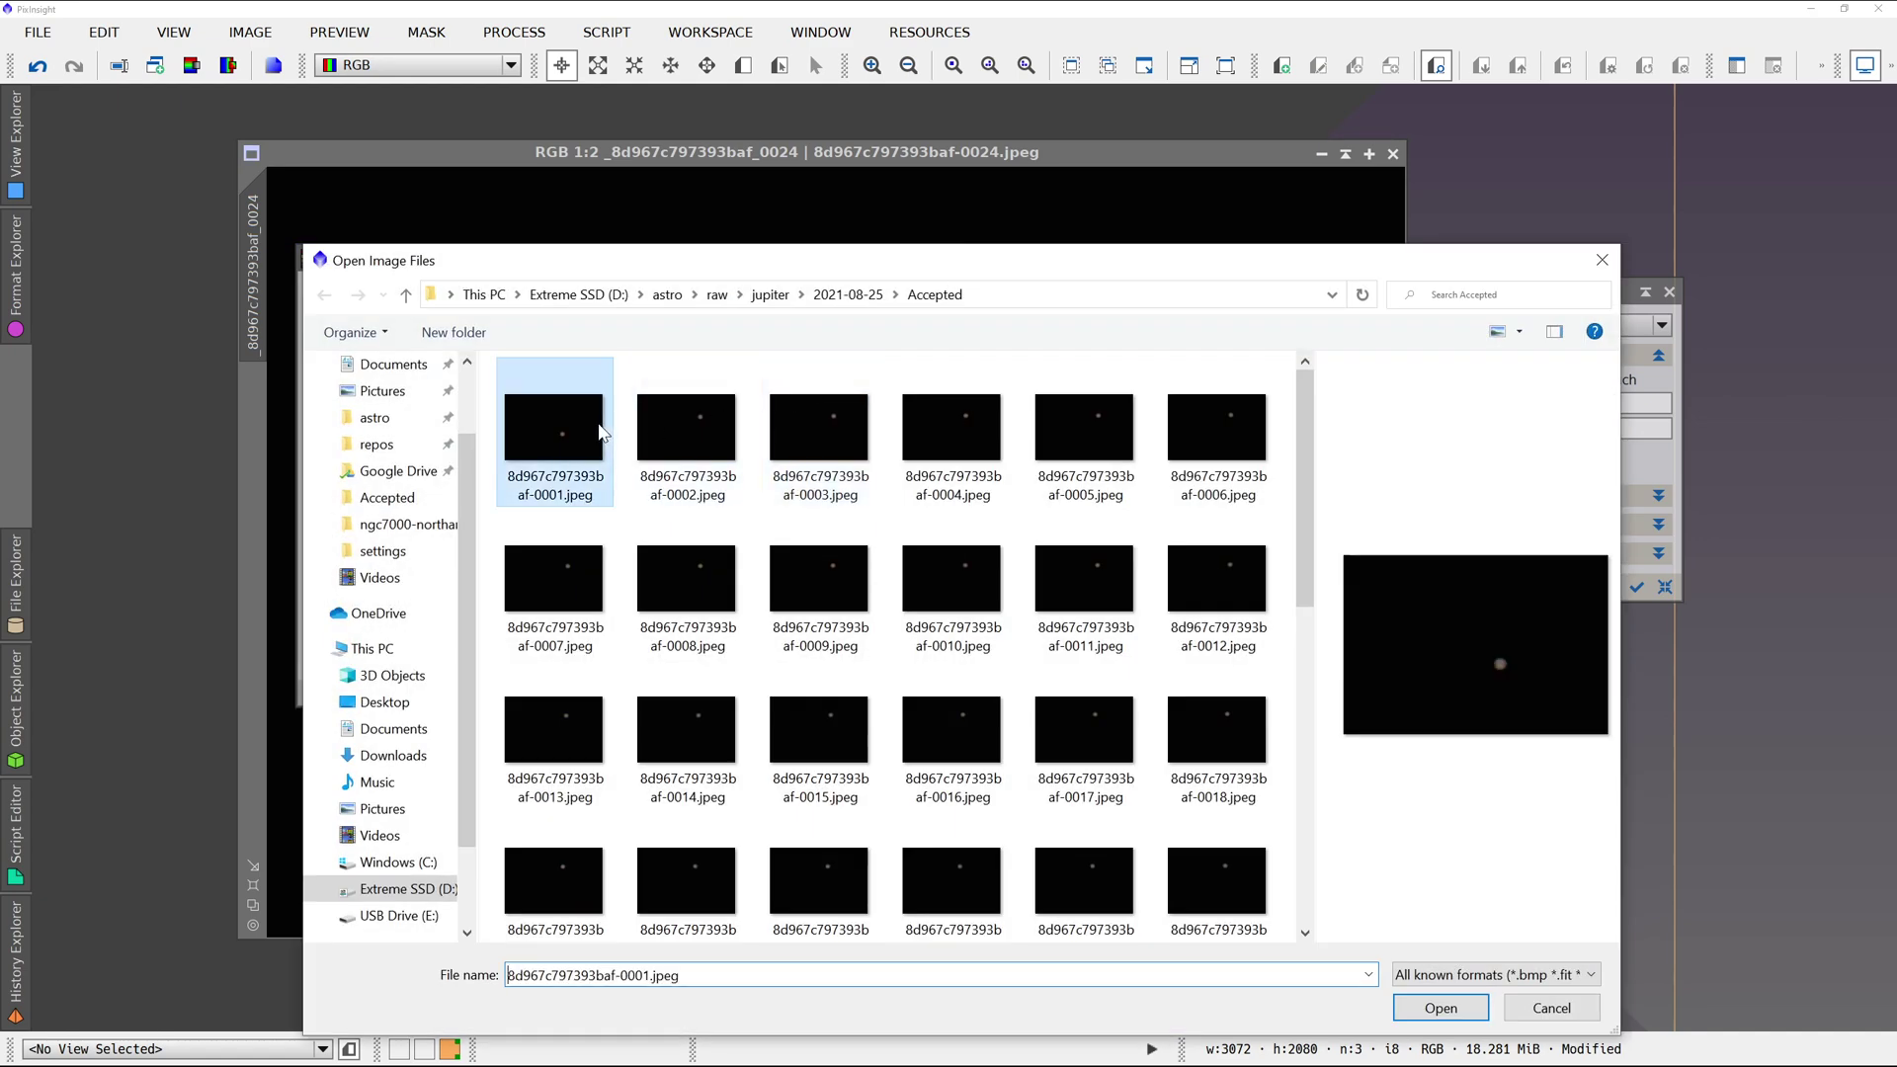
key(ctrl+a)
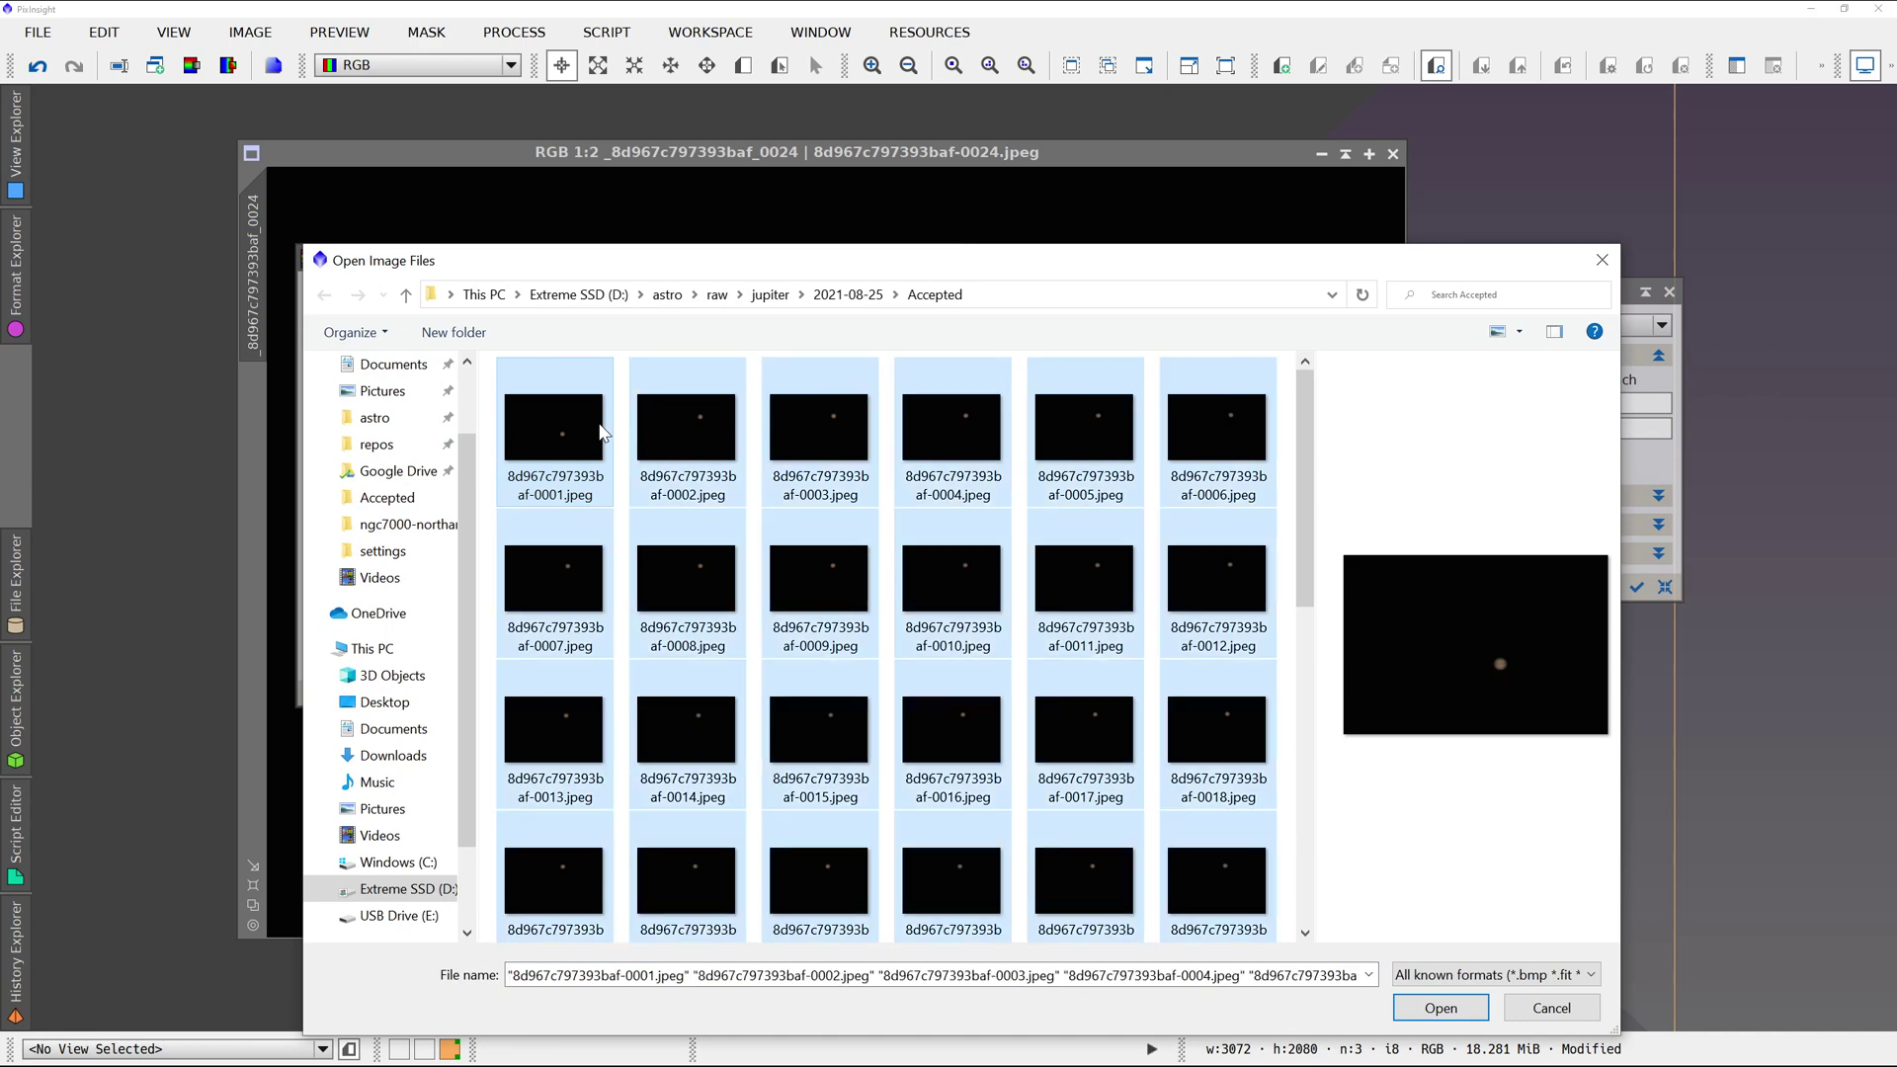
key(Return)
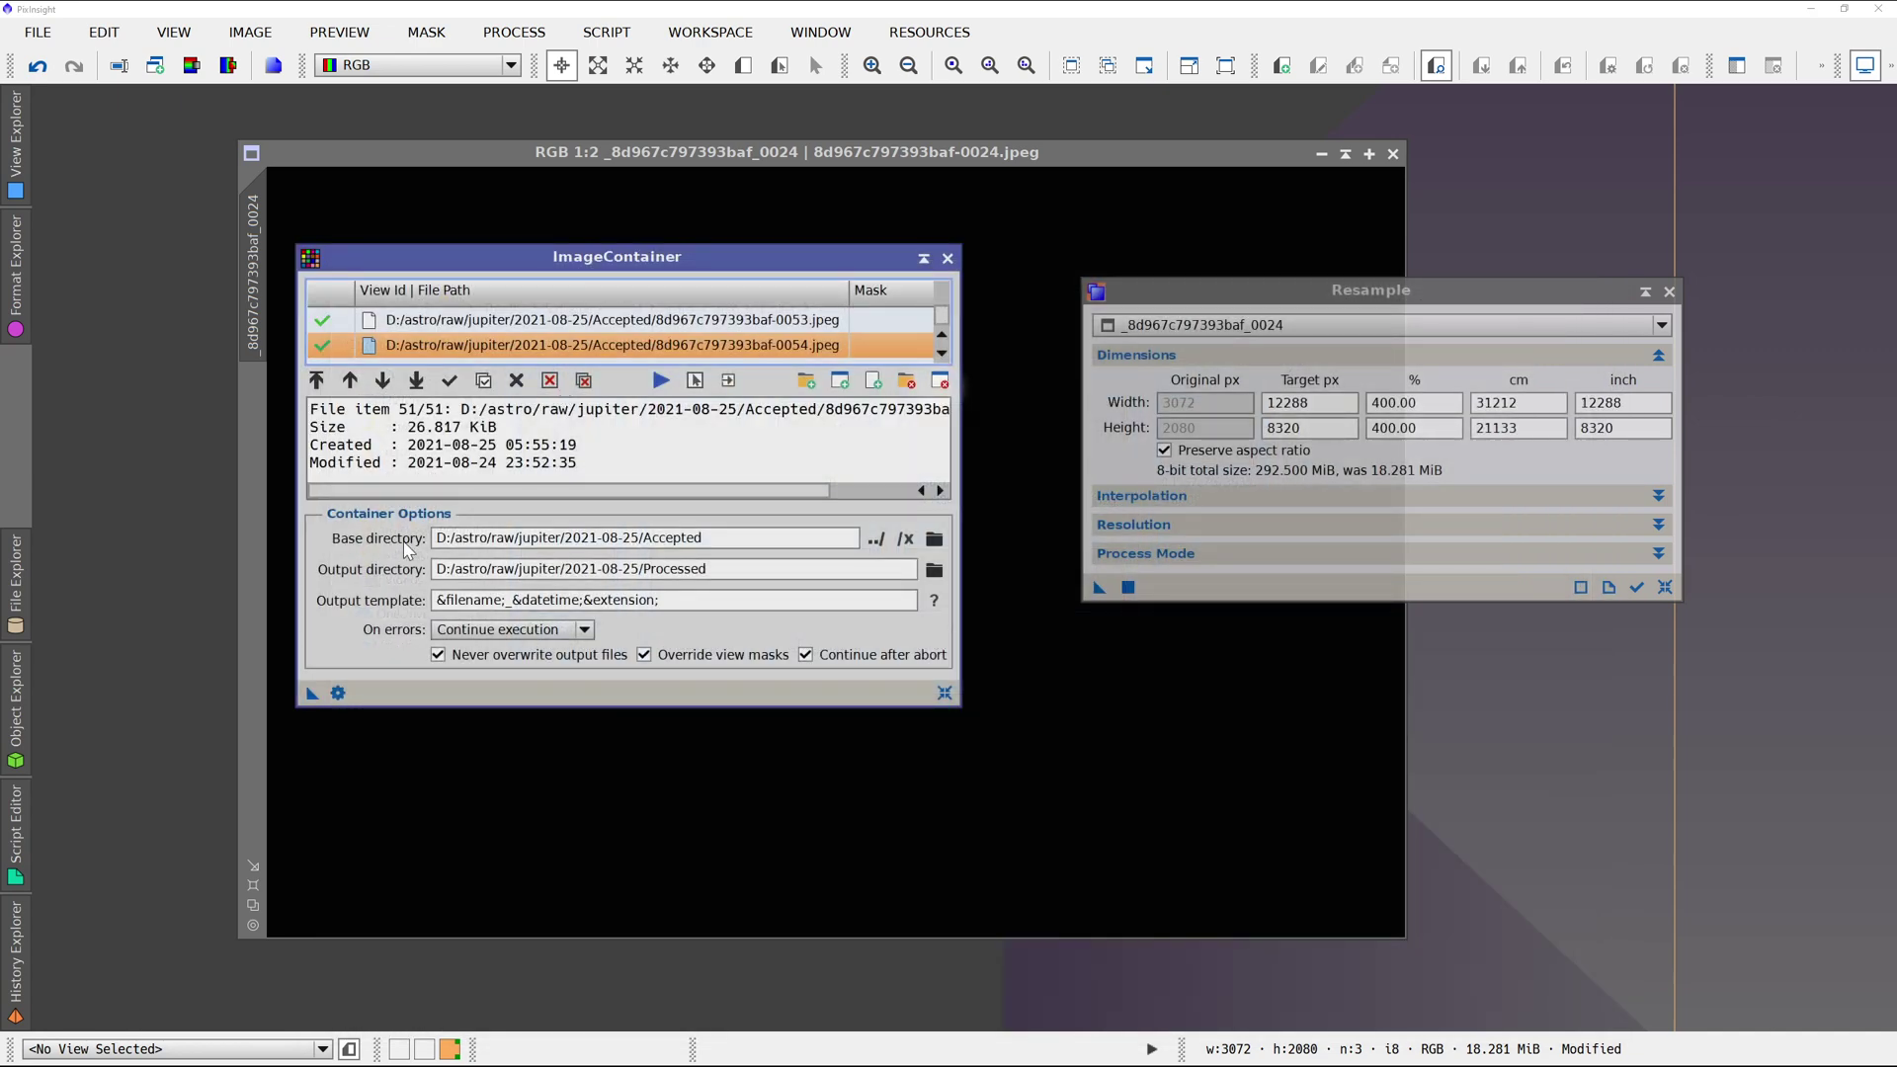
Save the container as an ImageContainer01 workspace icon, close it, and reopen Resample beside a ProcessContainer.
drag(312, 697, 148, 611)
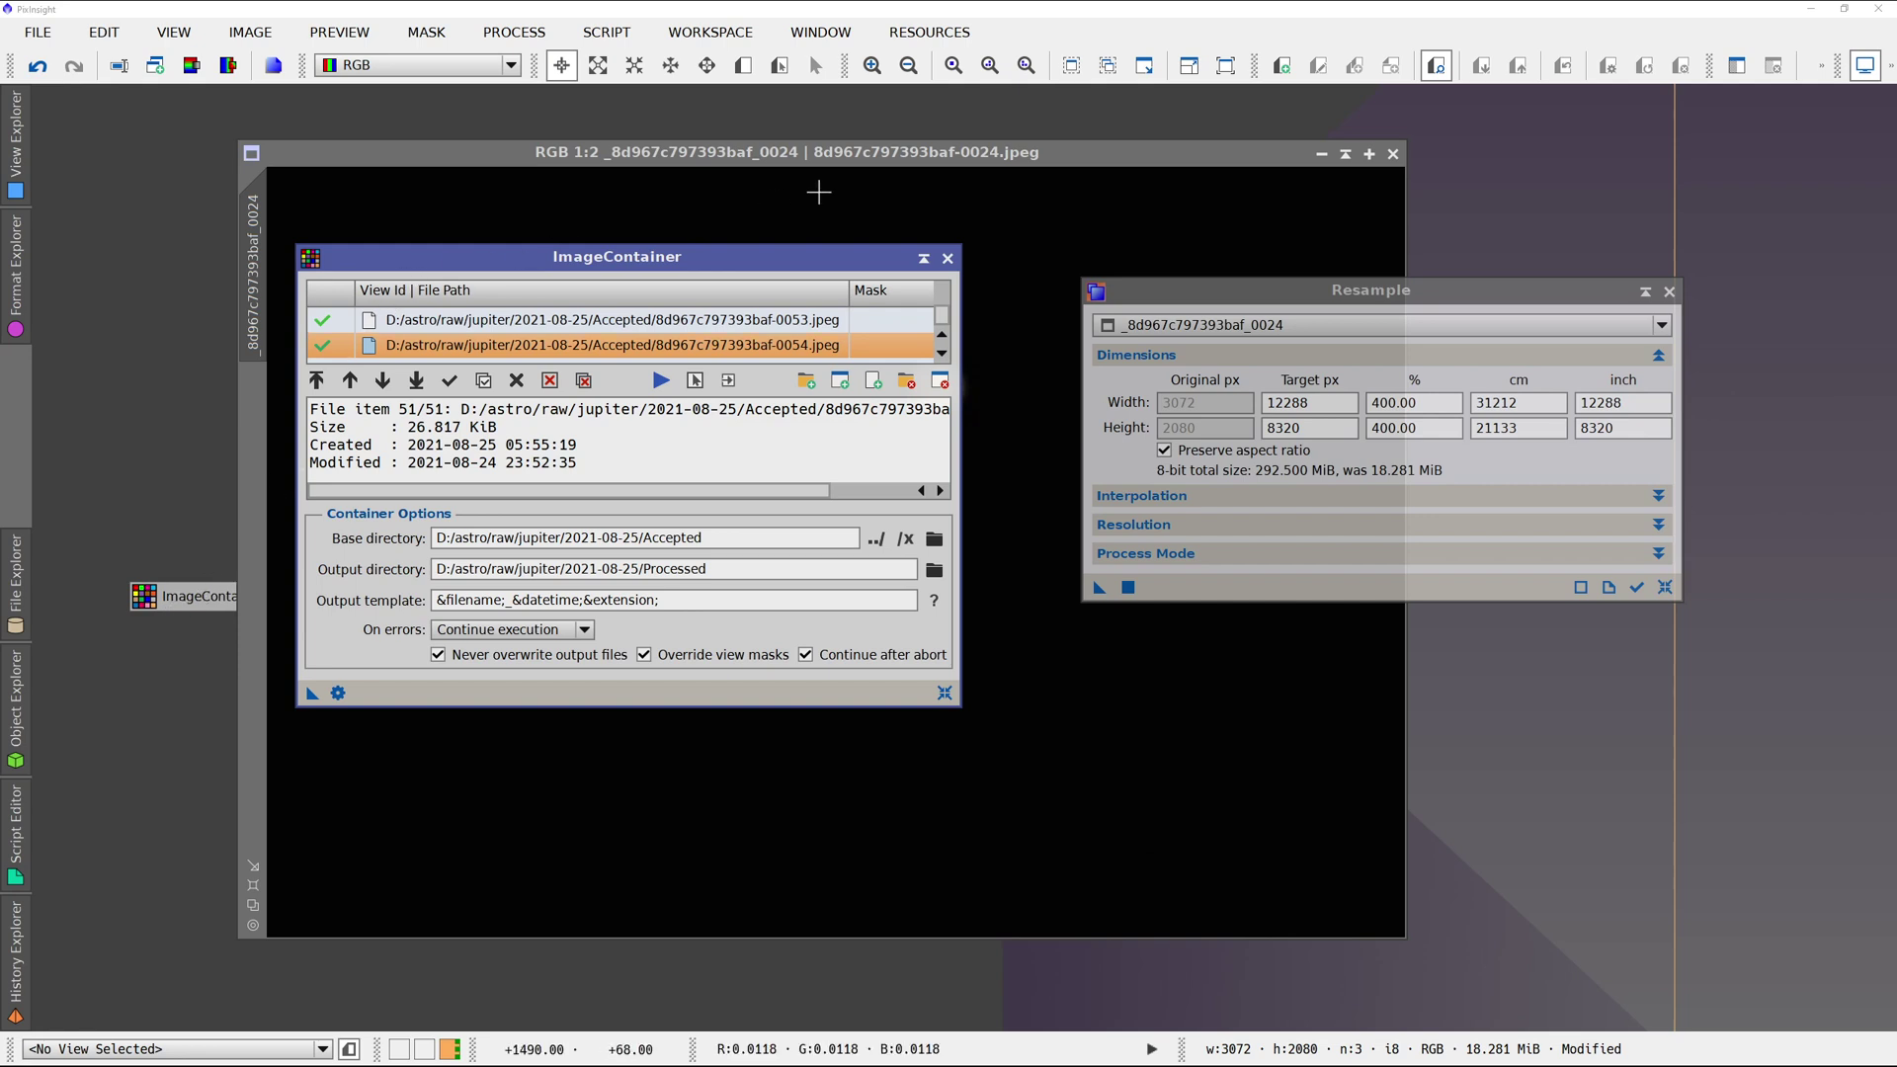
click(947, 259)
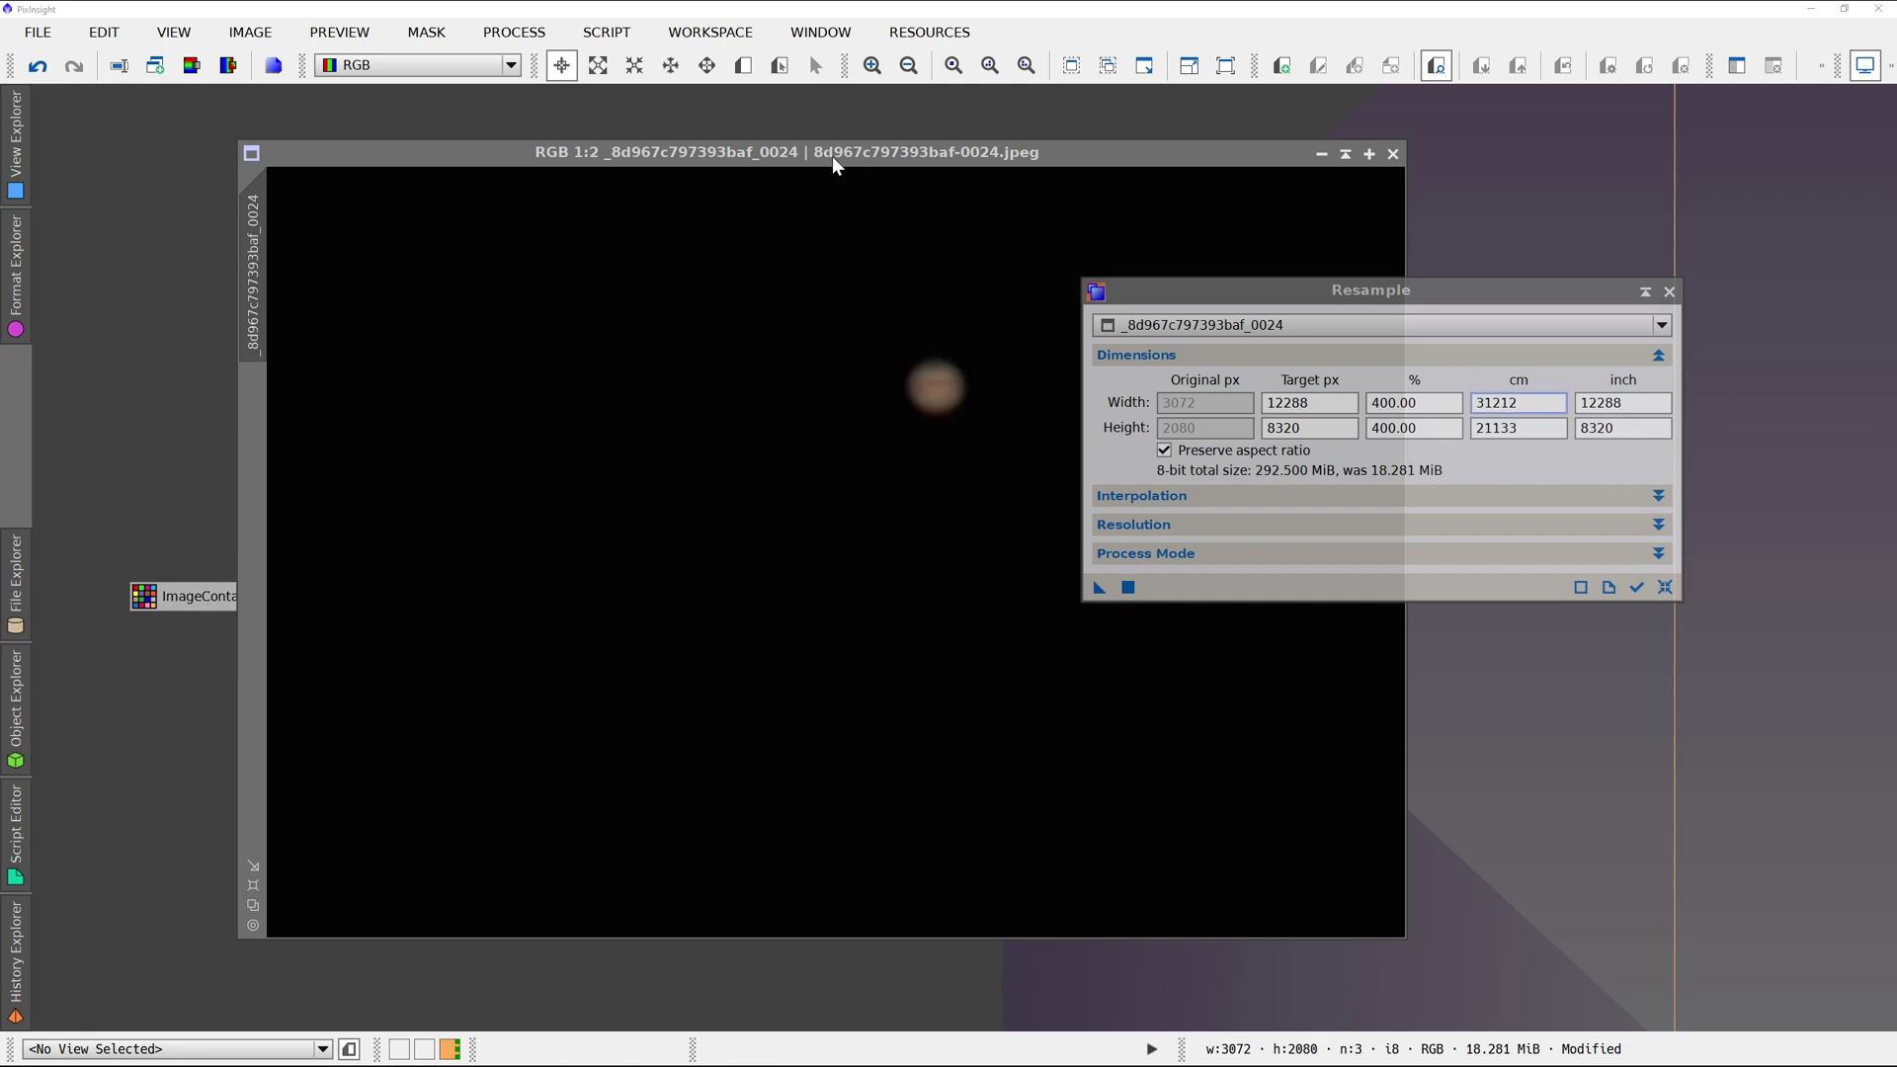
drag(832, 156, 966, 151)
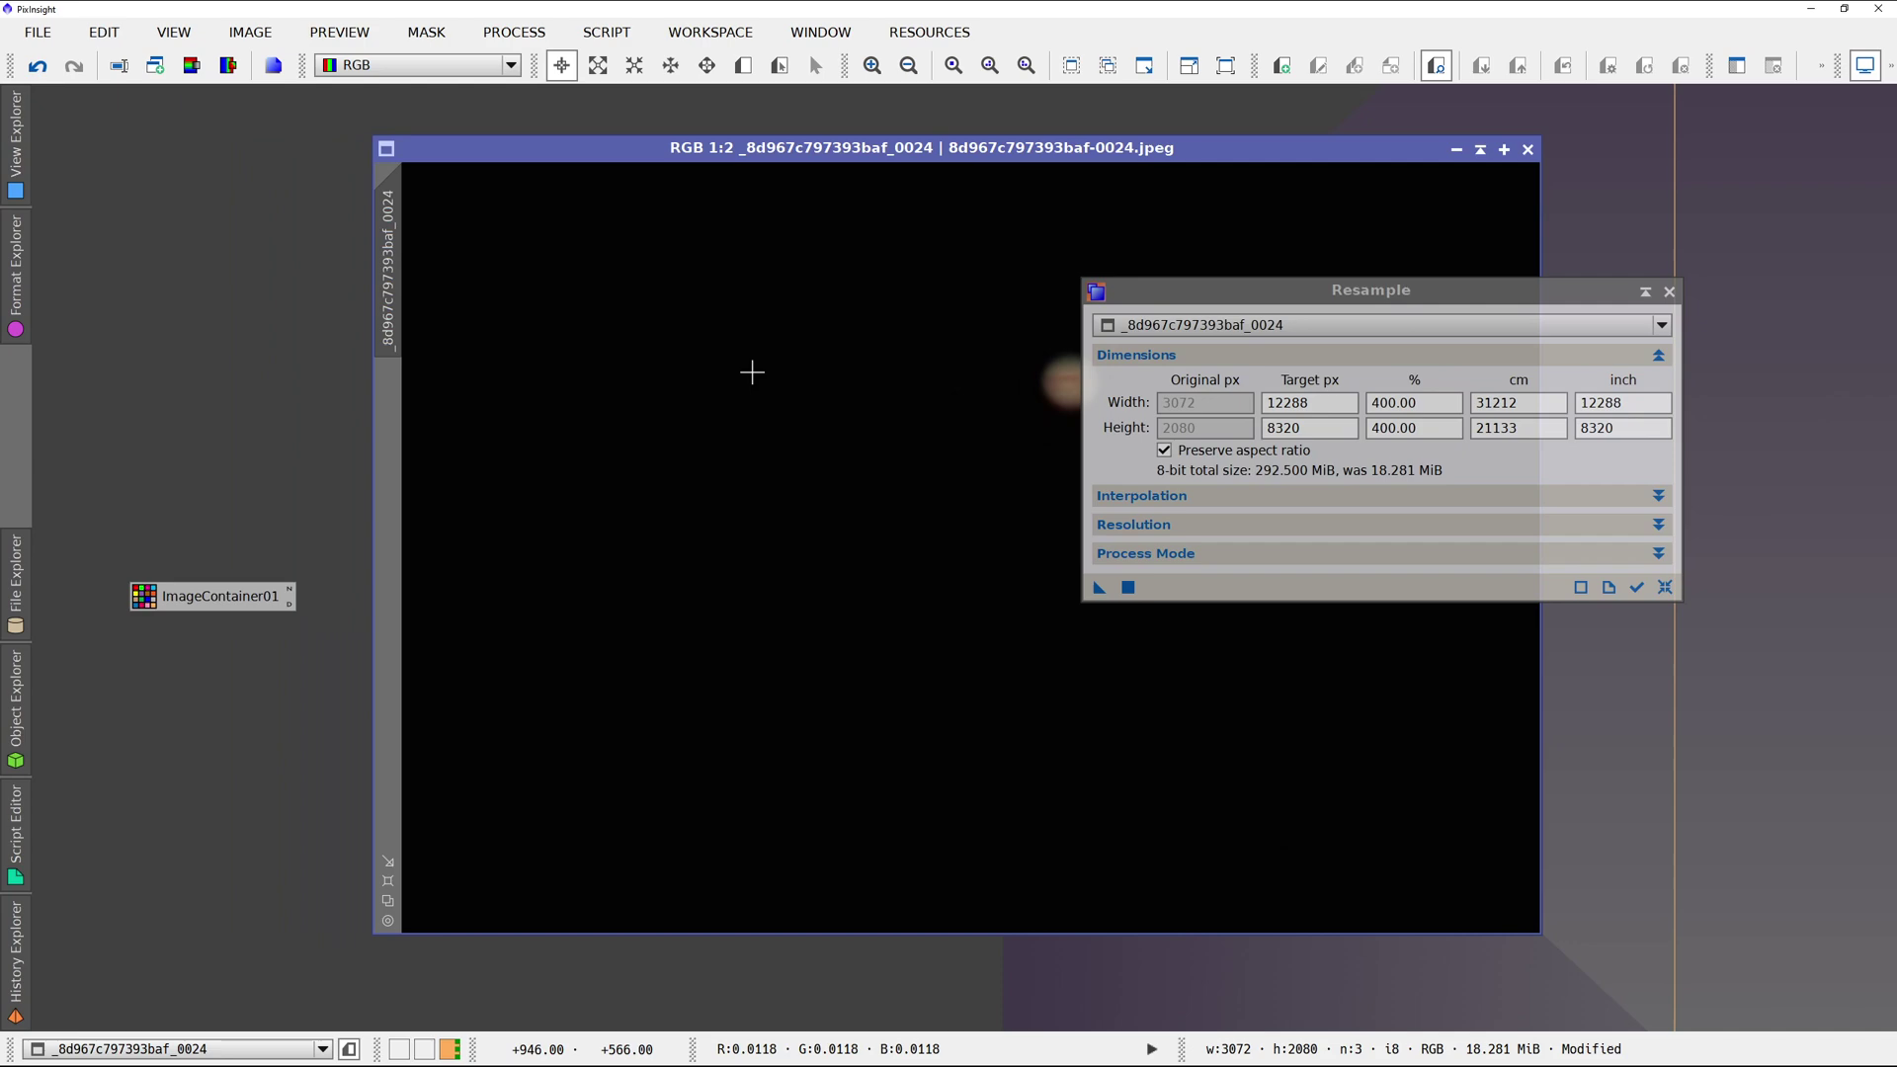
click(553, 38)
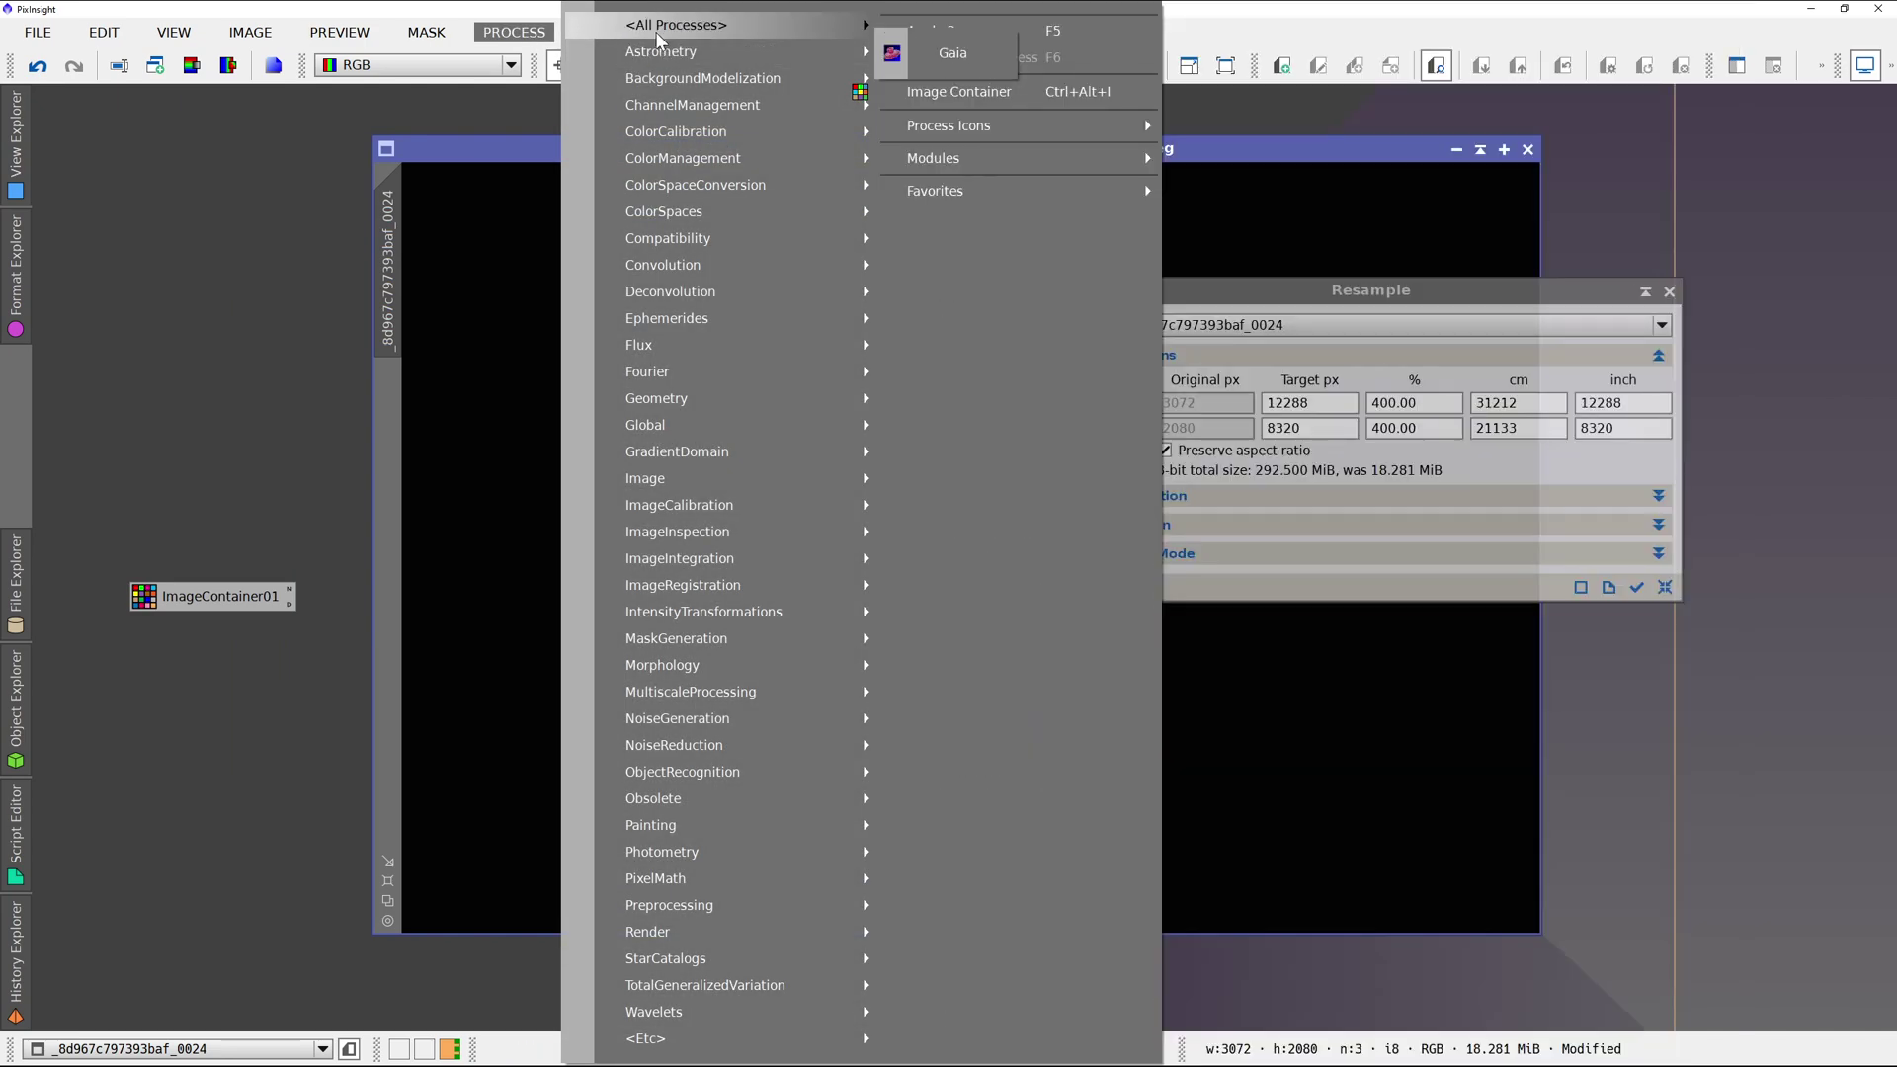
mouse_move(660, 38)
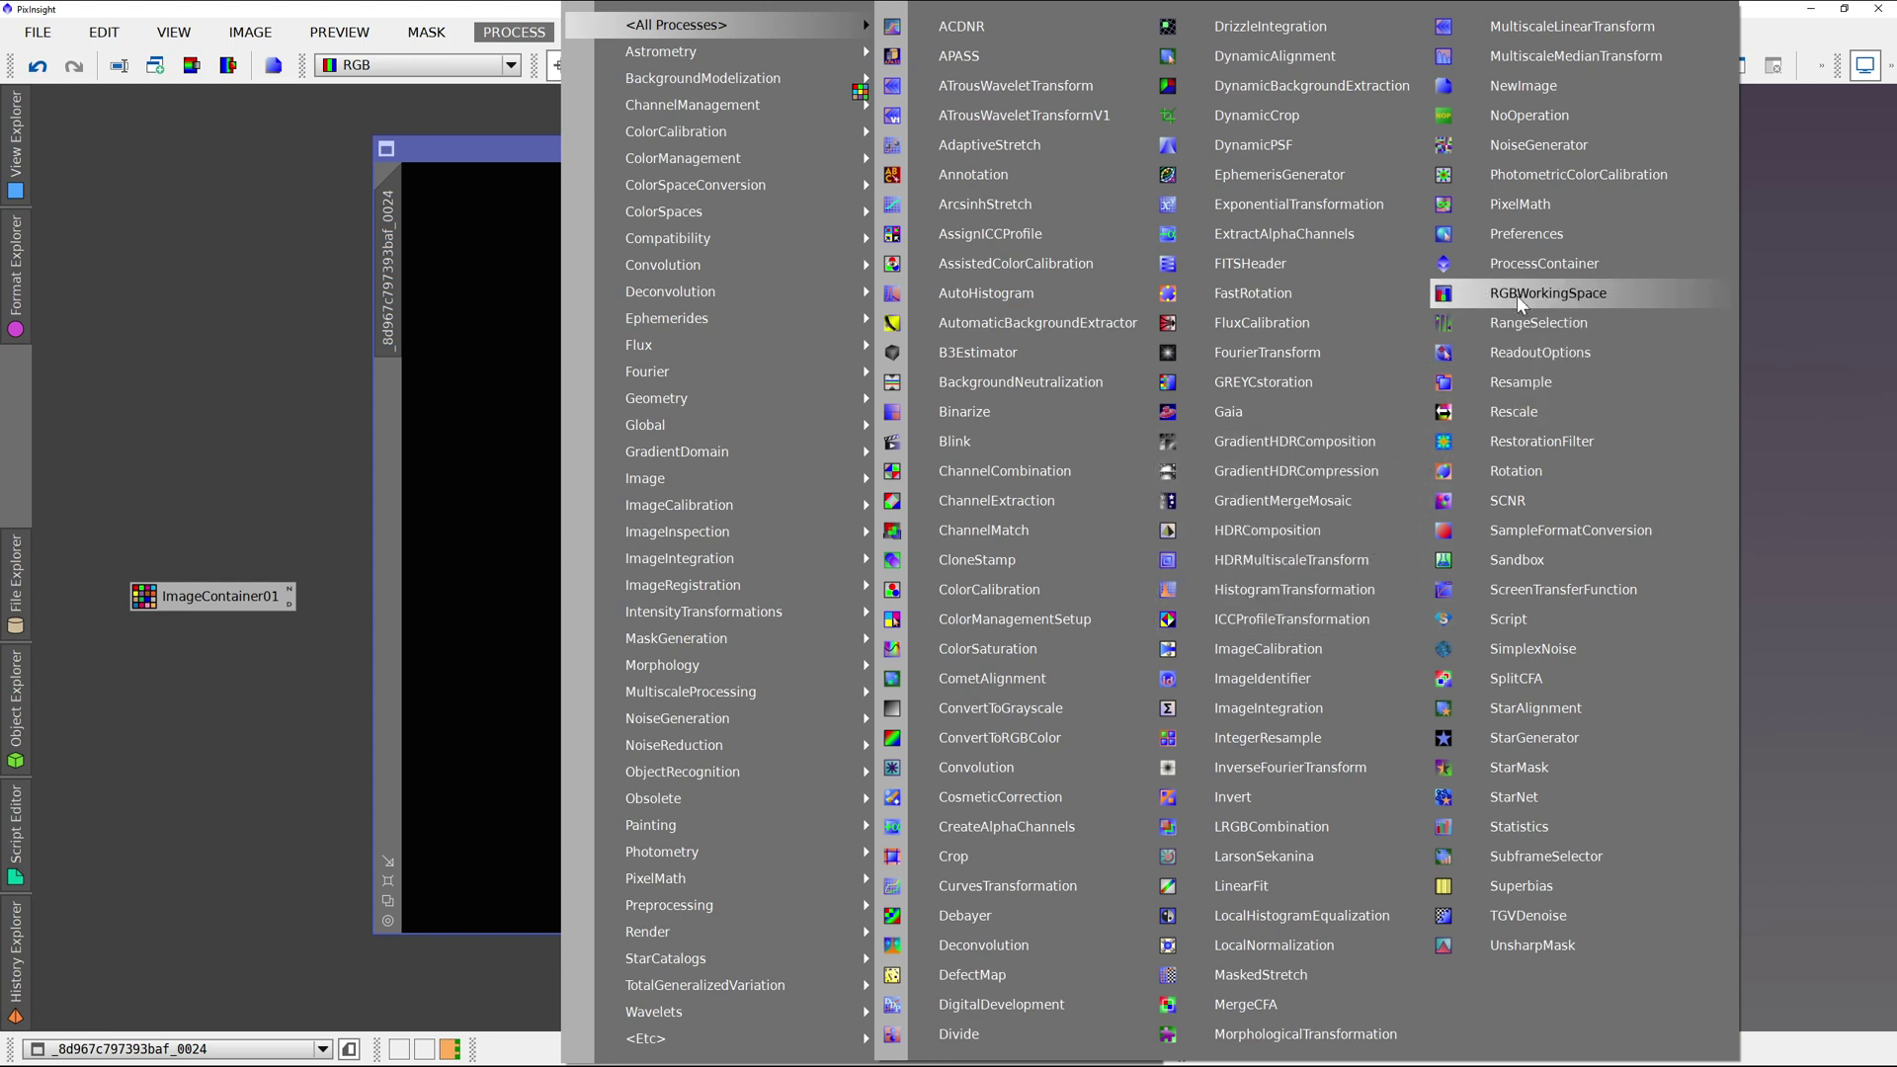
click(1521, 382)
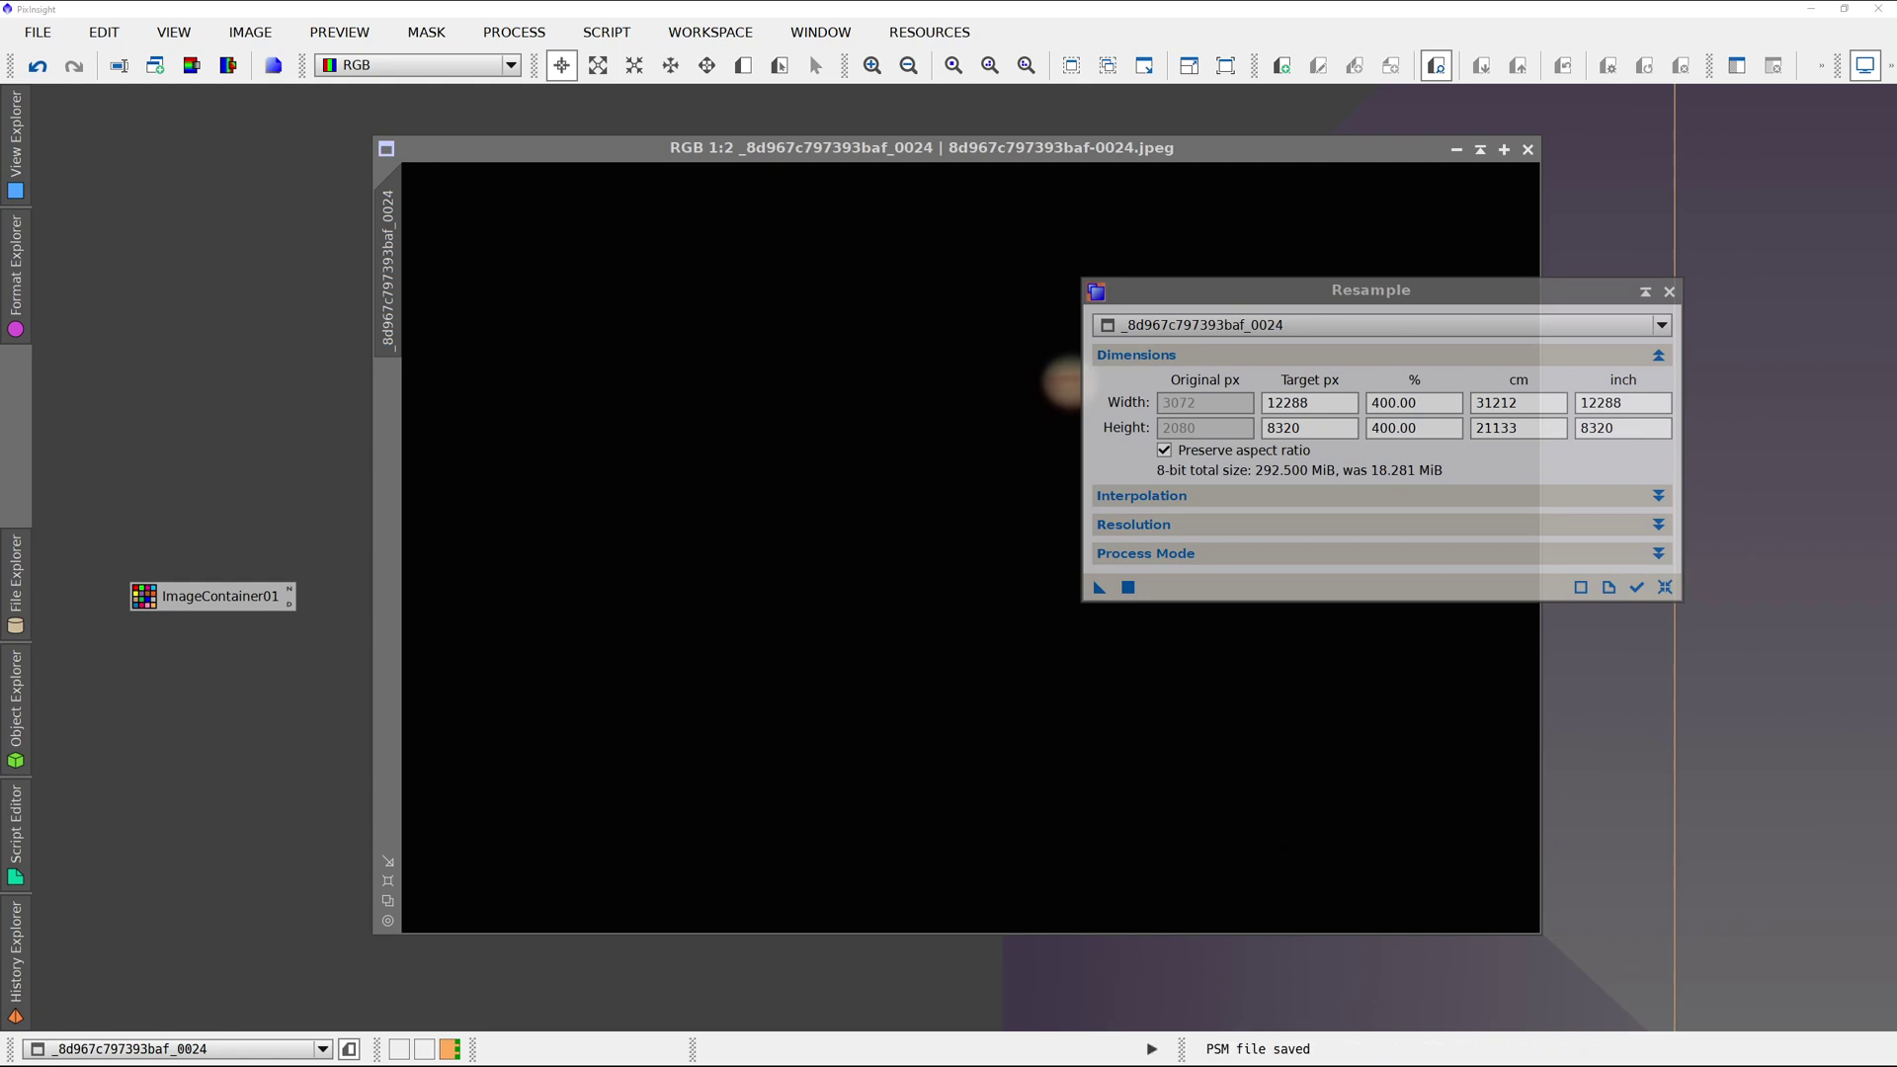
drag(840, 457, 926, 347)
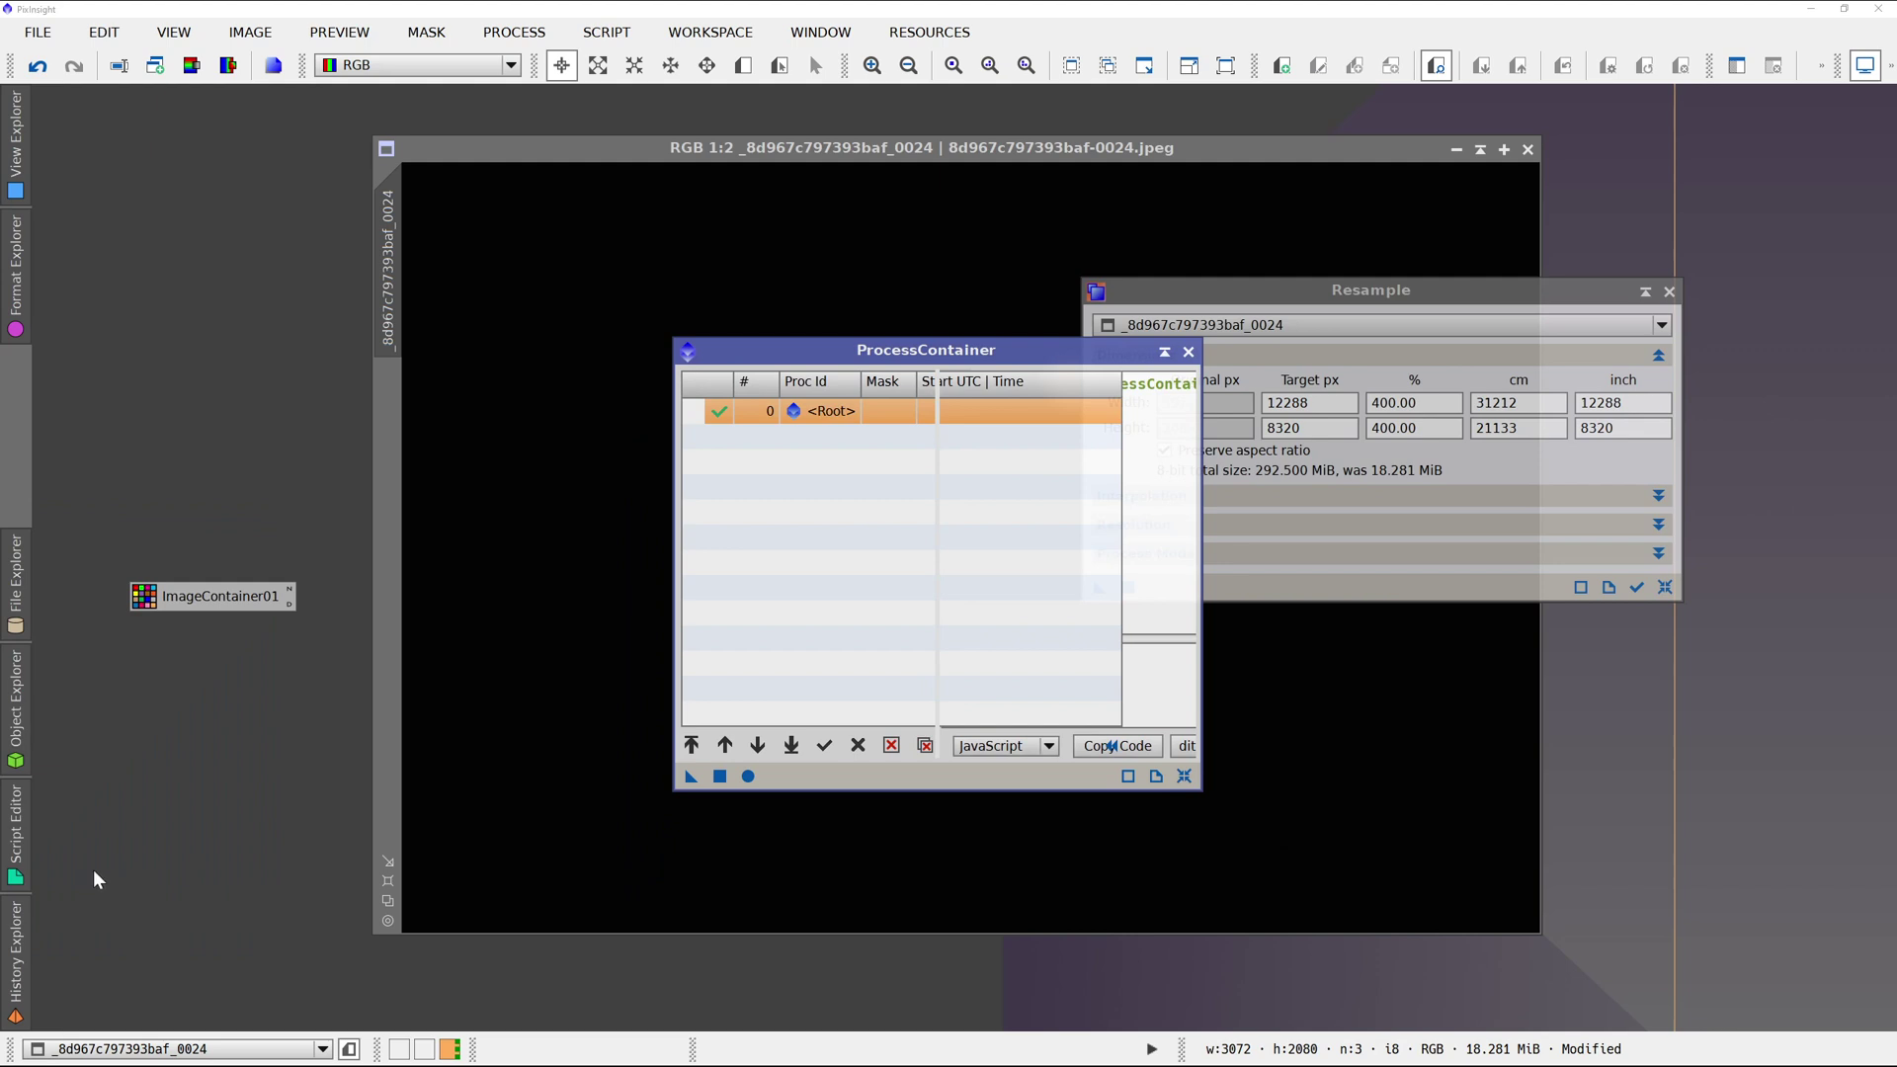
Add frame 0024's Resample history step to the ProcessContainer and run it on ImageContainer01's 51 frames.
click(15, 939)
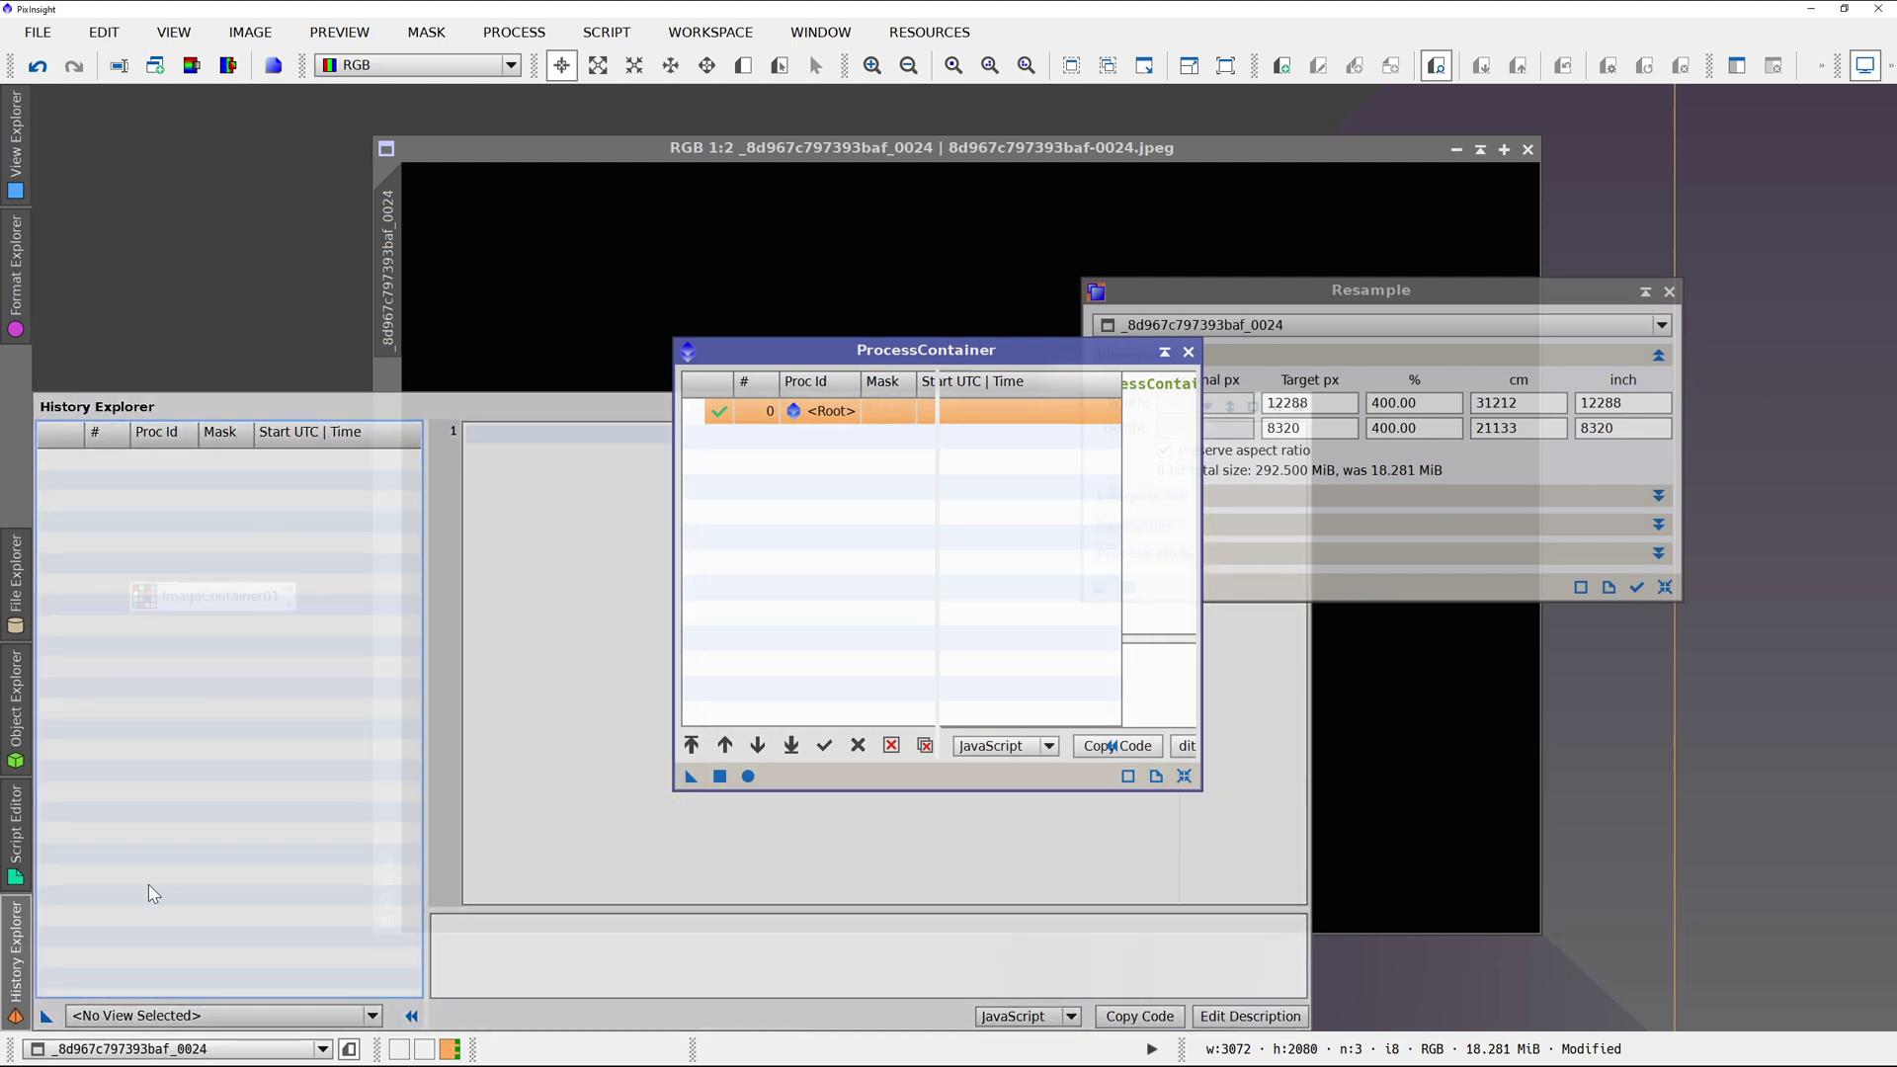
click(201, 1016)
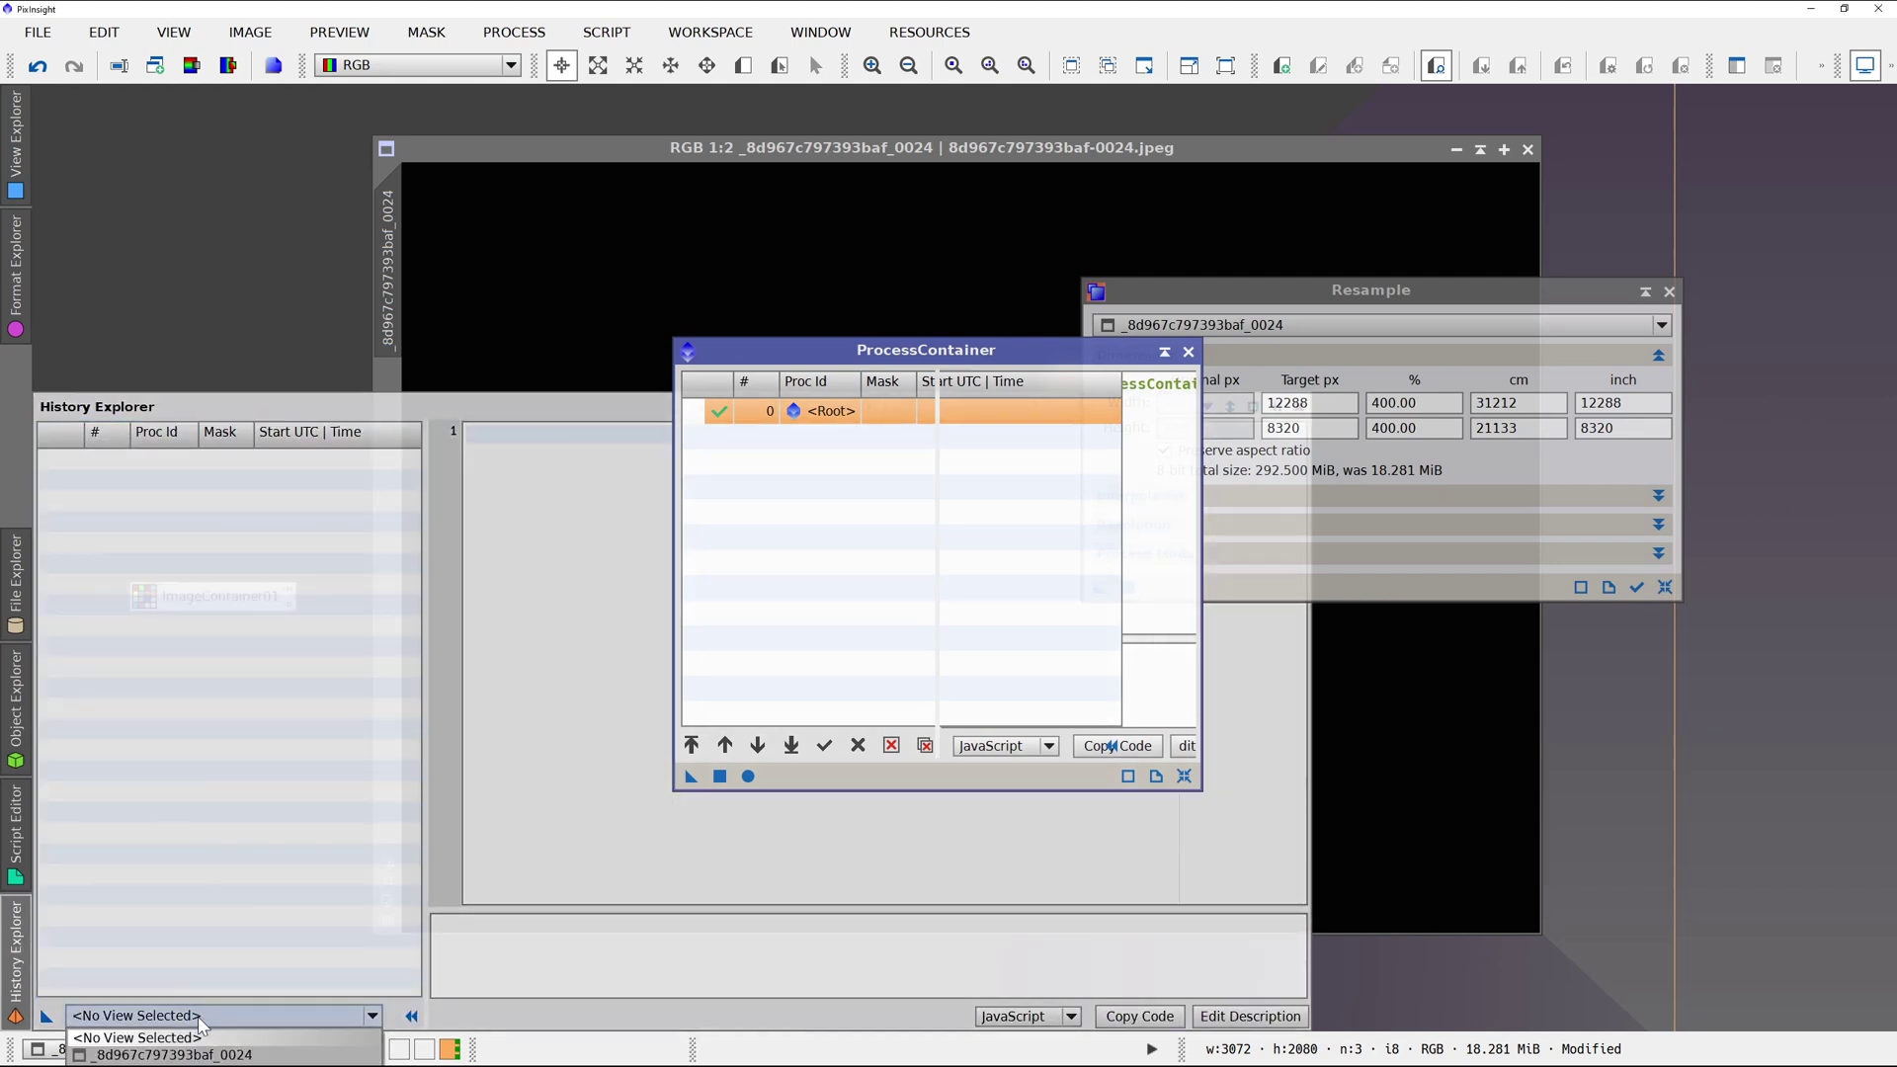
click(168, 1054)
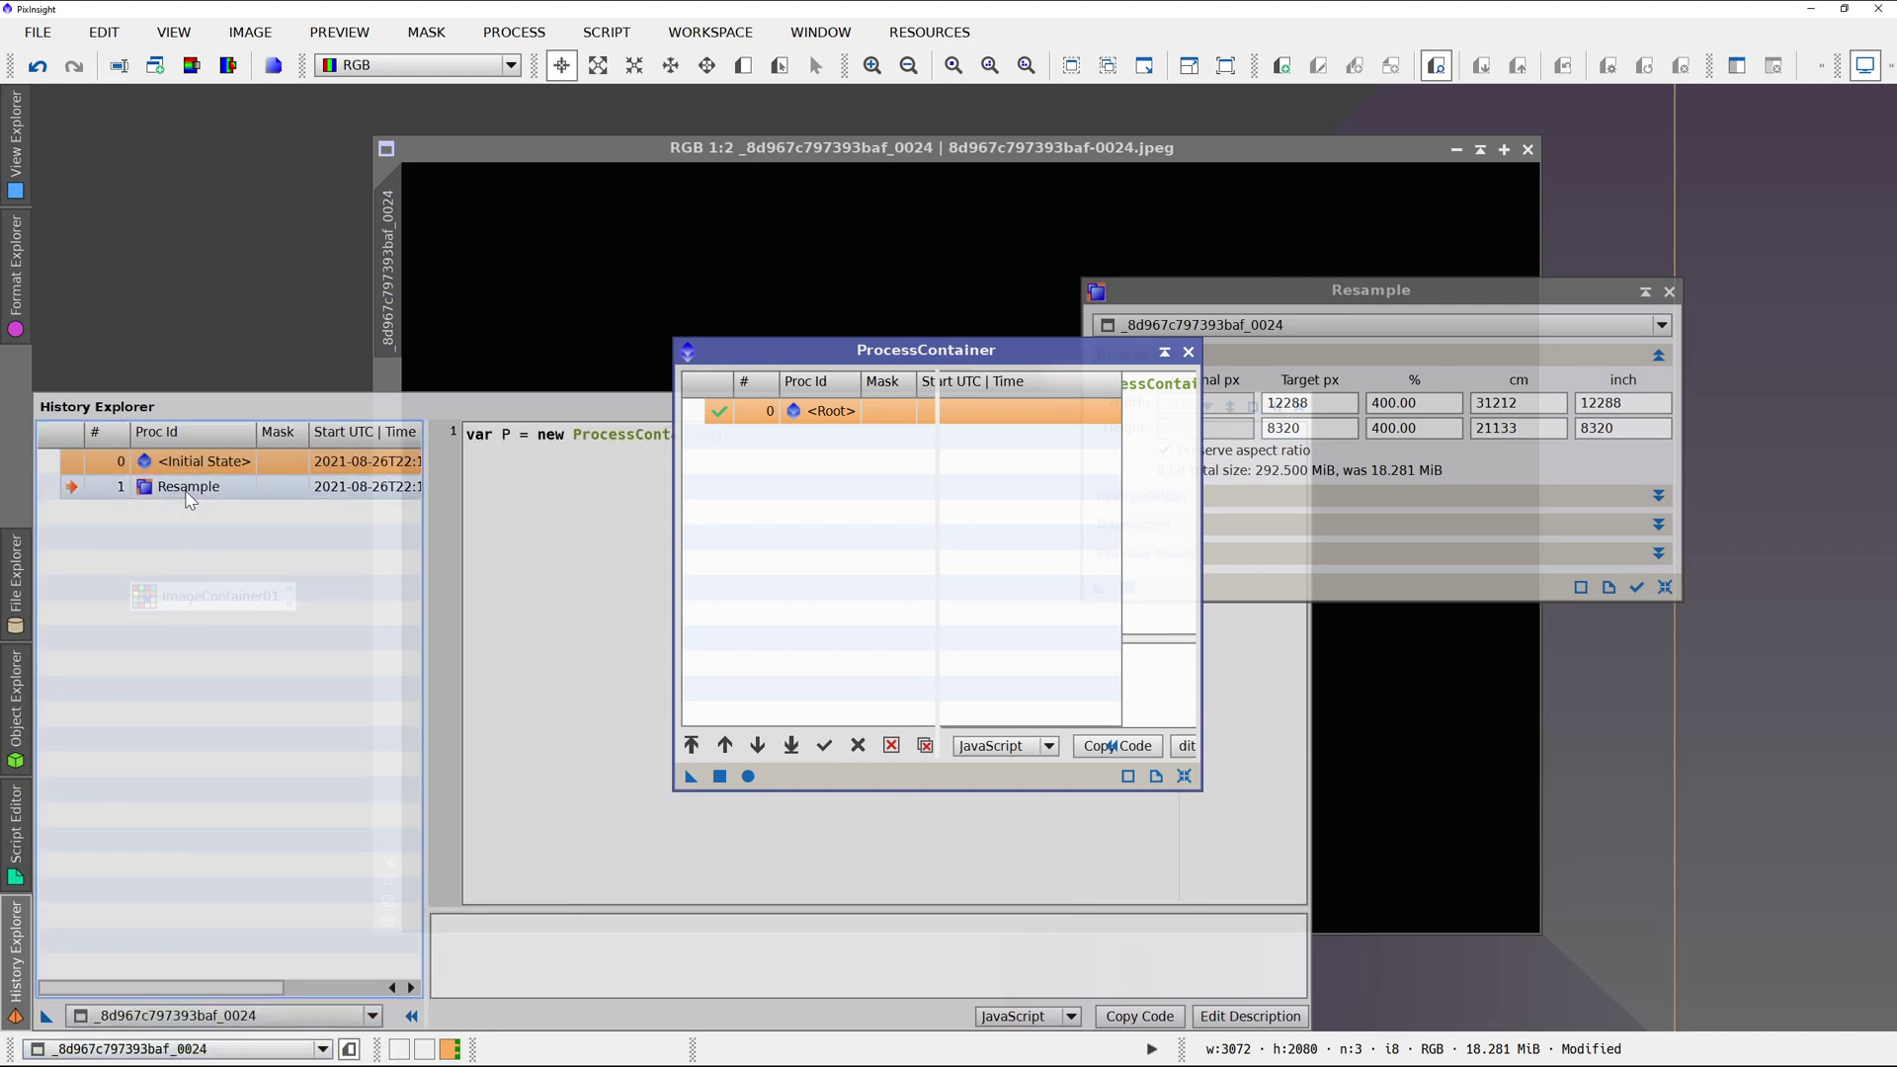
drag(189, 499, 808, 484)
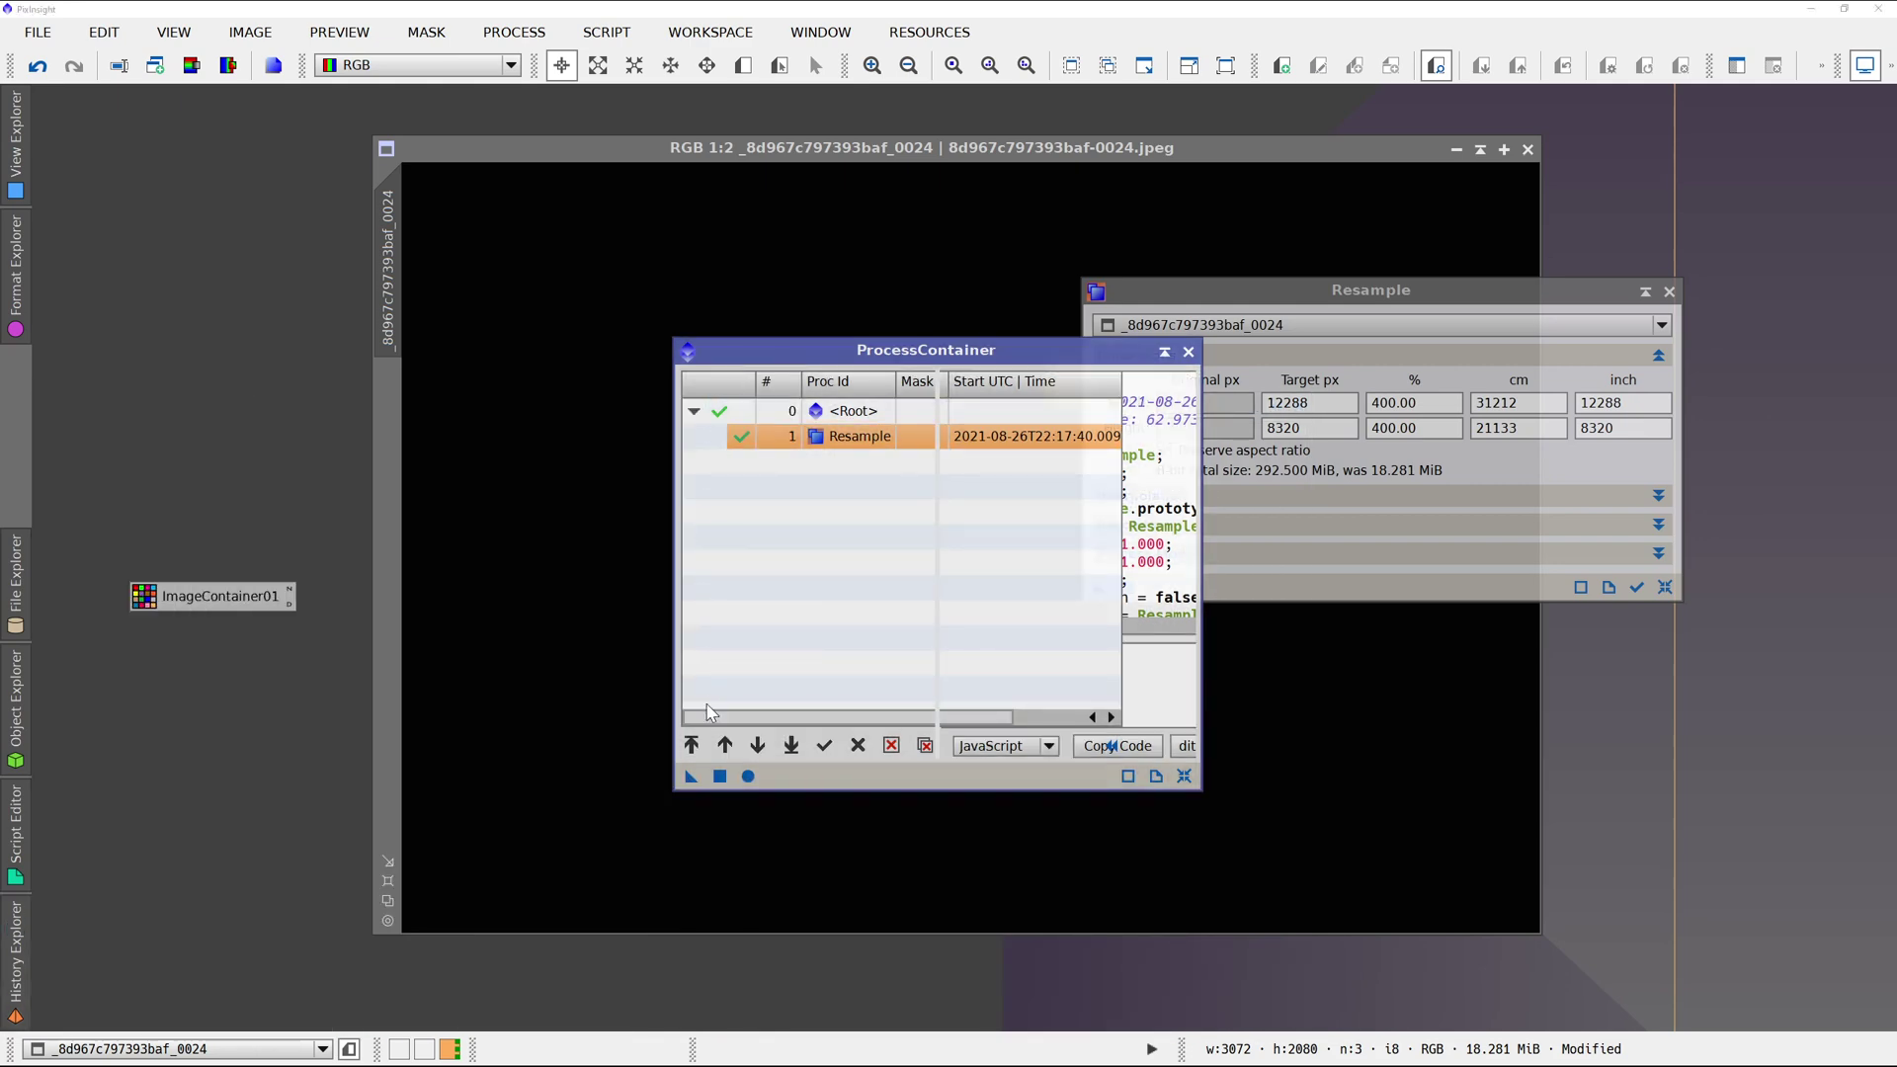
drag(692, 780, 255, 594)
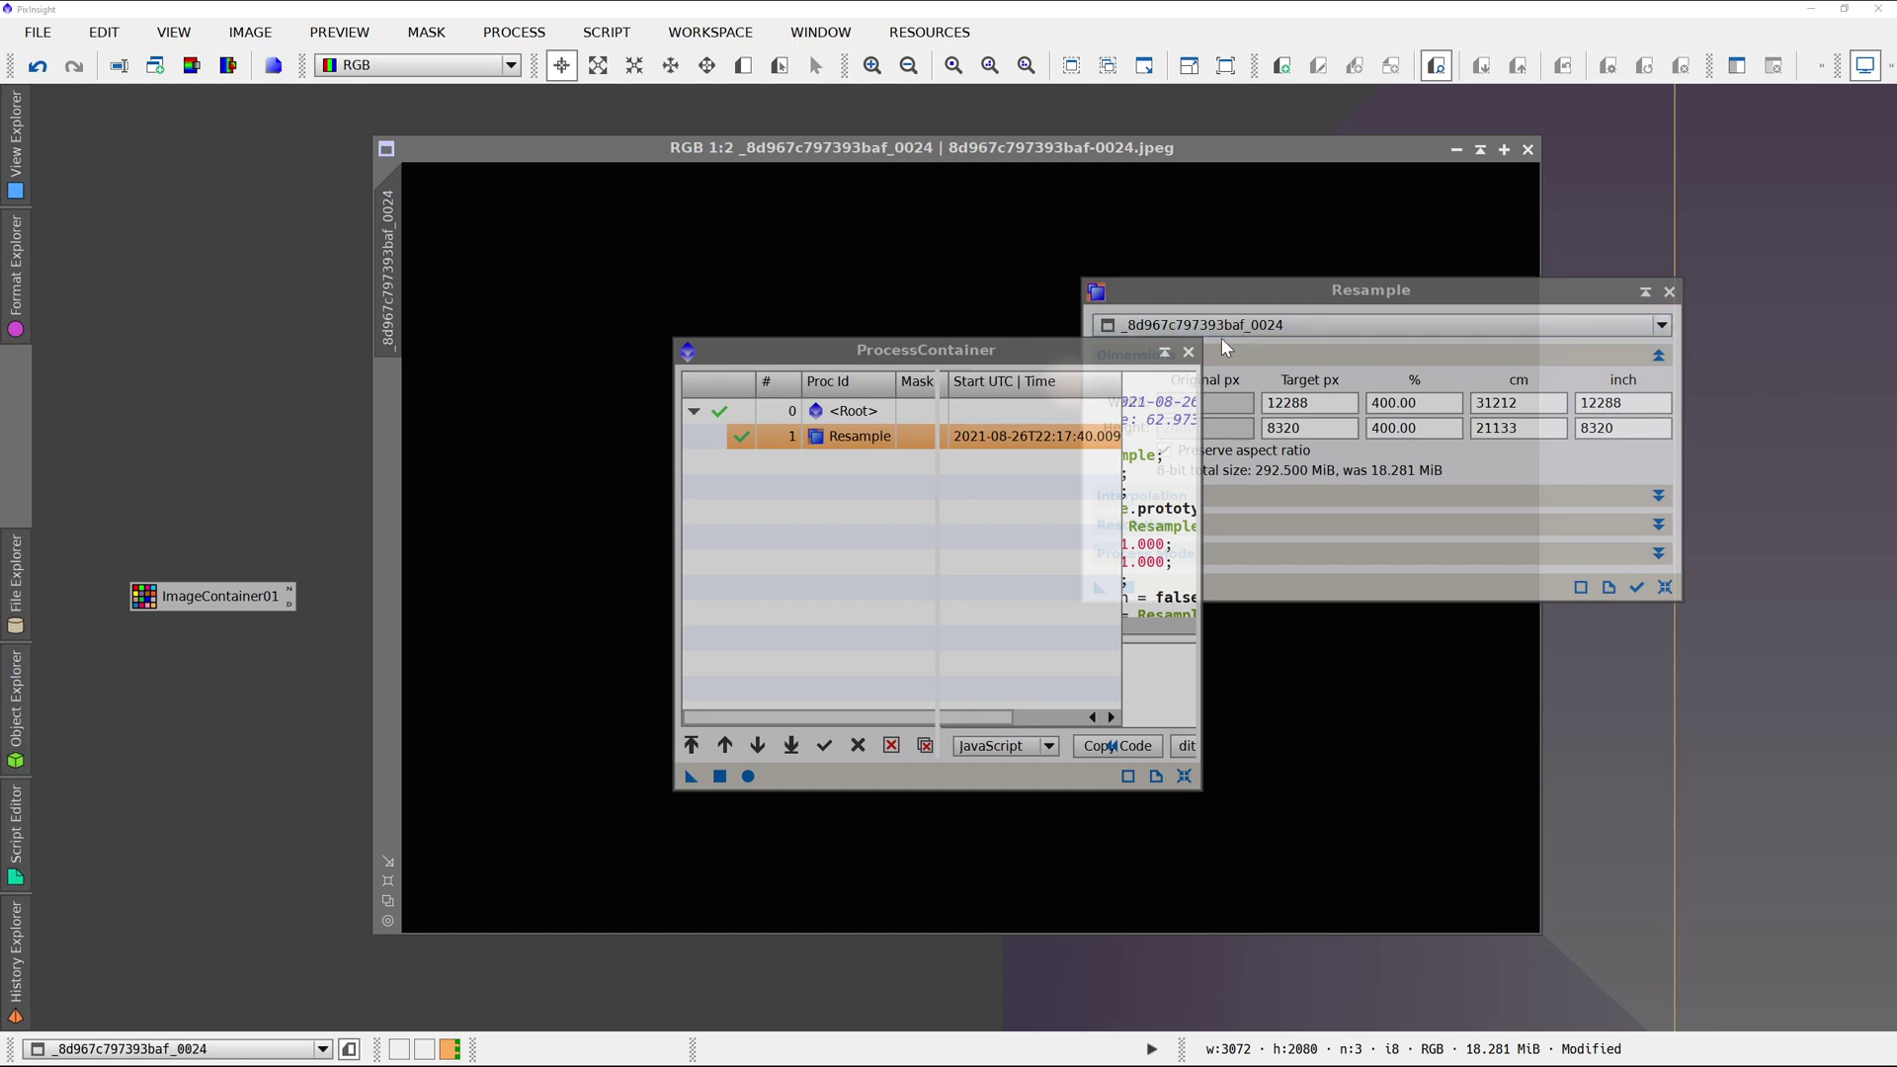
Close ProcessContainer, Resample and the frame 0024 window unsaved, then bring up Script > Utilities.
click(1189, 353)
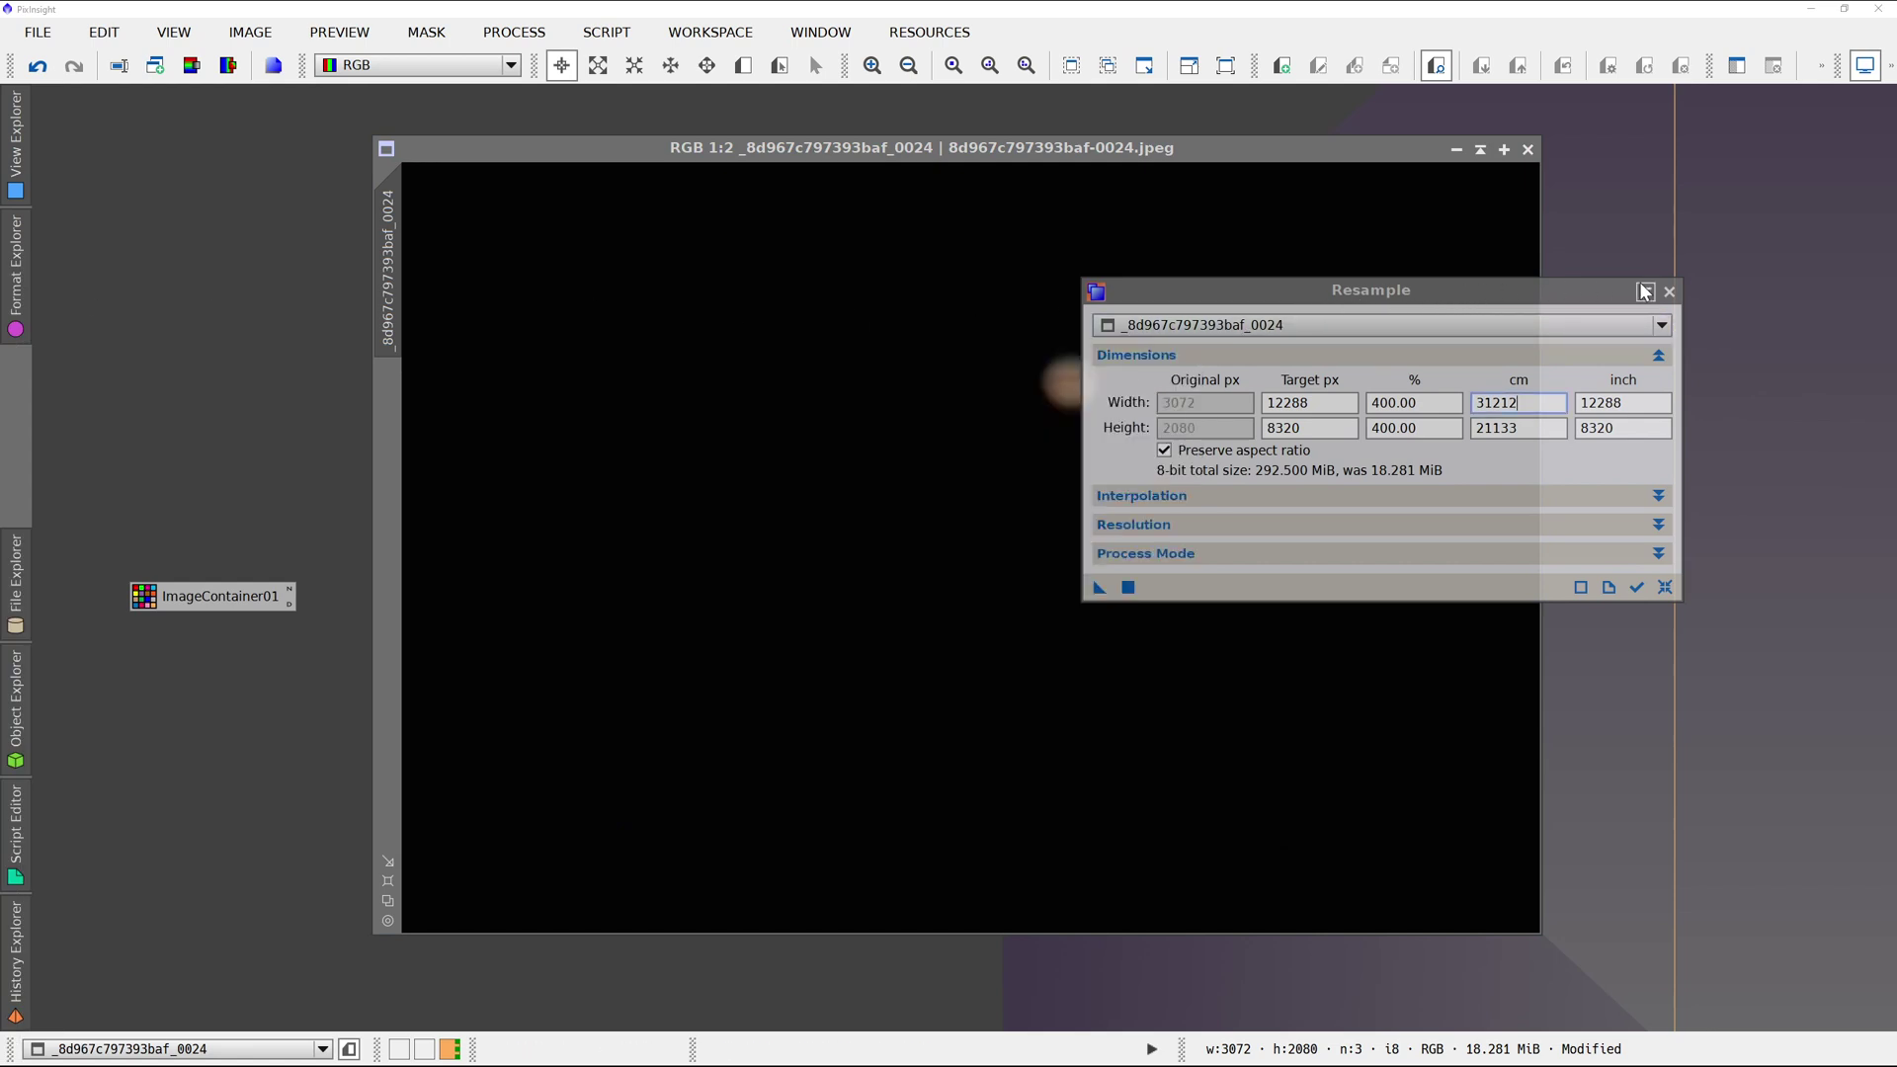
click(1669, 293)
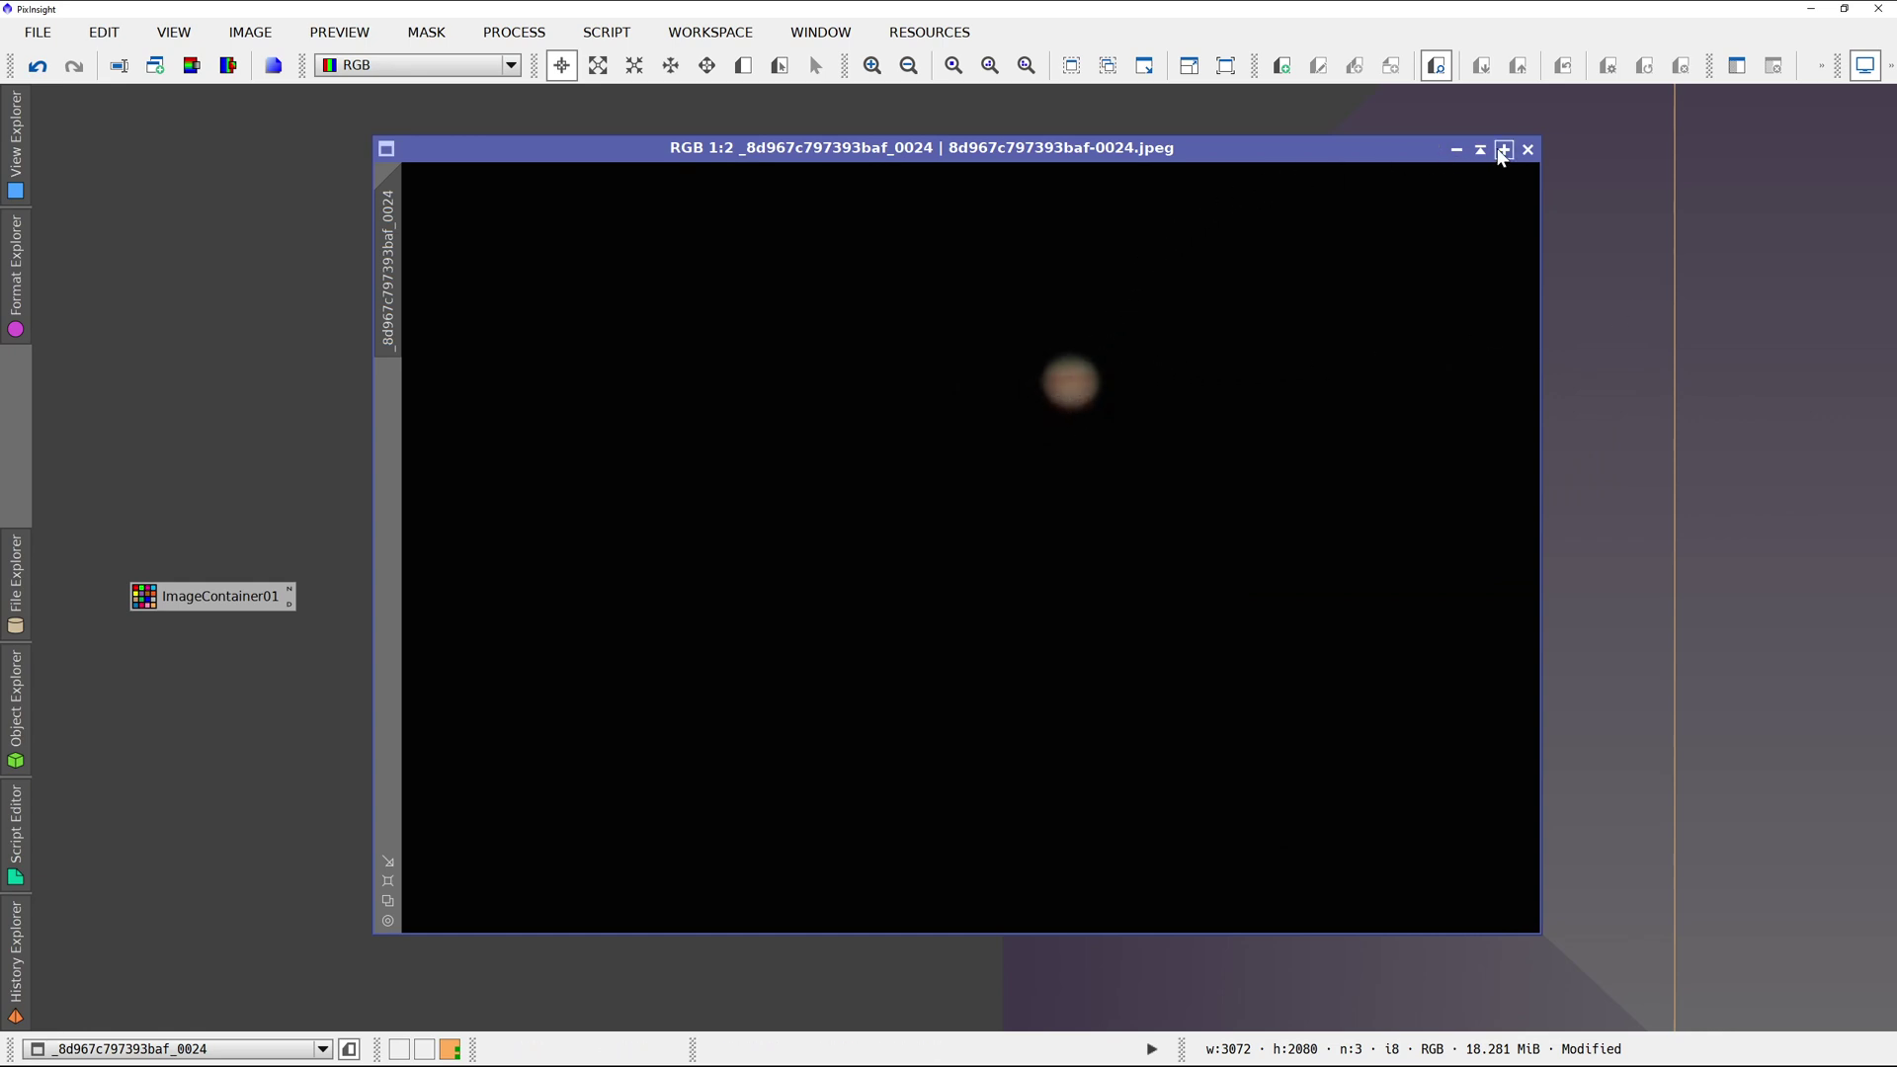
click(1528, 149)
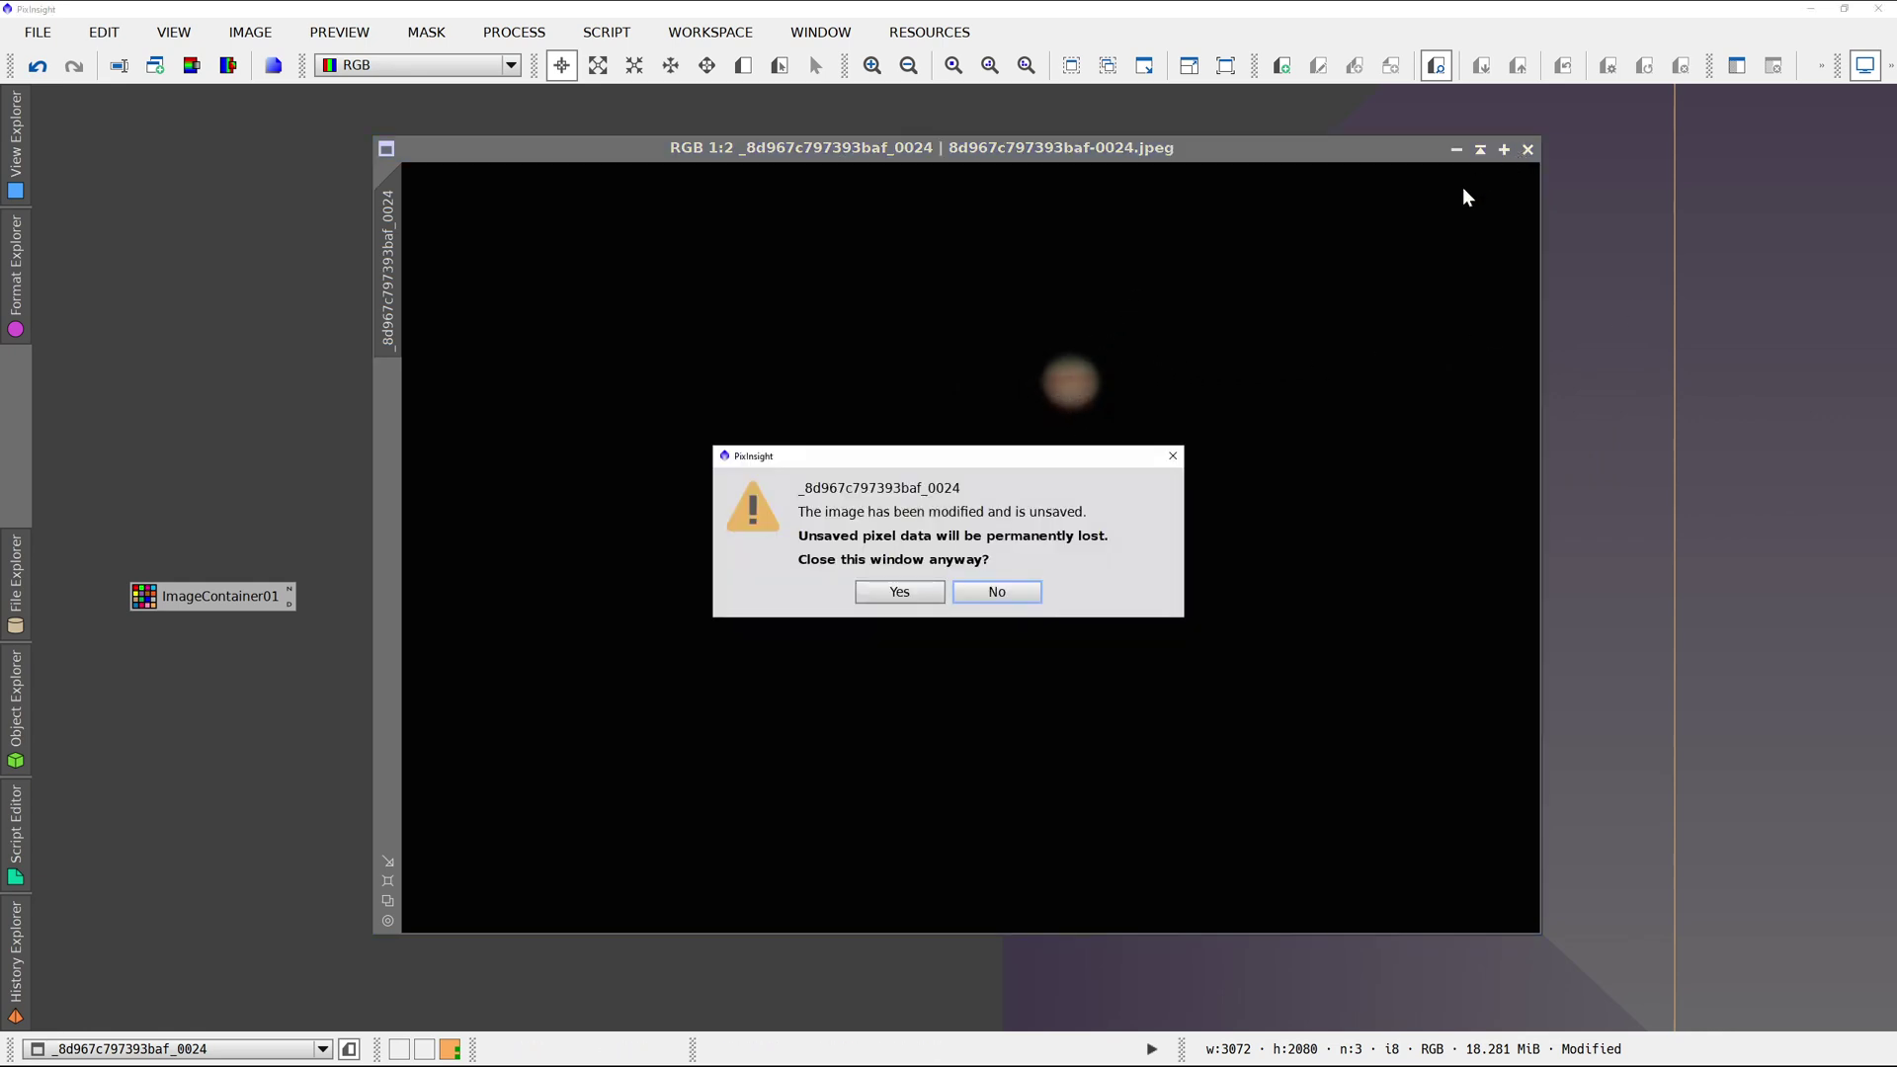
click(925, 591)
click(606, 31)
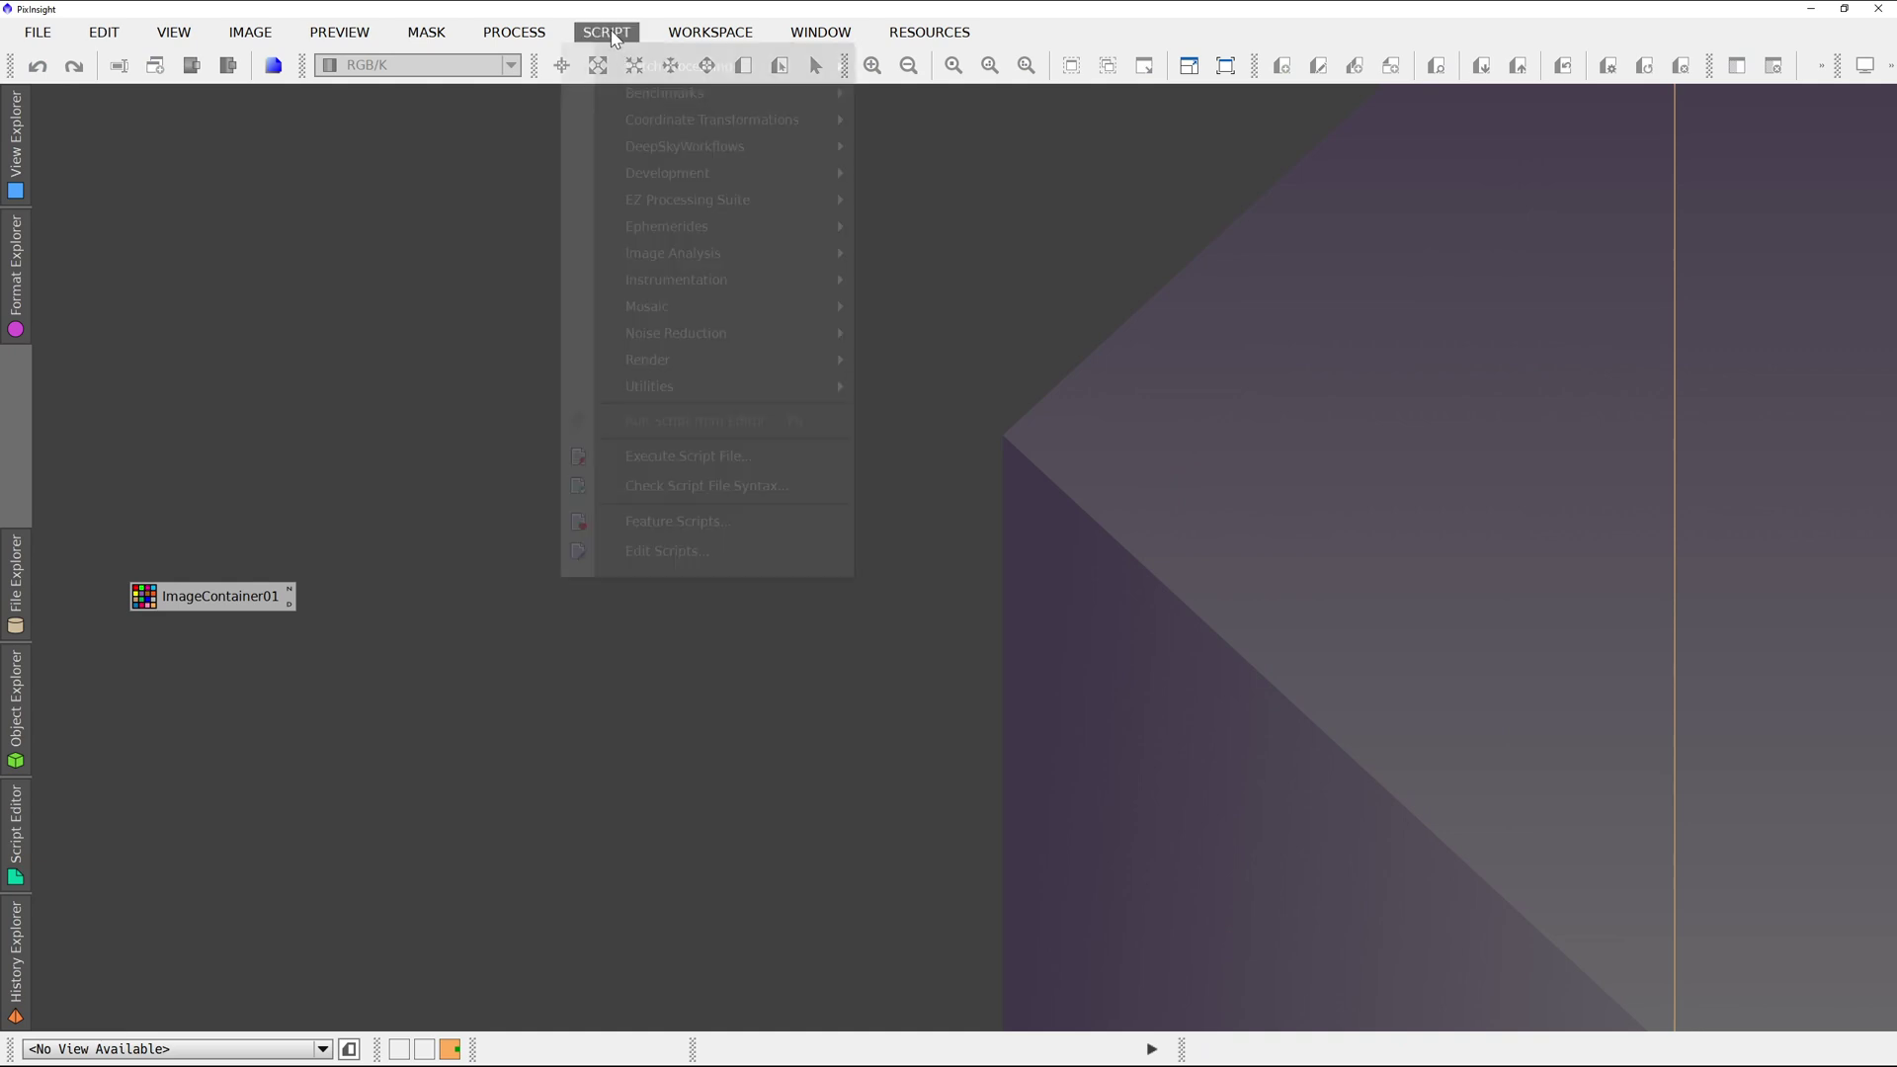
mouse_move(755, 388)
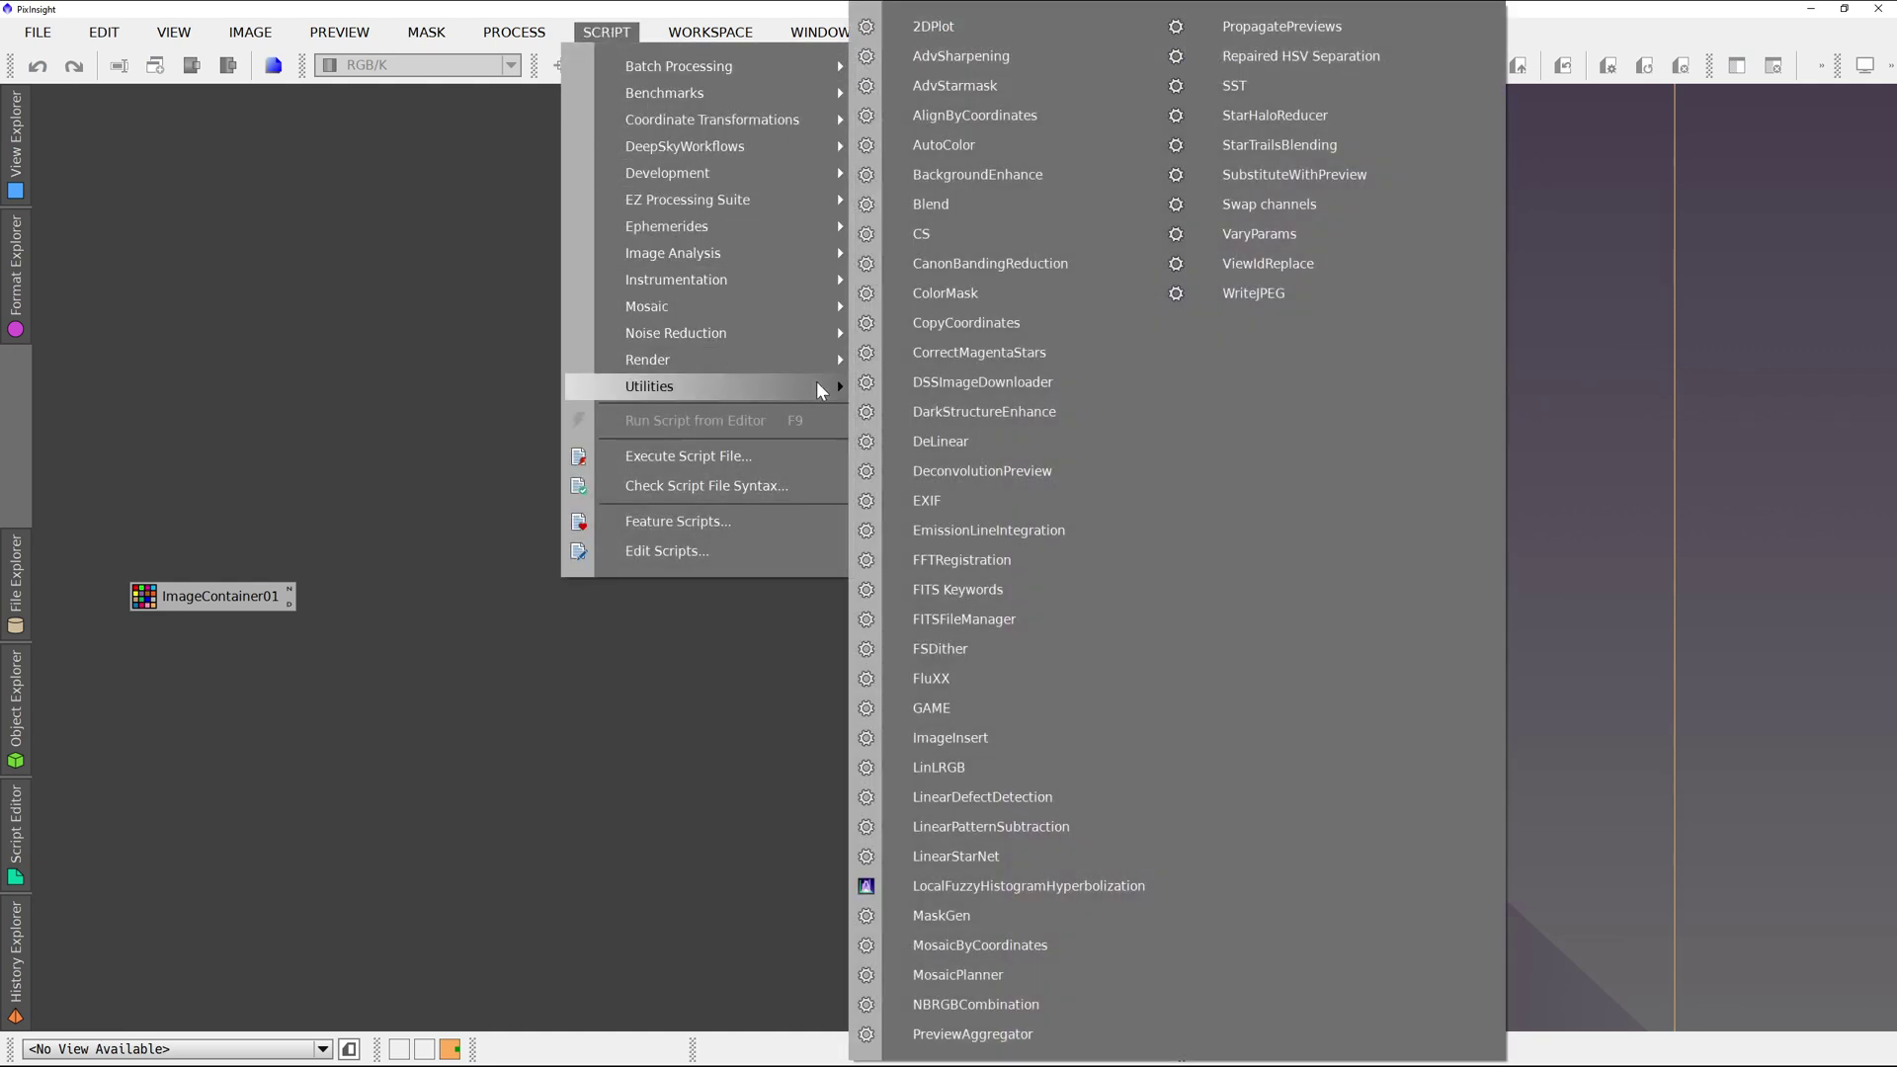
Launch the FFTRegistration script and choose frame 0024 as the reference image.
click(971, 560)
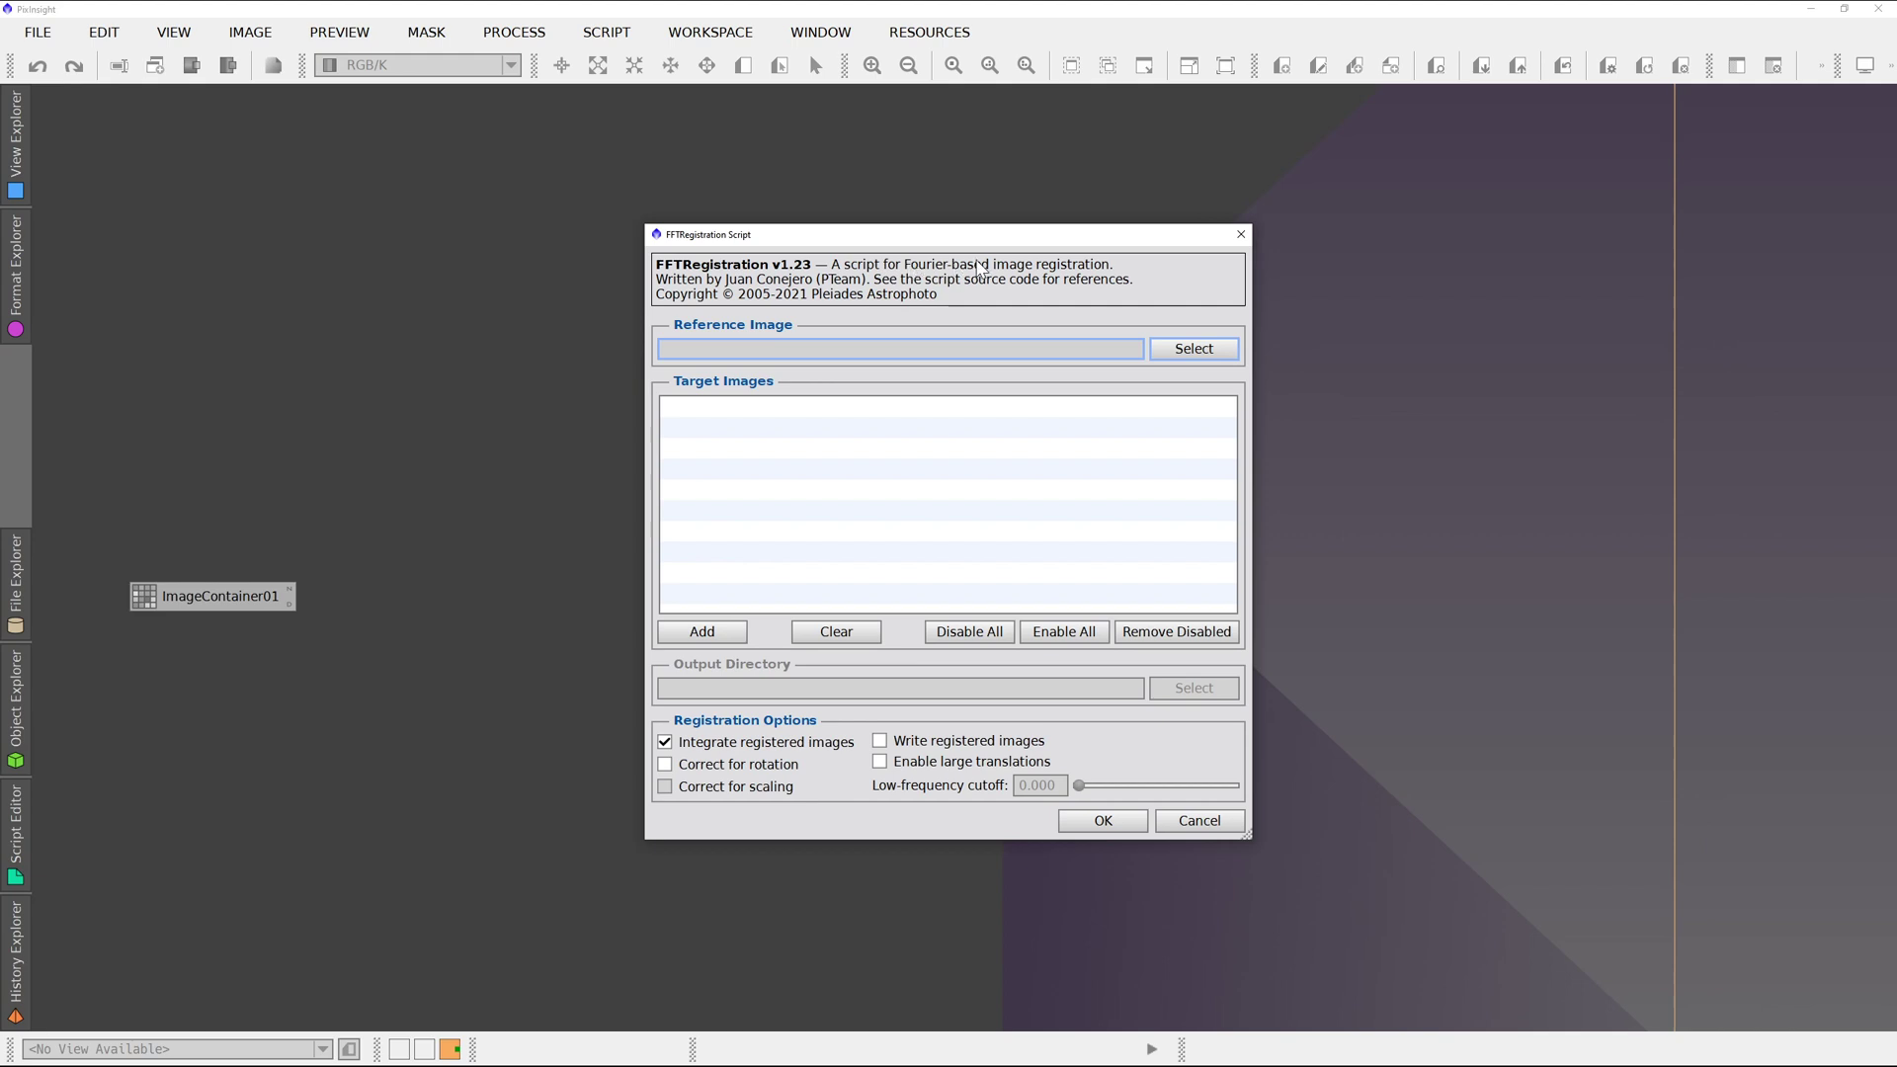
click(1175, 357)
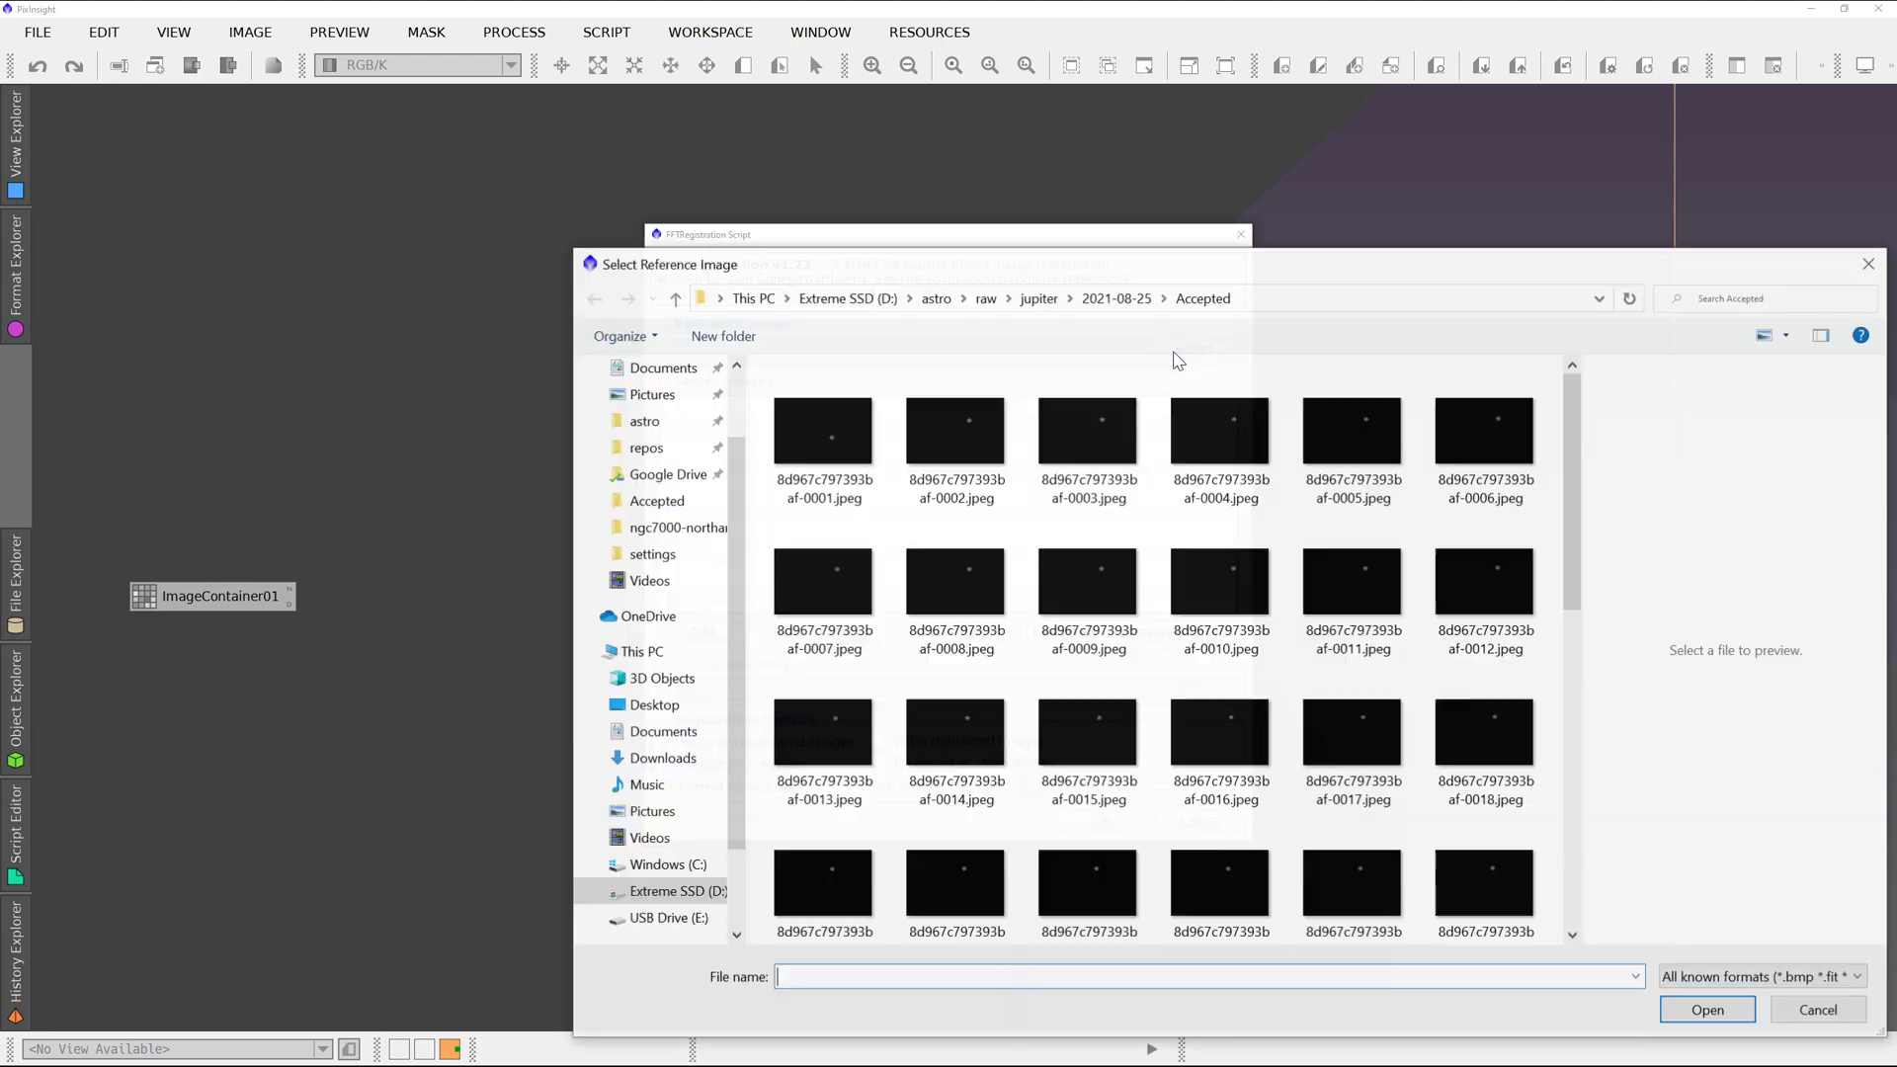
scroll(1176, 593, down, 1)
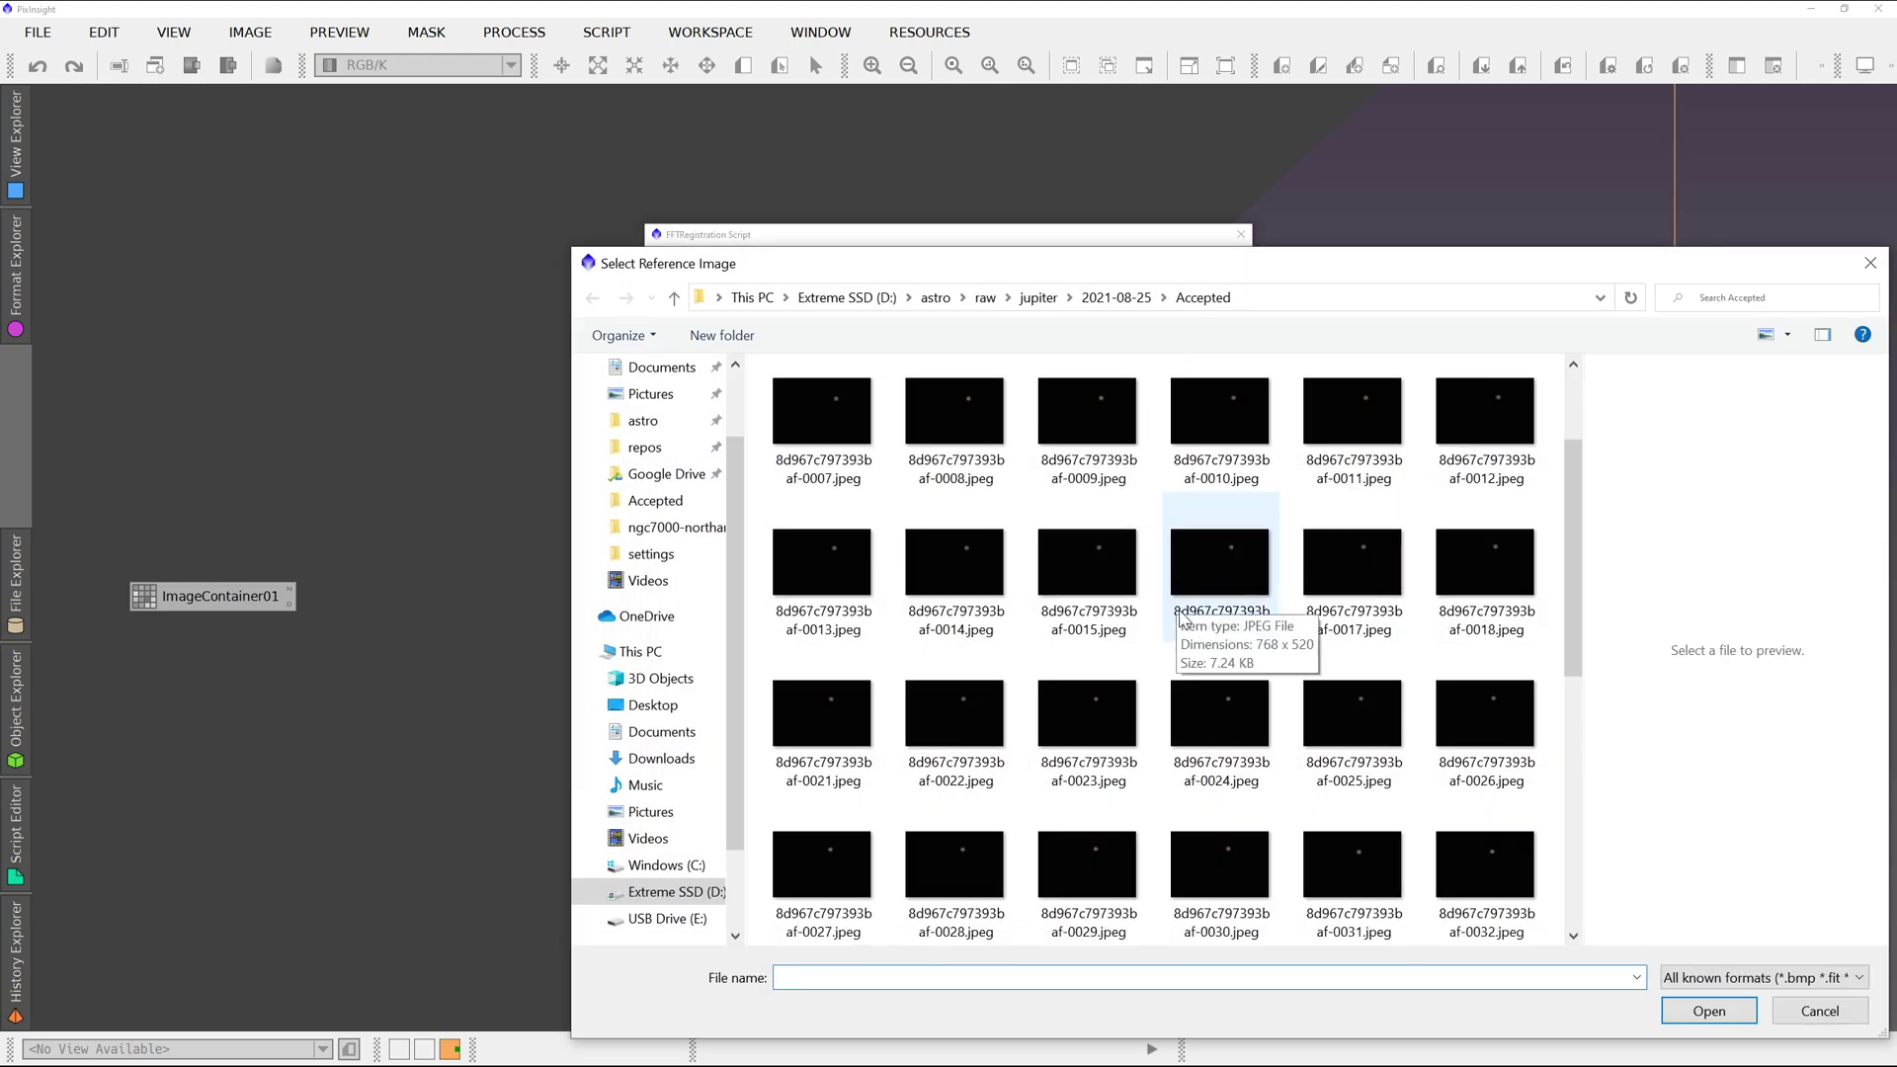
double_click(1211, 722)
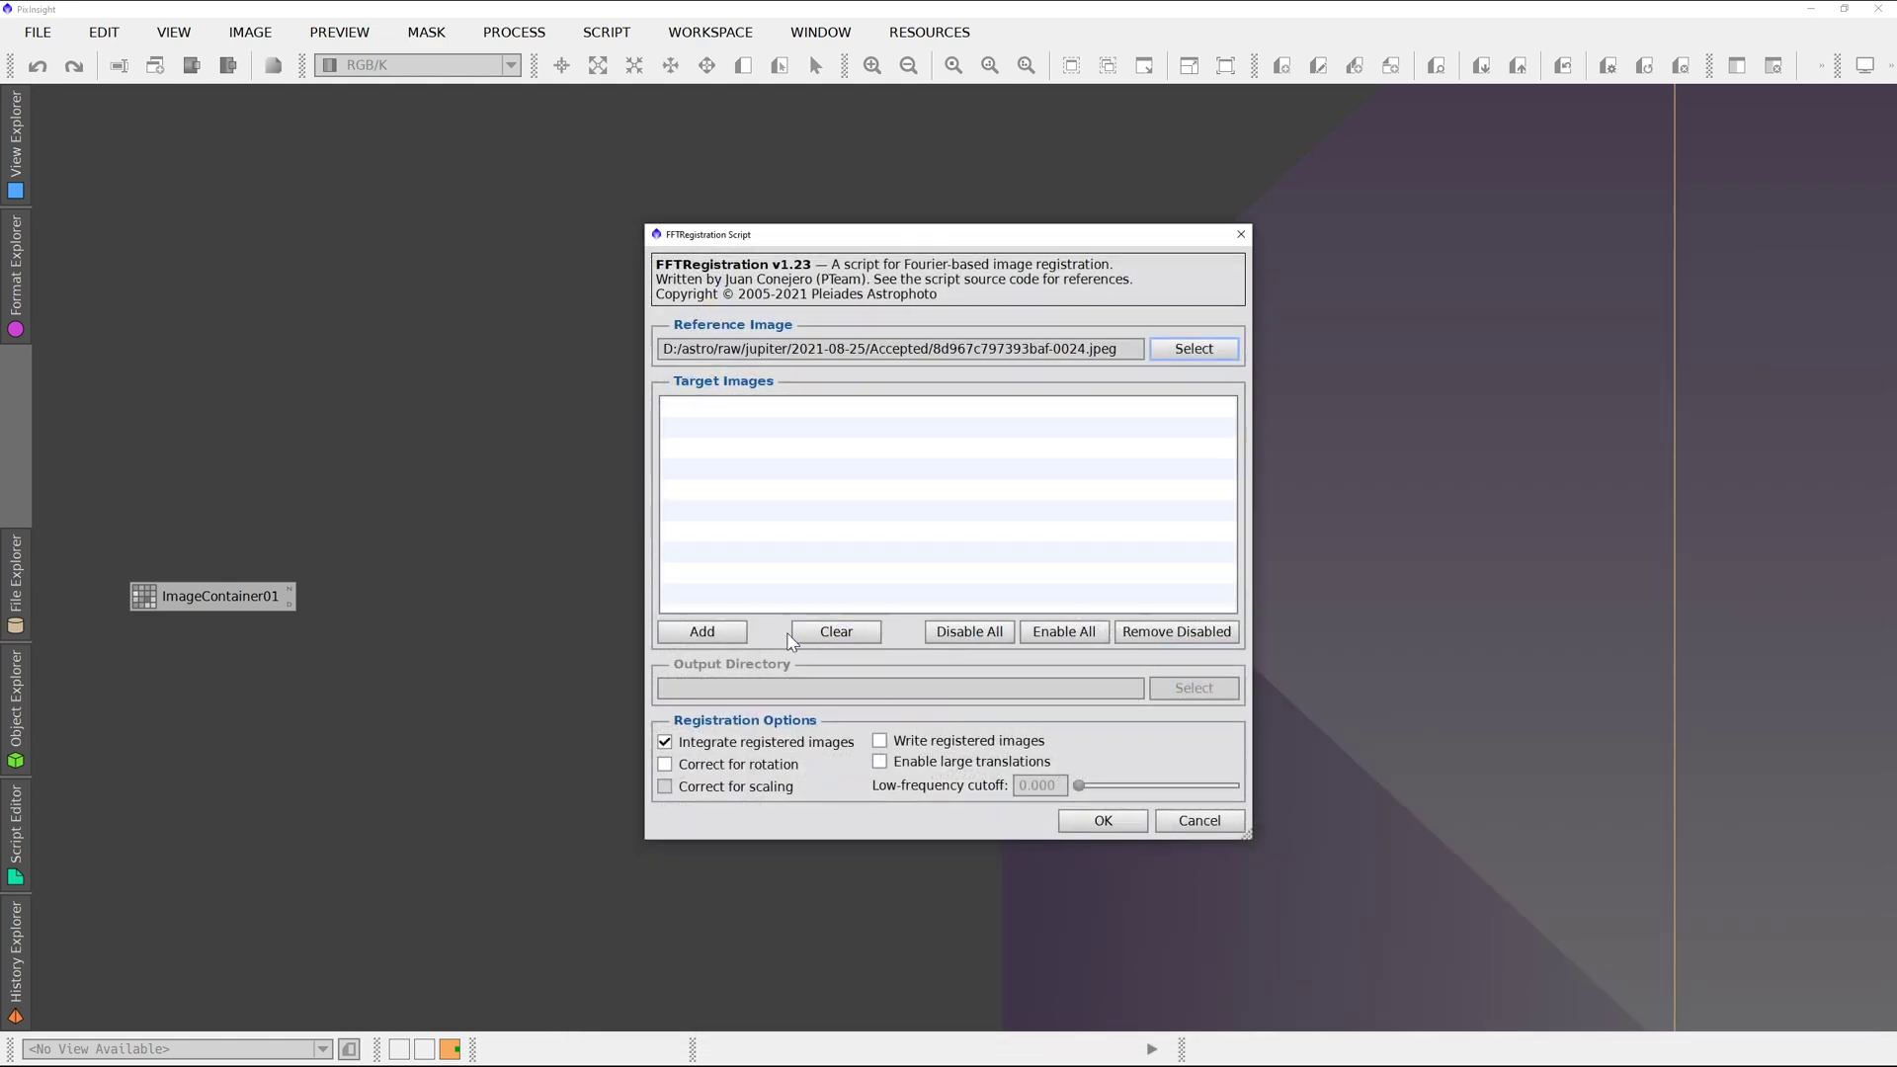
Add all frames in the folder as registration targets and enable rotation correction.
click(736, 638)
click(826, 495)
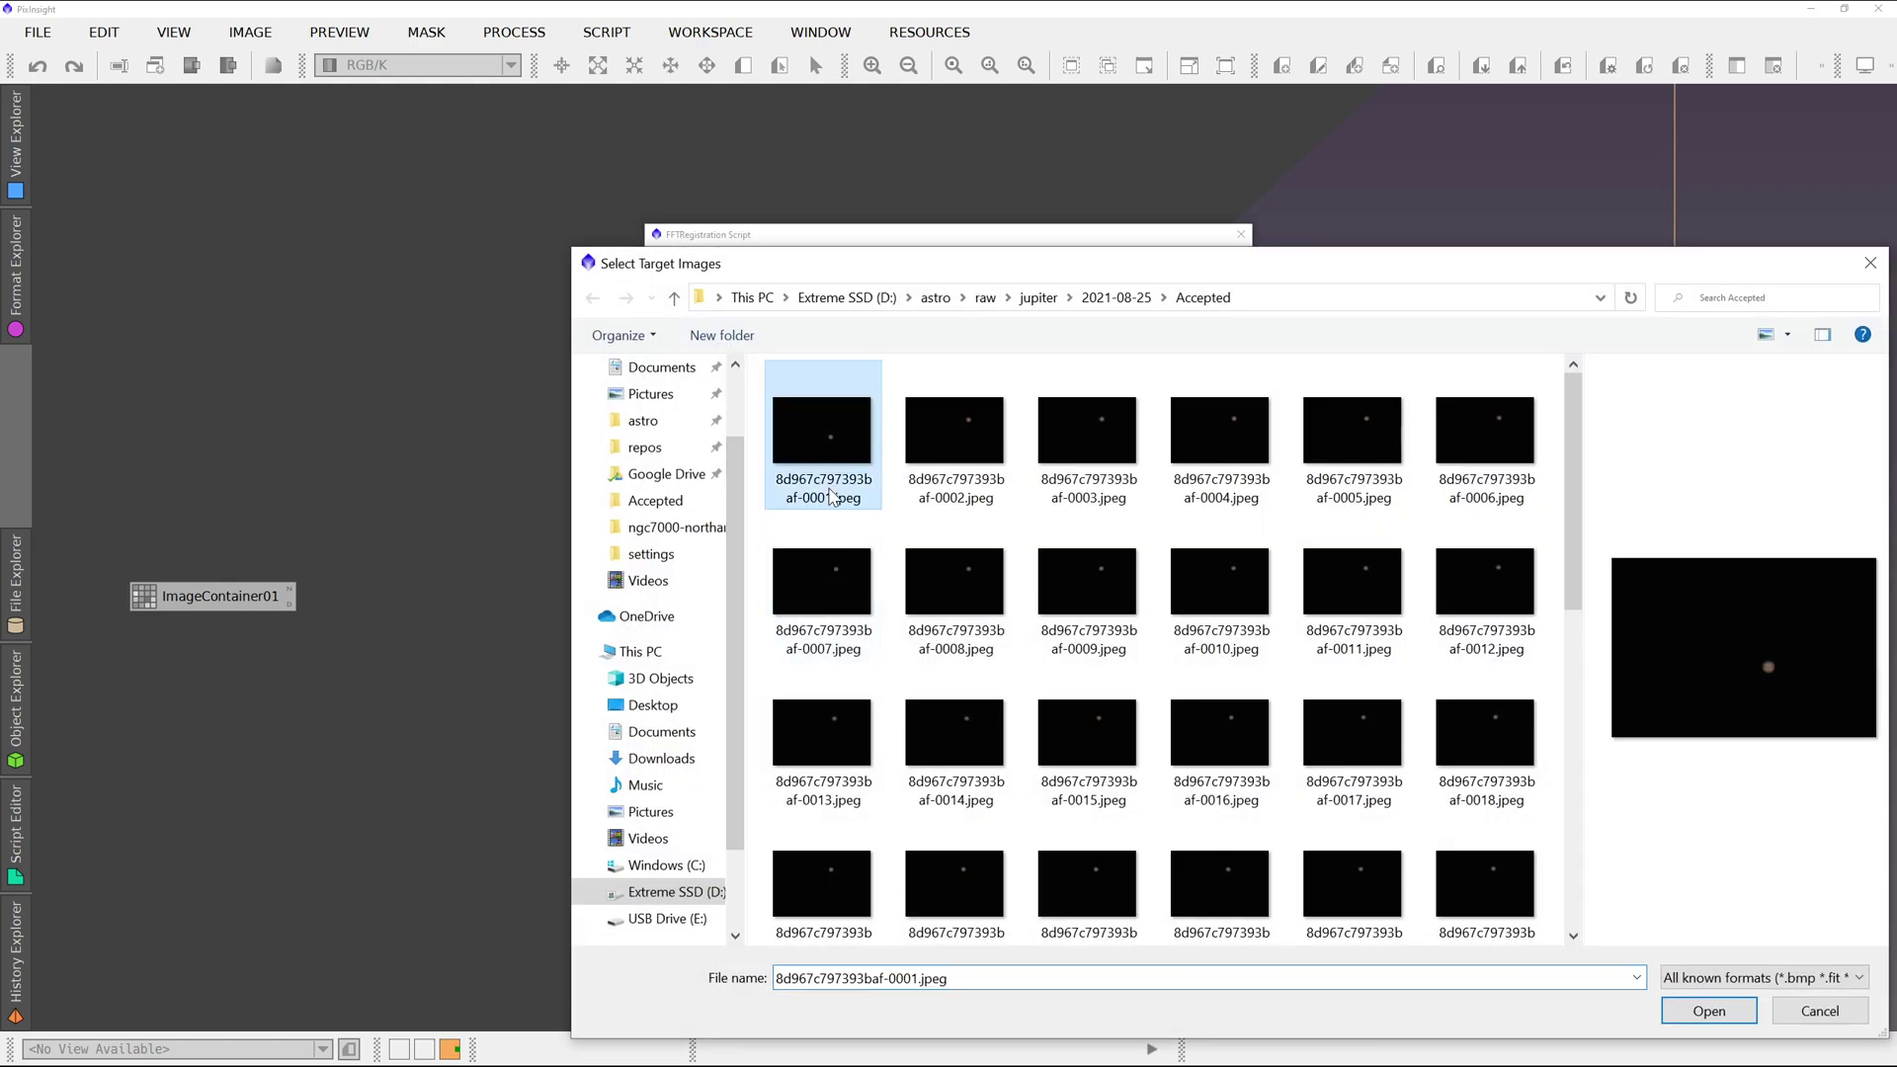
key(ctrl+a)
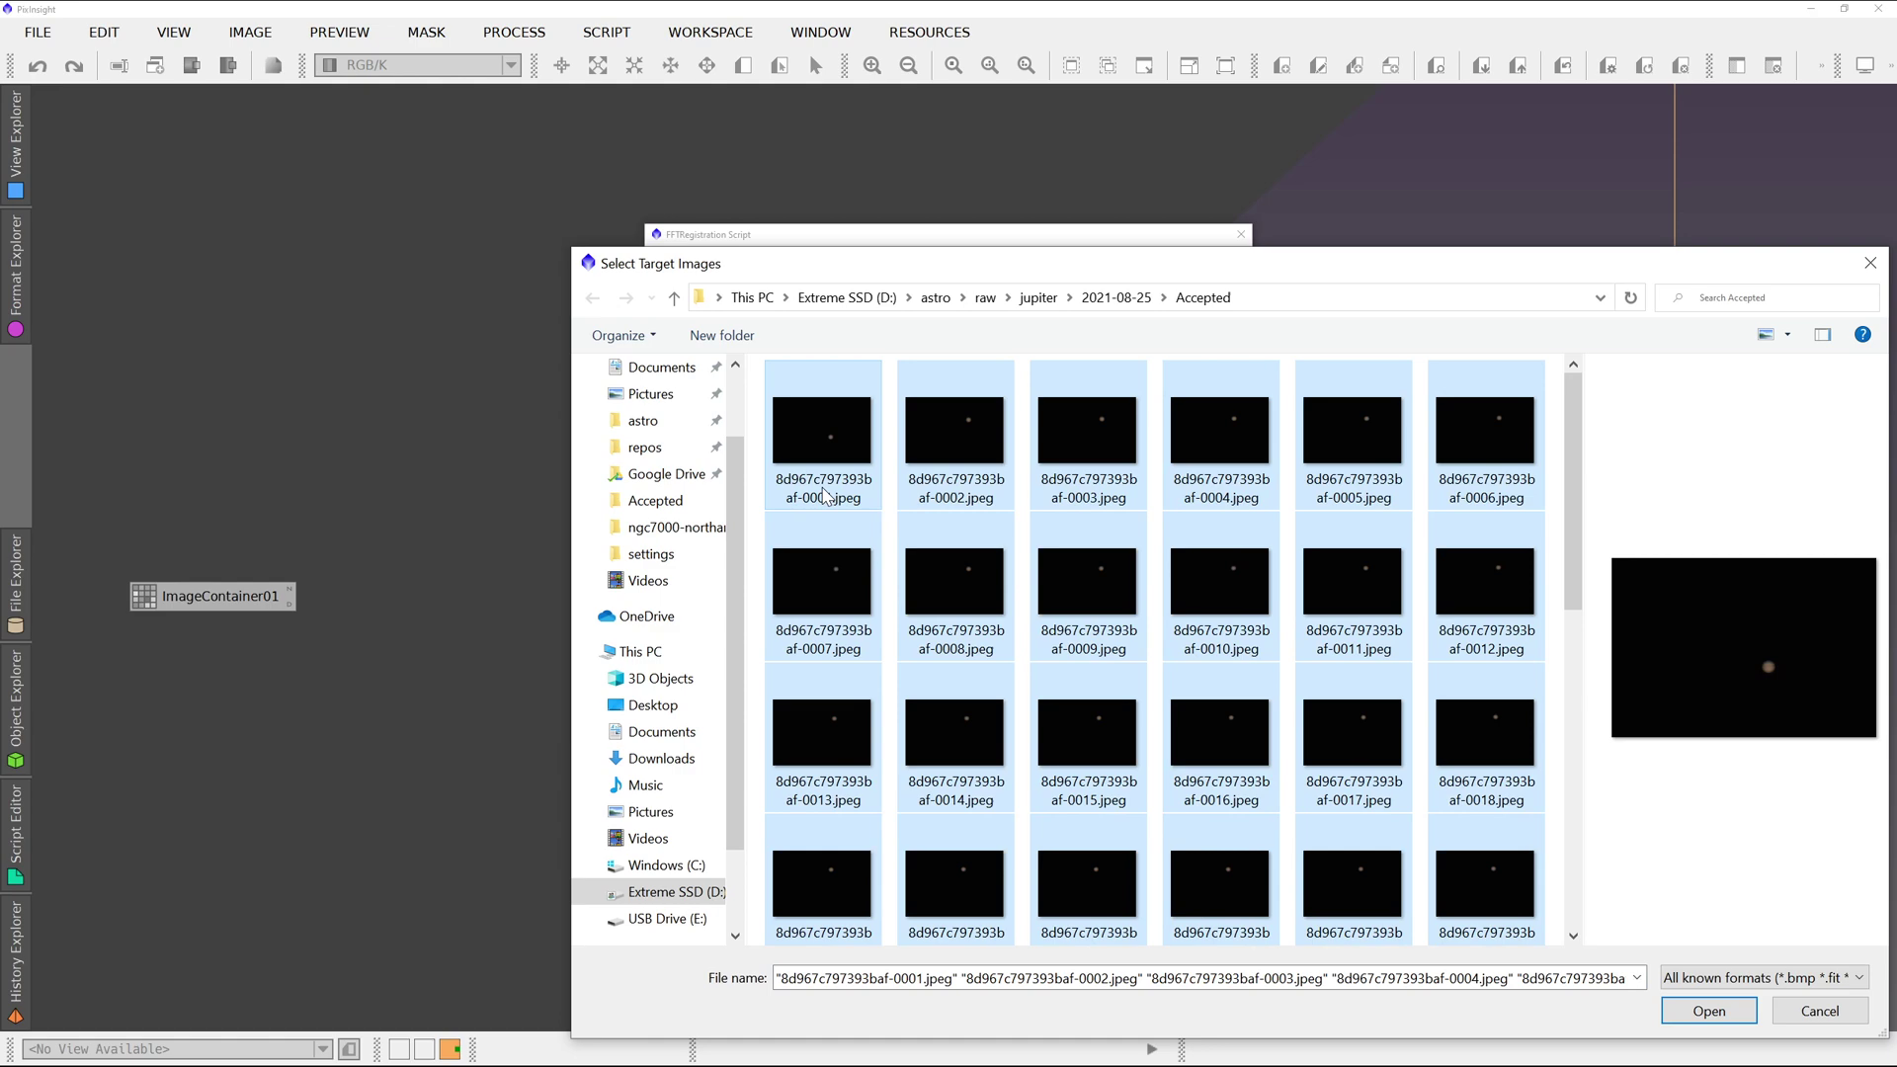
key(Return)
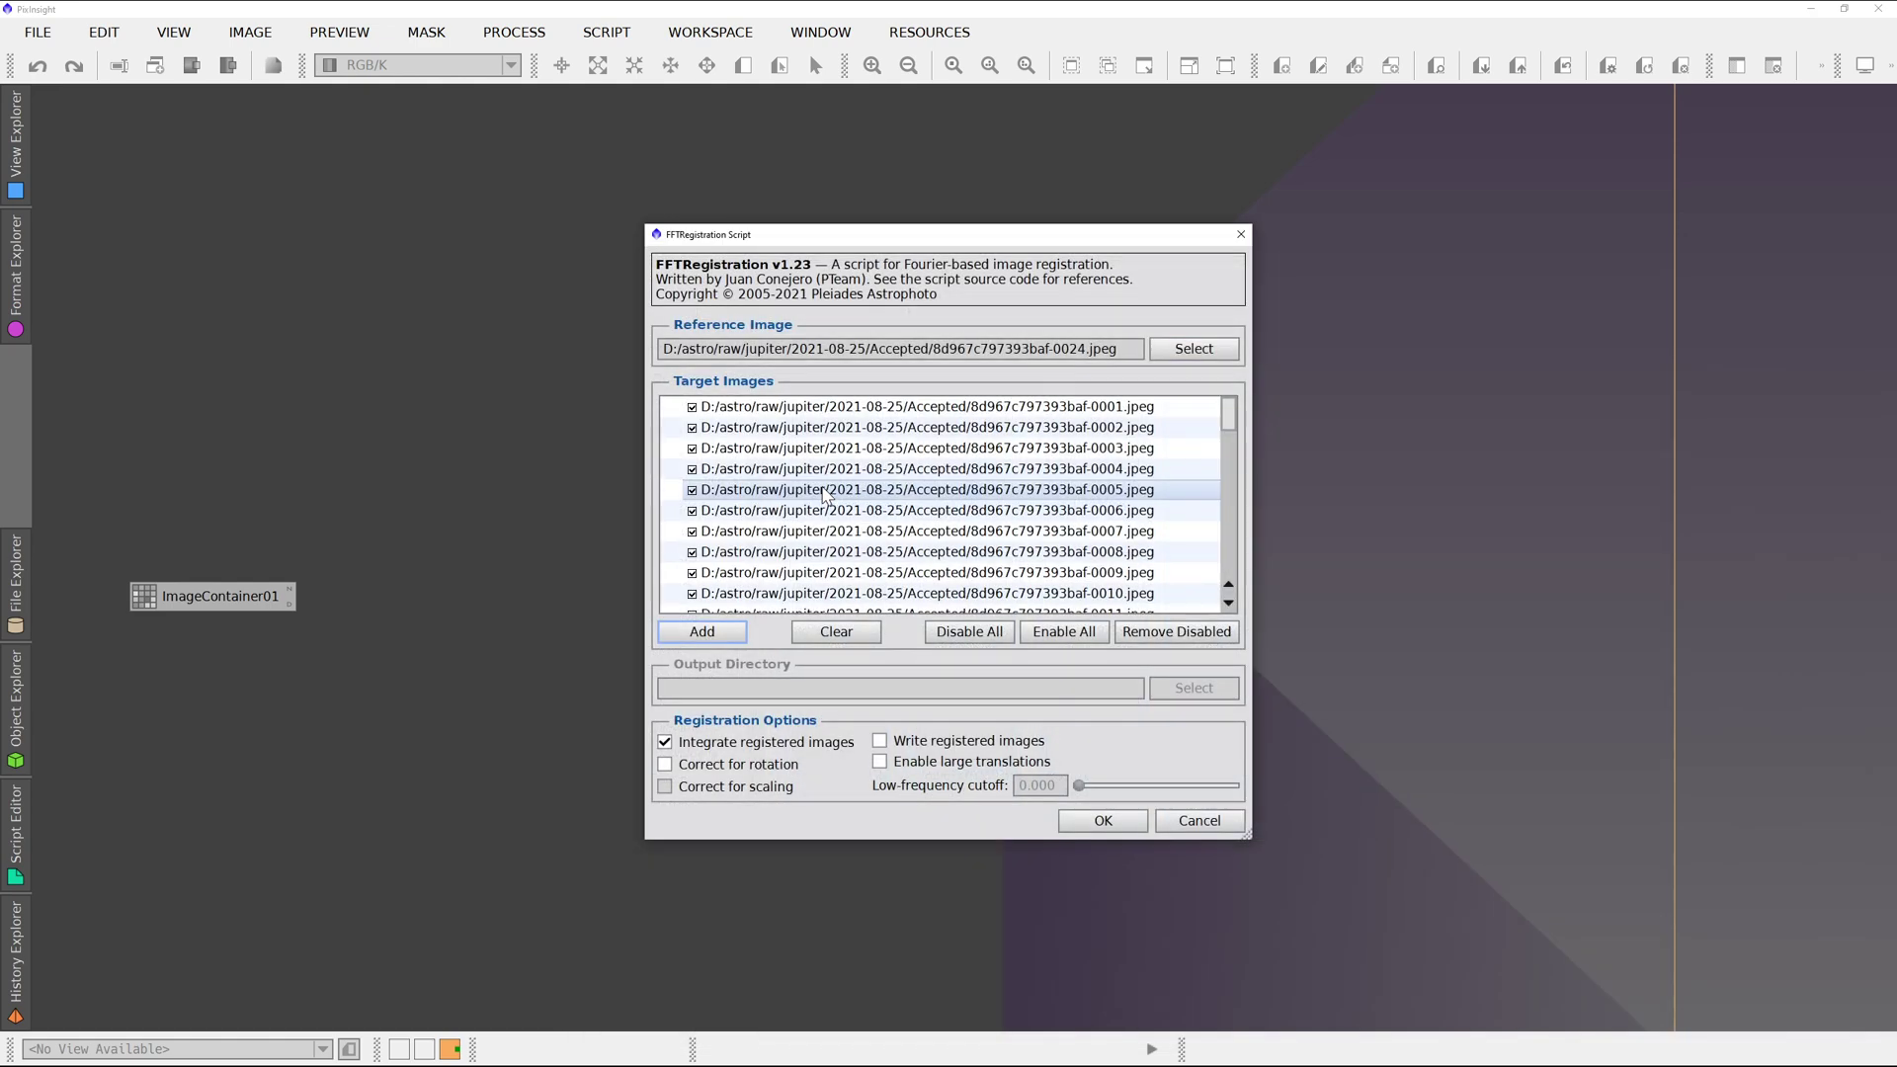
click(665, 770)
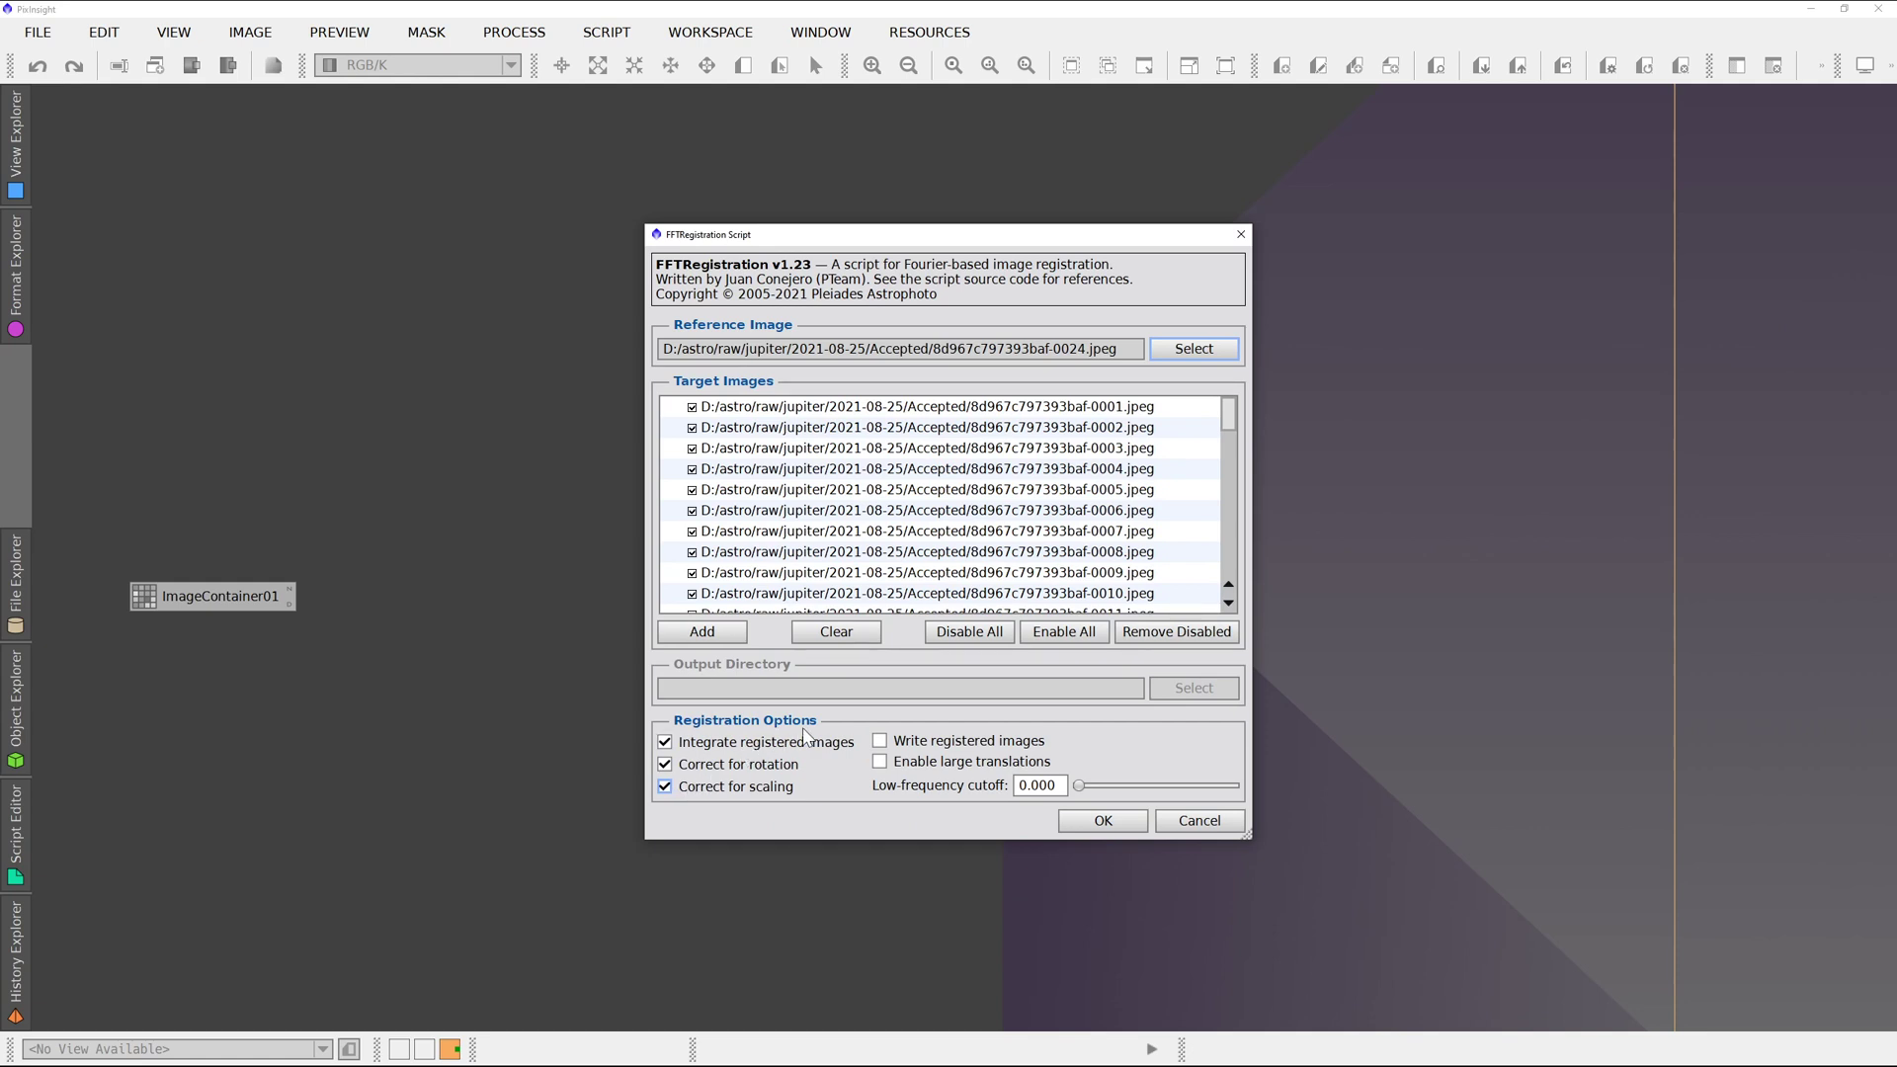
Run FFTRegistration to register and stack the frames into 0024_Integration_of_52.
click(1097, 821)
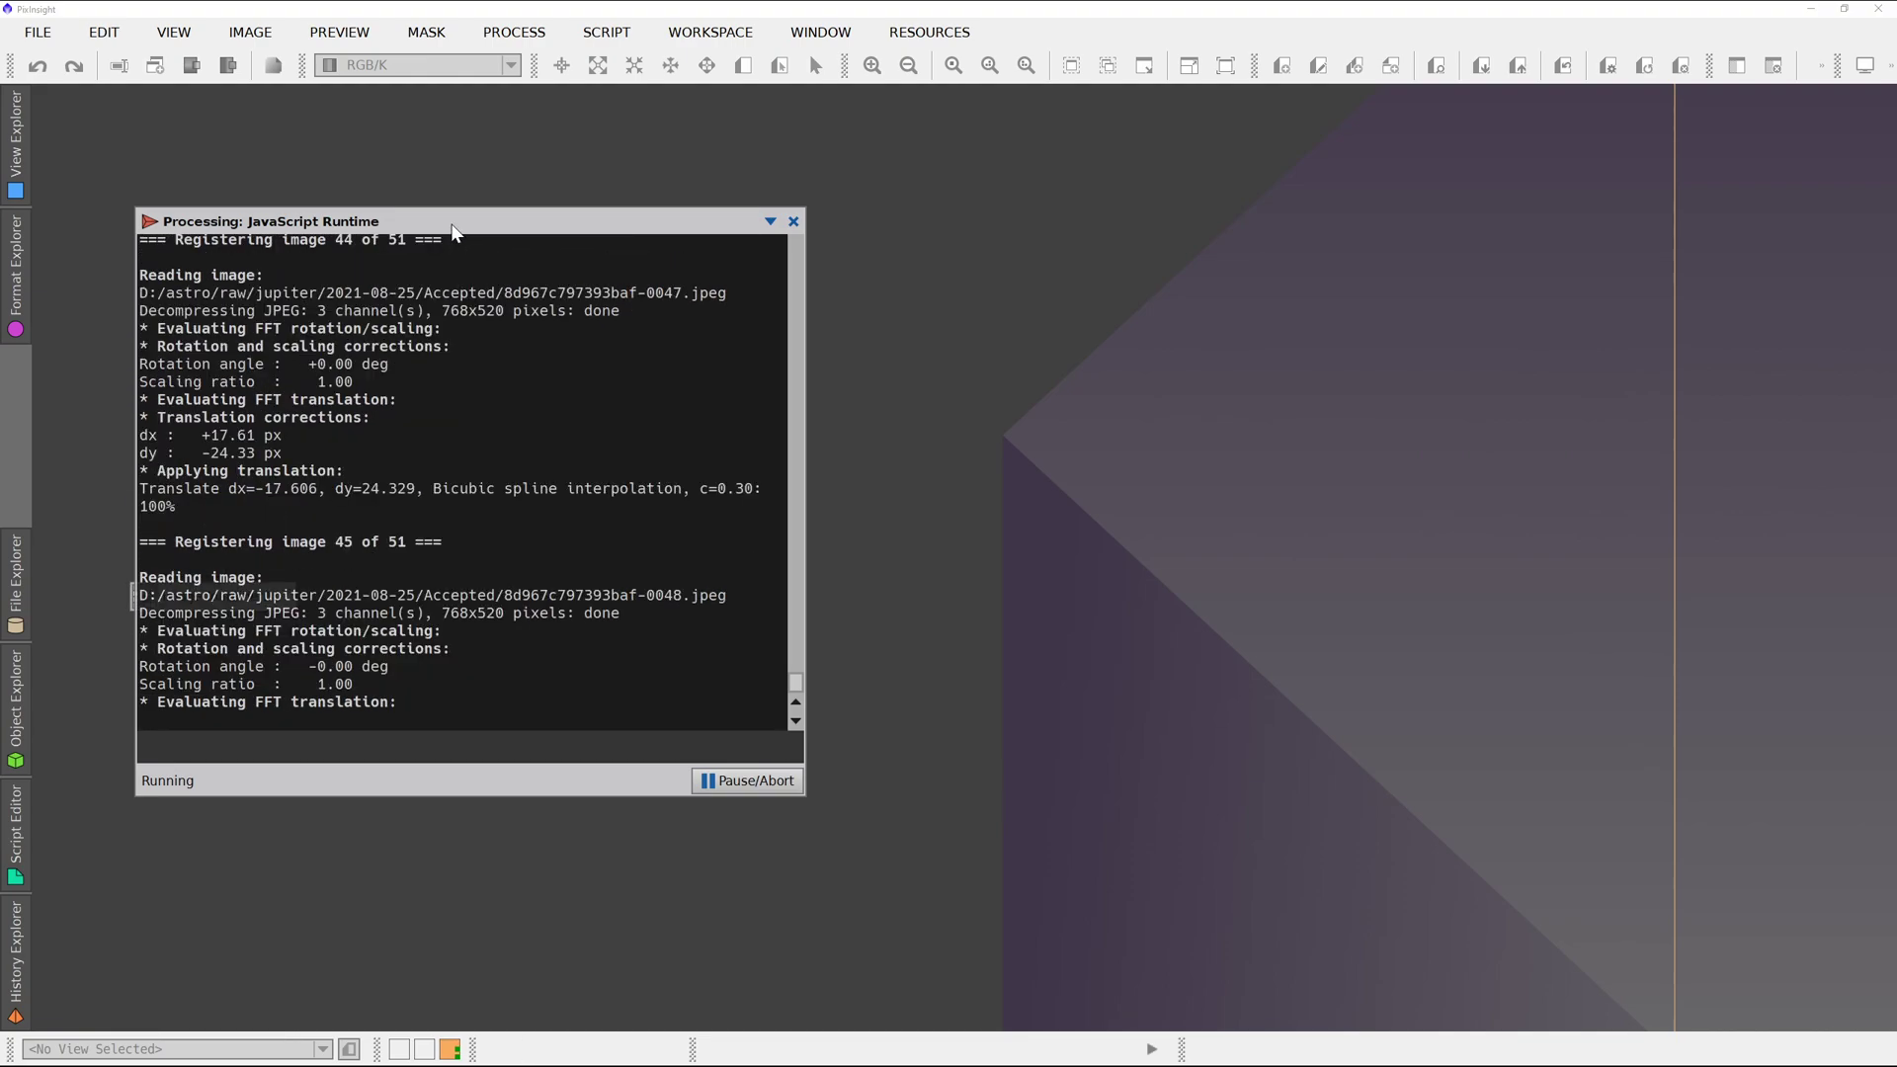
drag(432, 230, 2, 303)
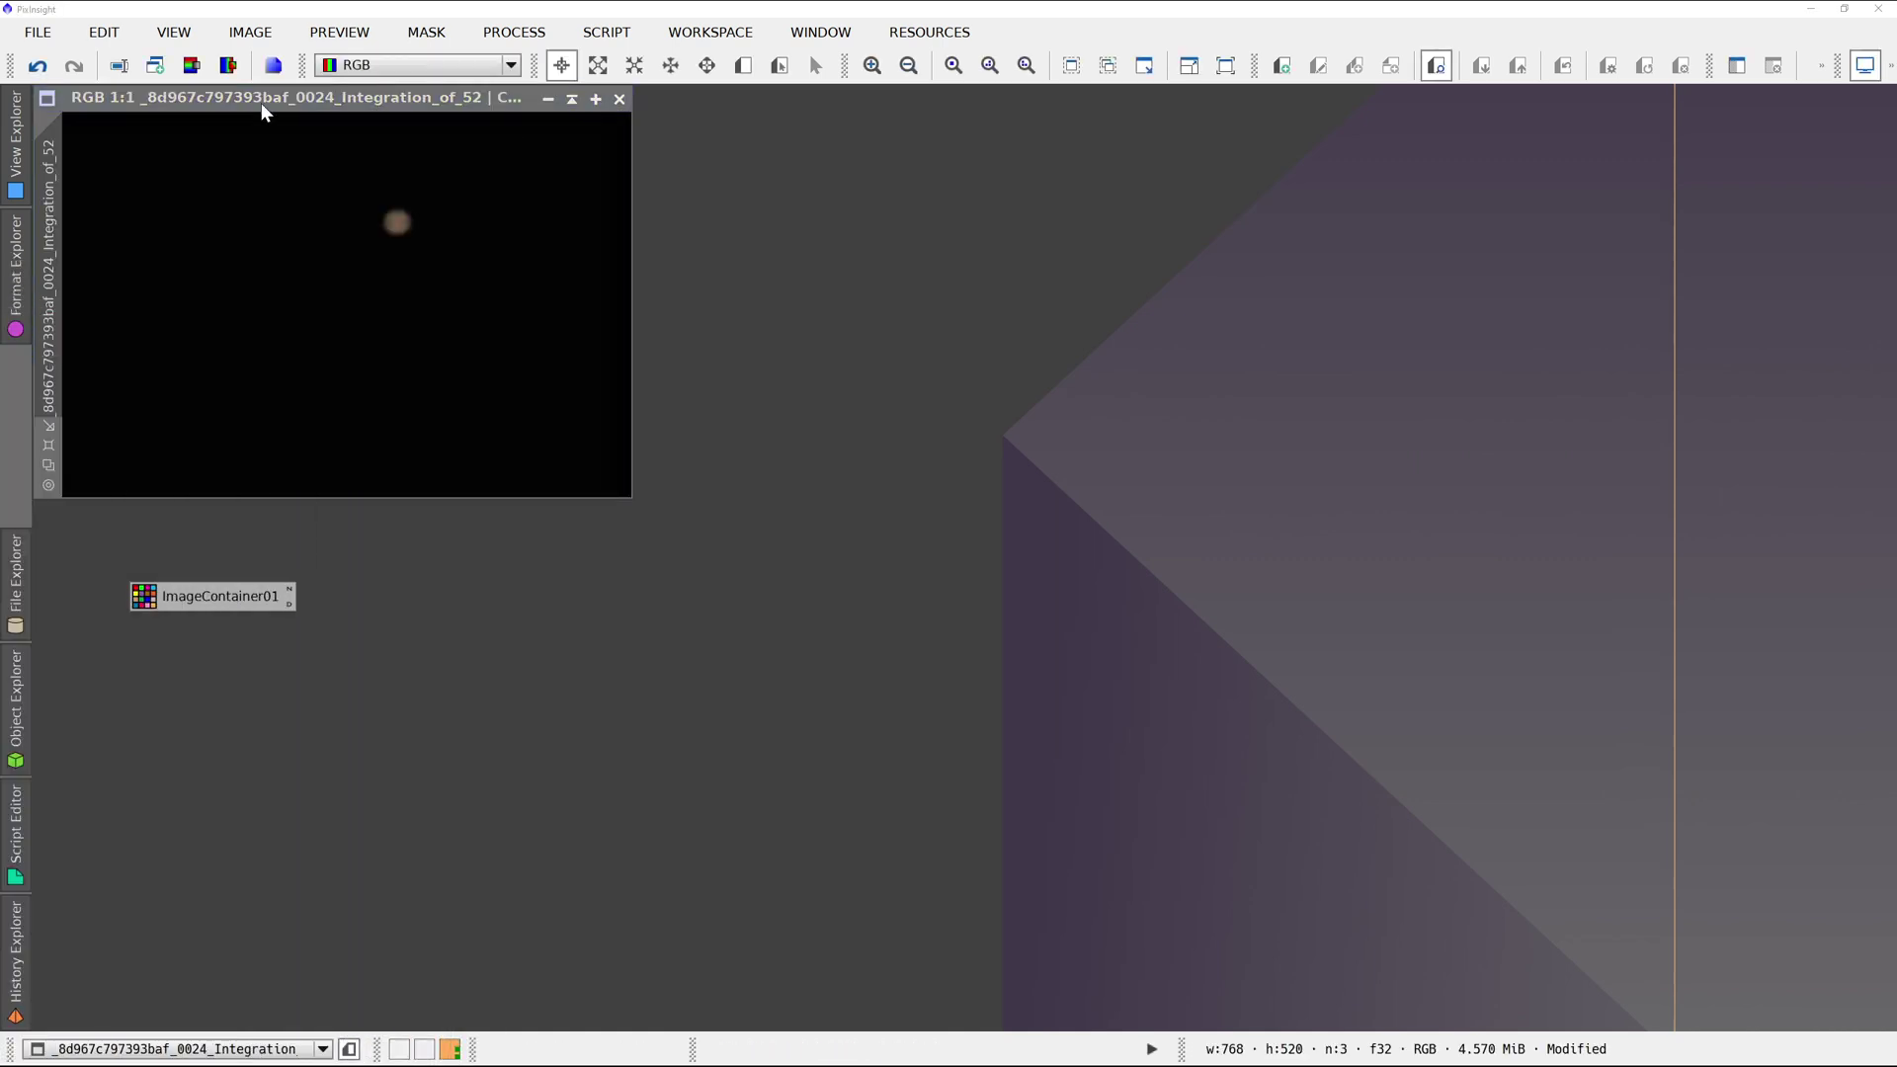
Zoom the integrated Jupiter image to 2:1 and apply STF AutoStretch to reveal the moons.
drag(298, 103, 591, 245)
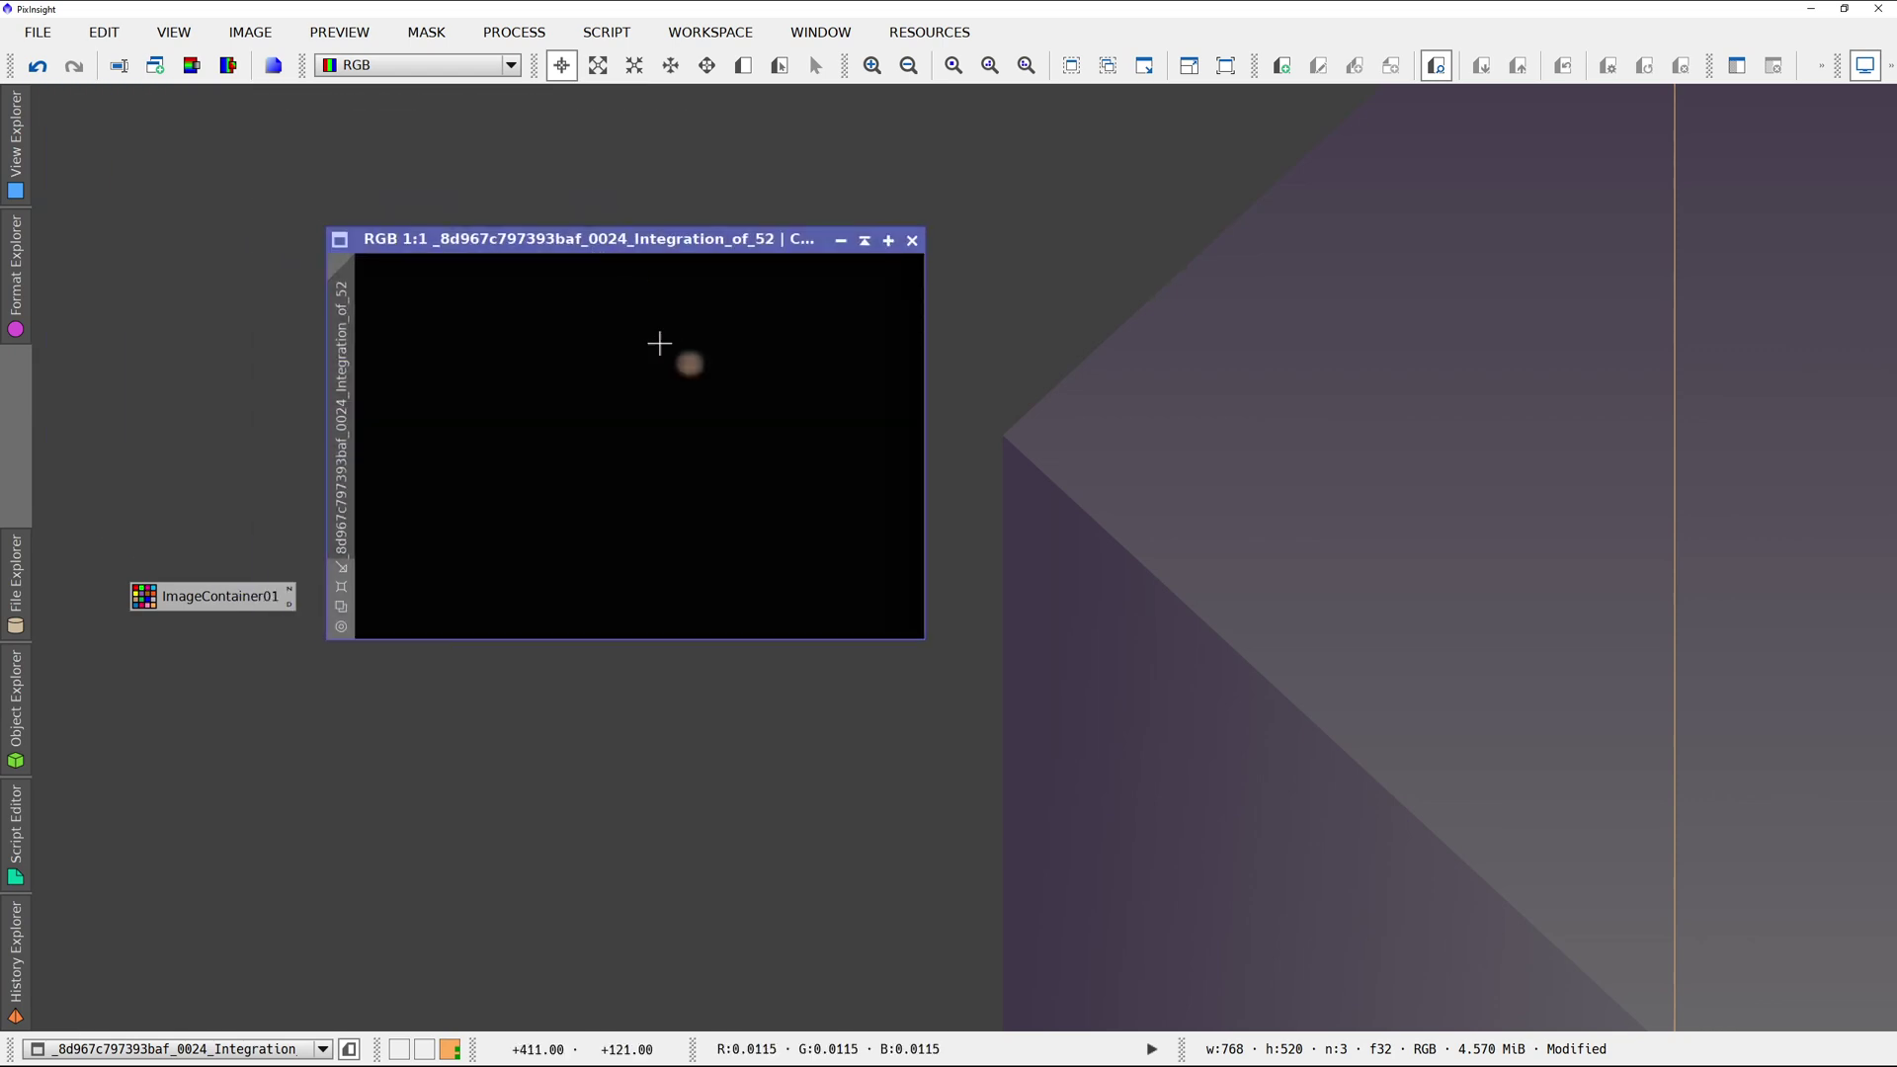
key(ctrl+plus)
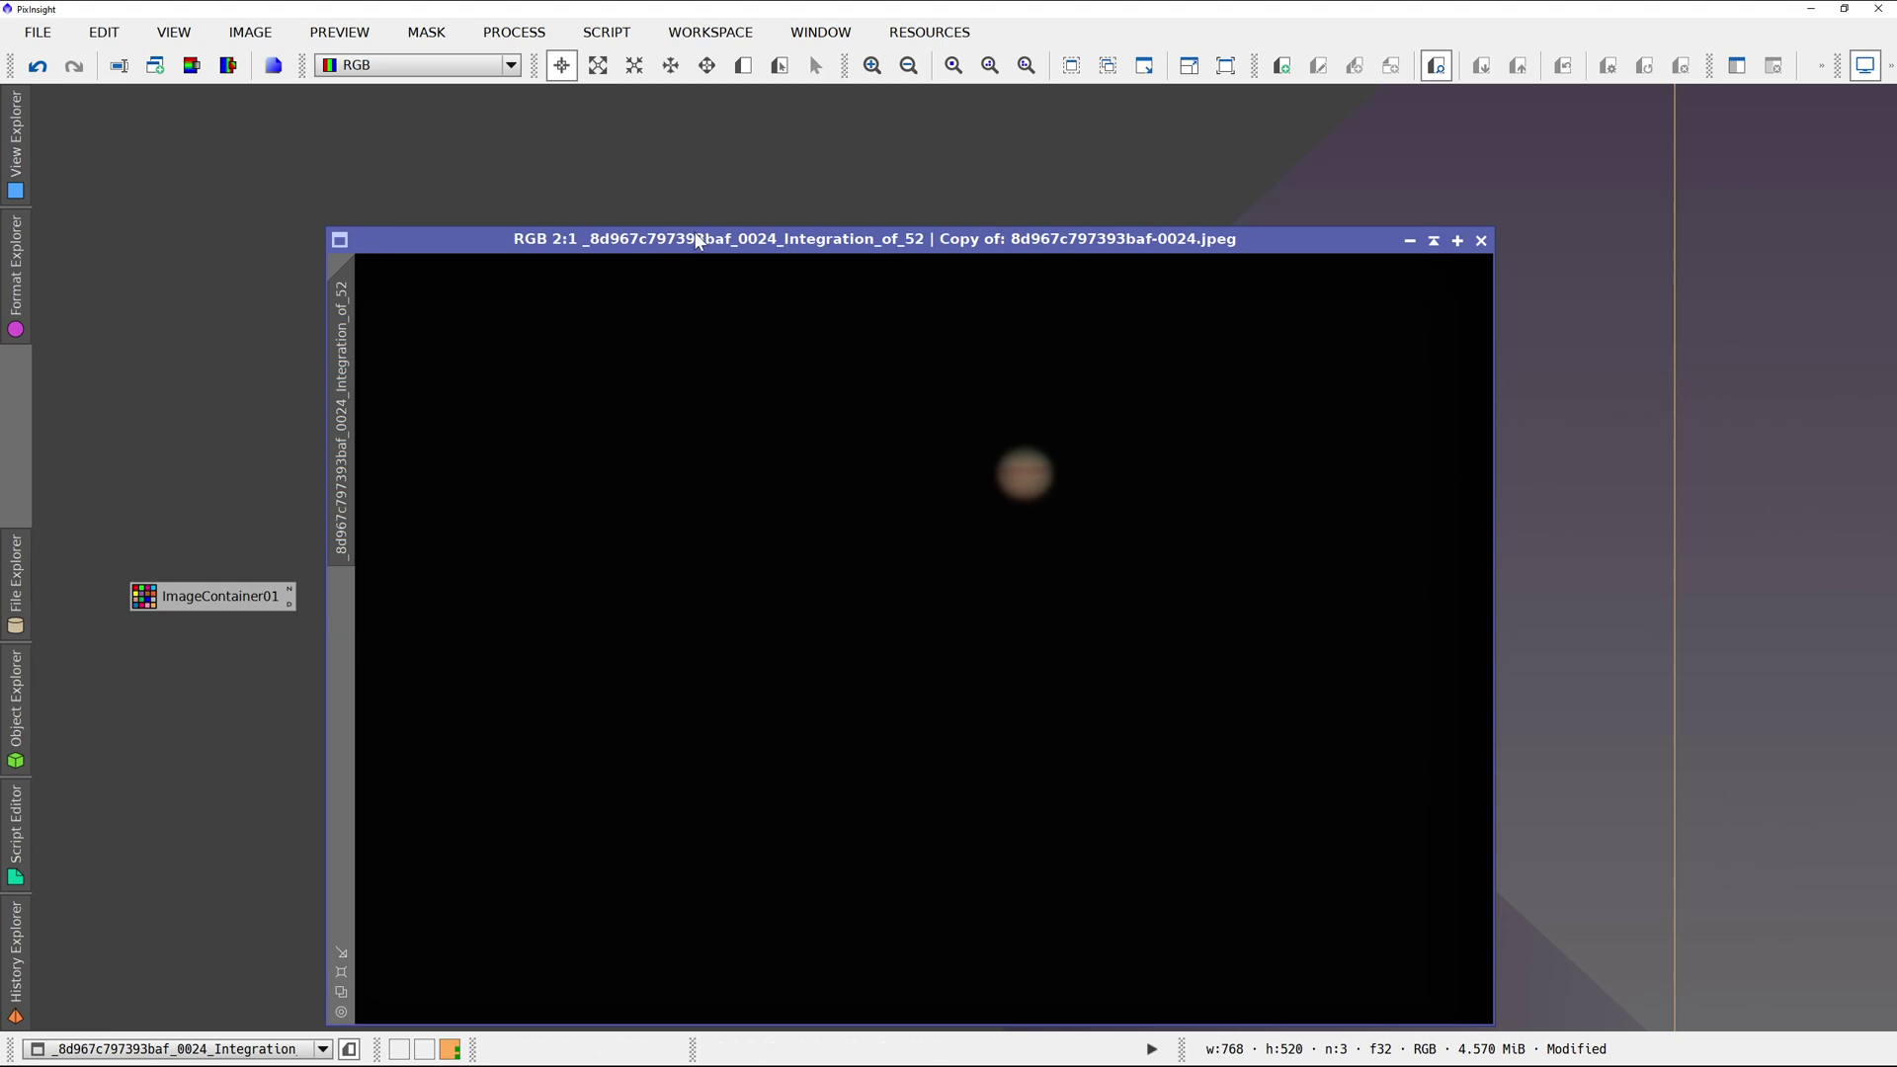
drag(696, 240, 616, 140)
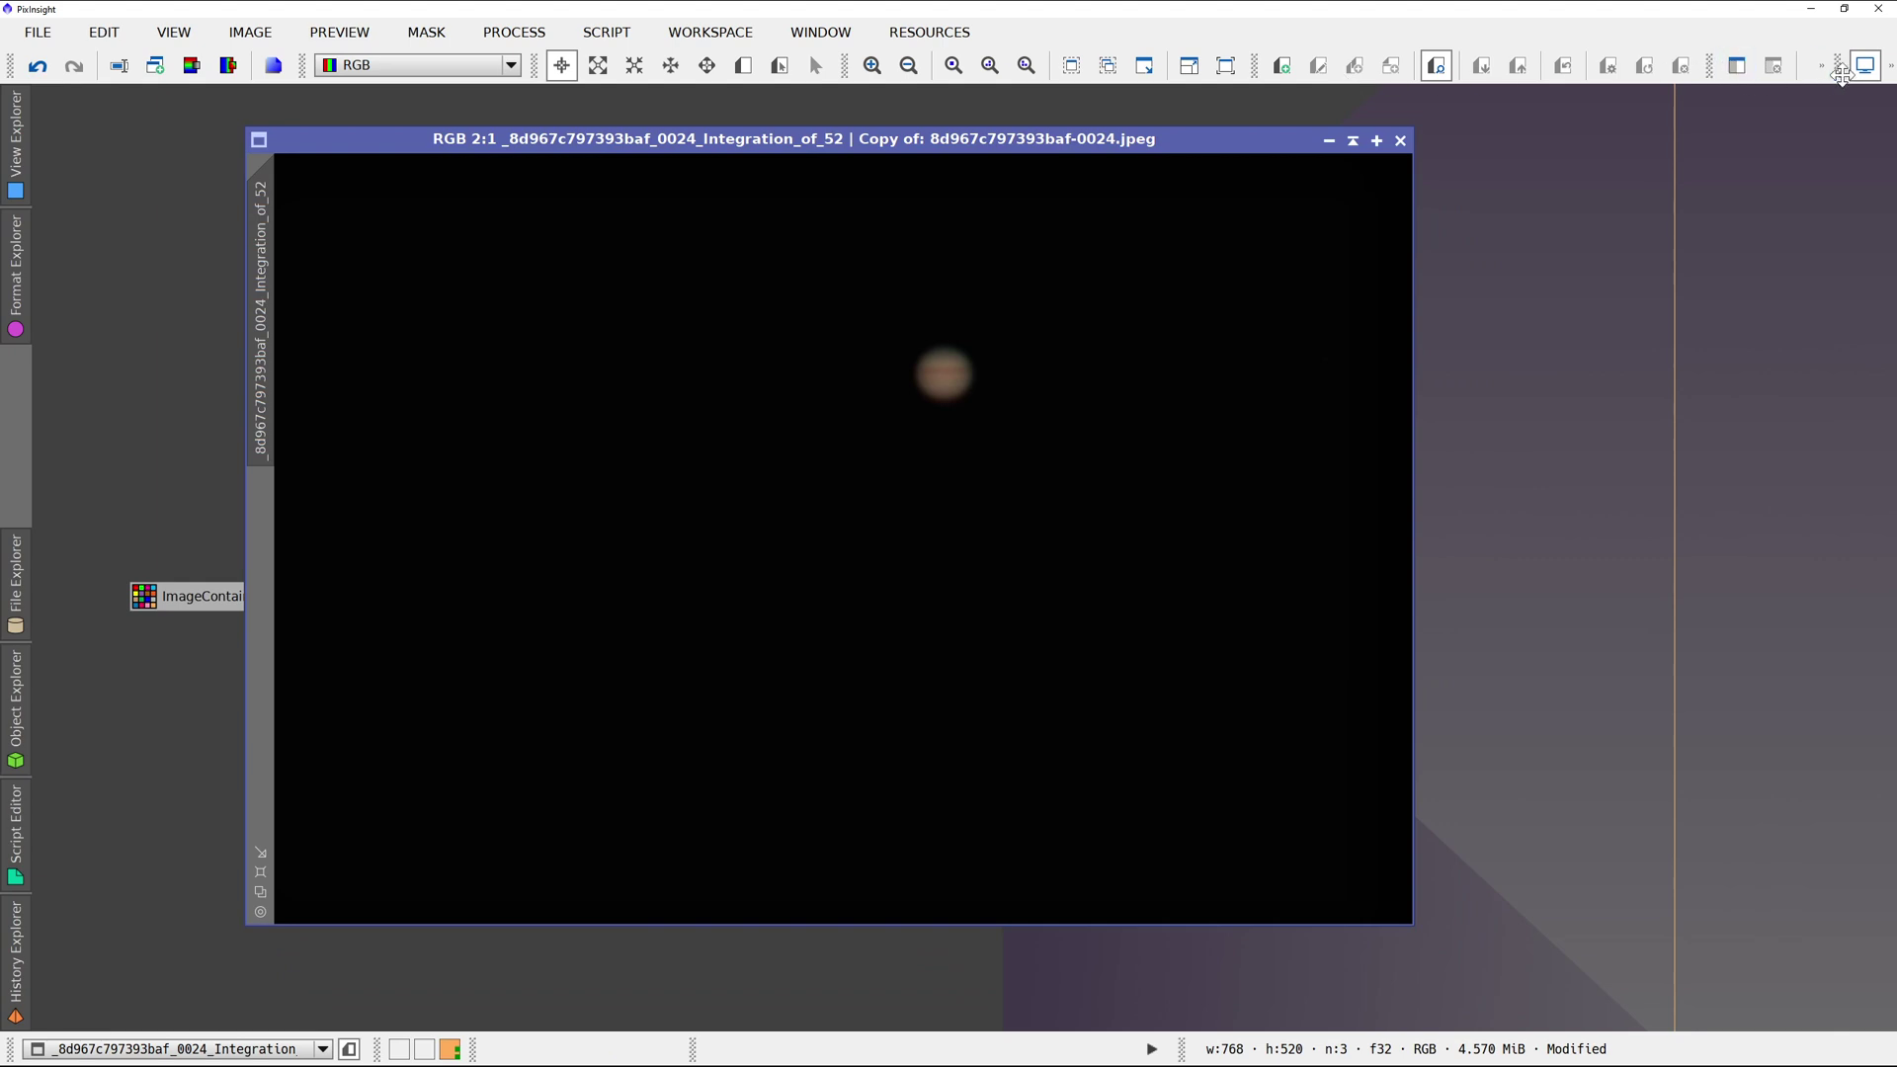
click(1891, 65)
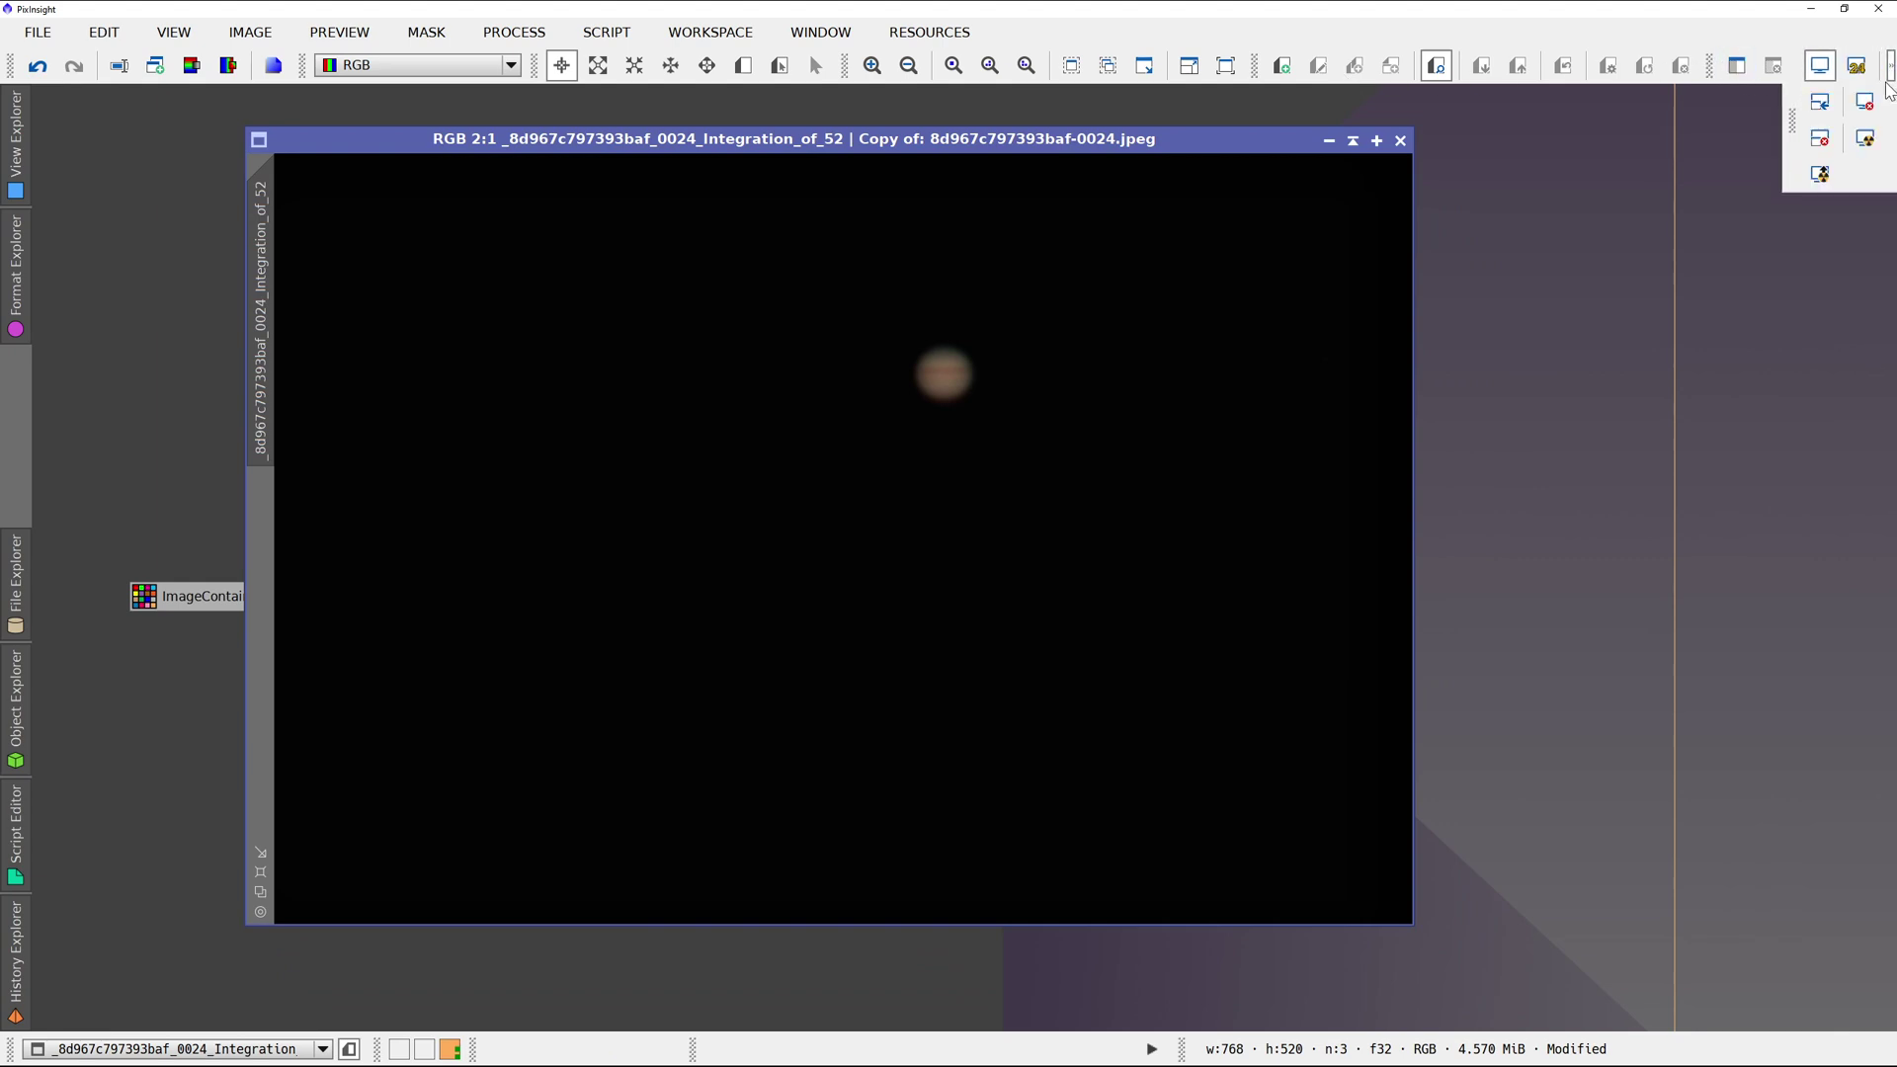
click(1864, 141)
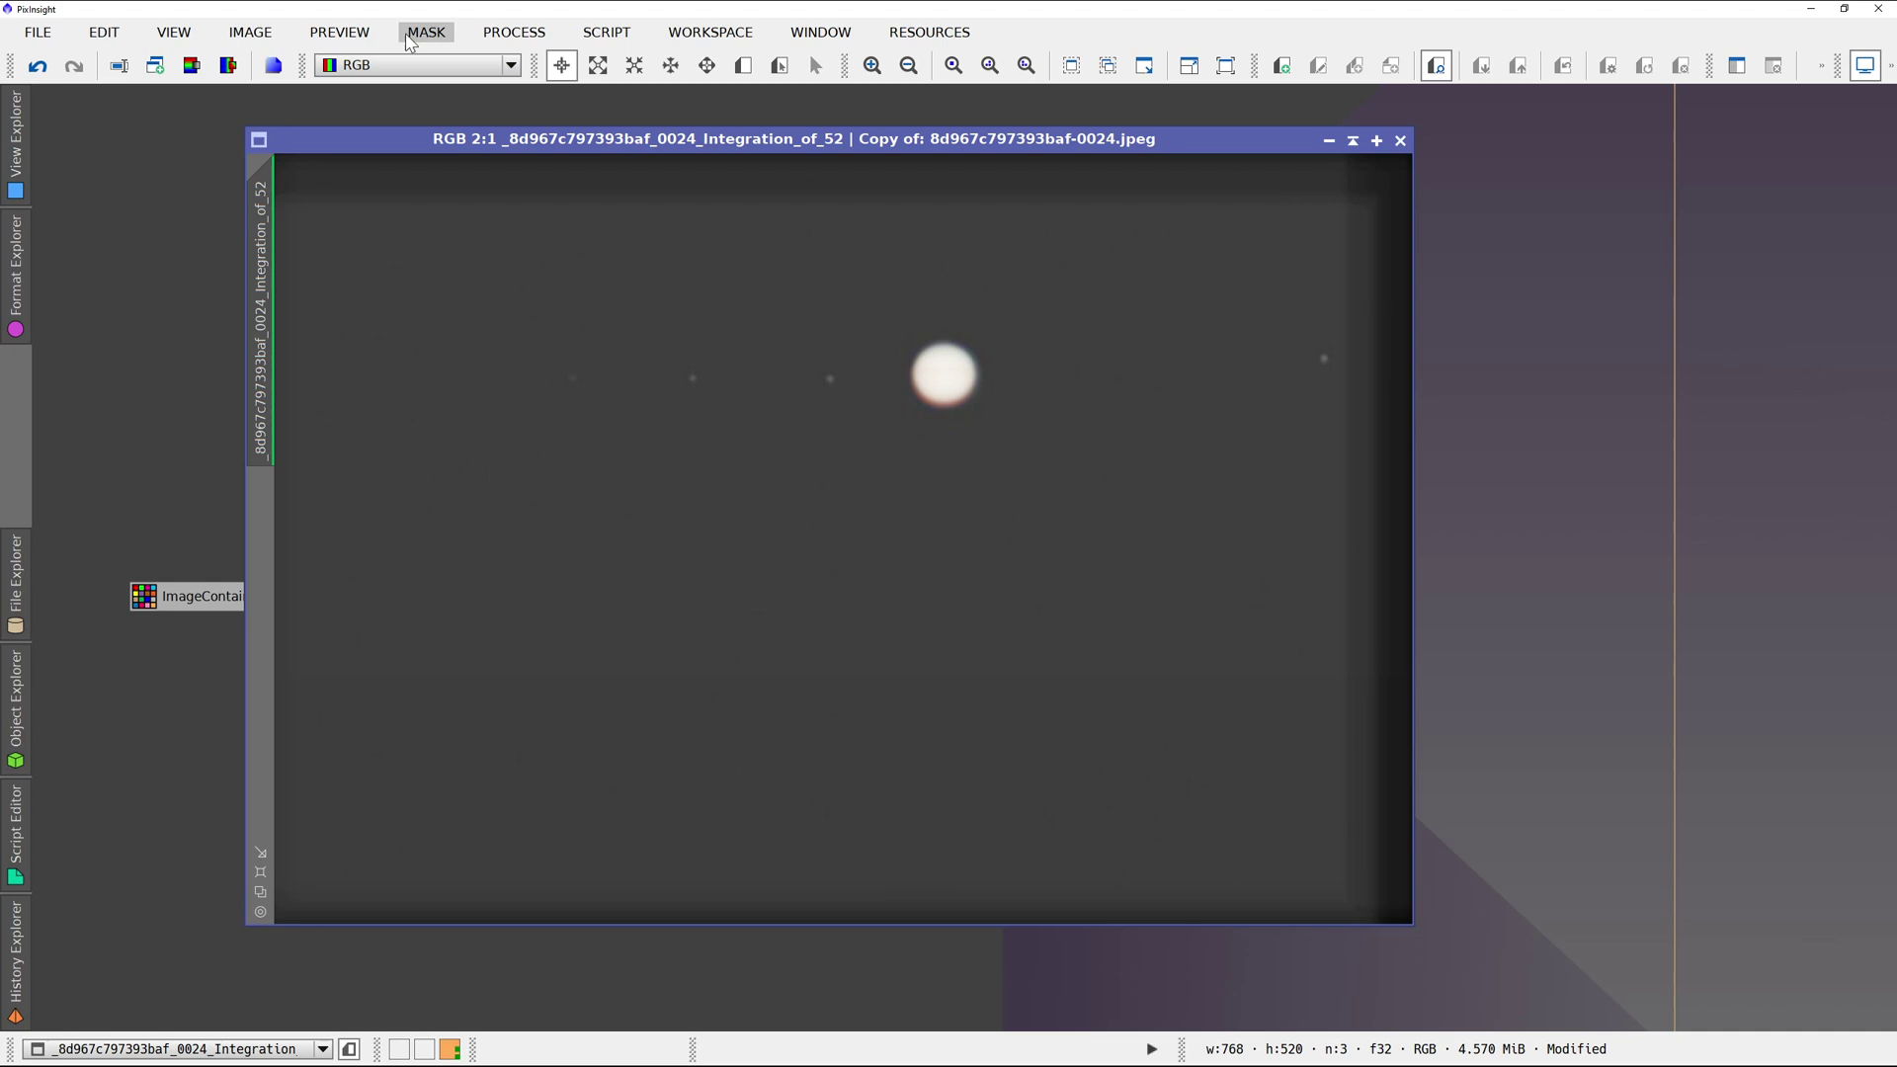
Open the DynamicCrop tool from All Processes and move its panel aside.
click(514, 32)
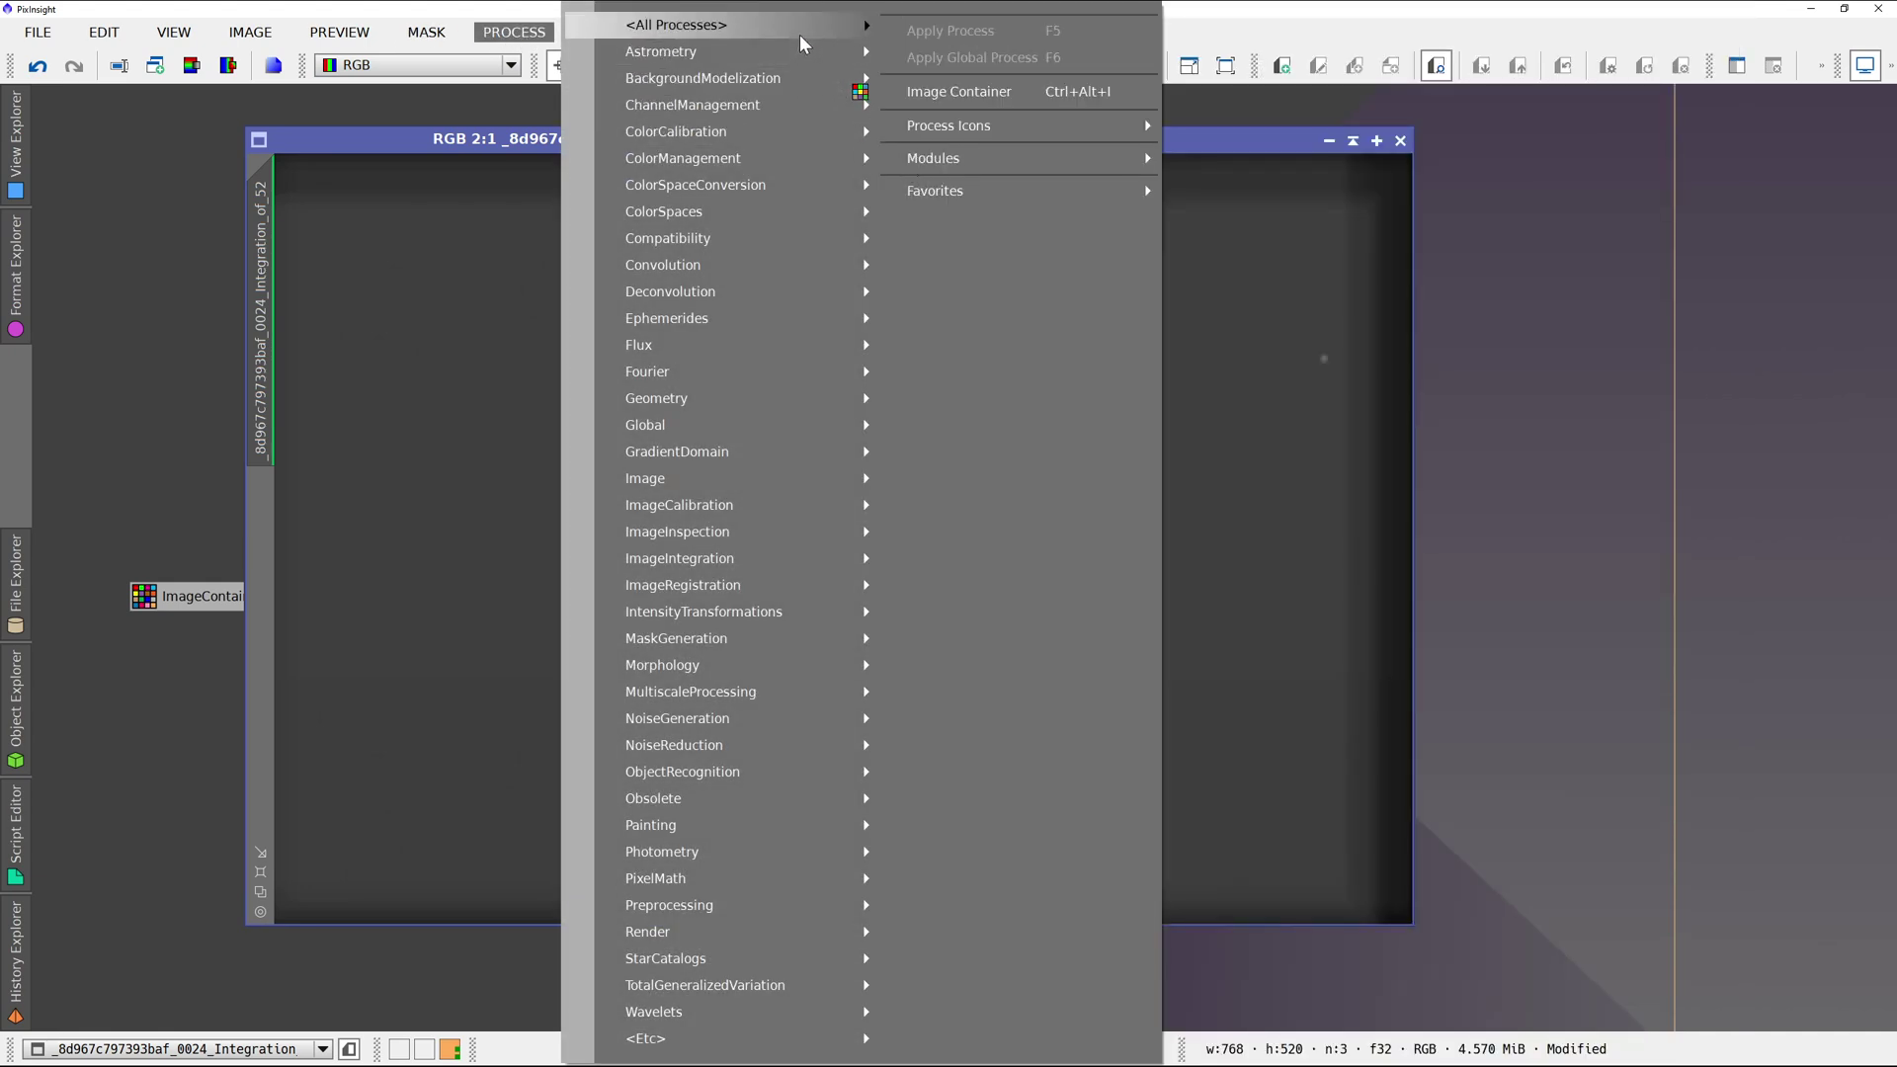
mouse_move(835, 30)
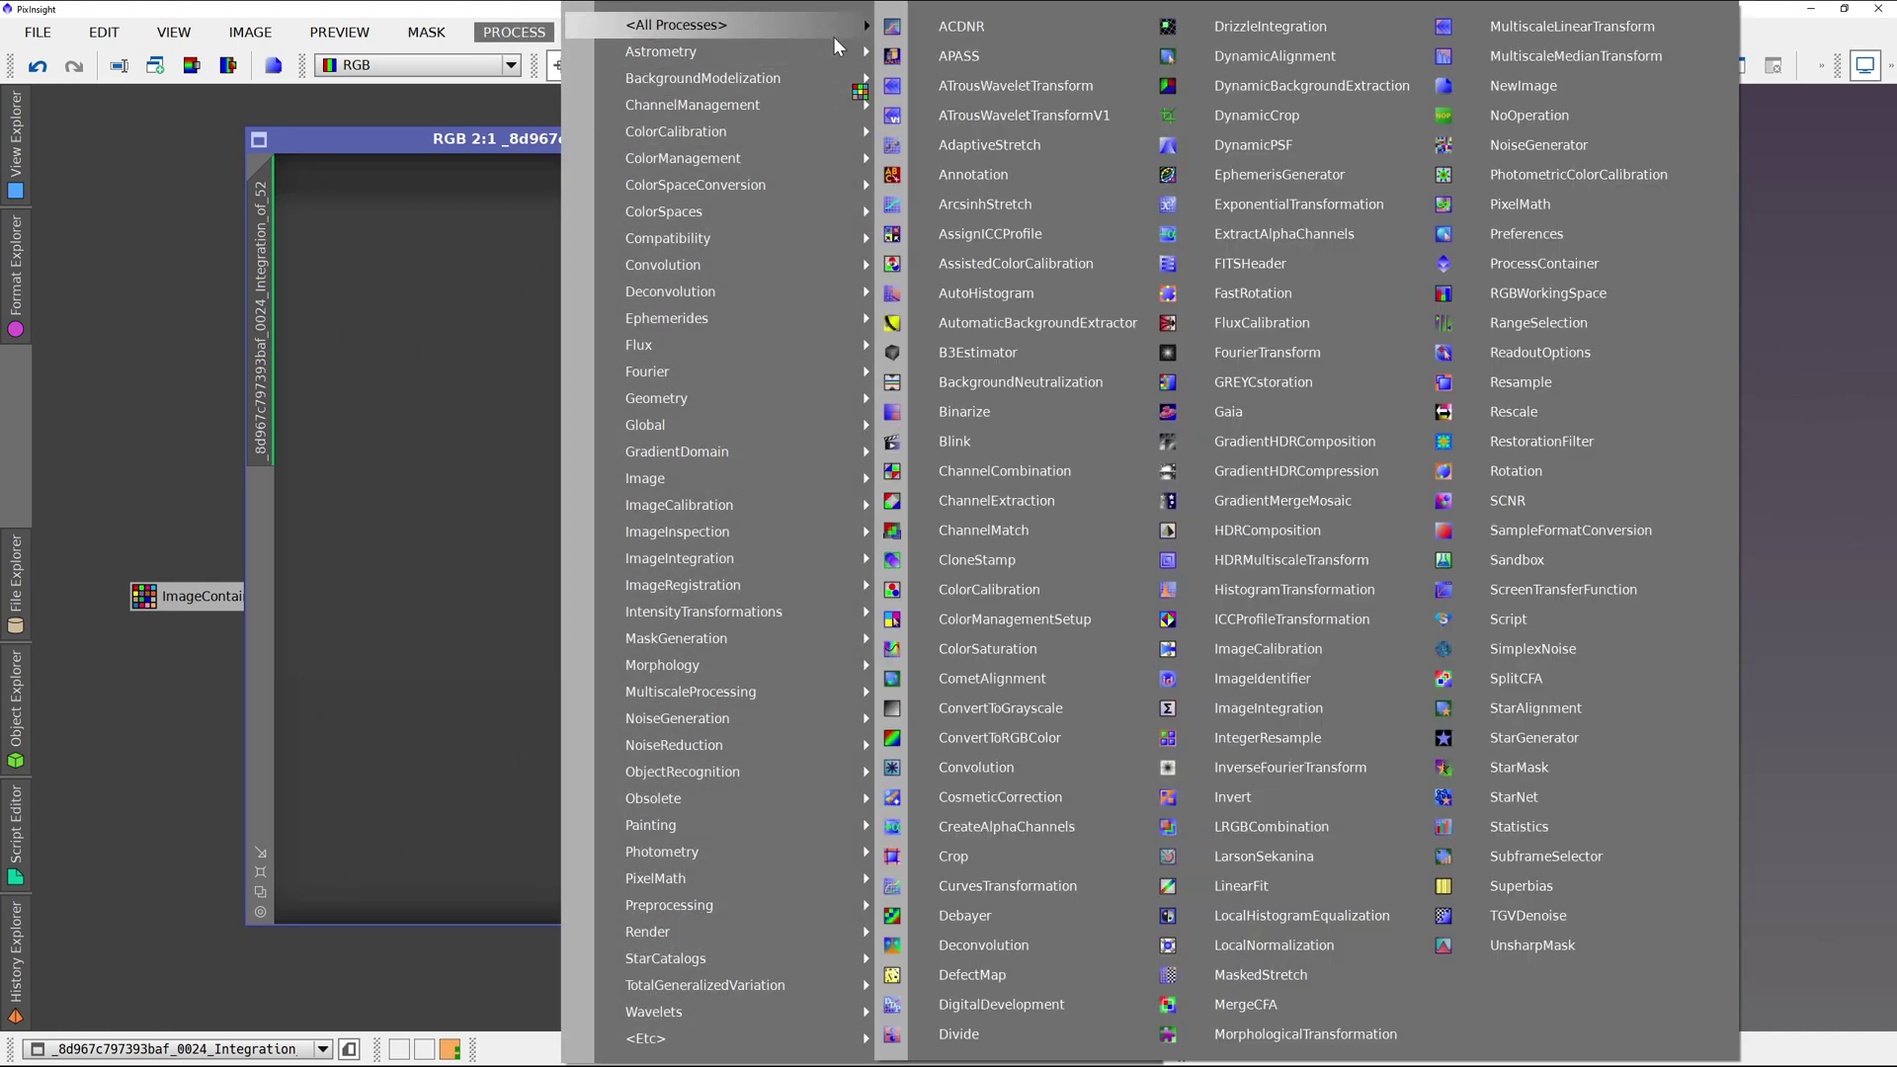
click(1242, 116)
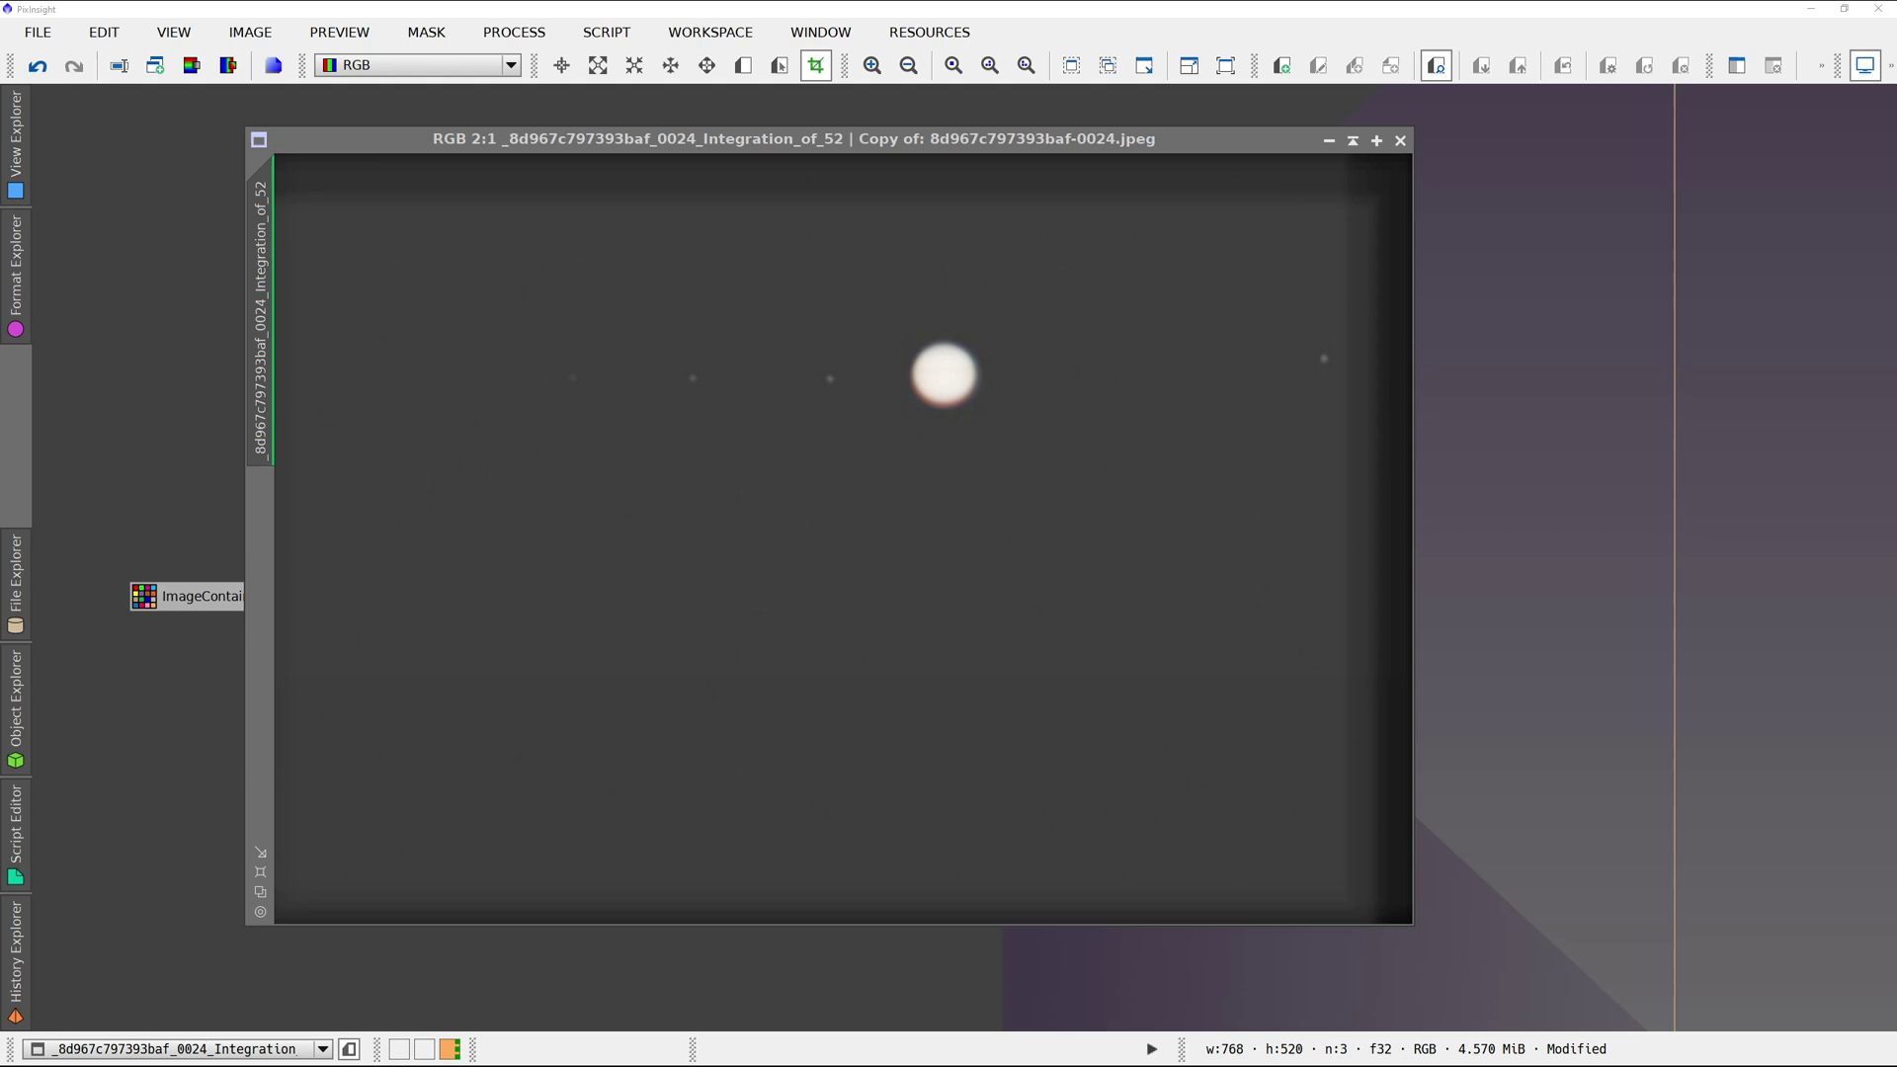
drag(885, 514, 1593, 199)
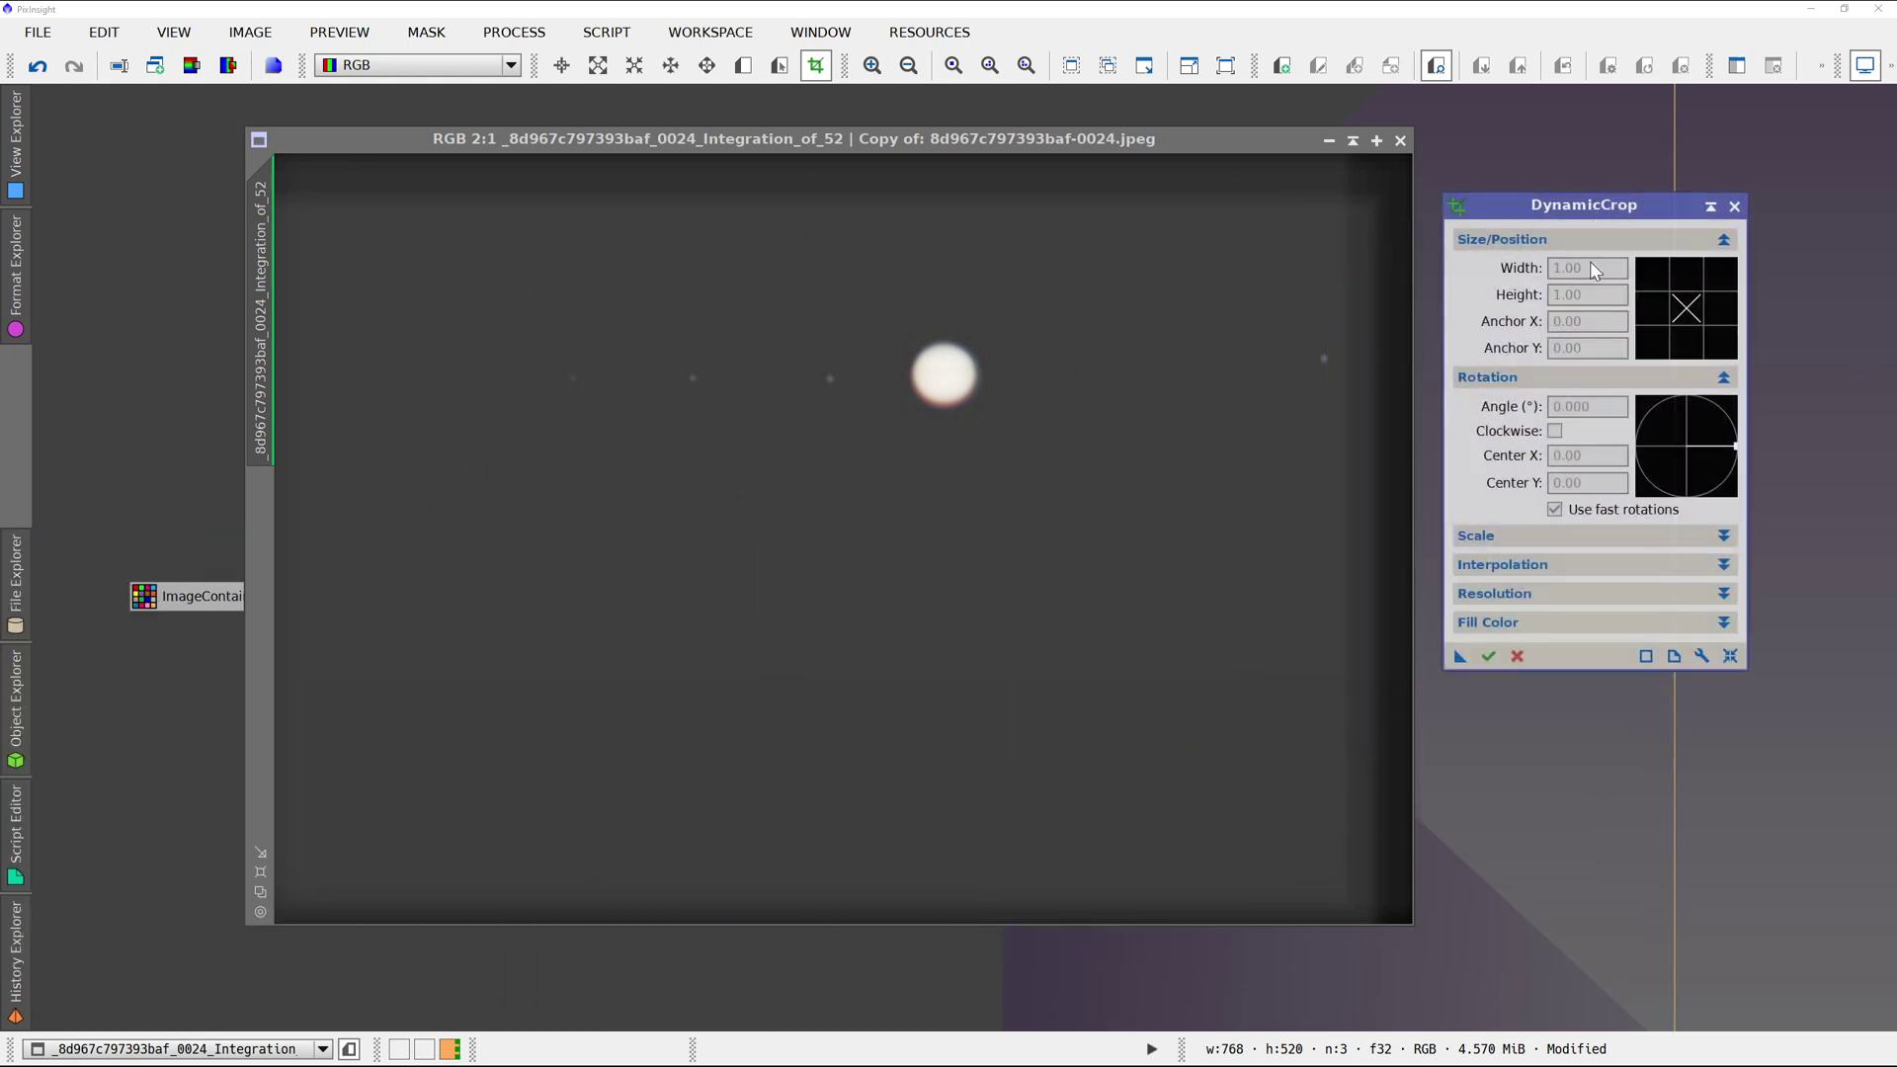
Fit the crop box around Jupiter and its moons and execute it, giving 560×252 pixels.
click(1728, 658)
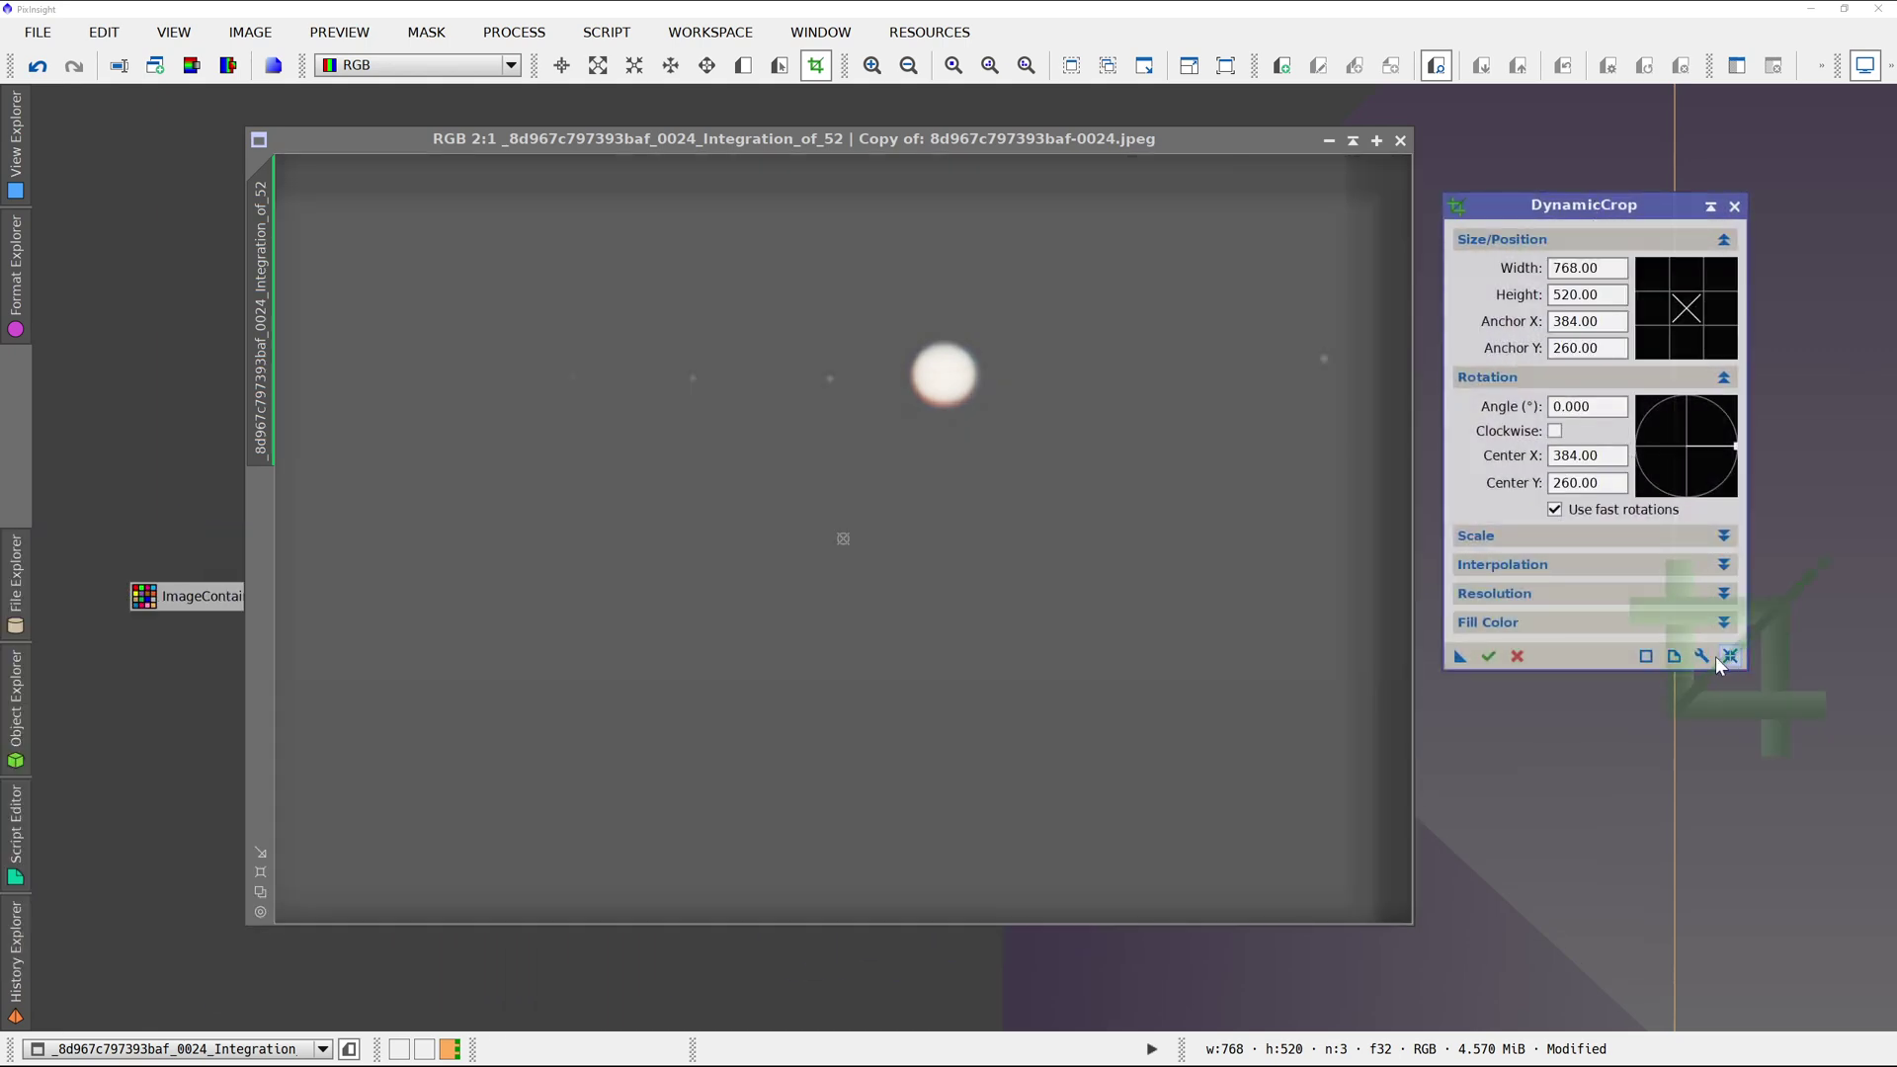
scroll(1220, 606, down, 1)
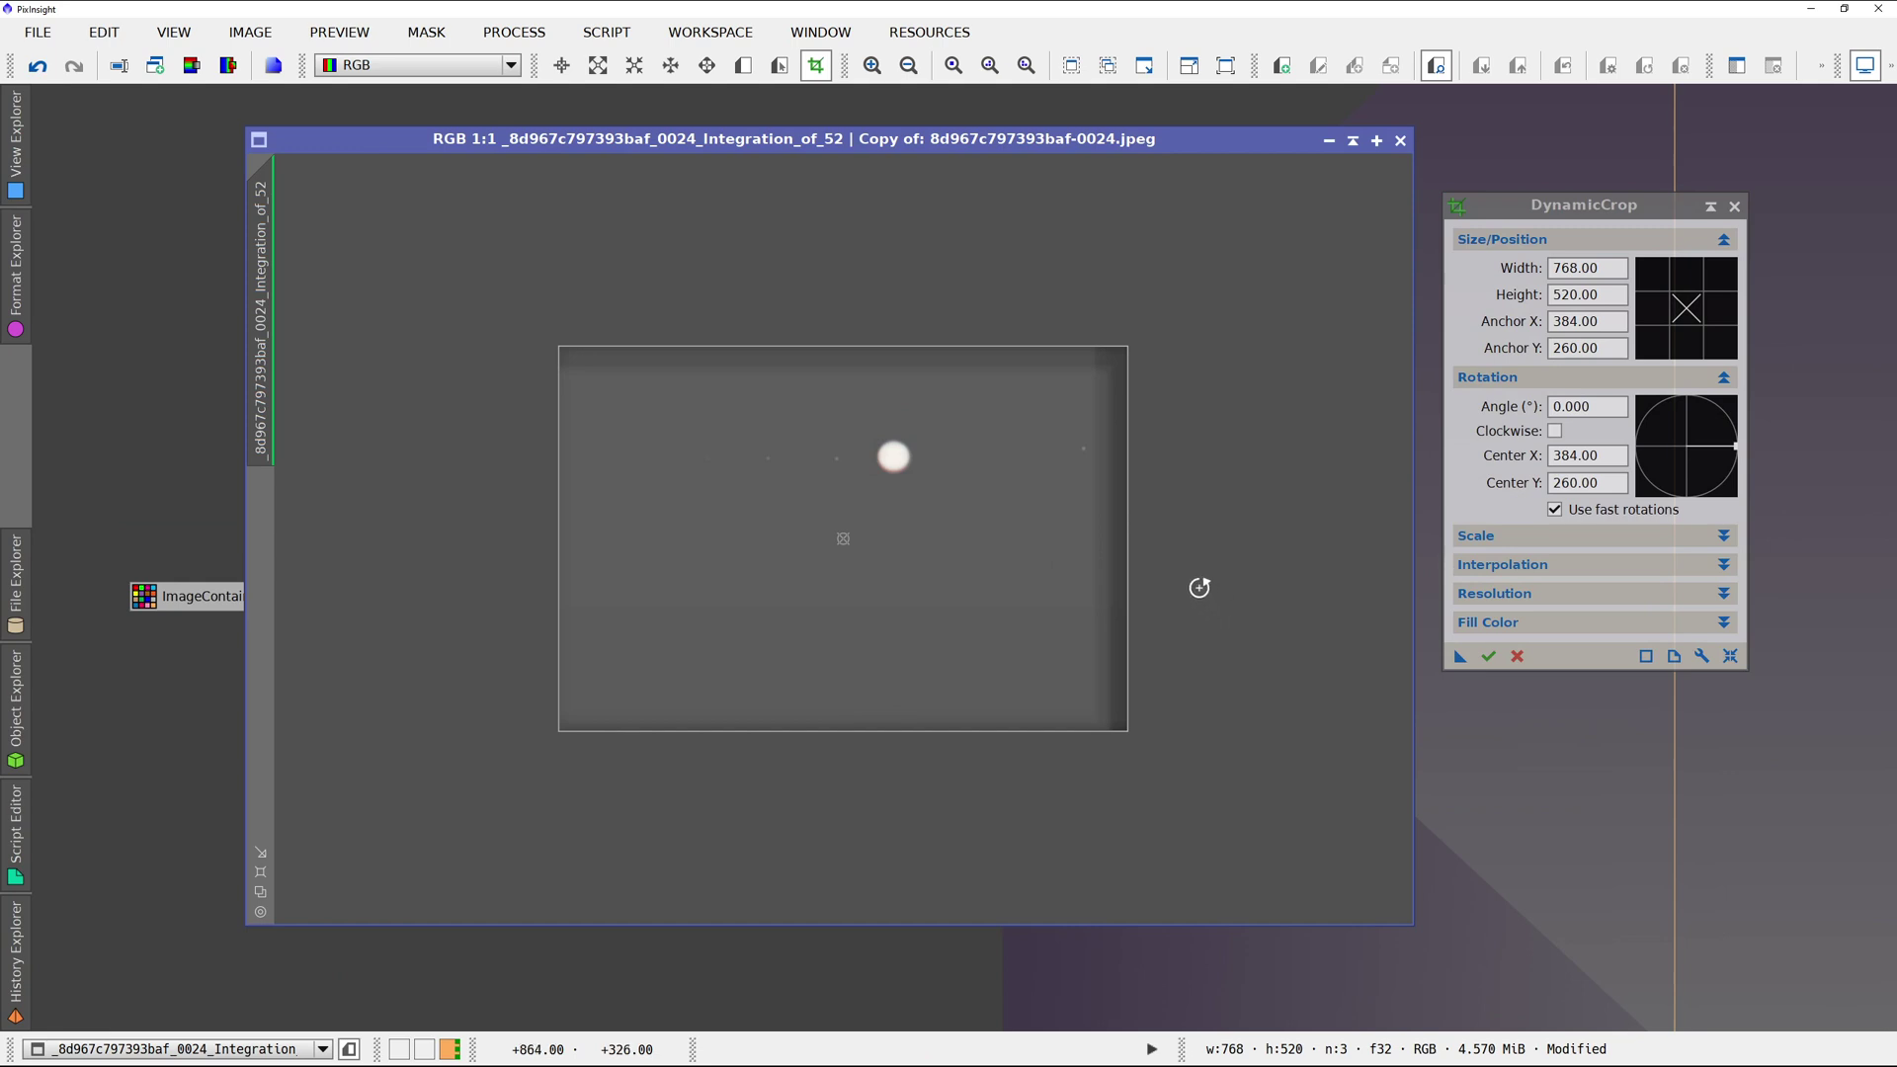
drag(1127, 525, 1094, 529)
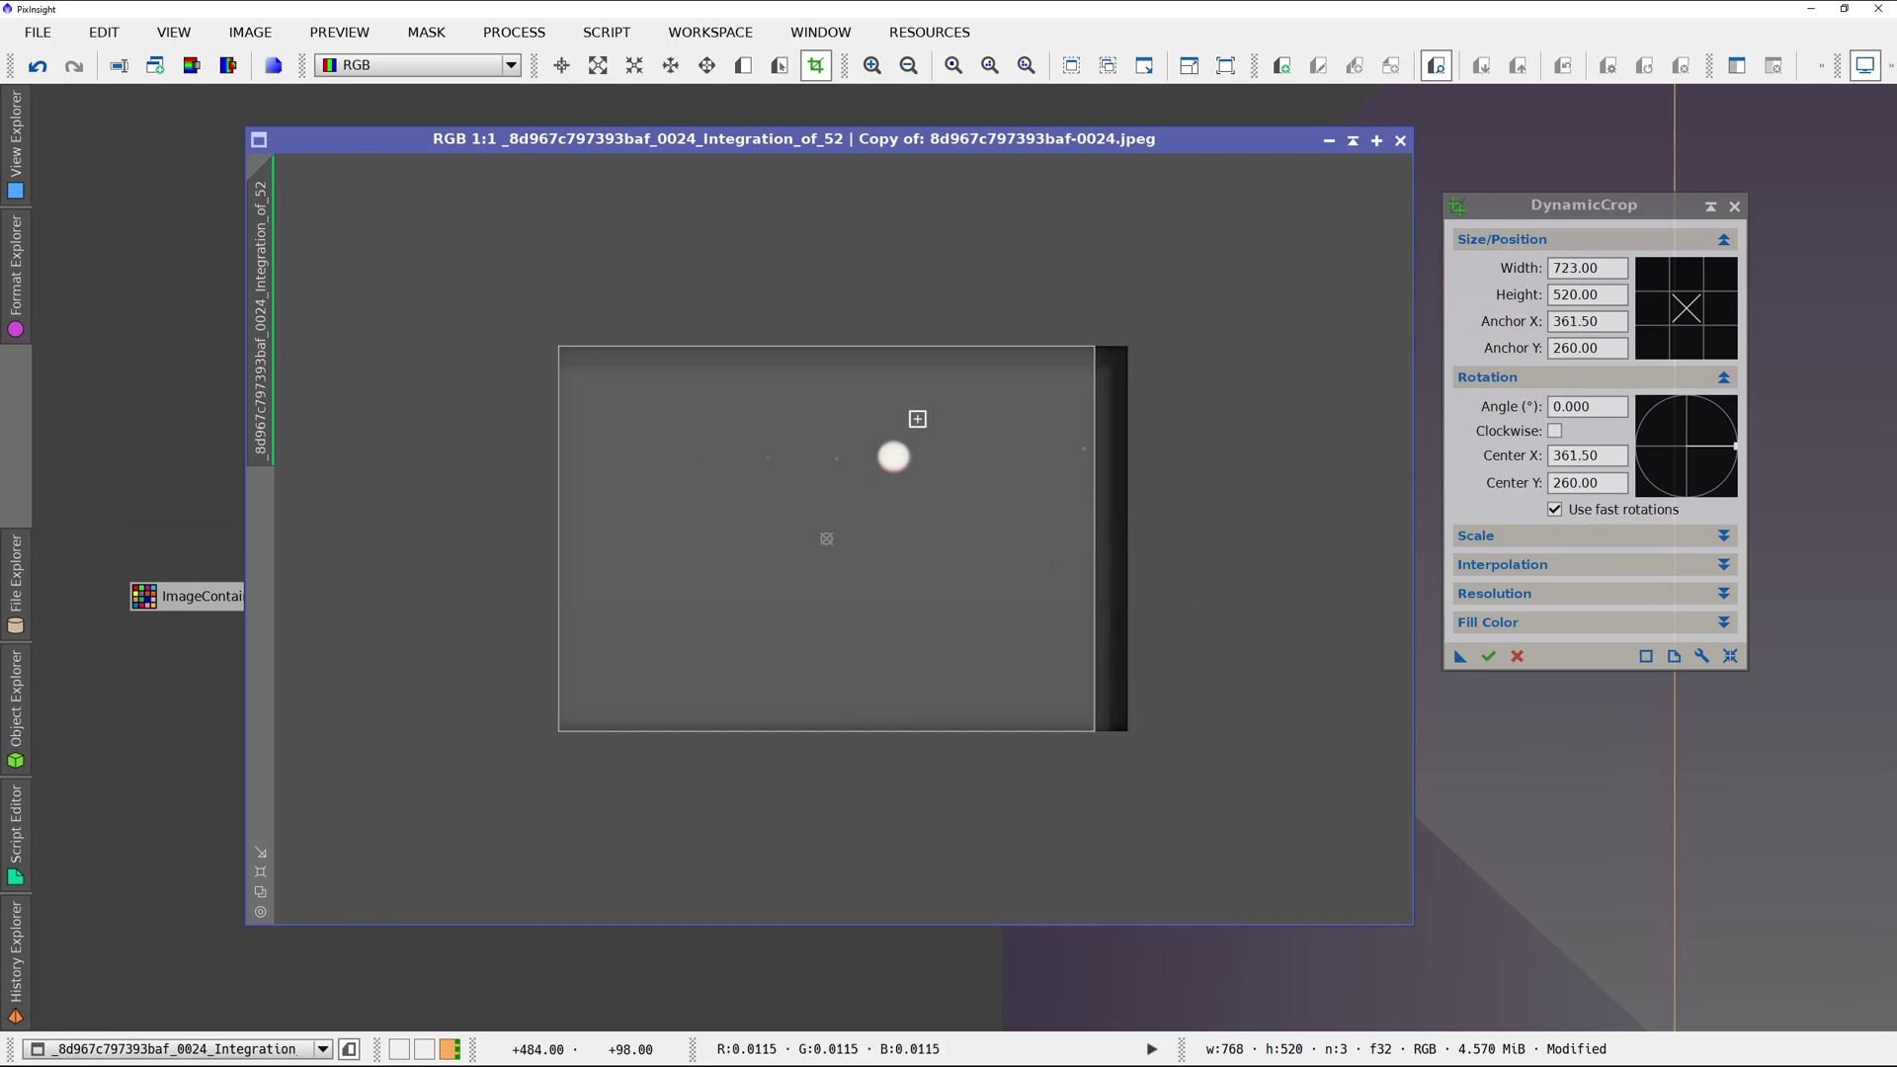
drag(882, 349, 887, 382)
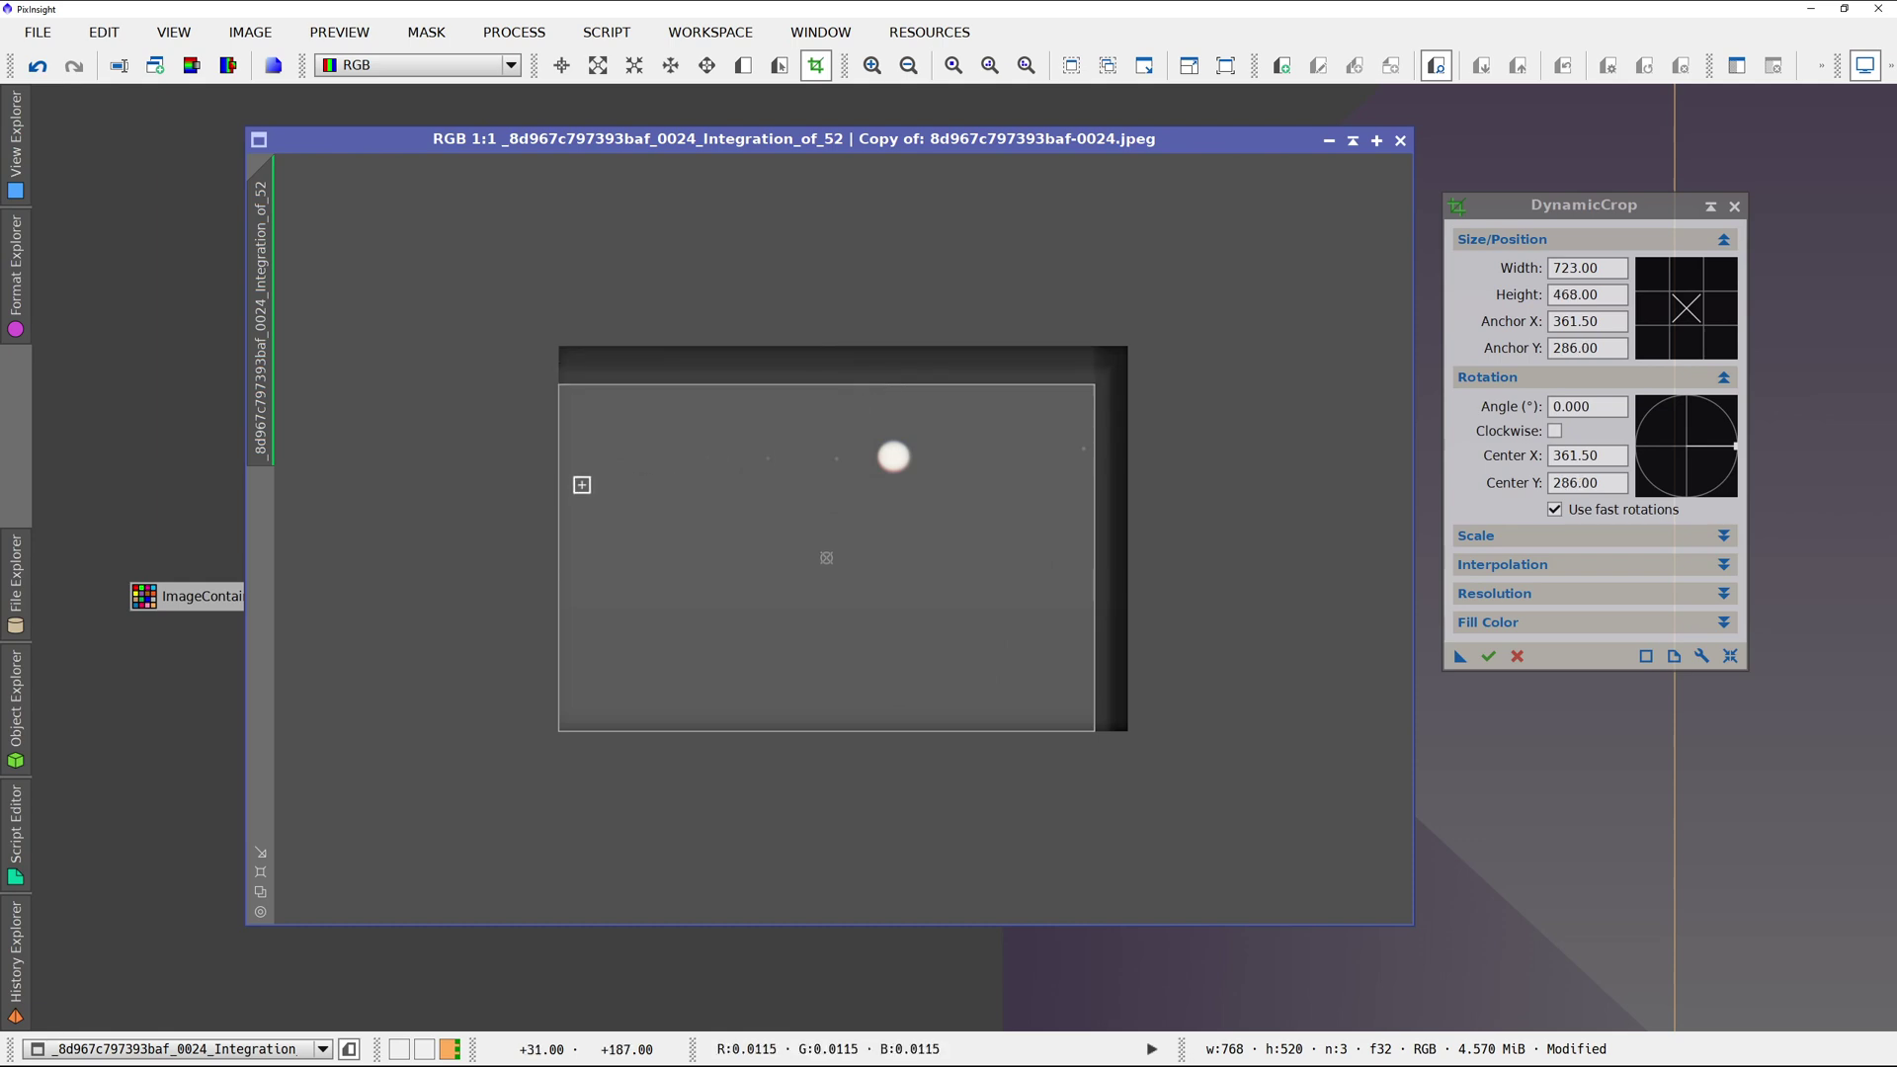
drag(562, 480, 679, 480)
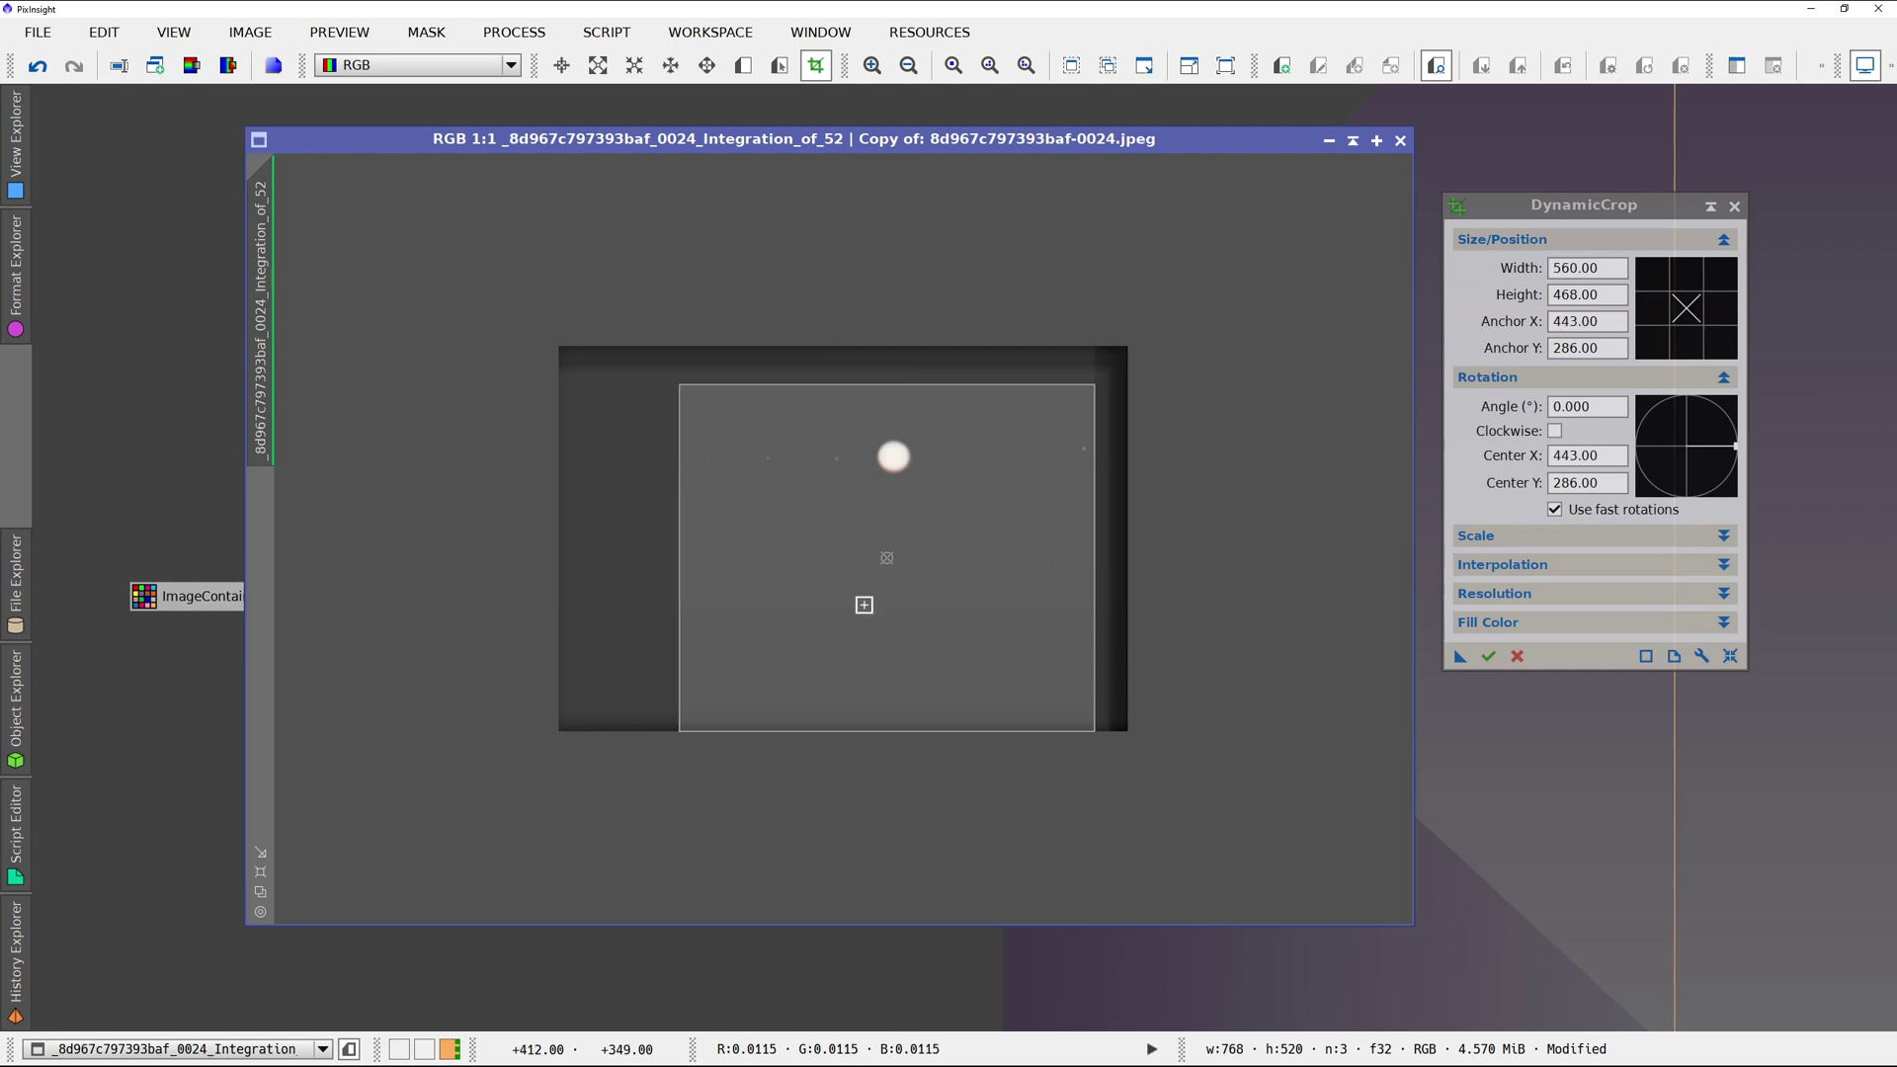
drag(943, 732, 938, 526)
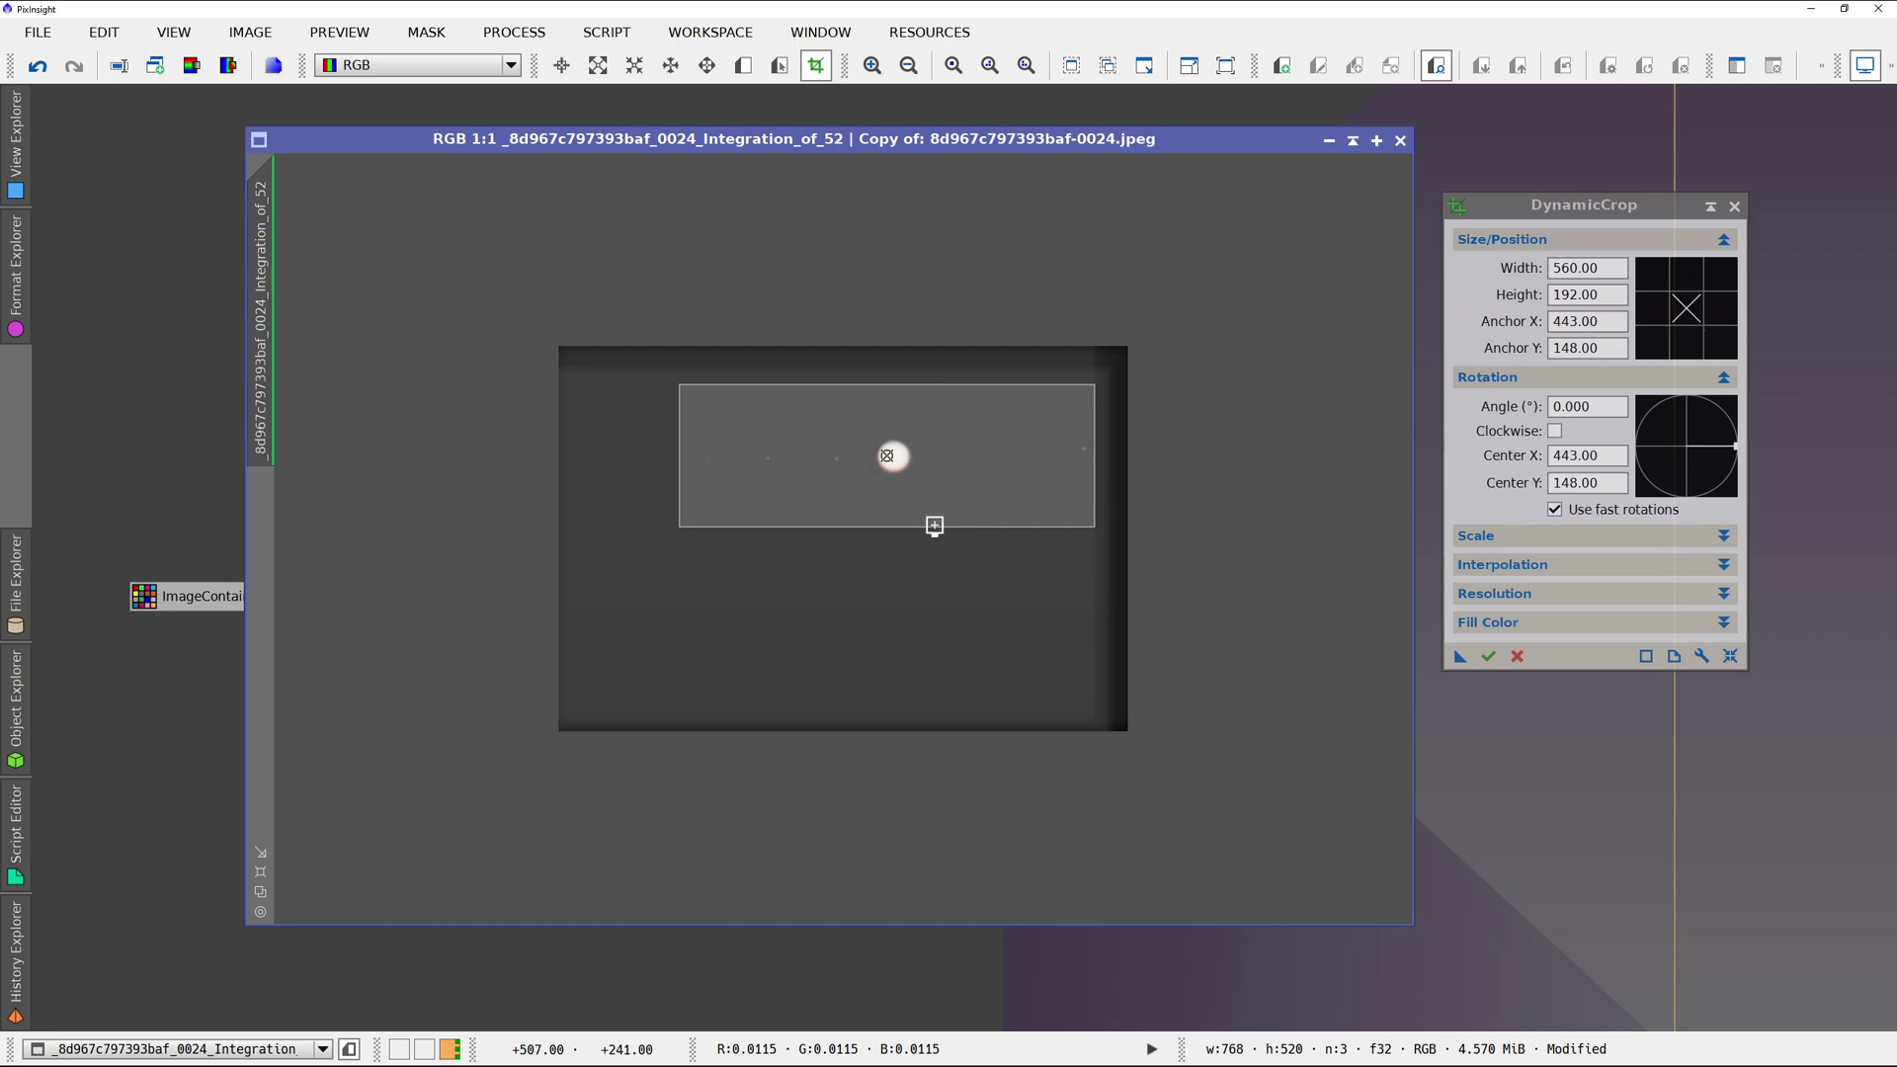
mouse_move(935, 526)
mouse_down()
mouse_move(937, 572)
mouse_move(930, 520)
mouse_up()
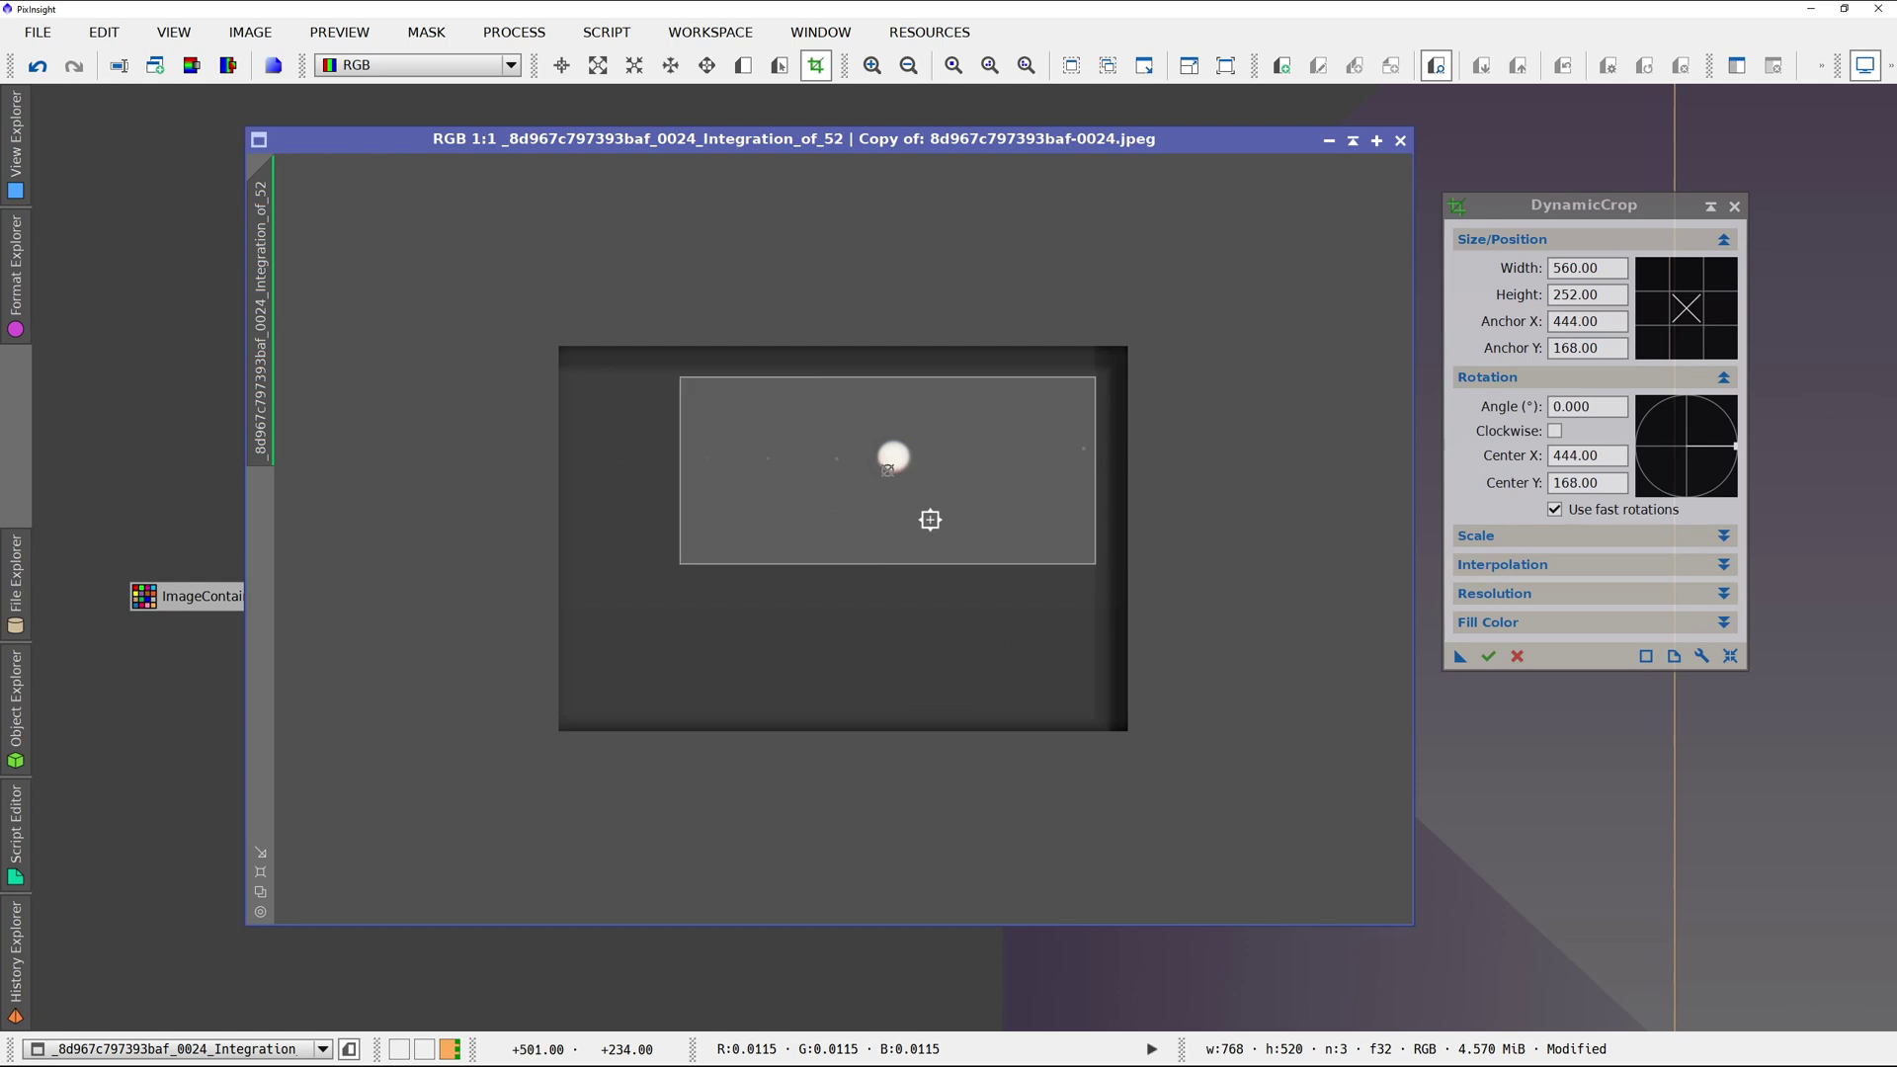
click(1490, 656)
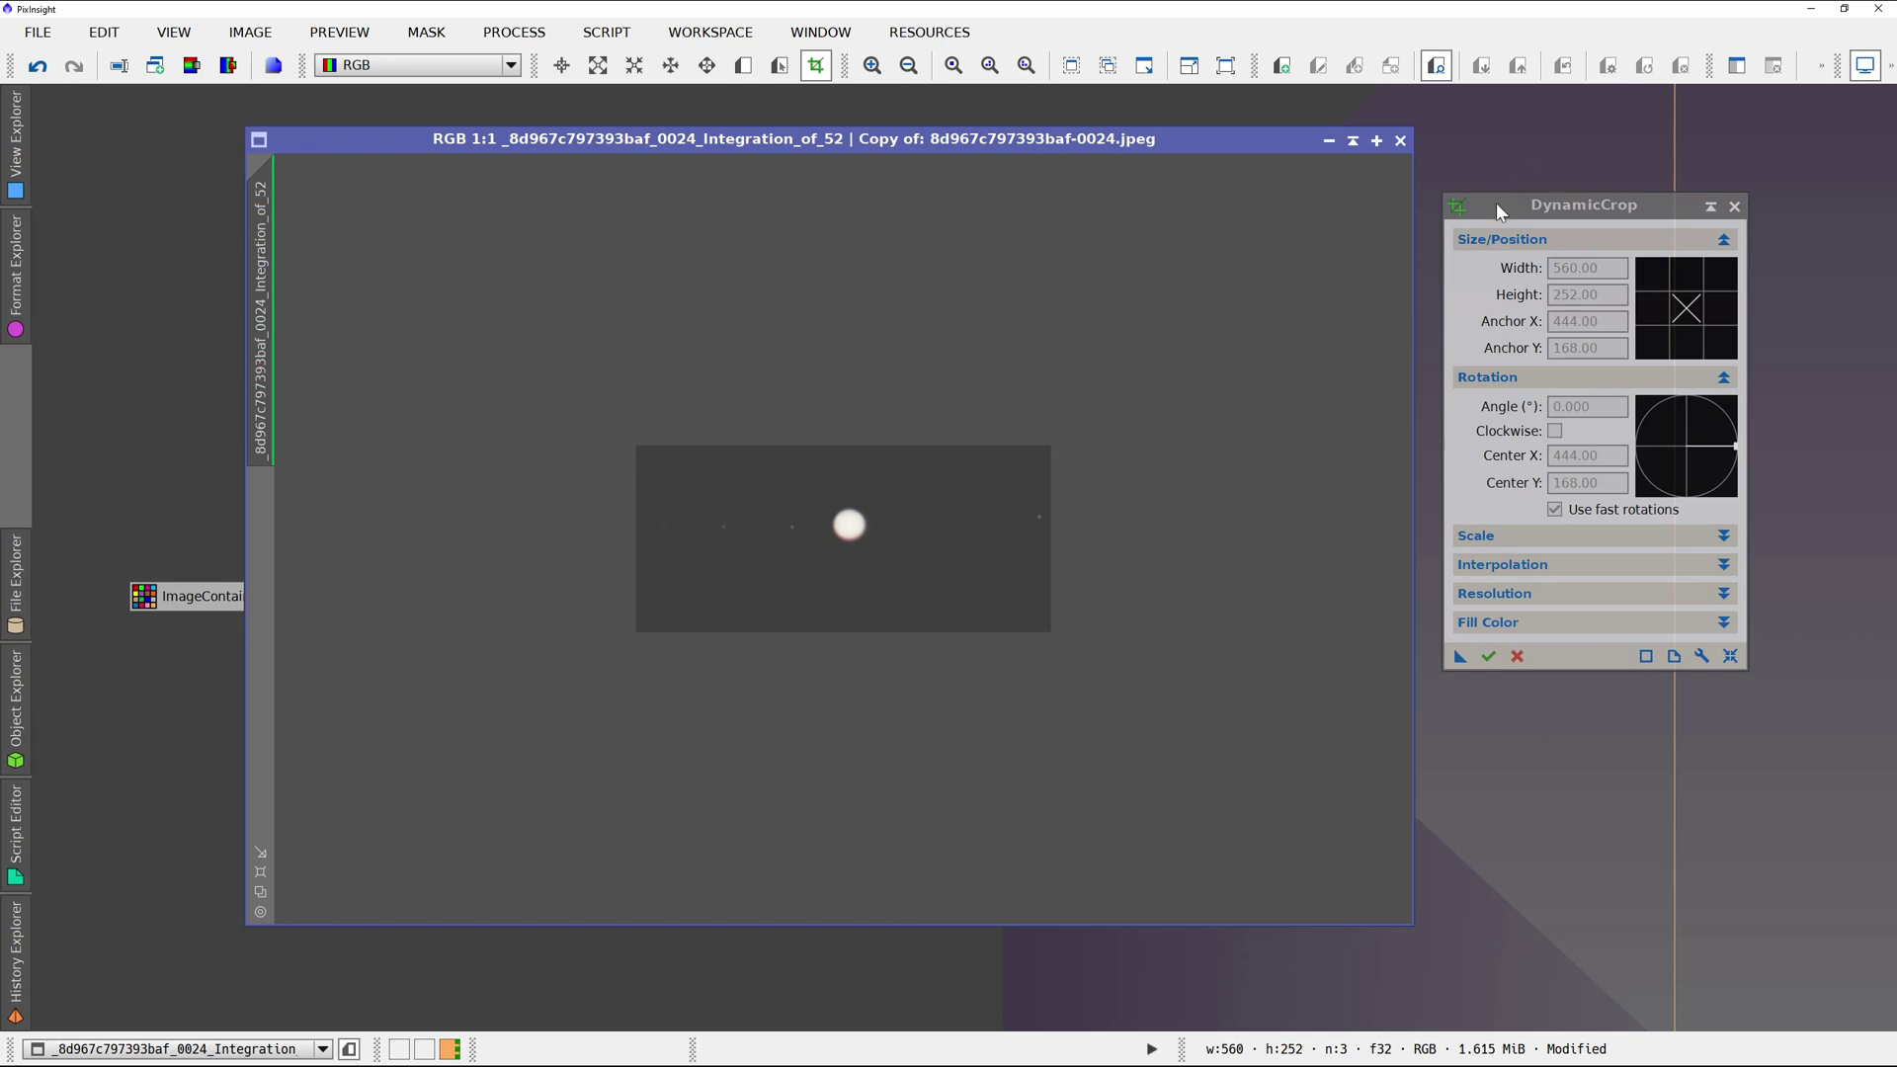
Turn off STF AutoStretch and open the Binarize tool with its 0.5 threshold.
click(1890, 65)
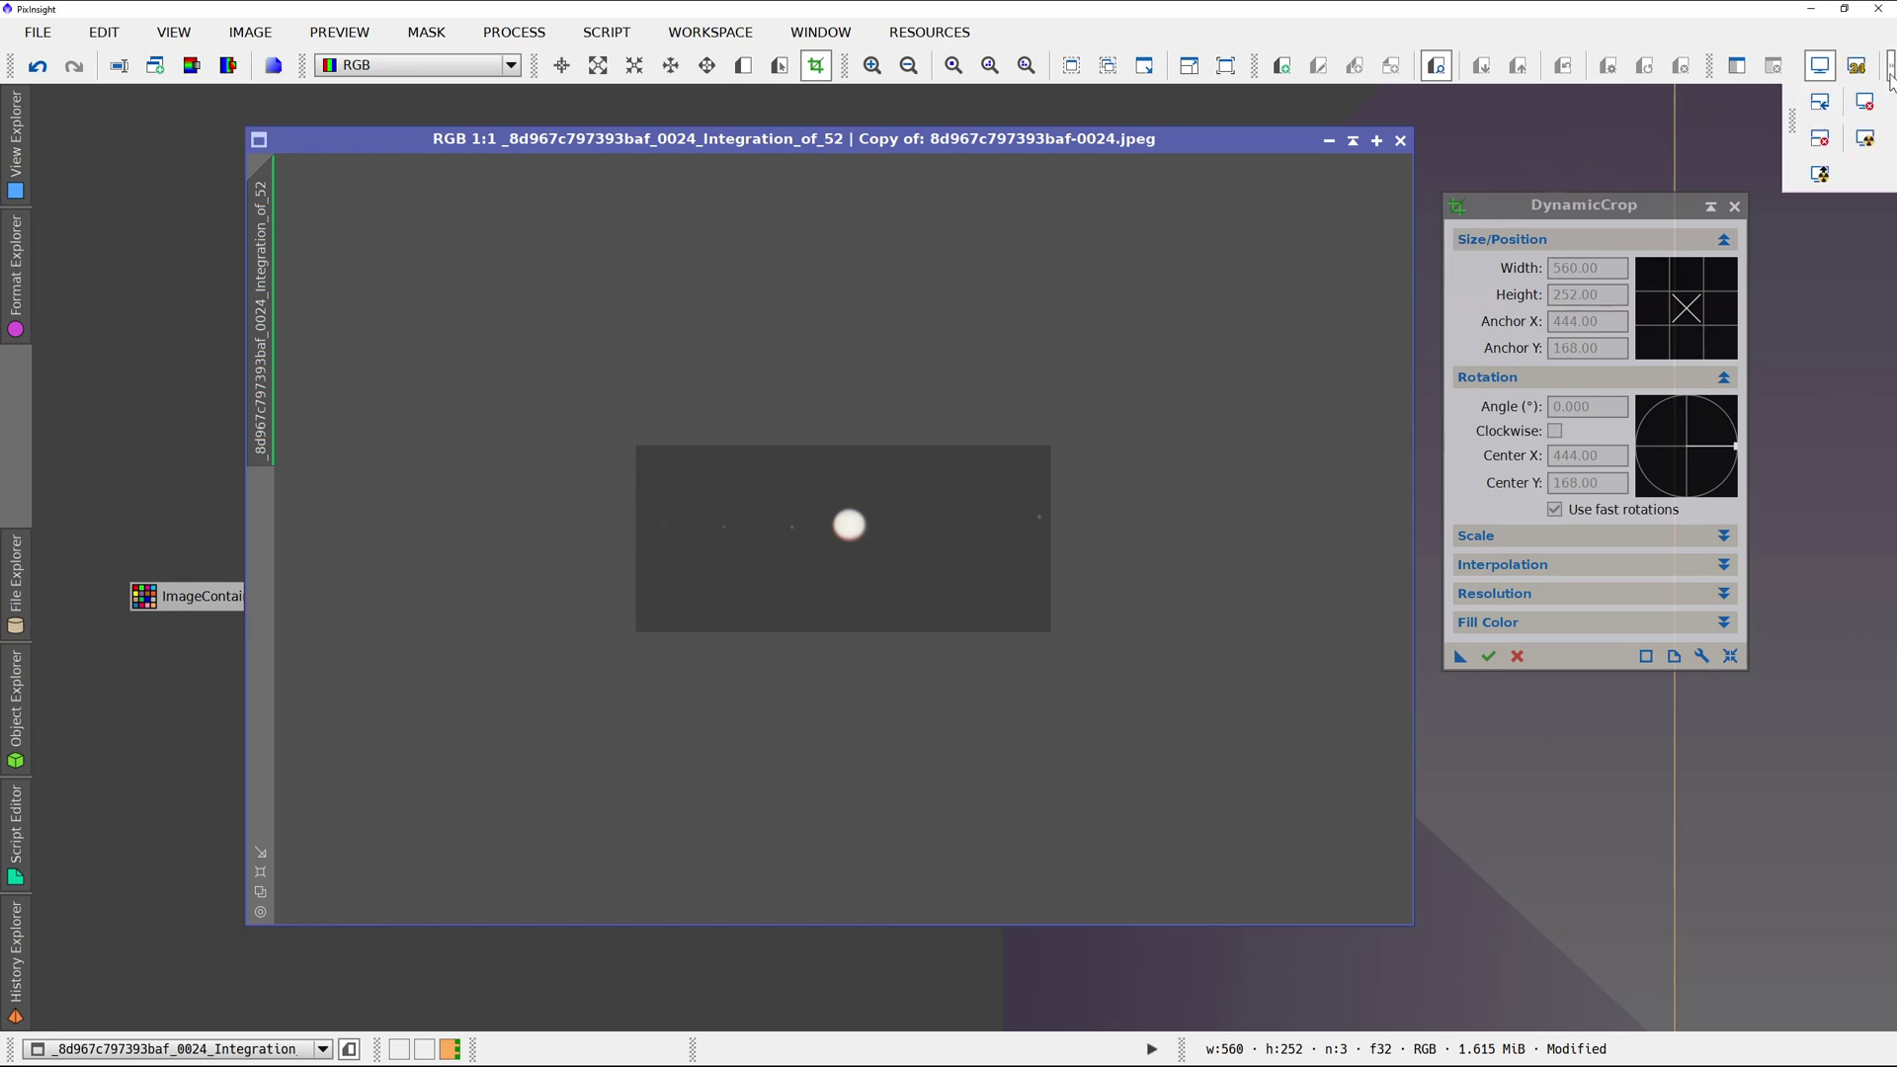
click(1863, 141)
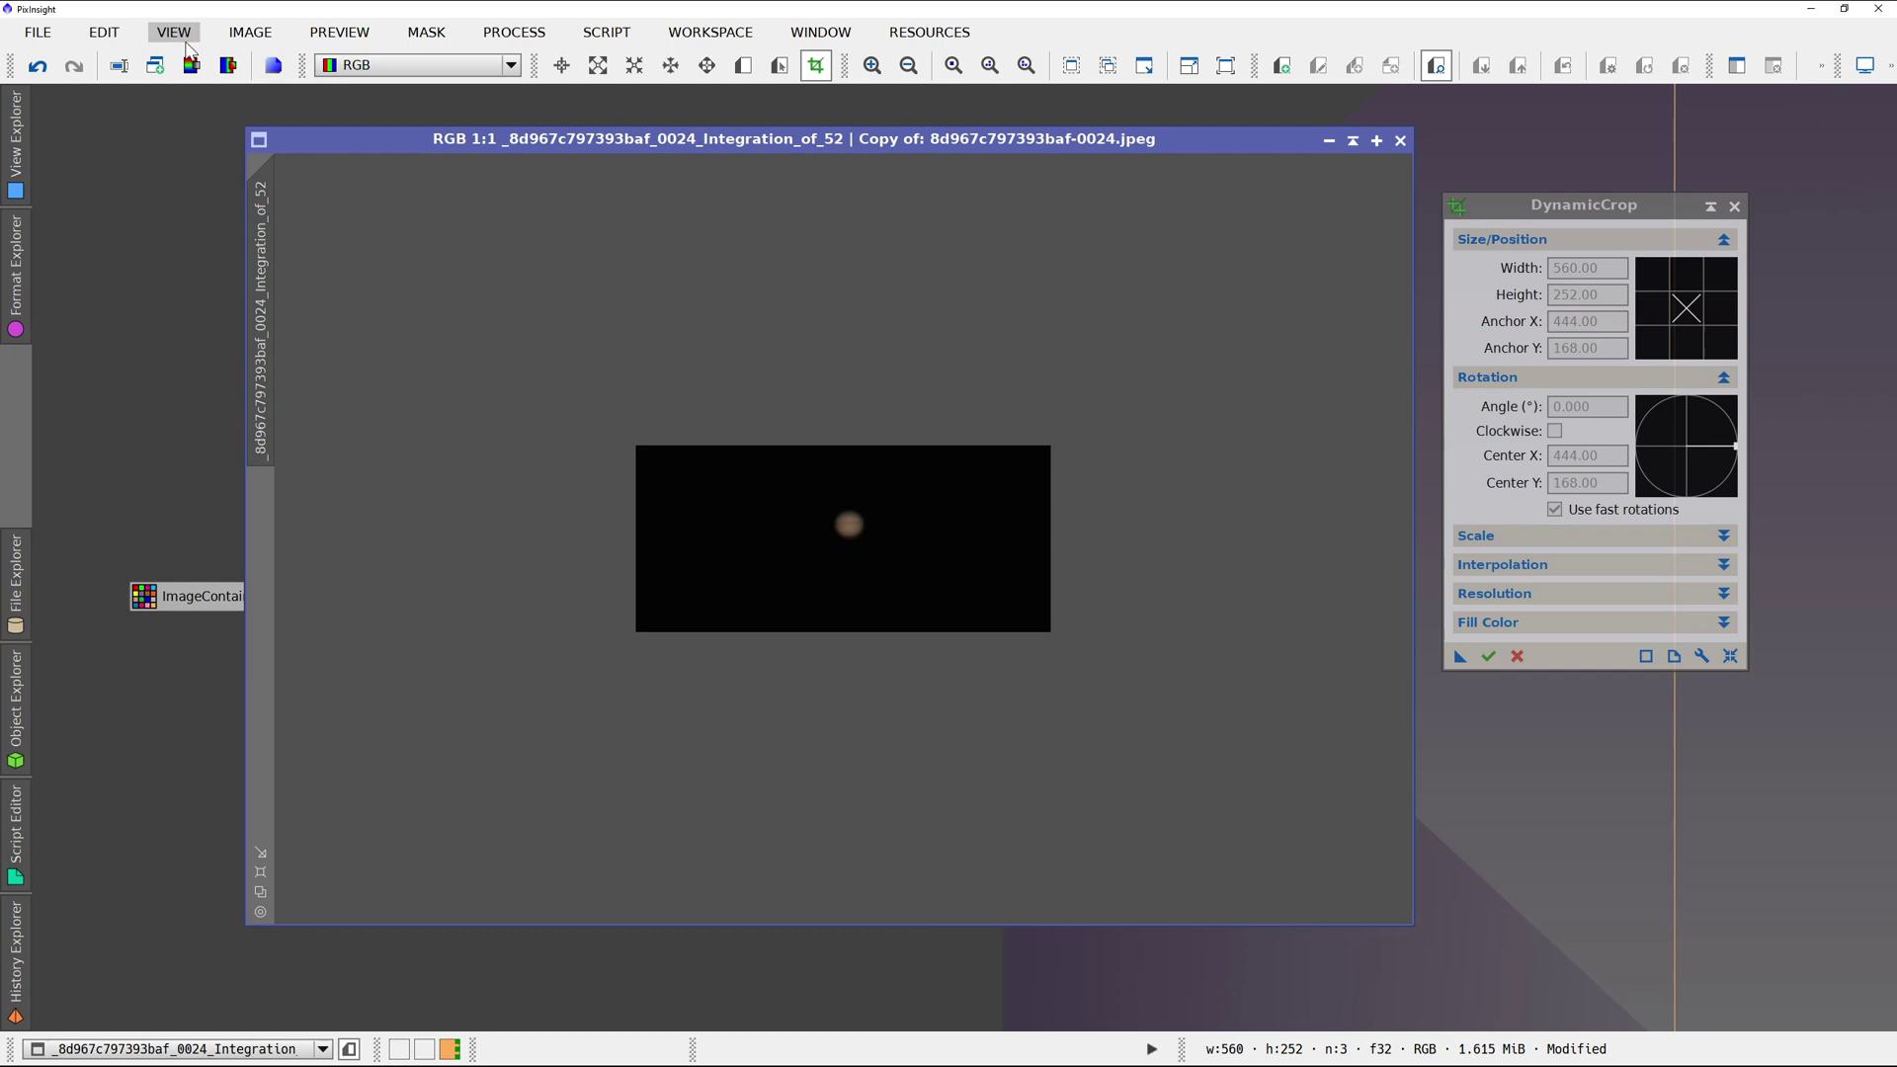
click(514, 32)
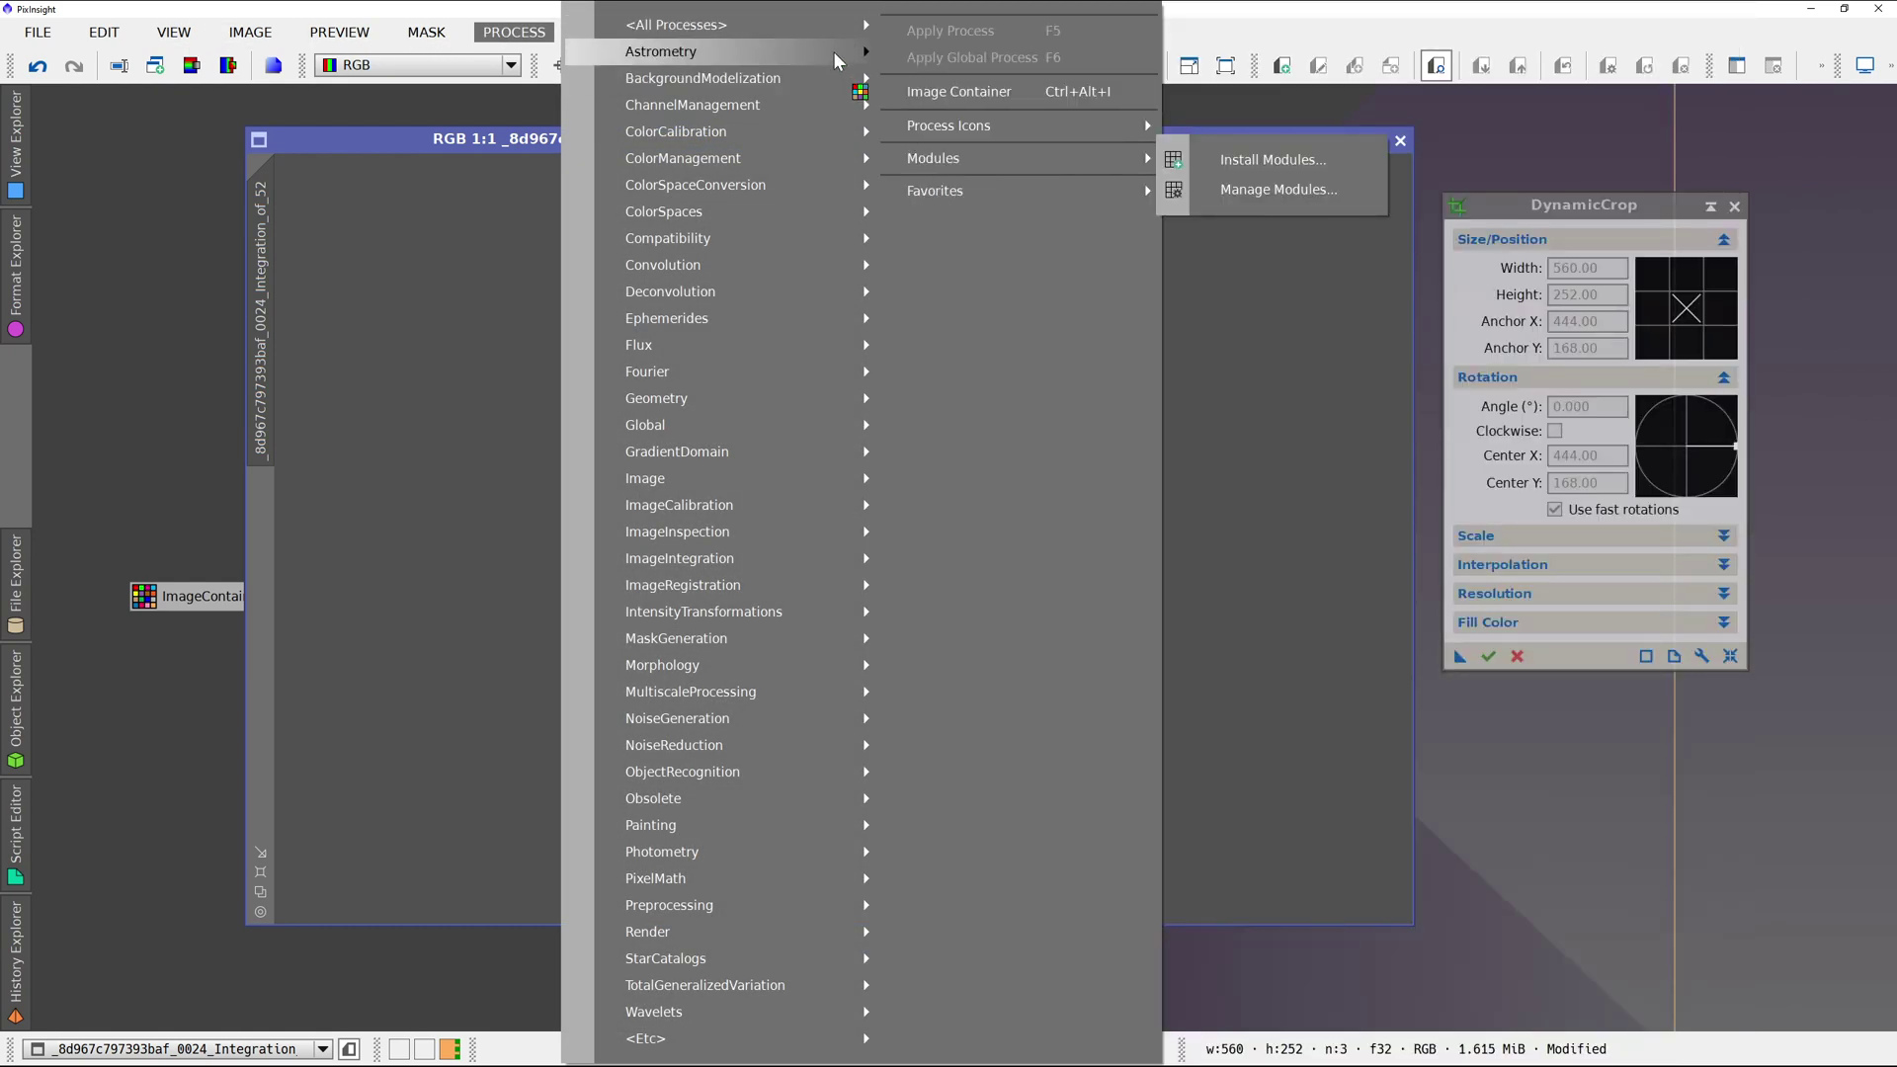
mouse_move(853, 32)
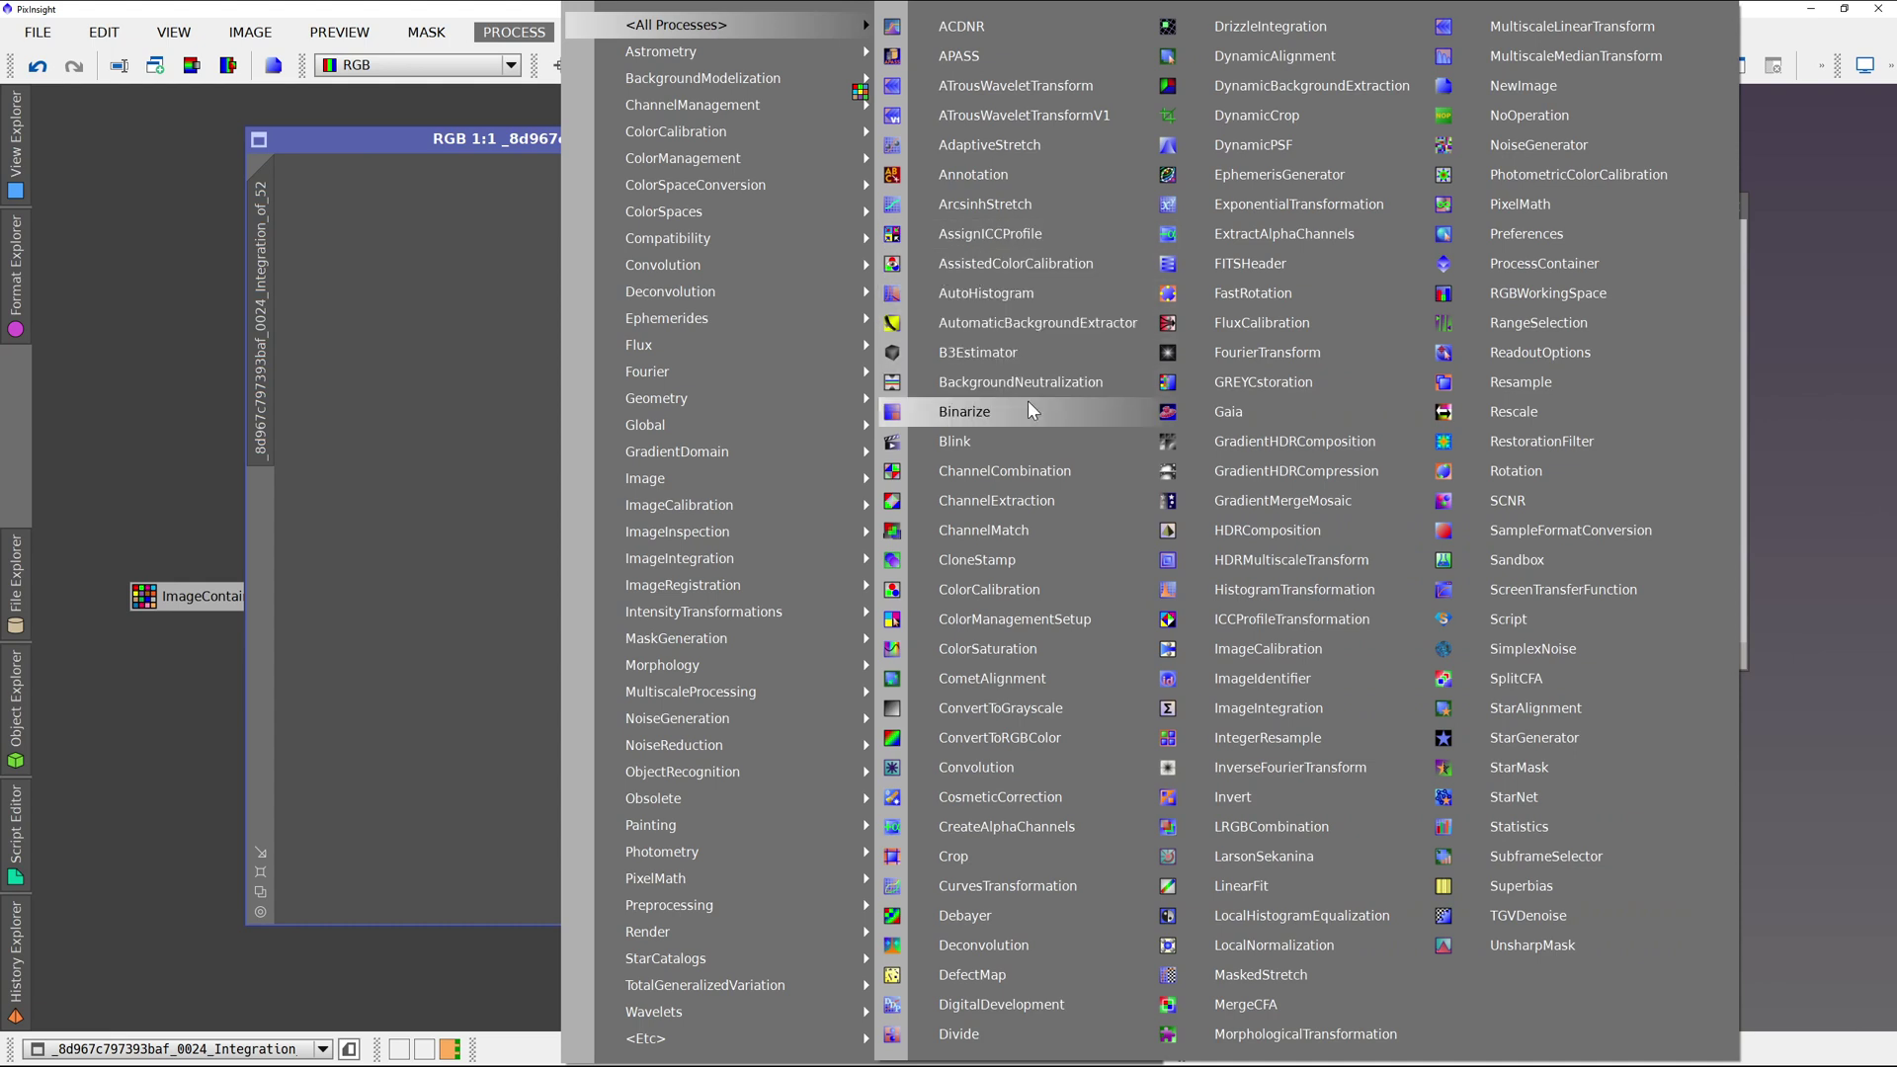
key(Escape)
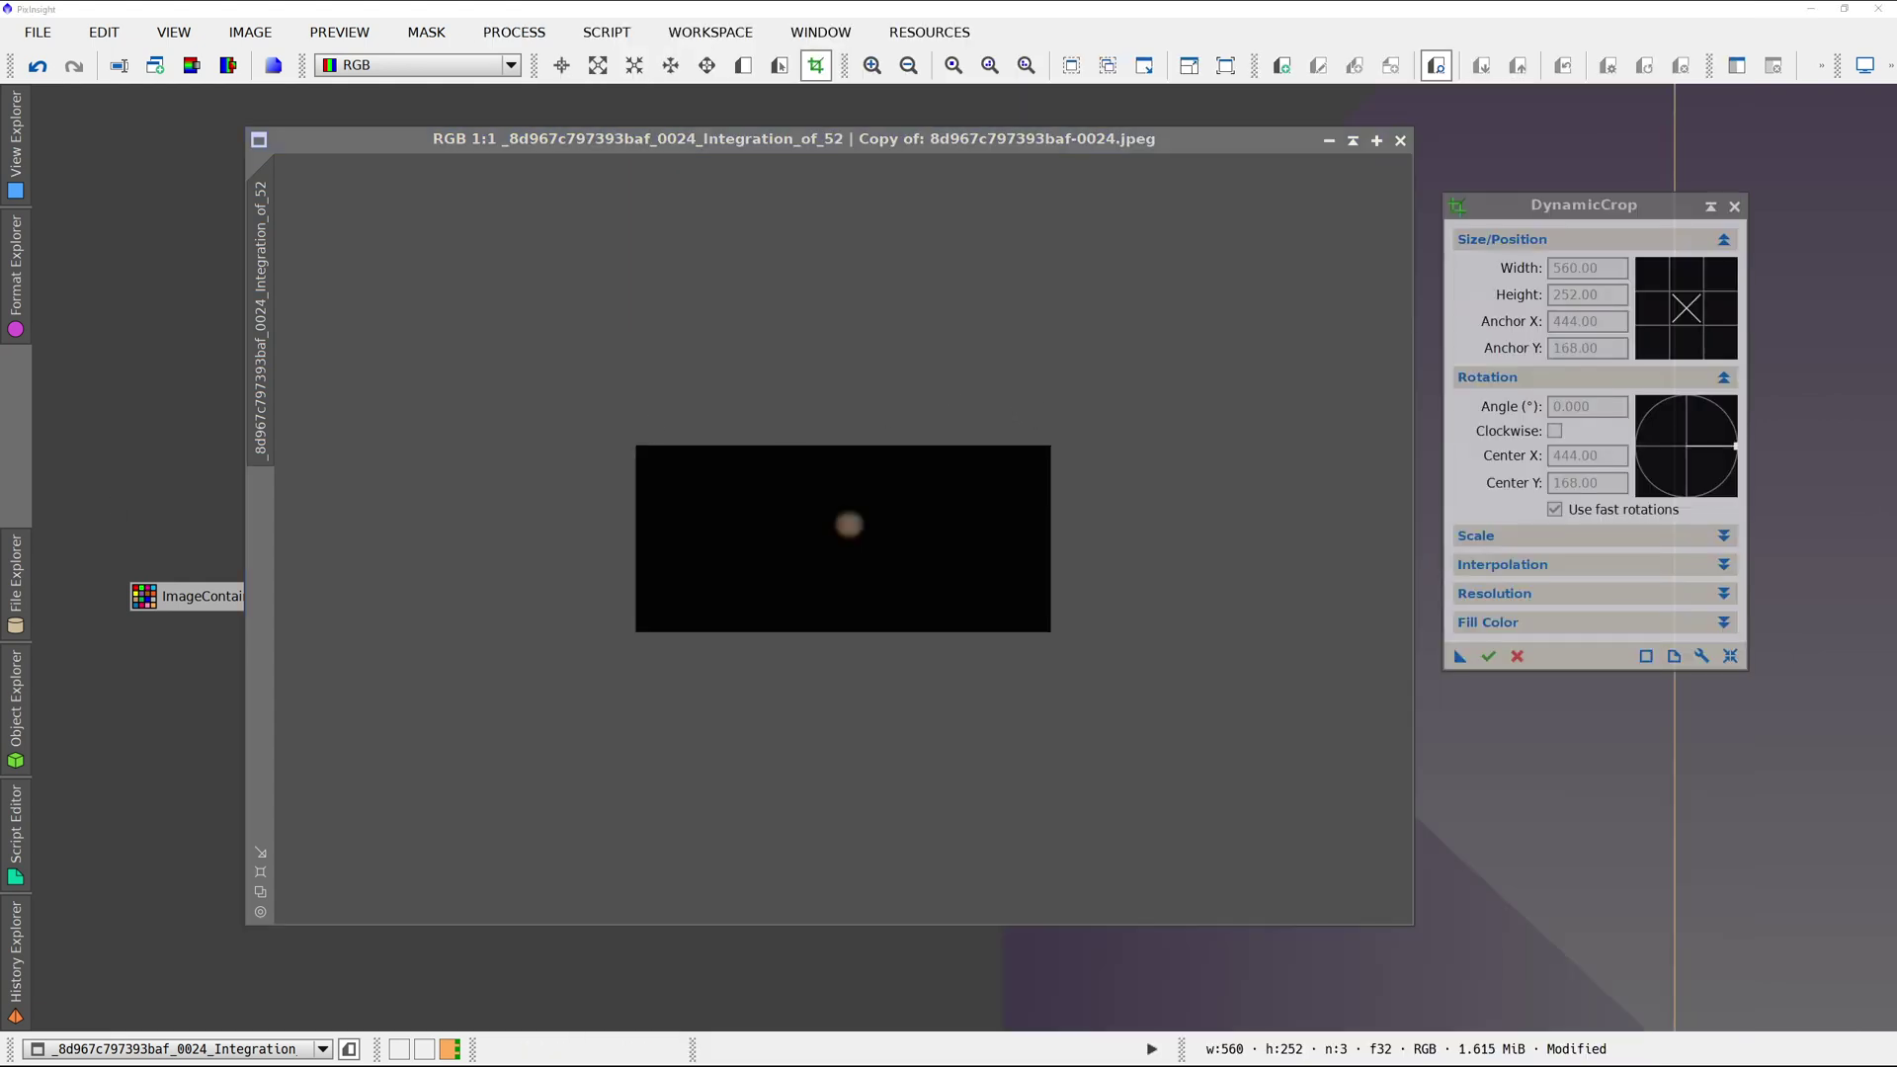
drag(771, 551, 1530, 393)
Show the Binarize real-time preview and lower the threshold to 0.019, then 0.015.
click(1229, 562)
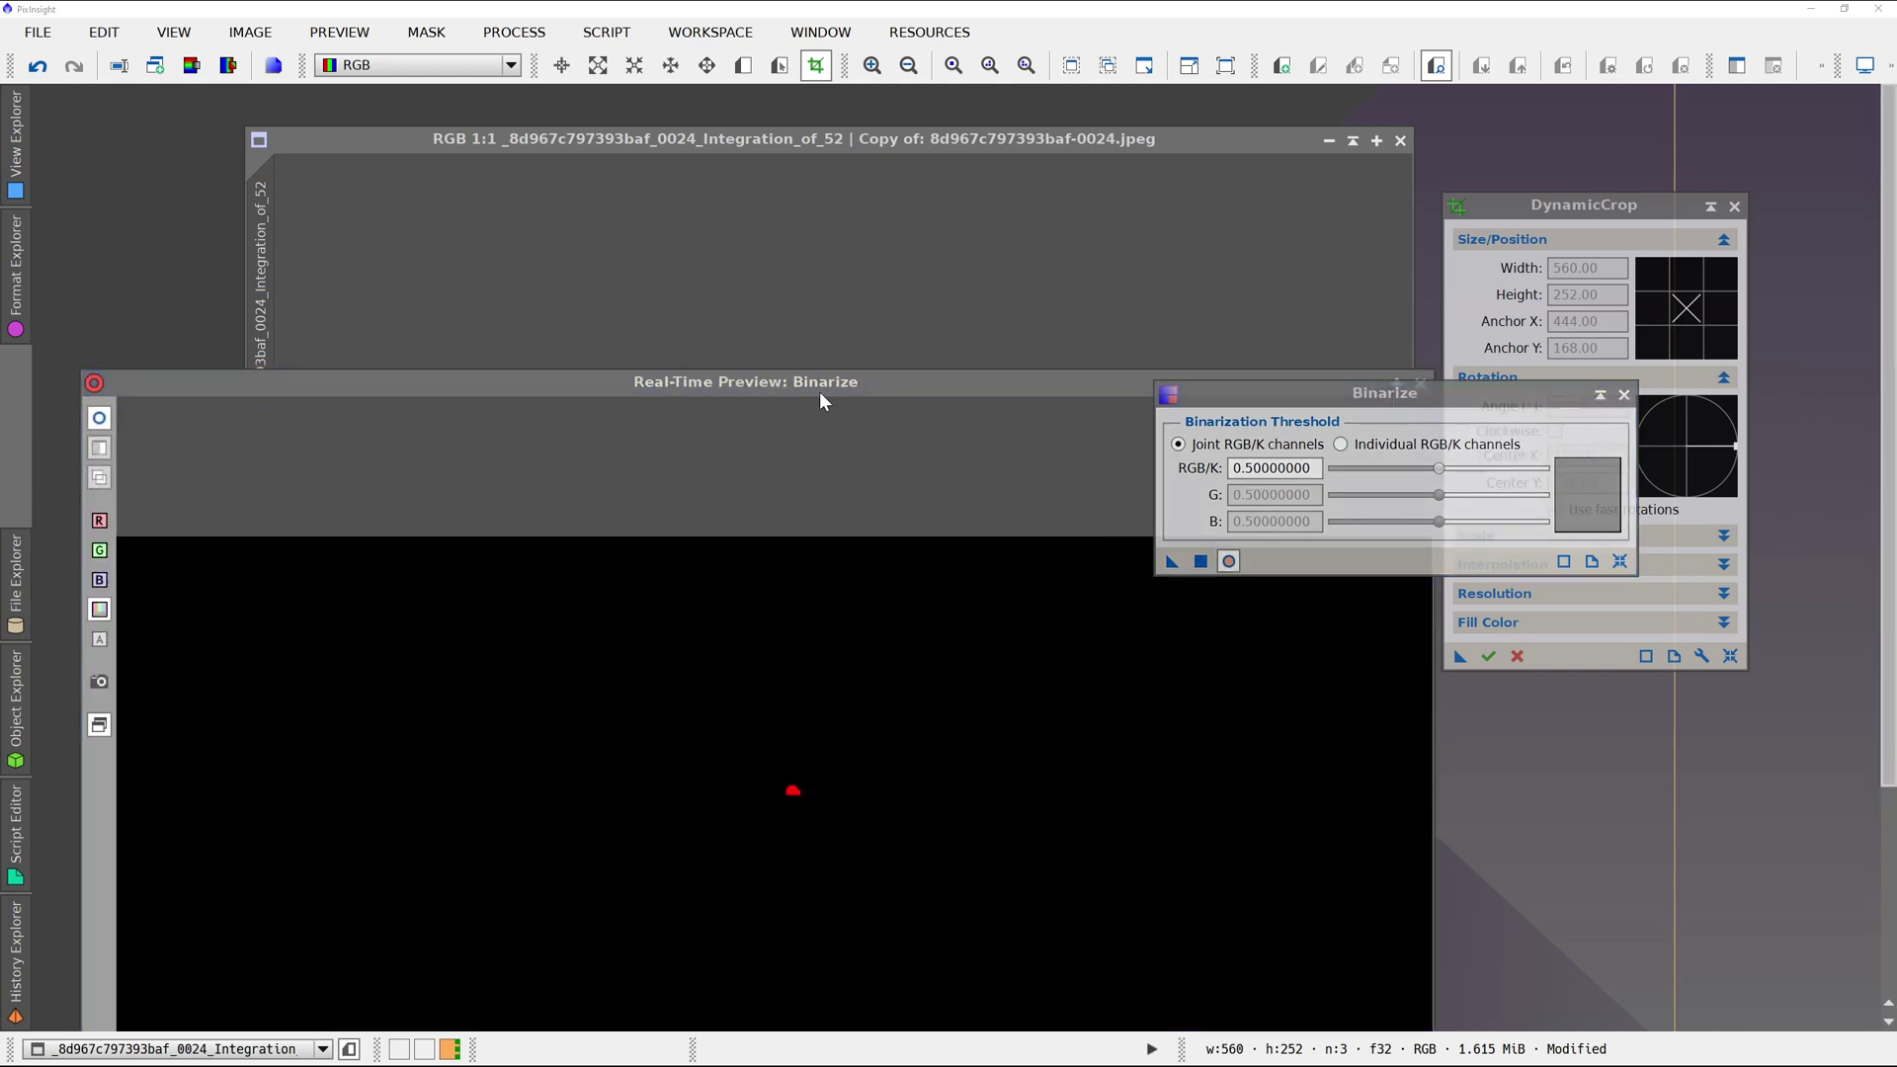
drag(820, 391, 729, 145)
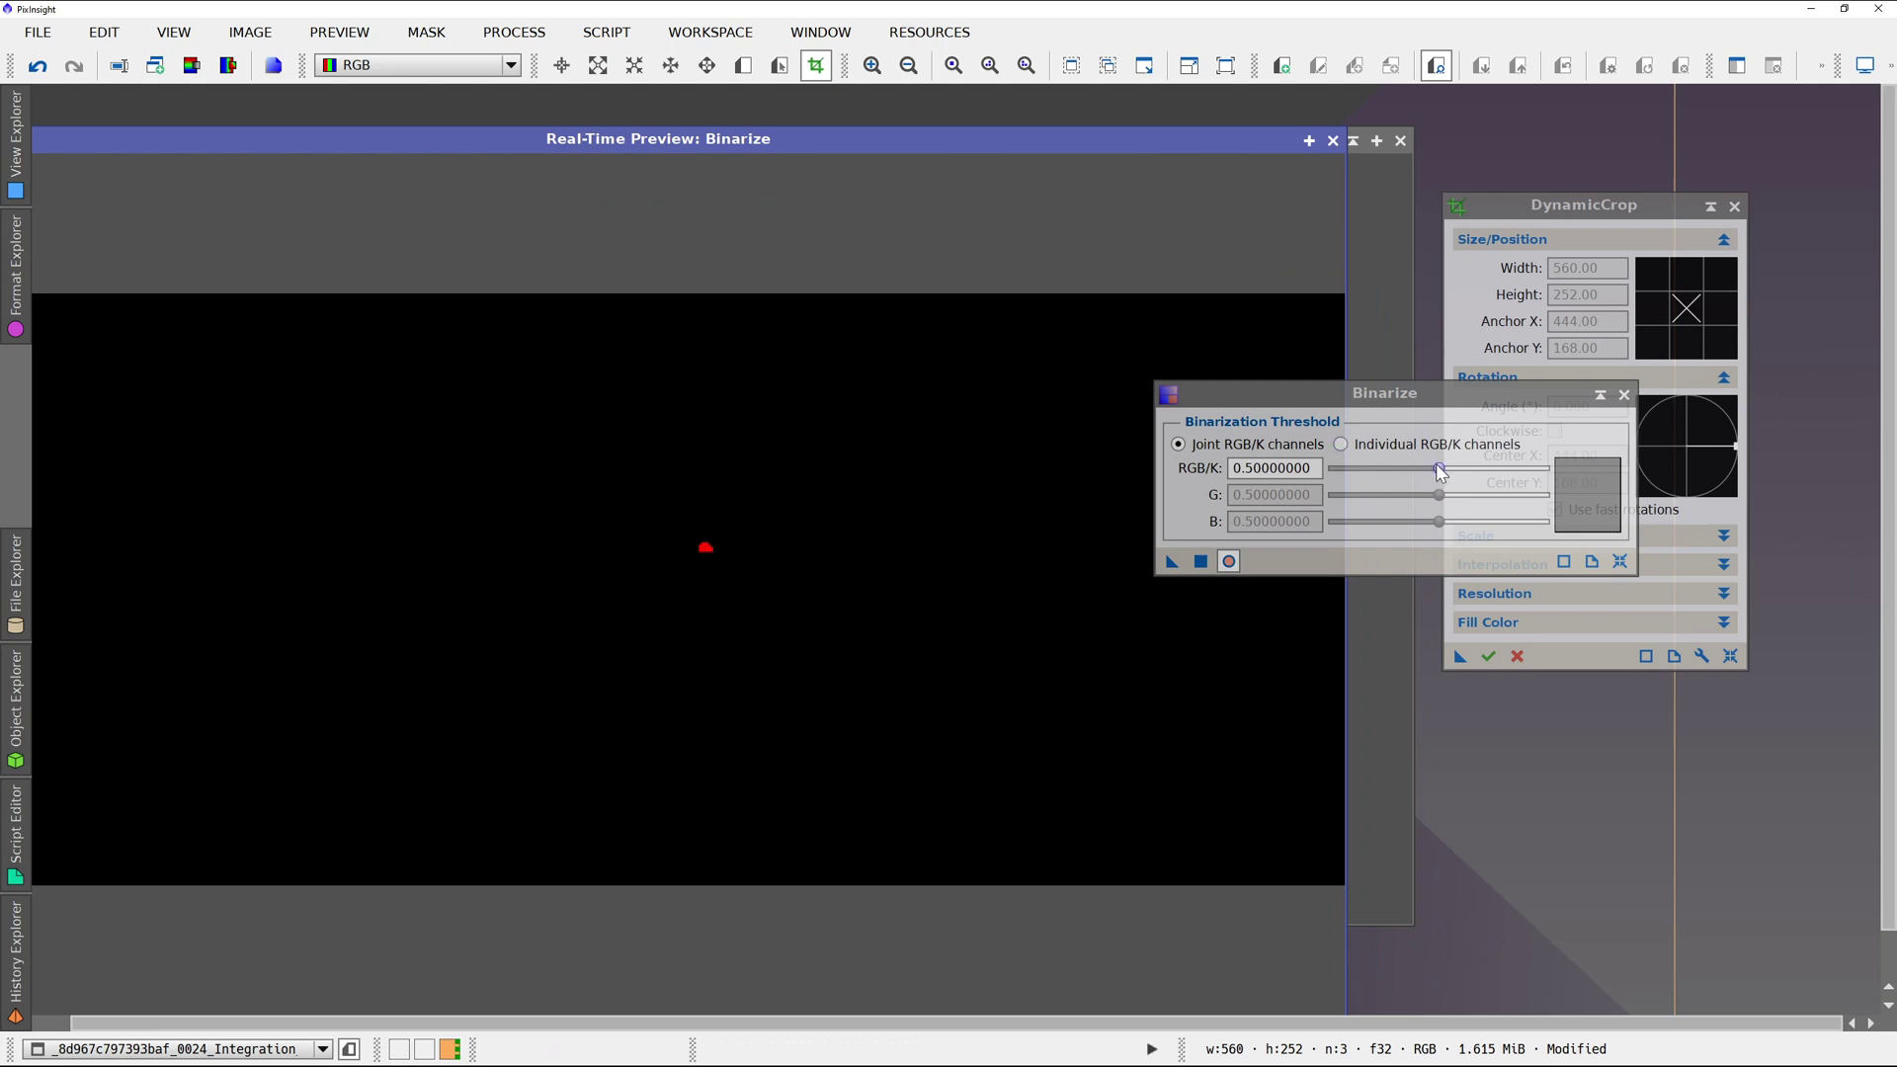
drag(1433, 465, 1341, 474)
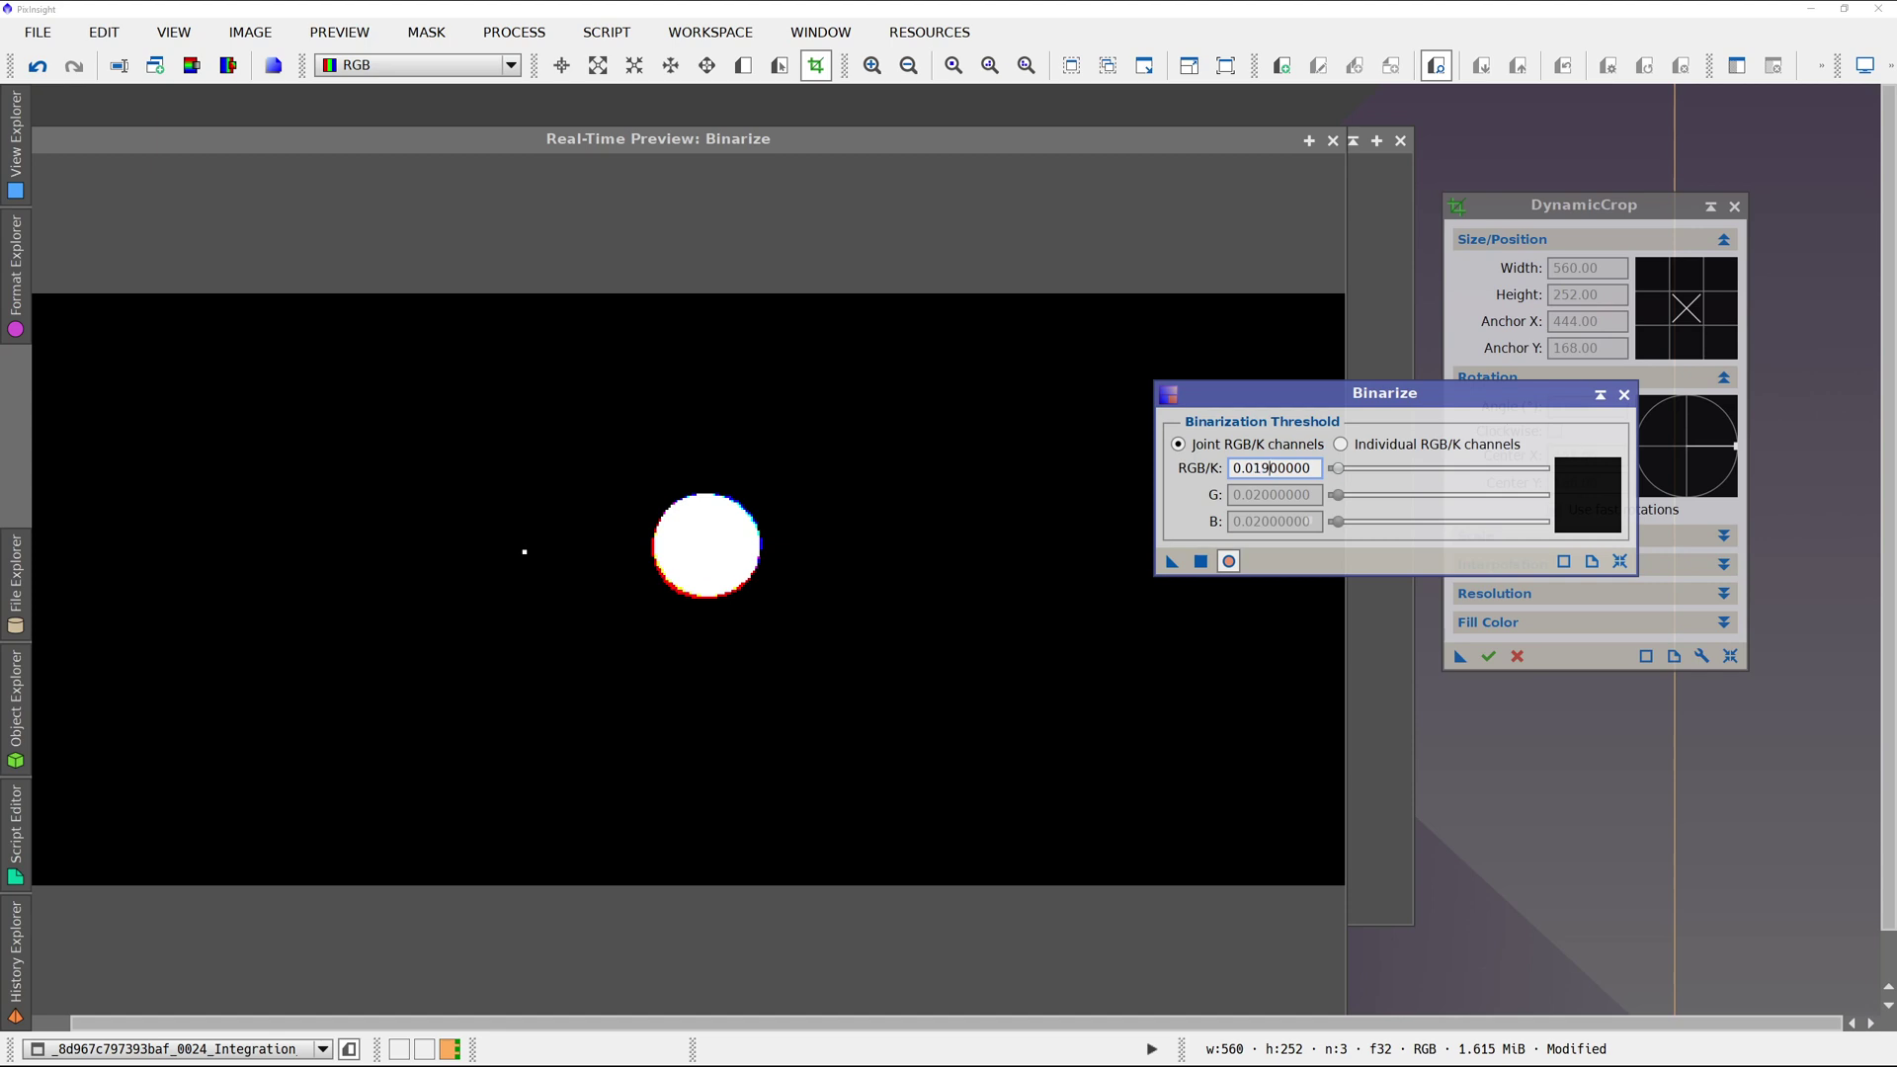
key(Return)
key(ctrl+a)
text(0)
key(Return)
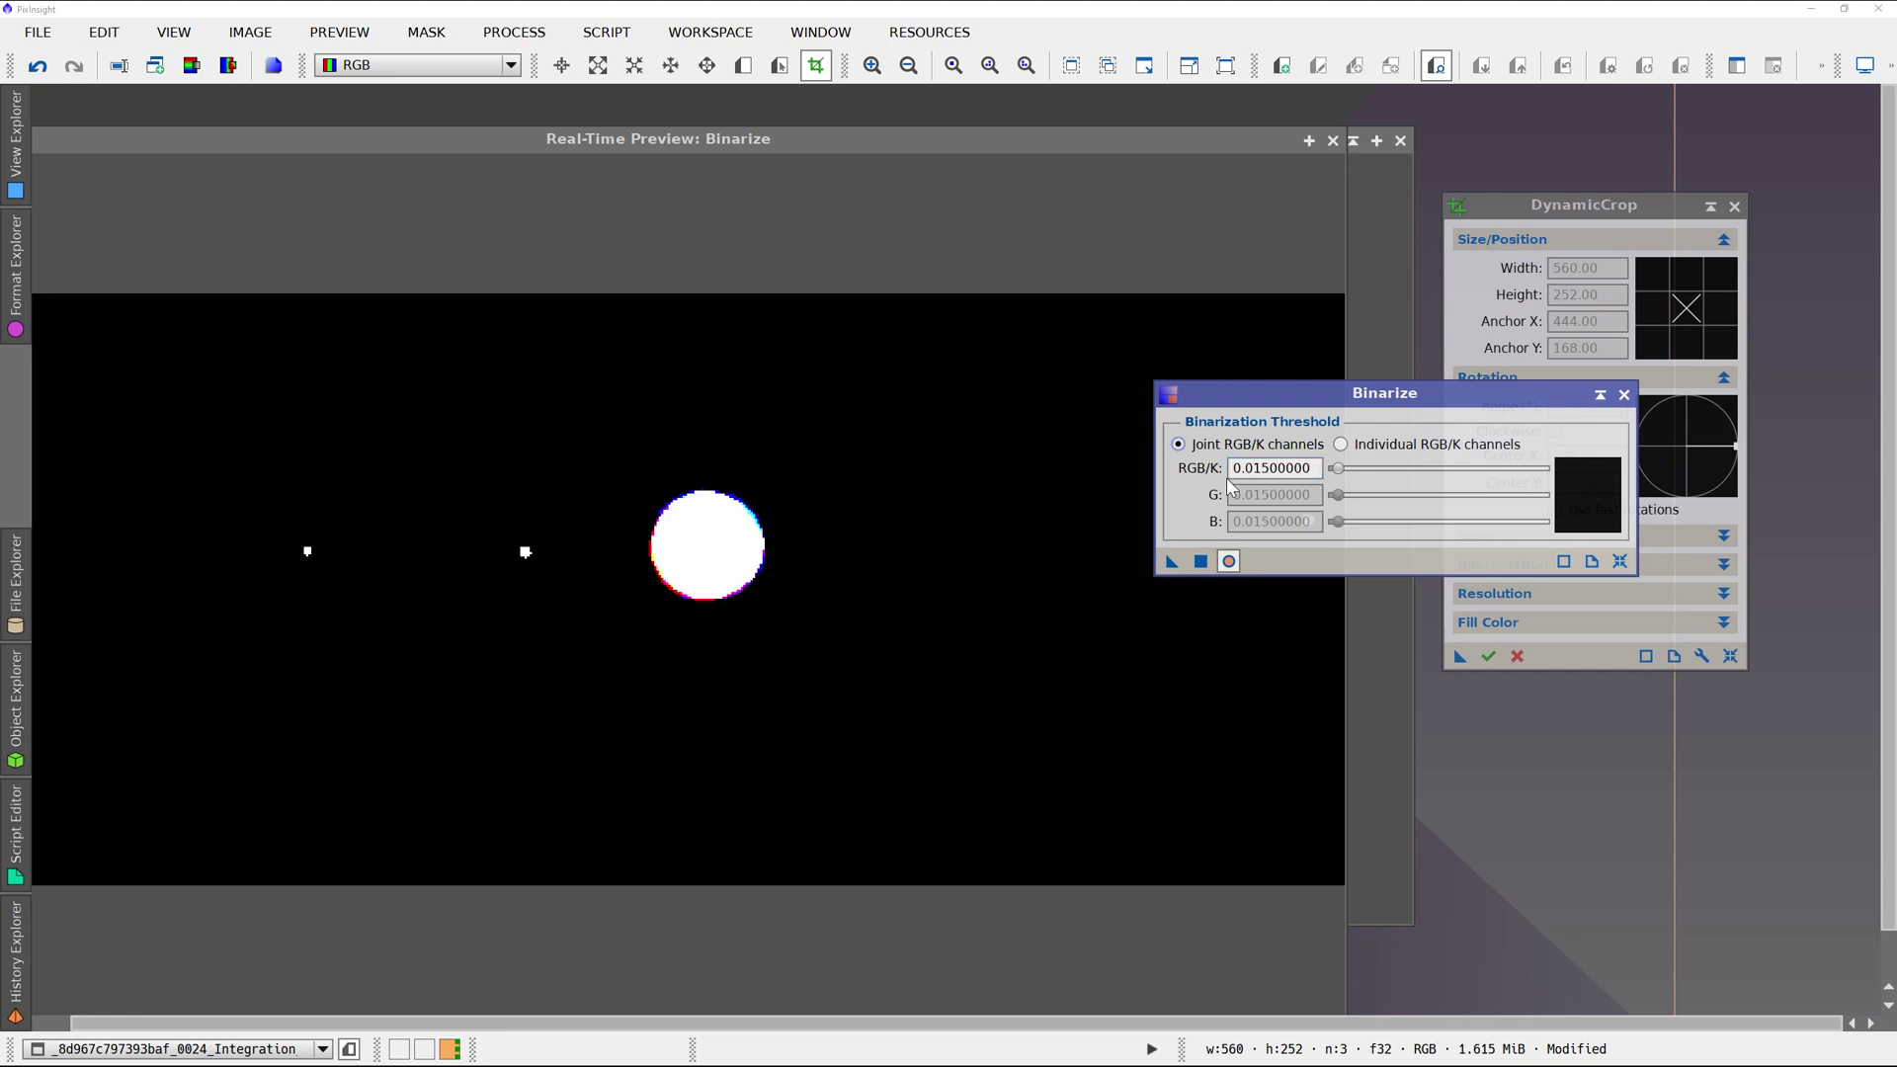
Refine the threshold through 0.01 and 0.011 to 0.012, then close Binarize and the preview.
drag(1276, 394, 1220, 188)
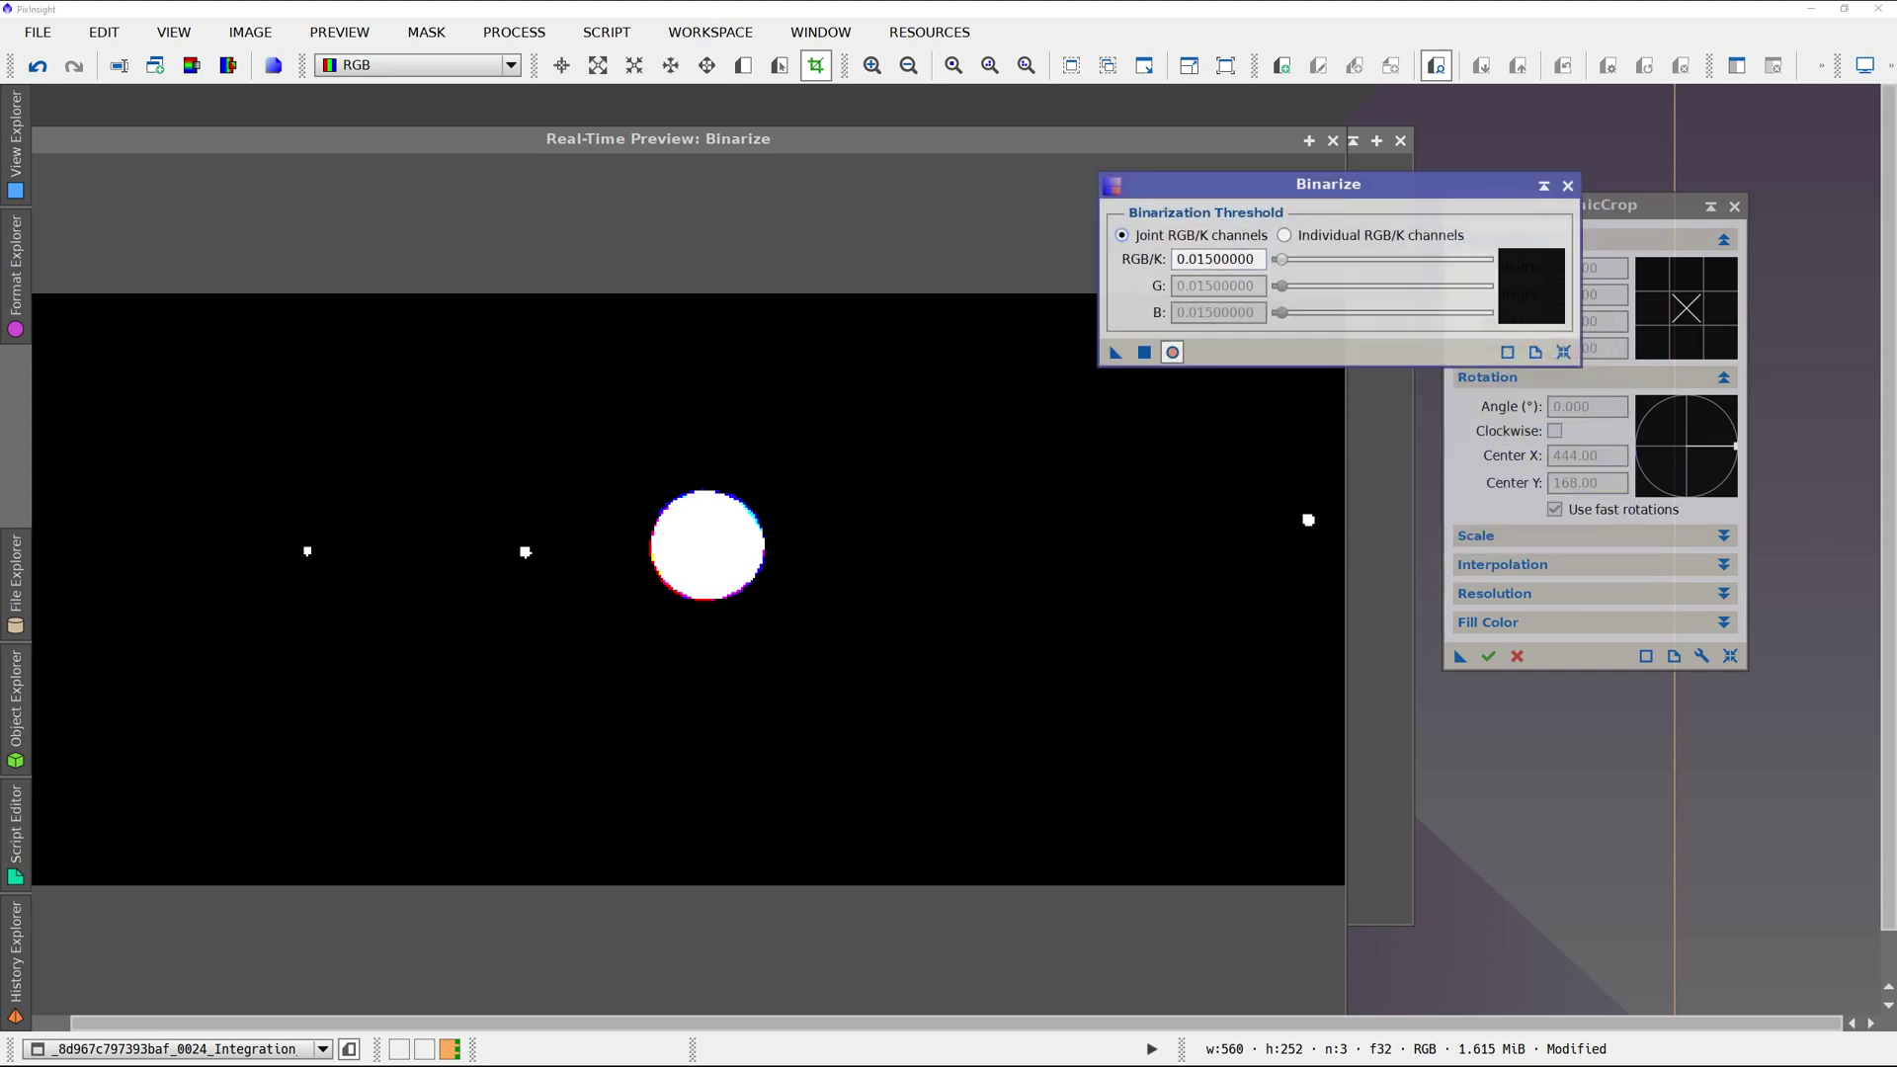
click(1215, 259)
key(Return)
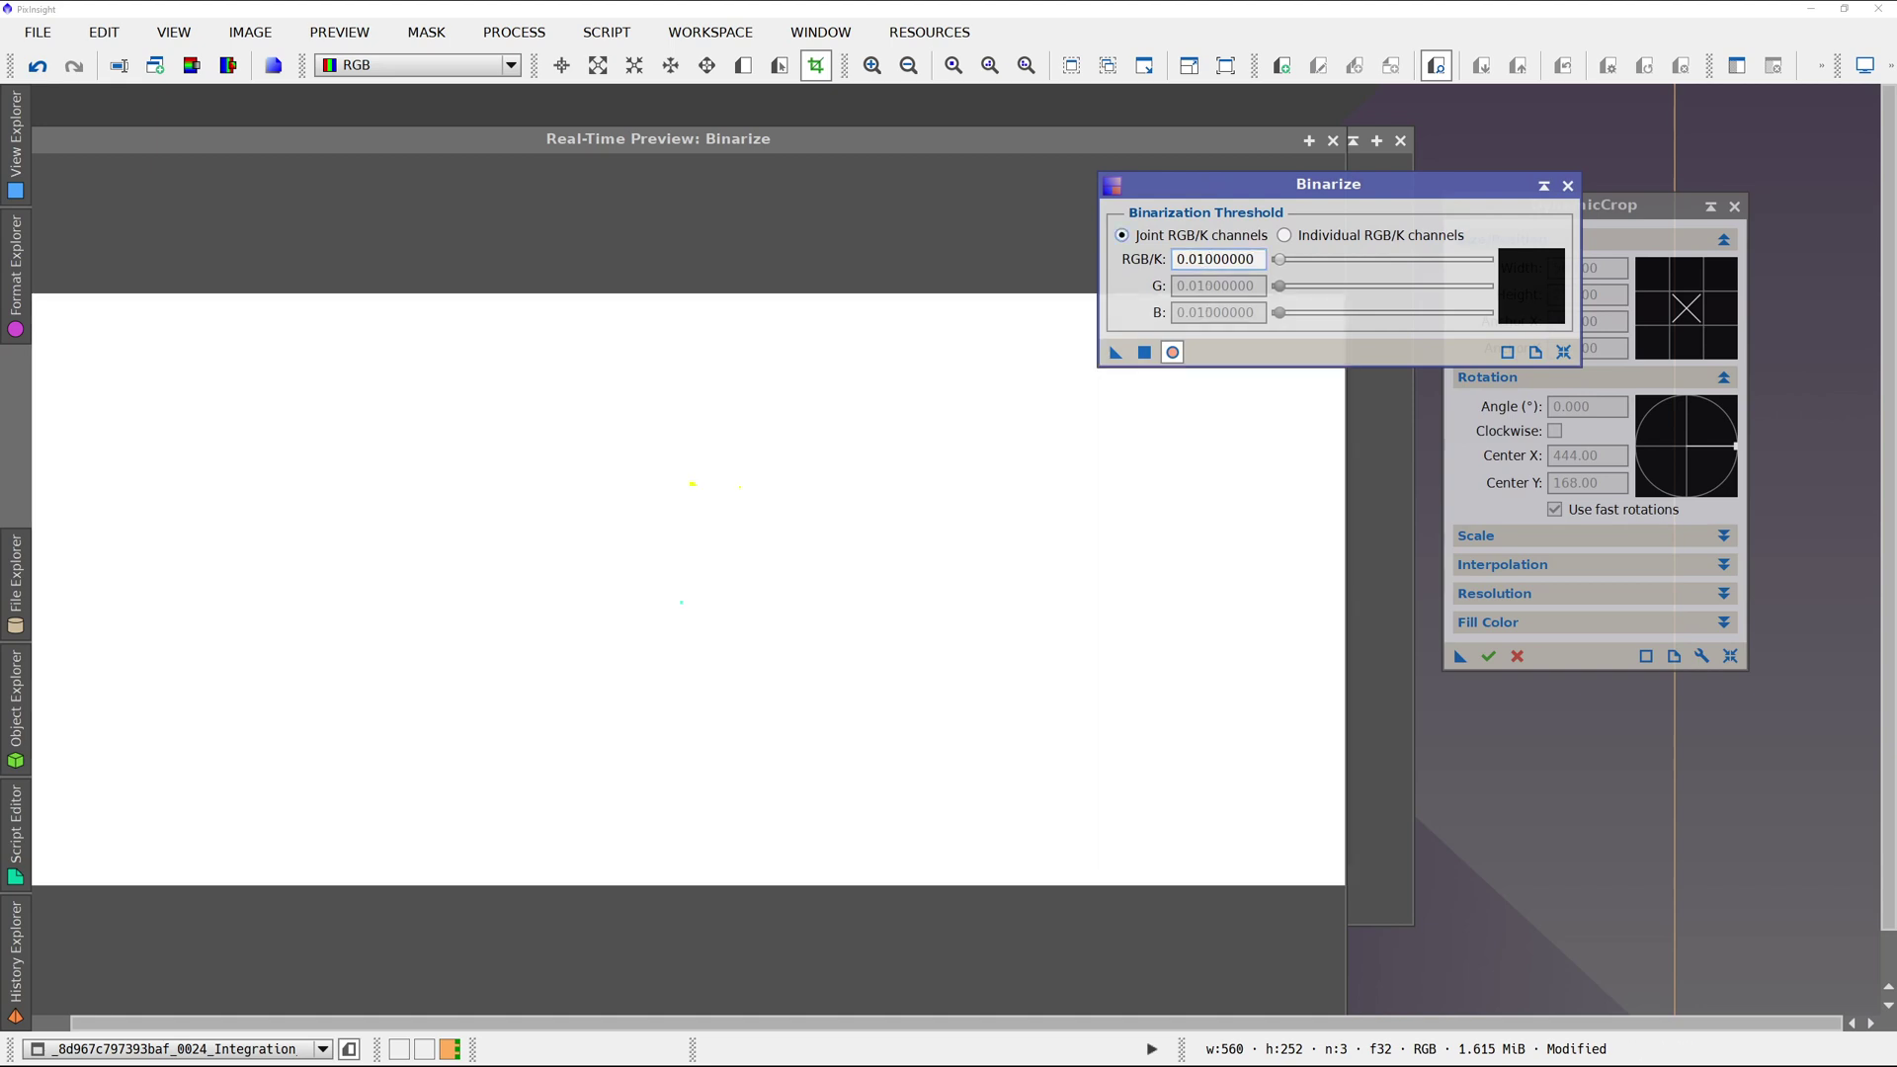
key(ctrl+a)
text(0.011)
key(Return)
key(ctrl+a)
text(0)
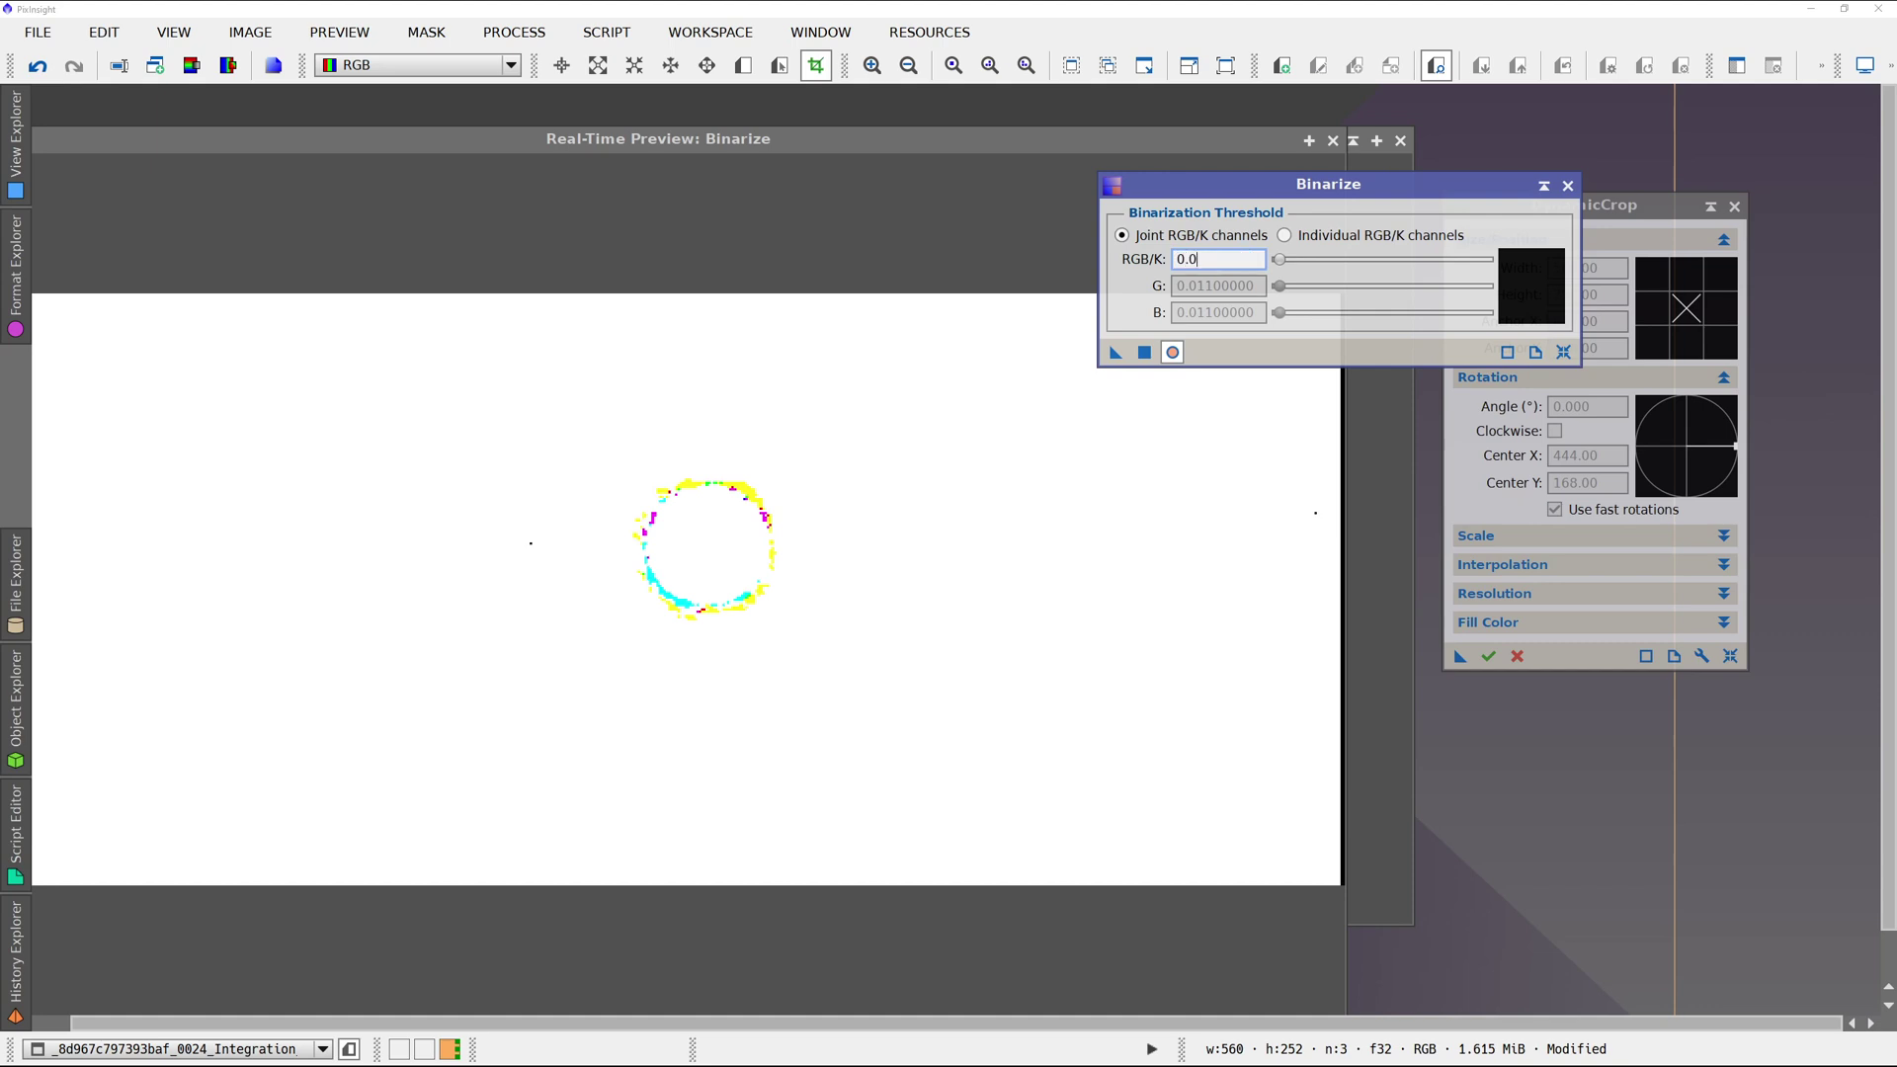
key(Return)
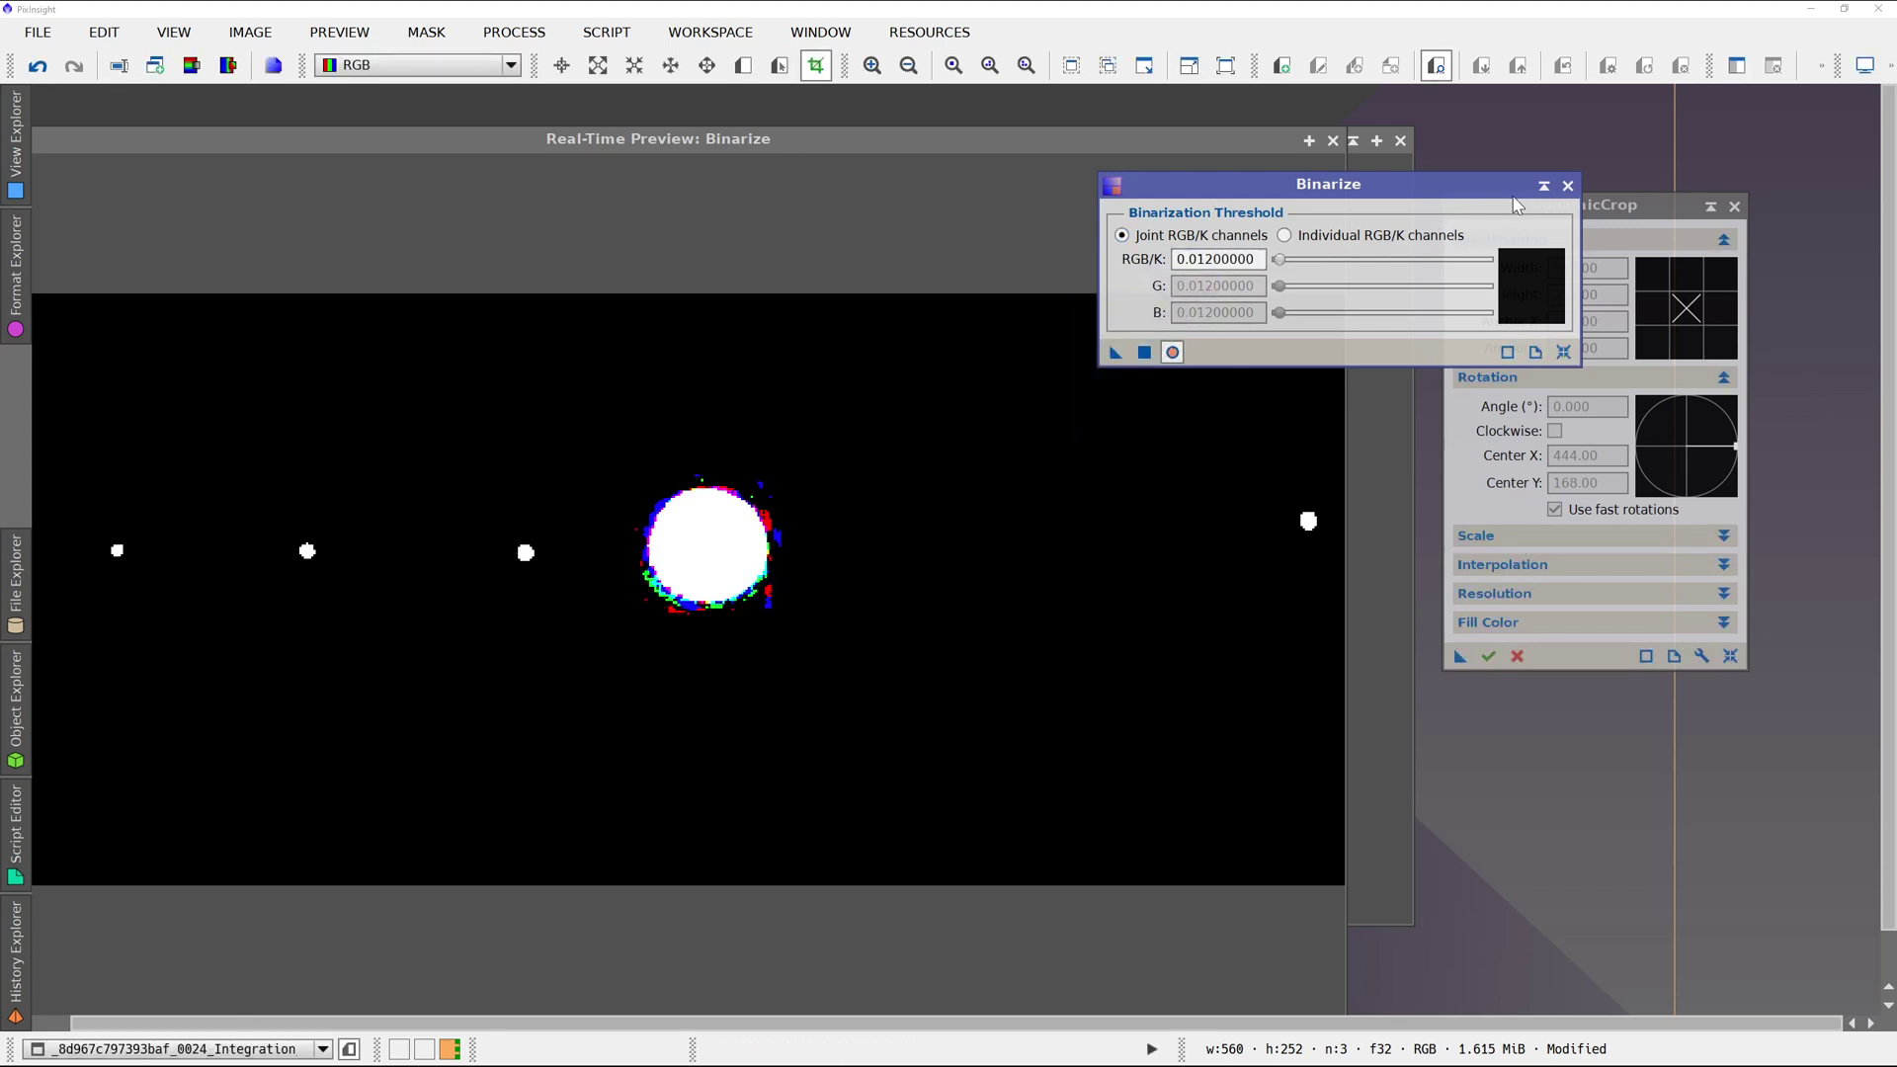
click(1567, 186)
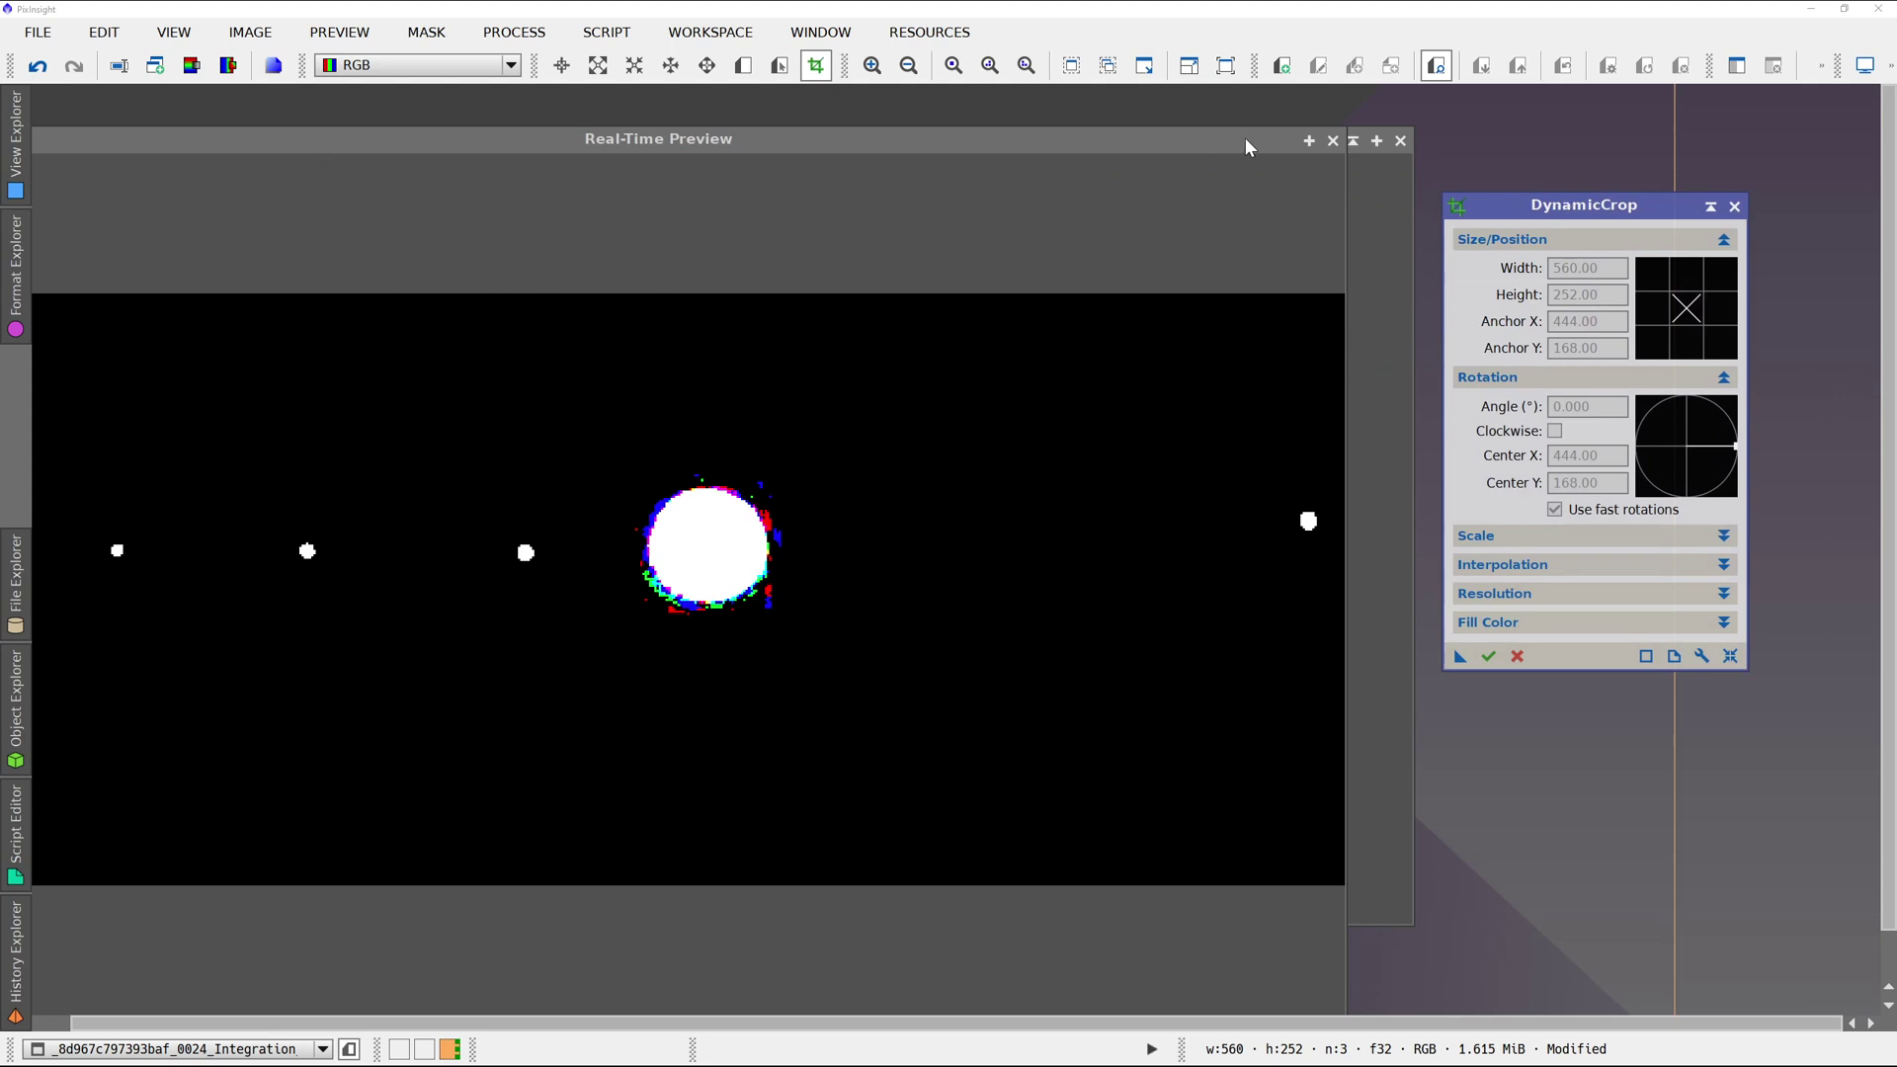
click(1333, 140)
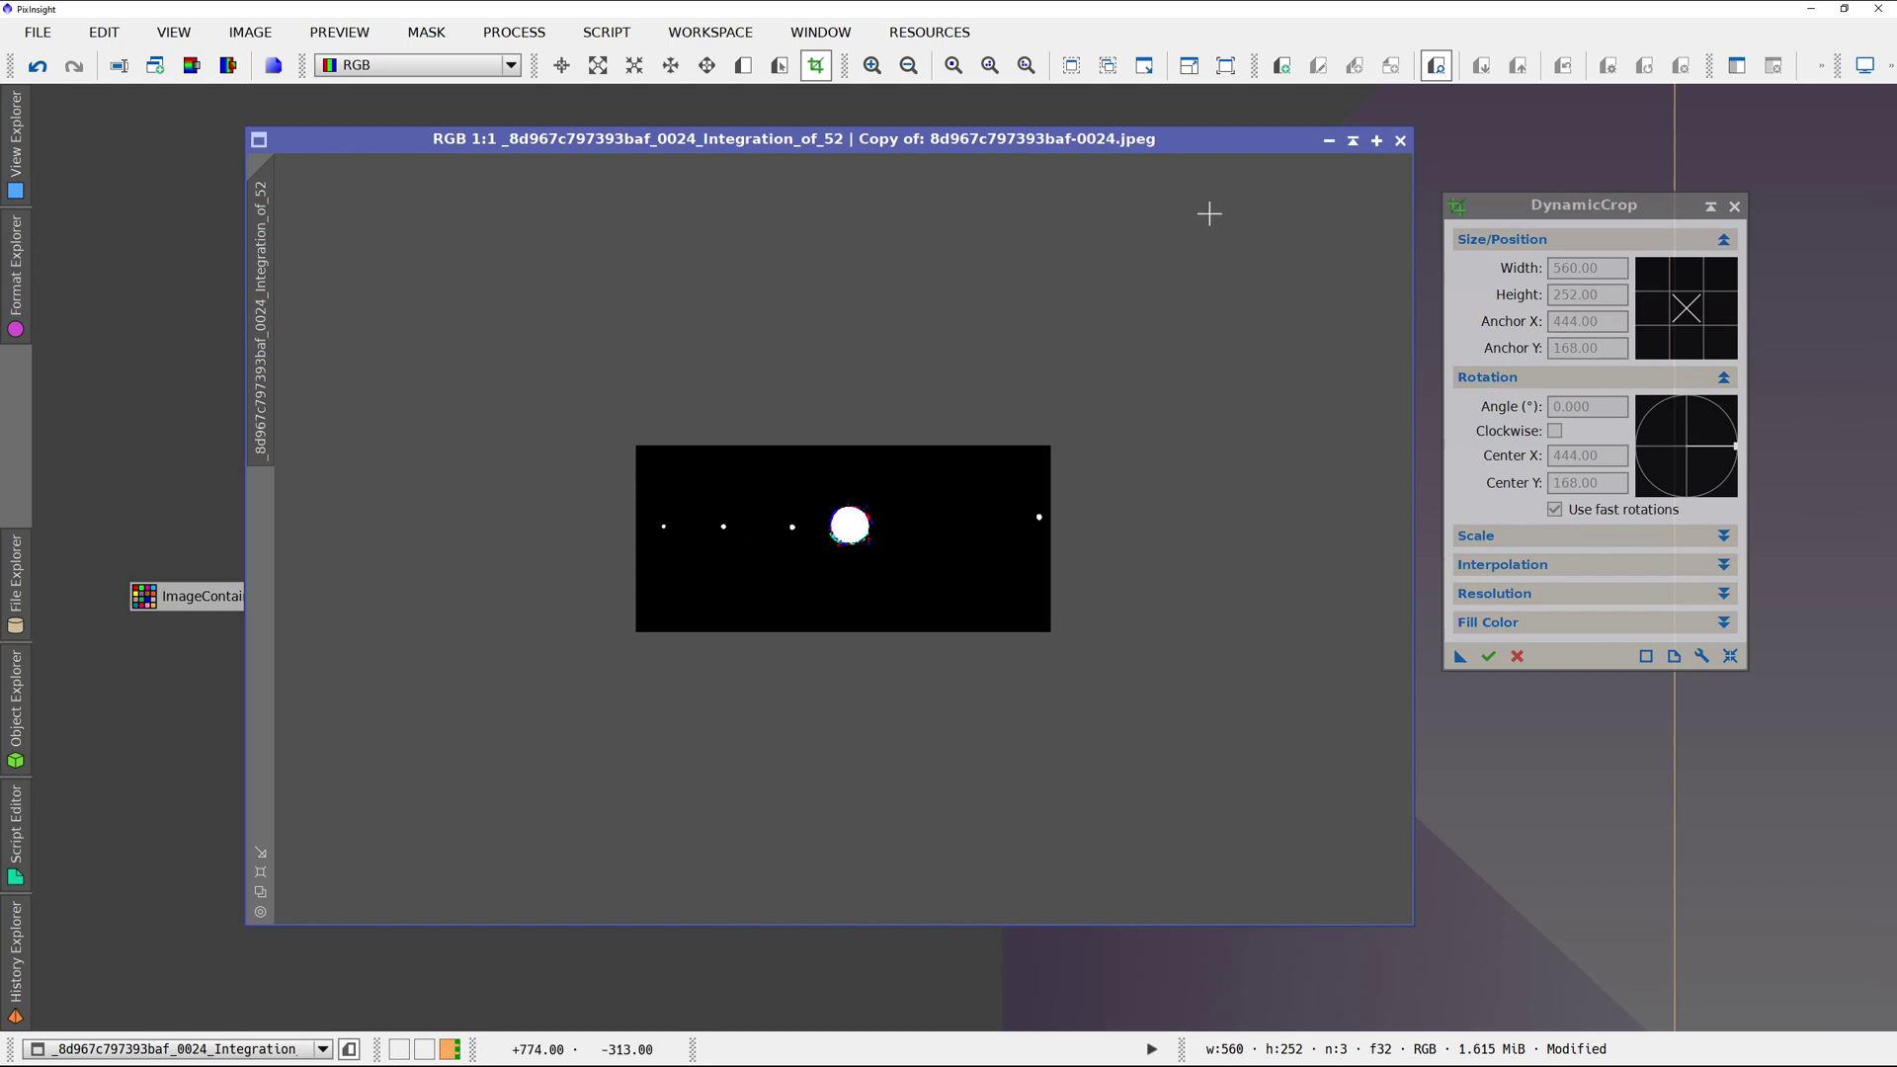
Undo the binarization, clone the image, and show the original's history in History Explorer.
click(37, 66)
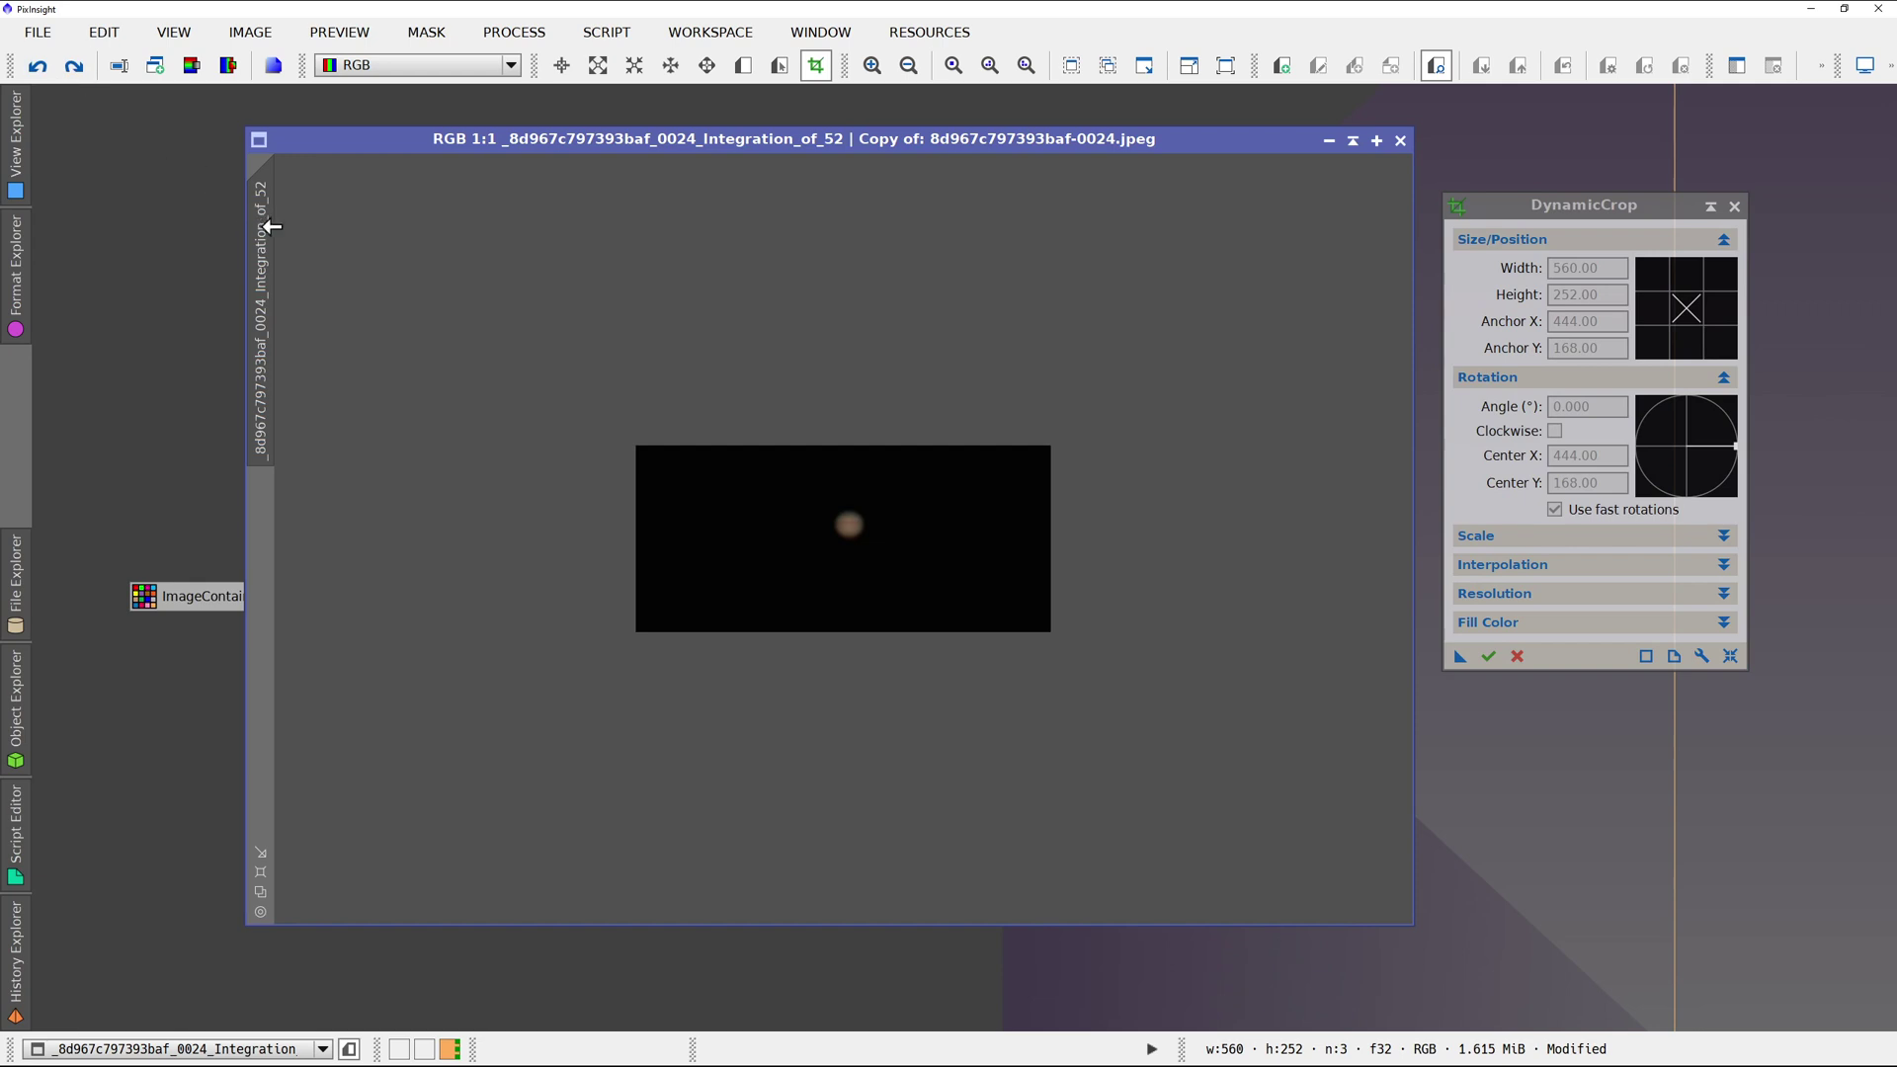
drag(272, 226, 419, 237)
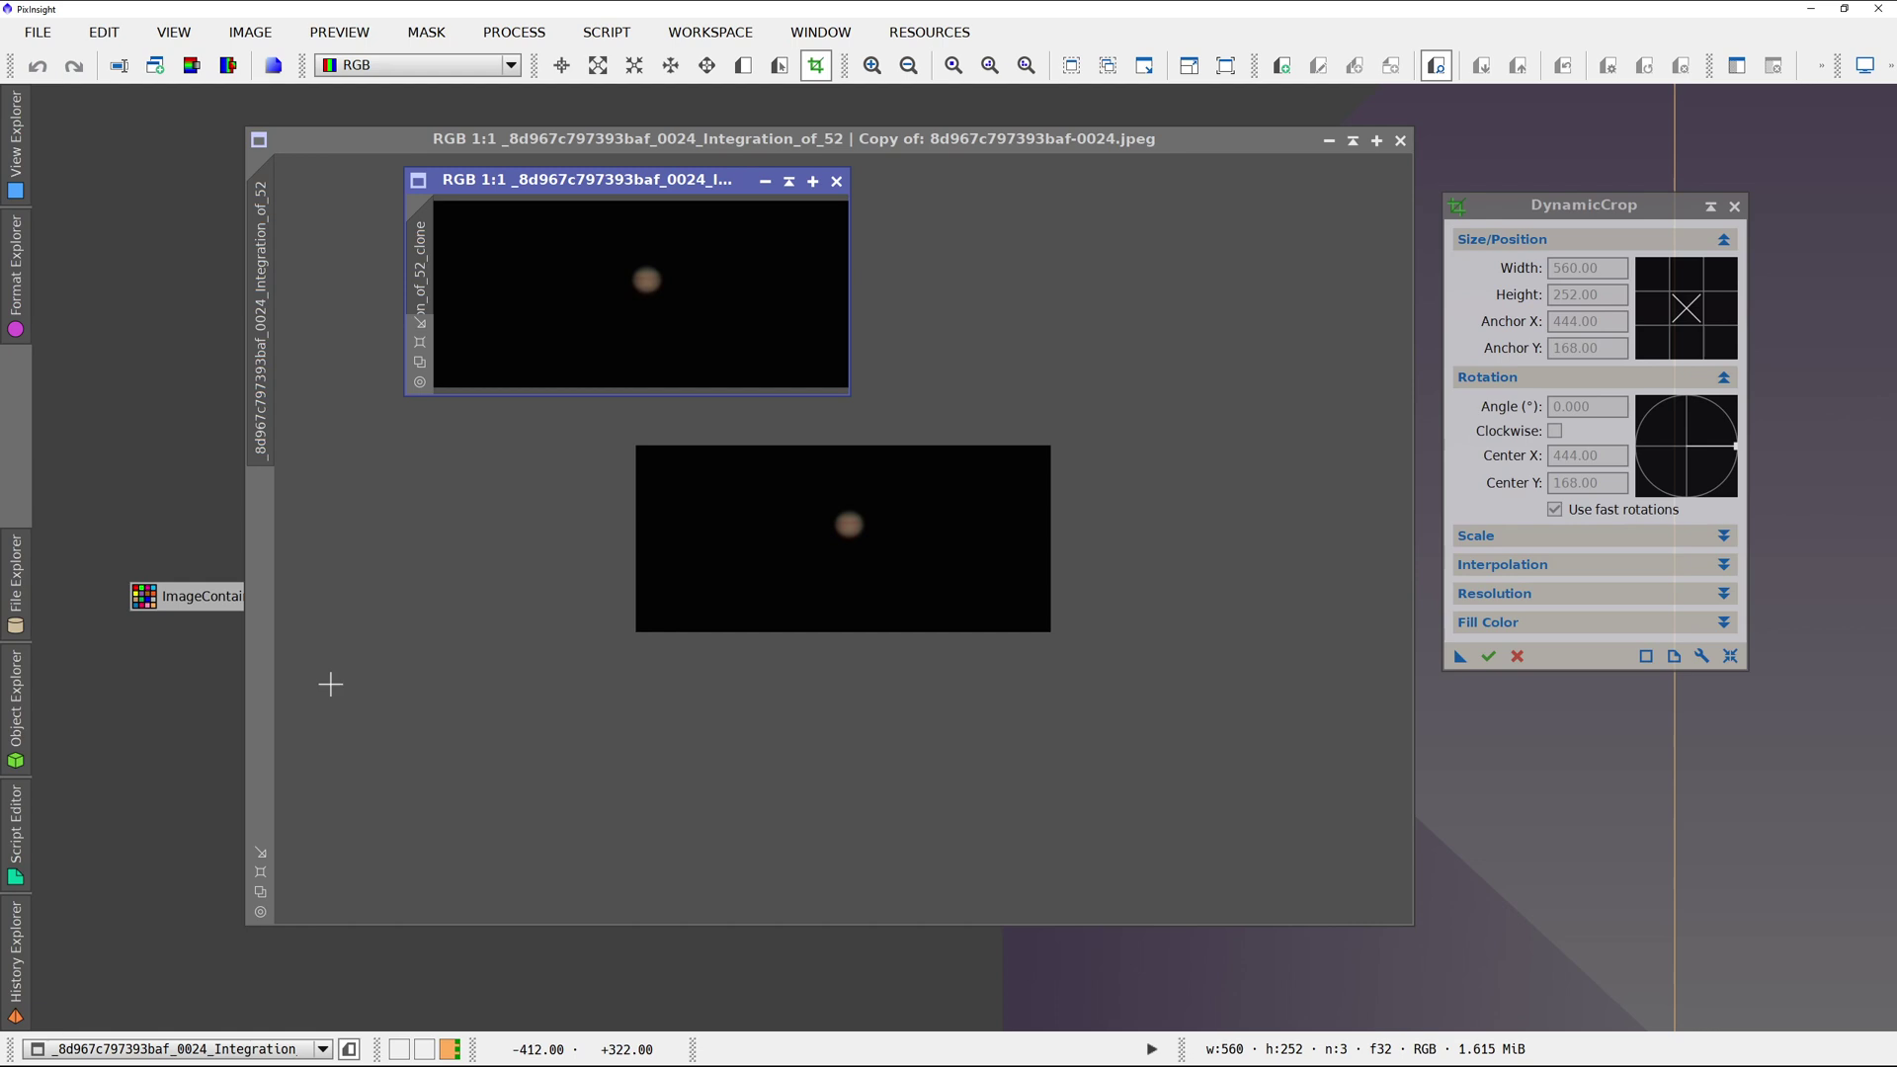
click(21, 1000)
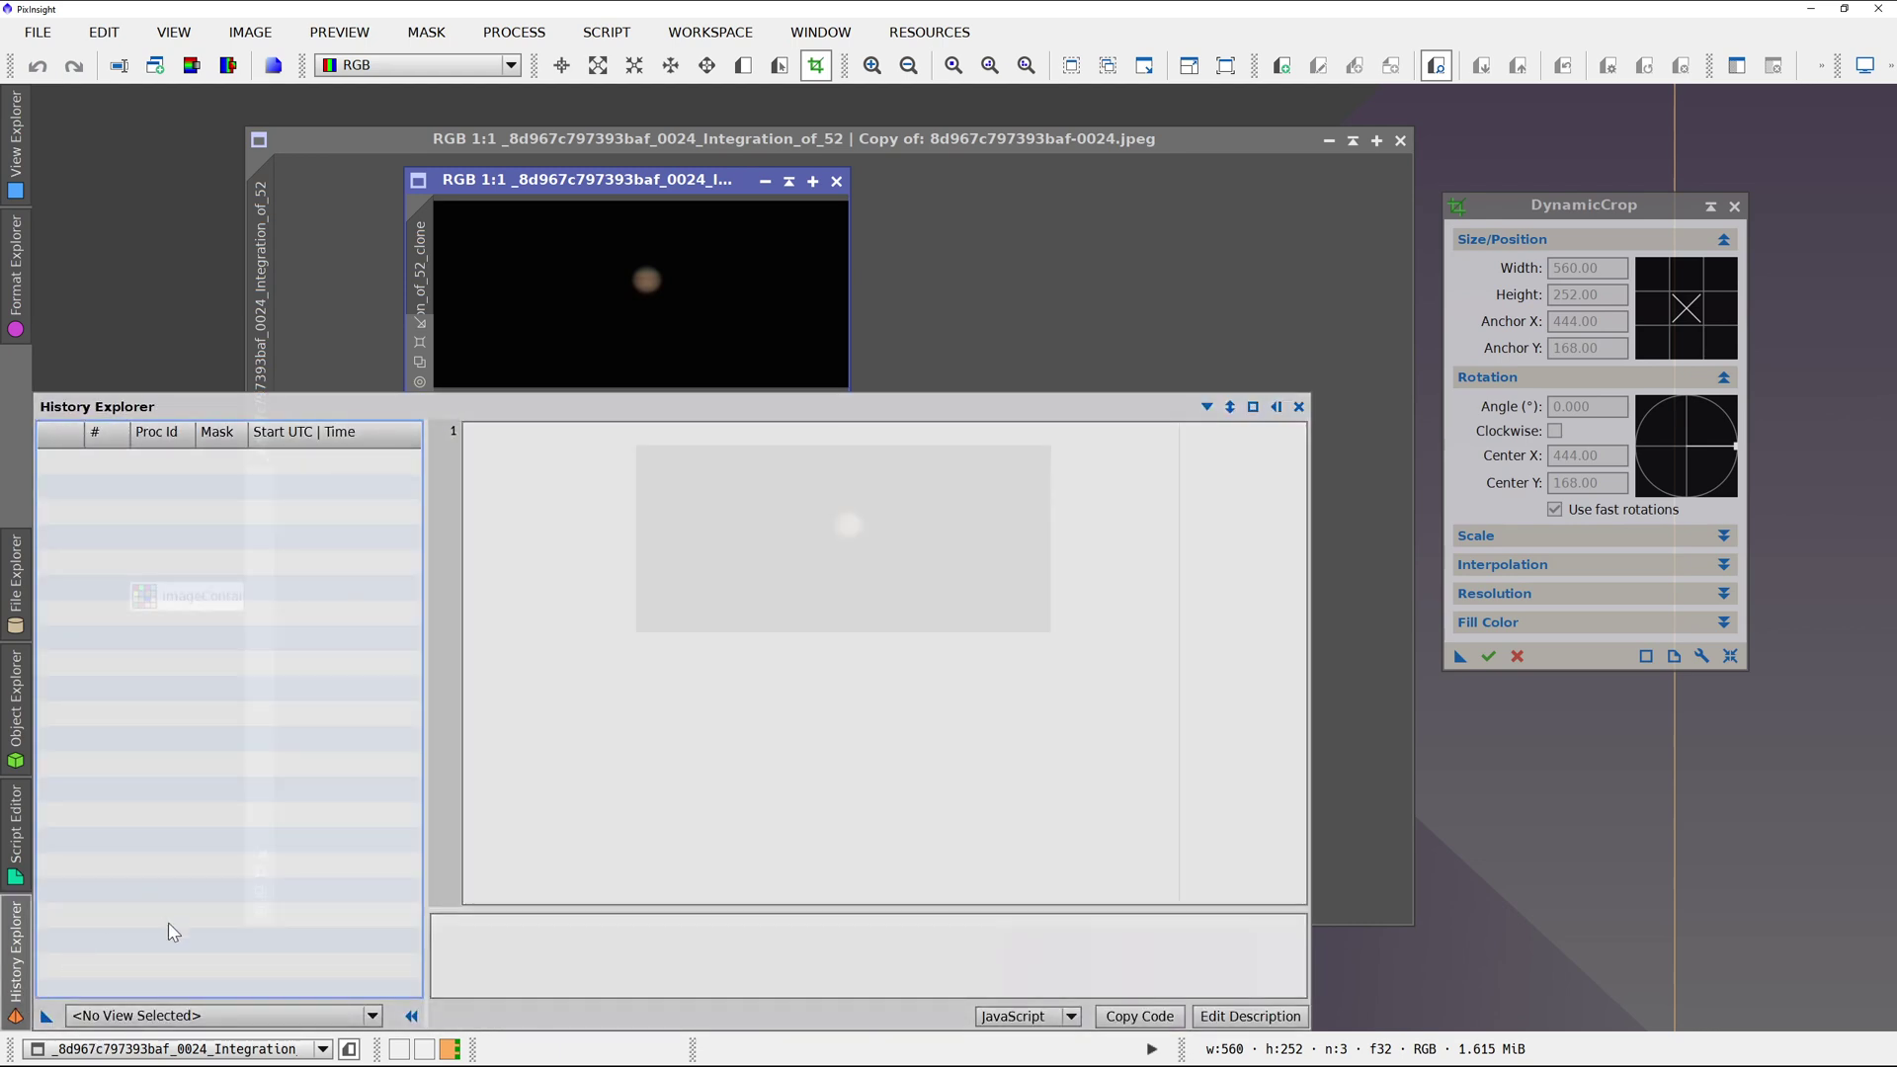
click(180, 1006)
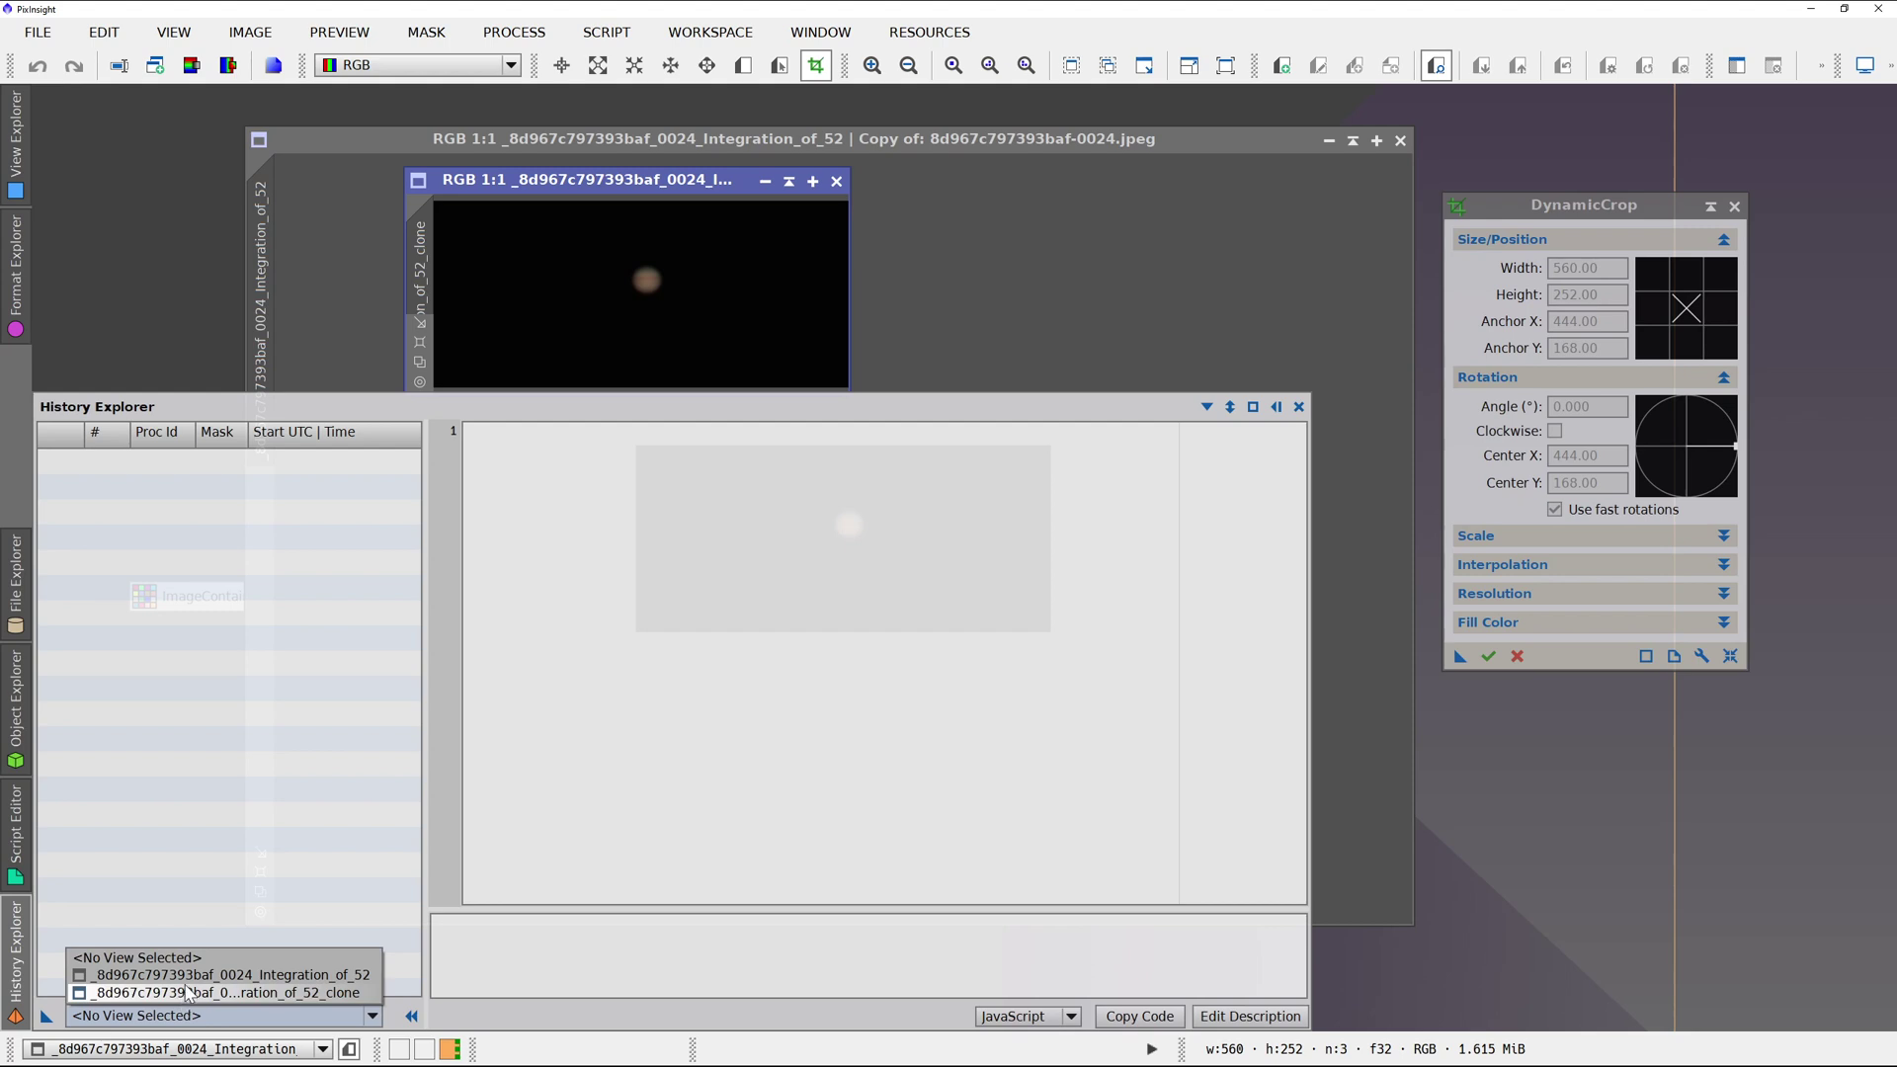
click(194, 976)
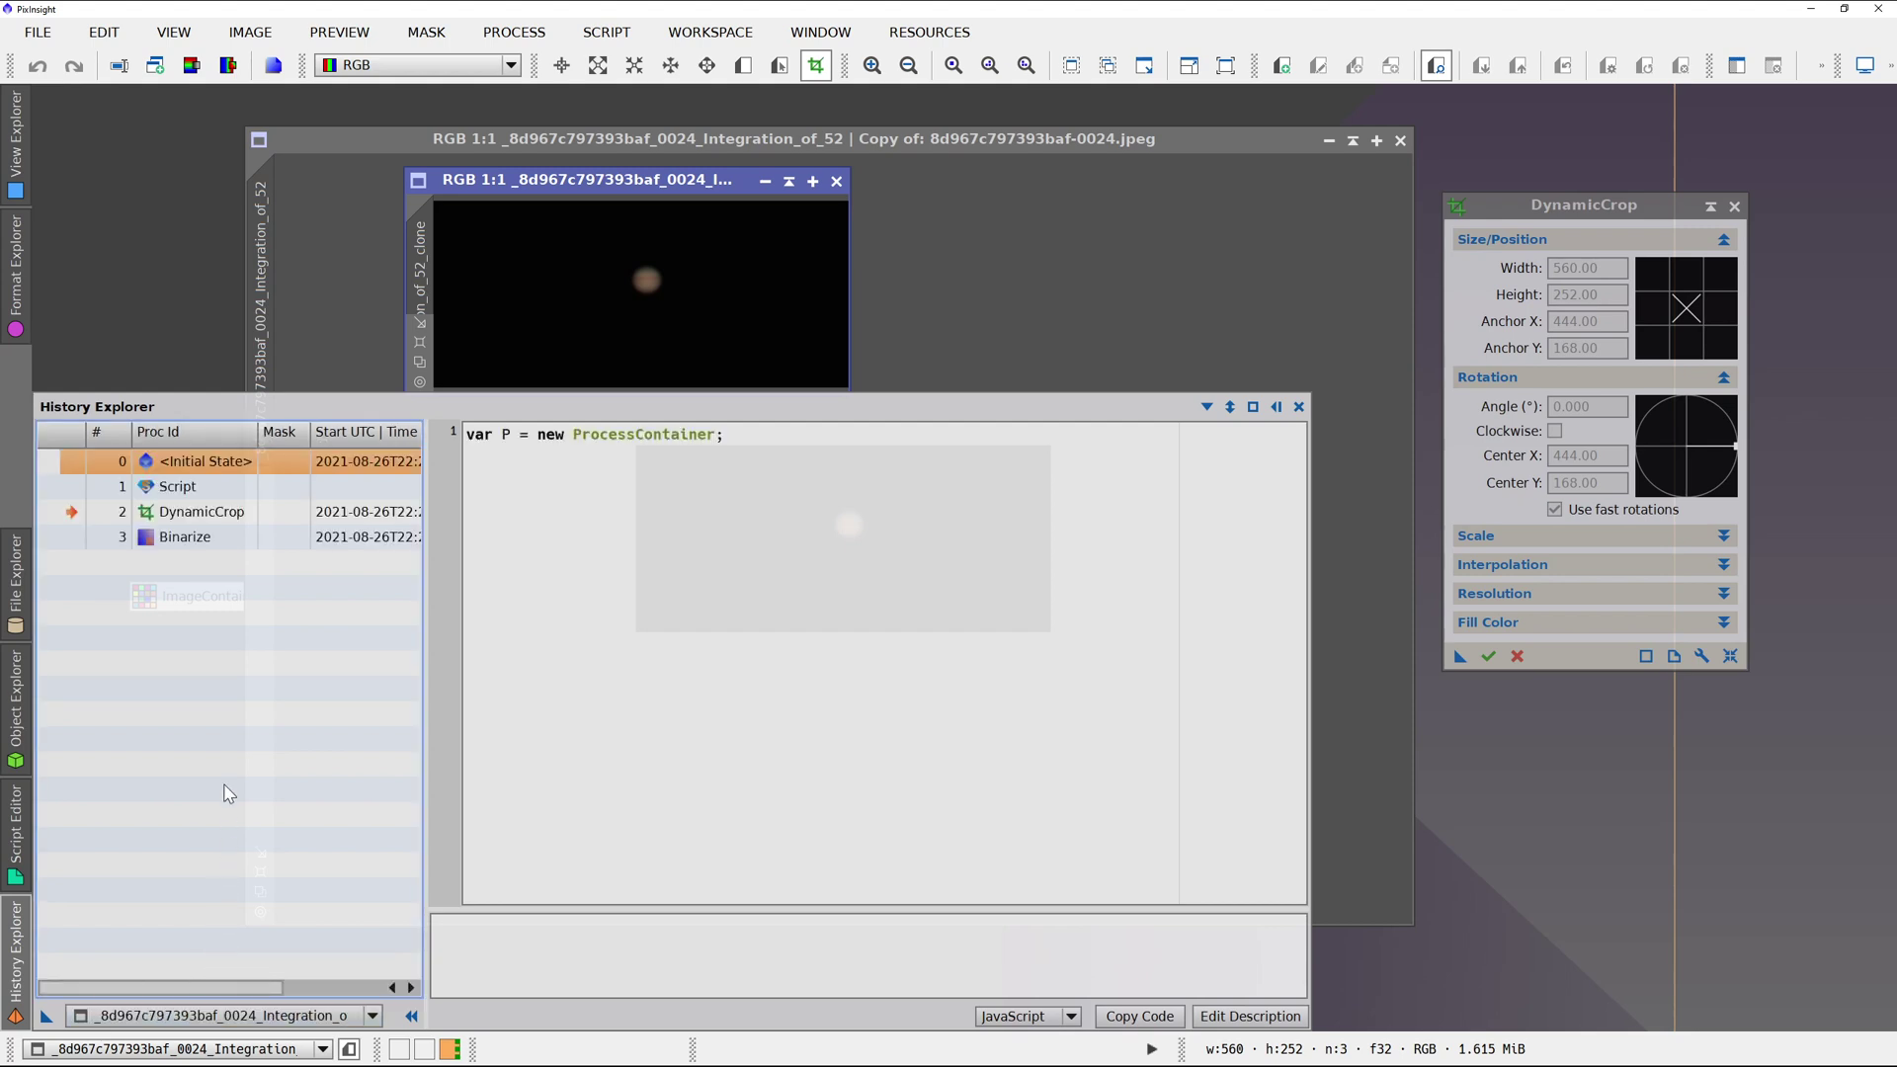
Apply the Binarize step to the clone, then make a second clone of it.
click(195, 540)
drag(435, 423, 575, 312)
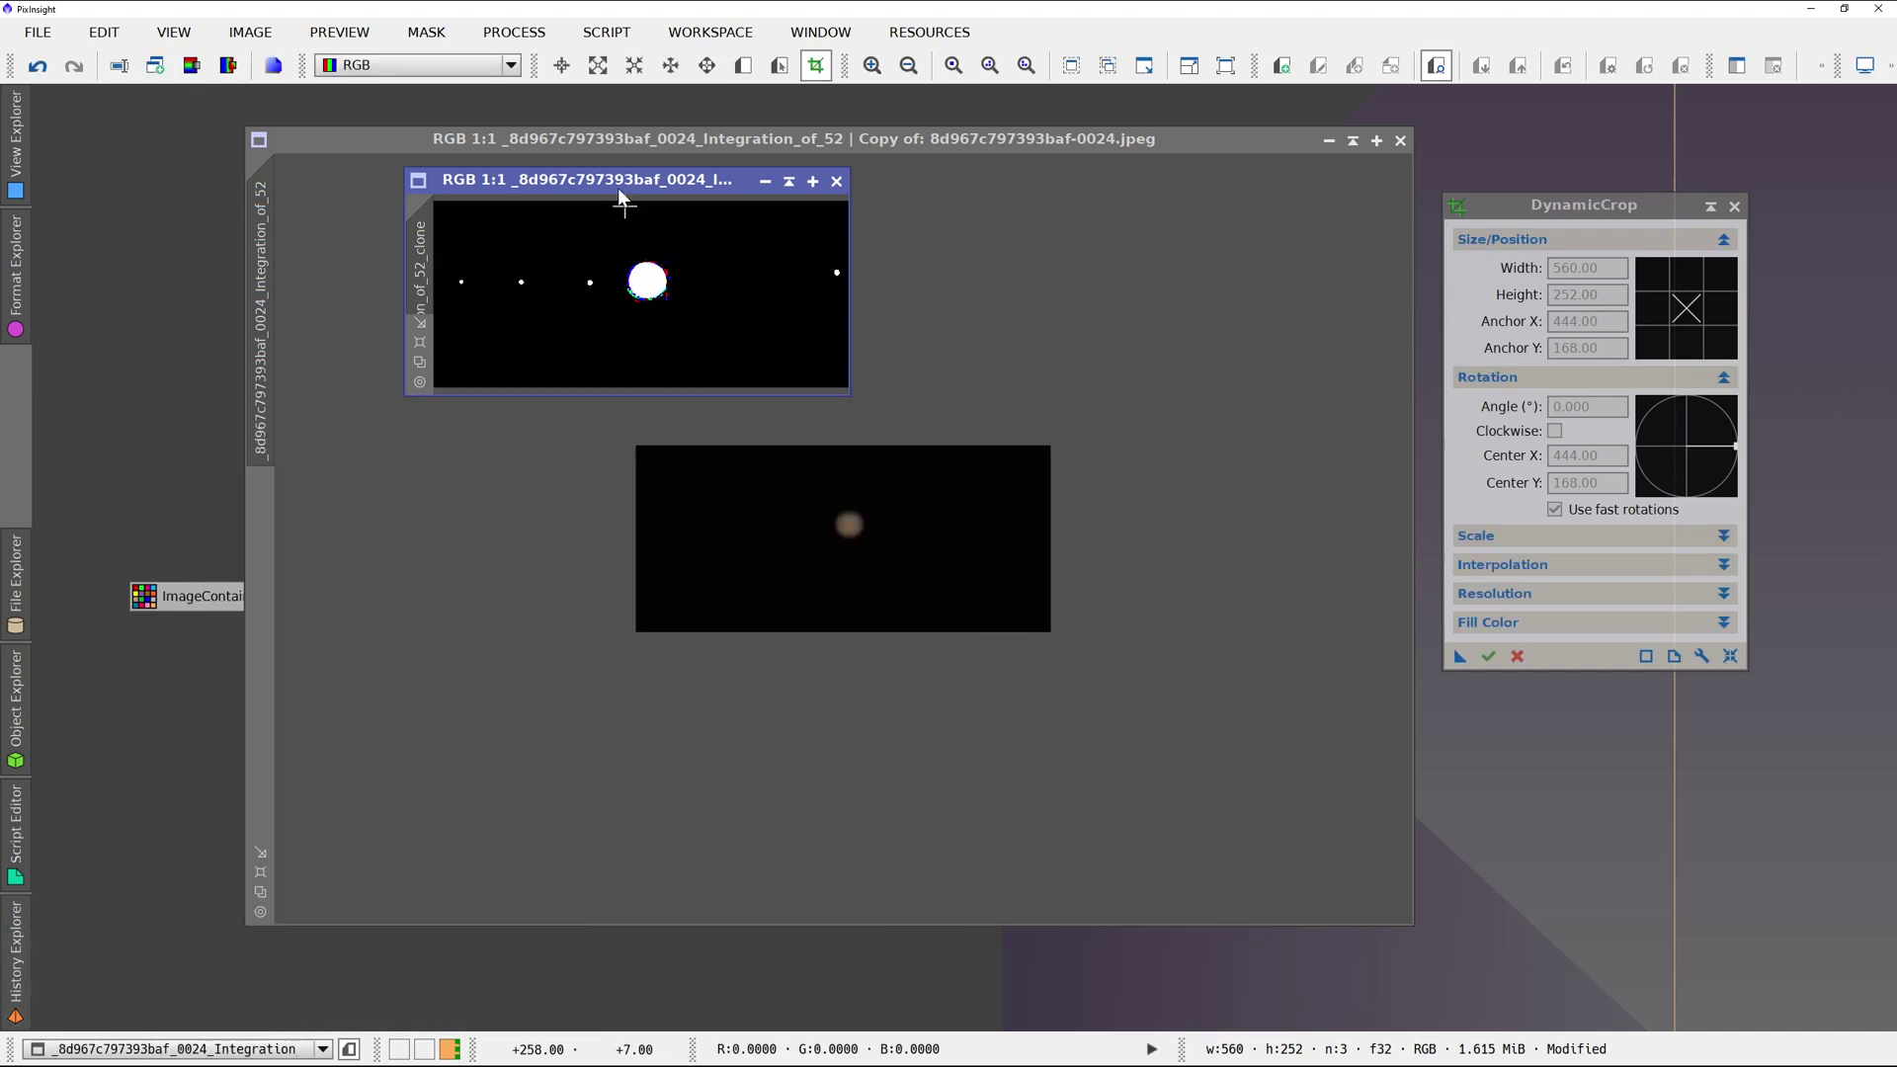
drag(614, 176, 651, 236)
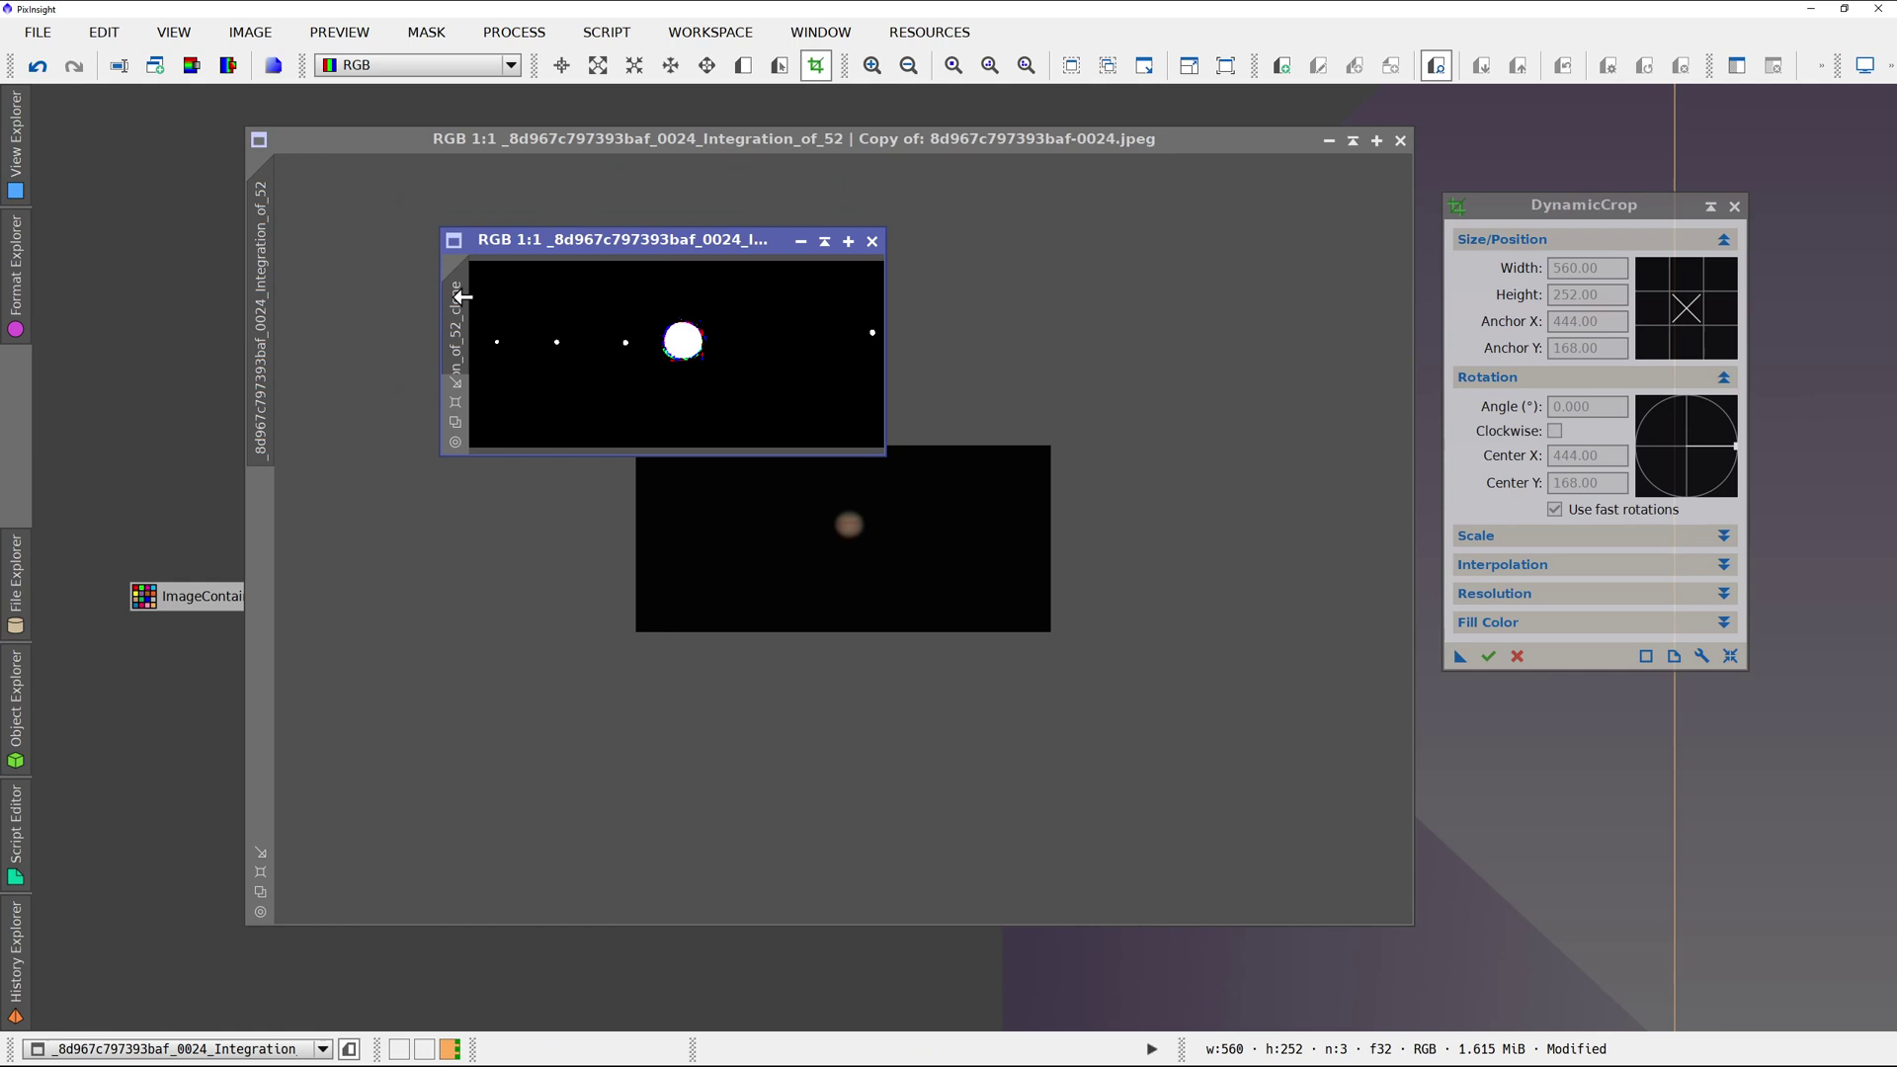
mouse_move(457, 297)
mouse_down()
mouse_move(560, 298)
mouse_move(611, 391)
mouse_move(555, 543)
mouse_up()
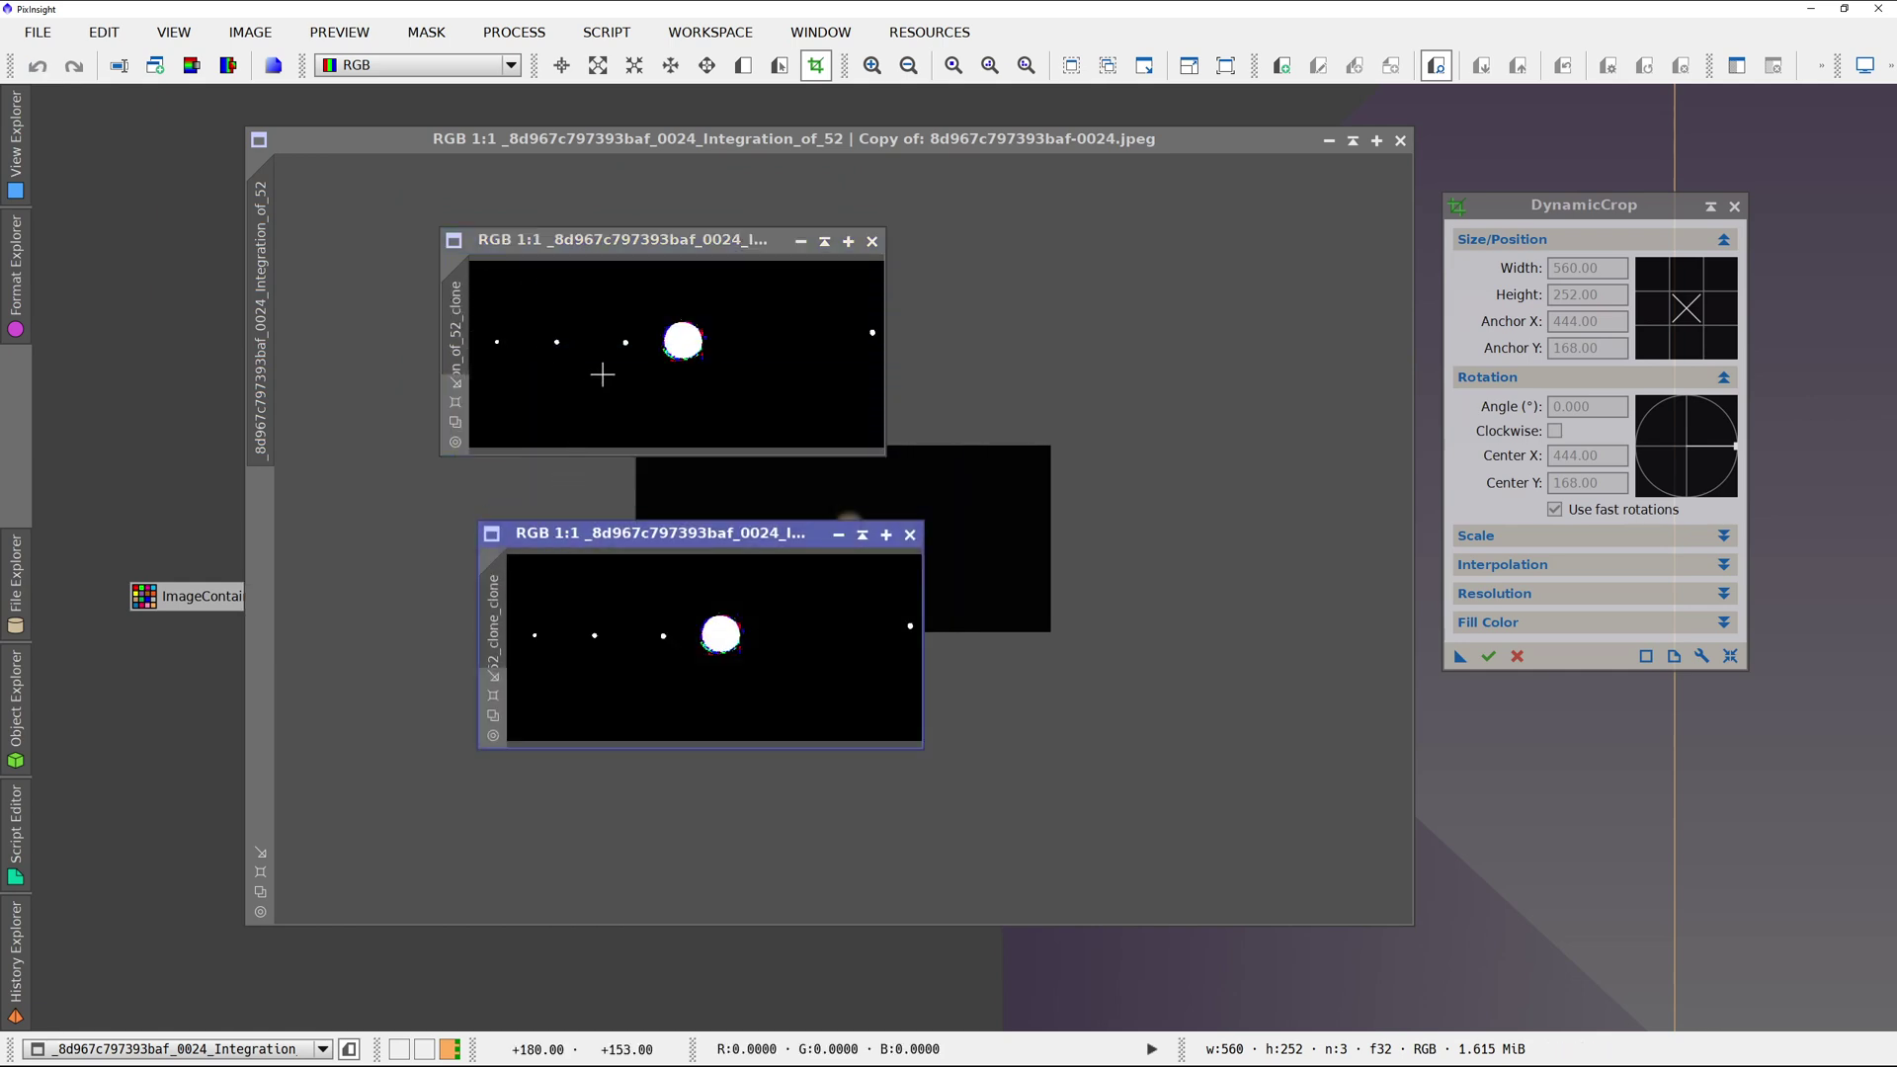
Dismiss the dynamic-mode warning and close the DynamicCrop tool.
click(542, 36)
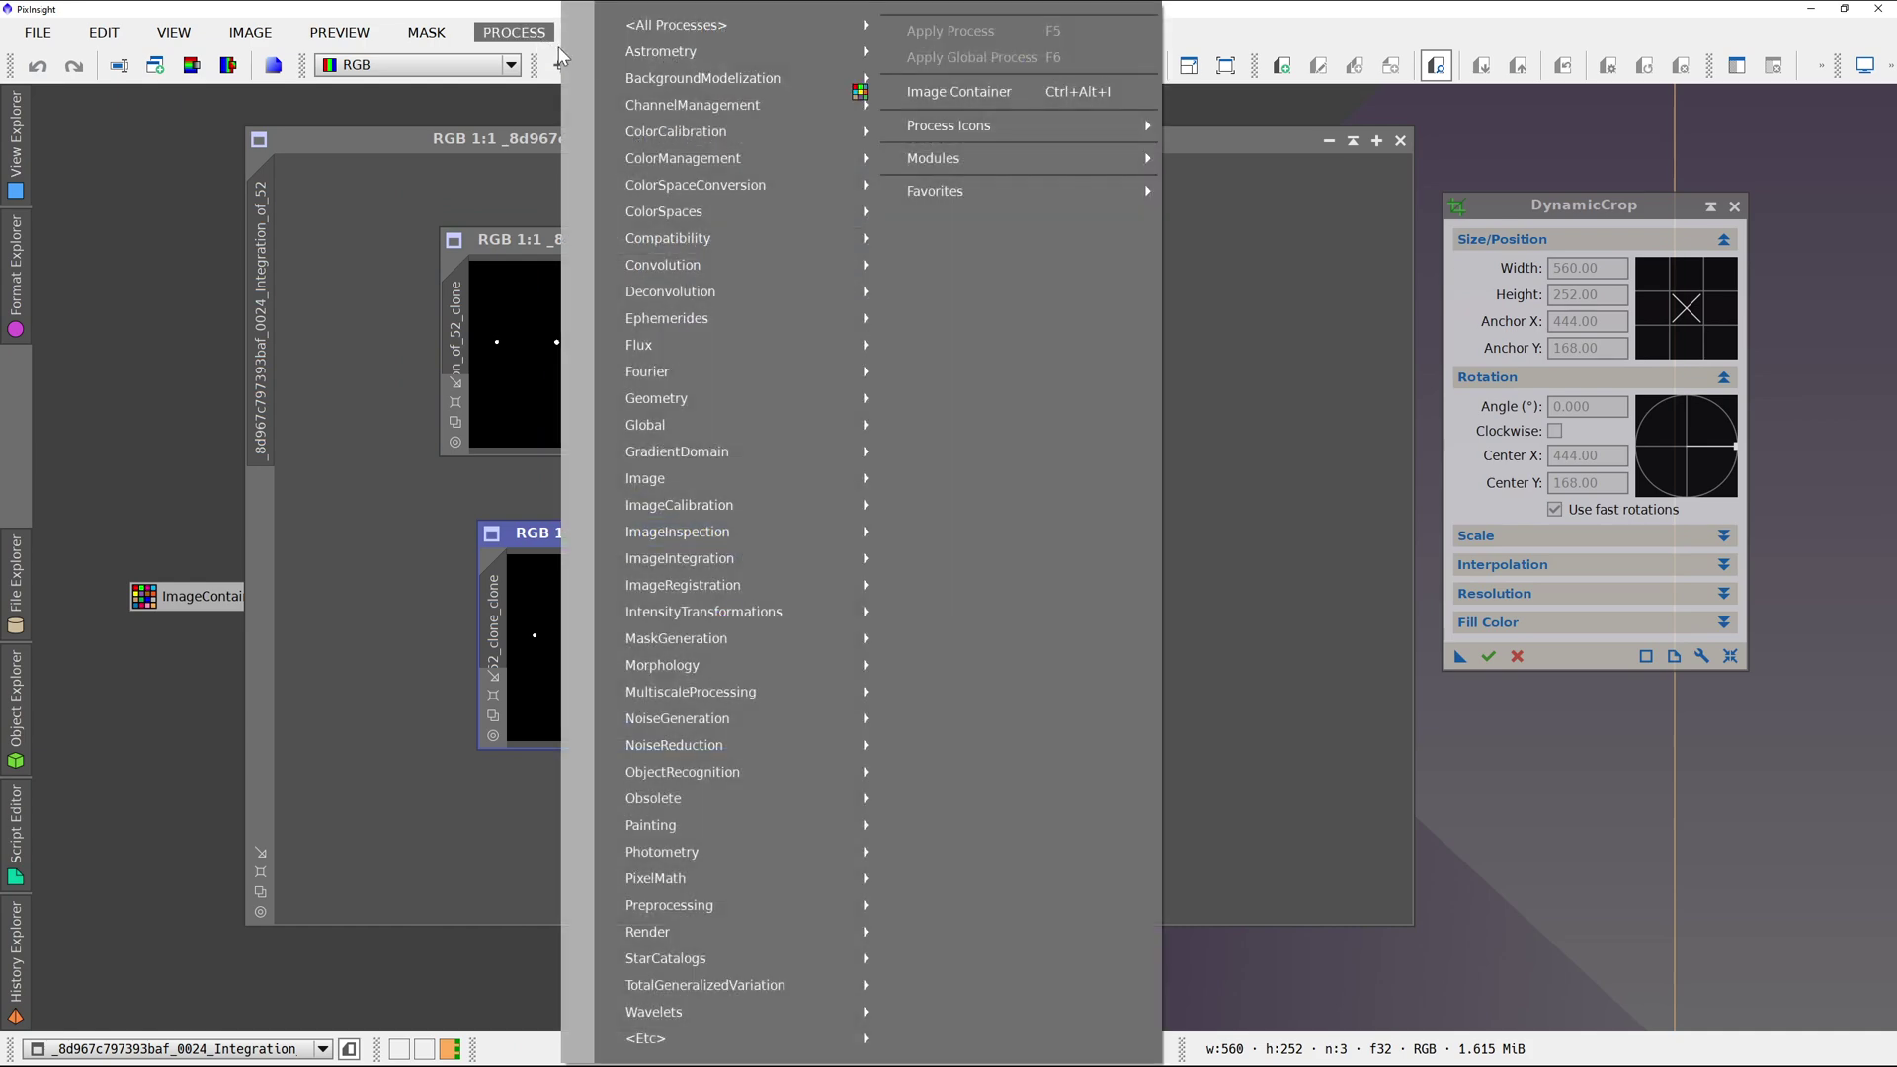
mouse_move(645, 30)
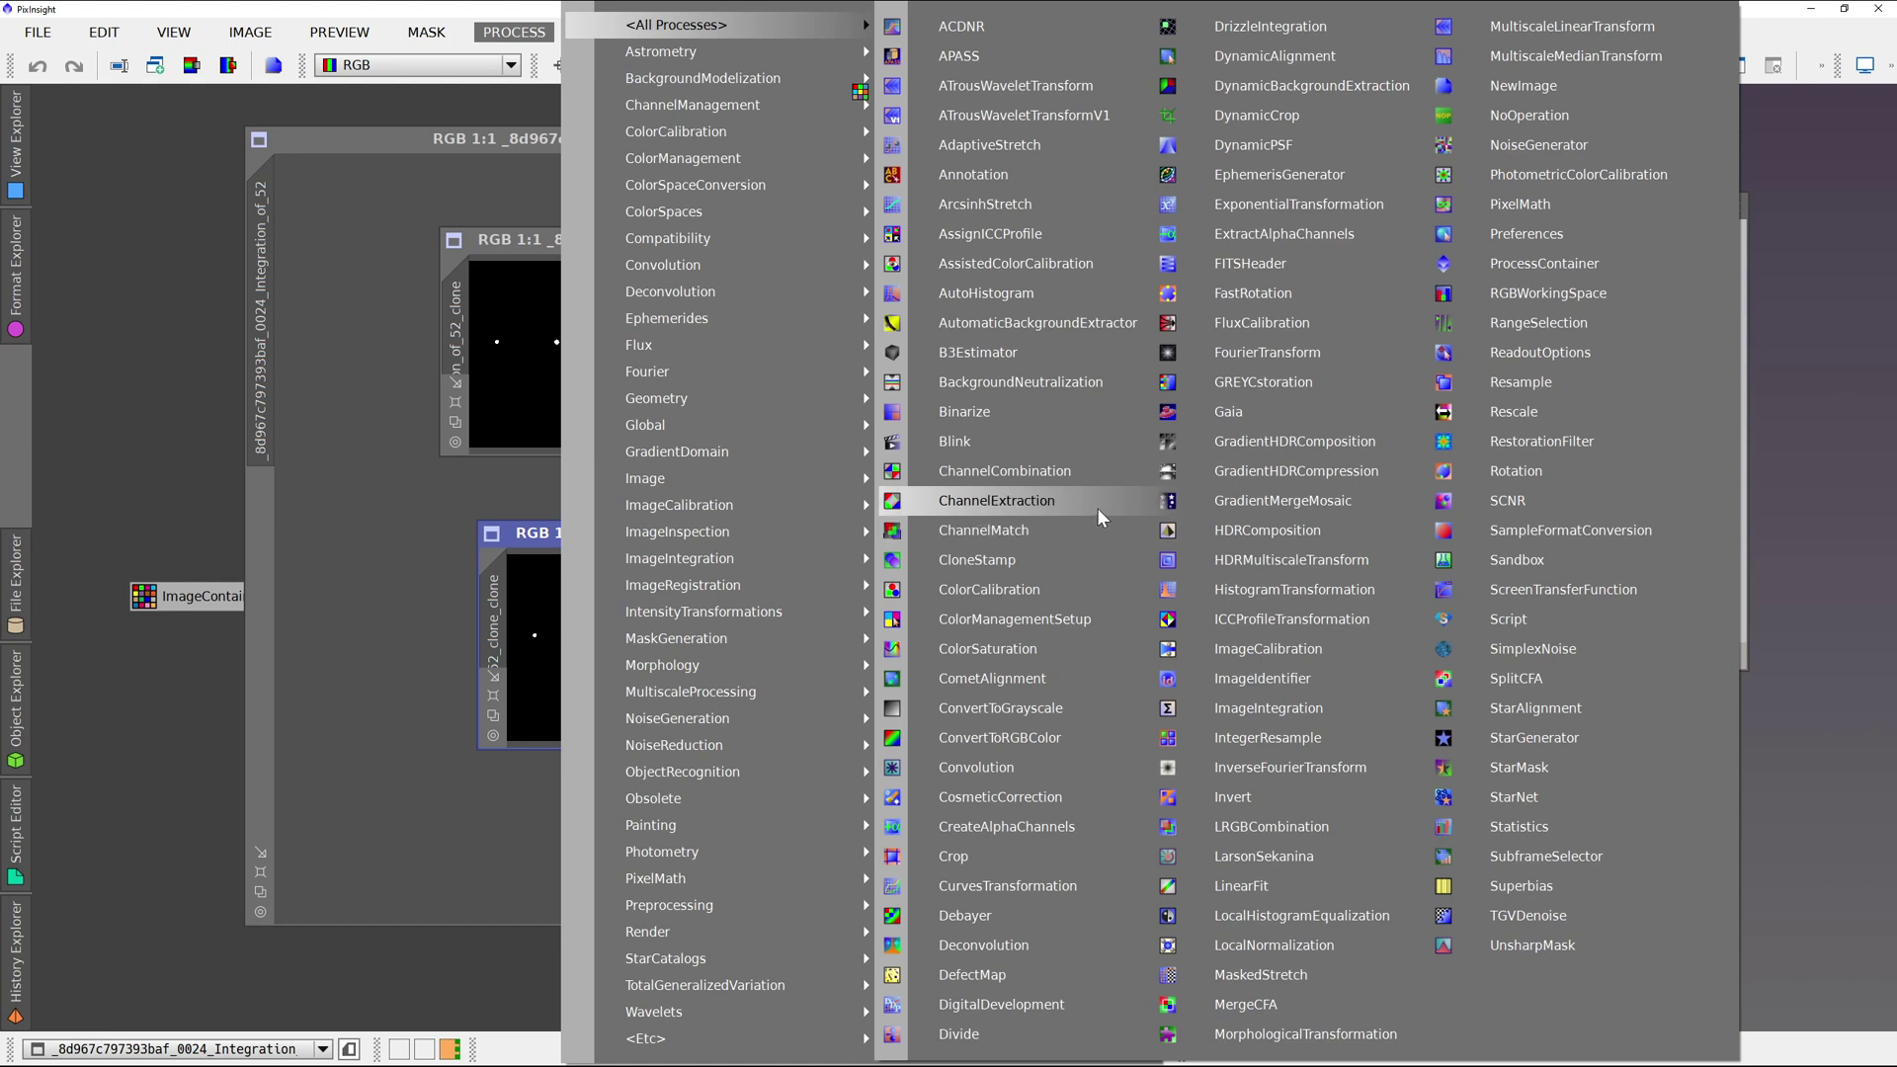
click(1081, 559)
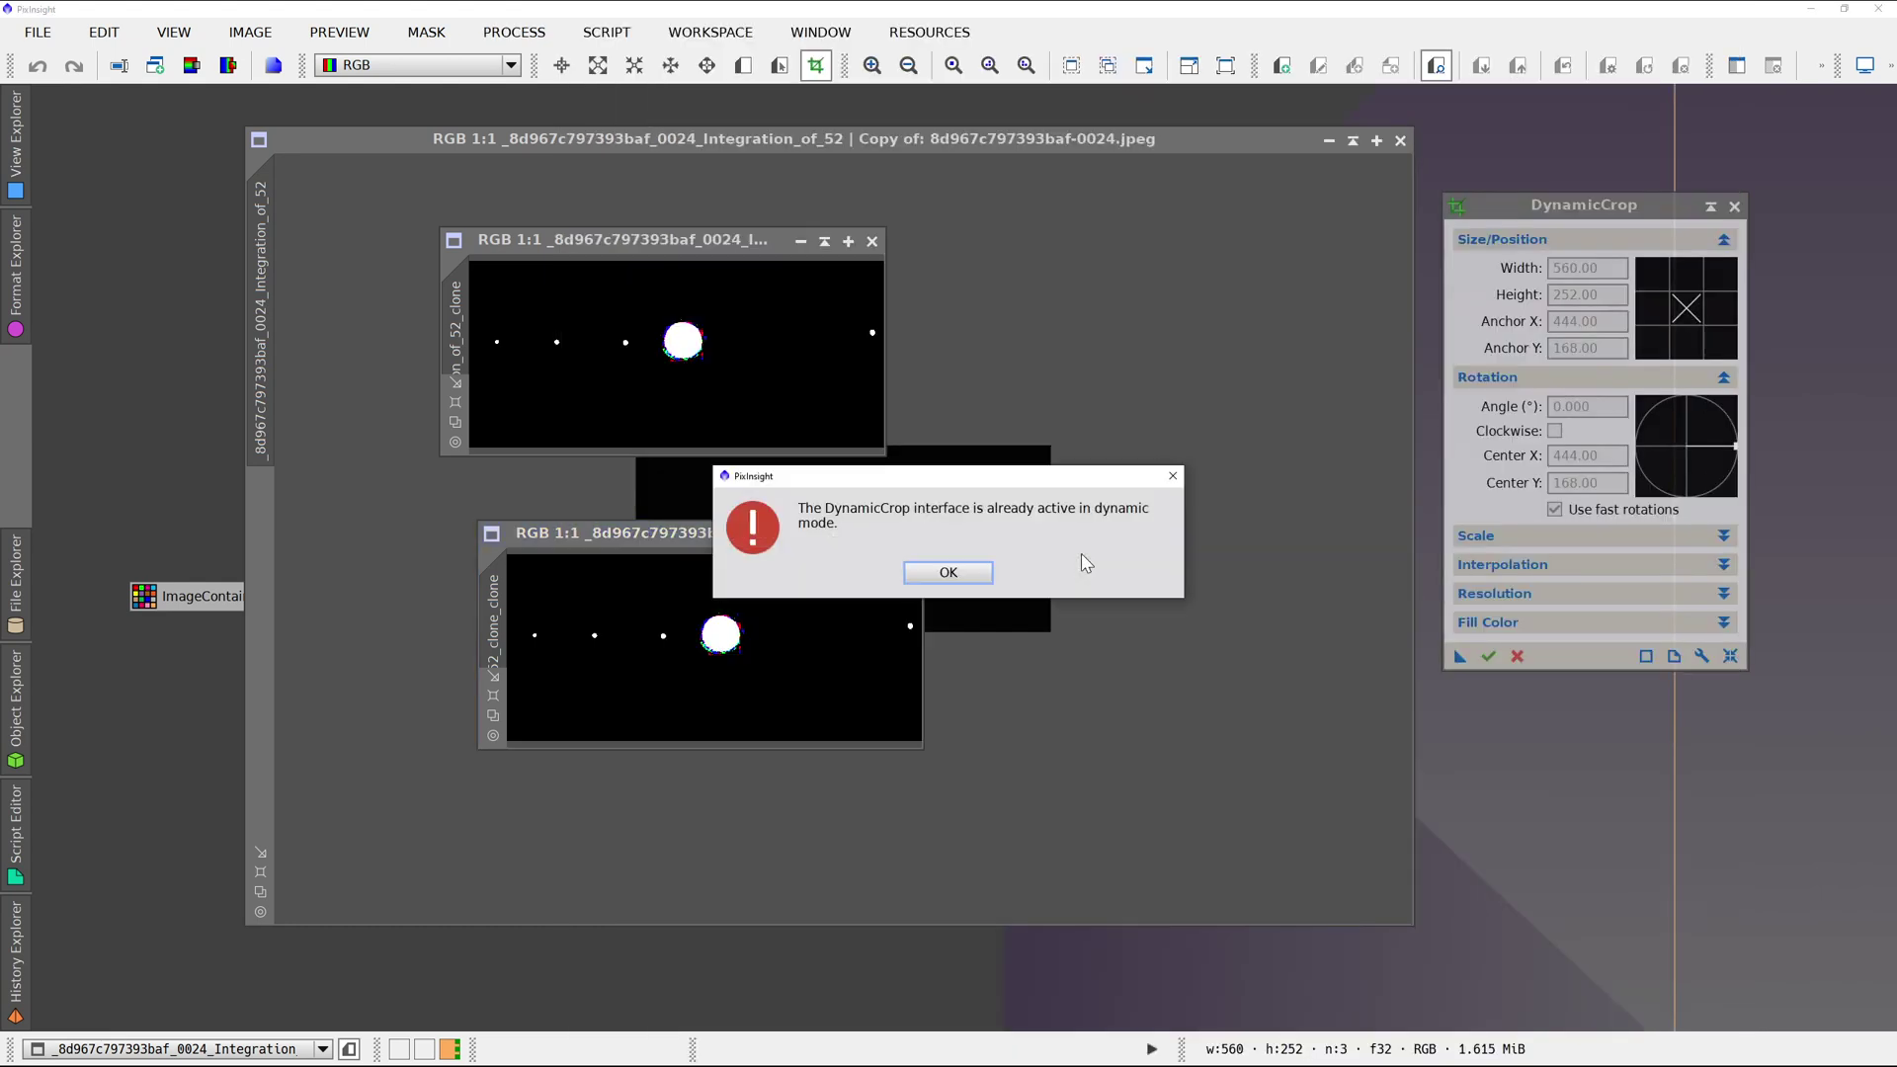
click(947, 573)
click(1734, 206)
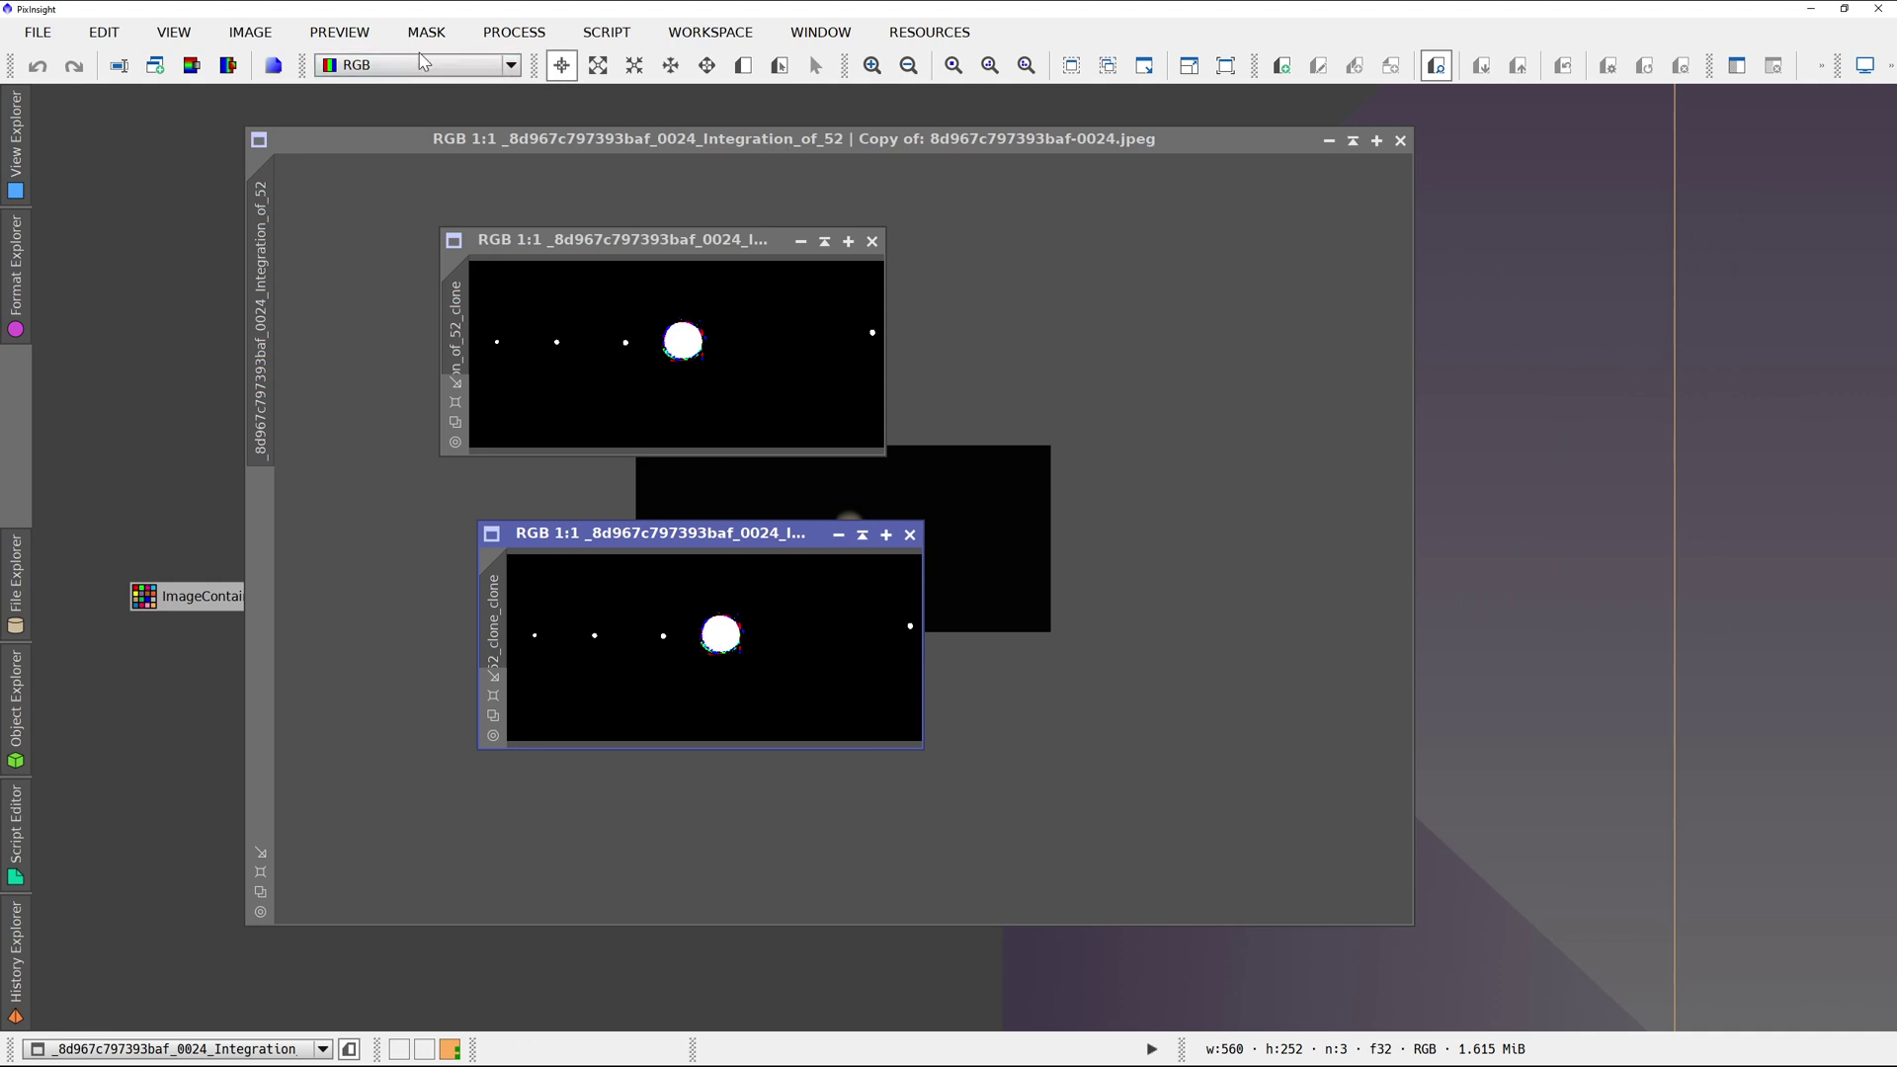
Open CloneStamp beside the images and enter 250 as the brush radius.
click(514, 31)
mouse_move(705, 31)
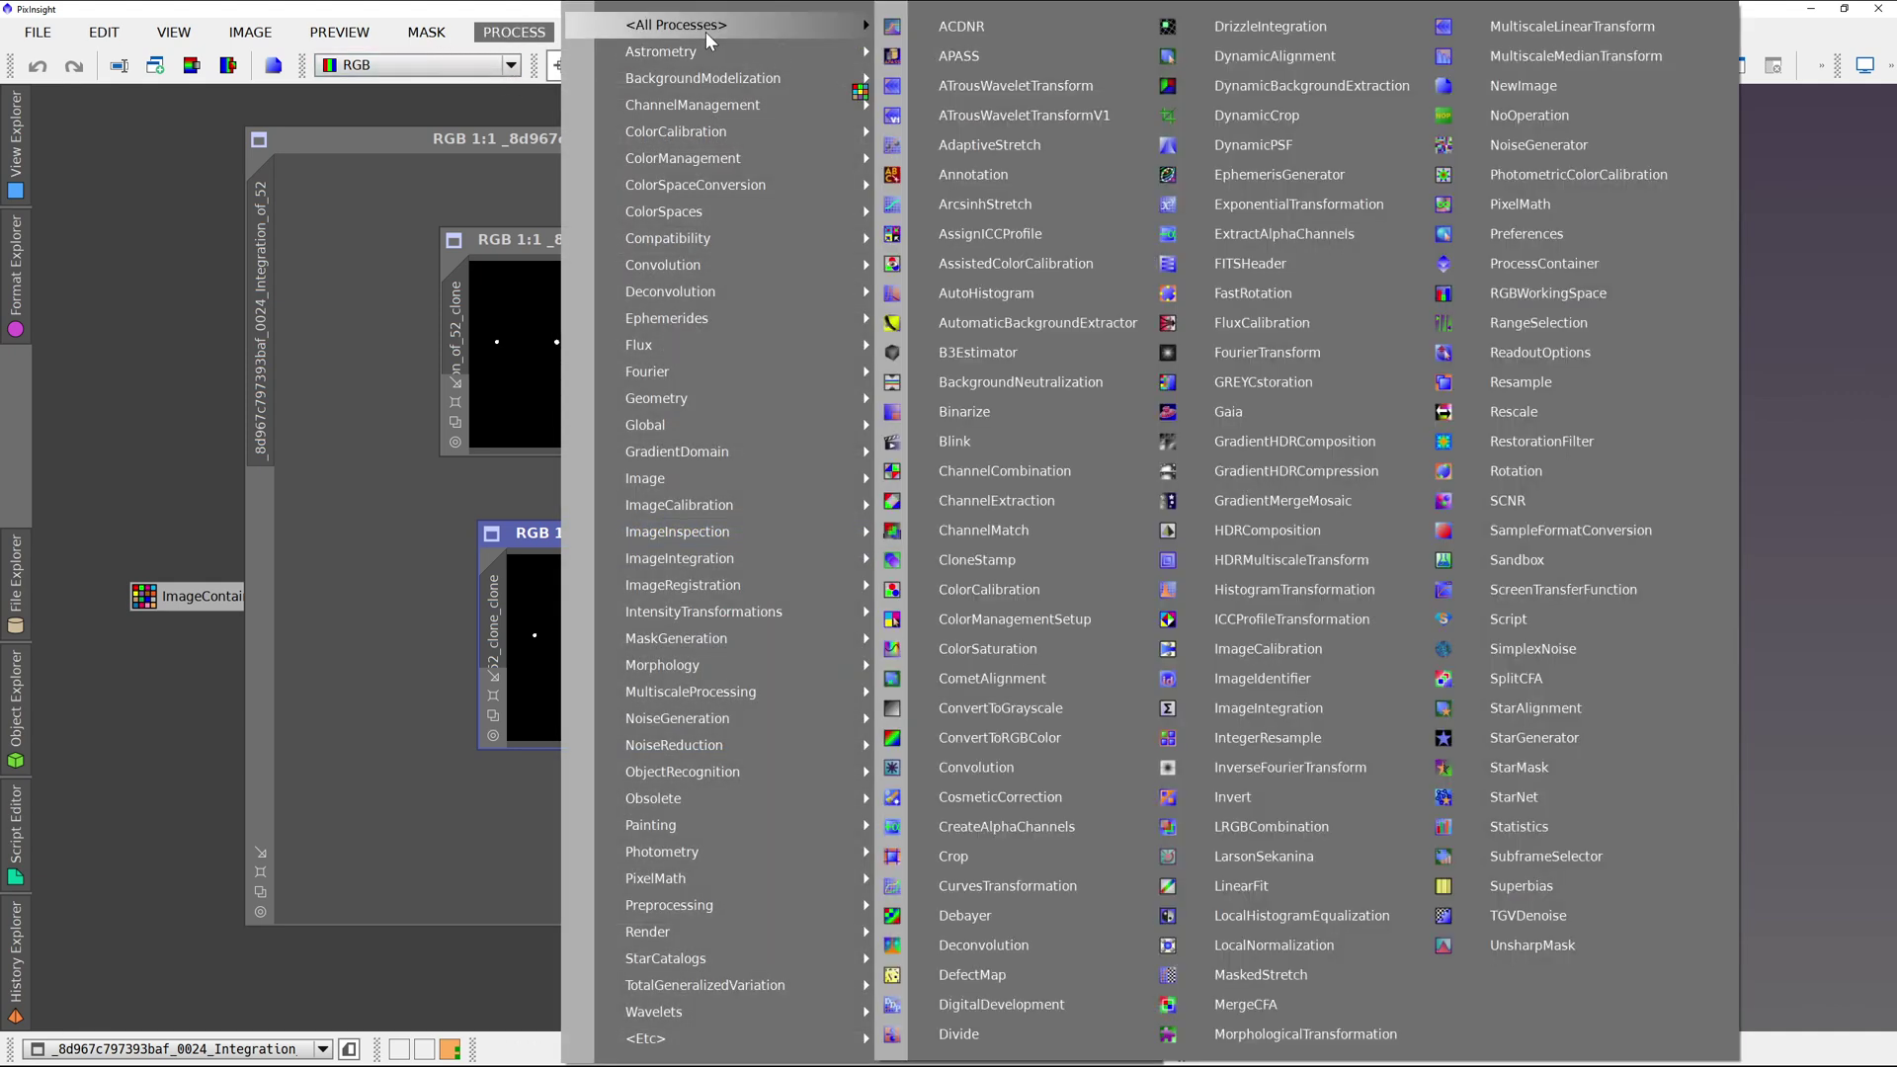
click(979, 529)
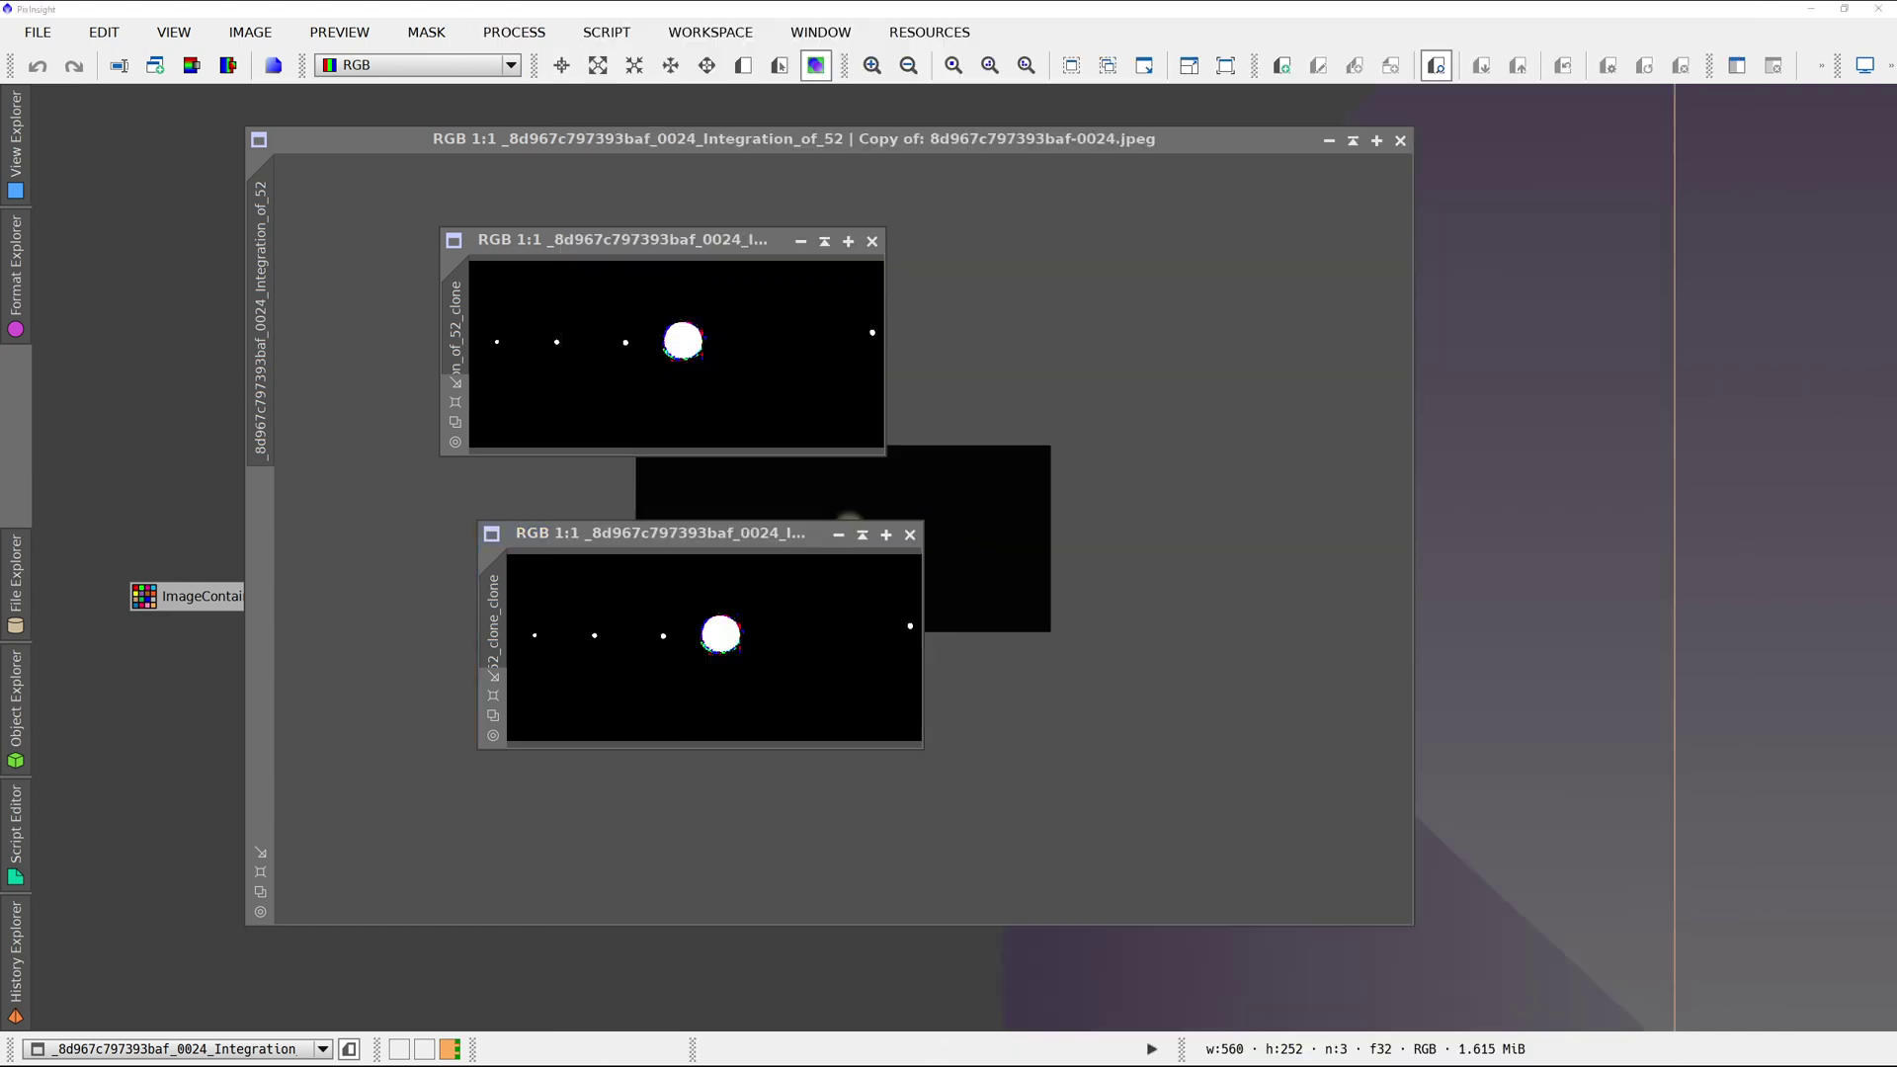
drag(444, 322, 1307, 253)
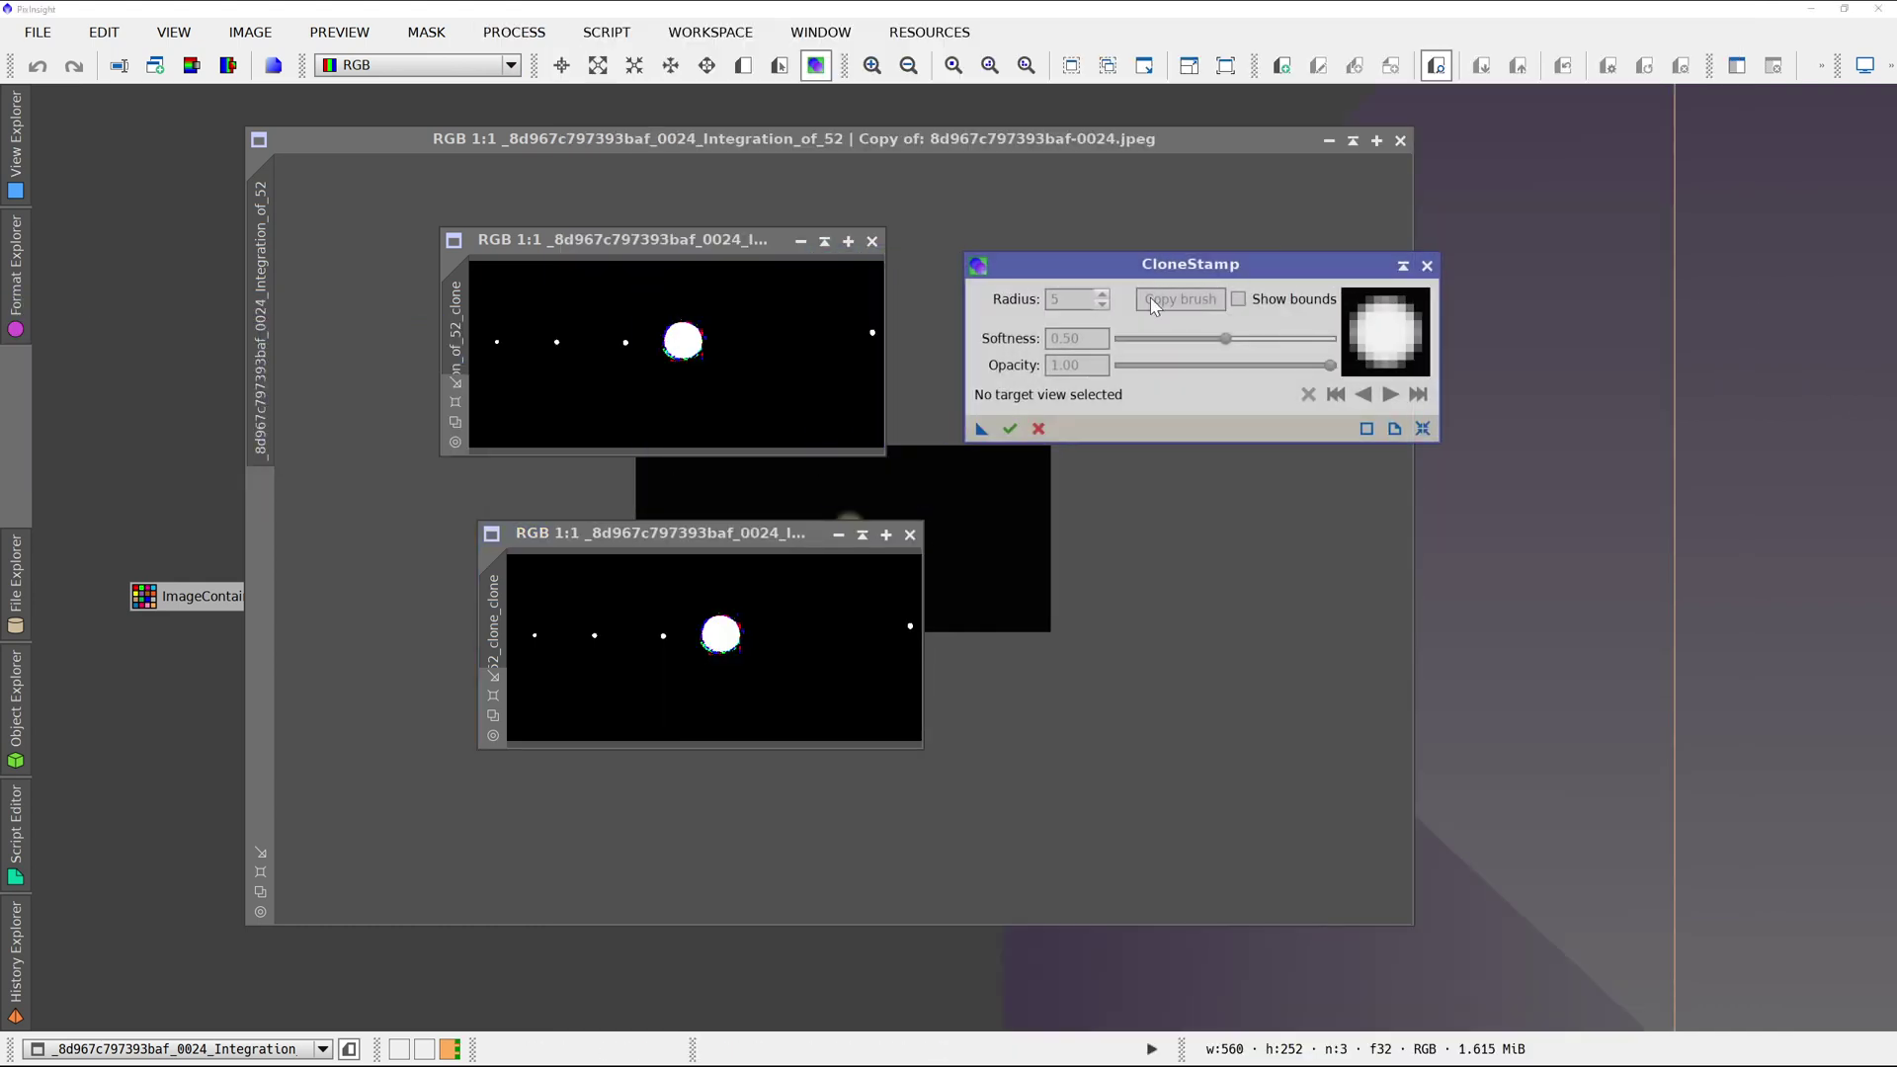
click(1402, 430)
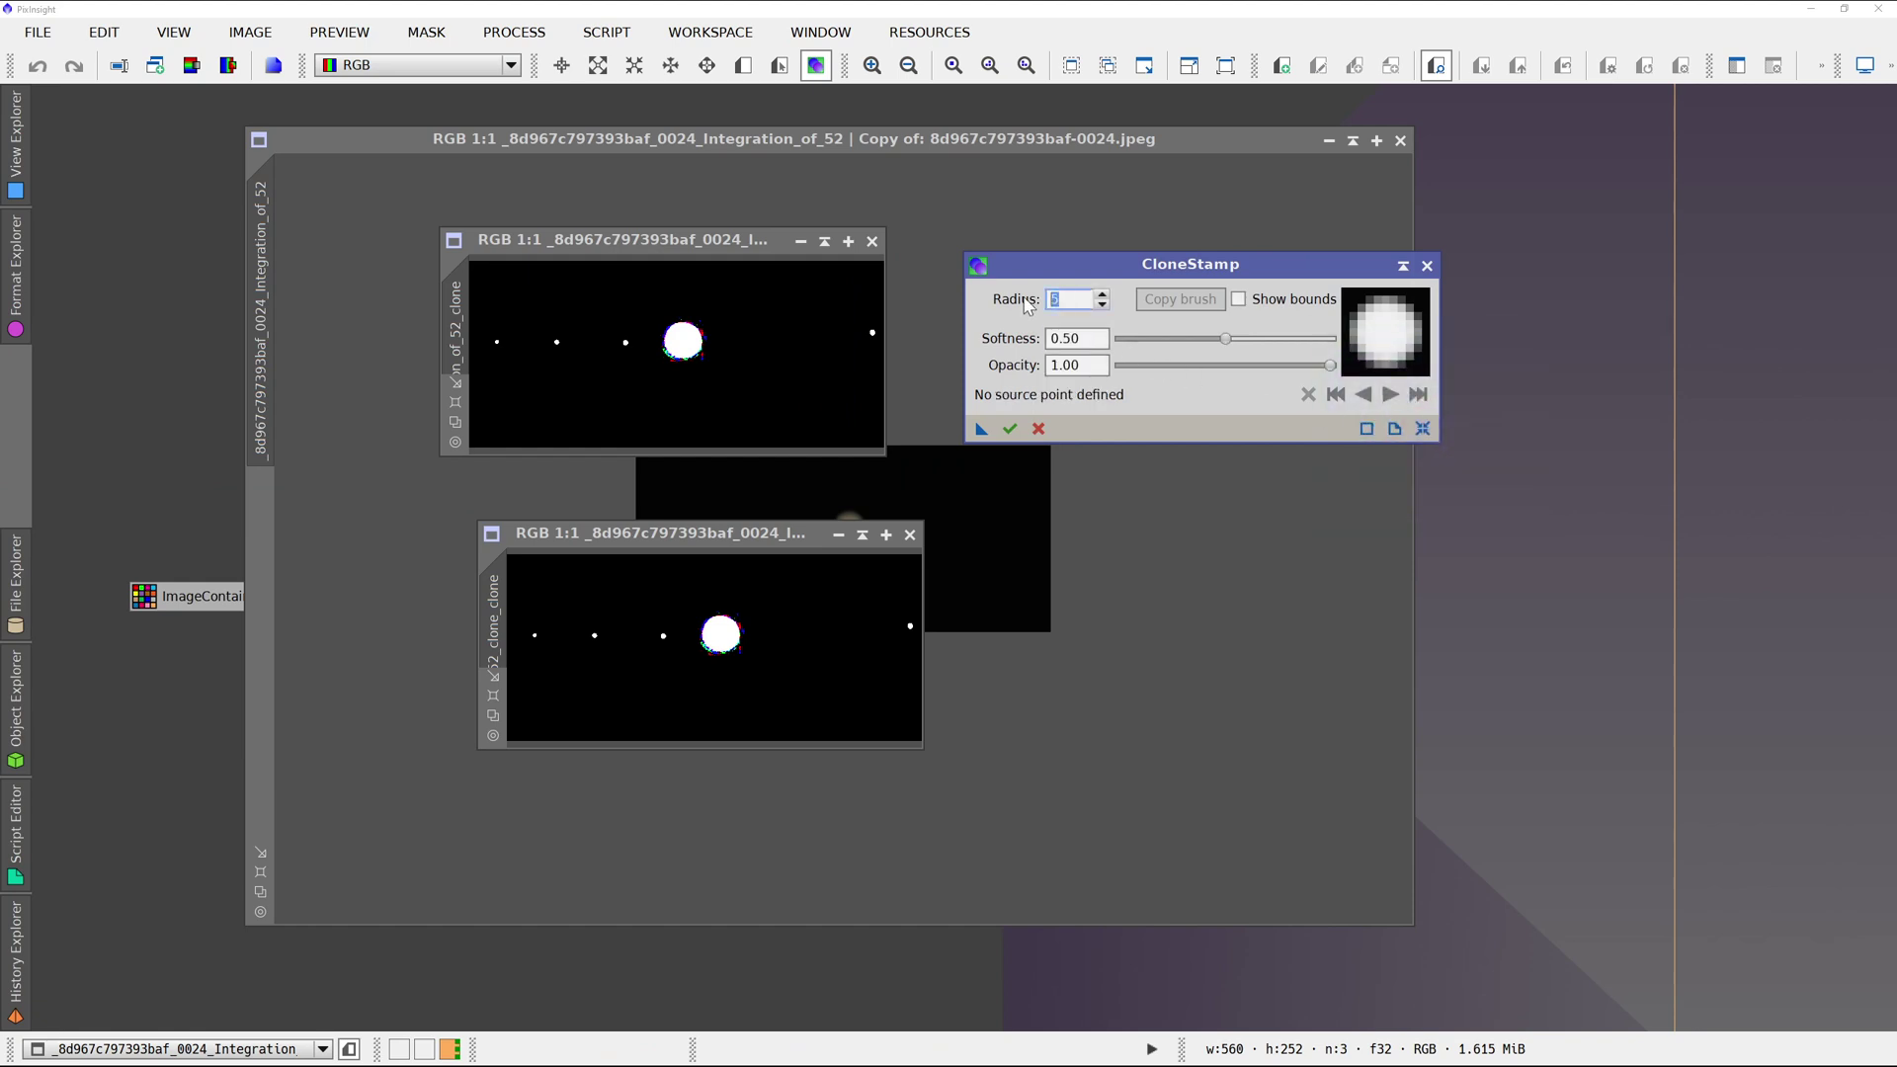
text(250)
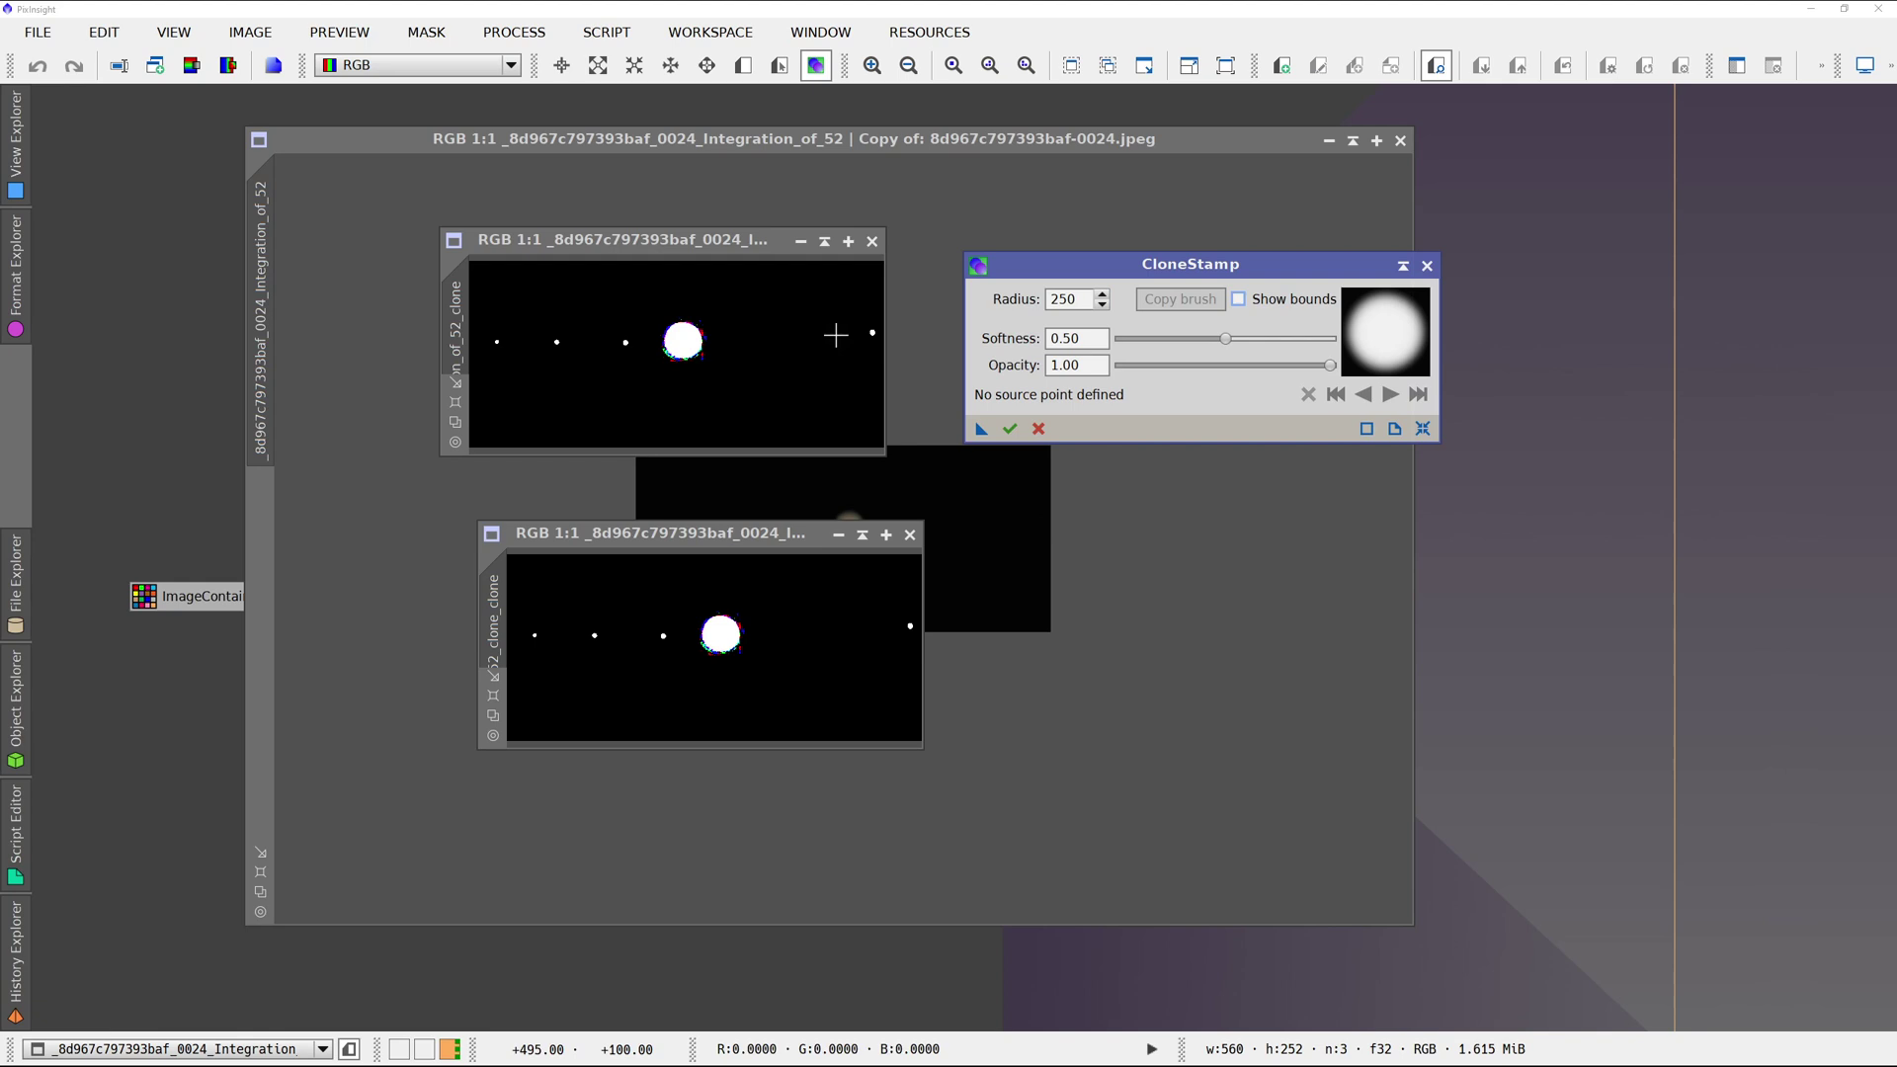
Set a dark-sky clone source point on the first binarized clone.
click(772, 384)
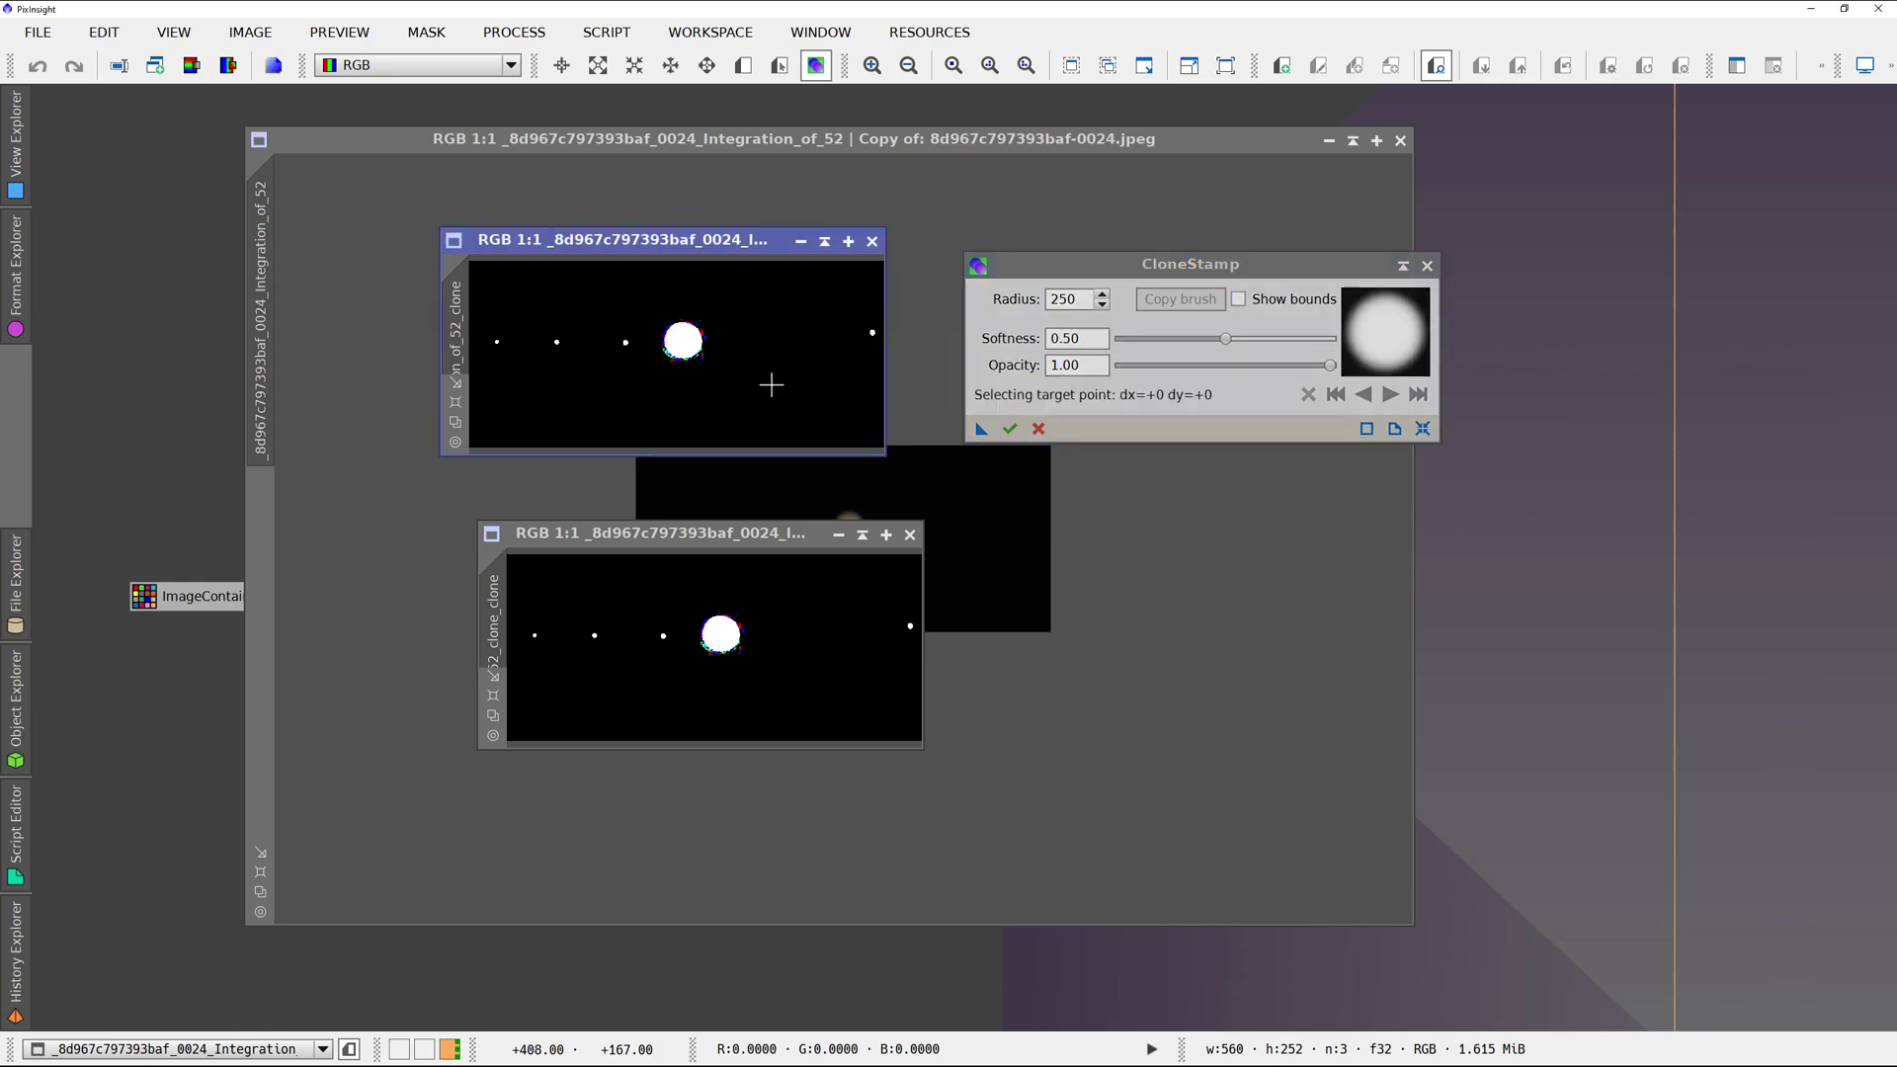
key(ctrl)
ctrl+click(781, 366)
key(ctrl)
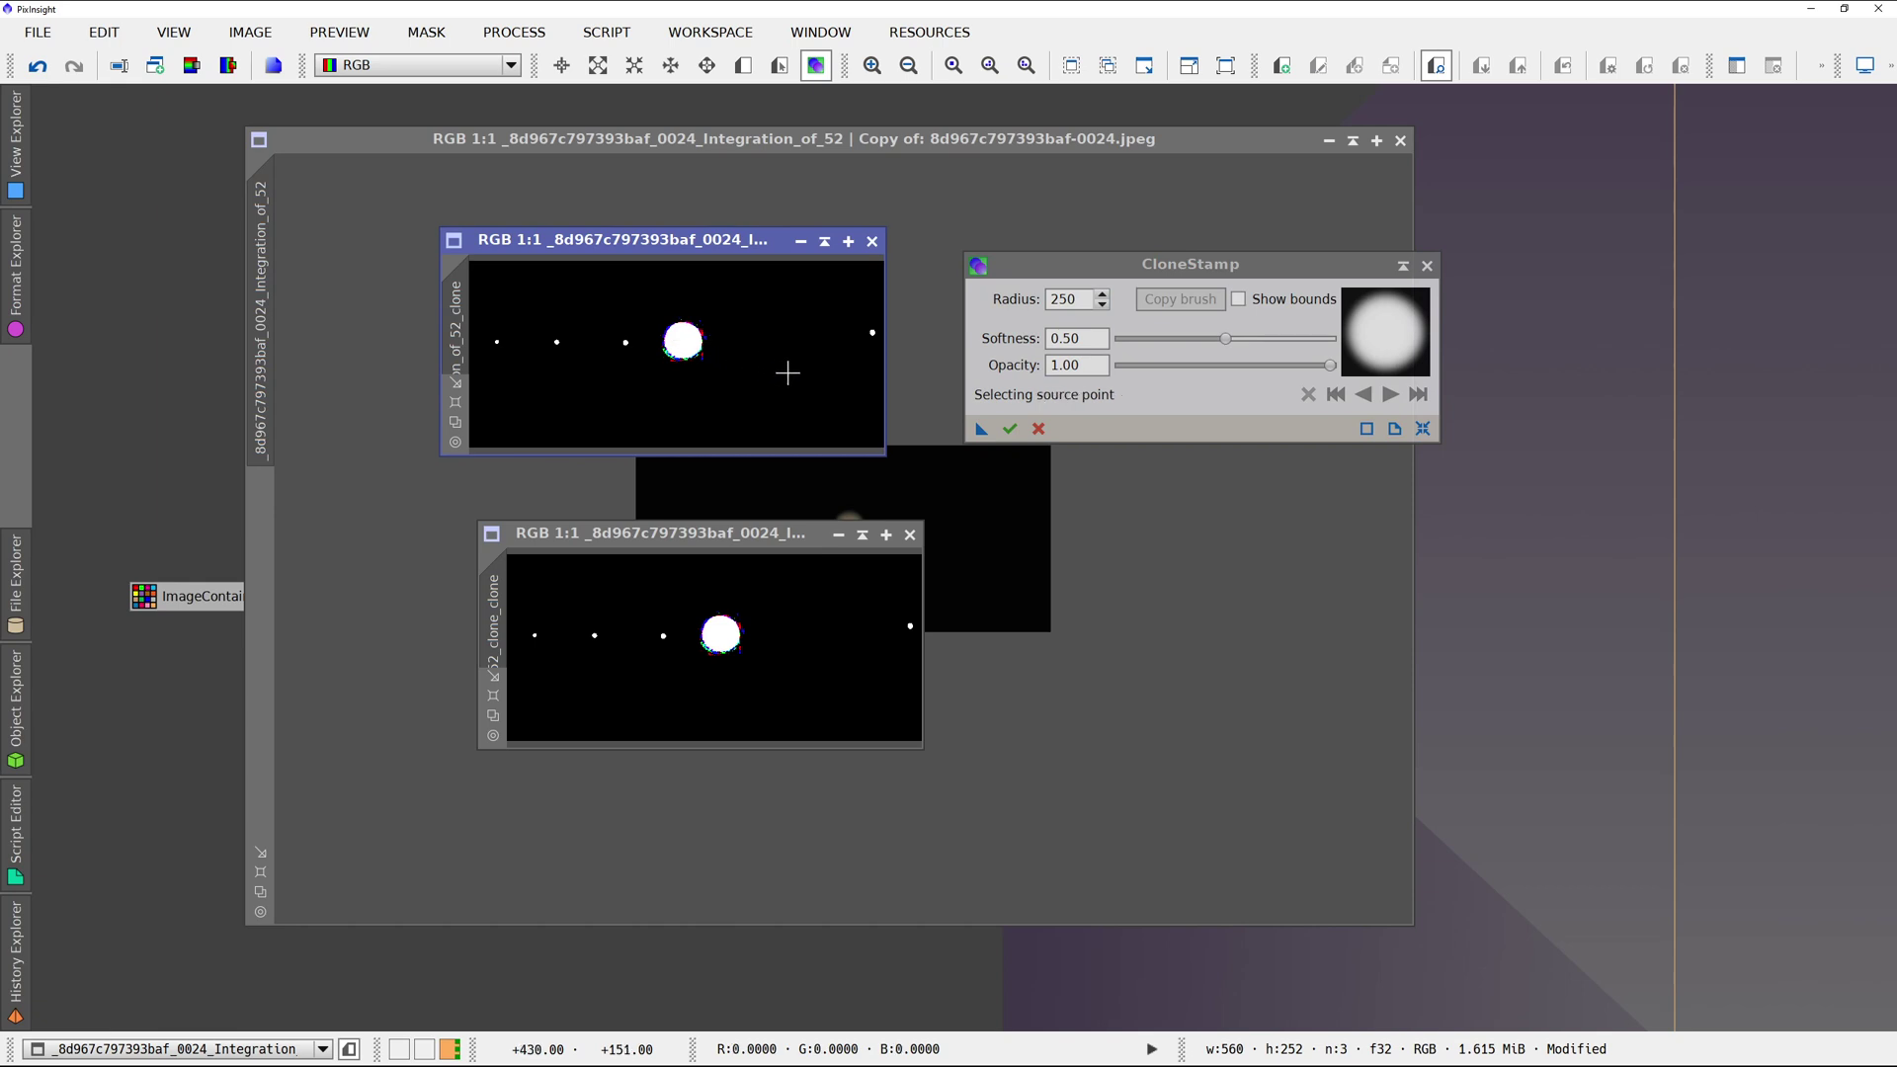
key(ctrl)
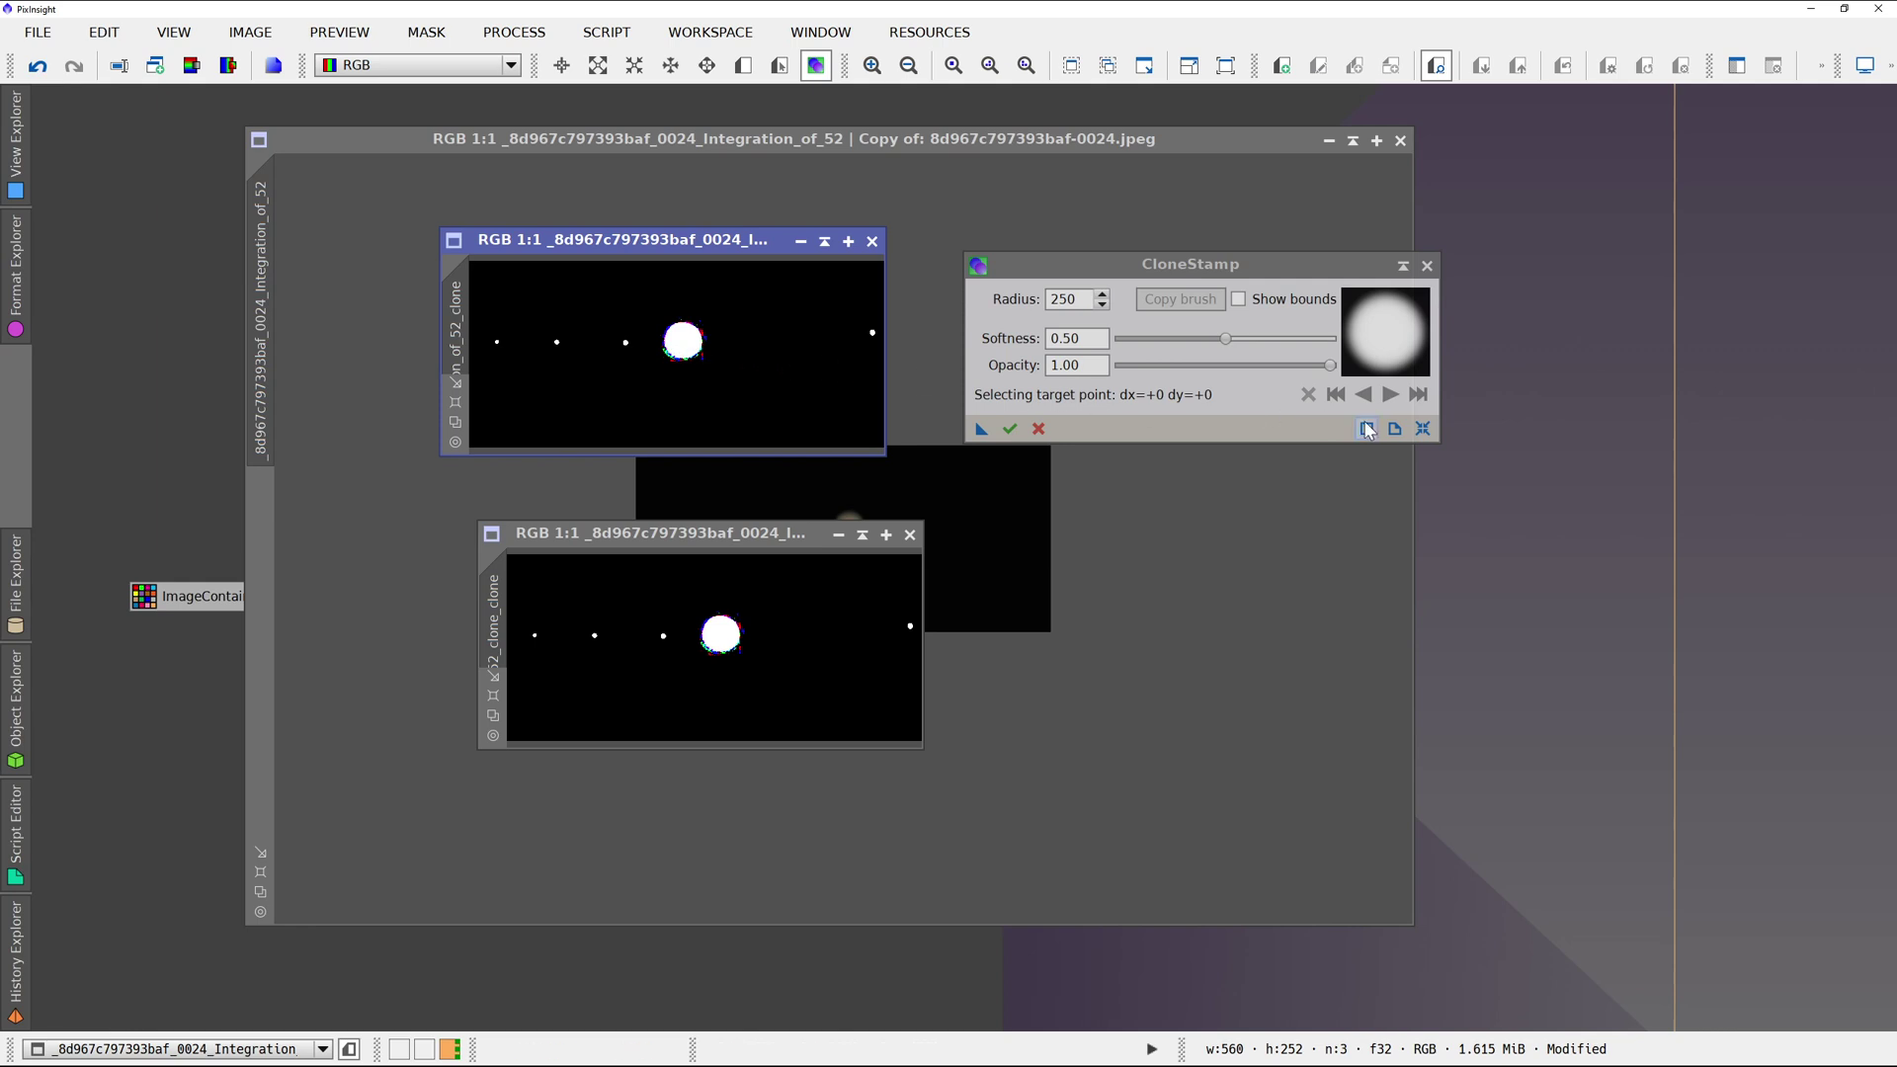
click(1422, 429)
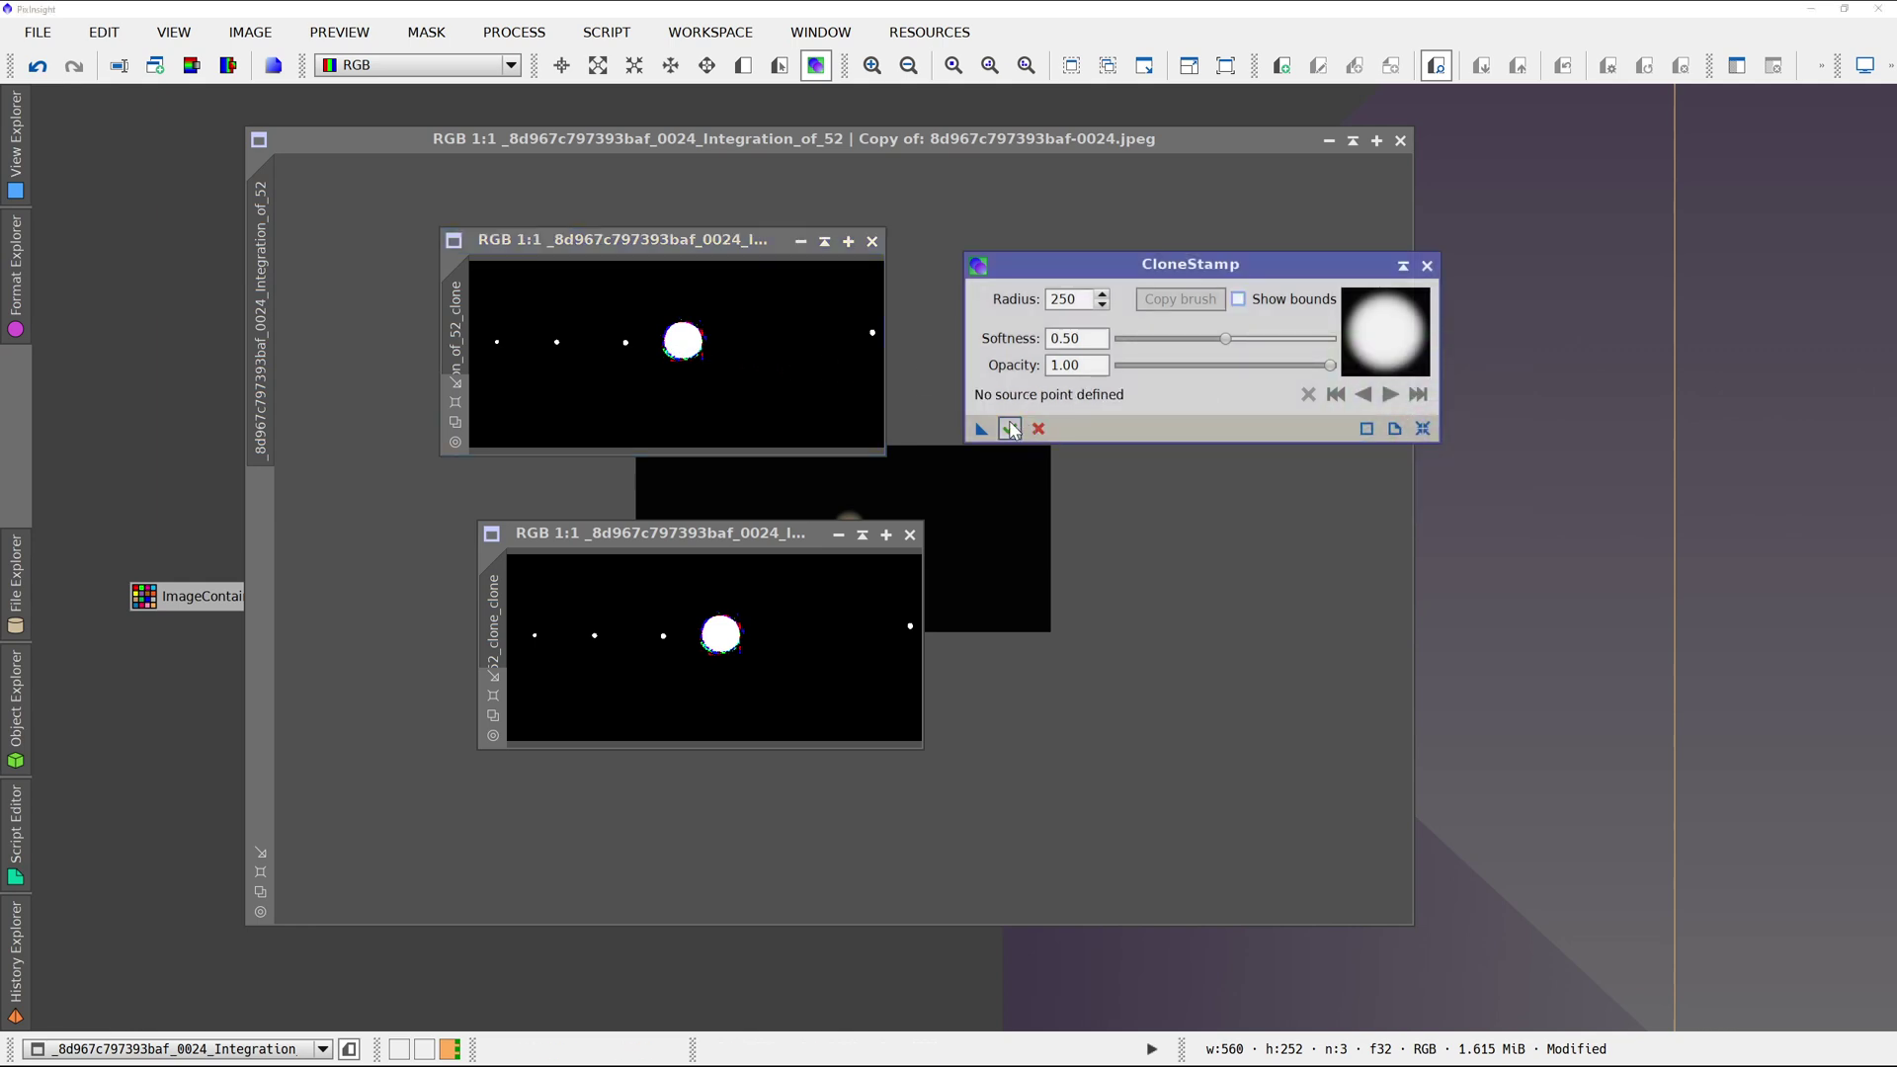
right_click(814, 383)
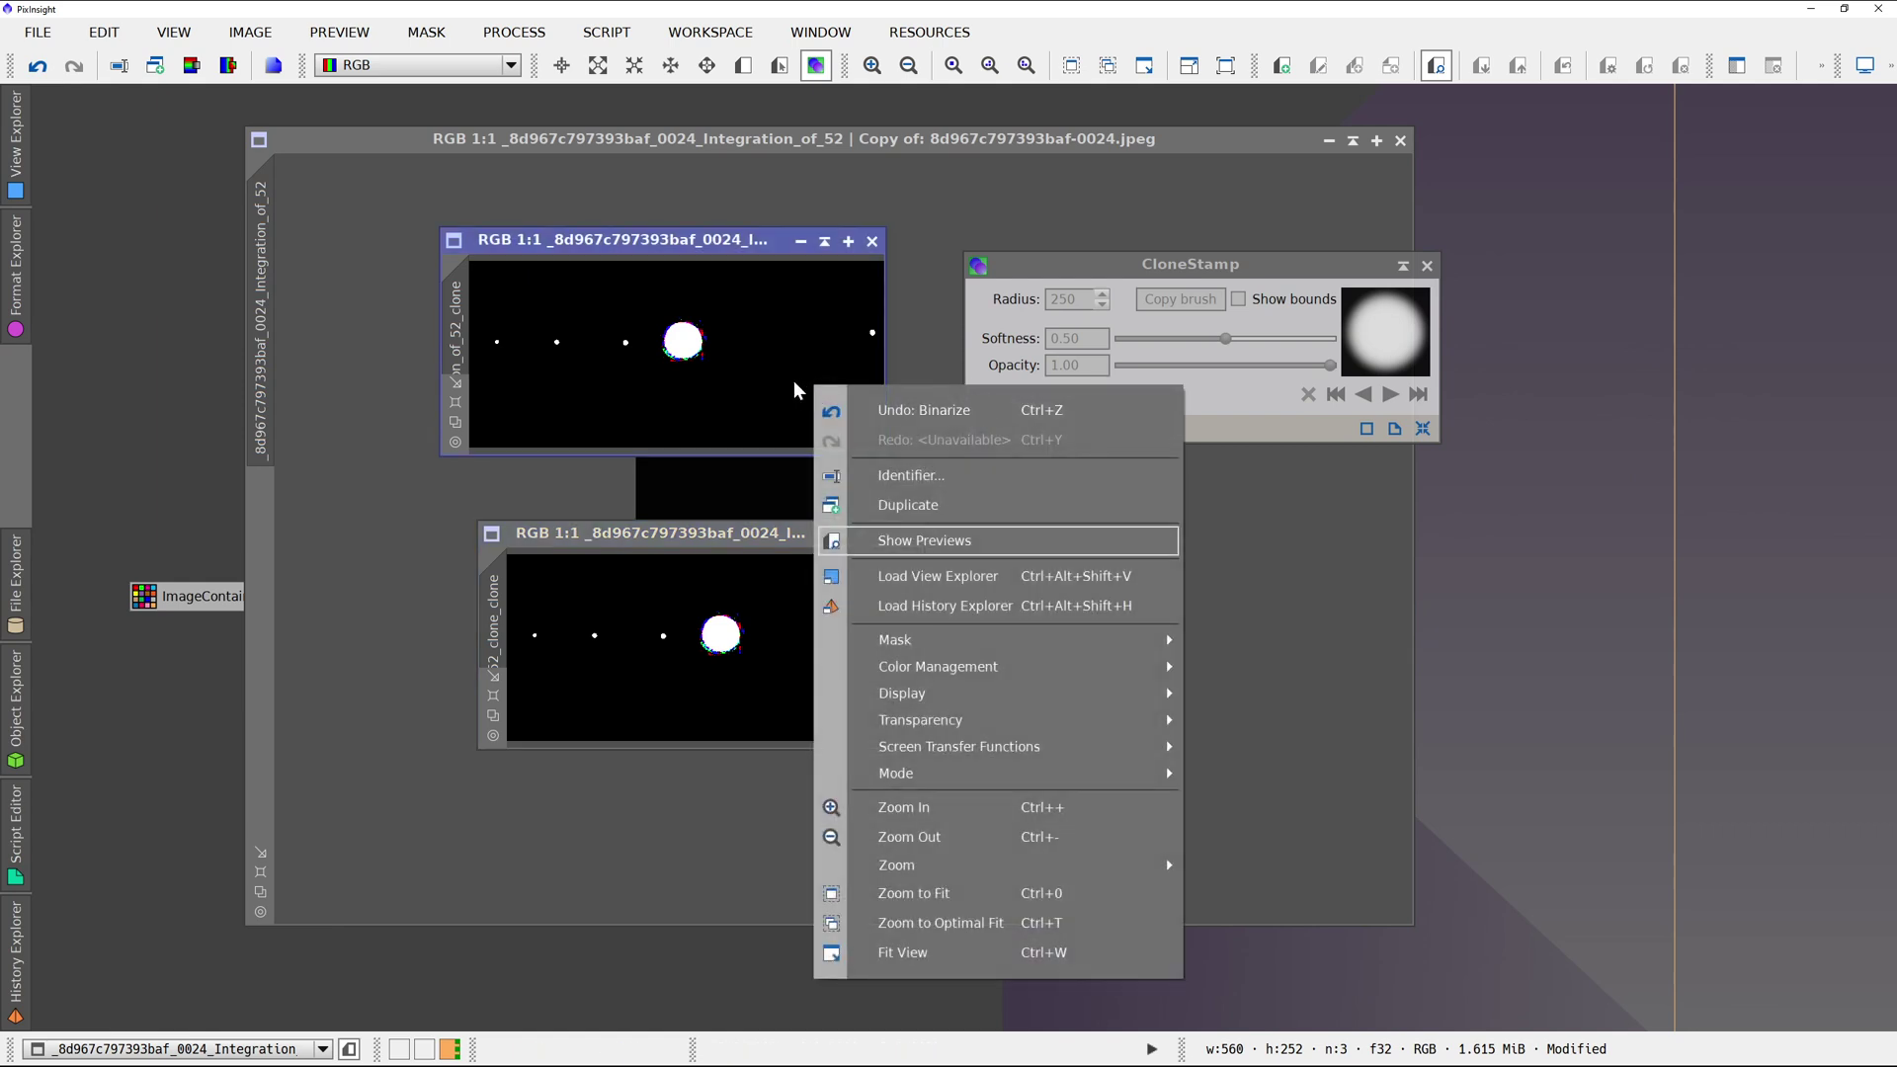
click(794, 381)
ctrl+click(793, 381)
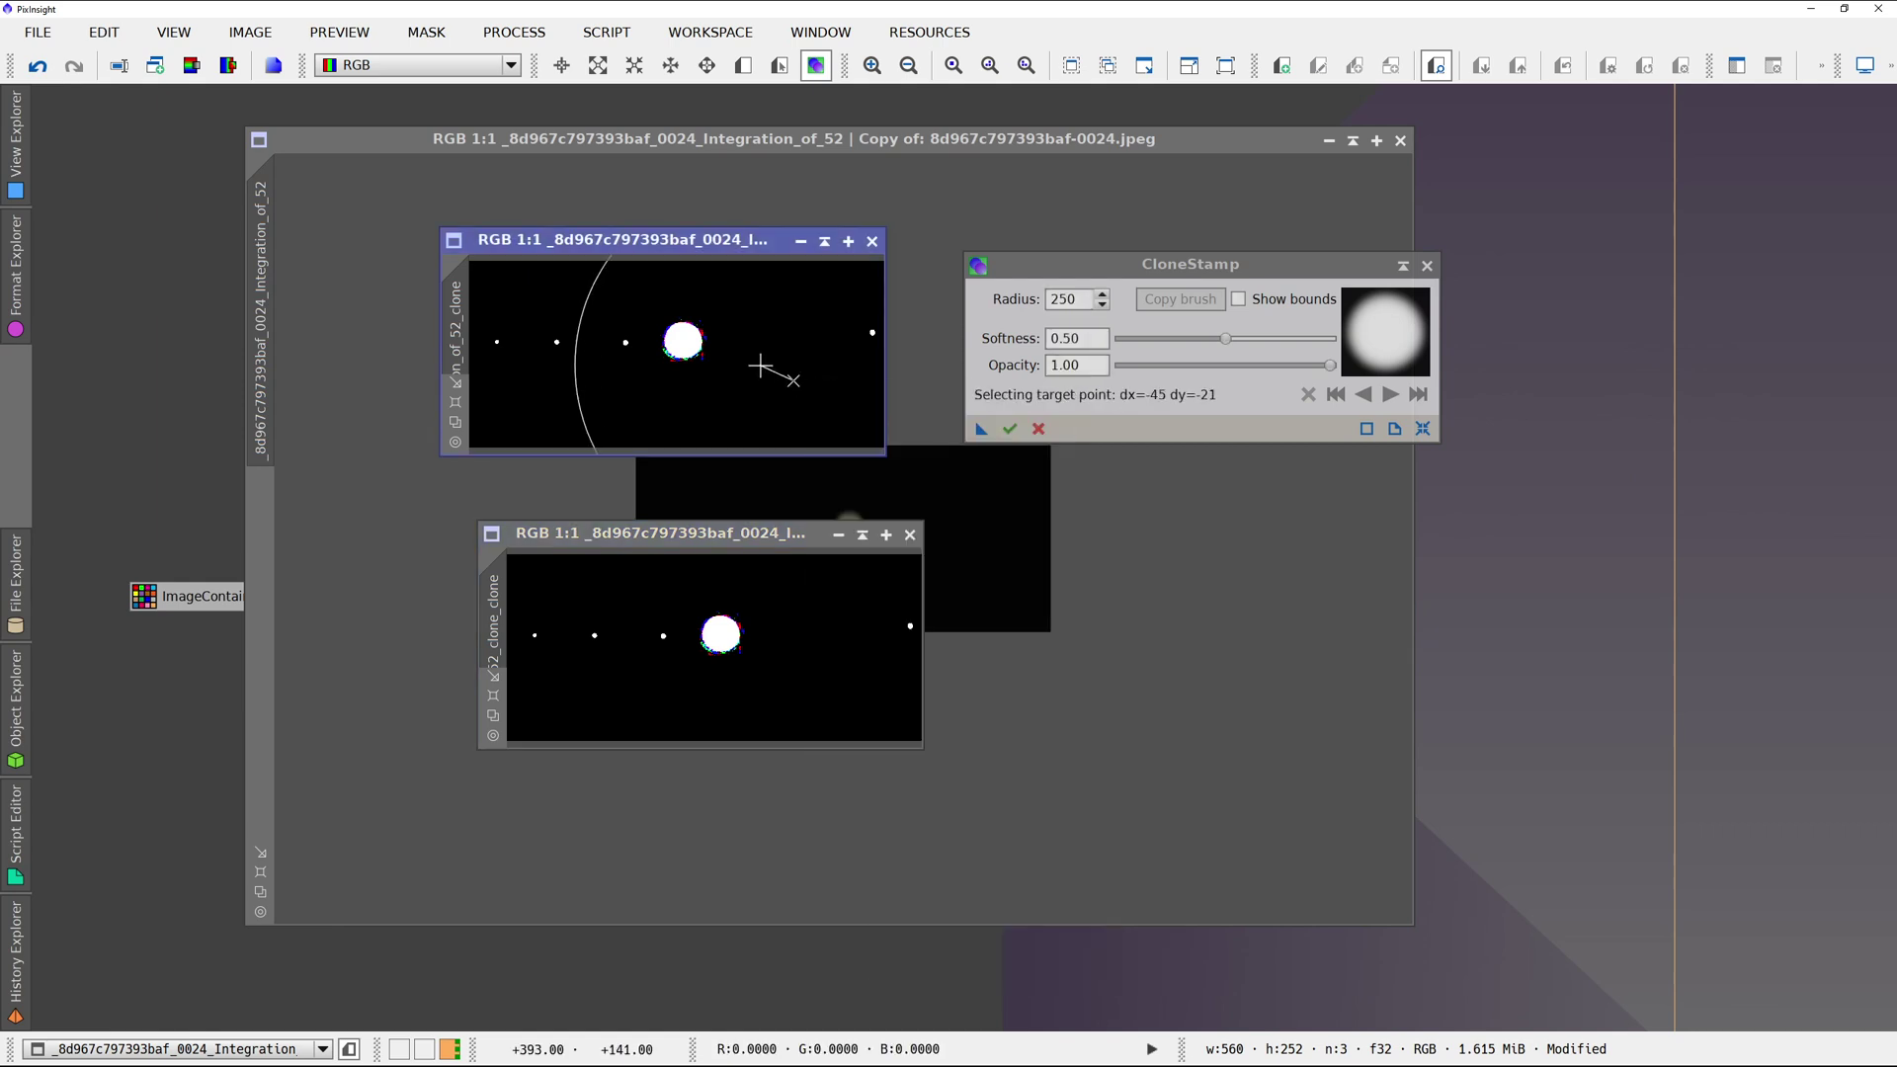
Set a 50-pixel brush radius, pick a dark source point and paint out Jupiter's disc.
click(1069, 300)
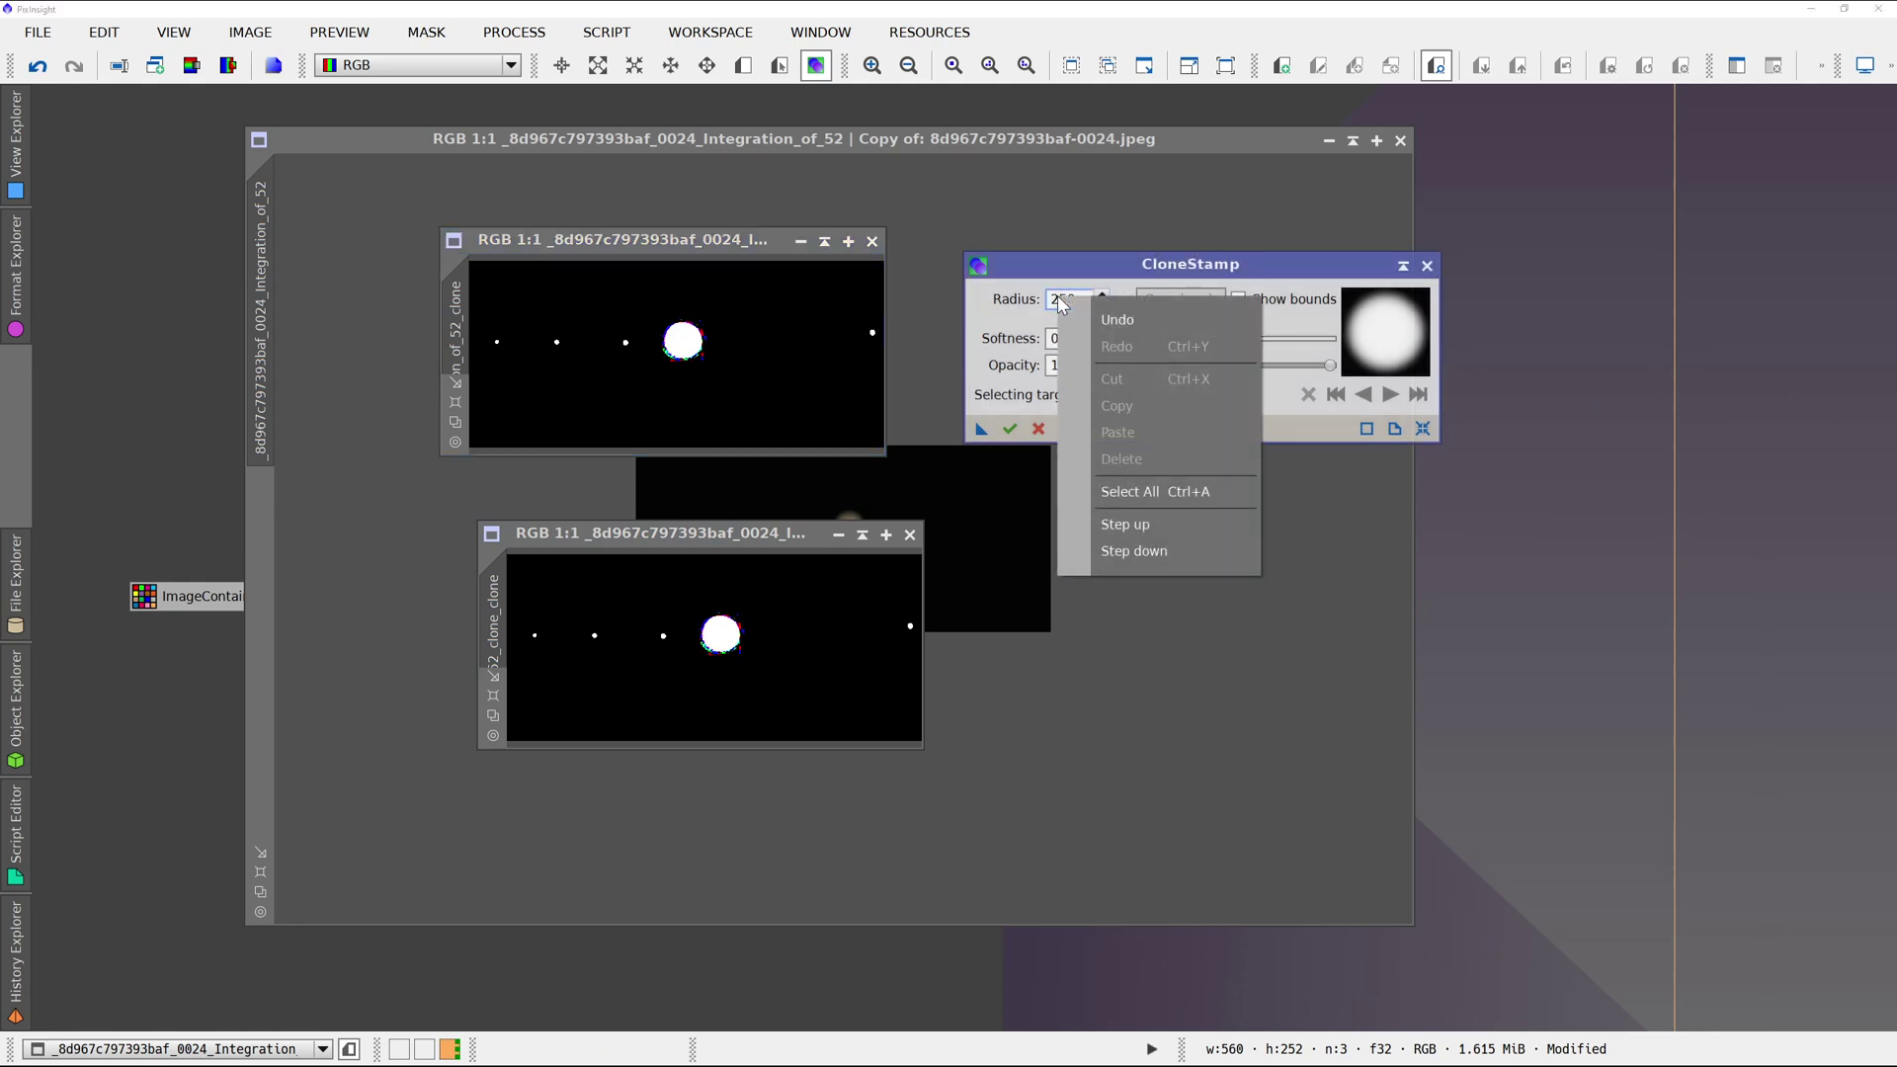
key(Escape)
key(BackSpace)
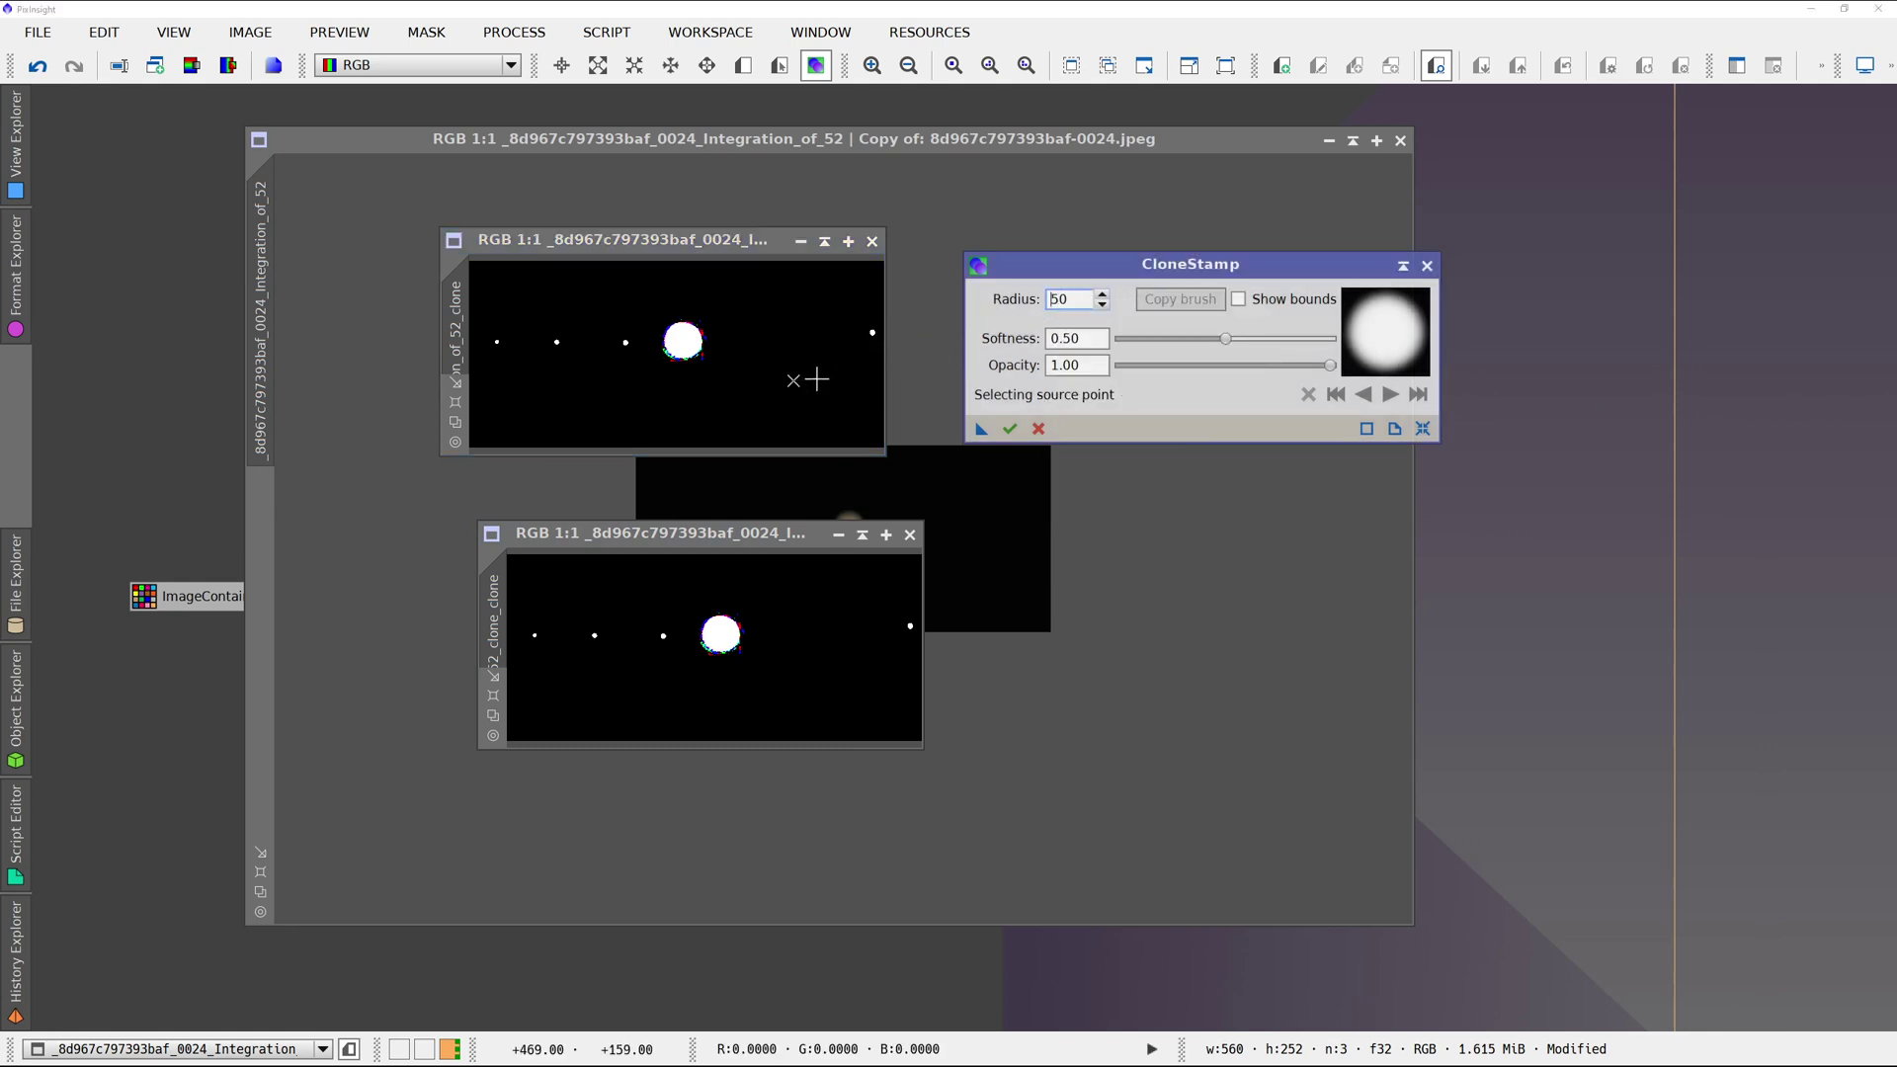
click(810, 373)
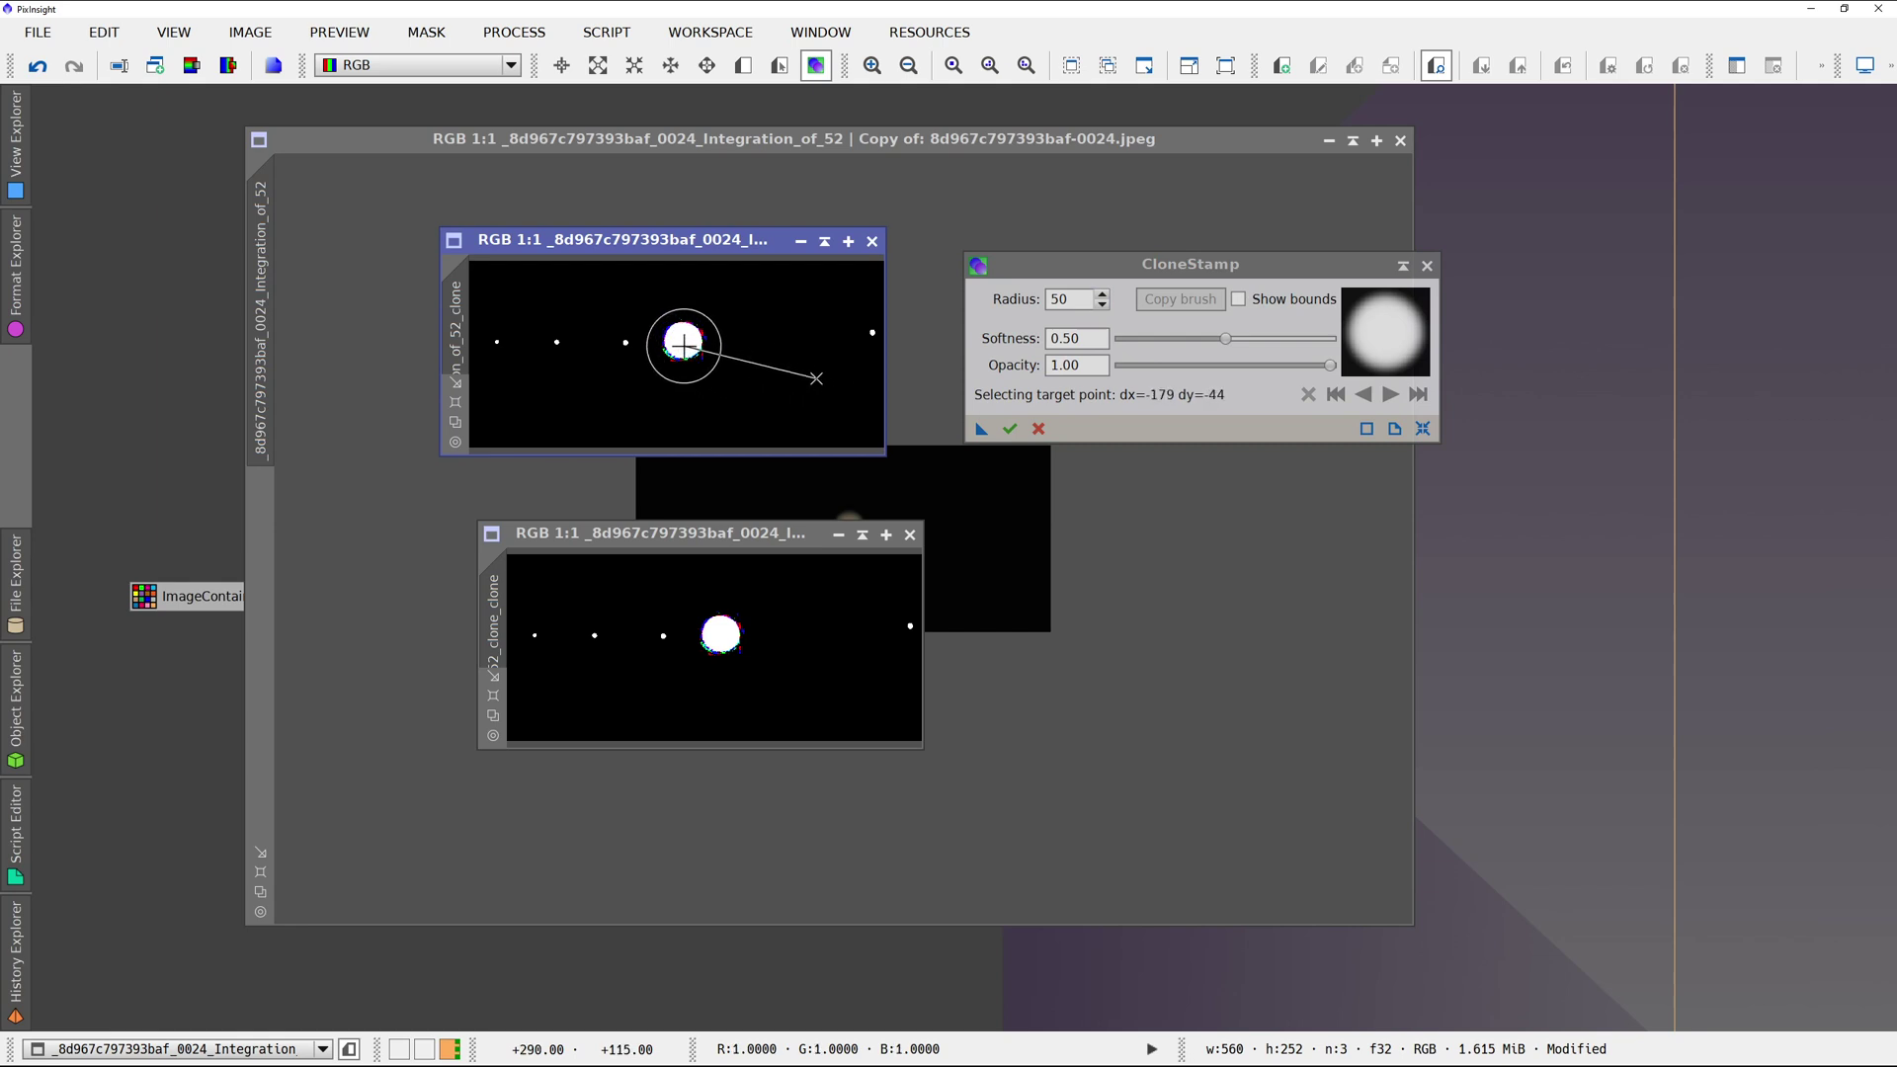
click(685, 342)
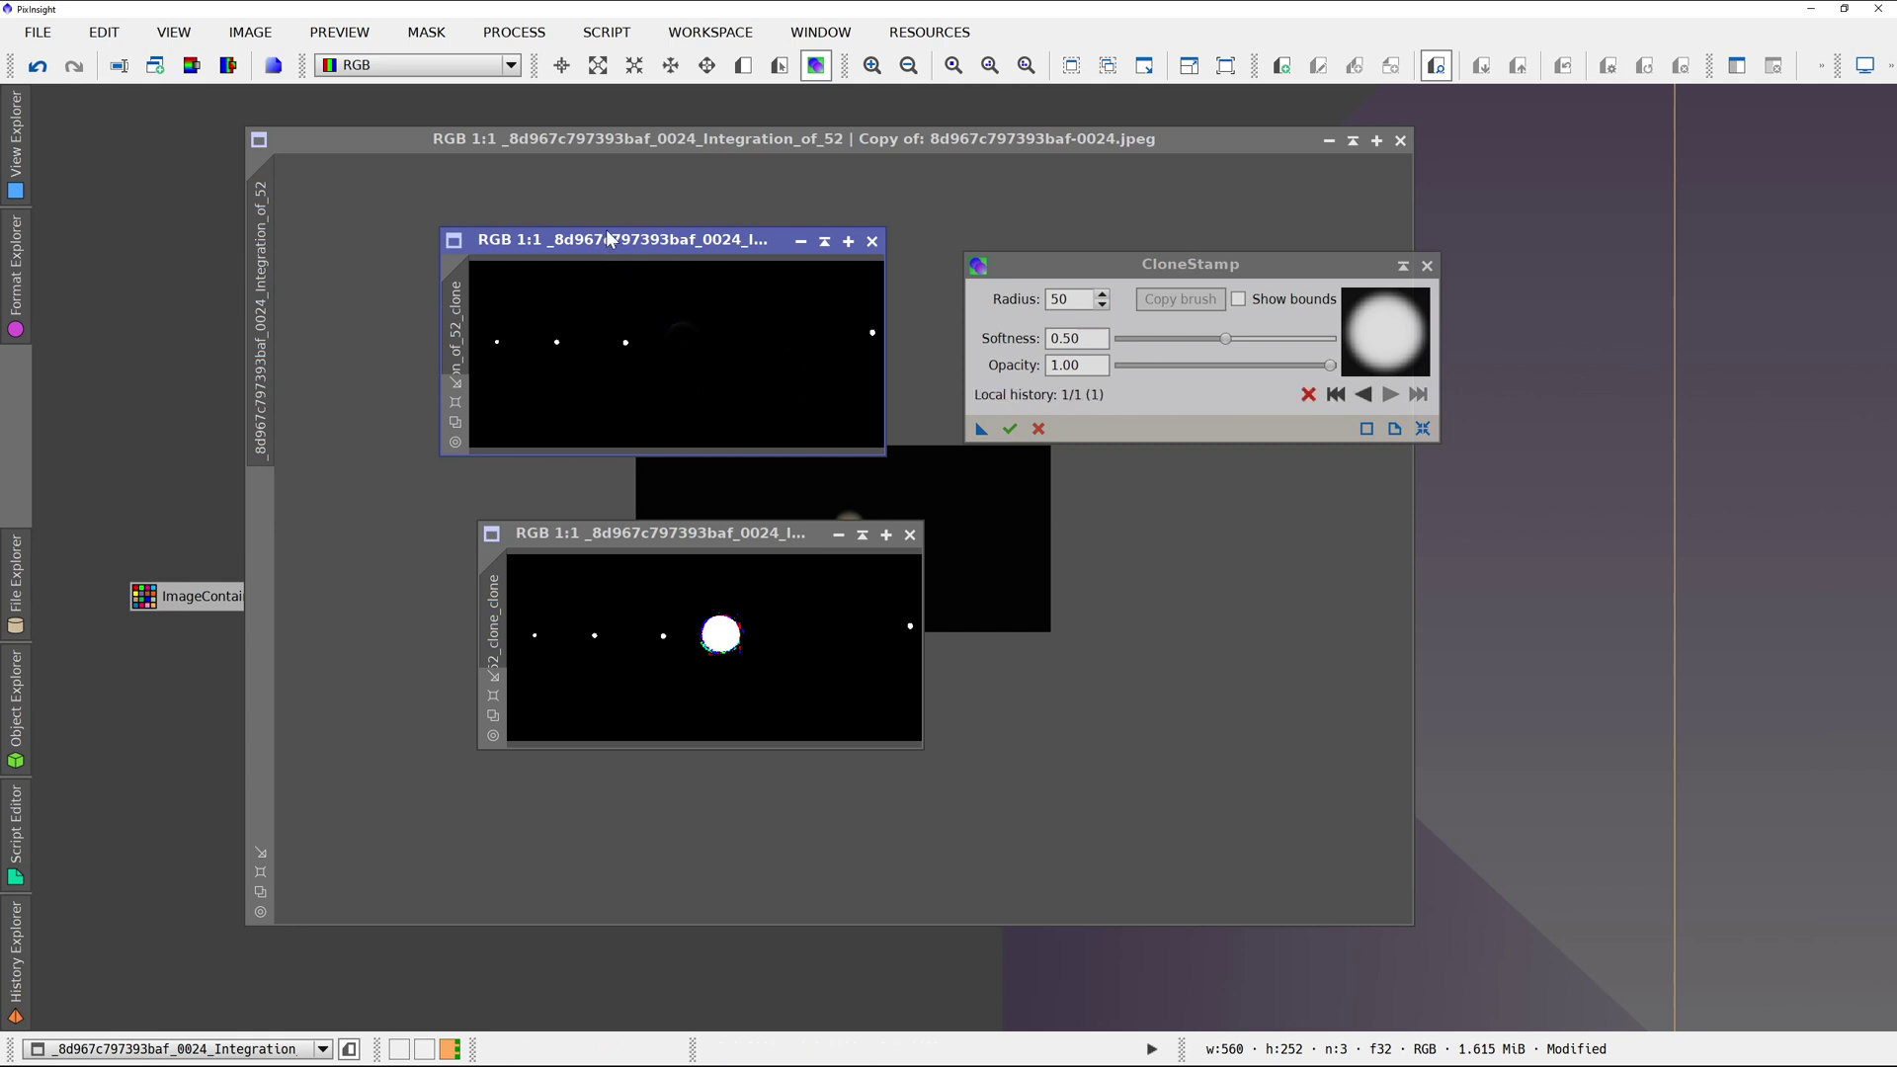
Dismiss the image-in-use error from a rename attempt, then cancel and close CloneStamp.
click(118, 65)
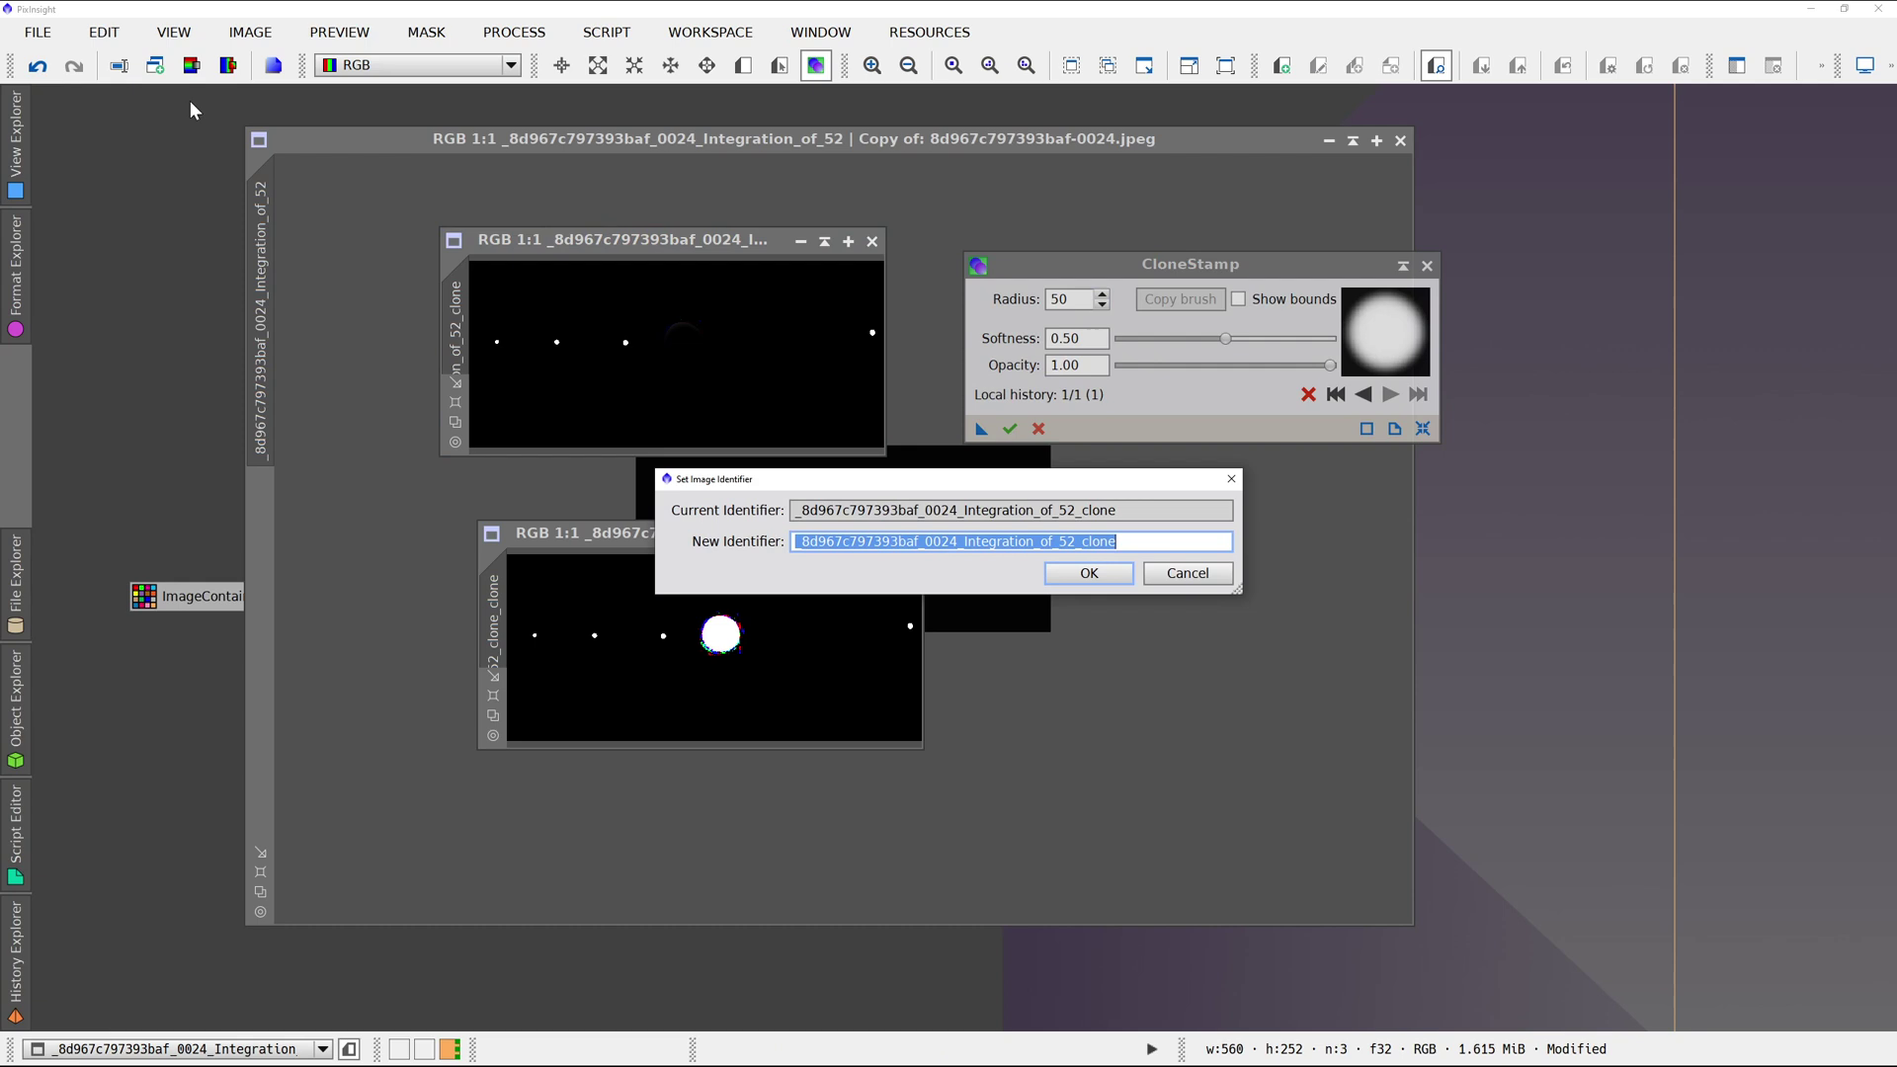
text(sta)
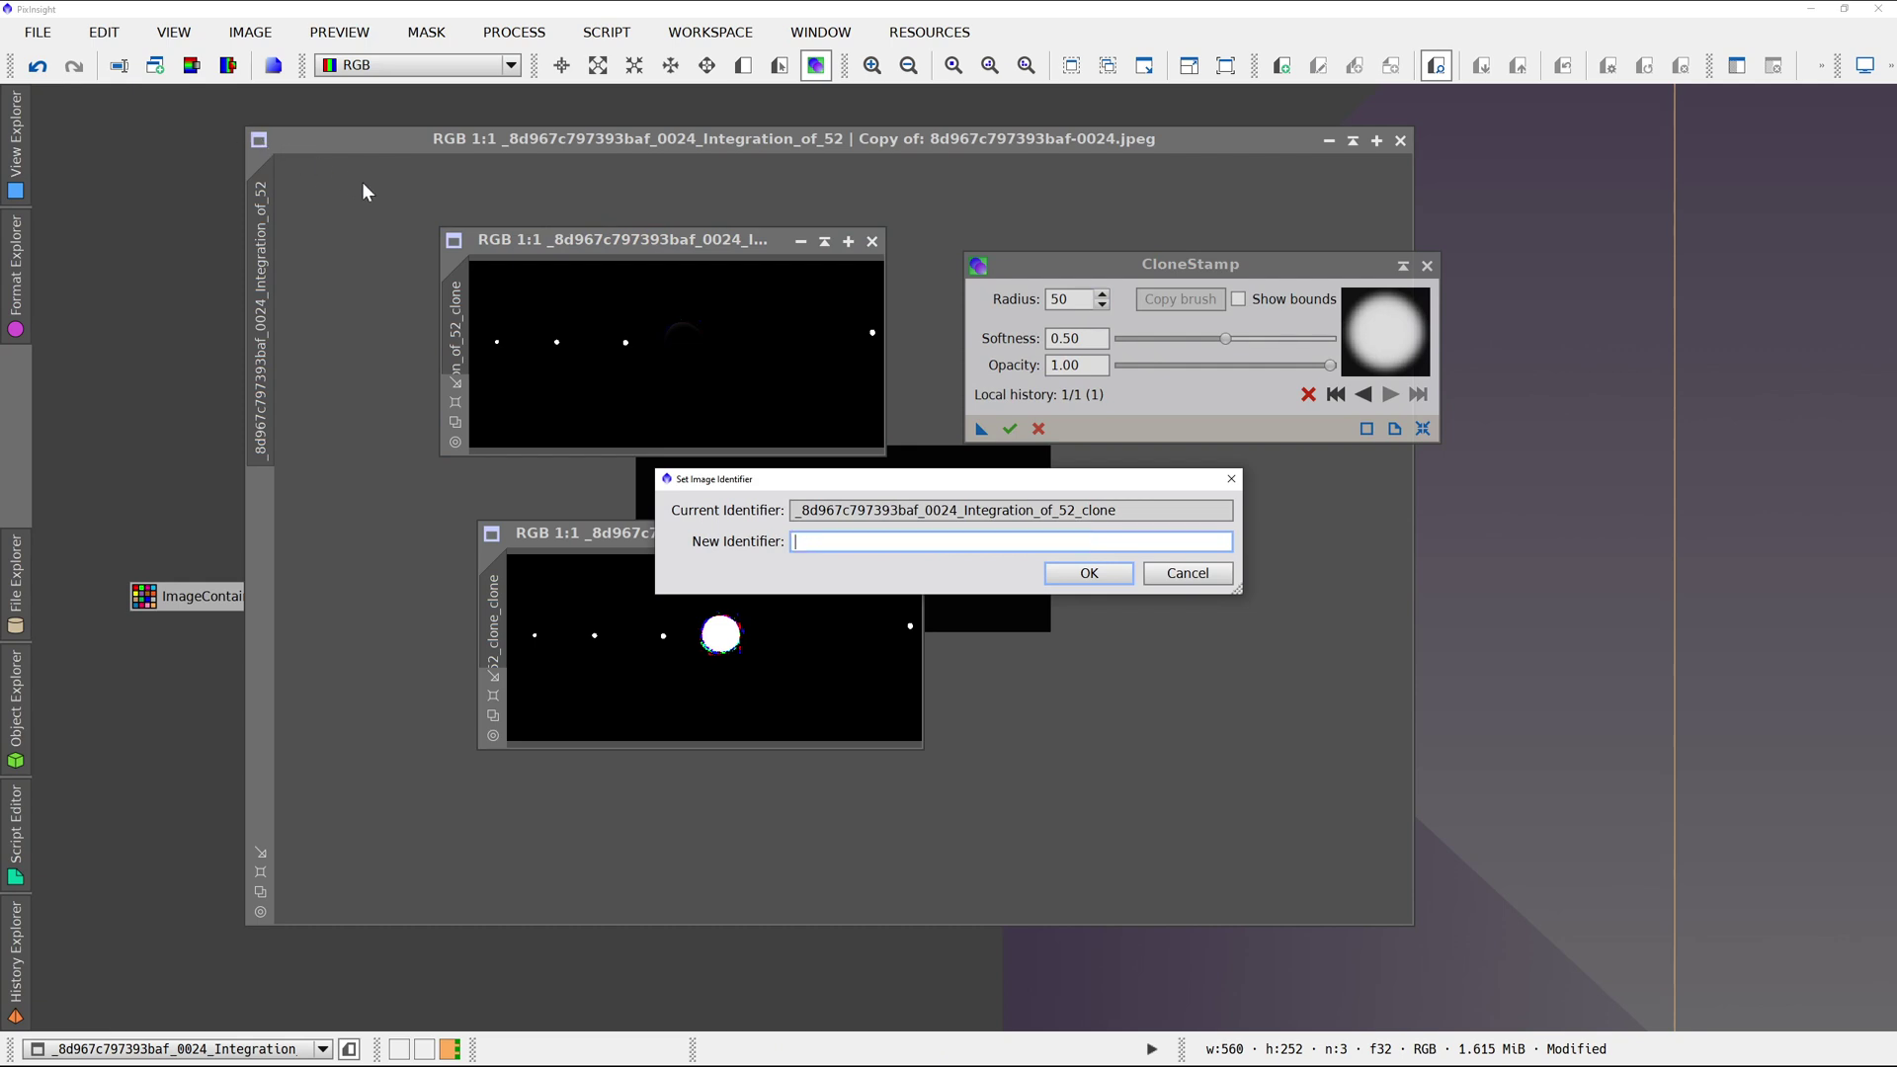
key(Return)
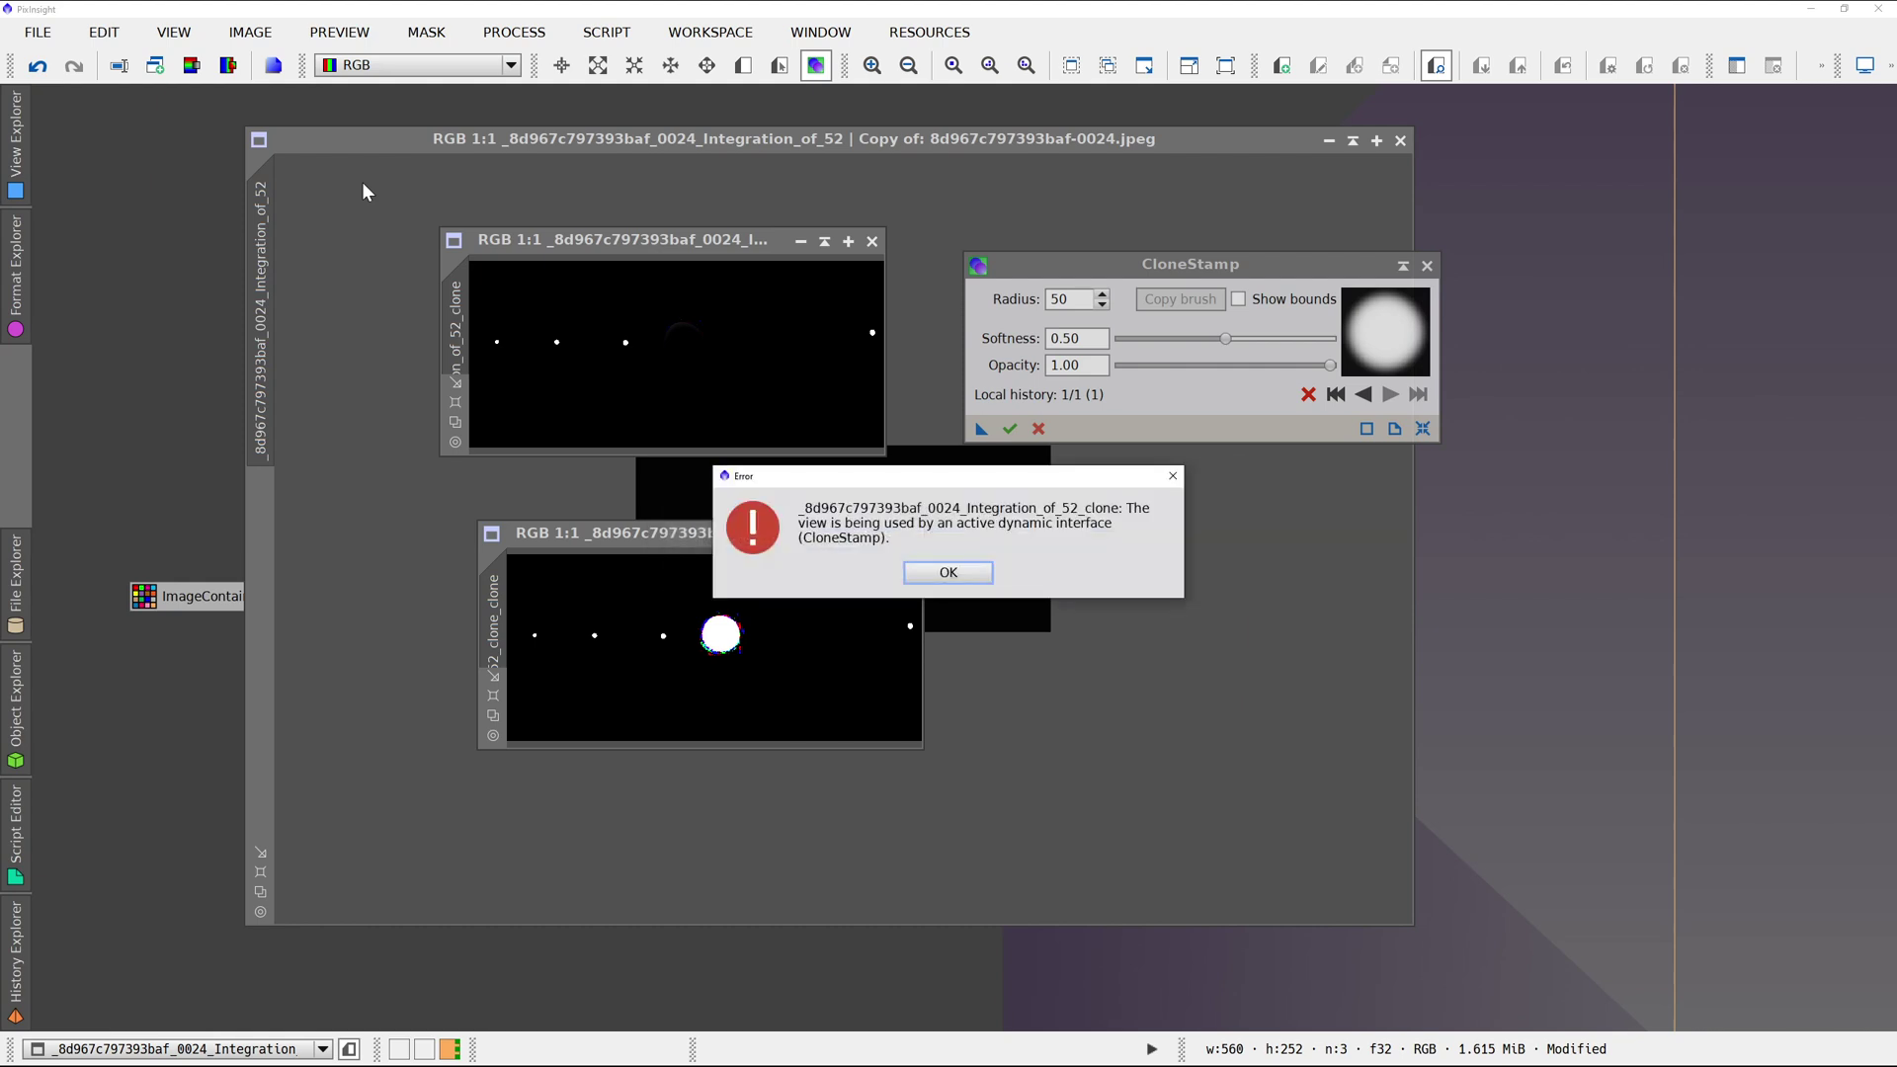
key(Return)
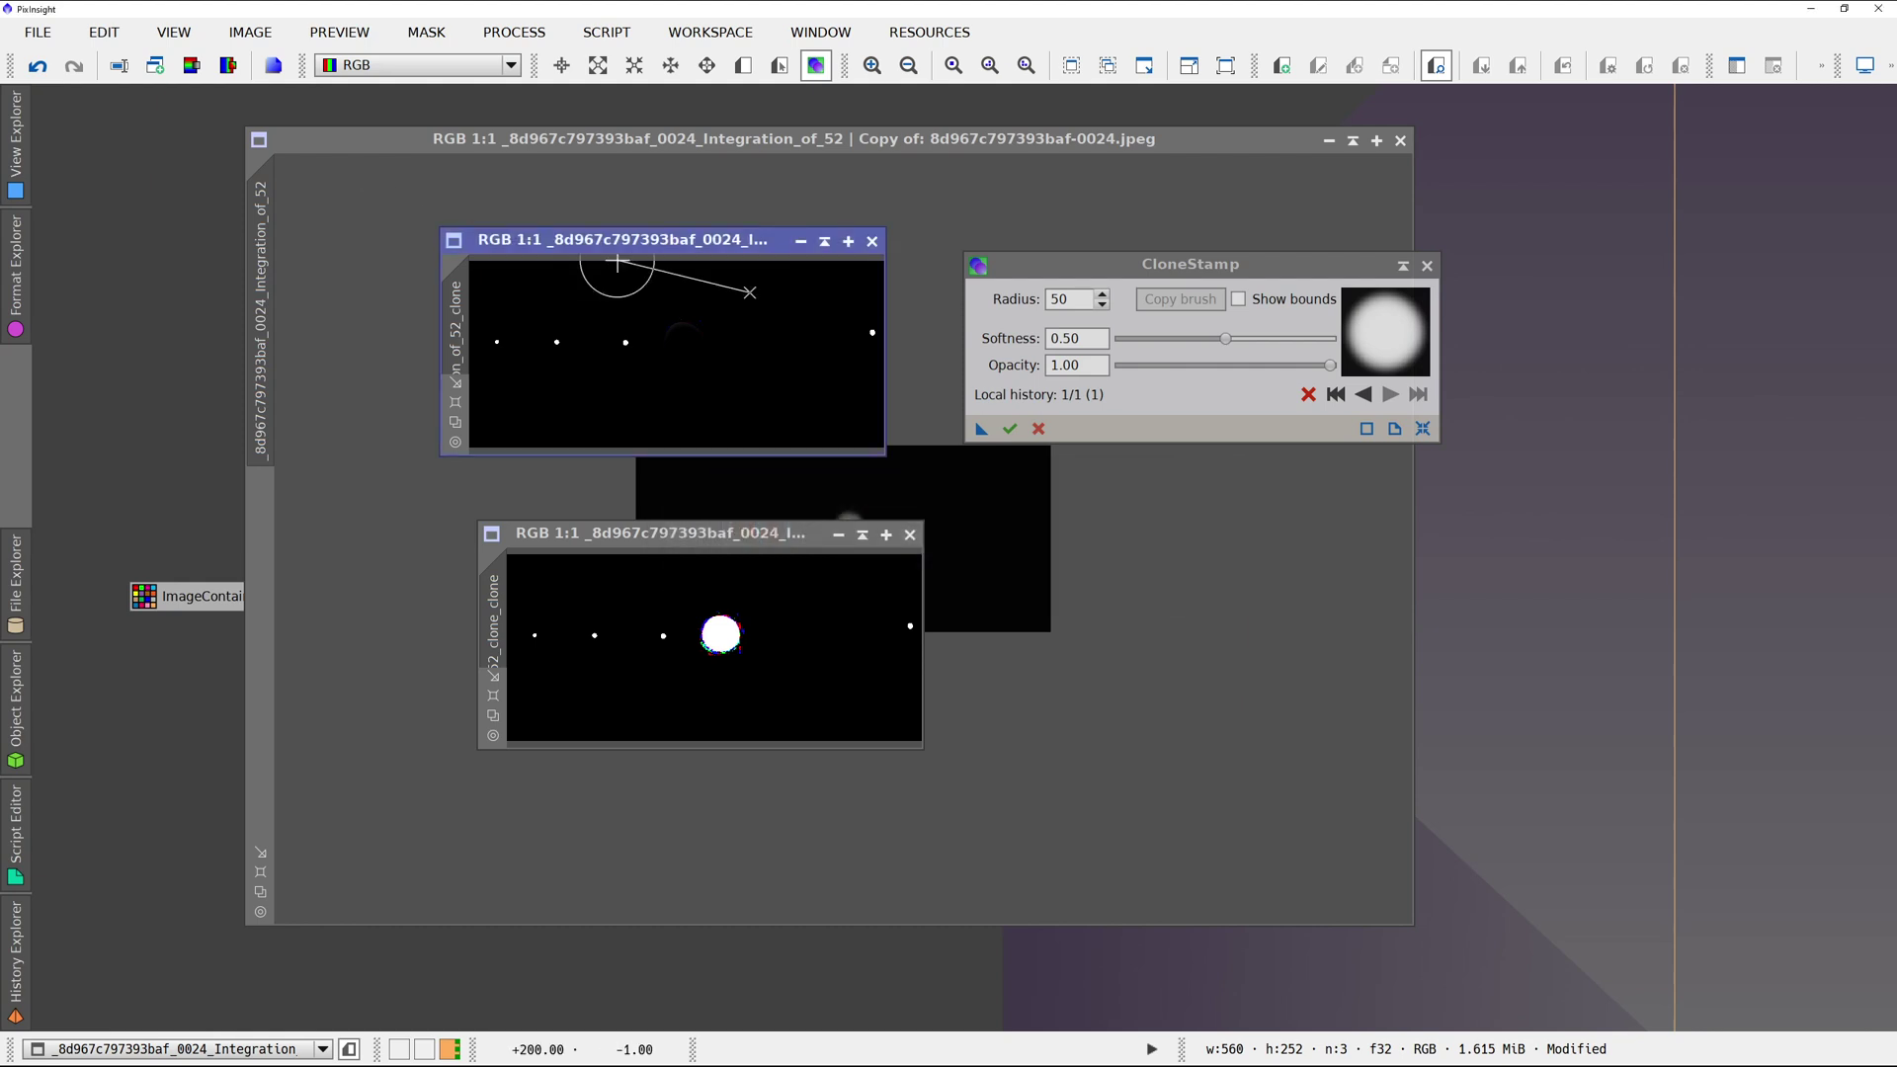
click(1010, 429)
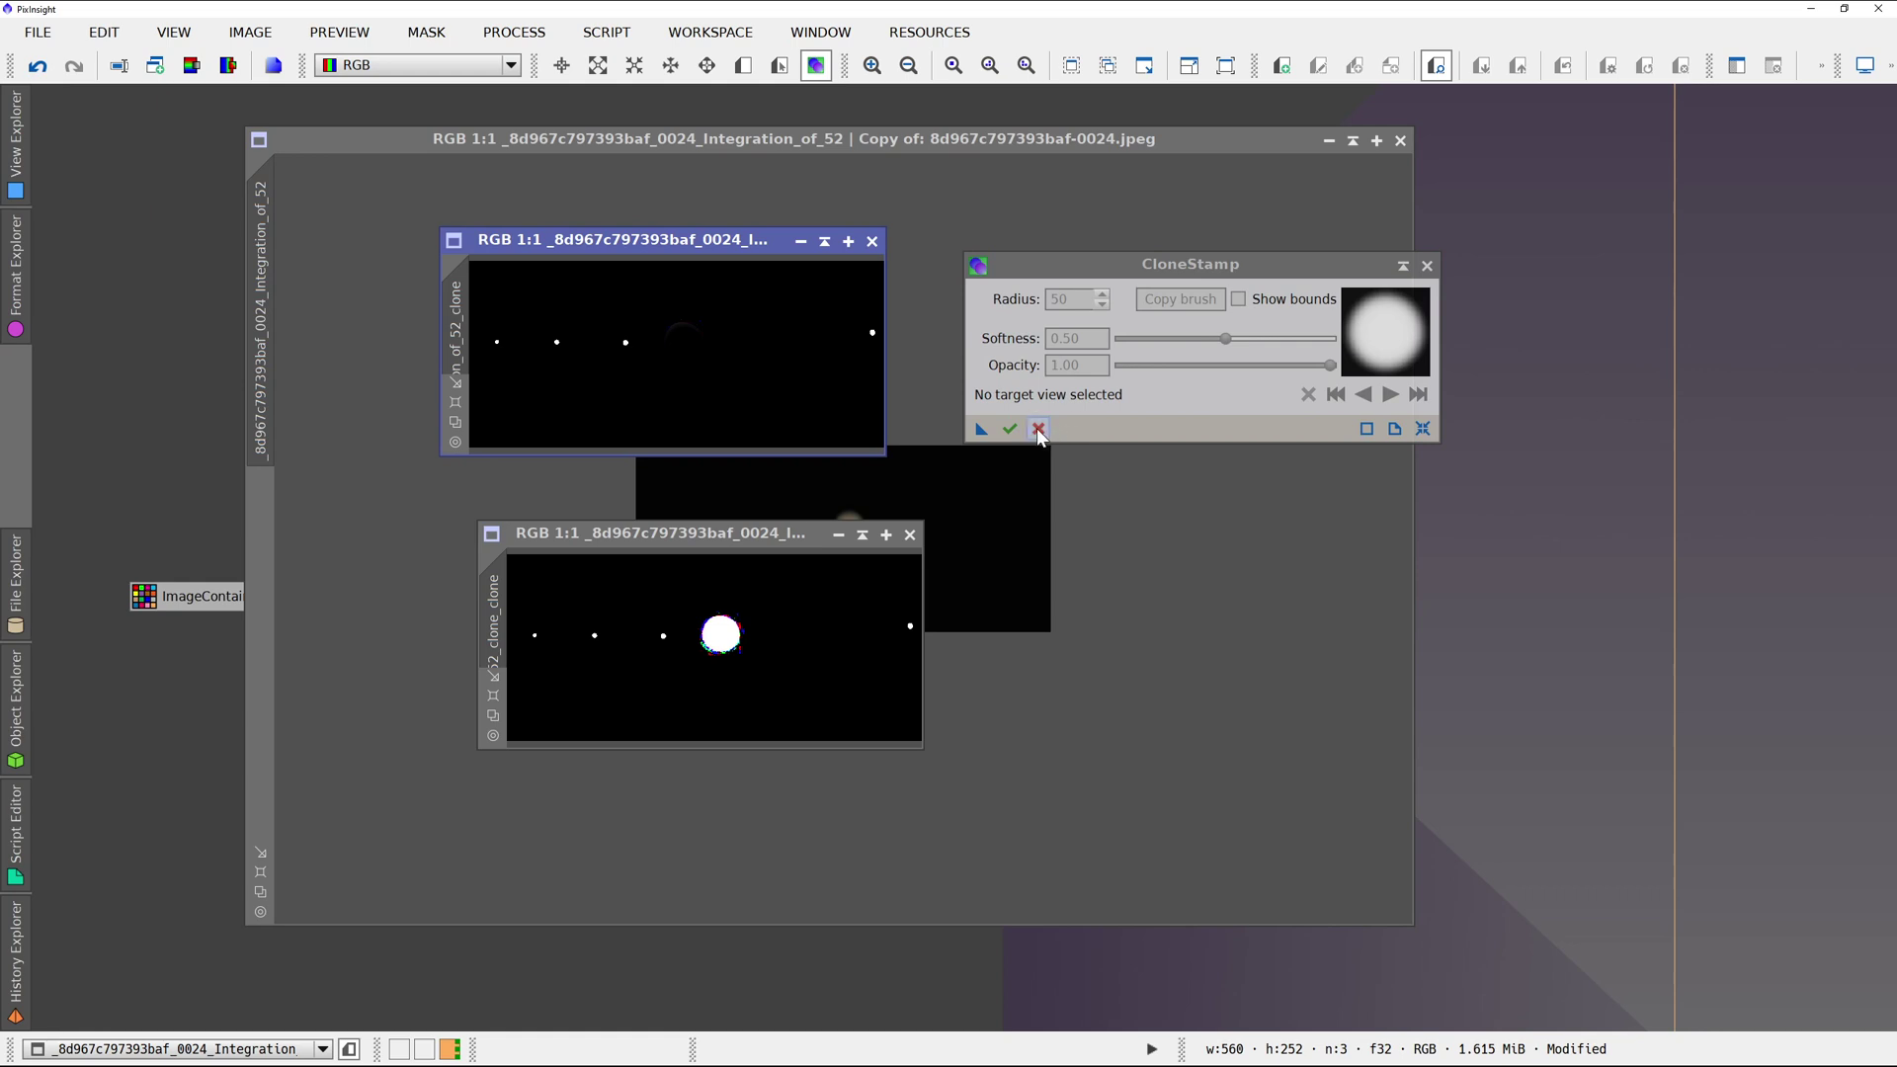
click(1039, 429)
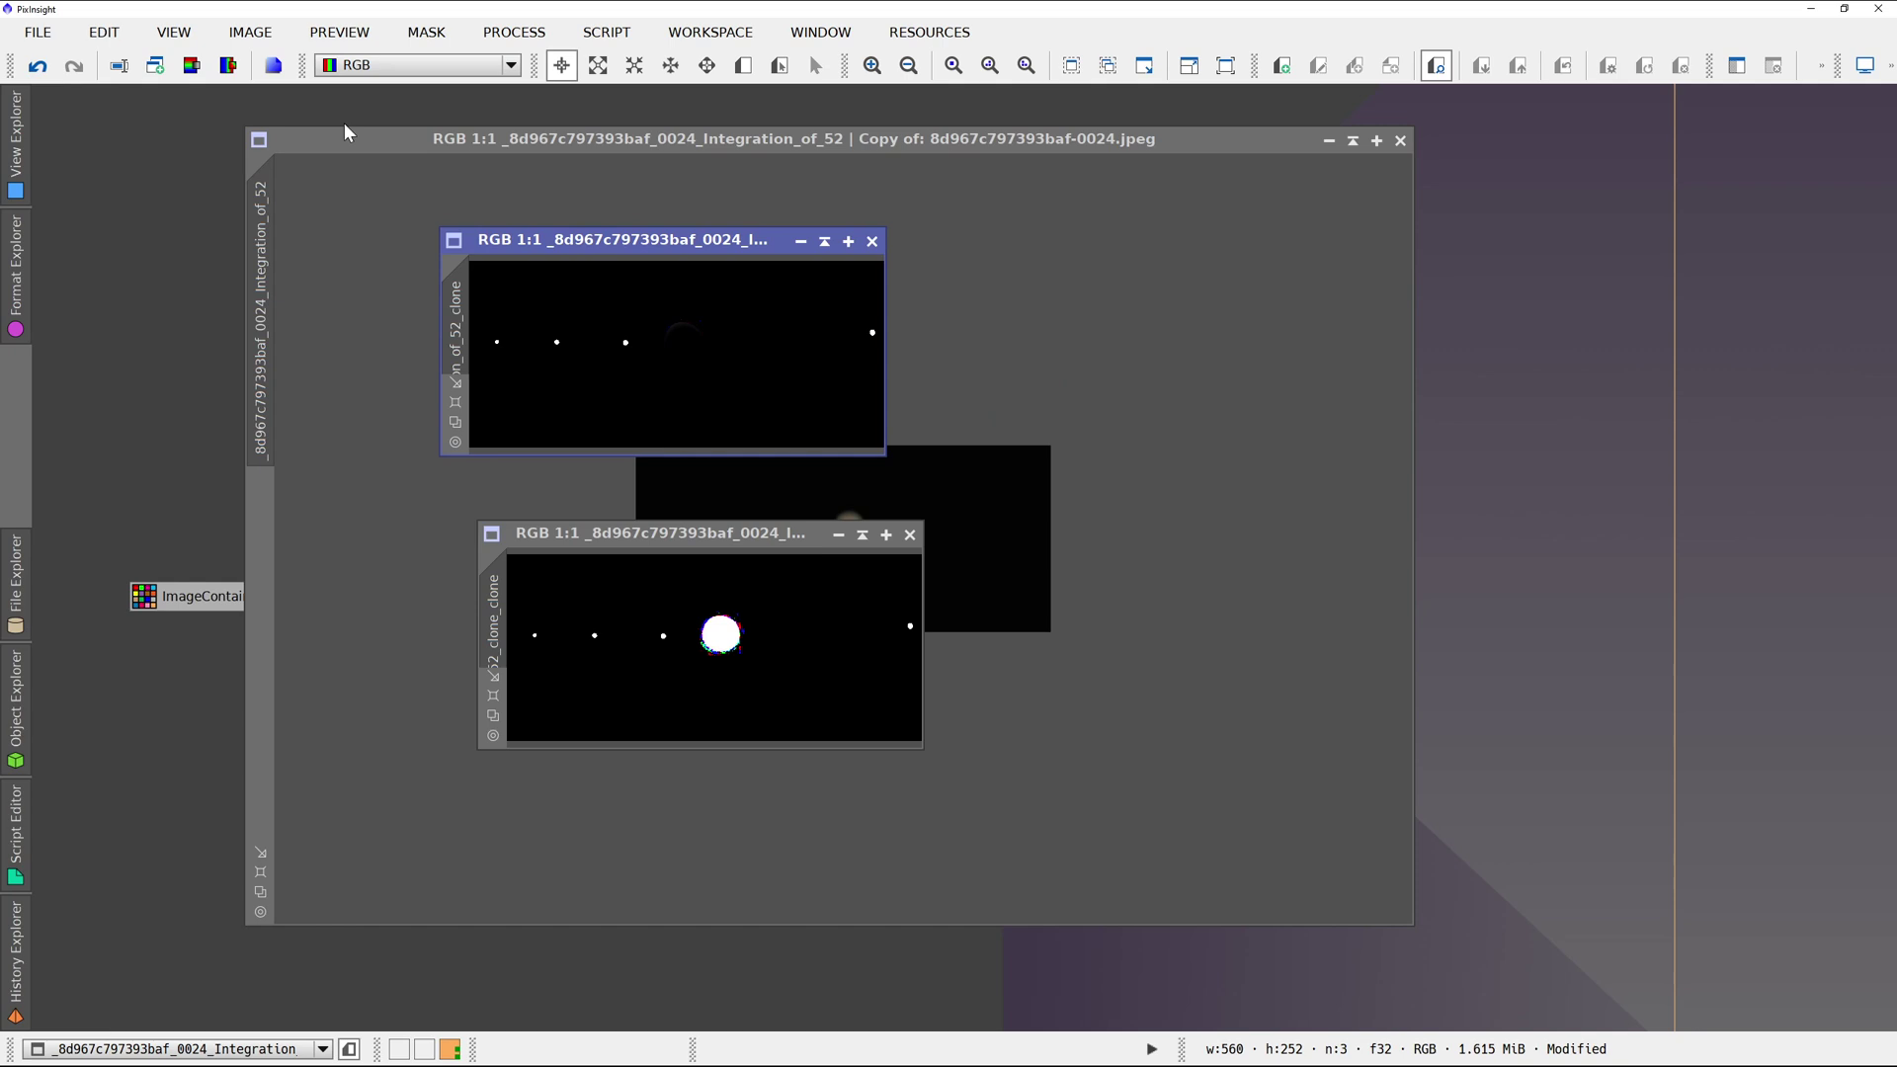
Rename the moons-only binarized clone to moonmask.
click(118, 66)
text(moonm)
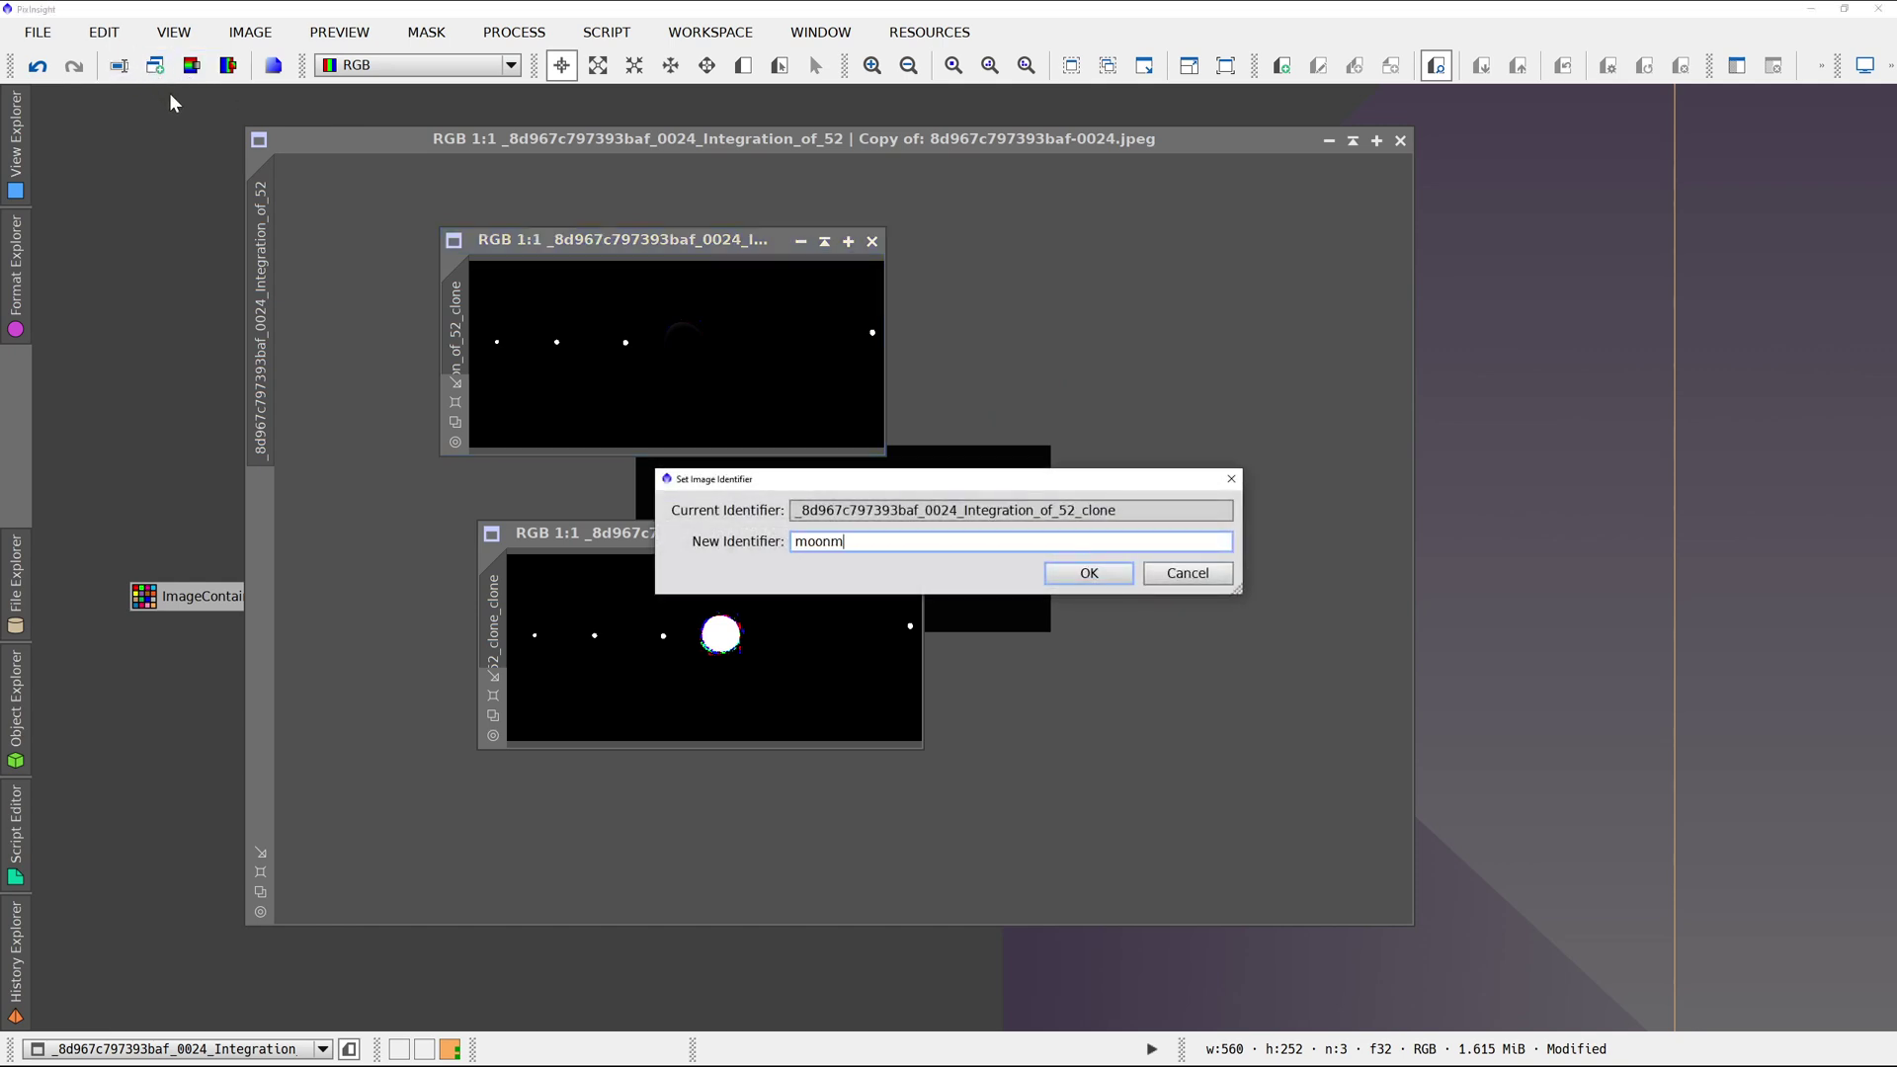
text(ask)
key(Return)
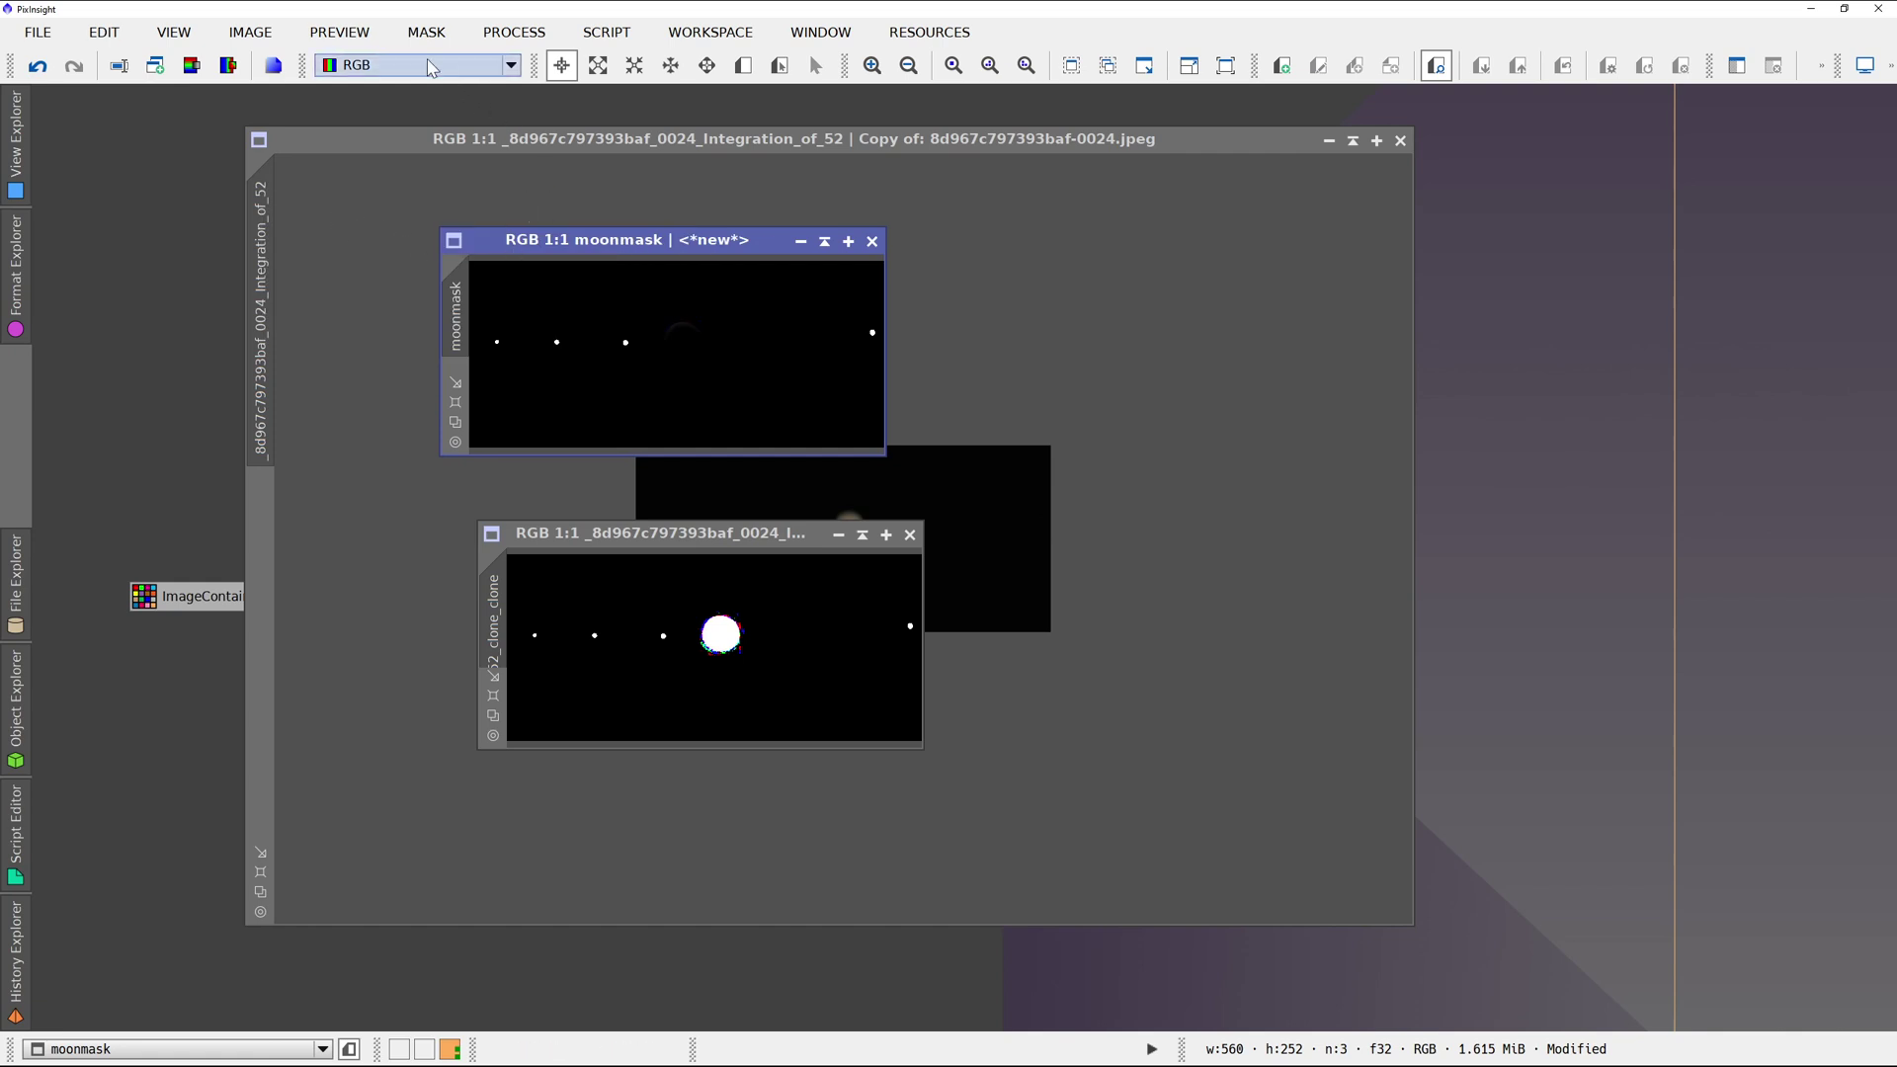
Subtract the moons from the lower clone with the PixelMath expression $T-moonmask.
click(514, 32)
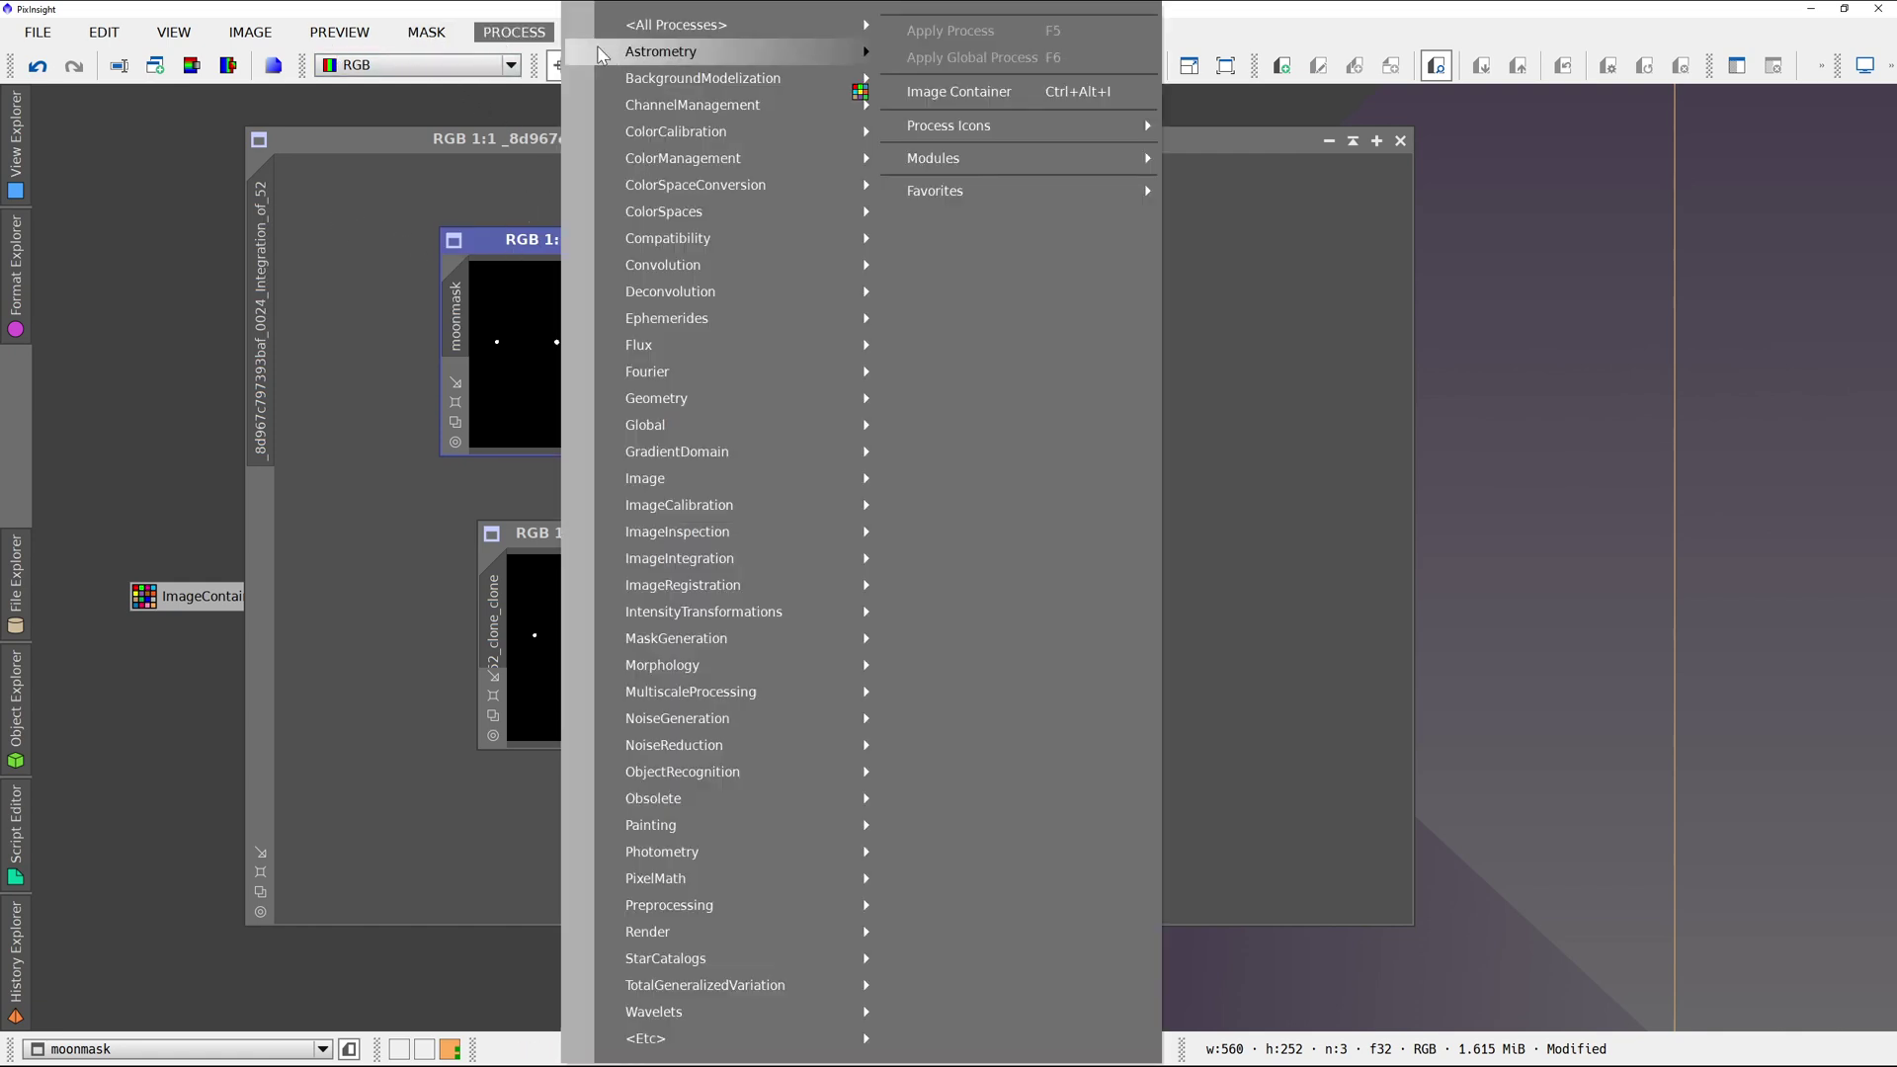
mouse_move(633, 50)
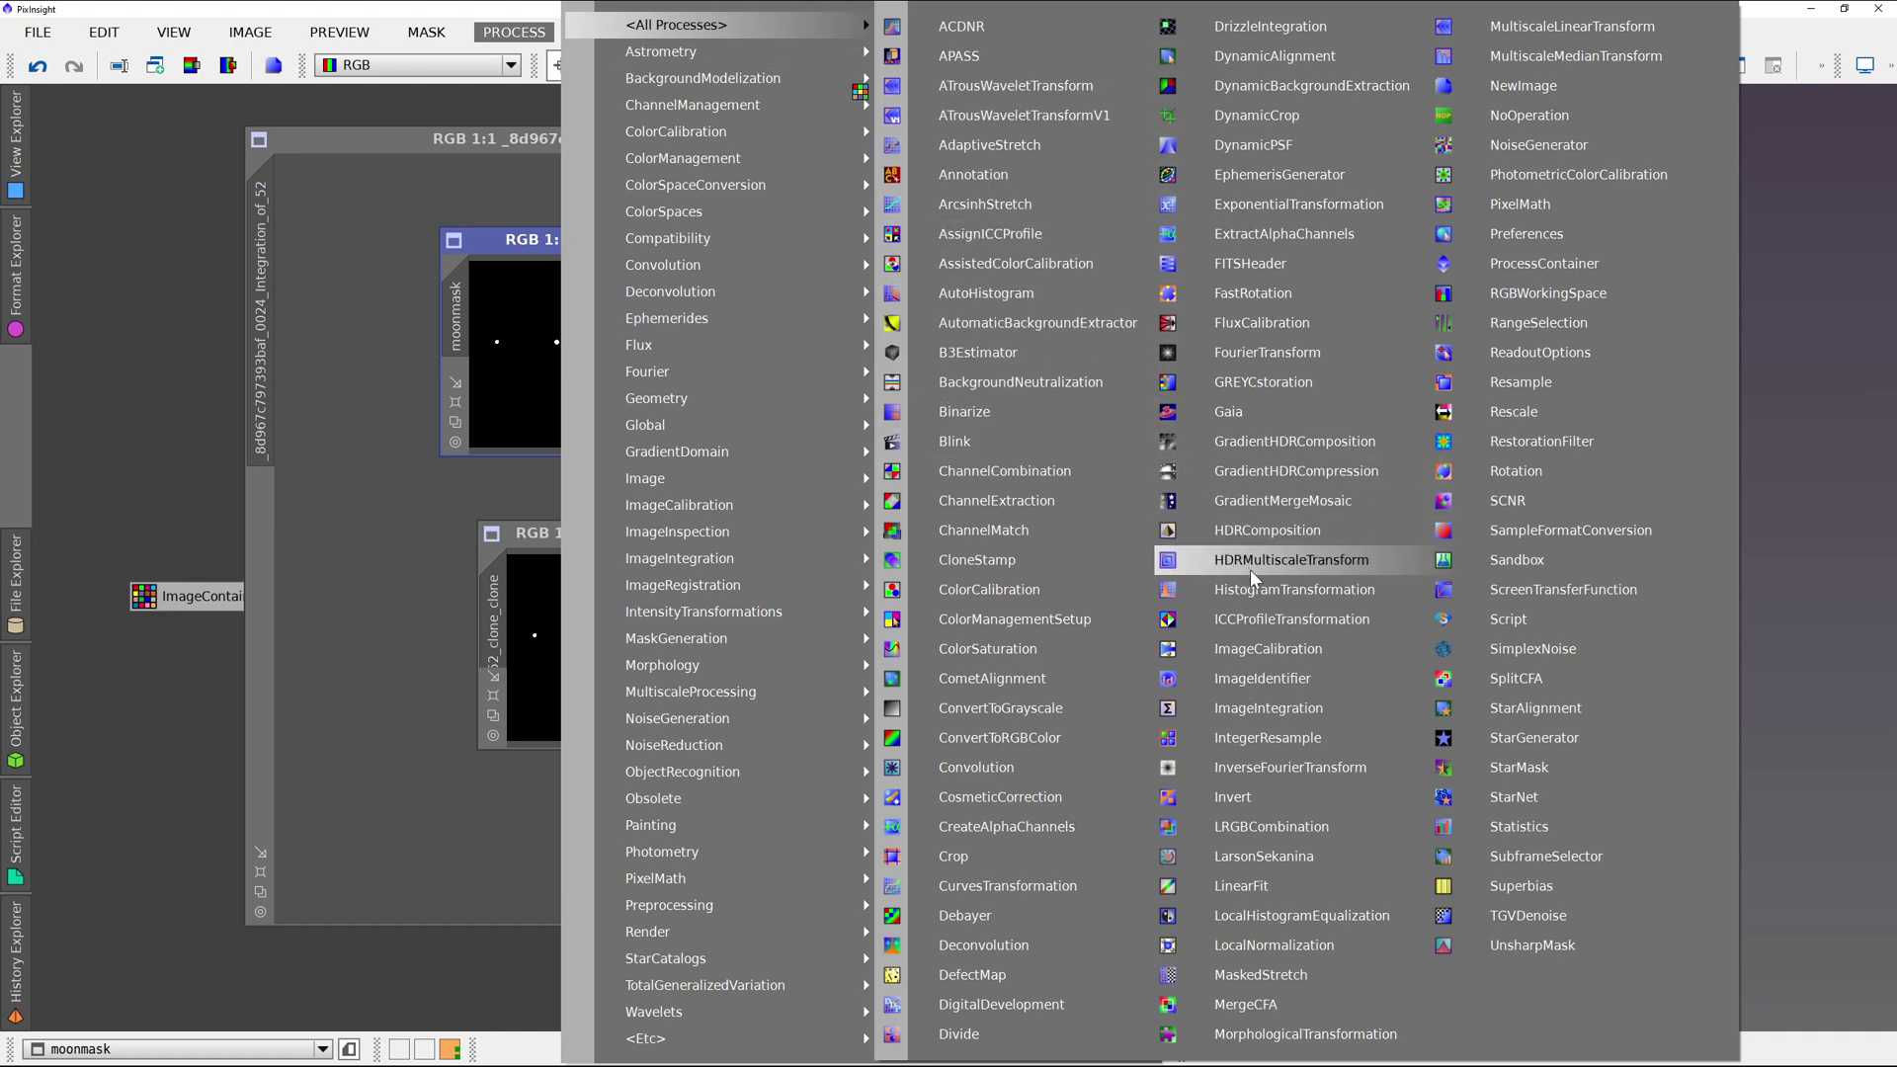
click(1510, 212)
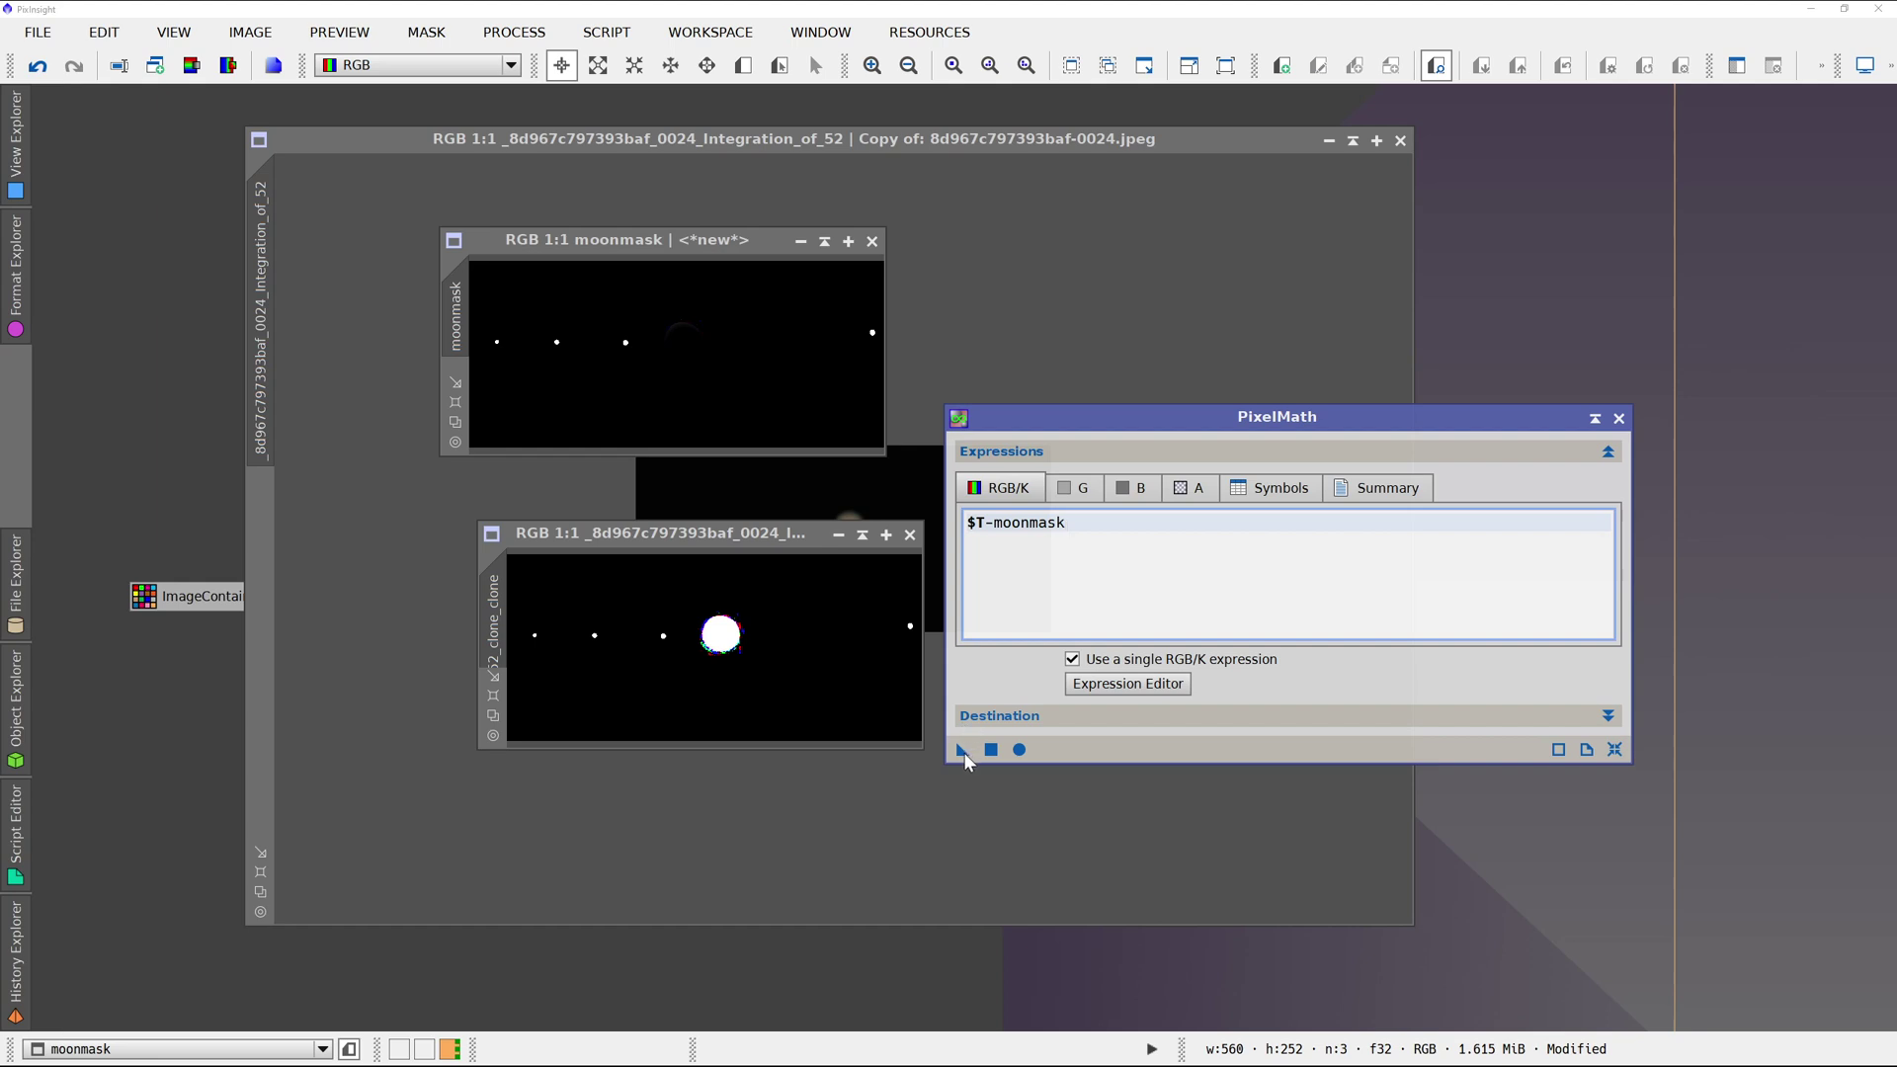
drag(963, 751, 822, 685)
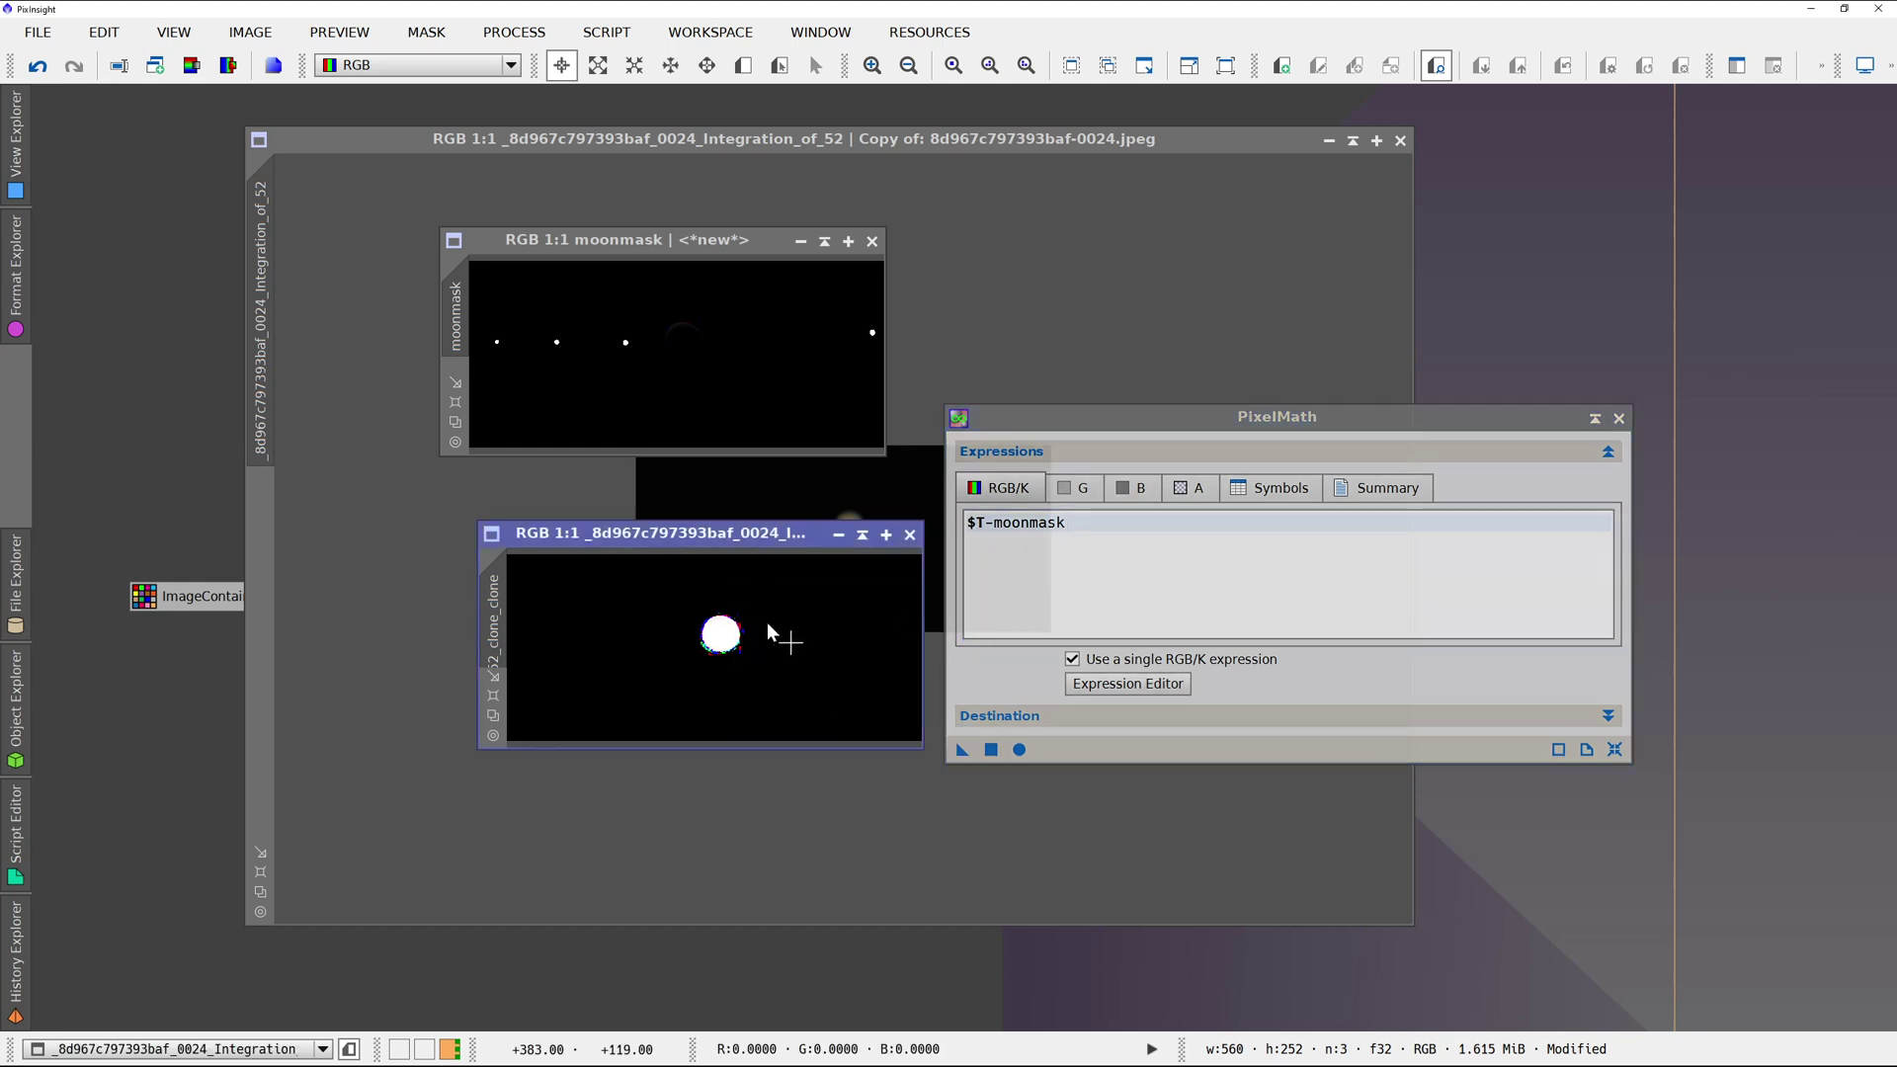
click(1620, 419)
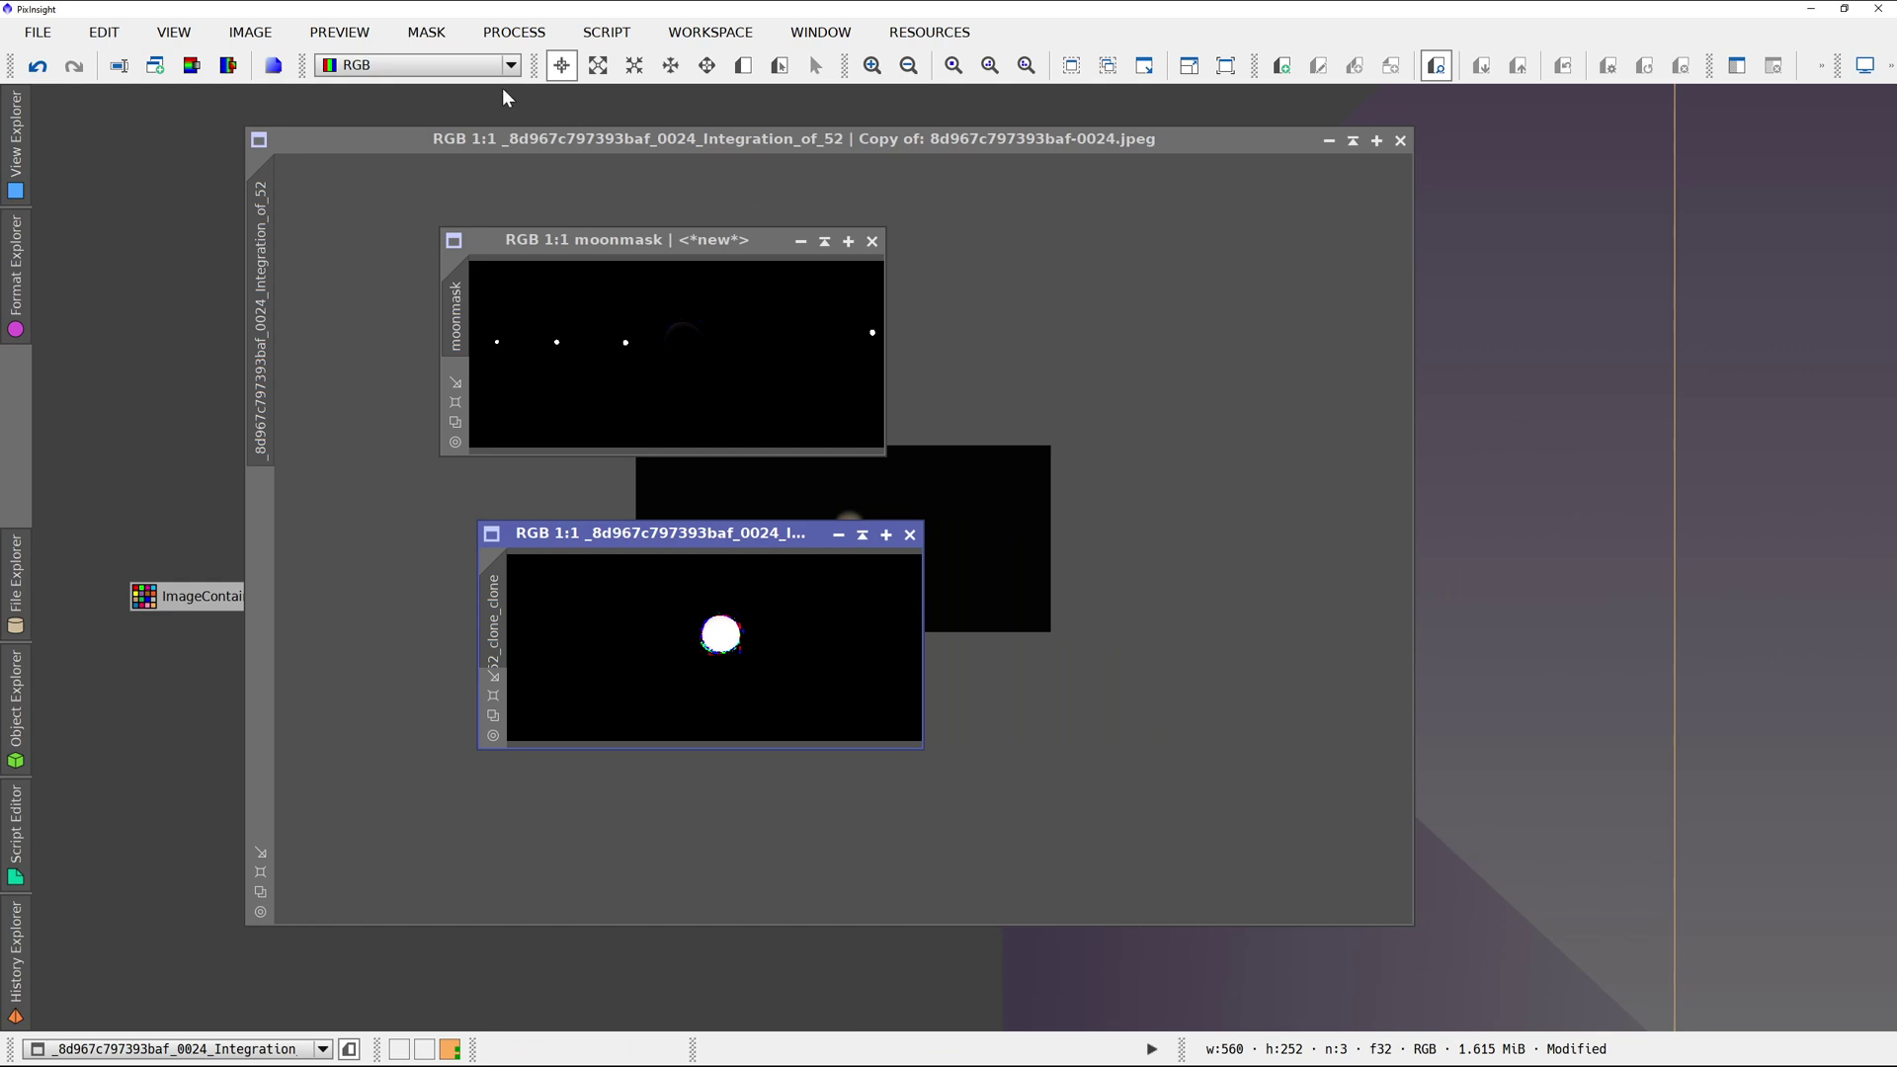
Enlarge the moon dots in moonmask using MorphologicalTransformation with the Dilation (Maximum) operator.
click(503, 36)
mouse_move(747, 28)
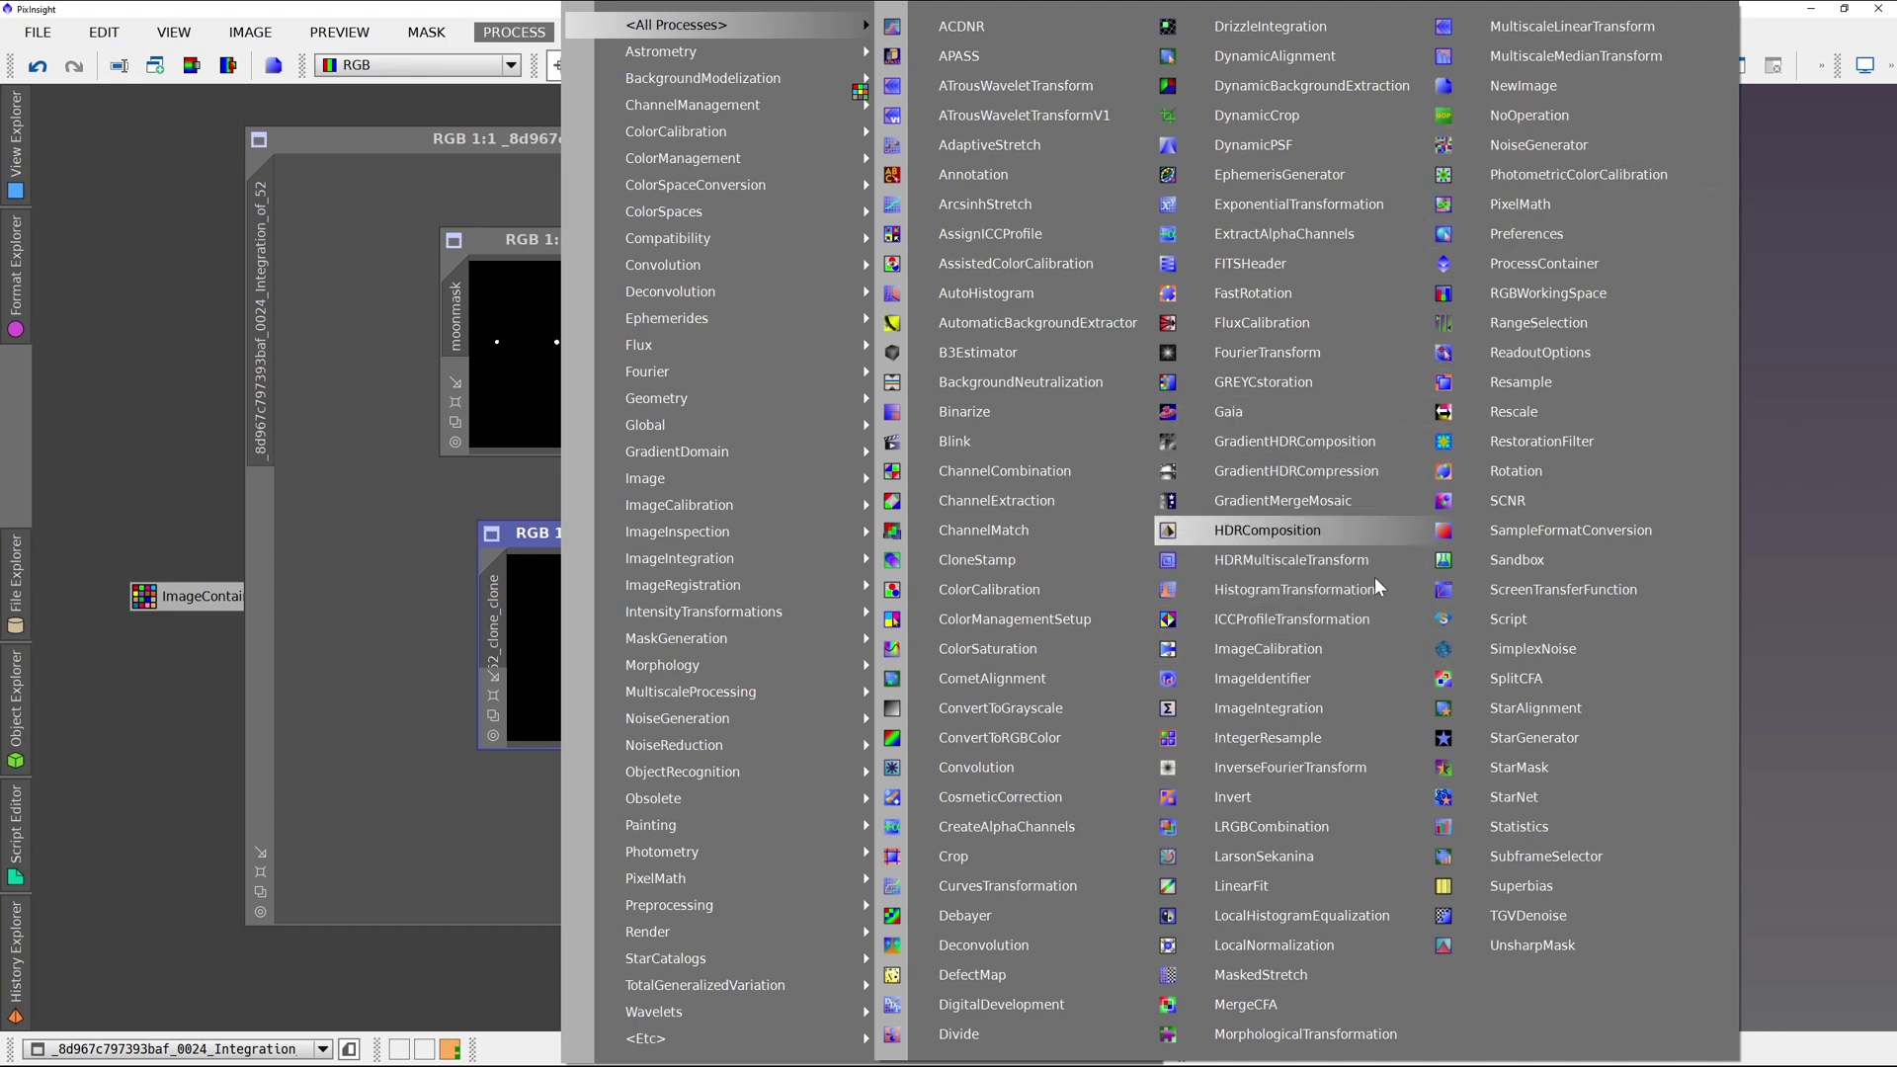
click(1302, 1033)
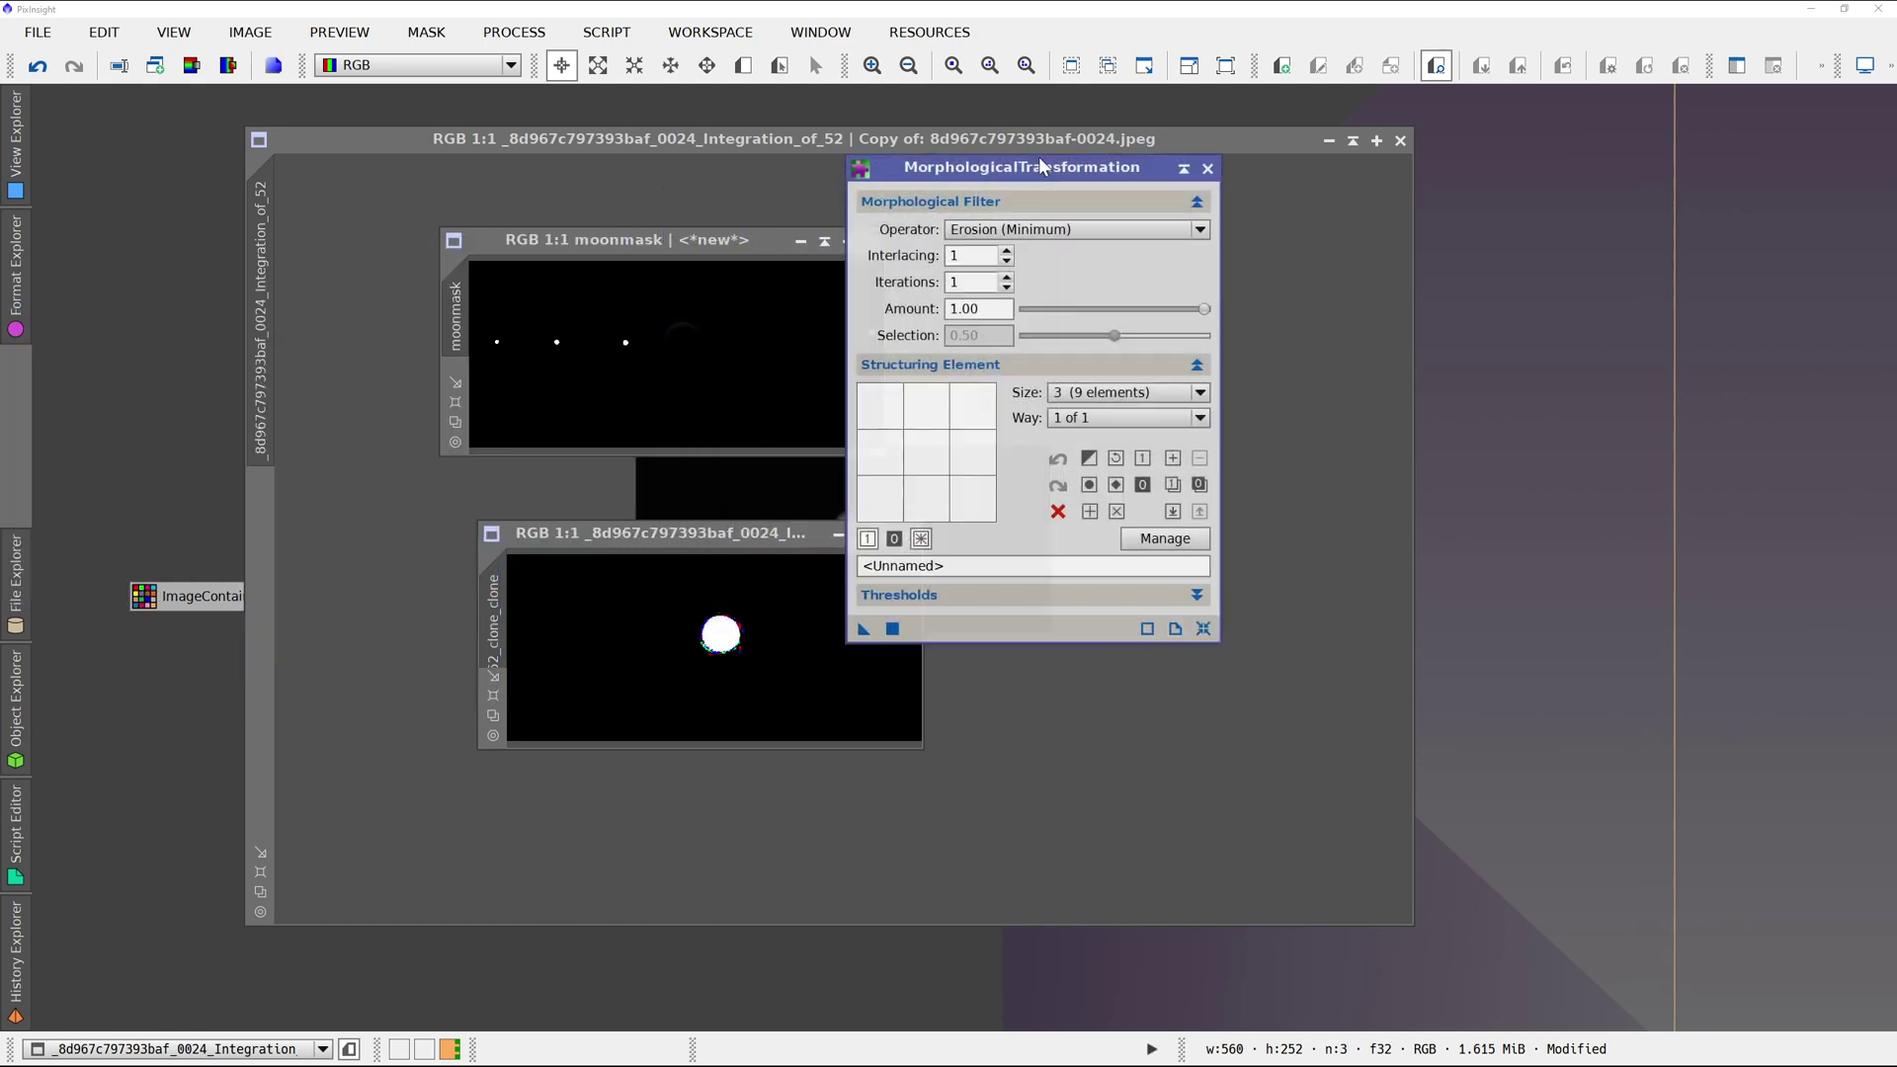
drag(1039, 156, 1116, 158)
click(1104, 231)
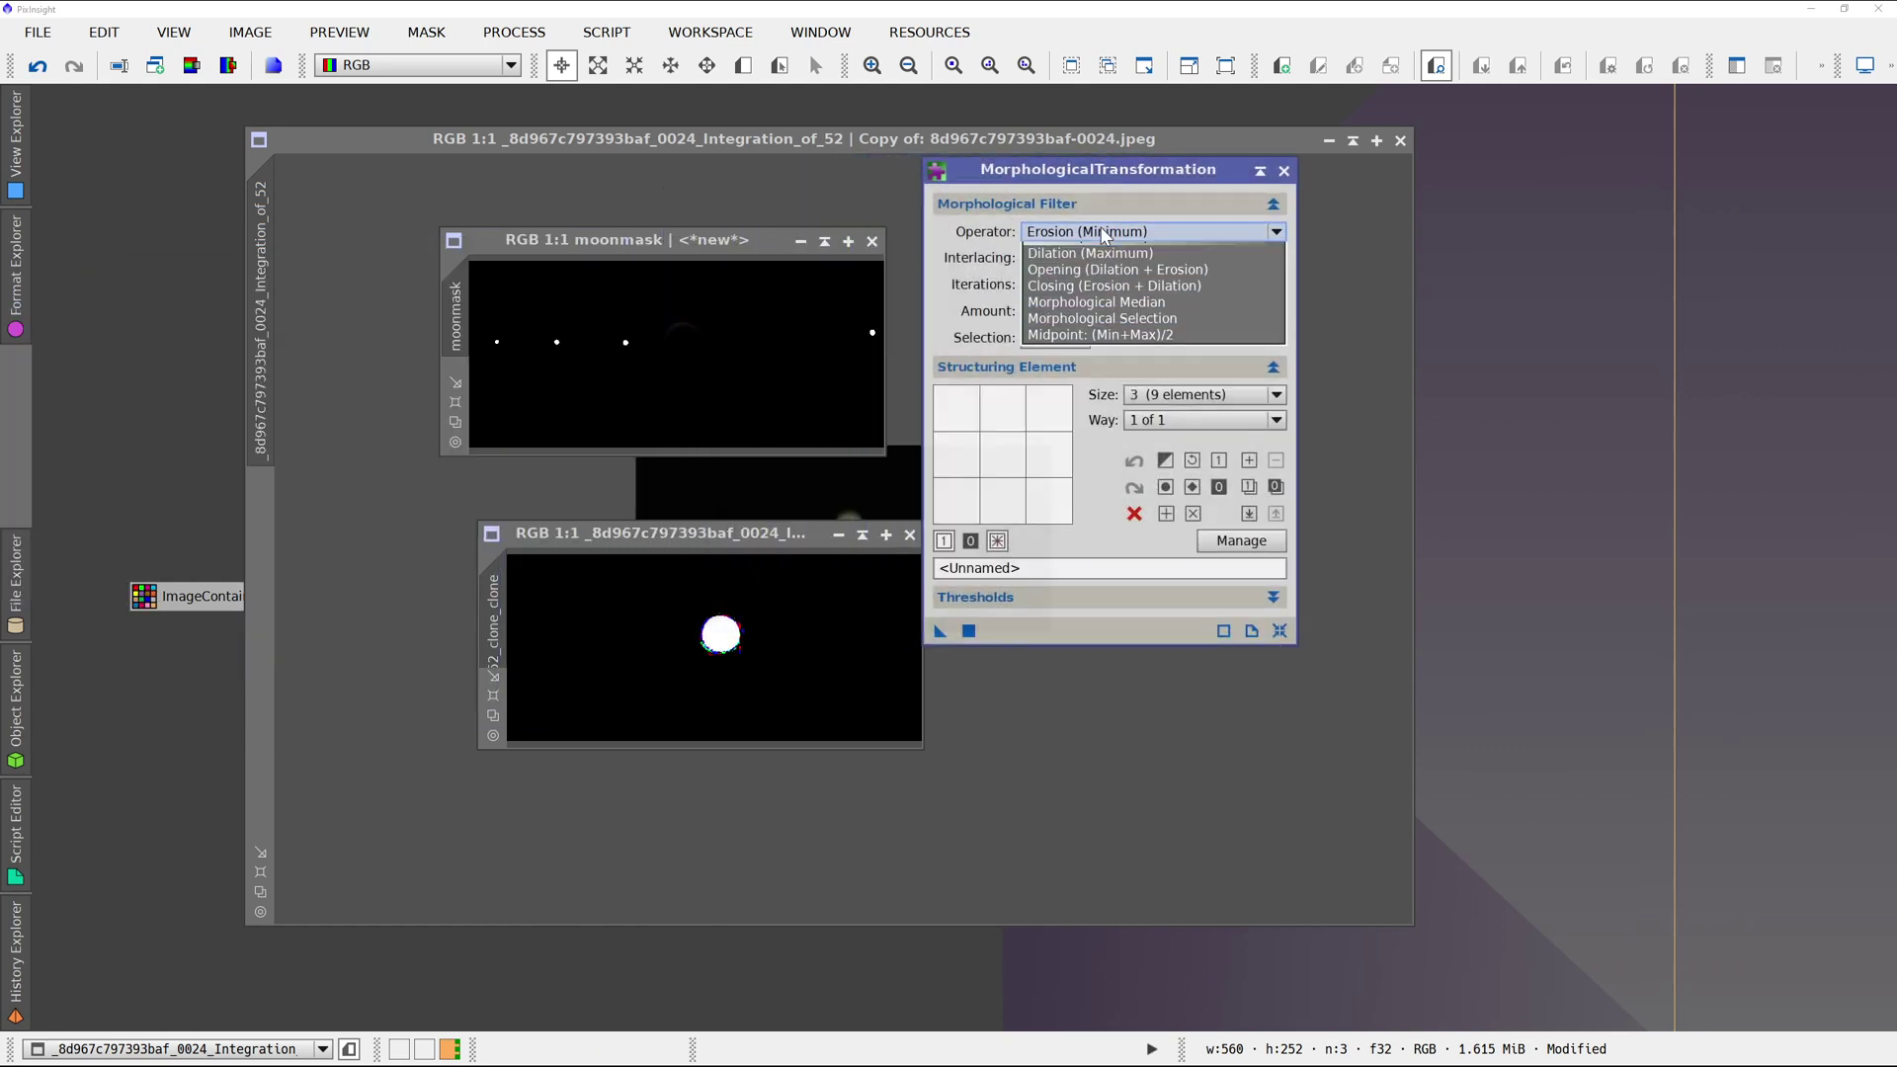
click(1092, 254)
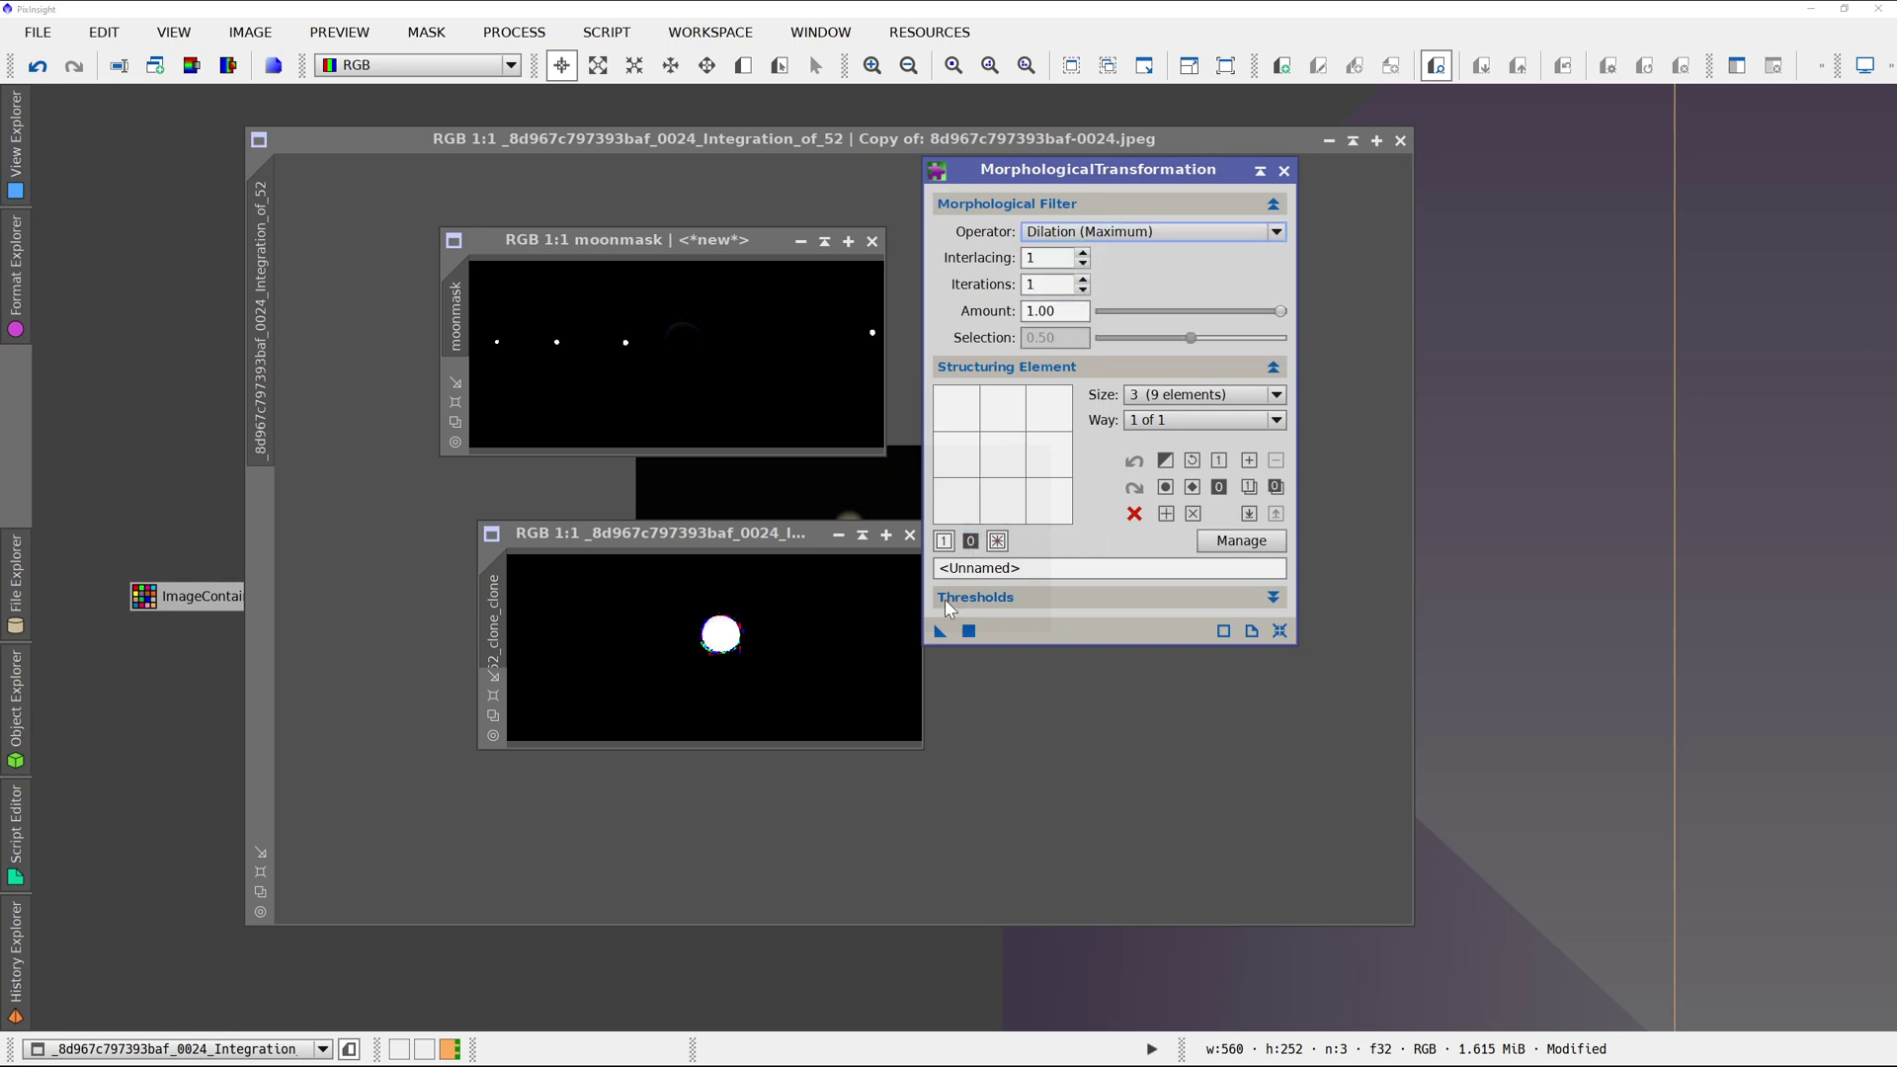
drag(940, 635, 728, 413)
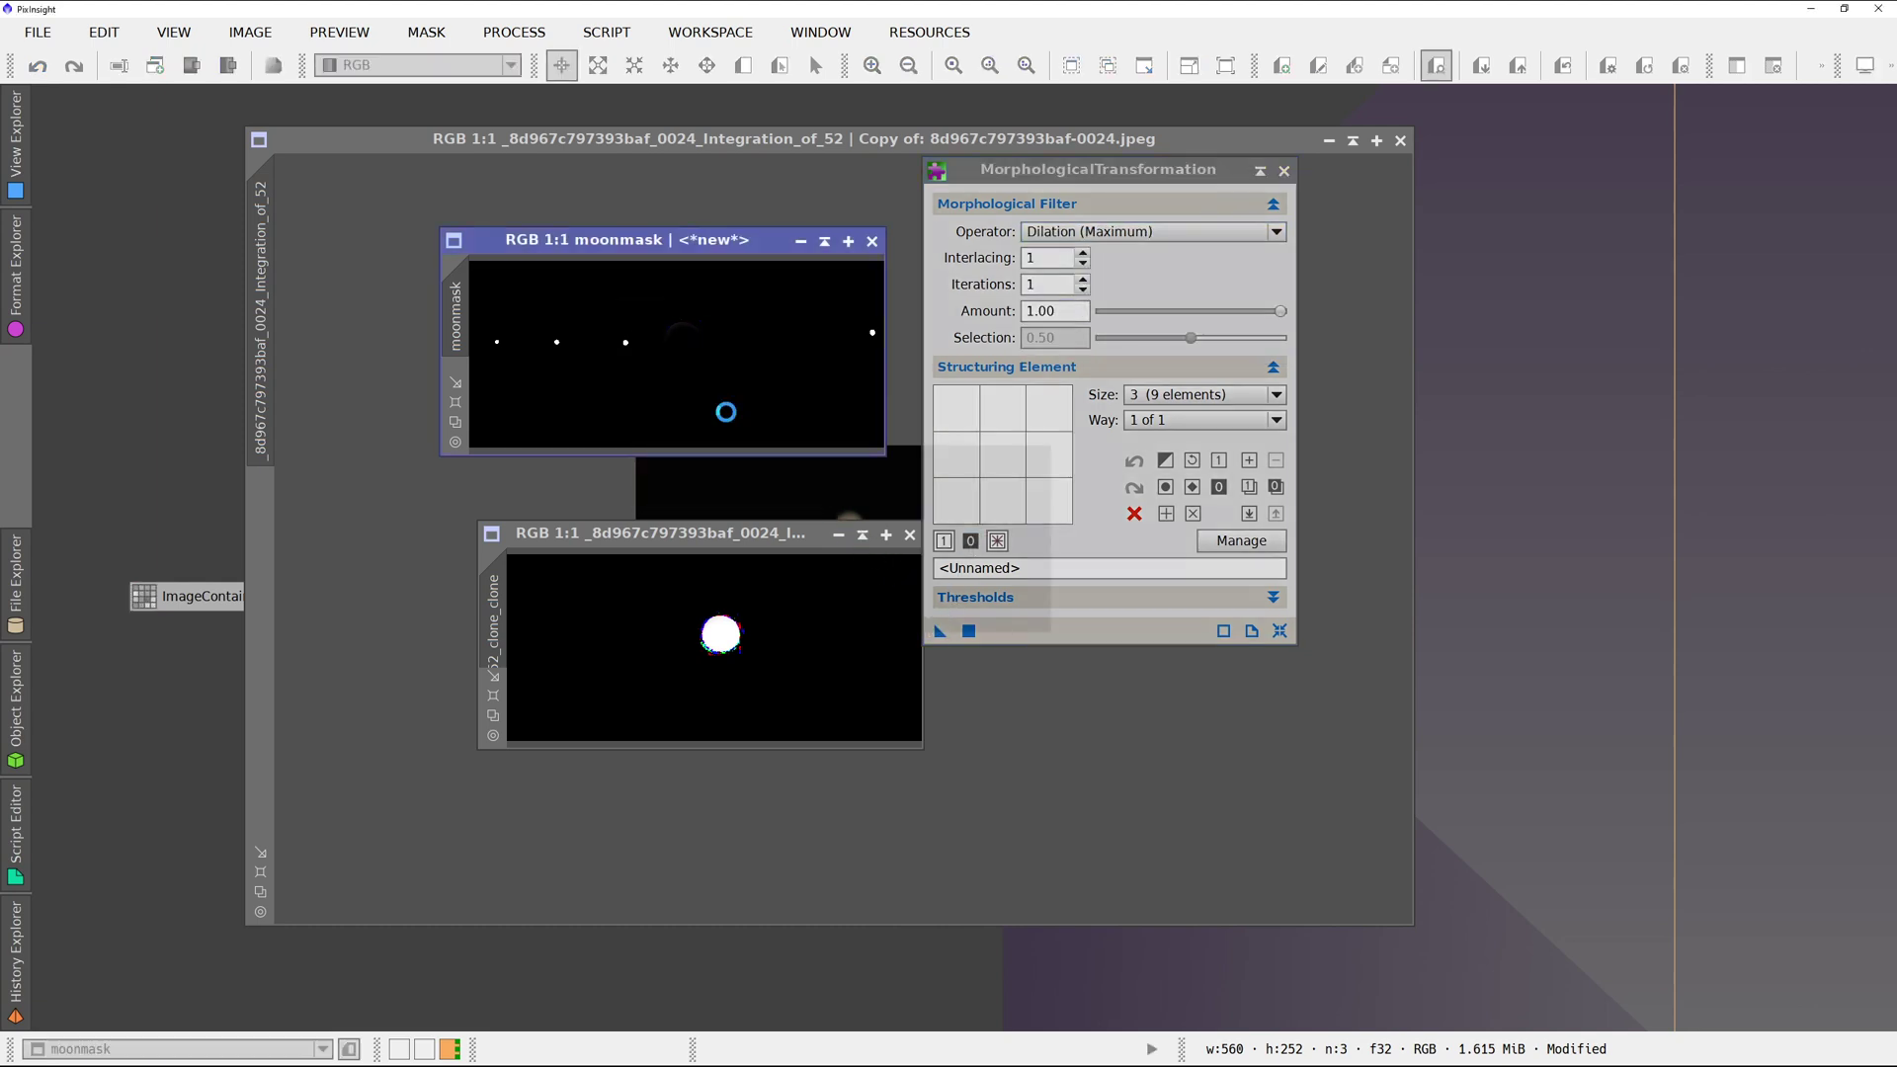
Soften the moon dots in moonmask with a StdDev 2.00 Convolution blur.
click(1284, 171)
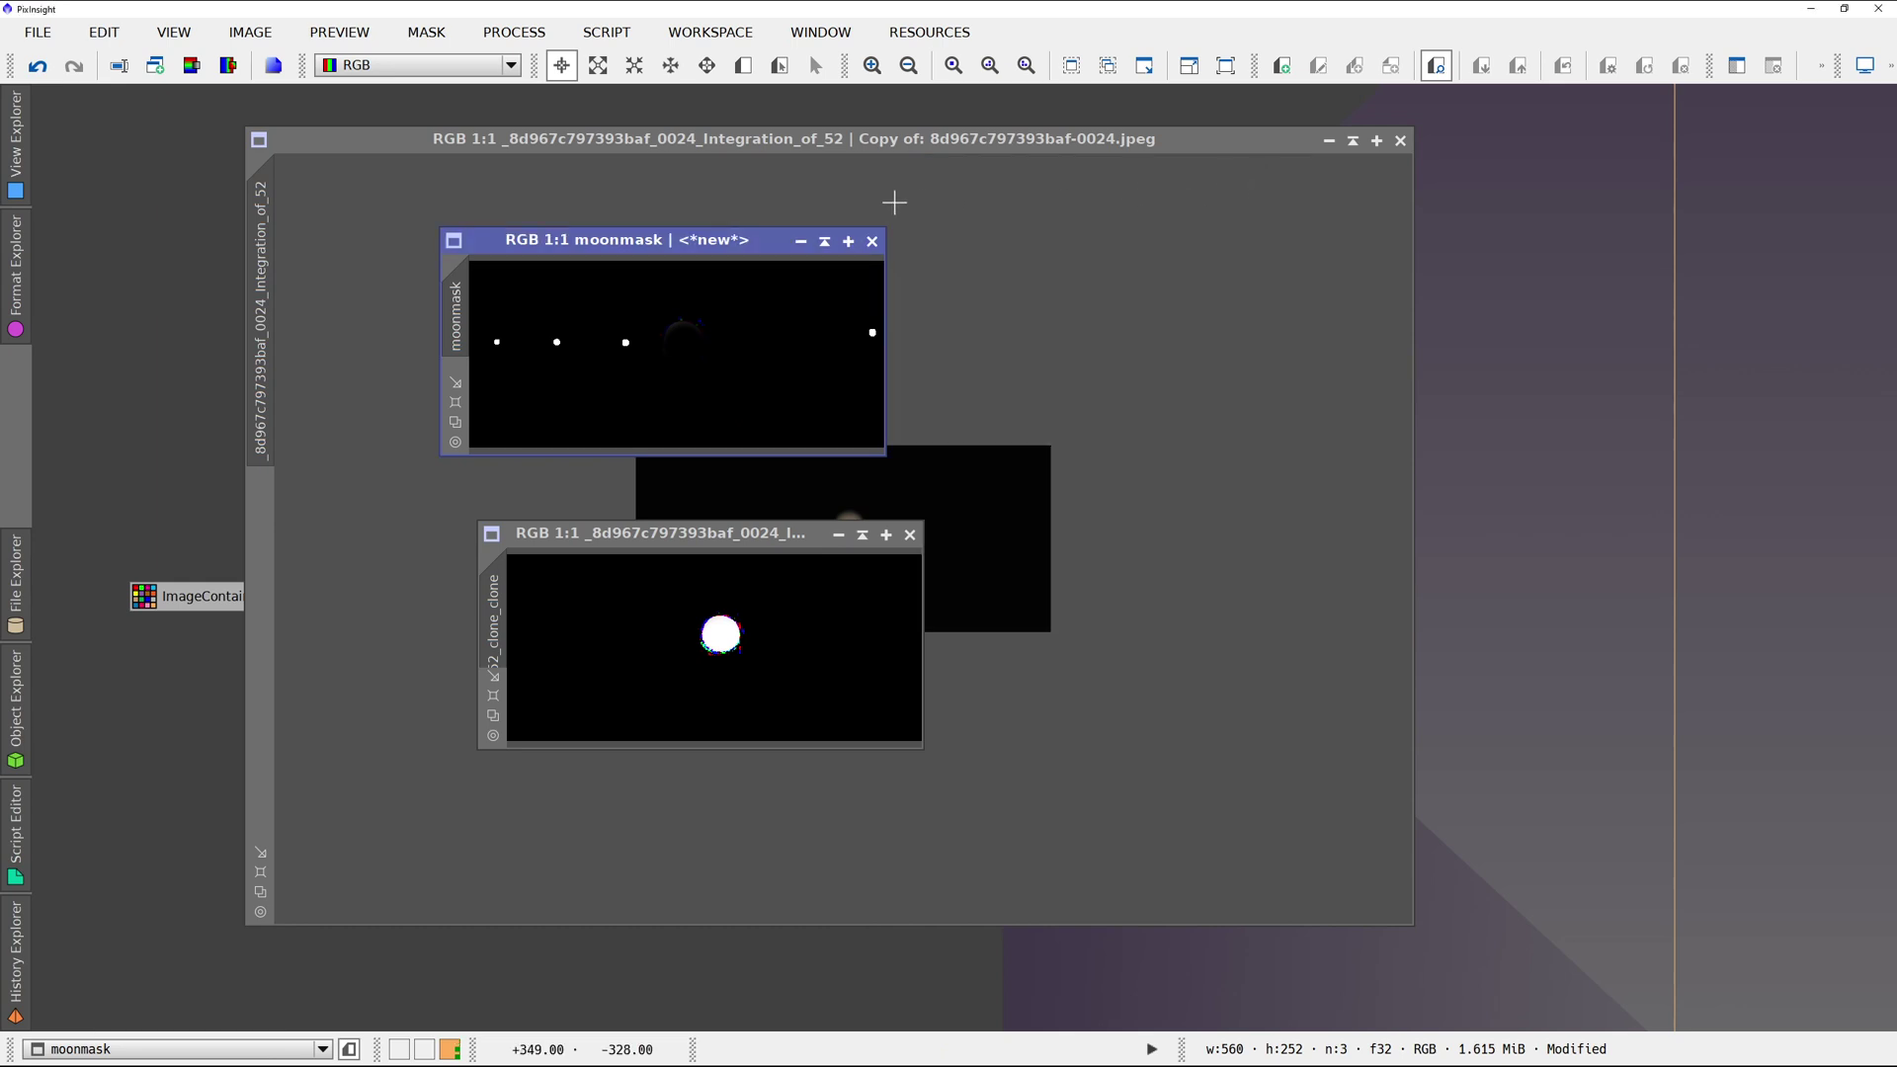
click(515, 34)
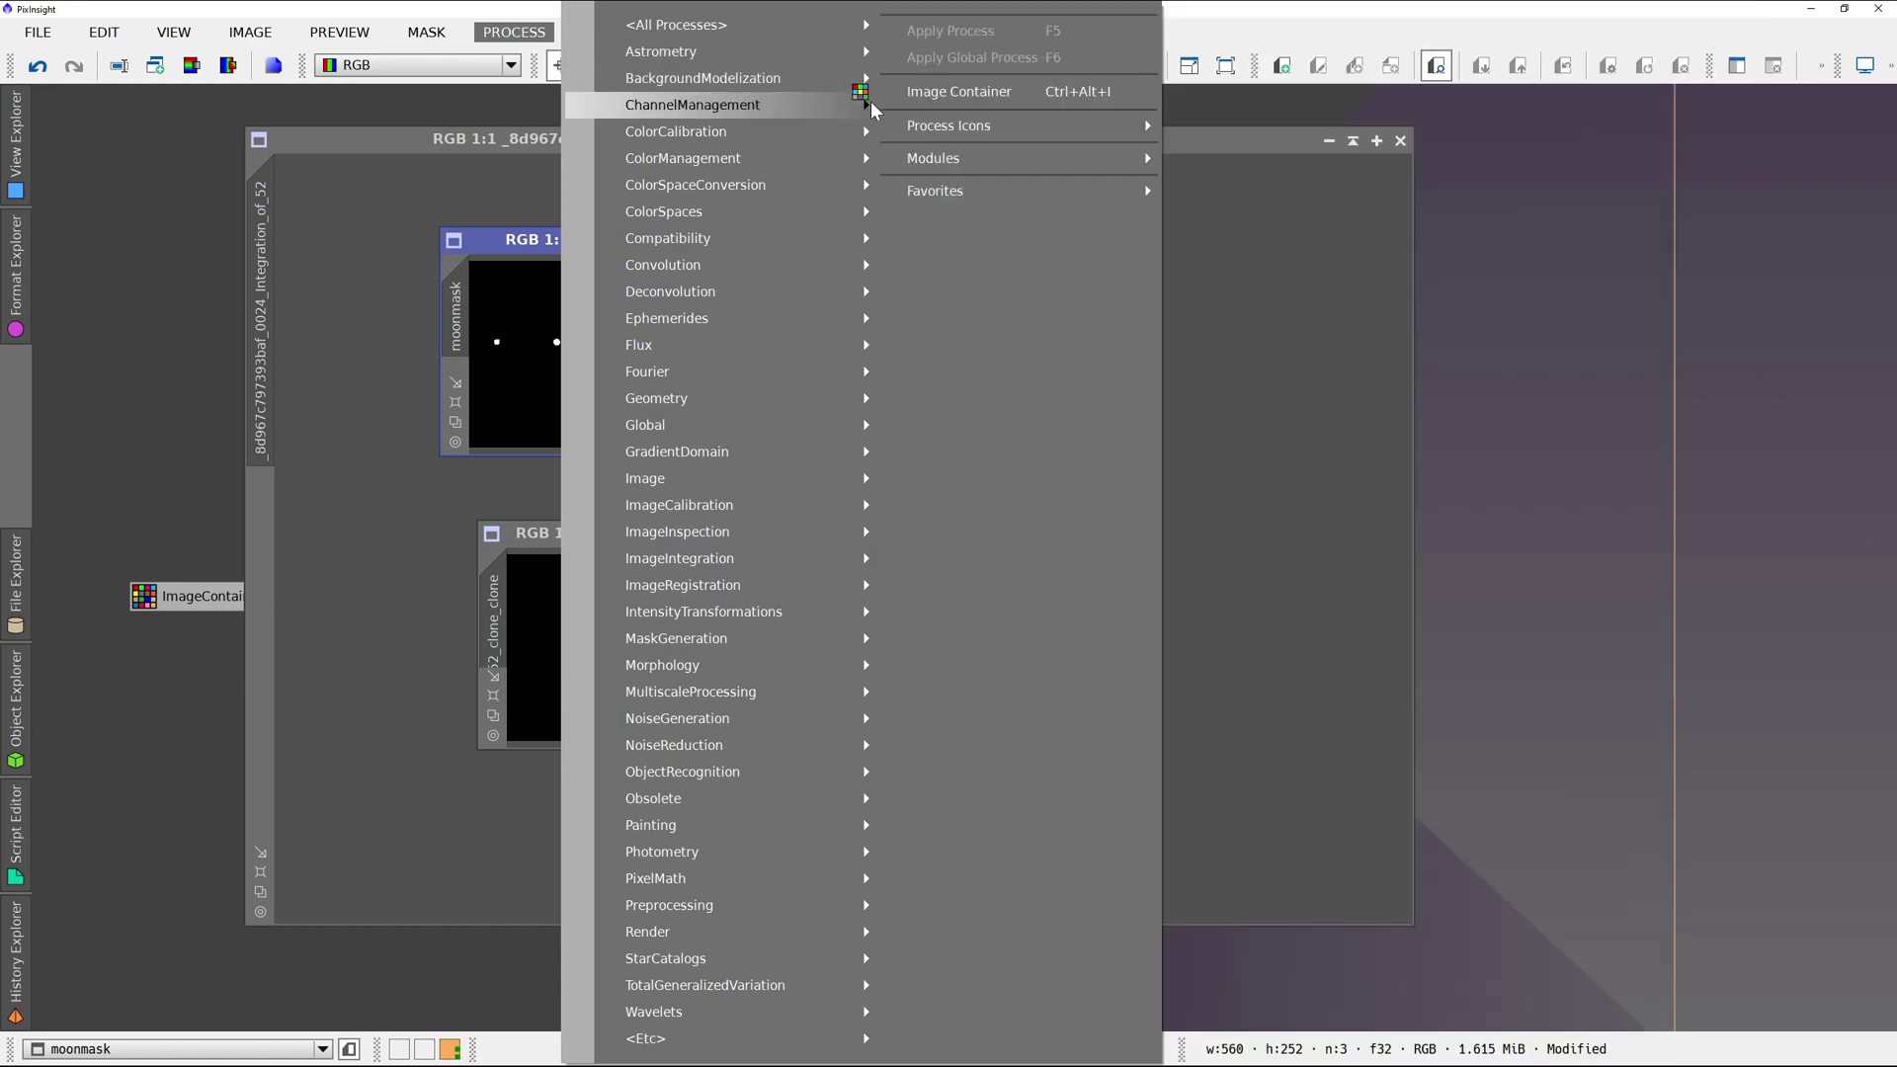
mouse_move(883, 129)
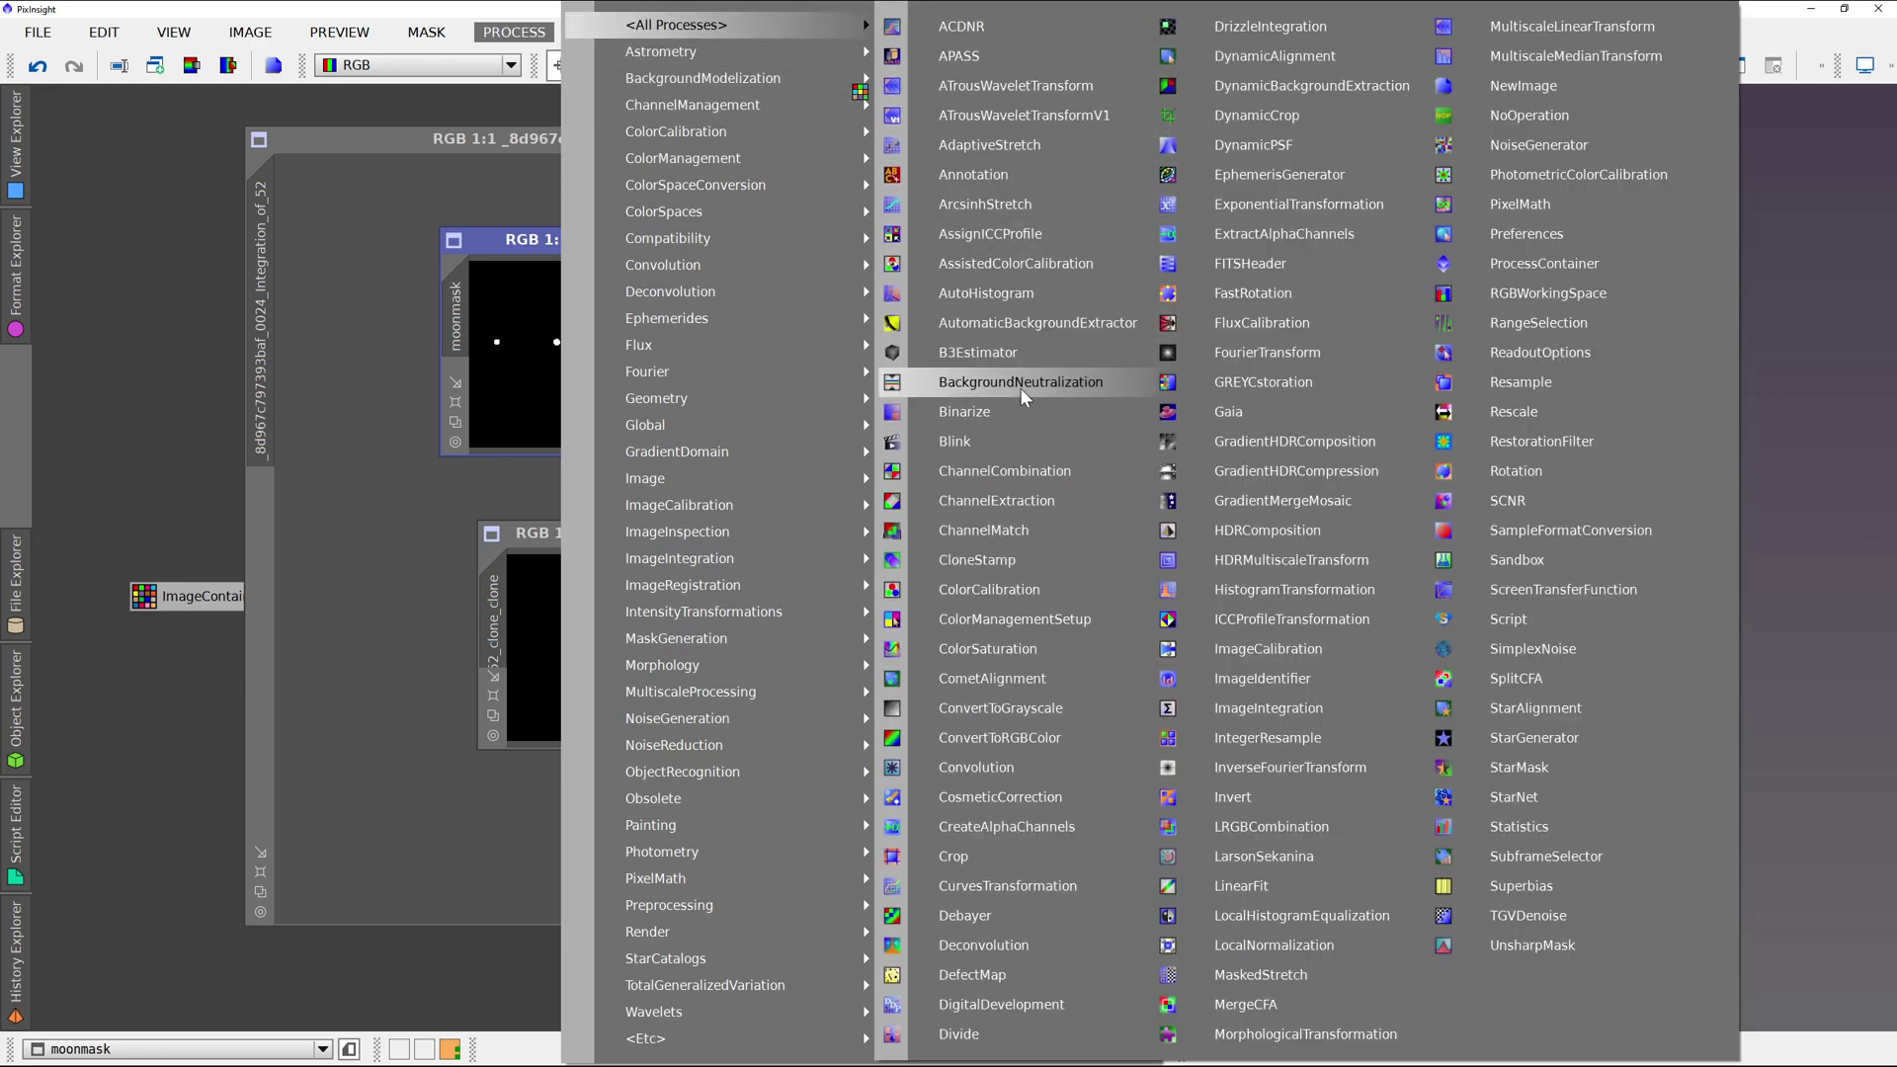
click(1002, 759)
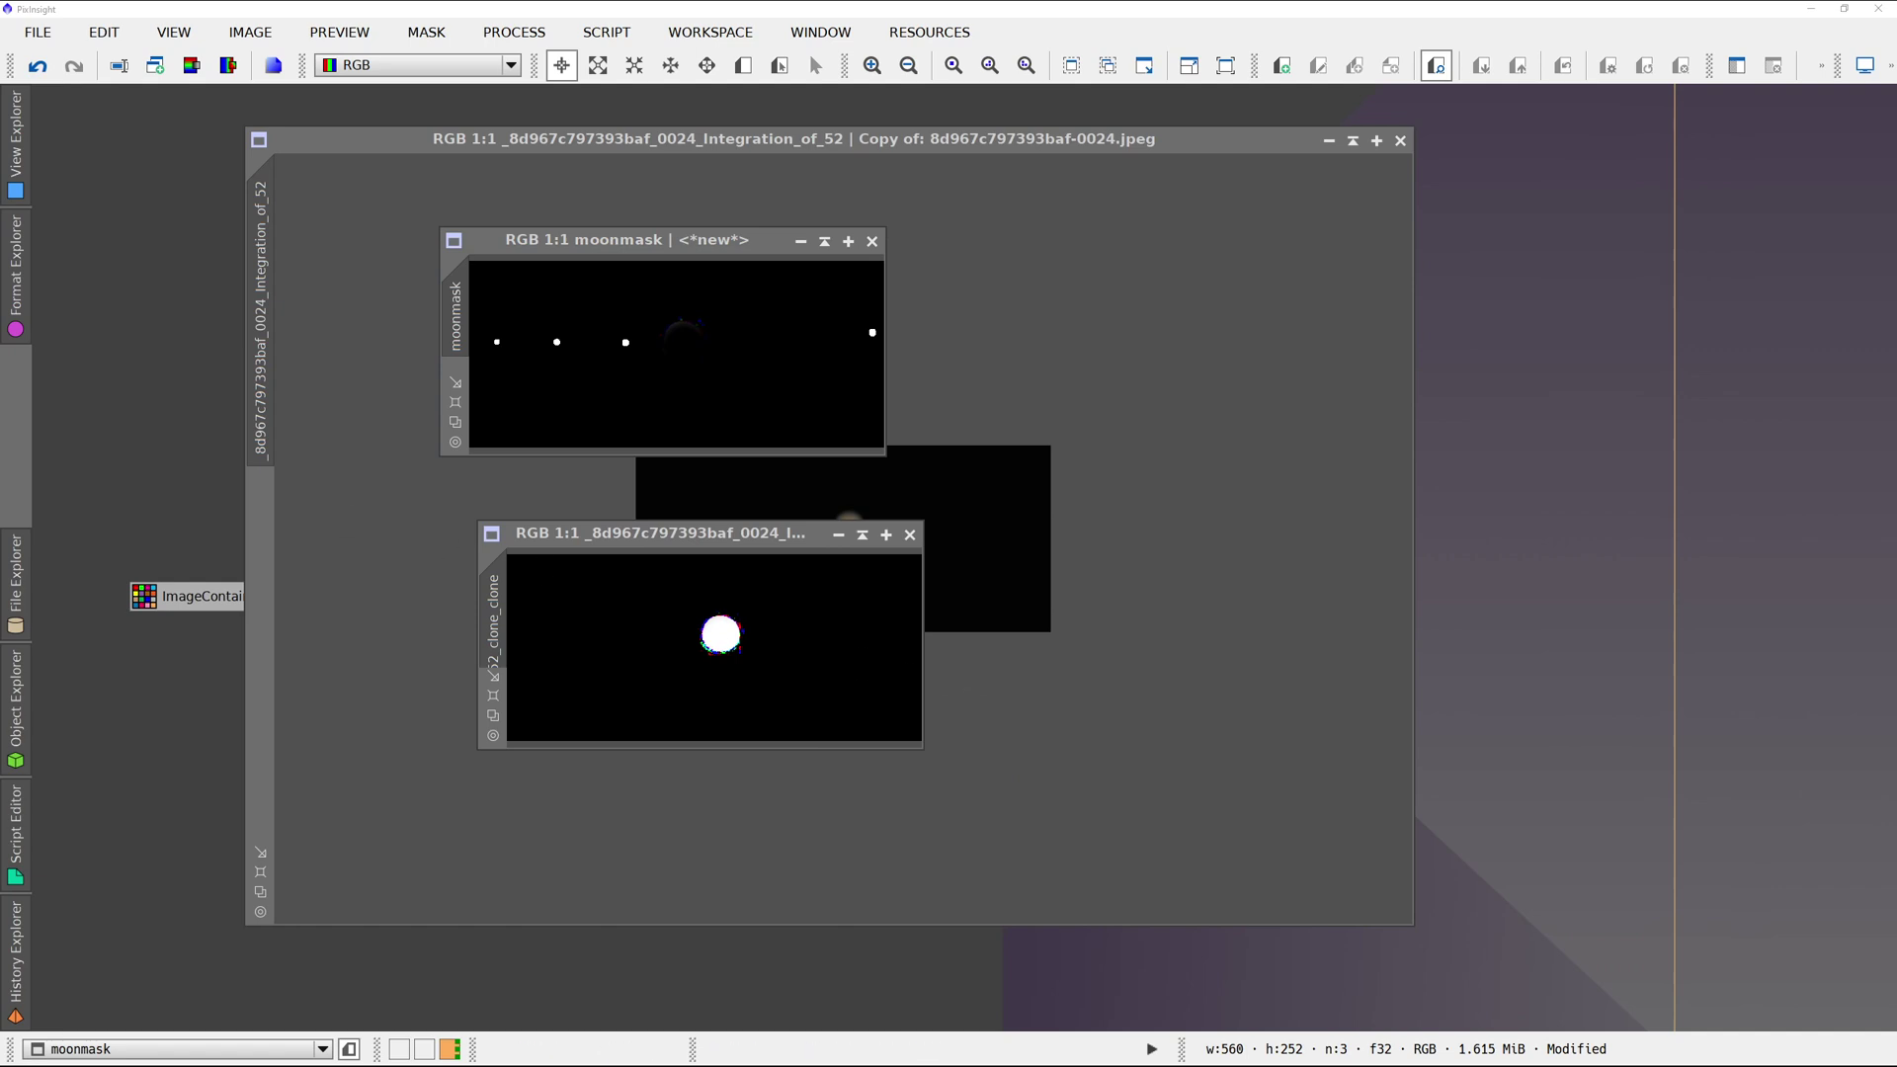
drag(1284, 199, 1409, 150)
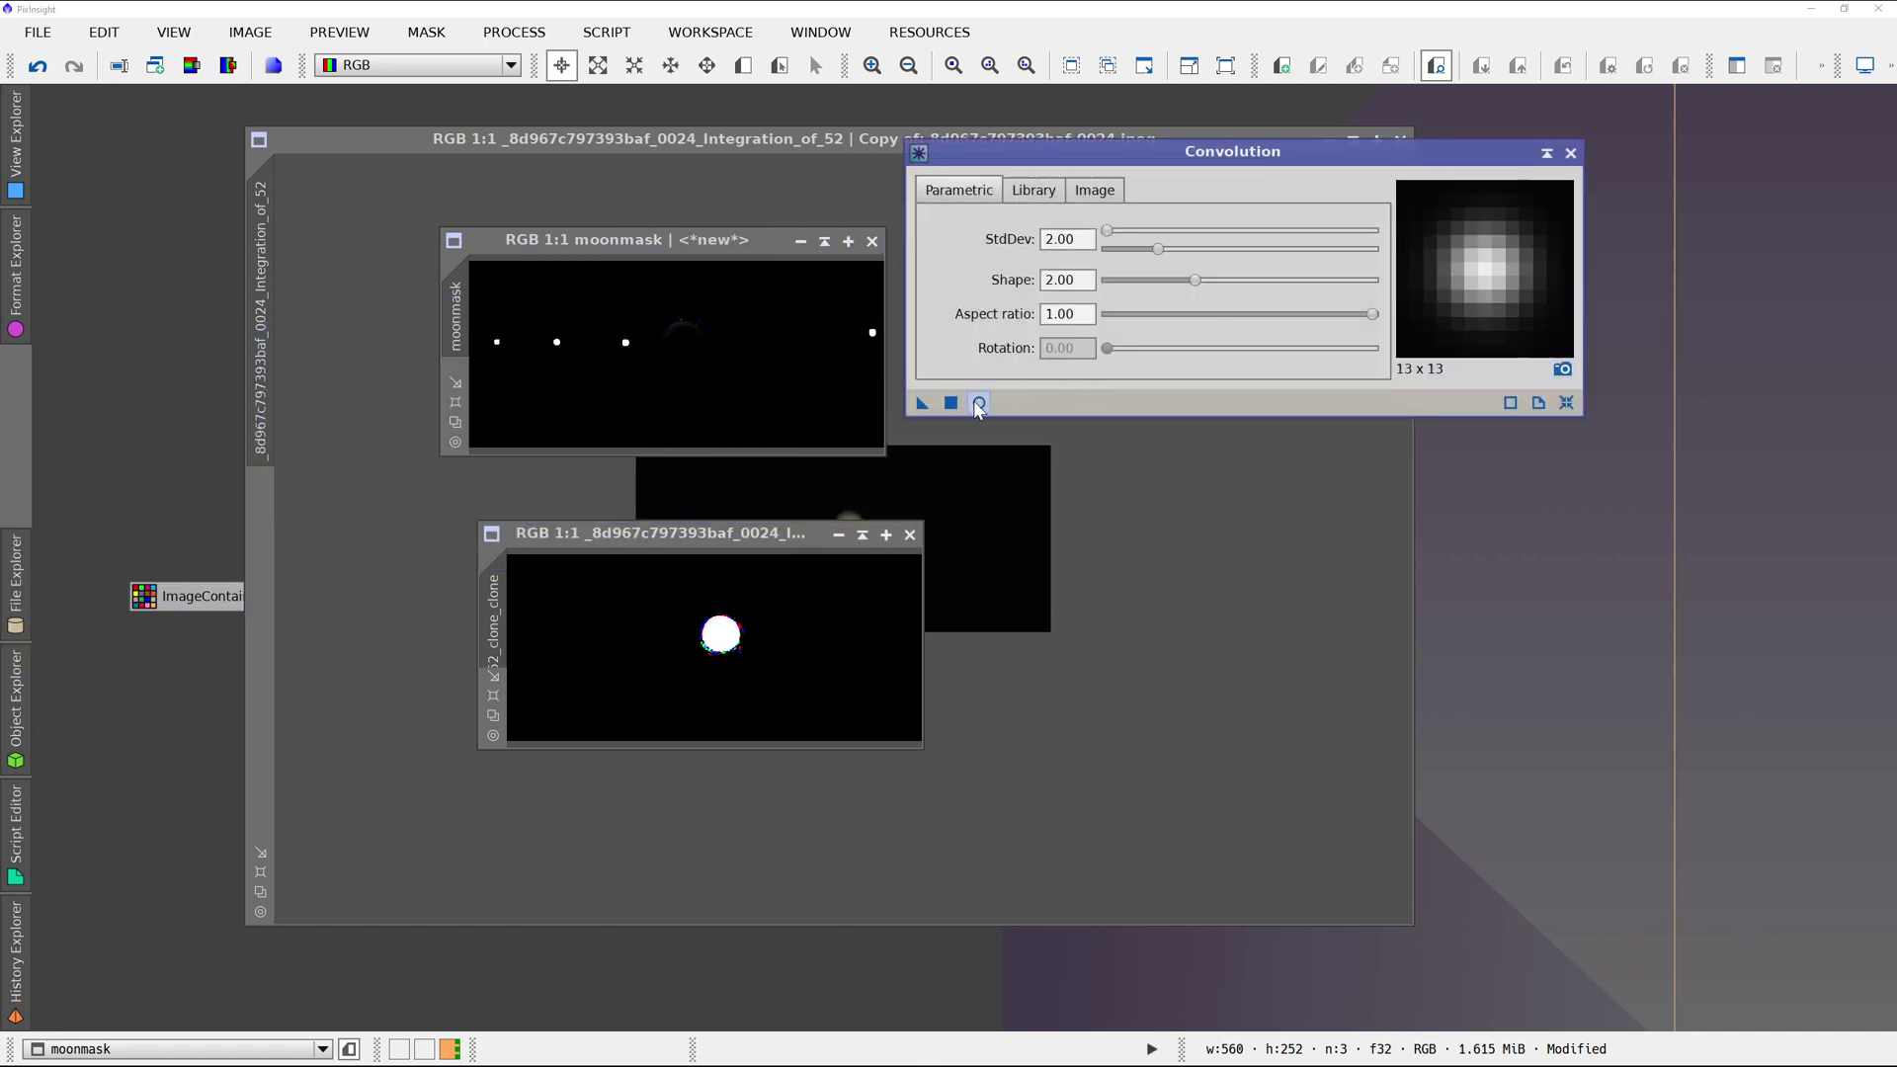
drag(921, 402, 790, 390)
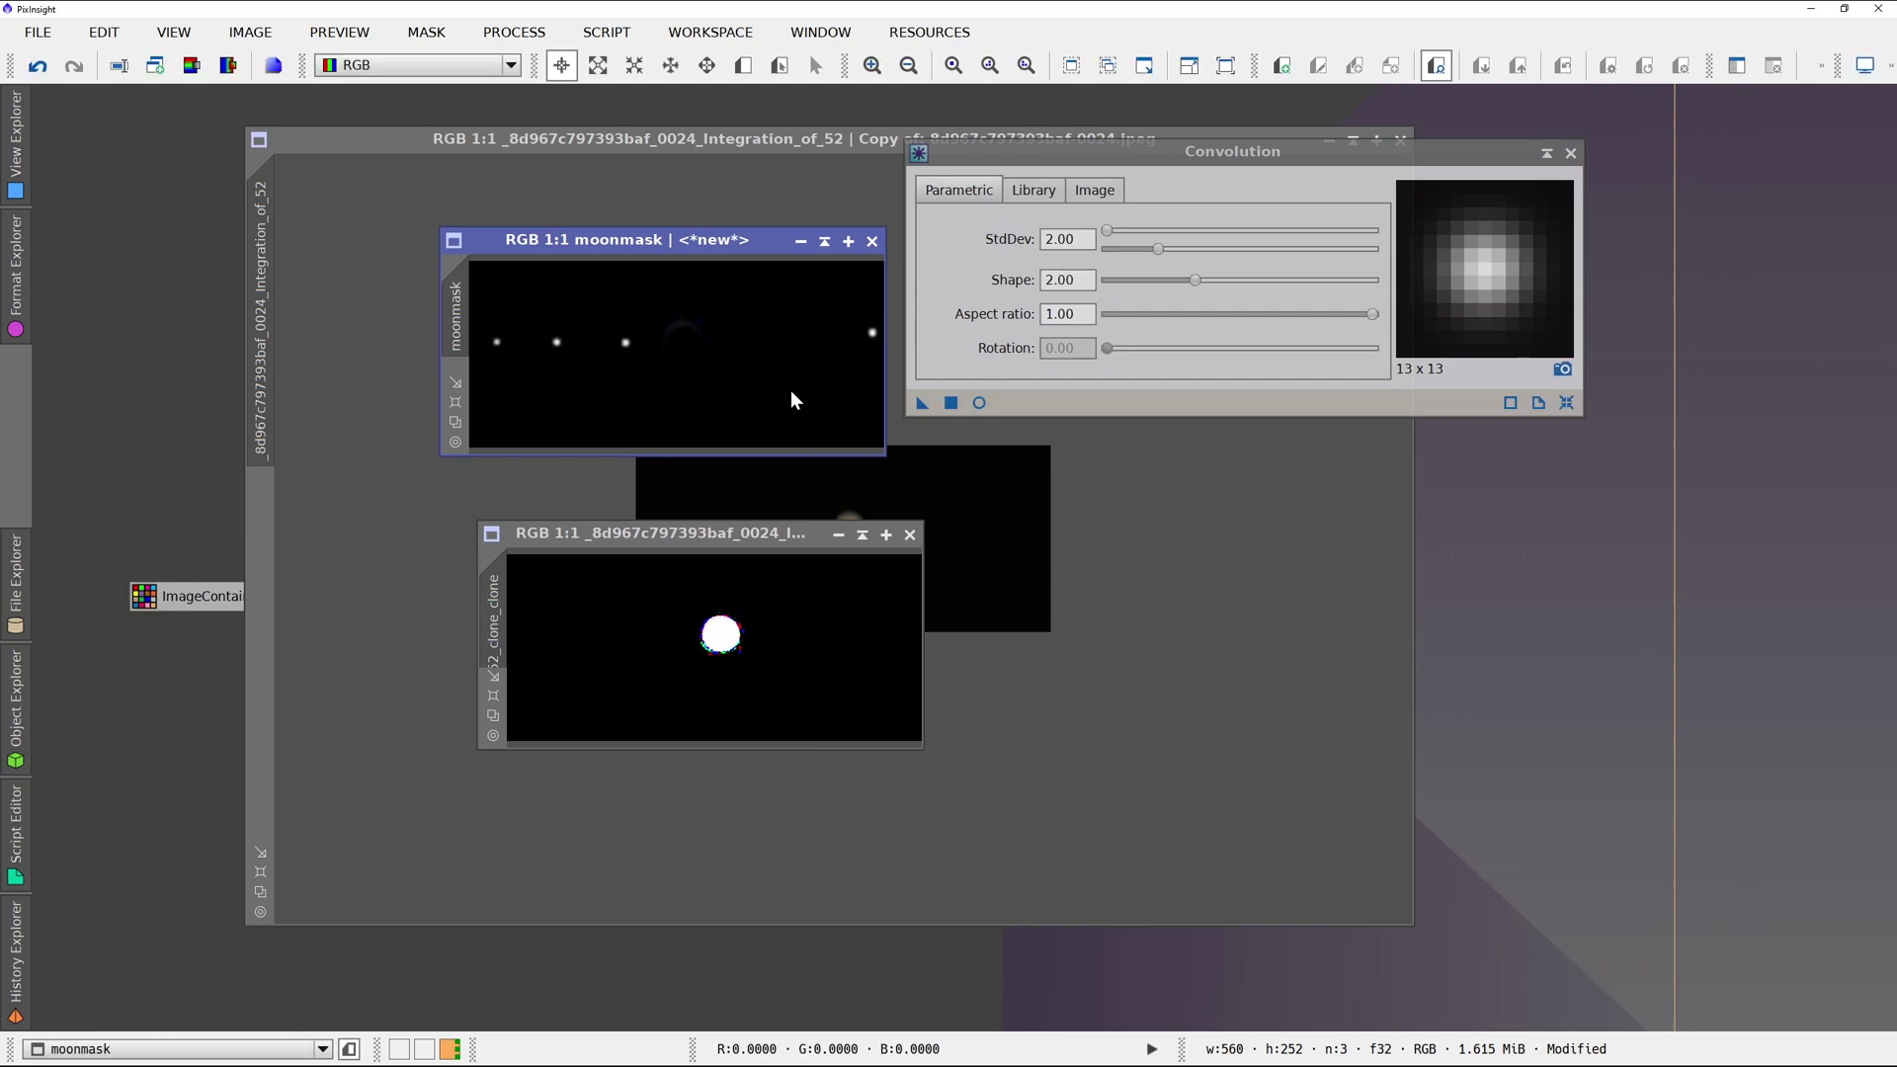
click(921, 405)
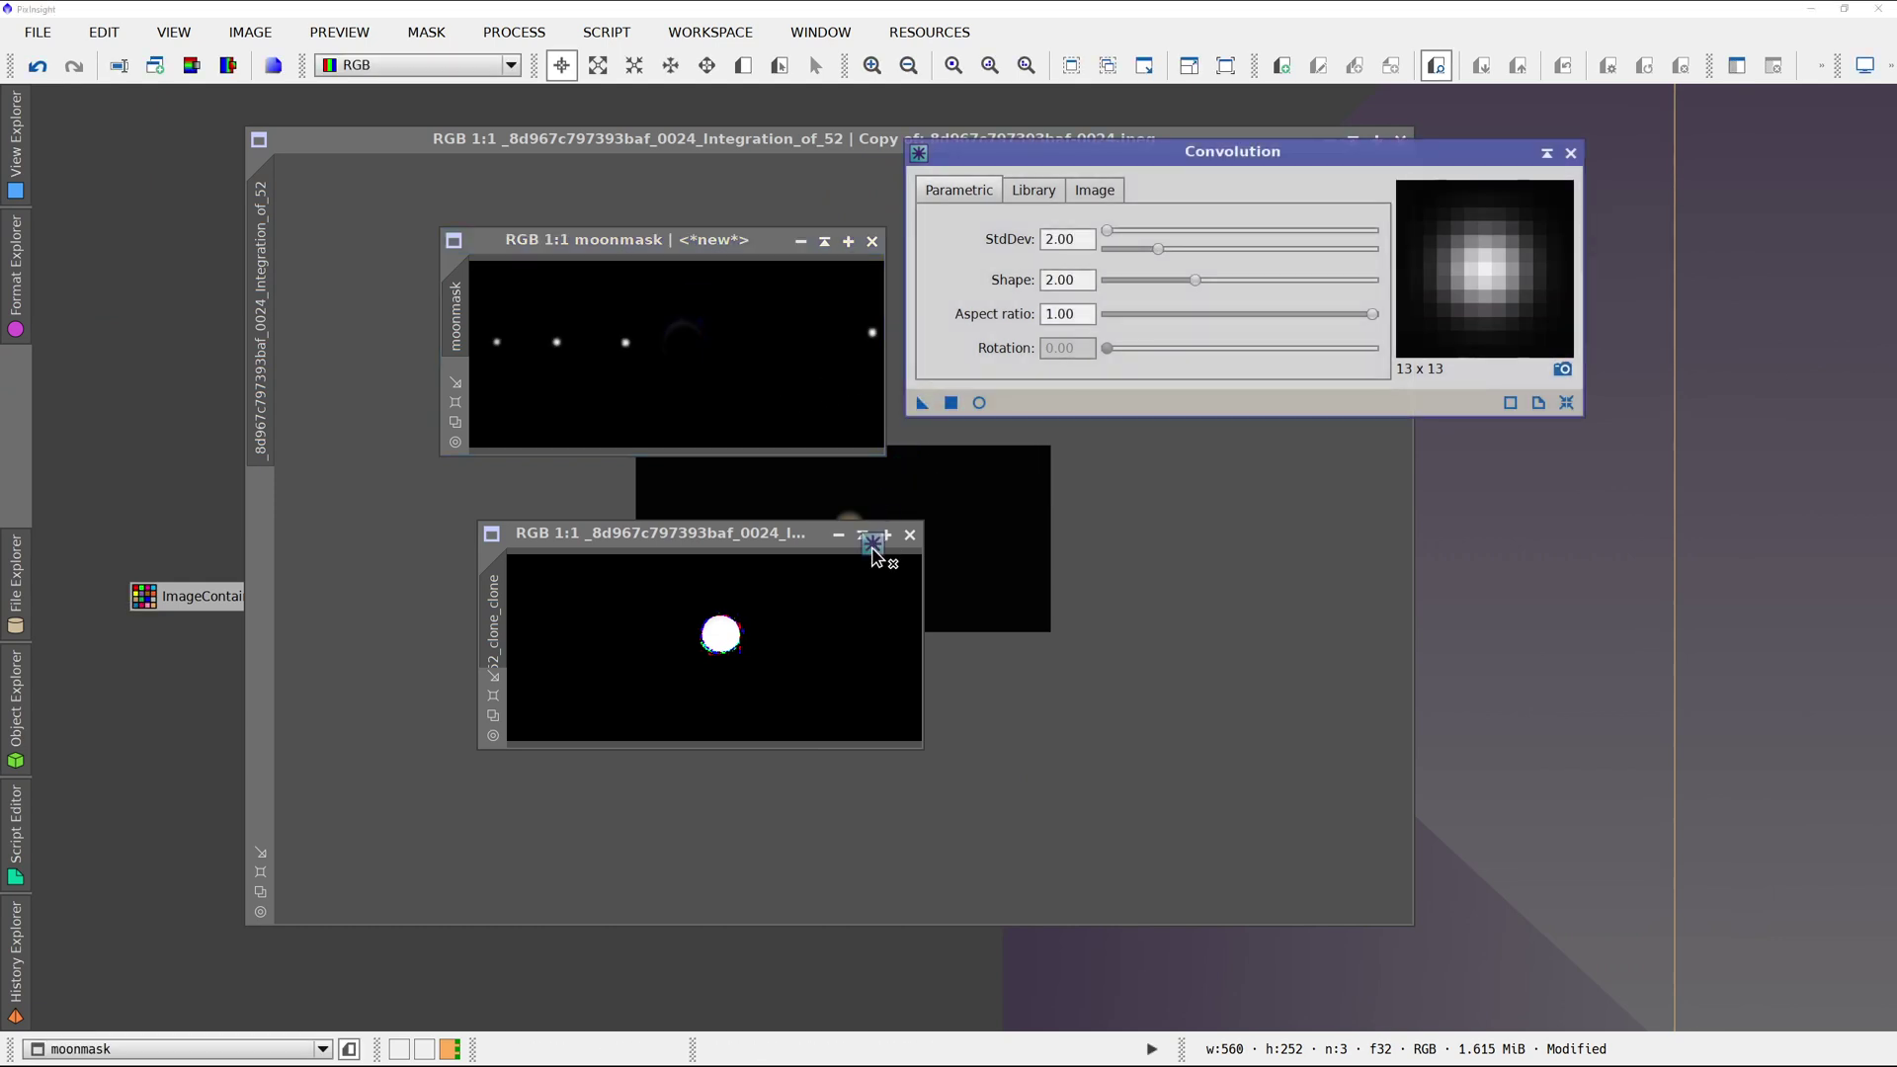
click(856, 591)
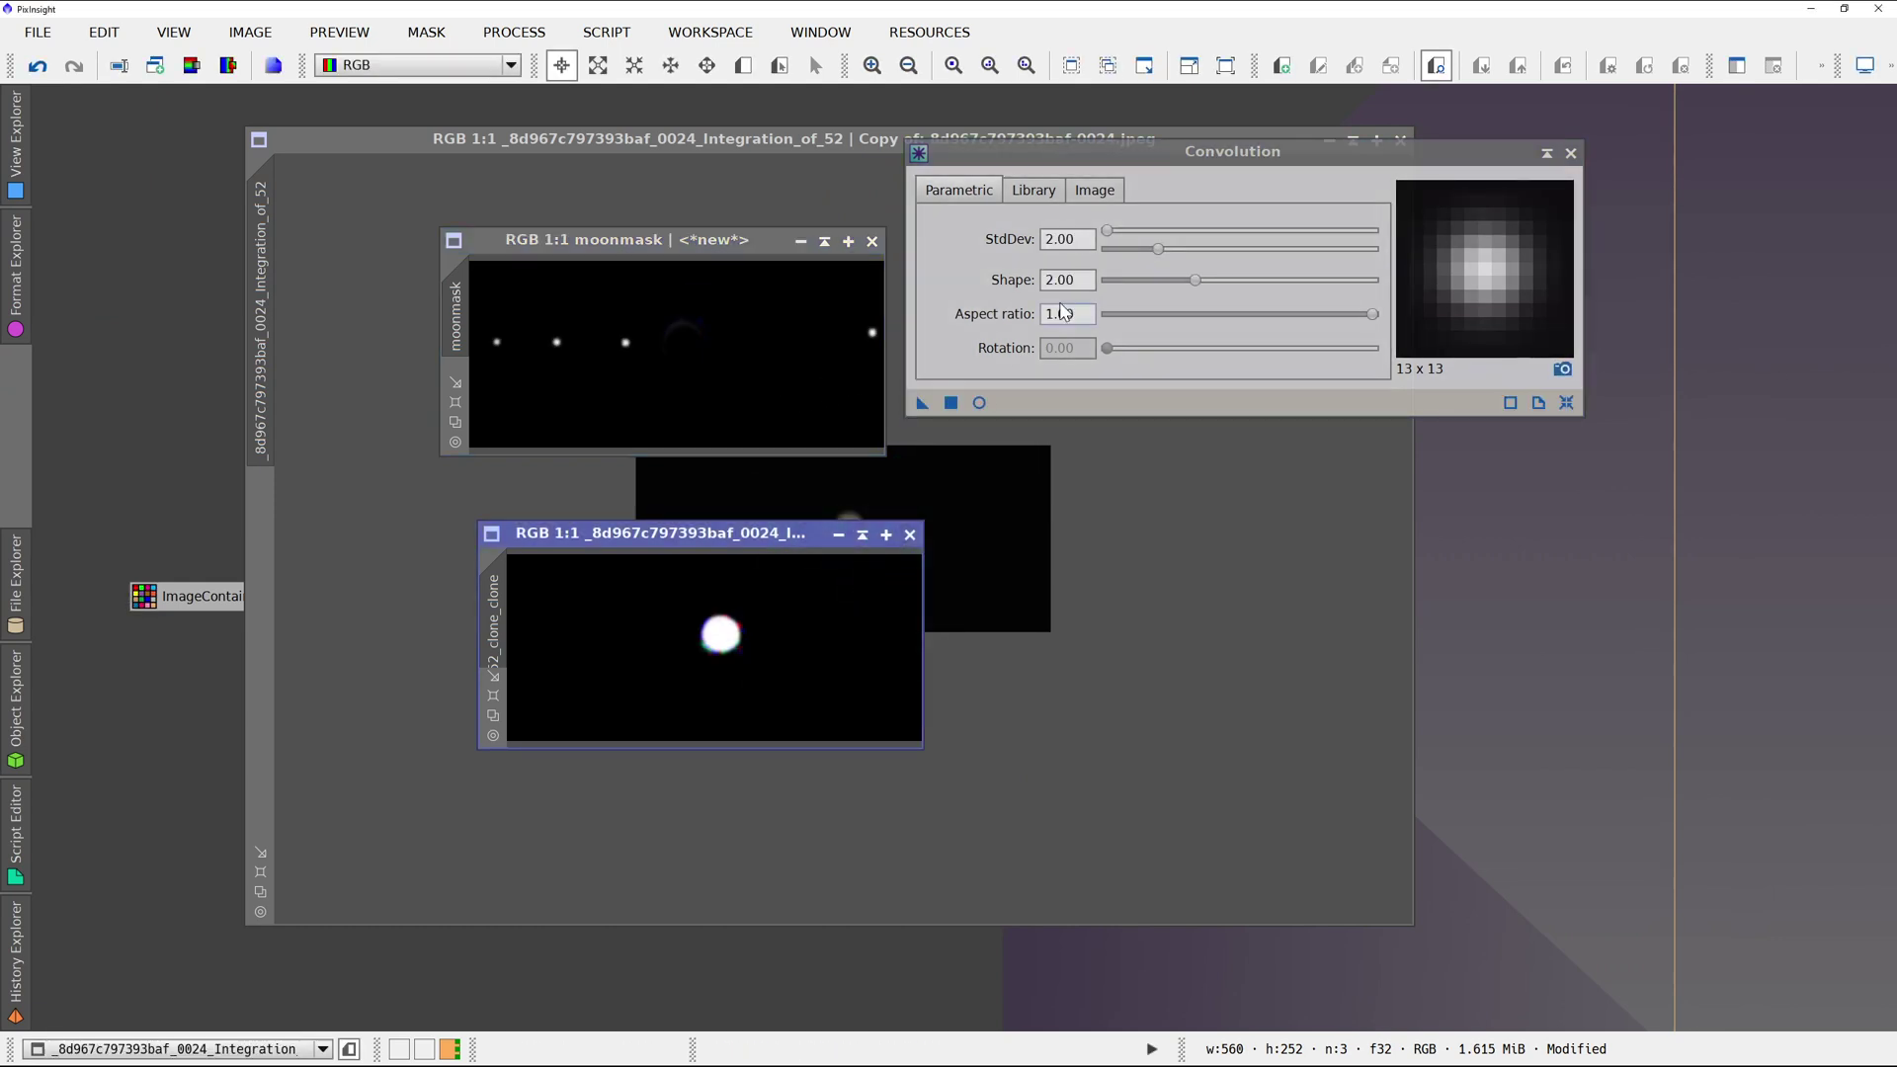
click(1570, 155)
Apply moonmask as the mask on the original Jupiter image.
click(974, 415)
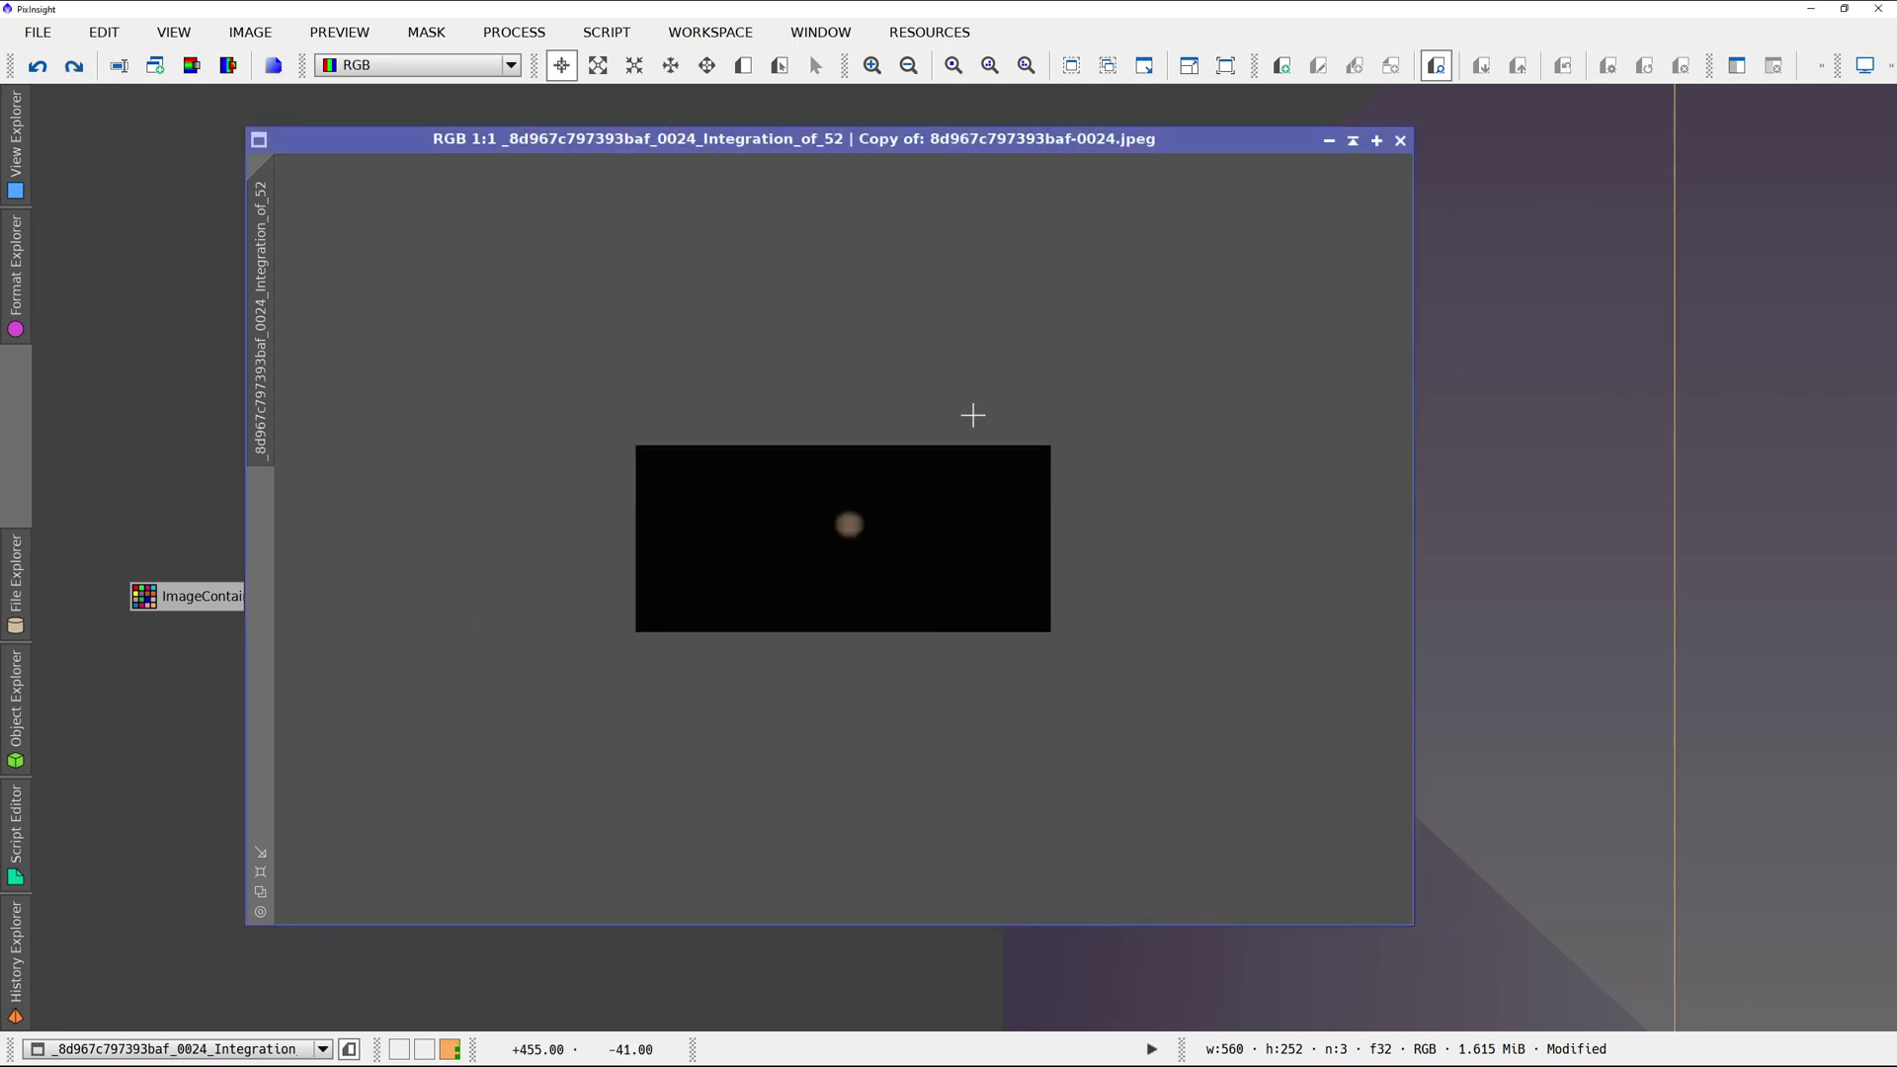
click(443, 32)
click(479, 62)
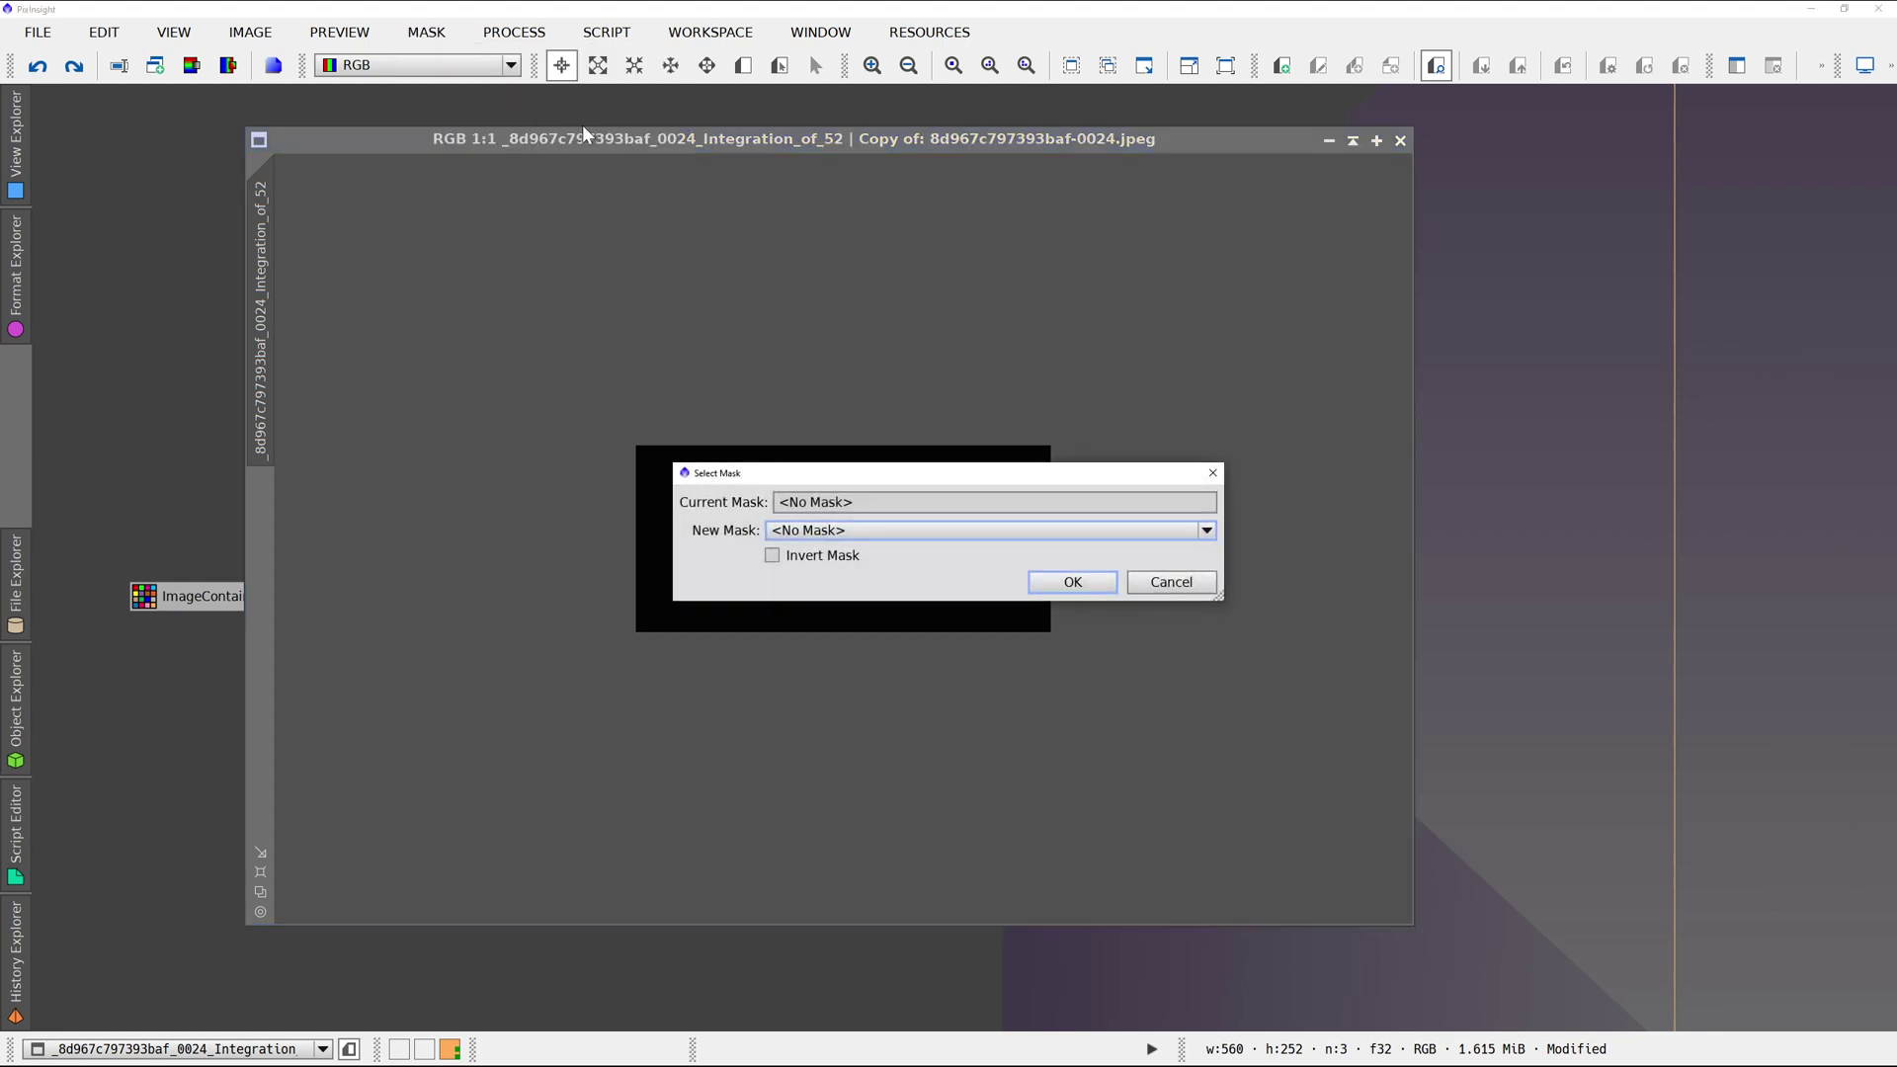
click(828, 531)
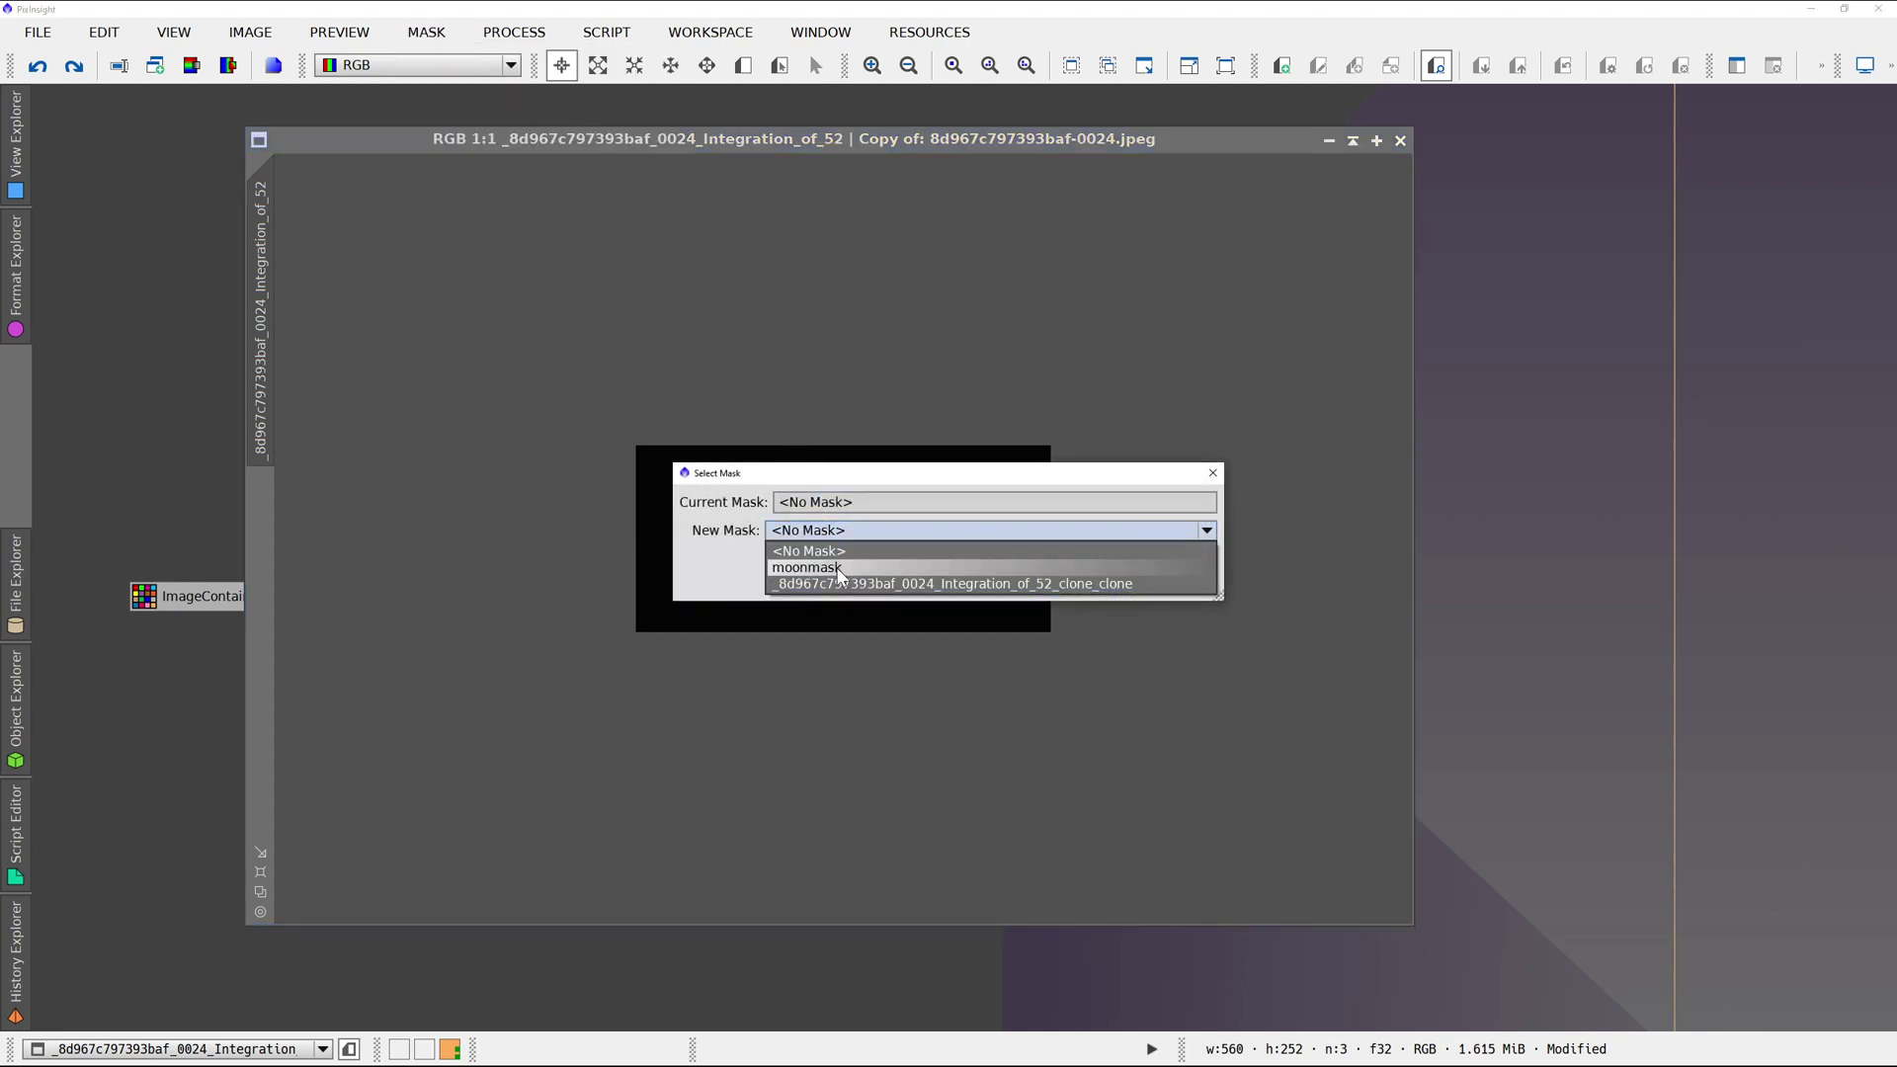
click(839, 570)
click(1038, 585)
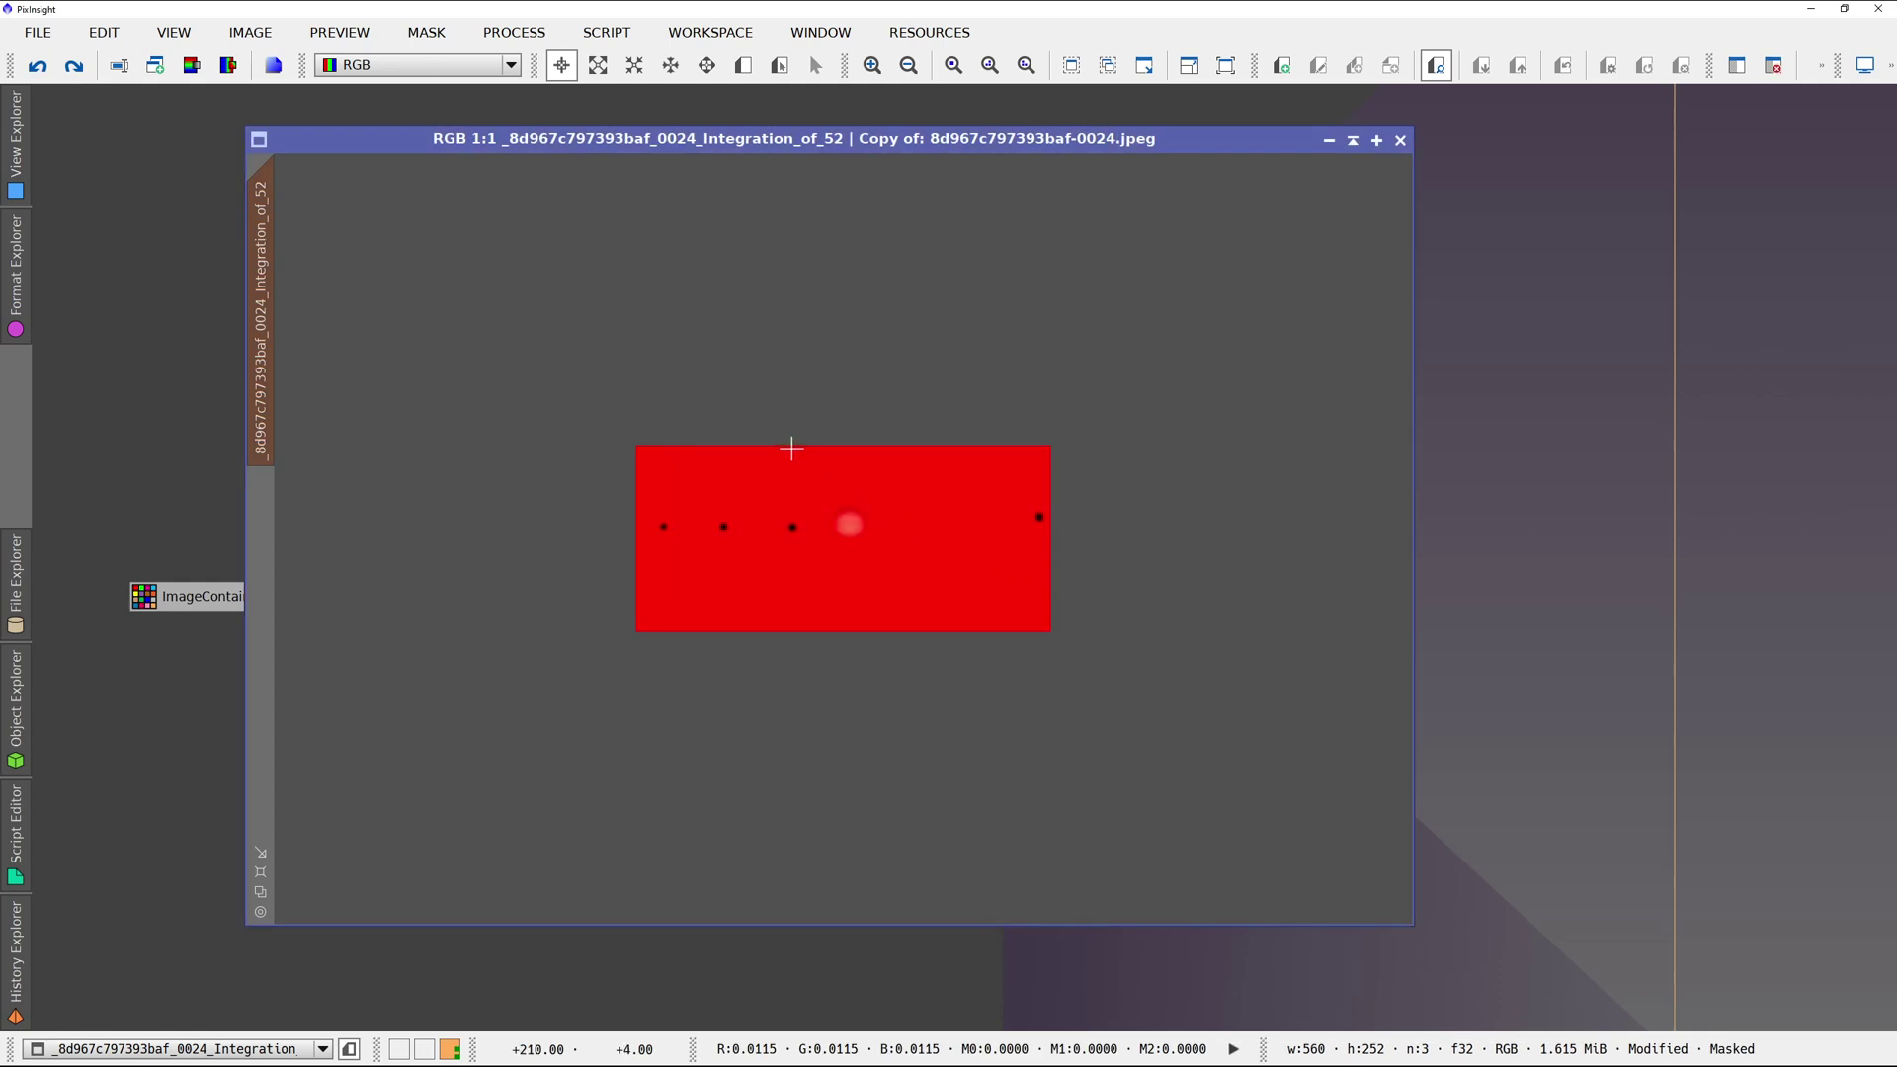
Brighten the masked moons with a lightness curve point raised to about 0.41 → 0.72.
key(ctrl+k)
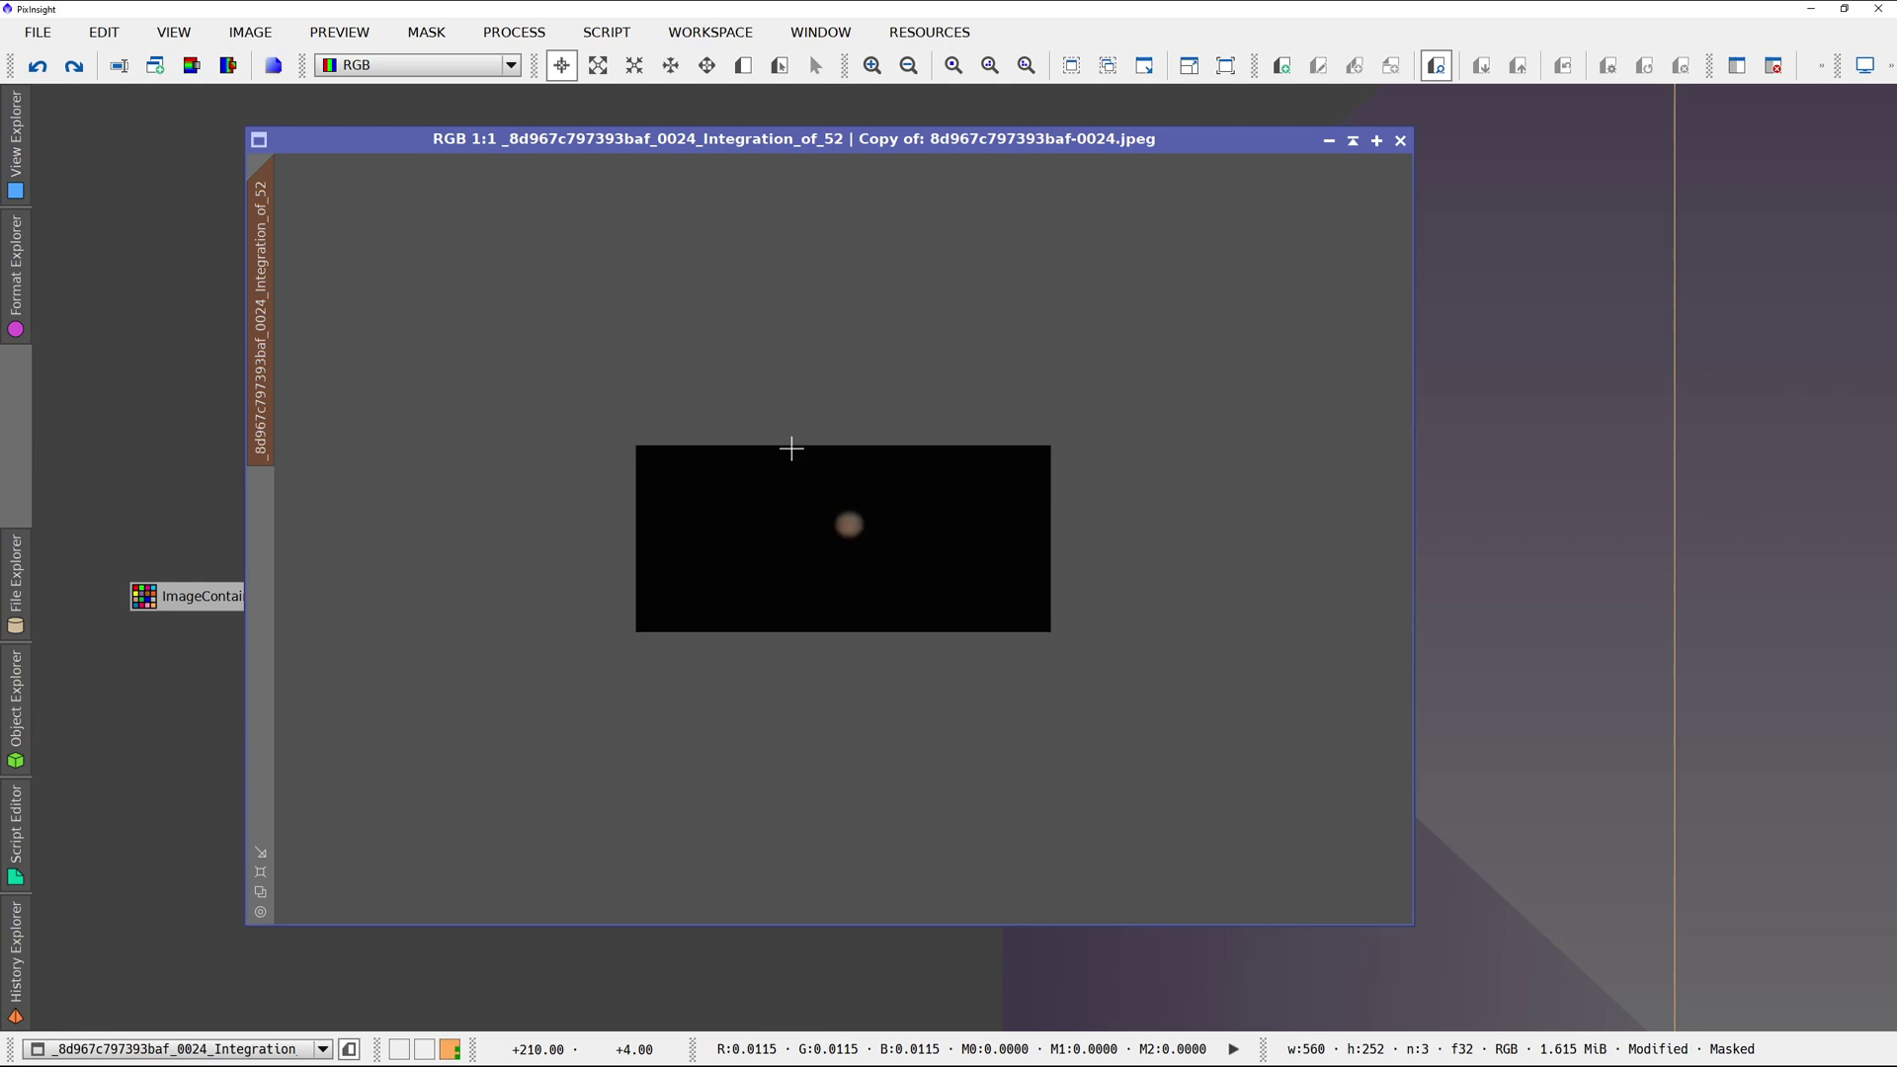
click(514, 31)
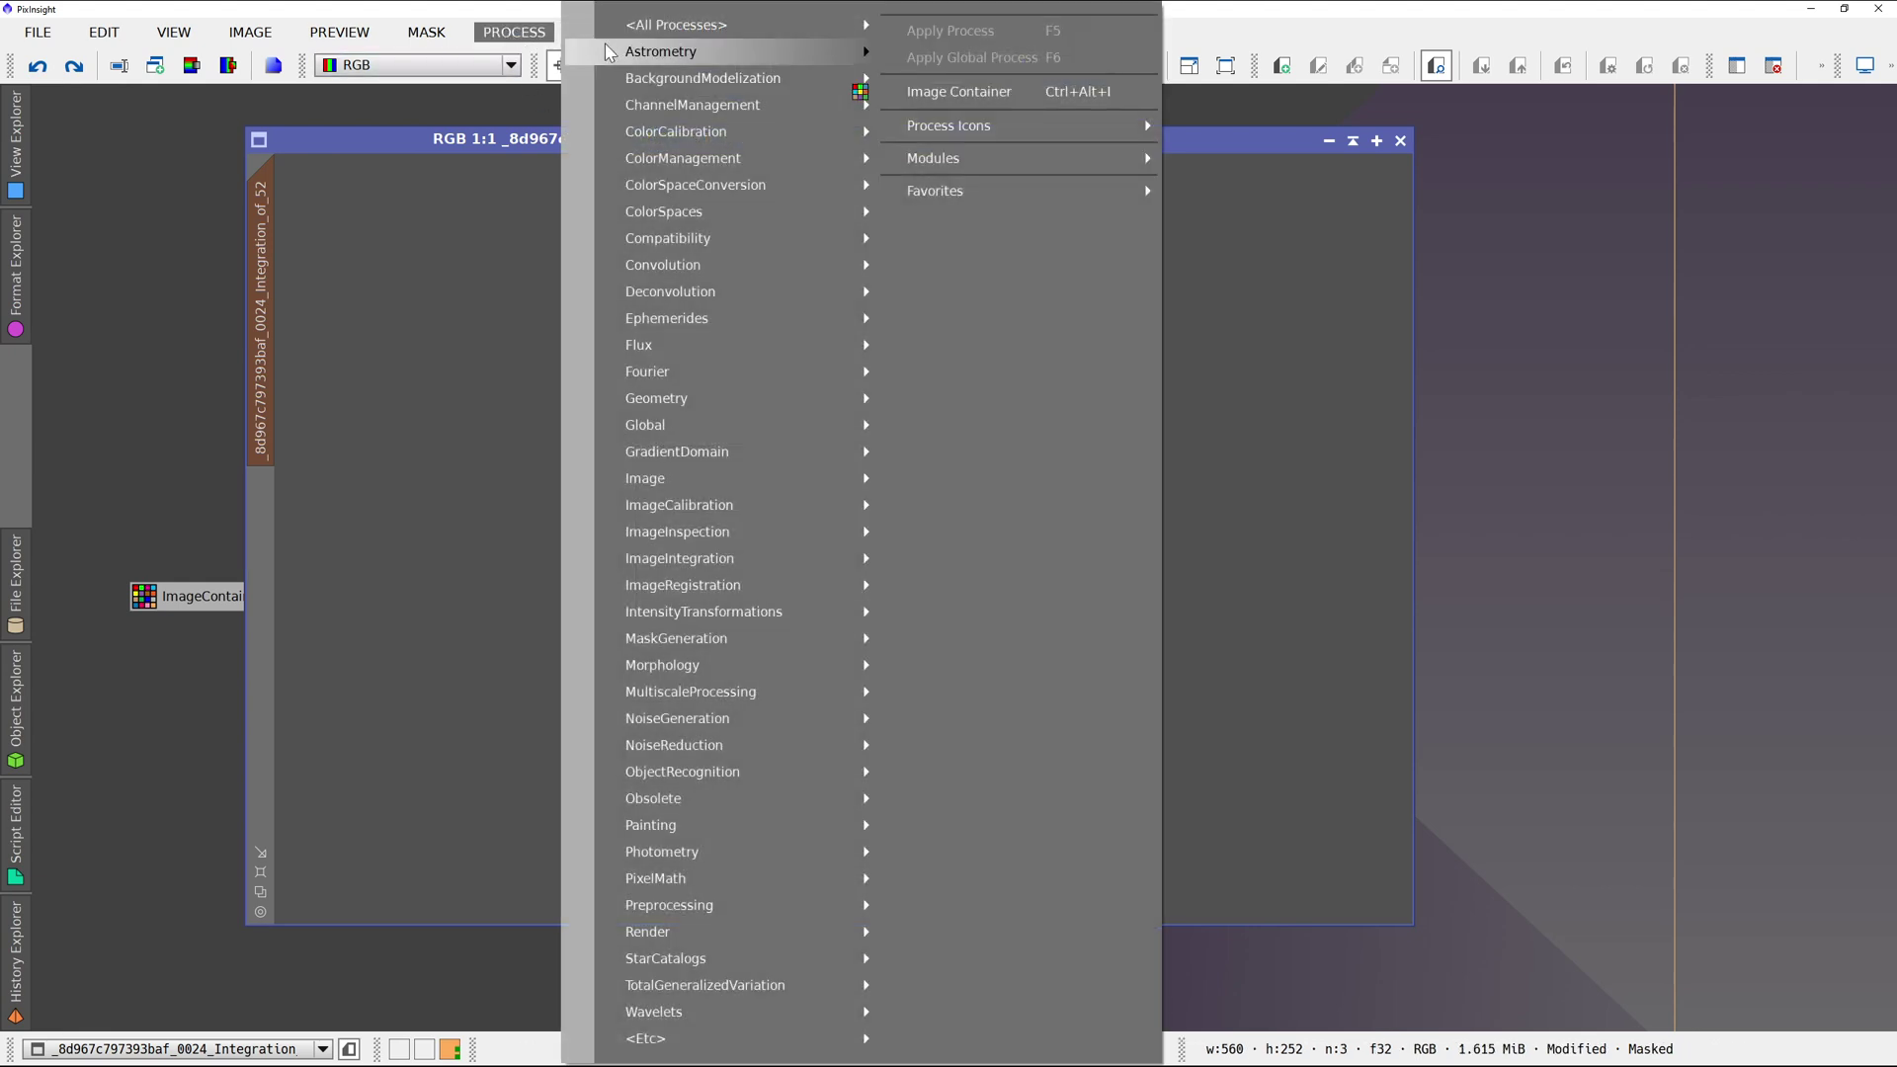
mouse_move(639, 29)
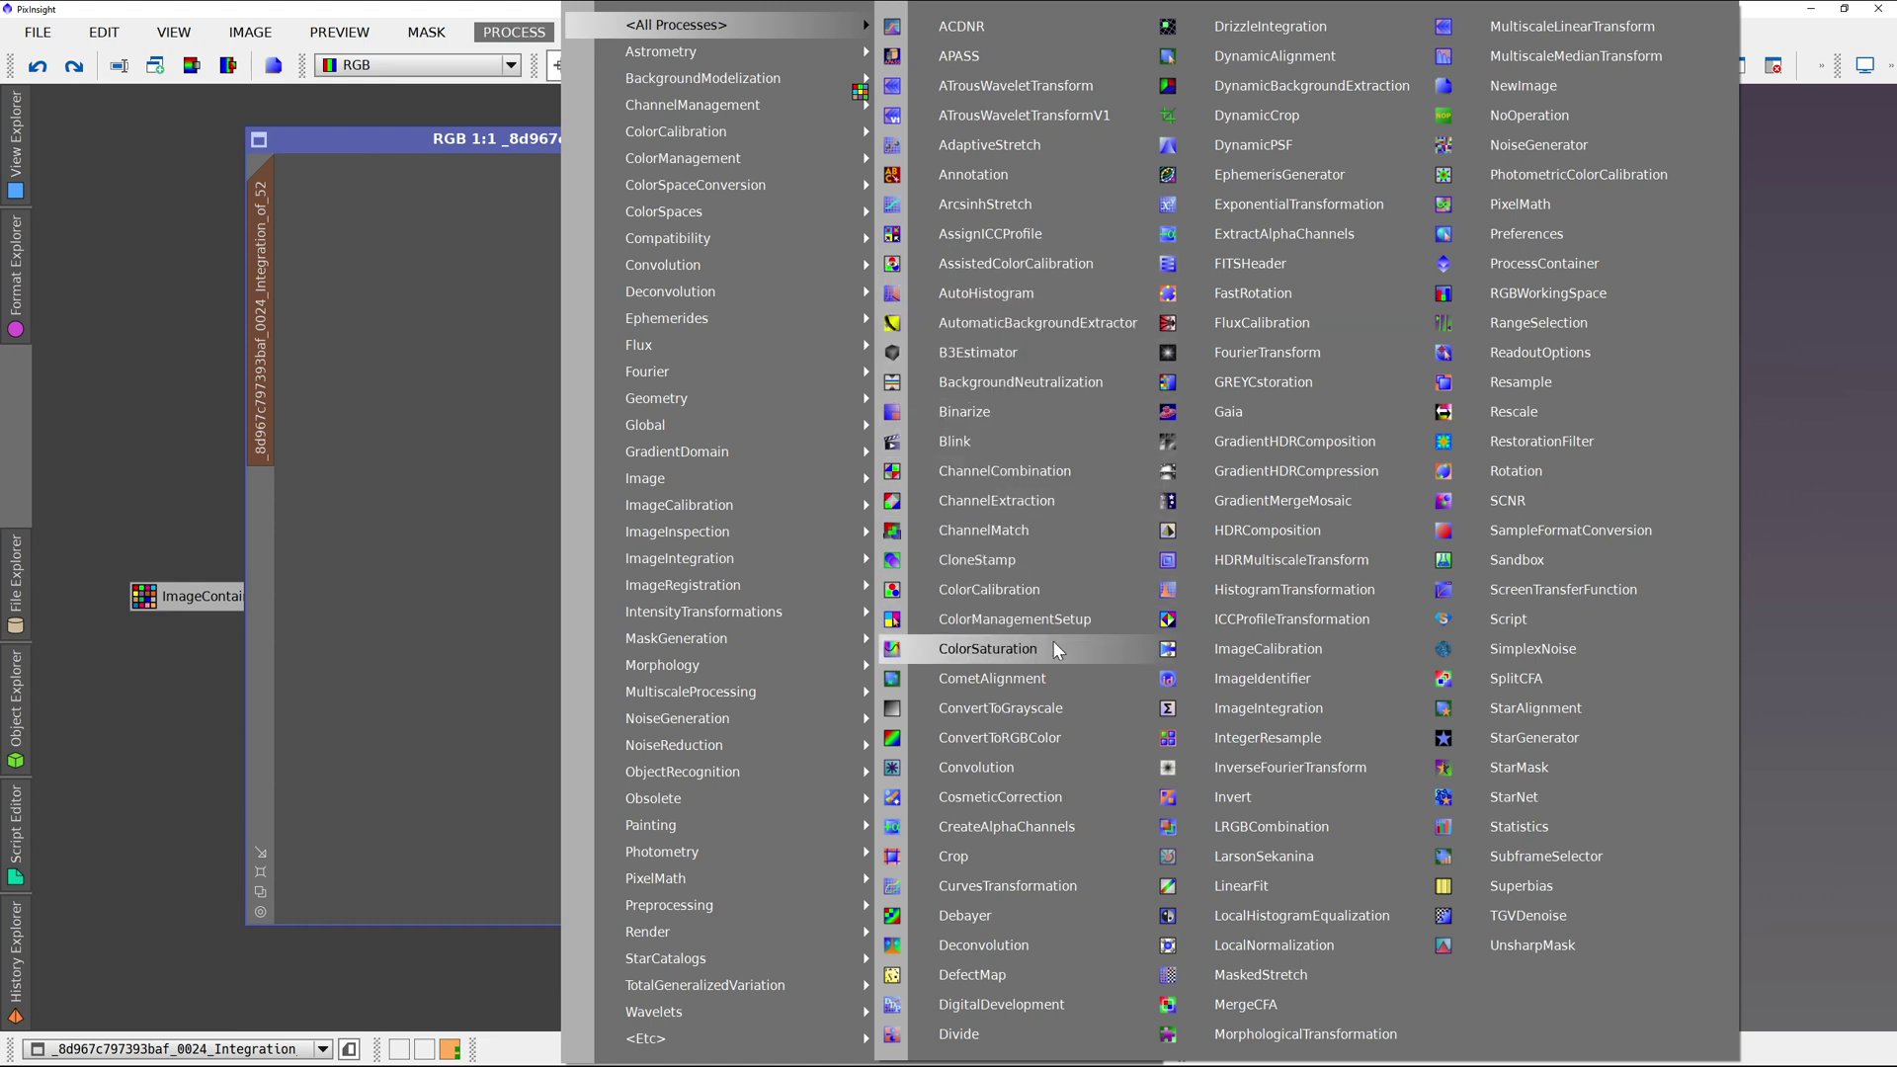
click(1050, 885)
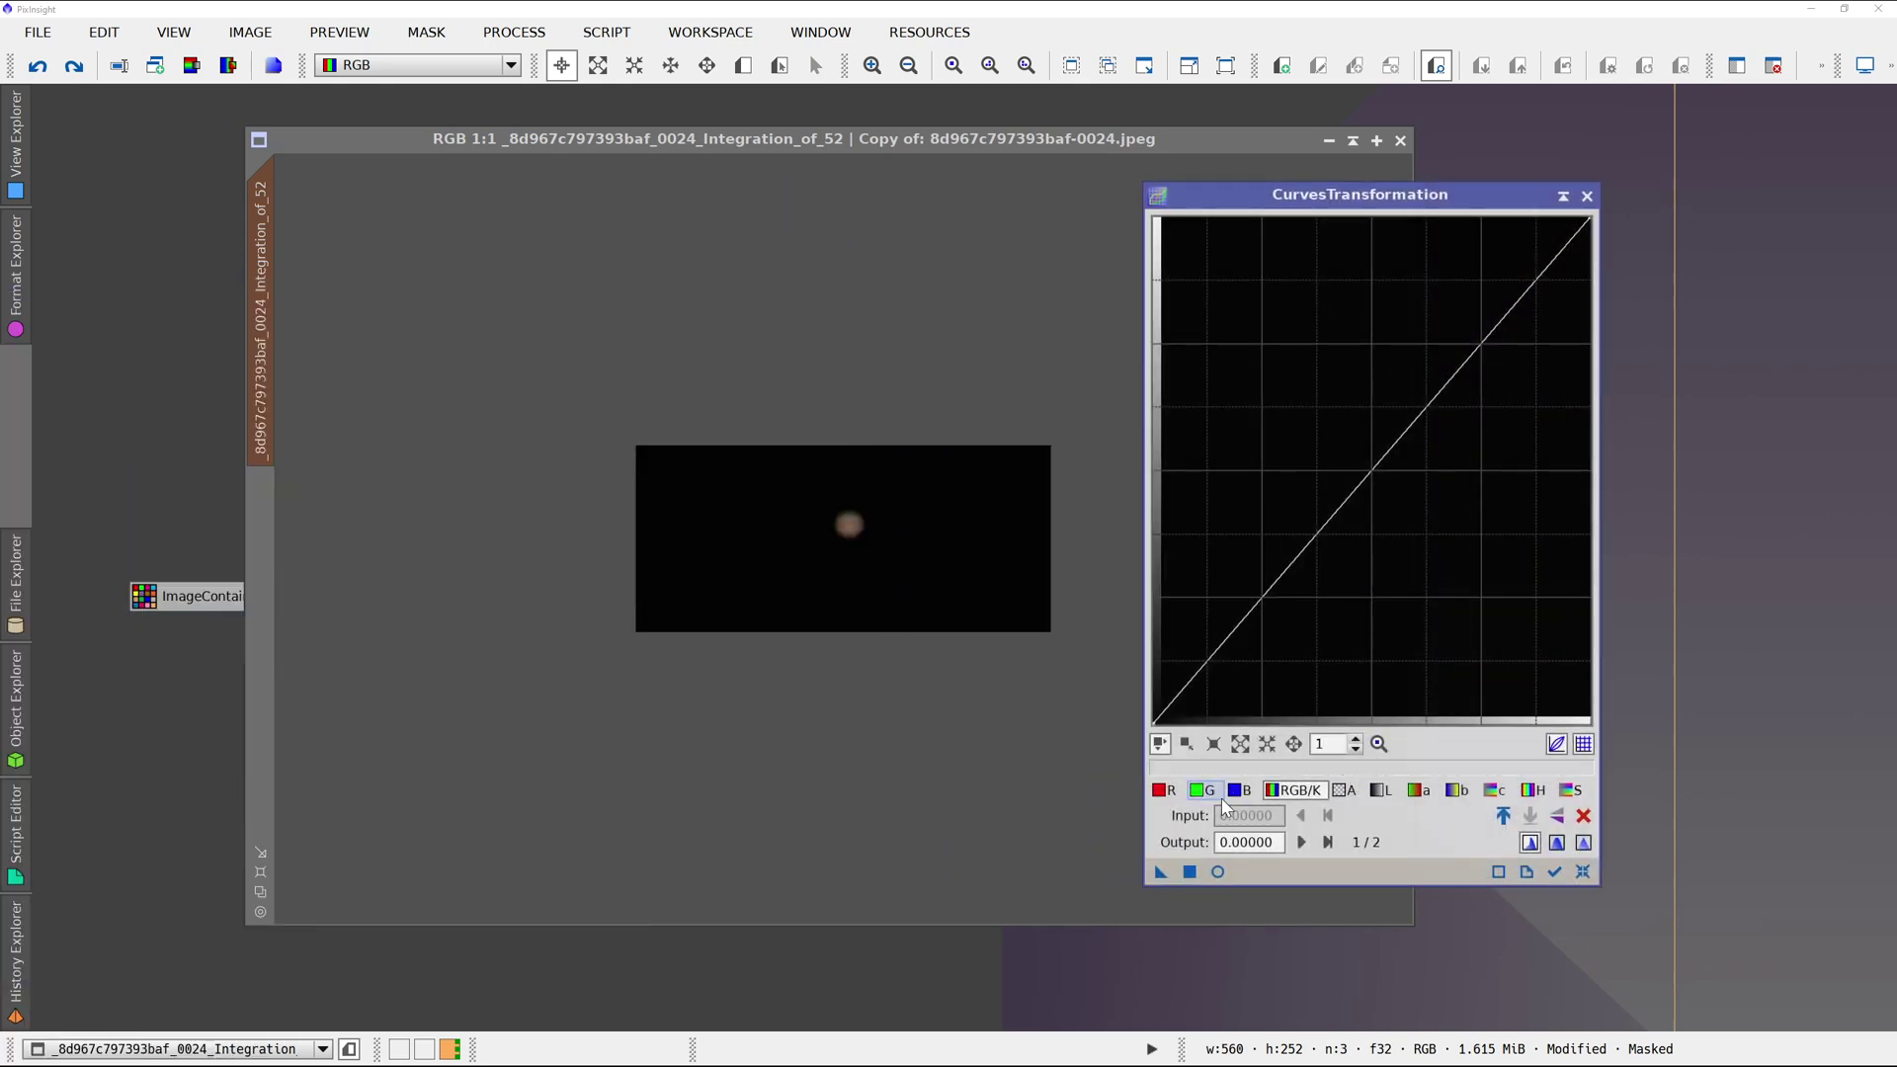
click(1217, 871)
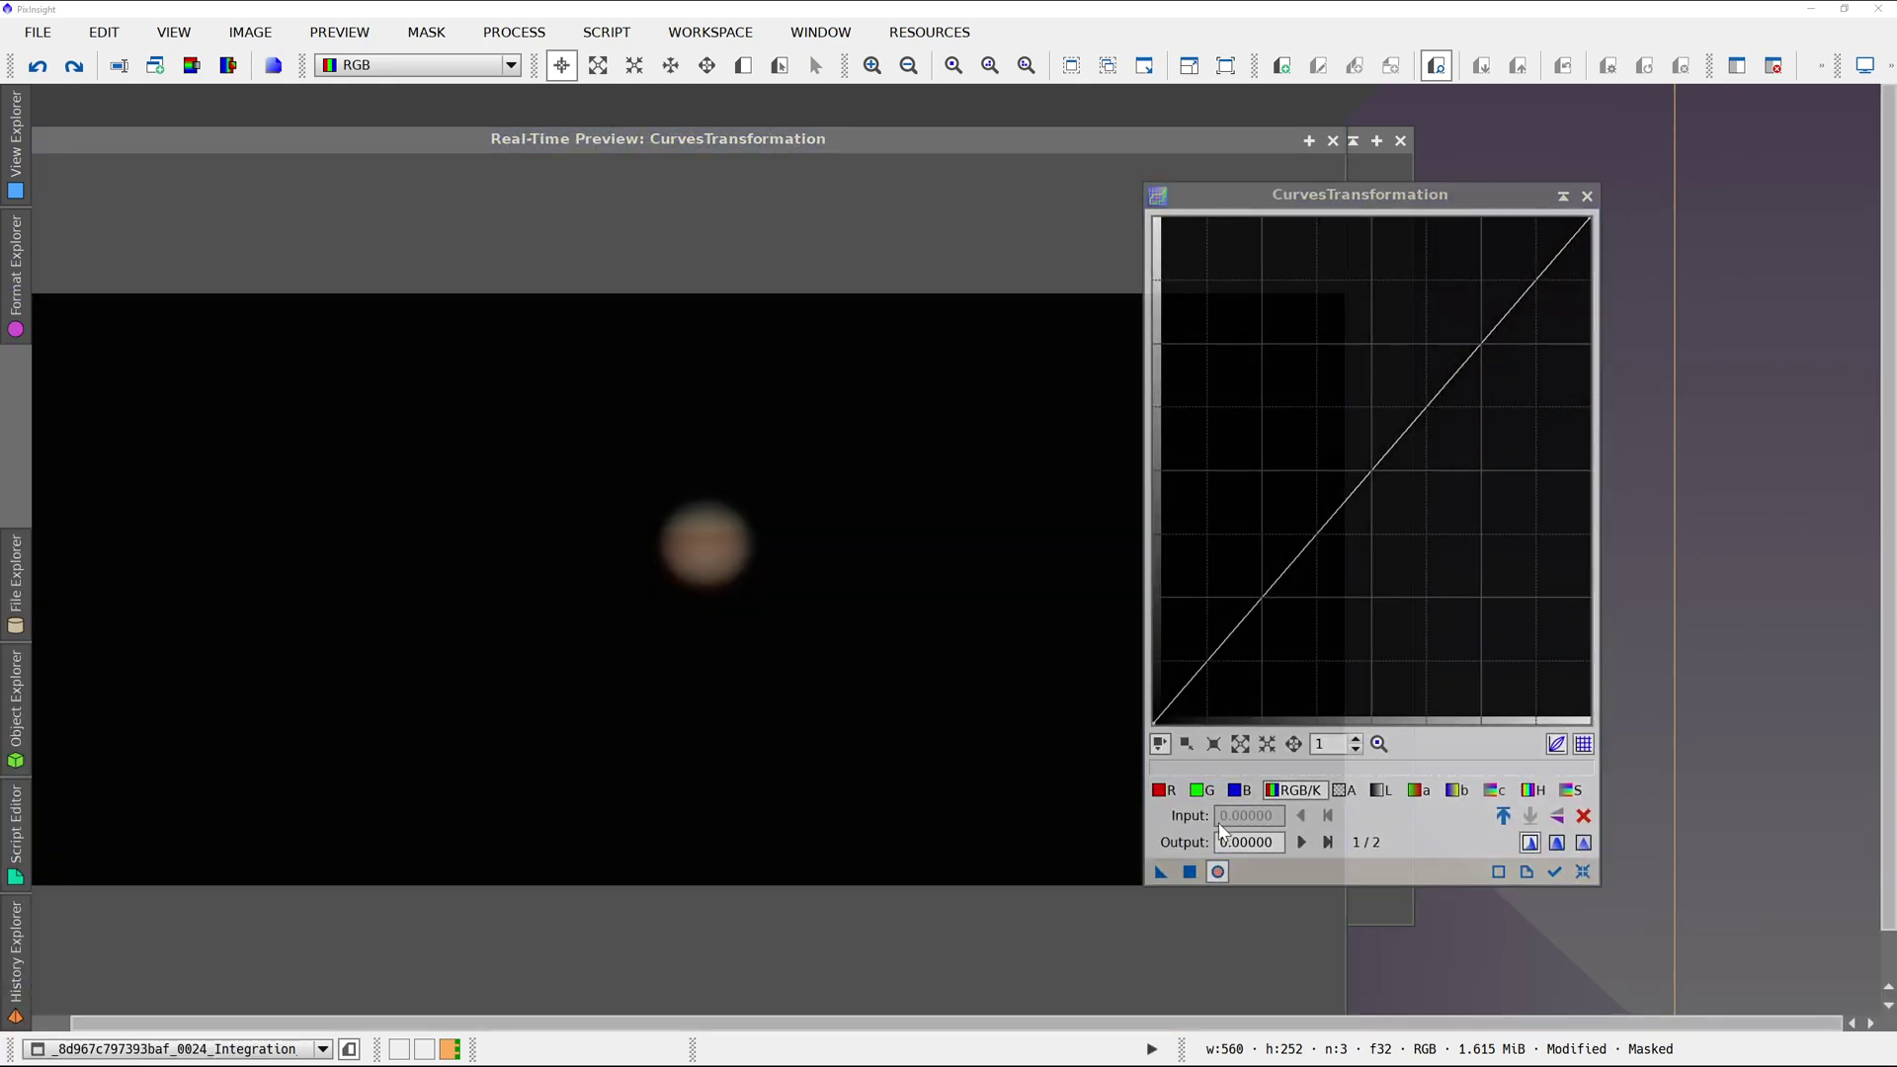
drag(1347, 199, 1587, 198)
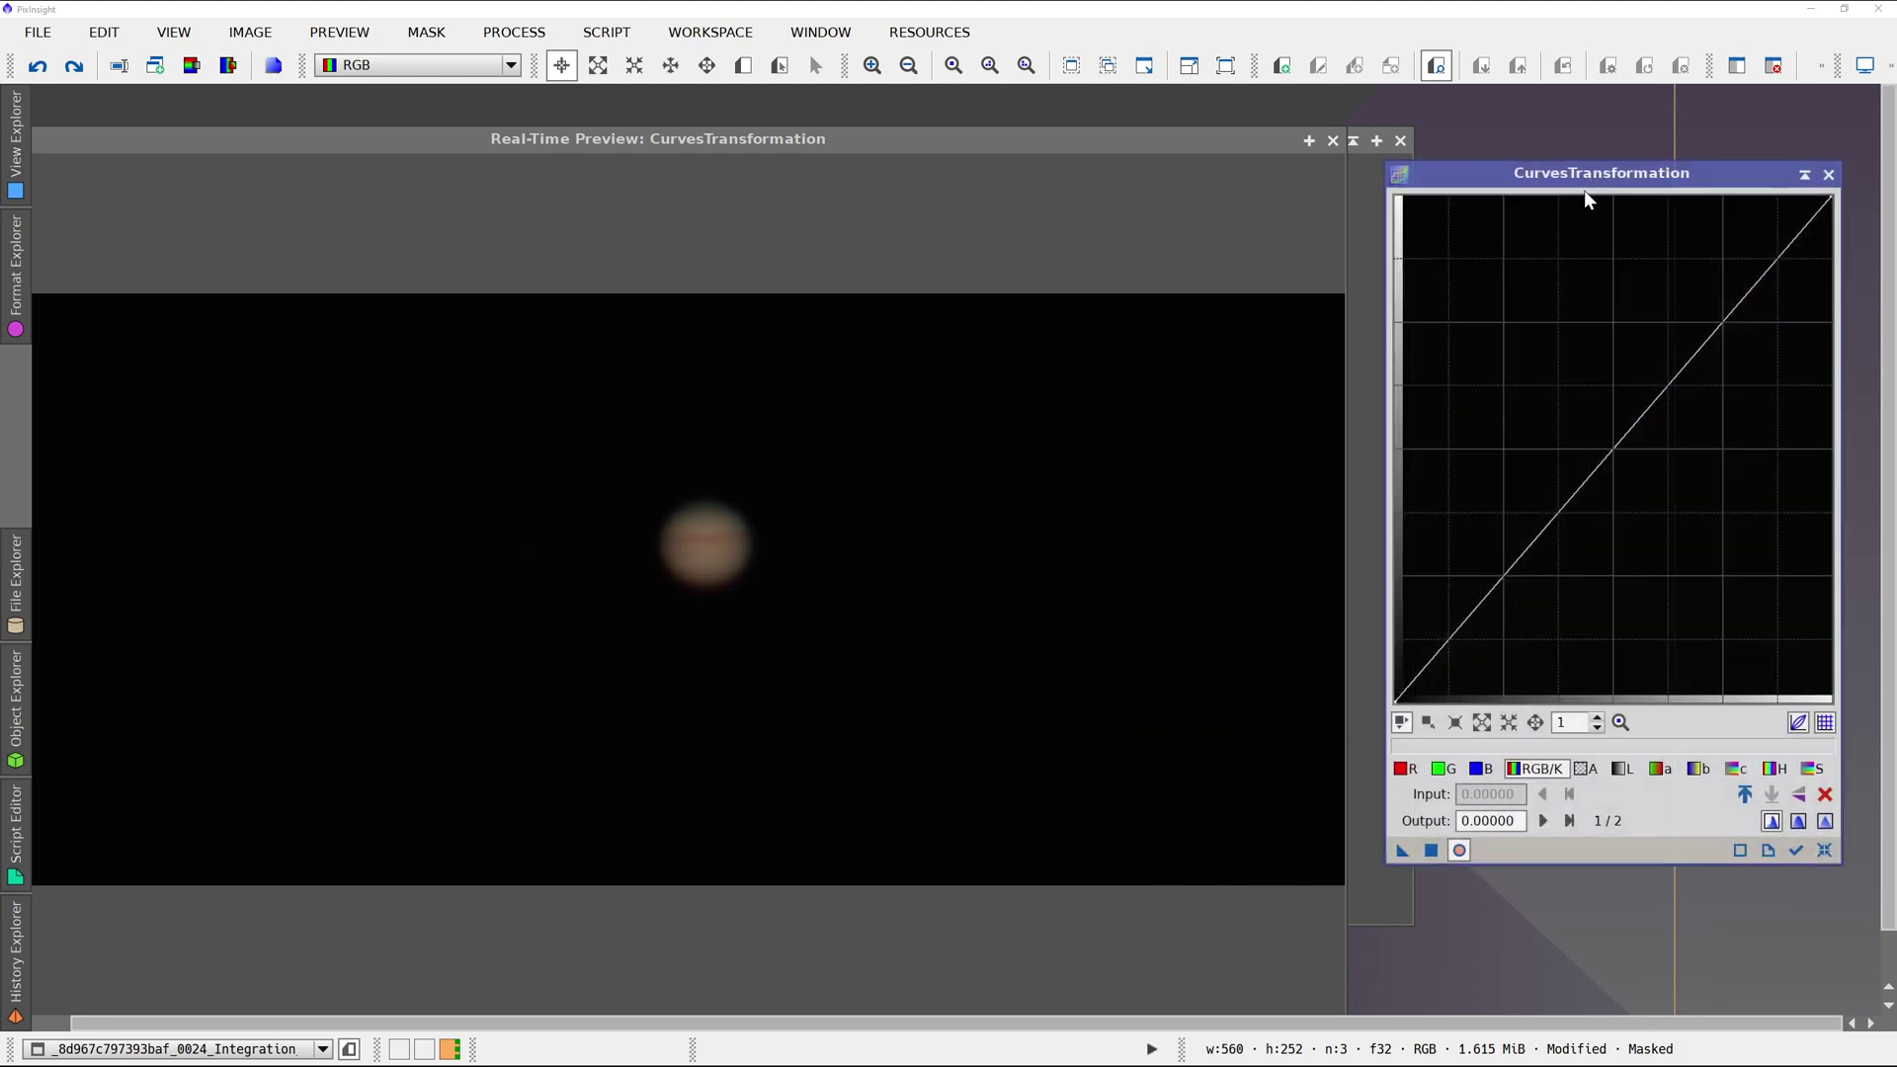
click(1621, 768)
drag(1617, 439, 1574, 335)
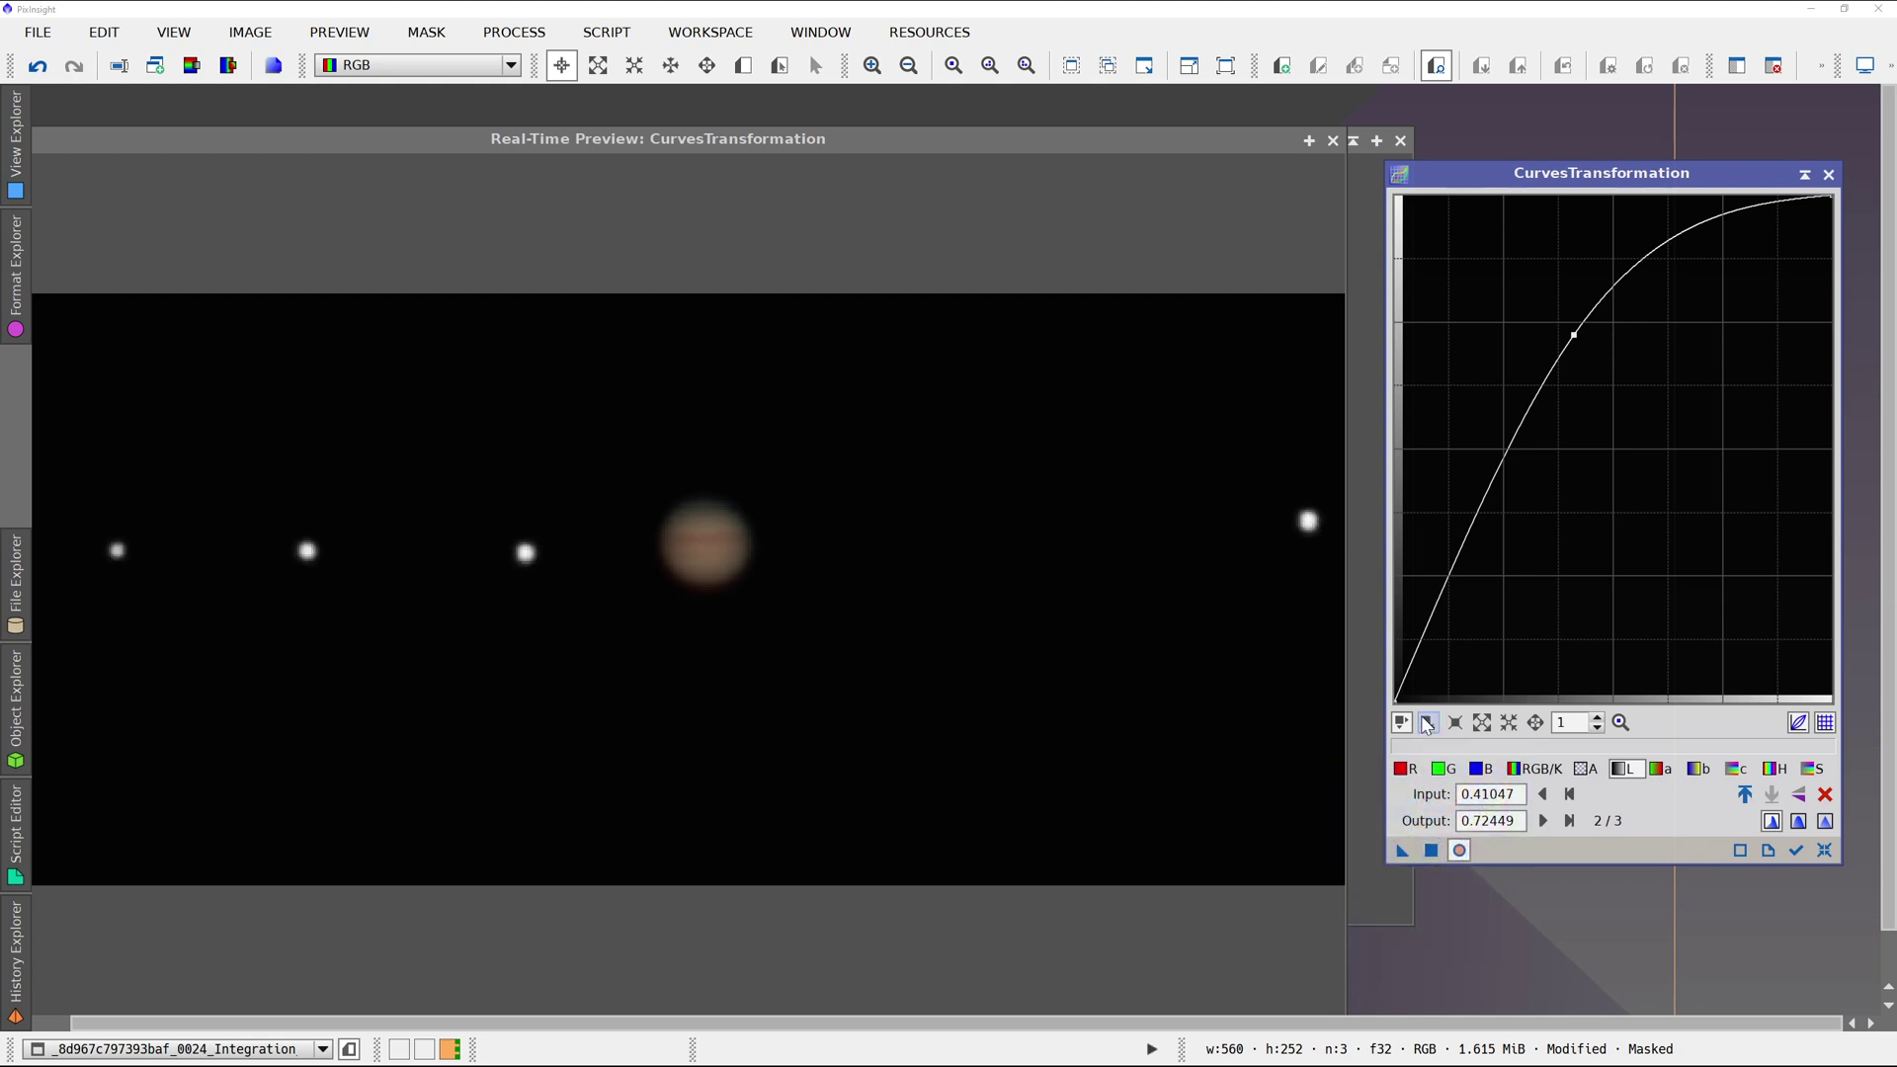
click(1332, 141)
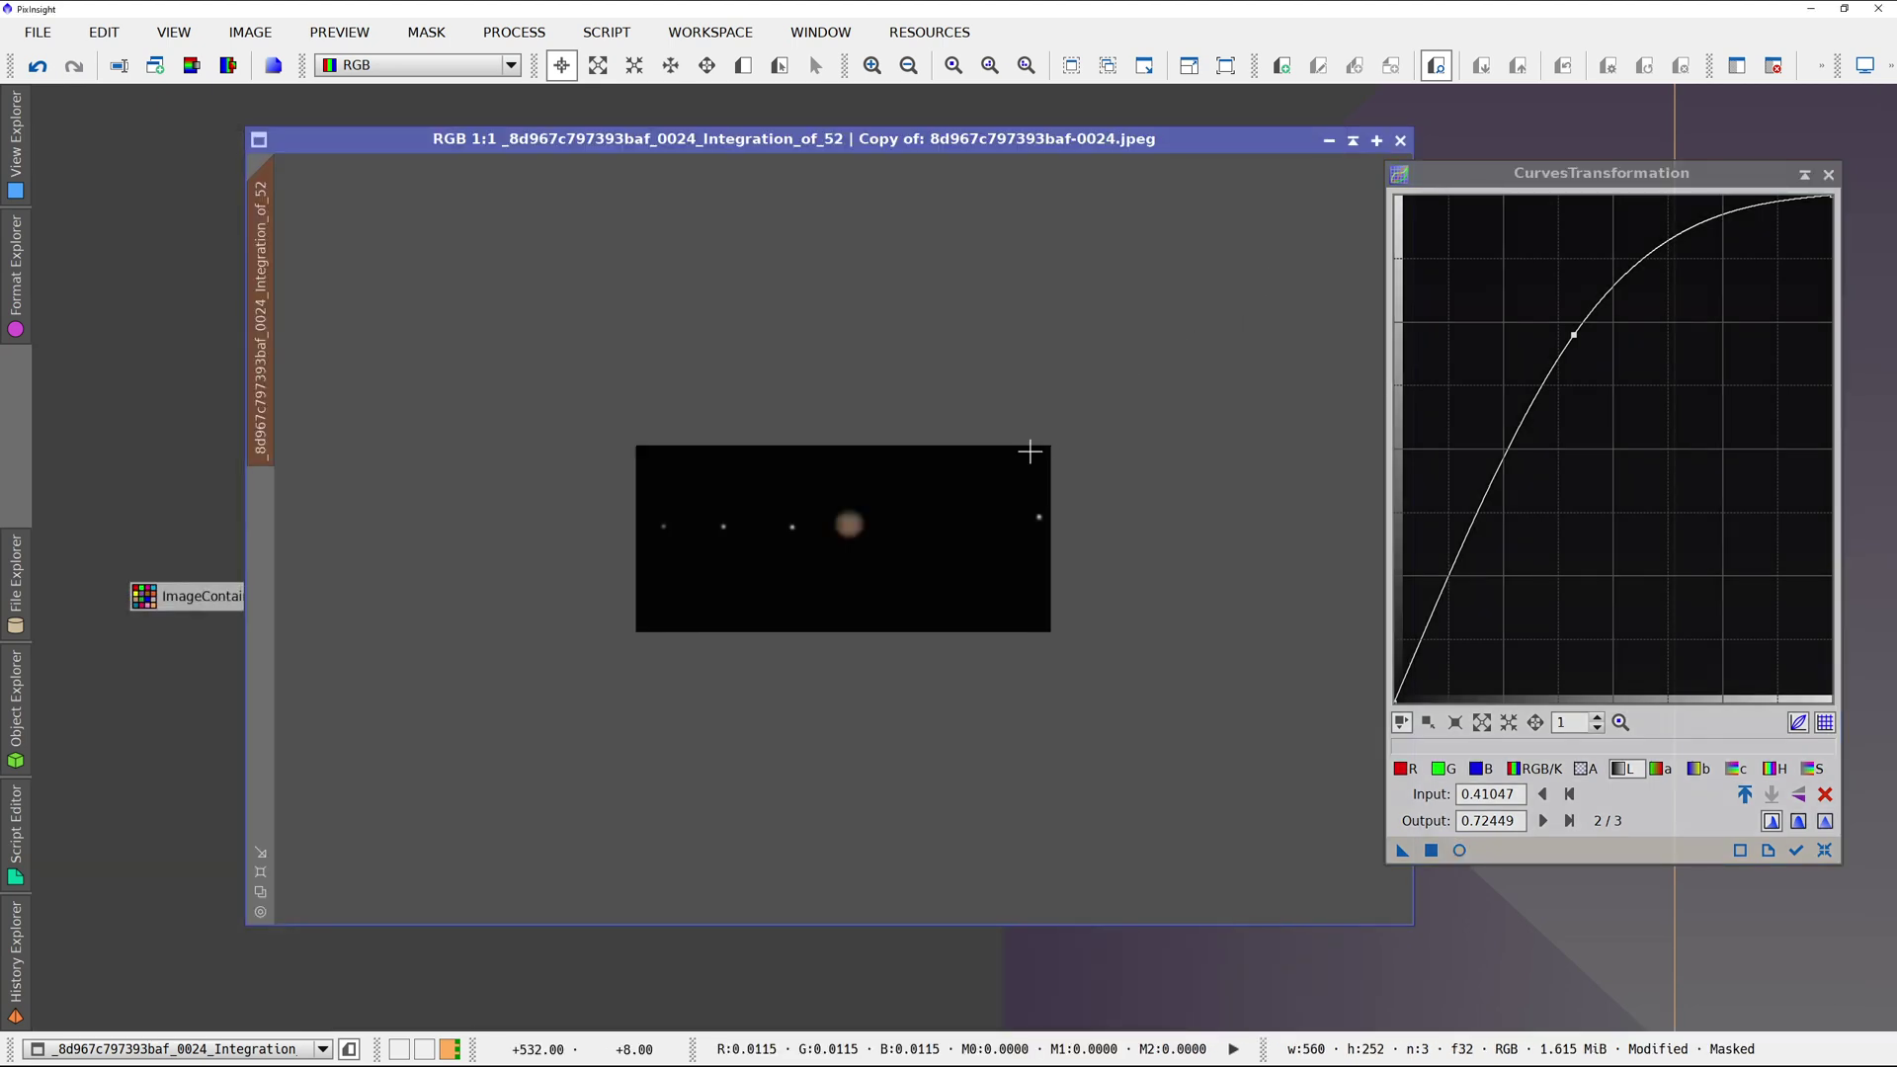
Swap the image's mask from moonmask to the Jupiter-disc clone and hide the overlay.
click(1828, 176)
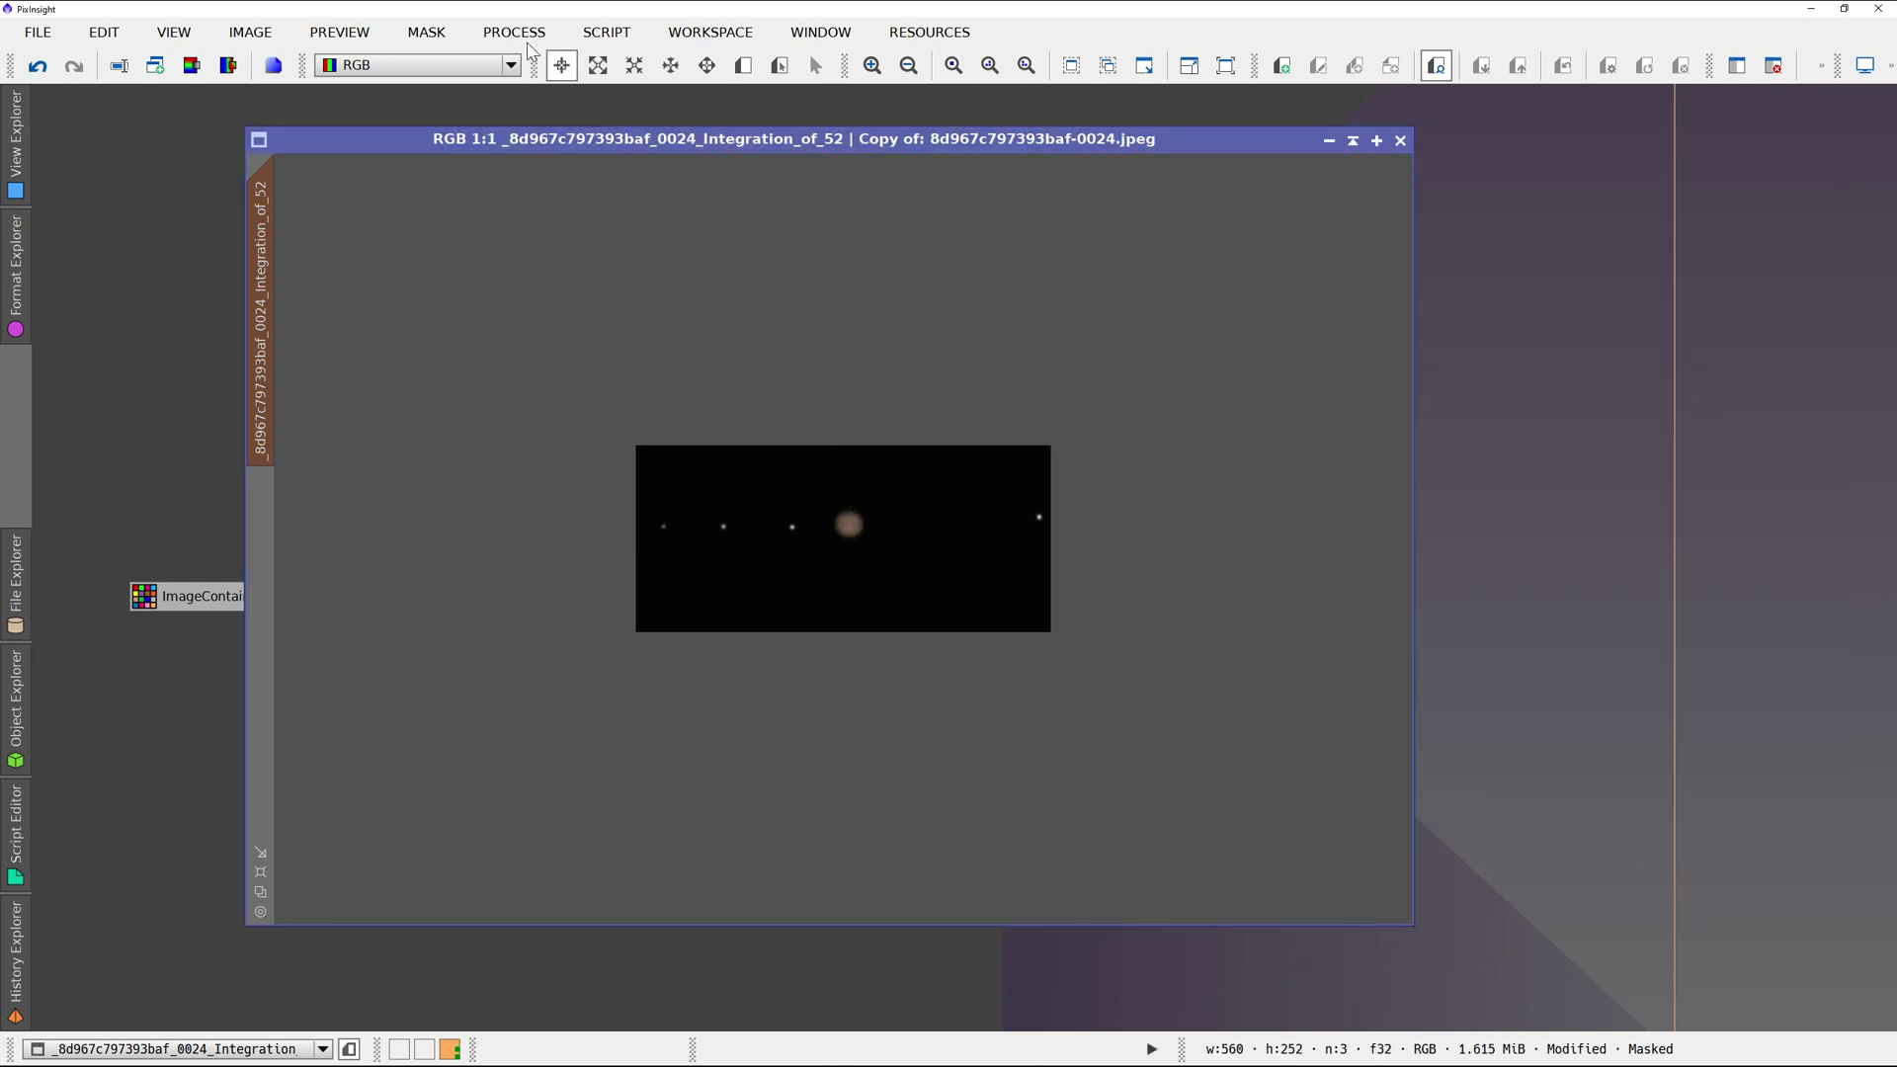
click(516, 32)
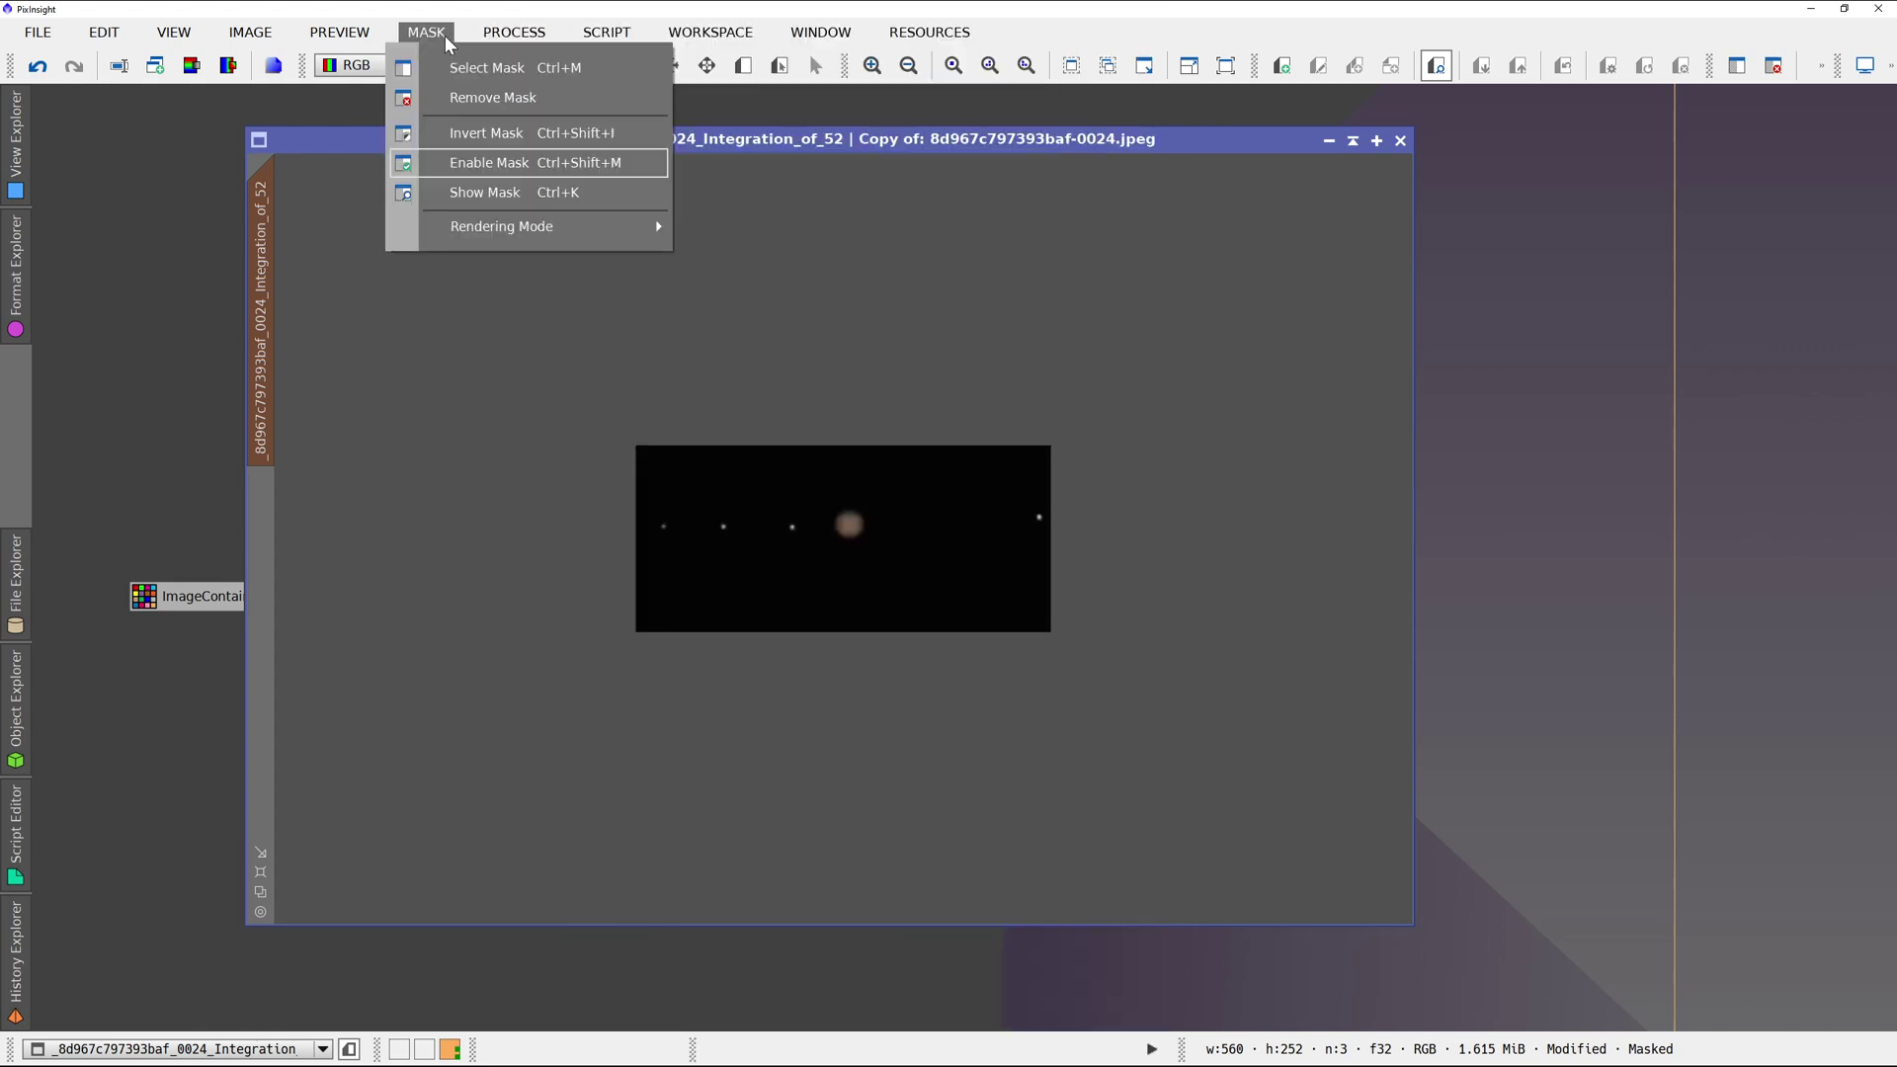
click(445, 35)
click(443, 36)
click(488, 67)
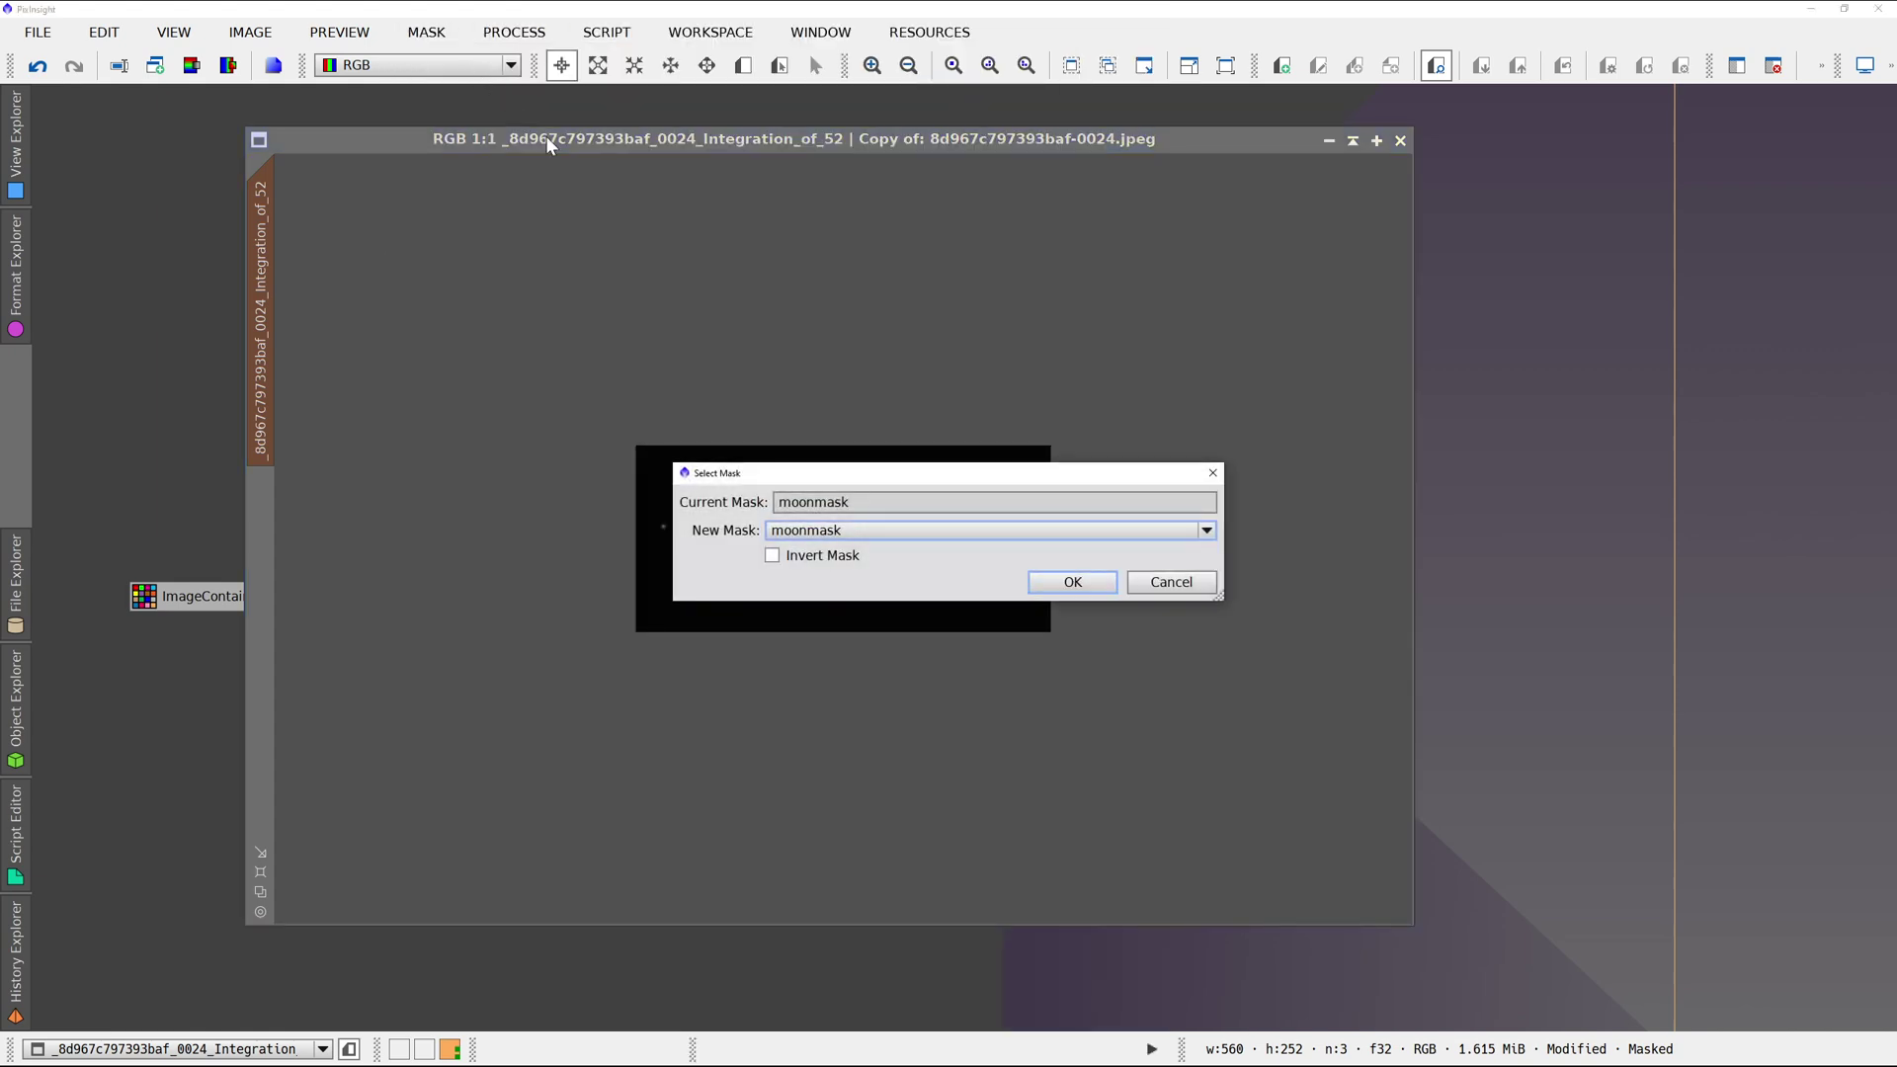
click(810, 535)
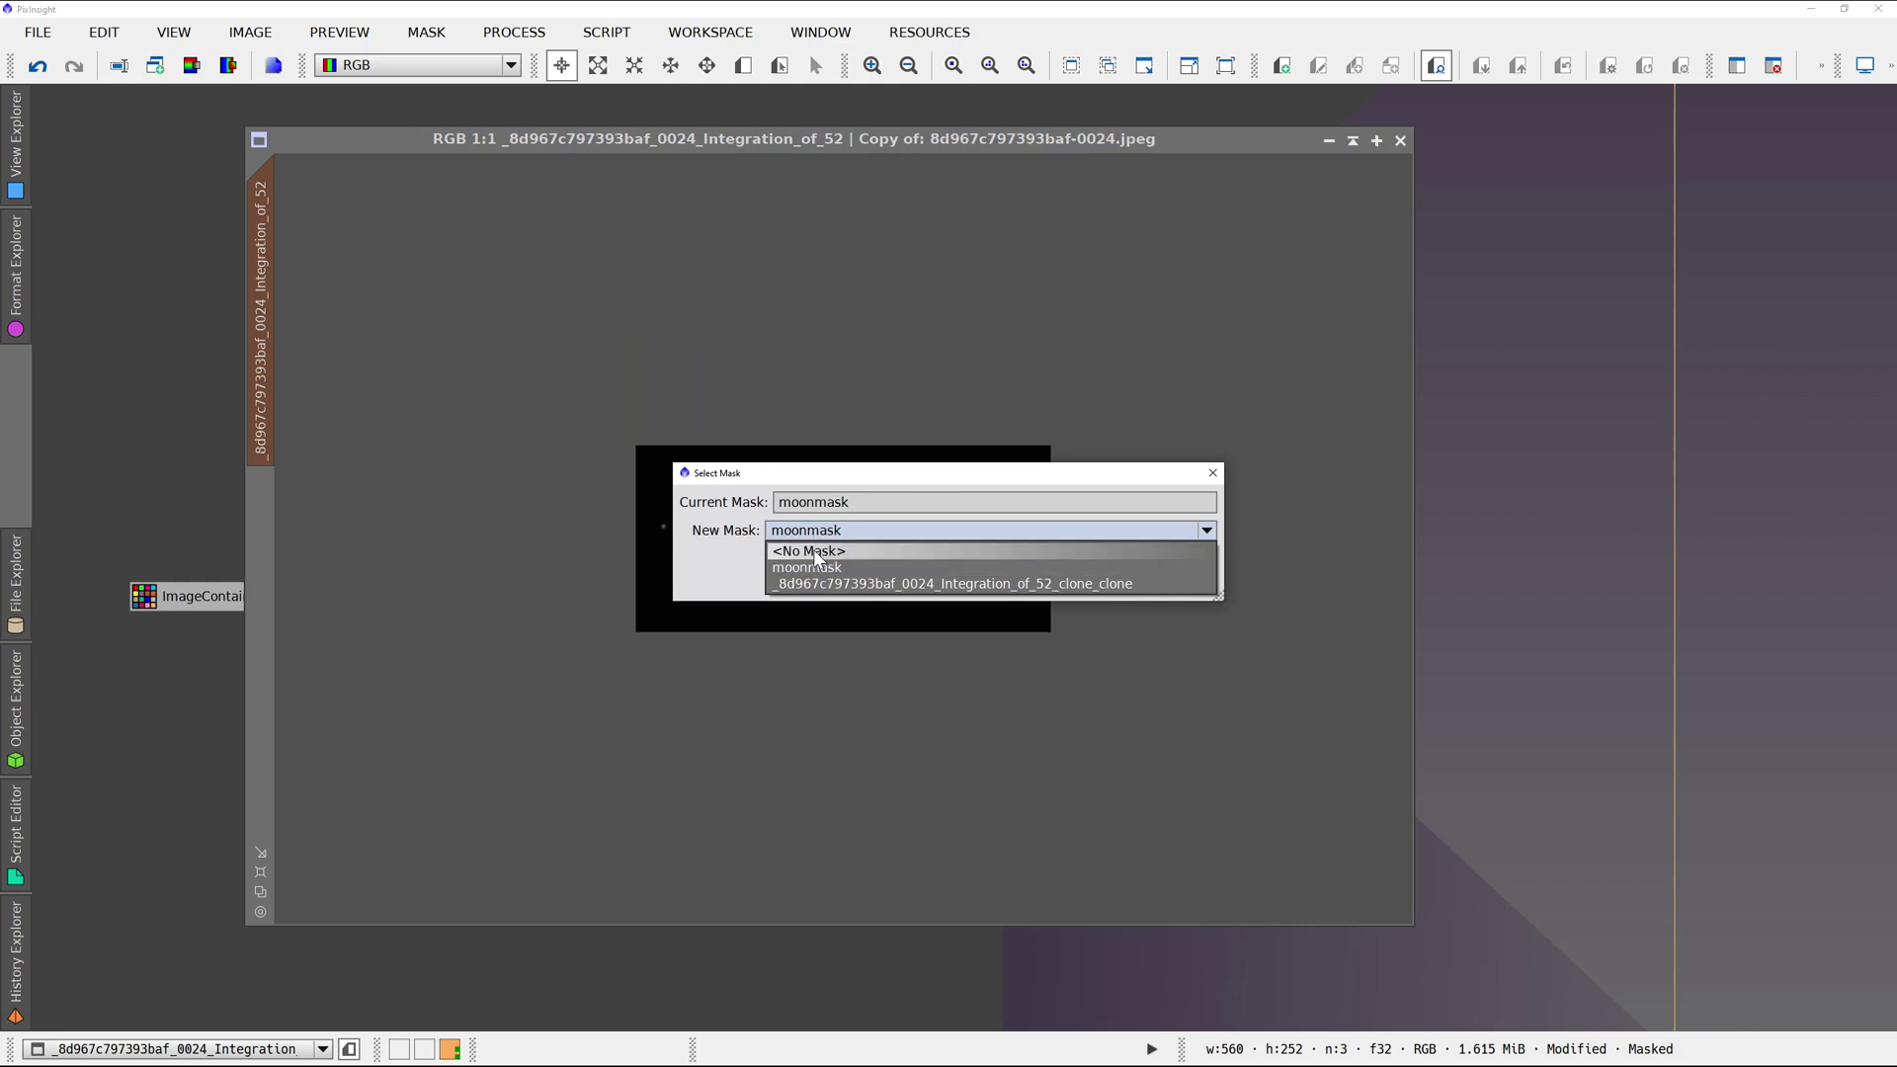
click(830, 586)
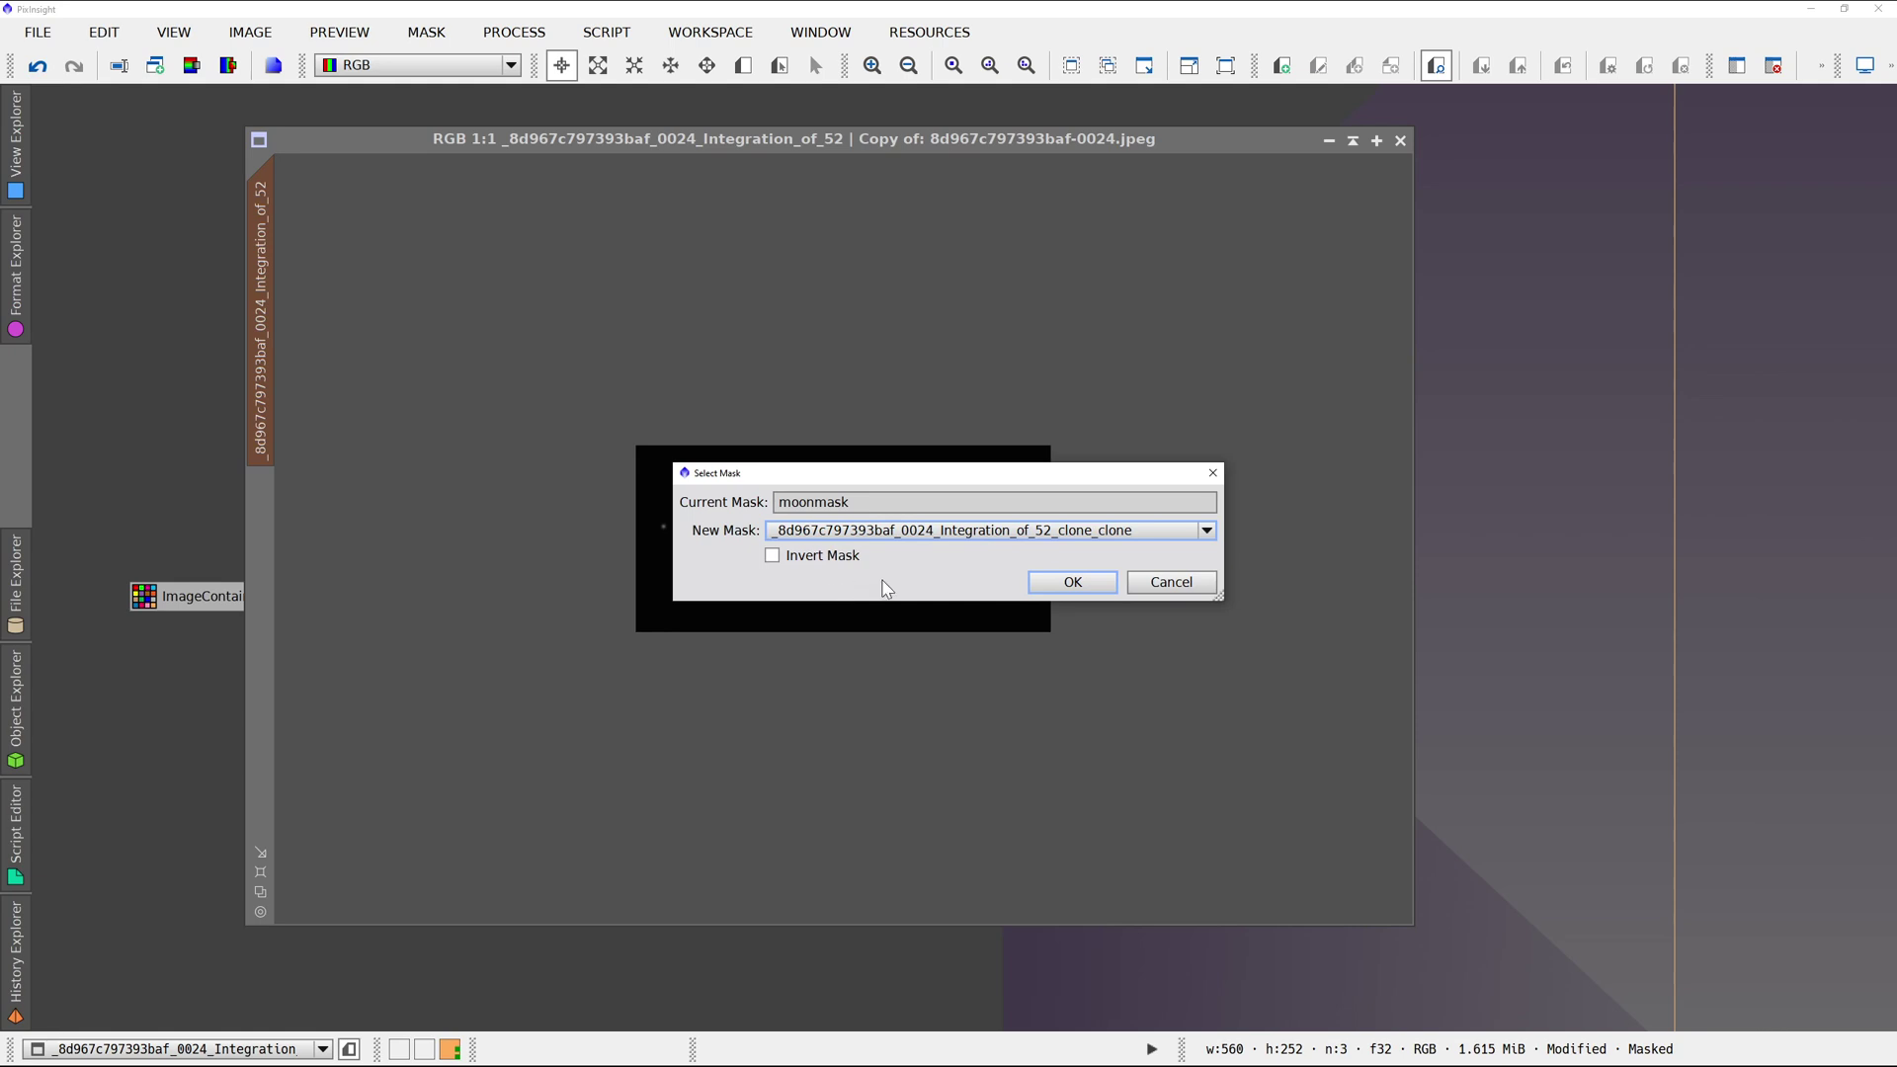
click(1072, 582)
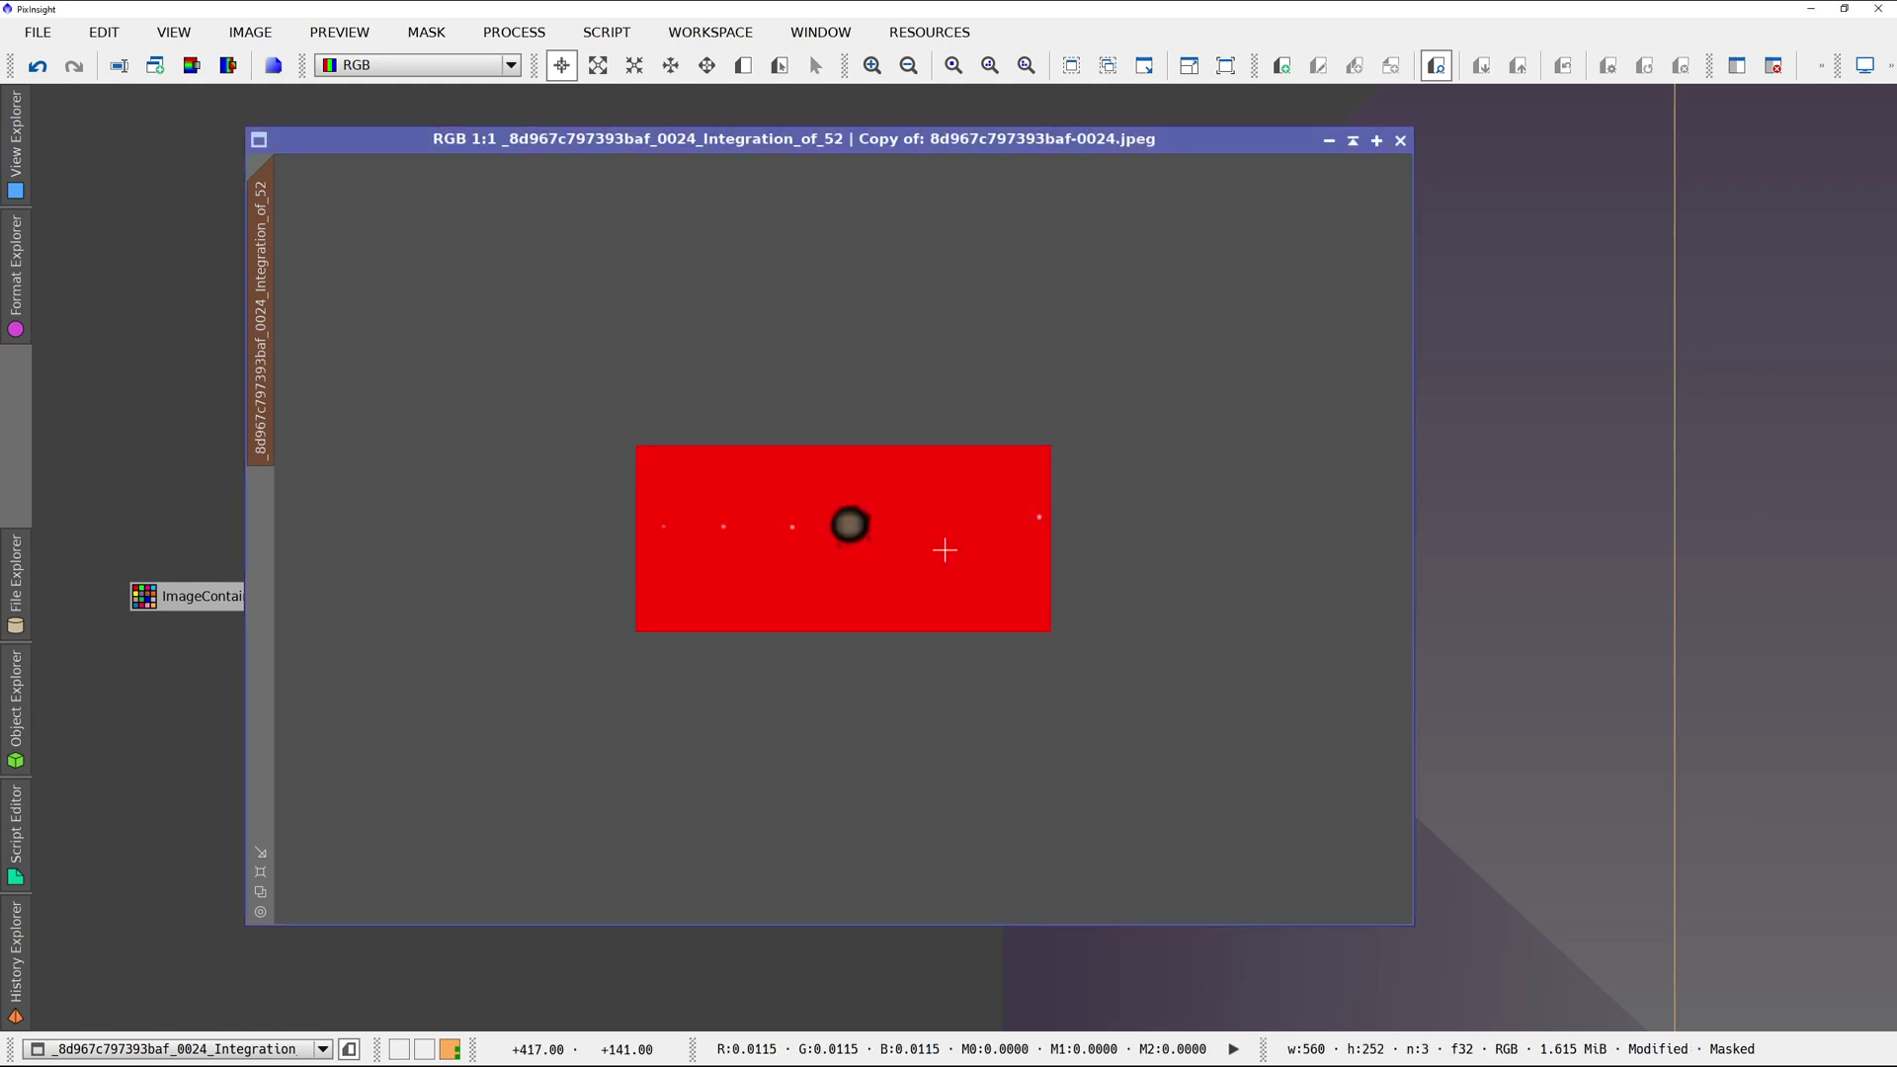
key(ctrl+k)
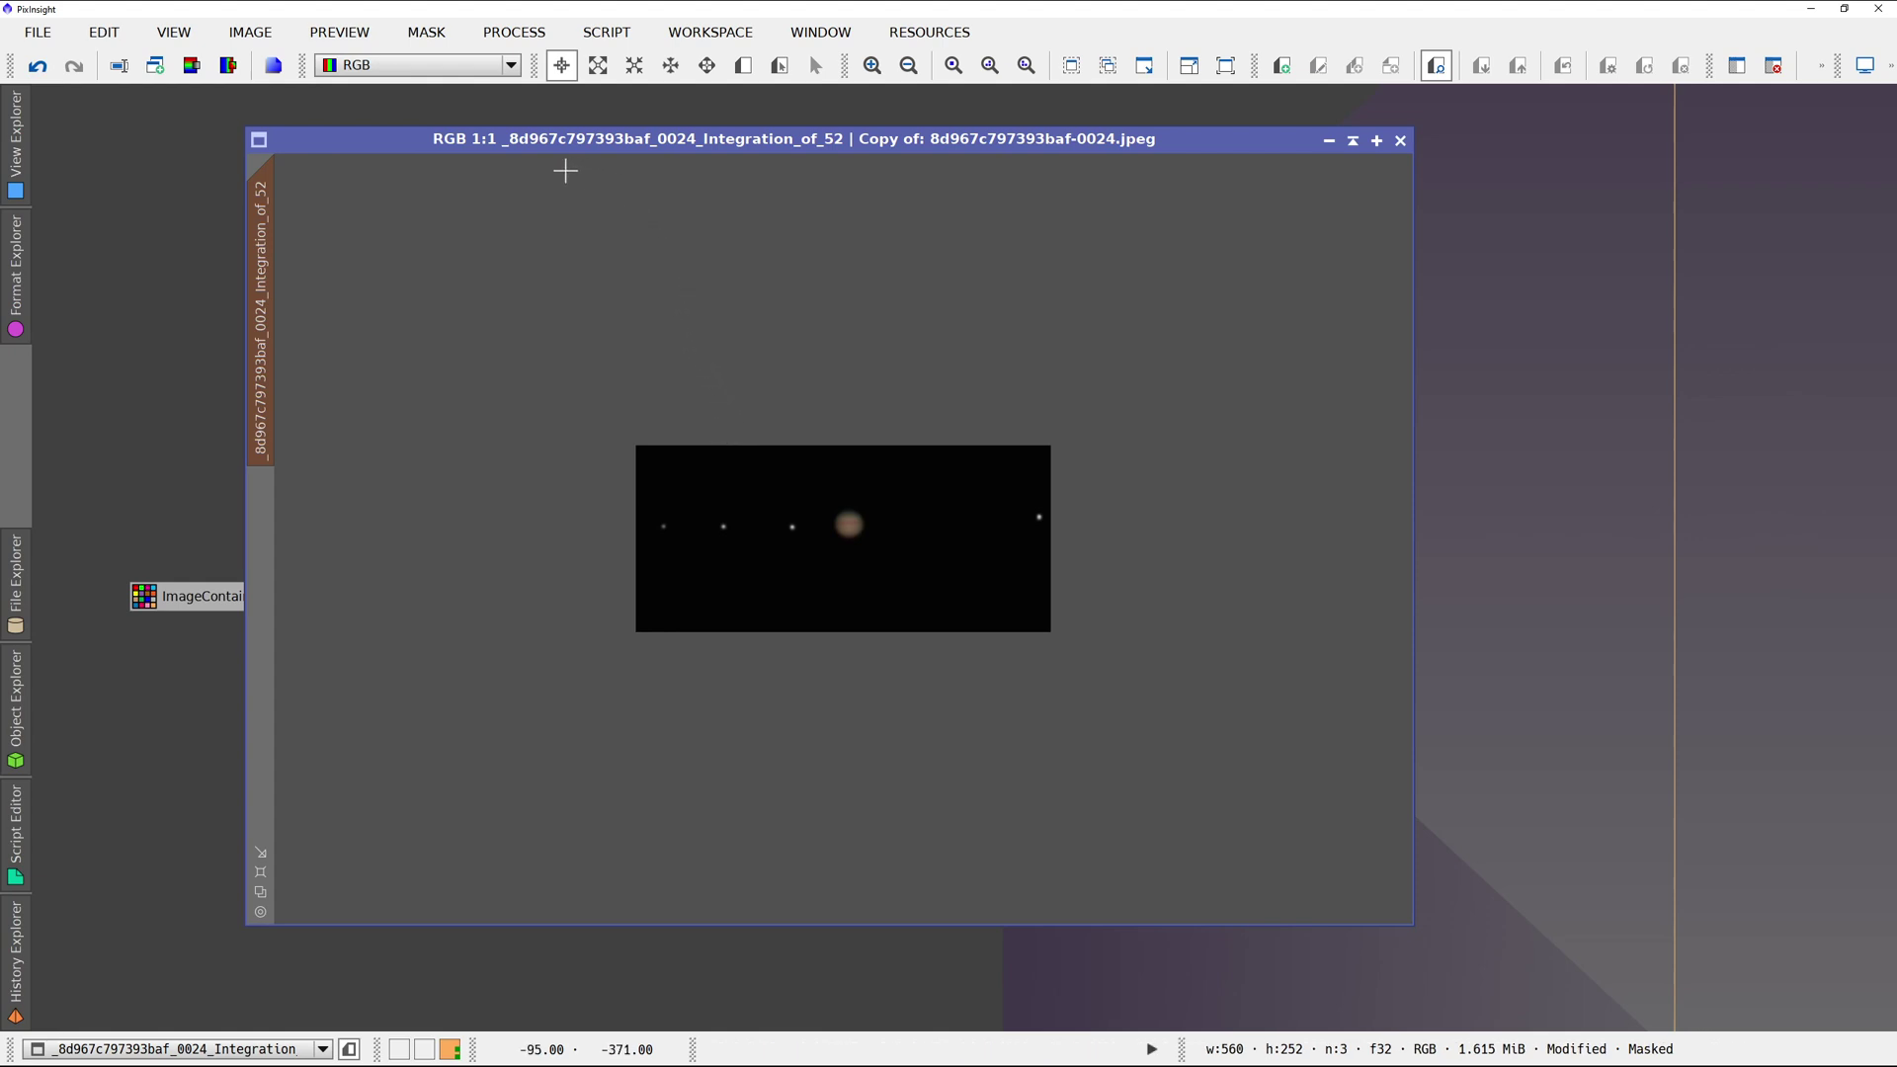
Open UnsharpMask and LocalHistogramEqualization and stack them in a column at right.
click(514, 32)
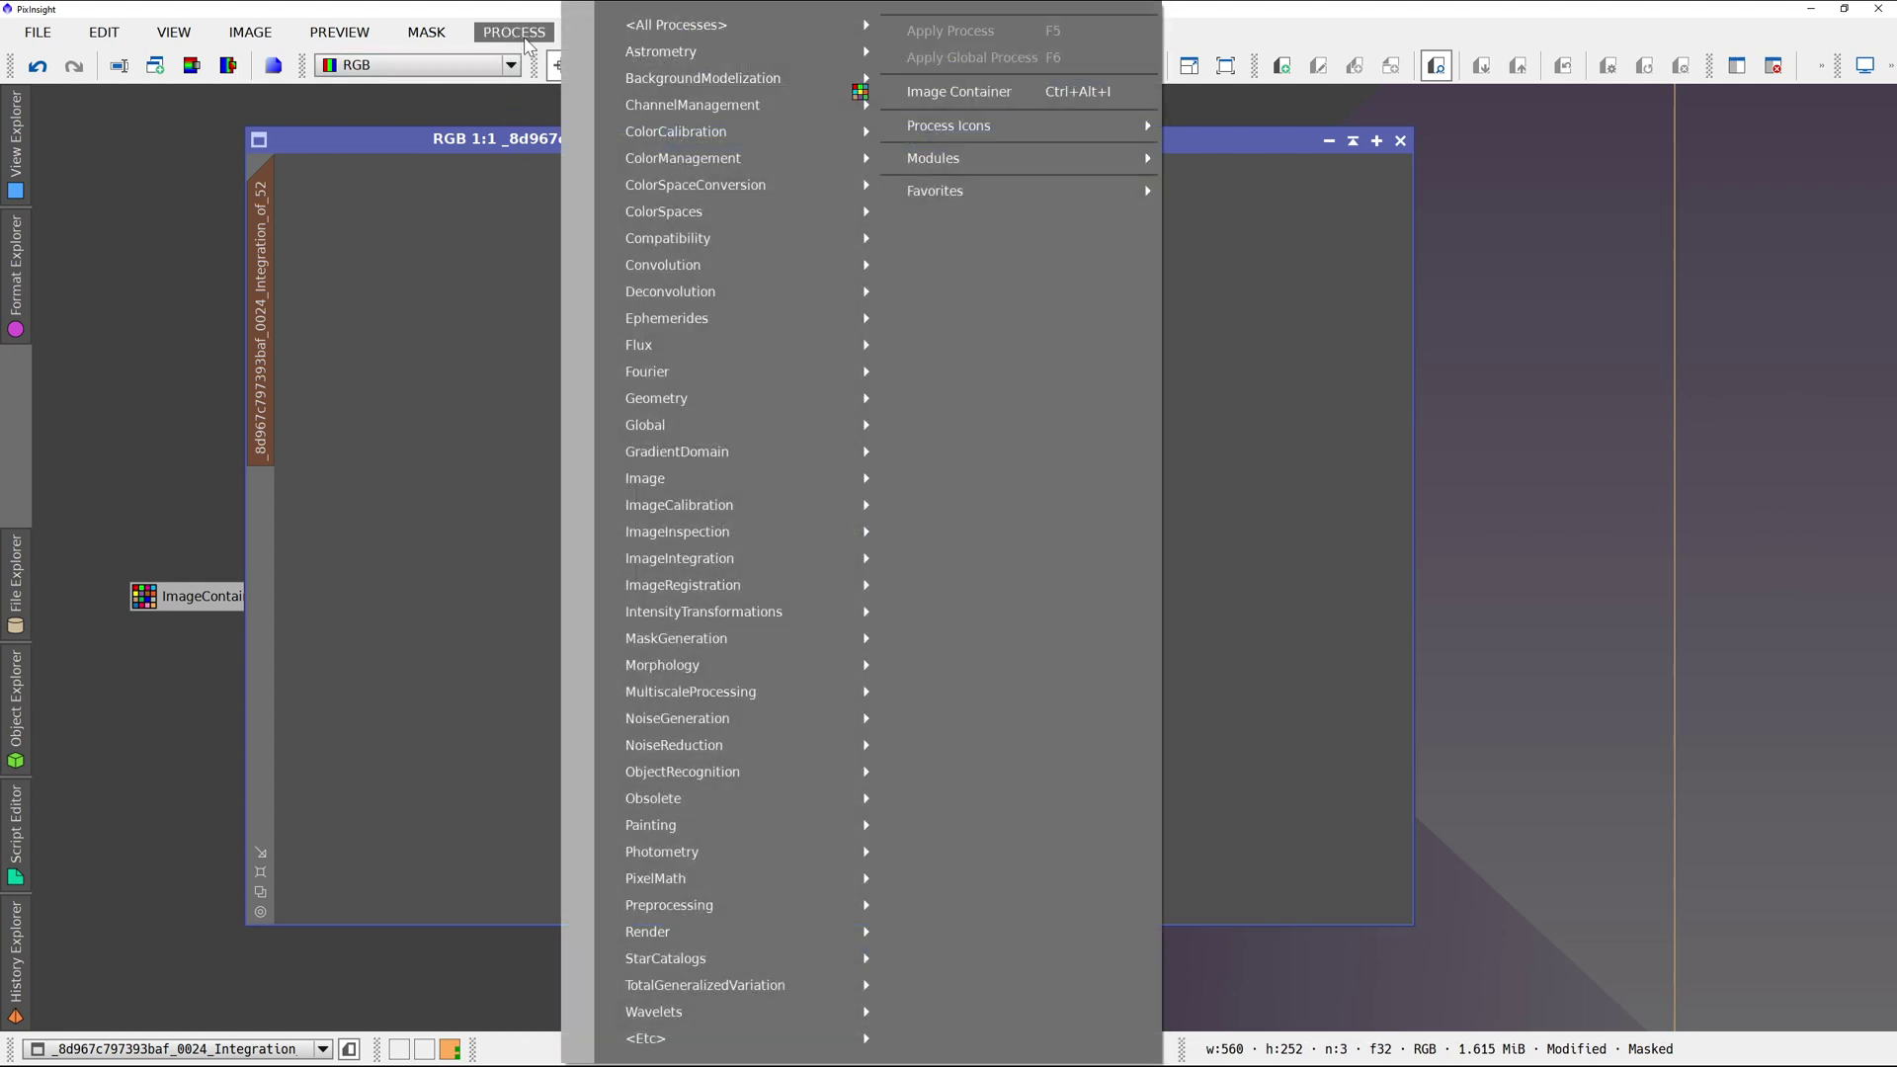
mouse_move(670, 34)
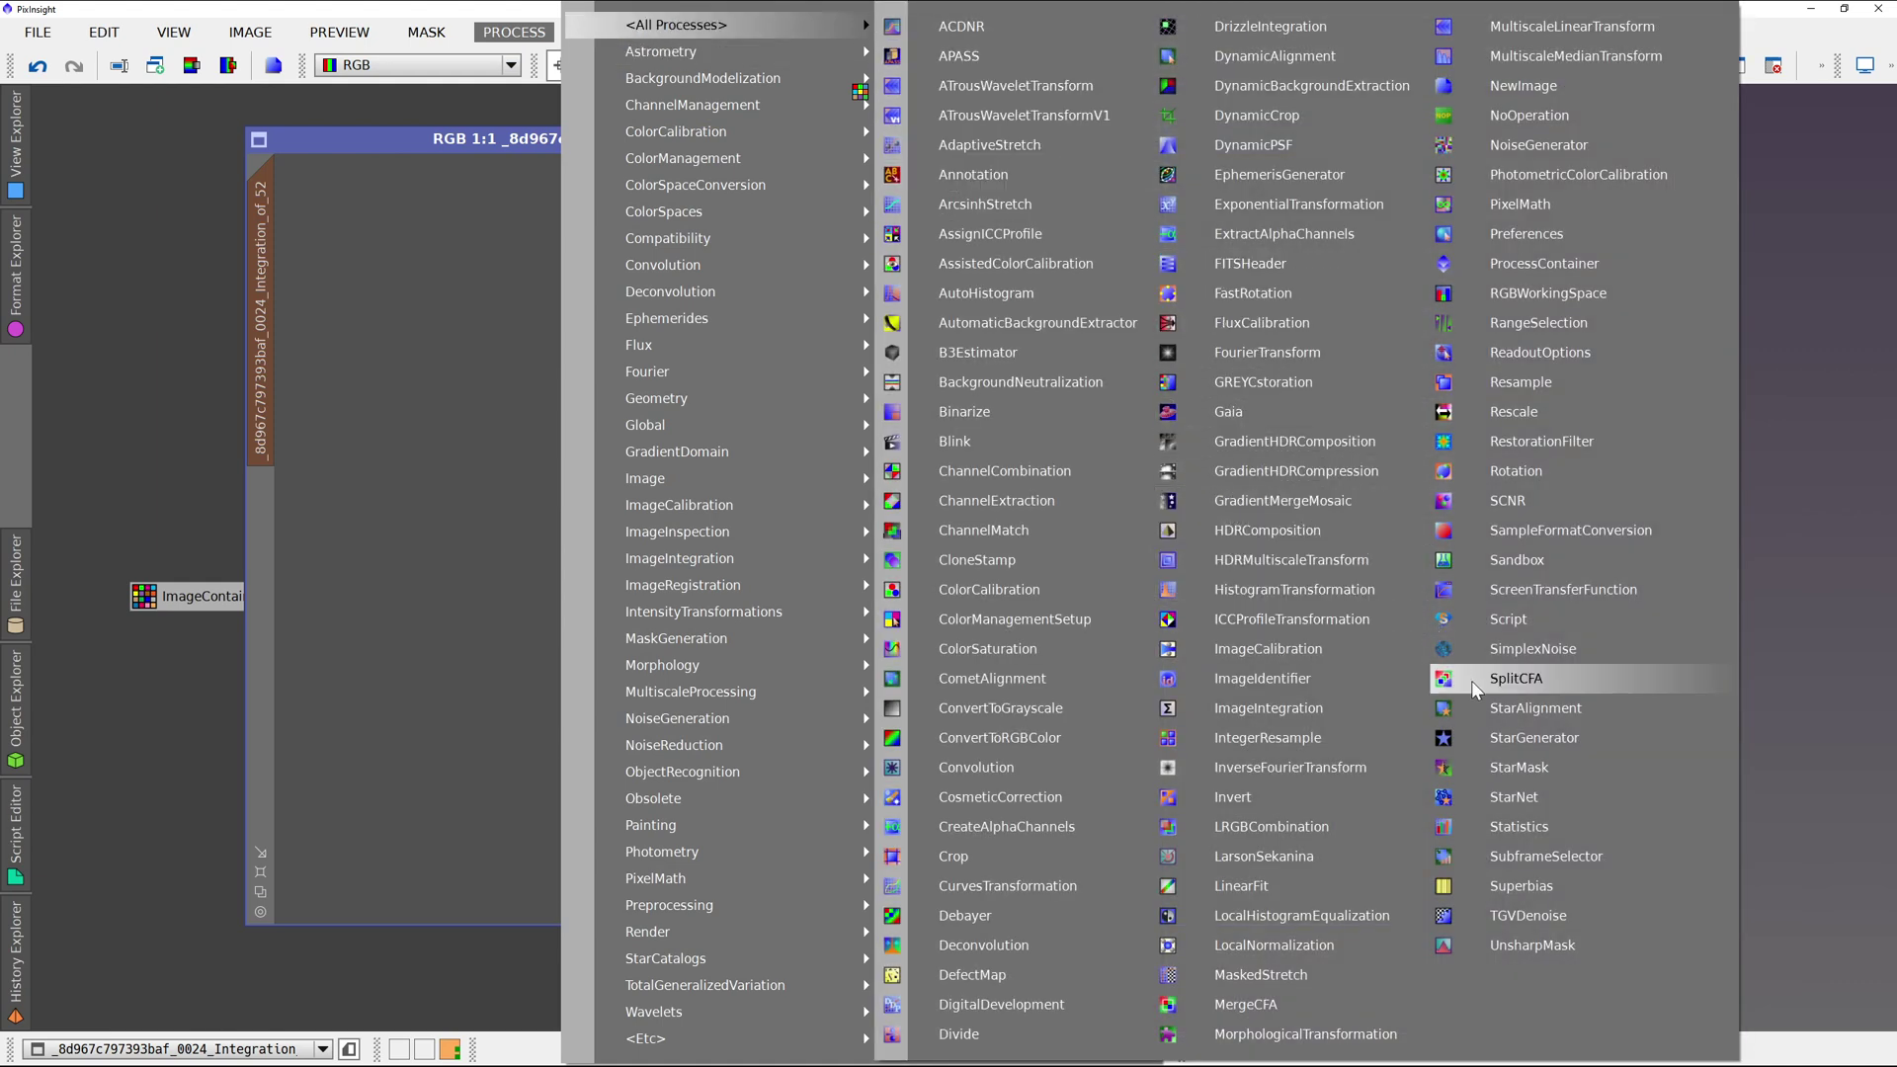
click(1549, 946)
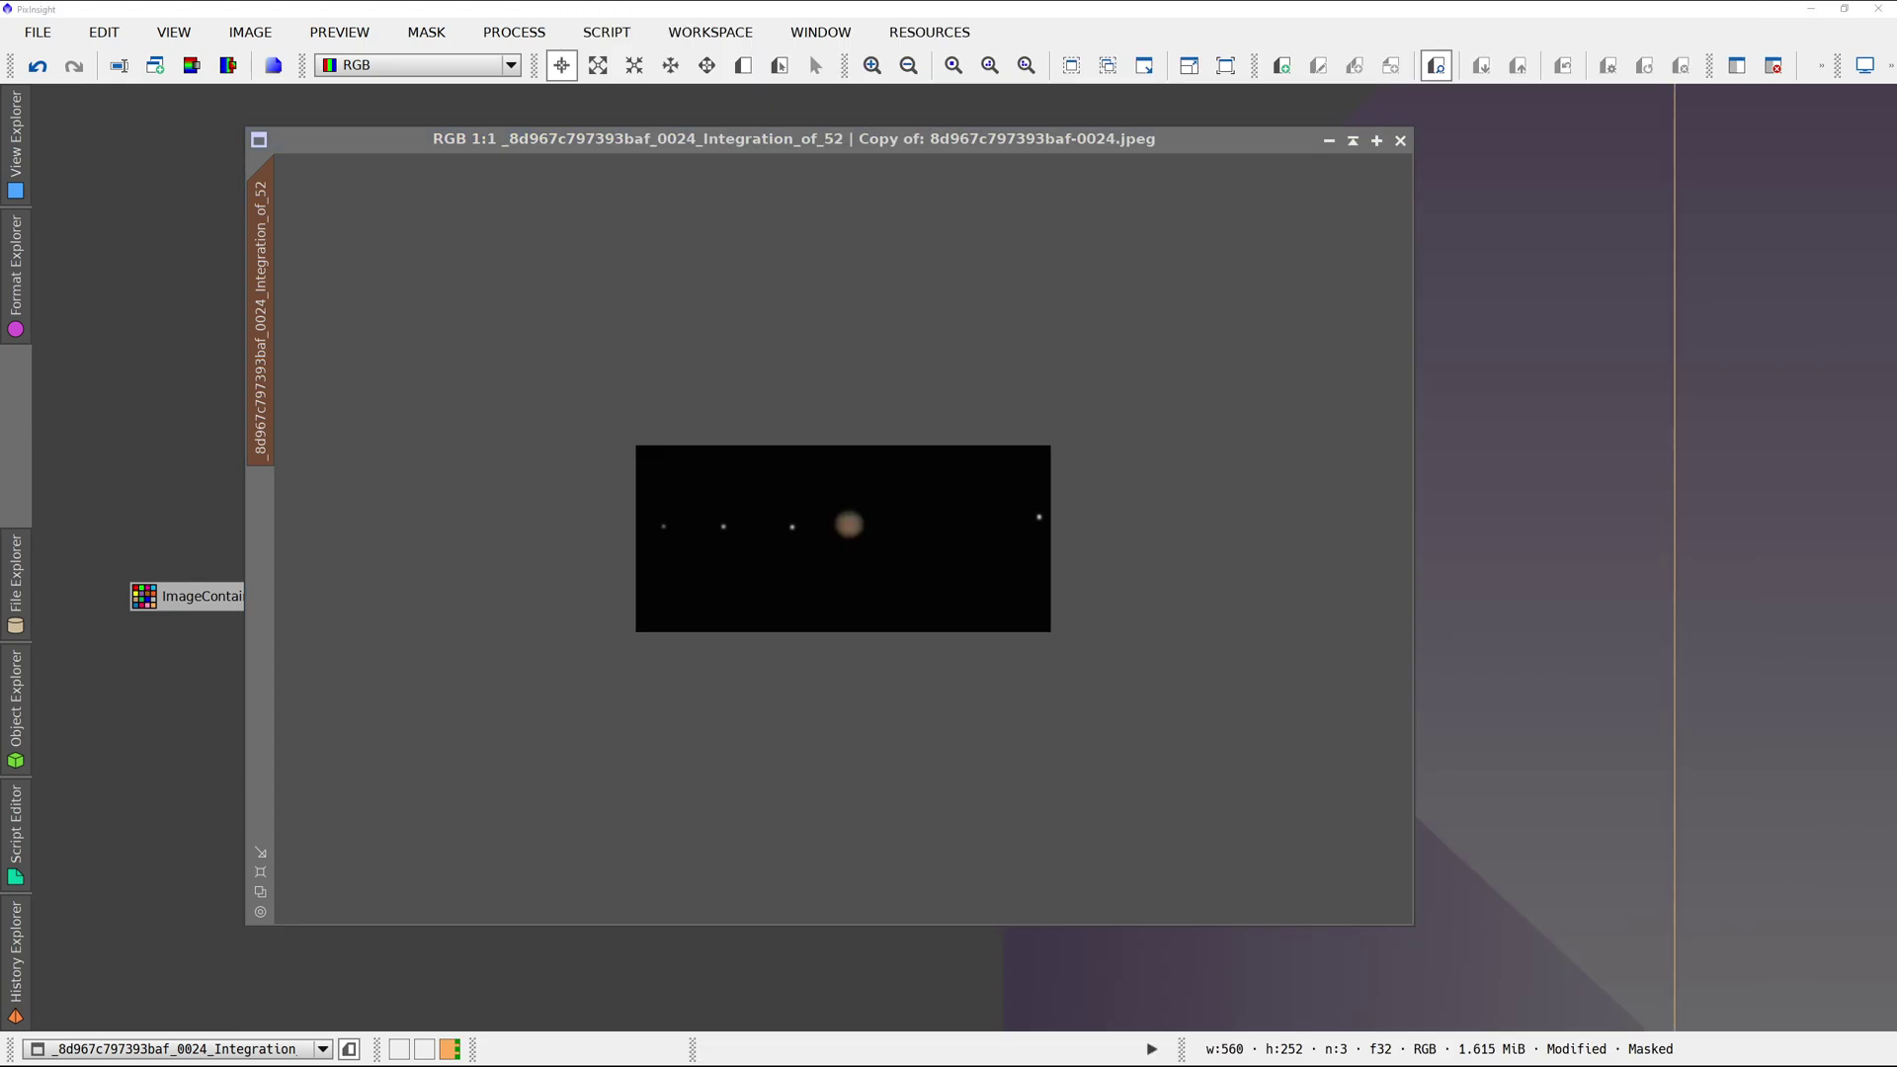
drag(1518, 154, 1569, 176)
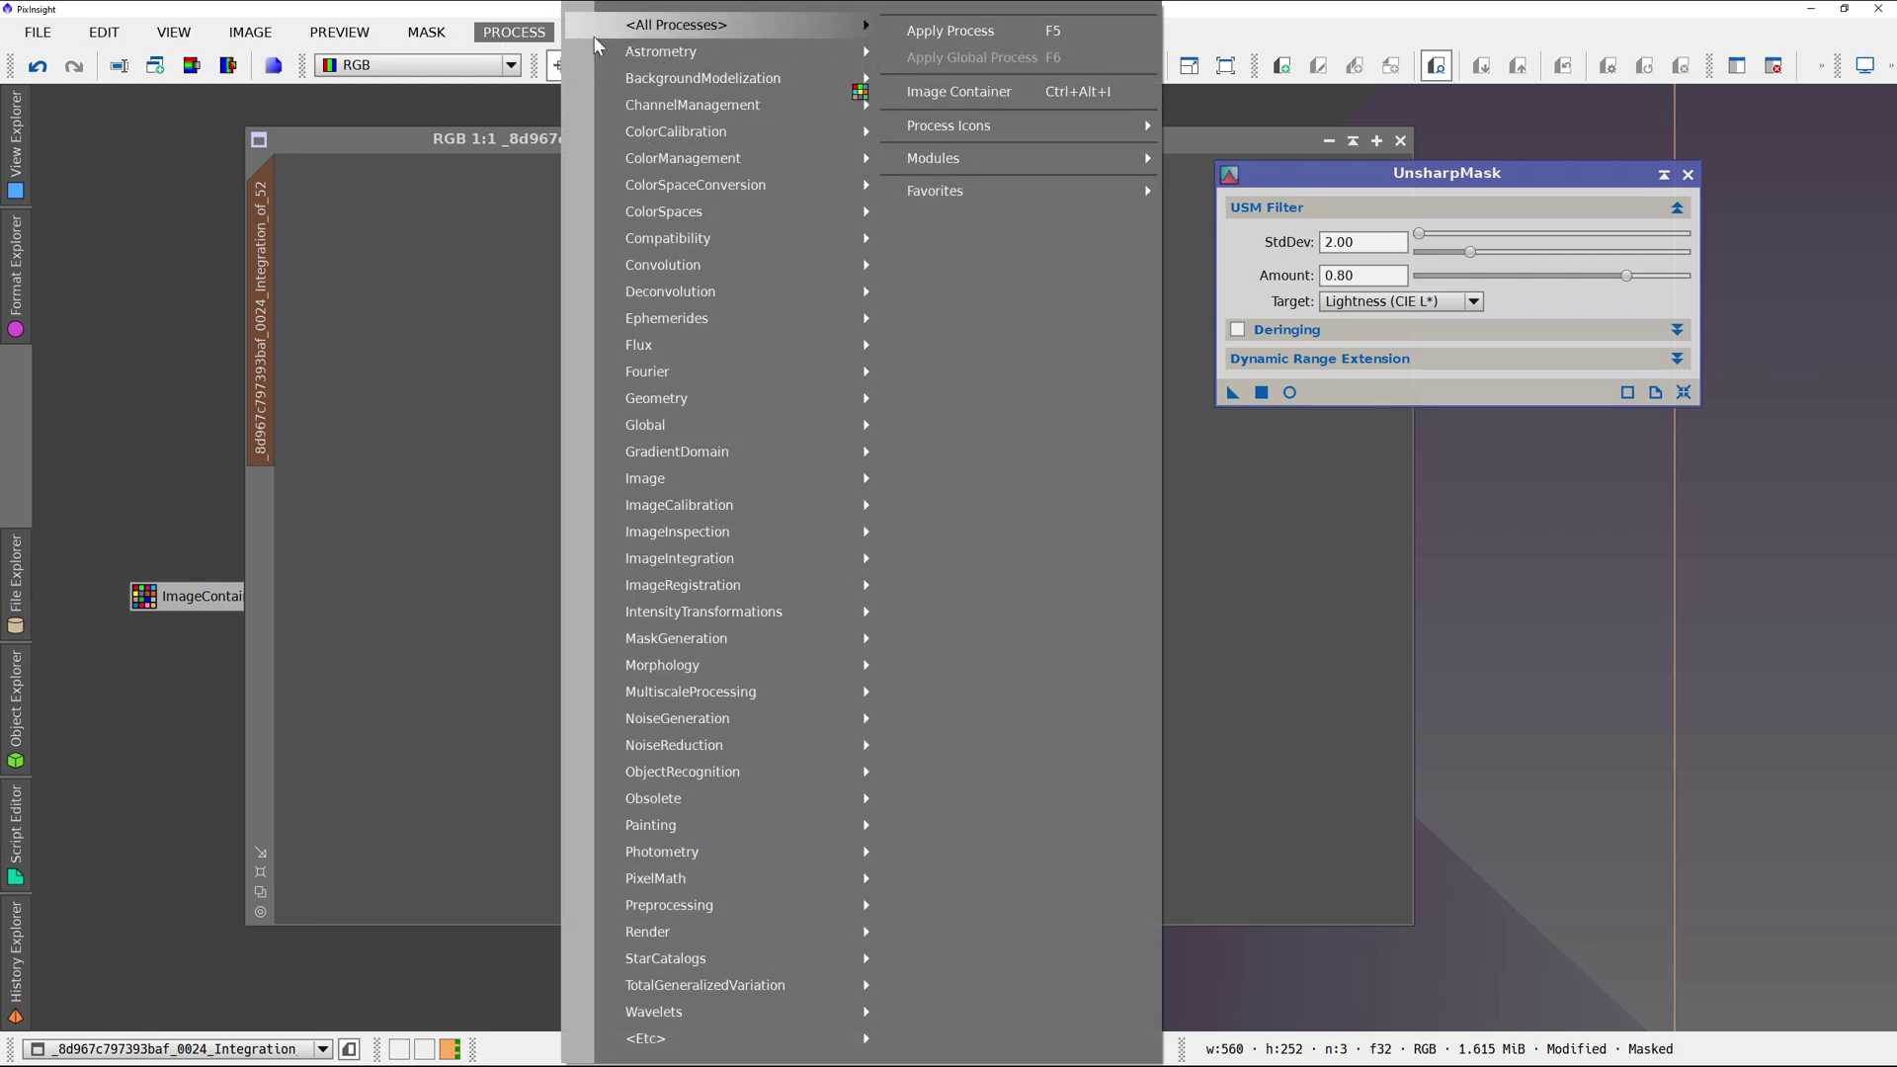
mouse_move(641, 34)
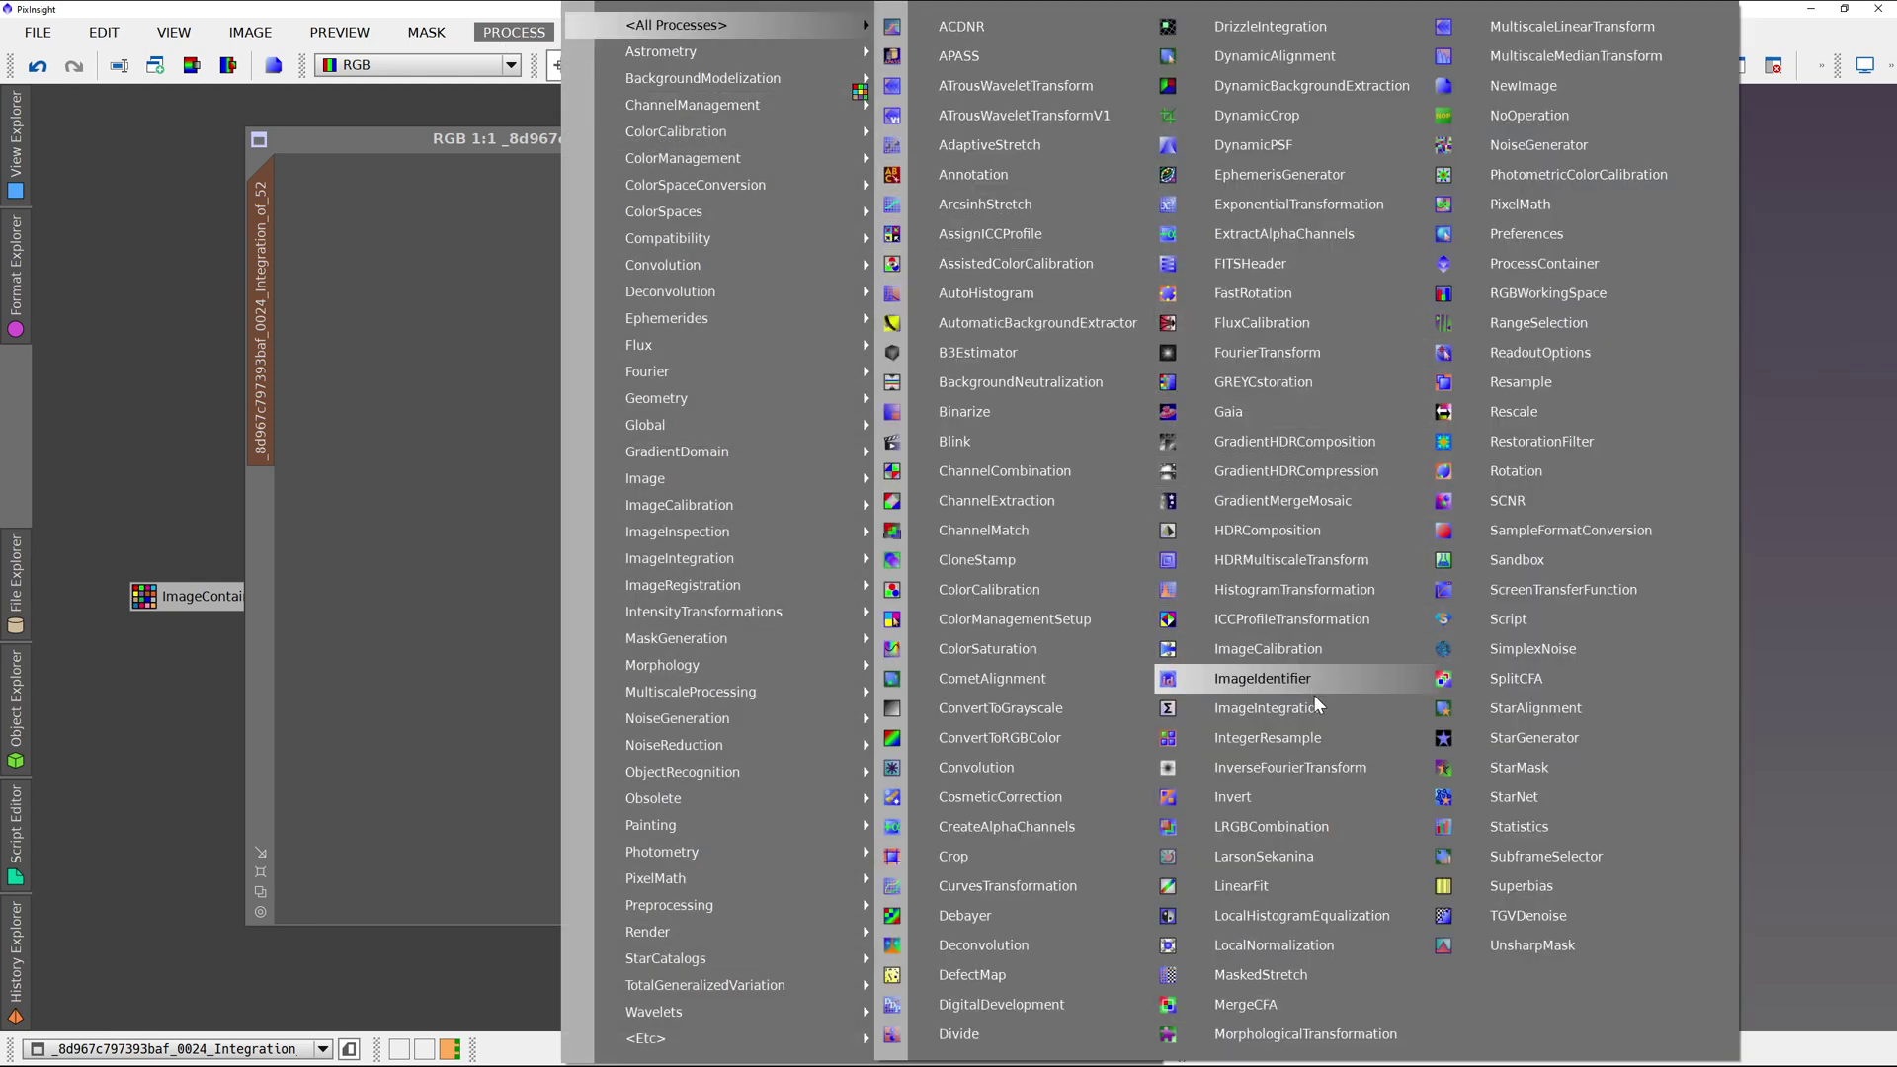
click(1332, 909)
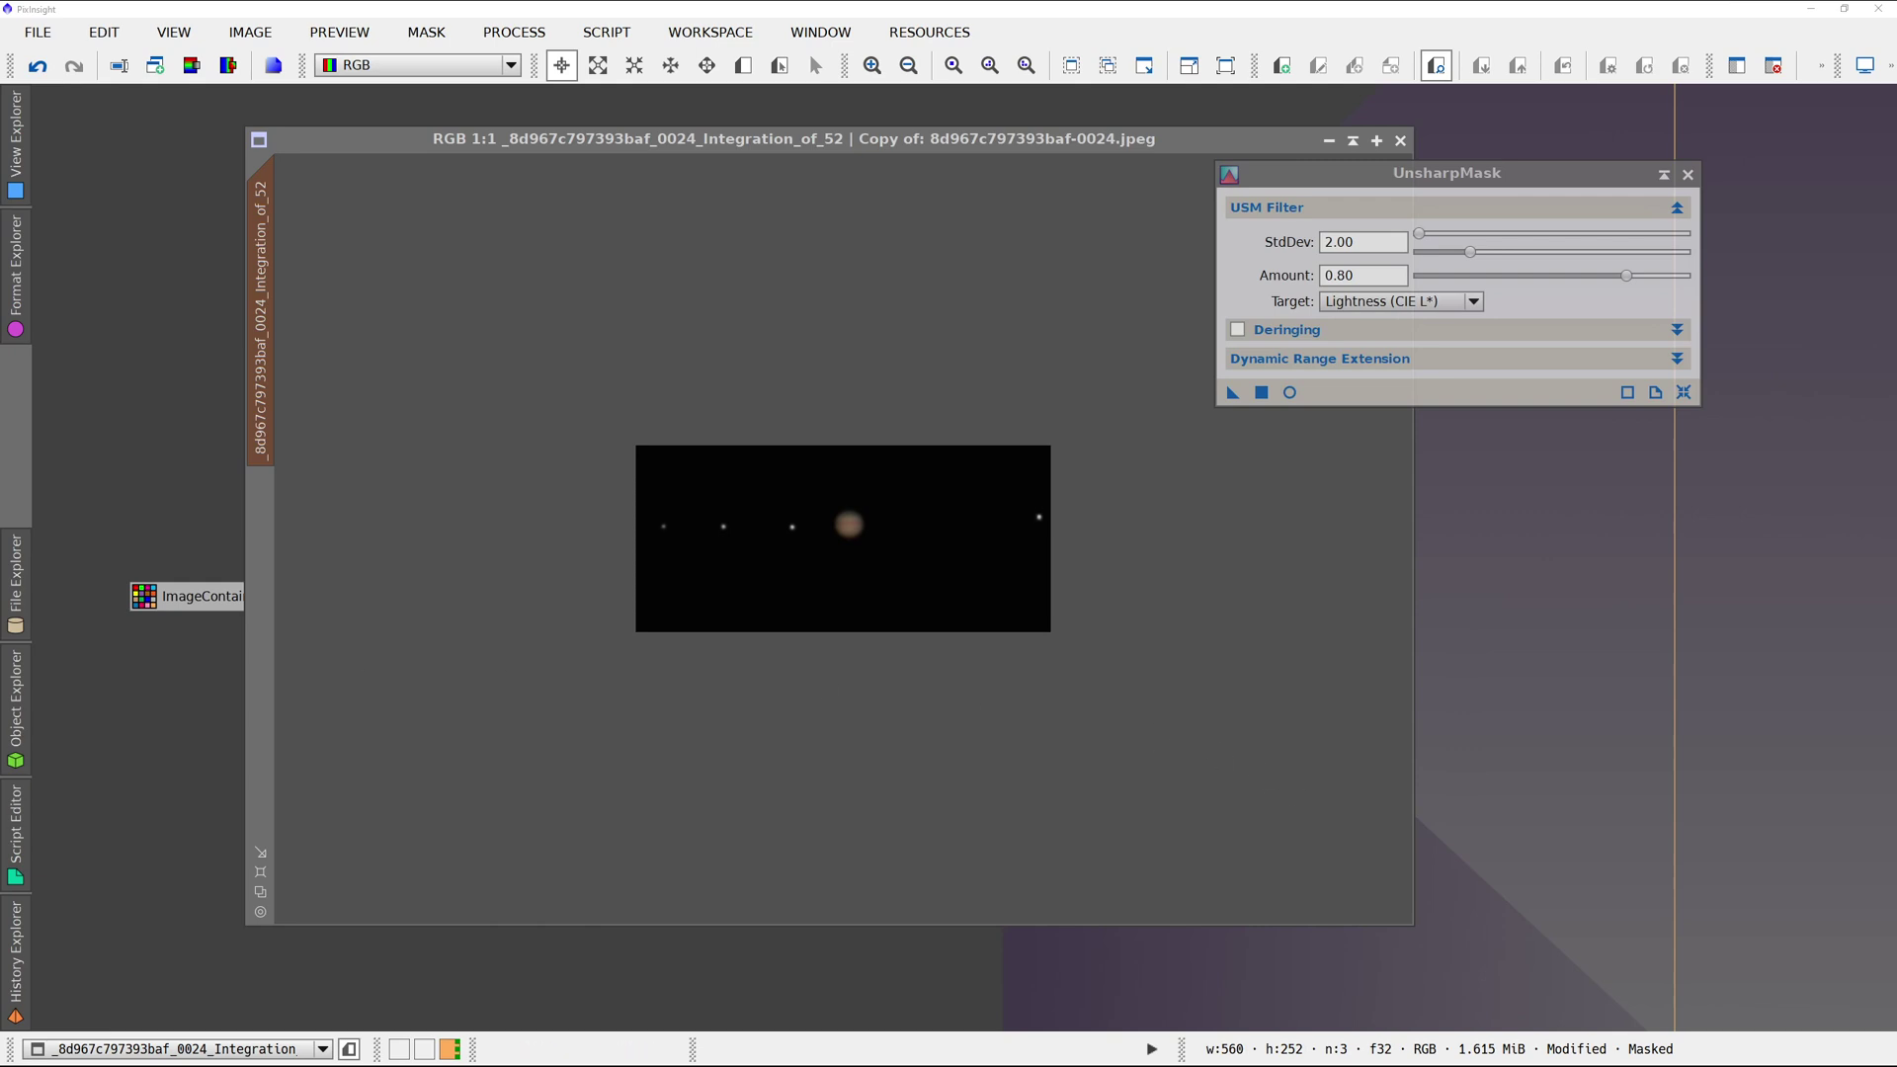
drag(72, 653, 1621, 449)
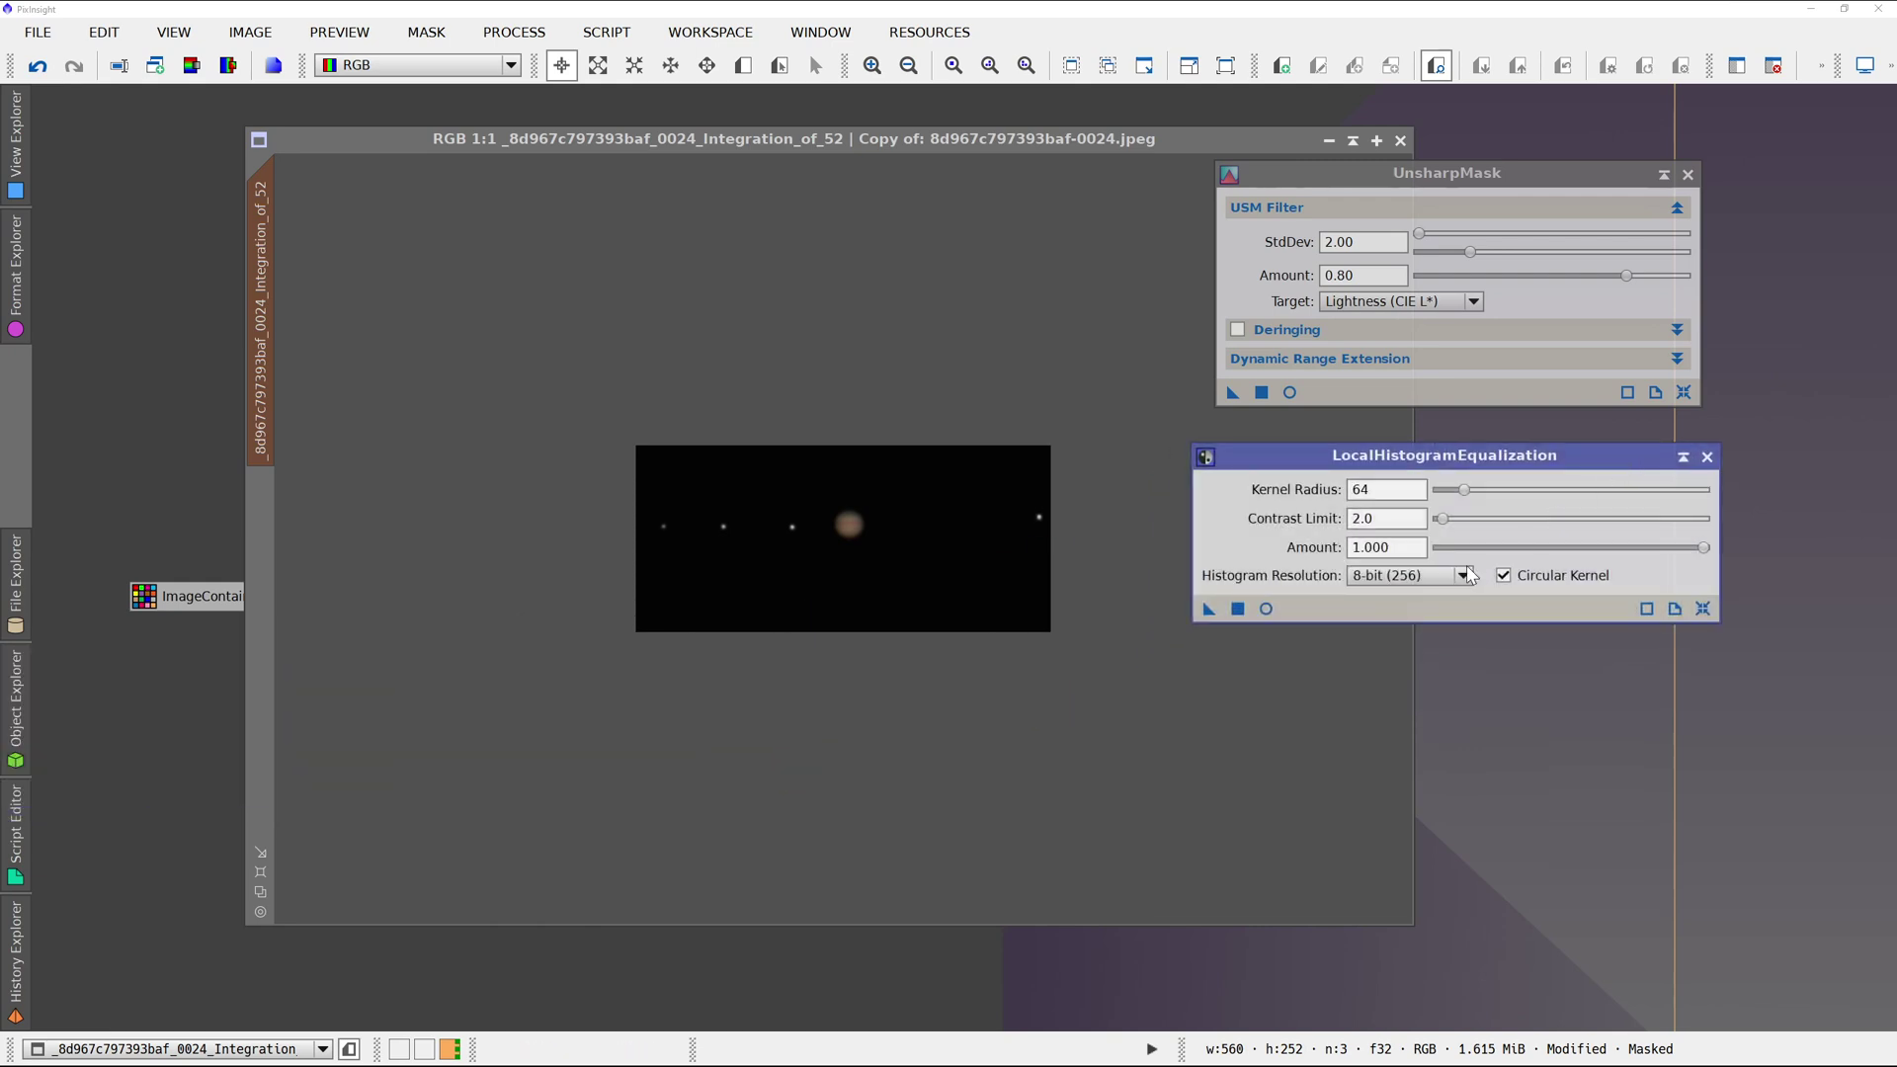
Add HDRMultiscaleTransform below them and make the Jupiter image active.
click(517, 35)
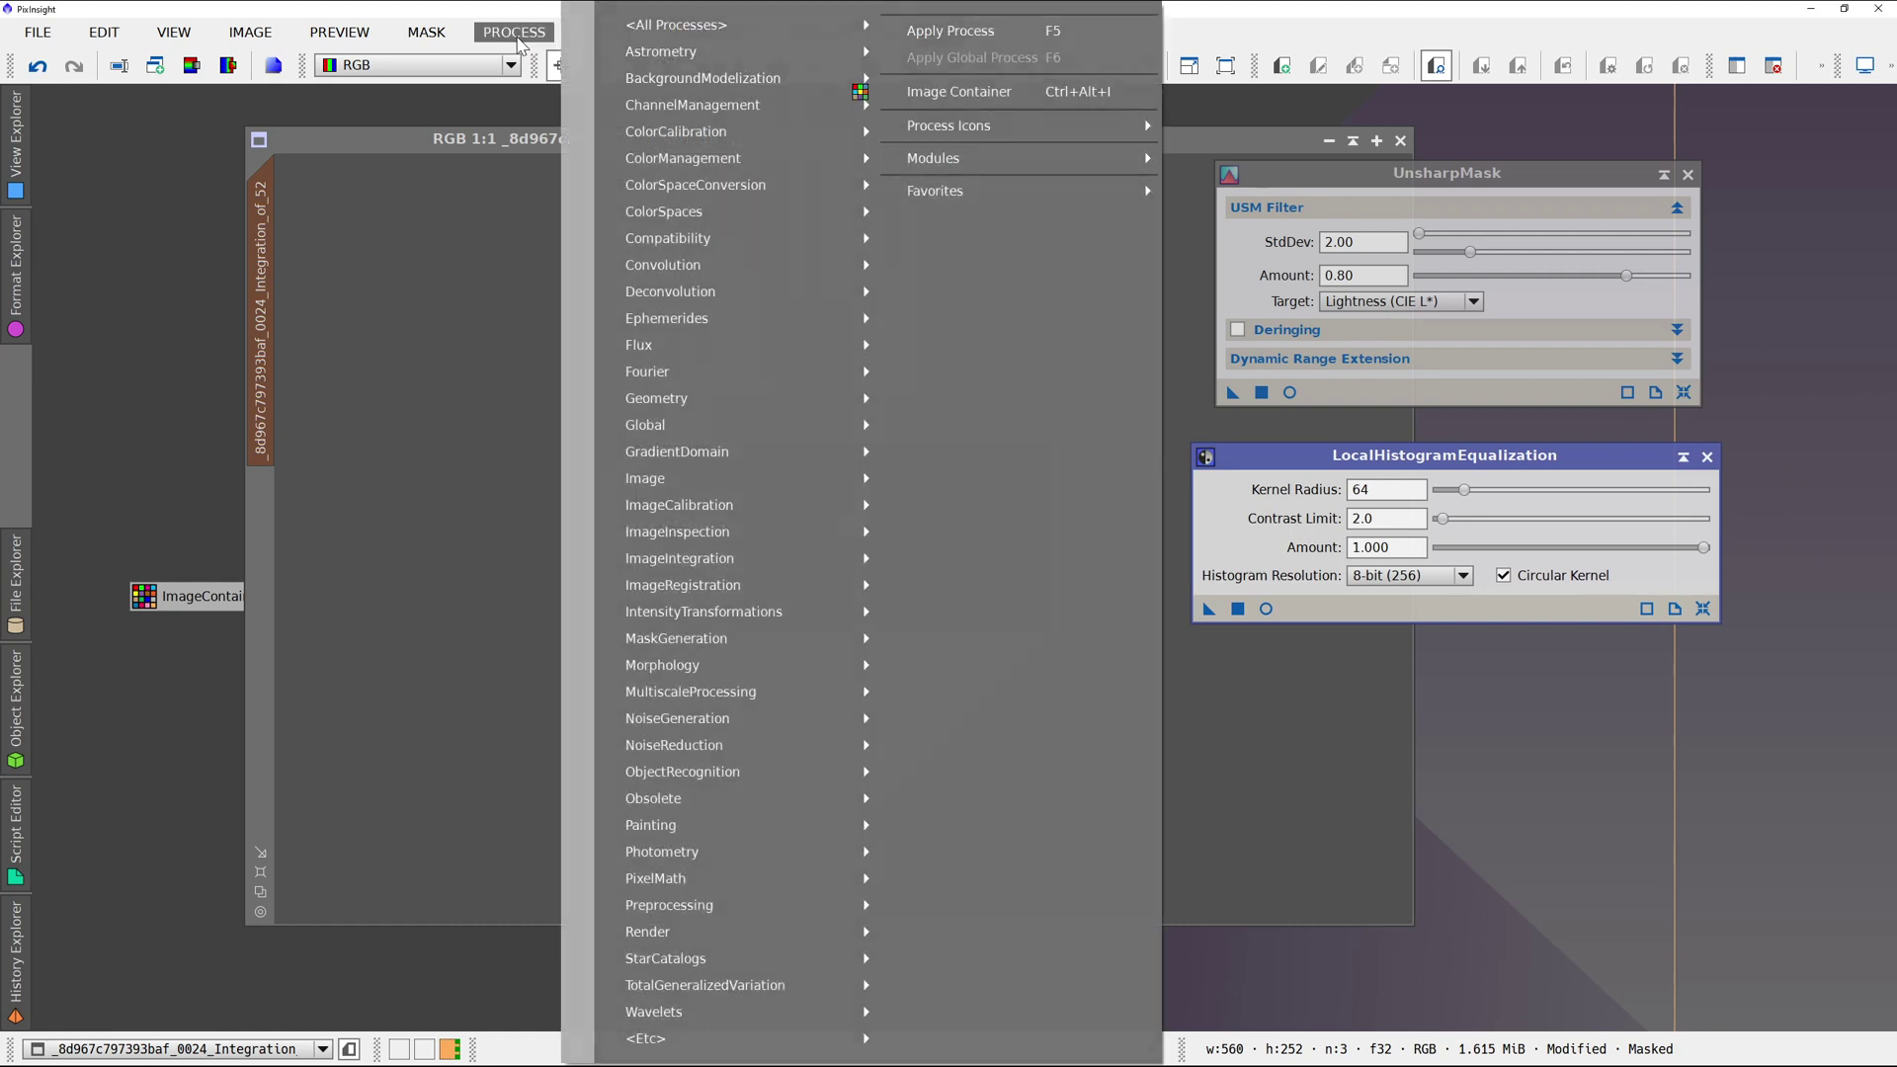
mouse_move(619, 33)
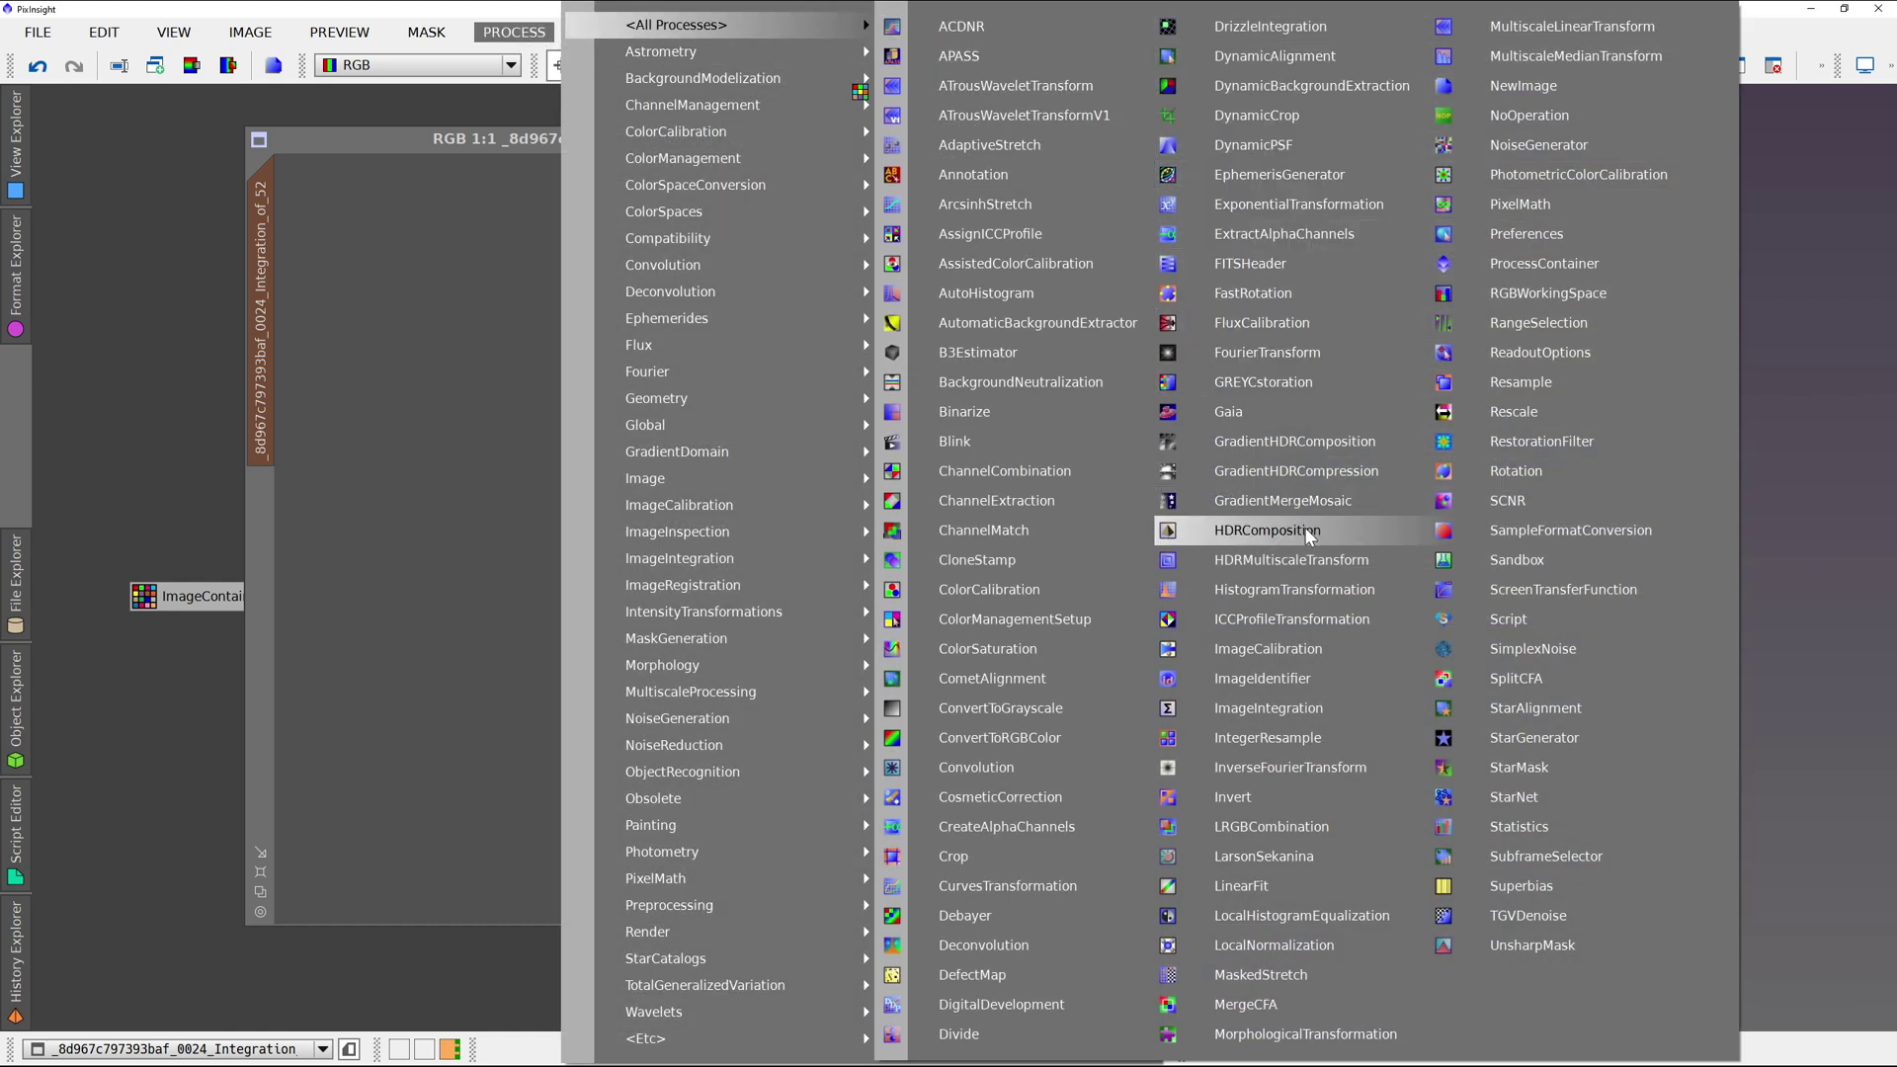
click(1306, 560)
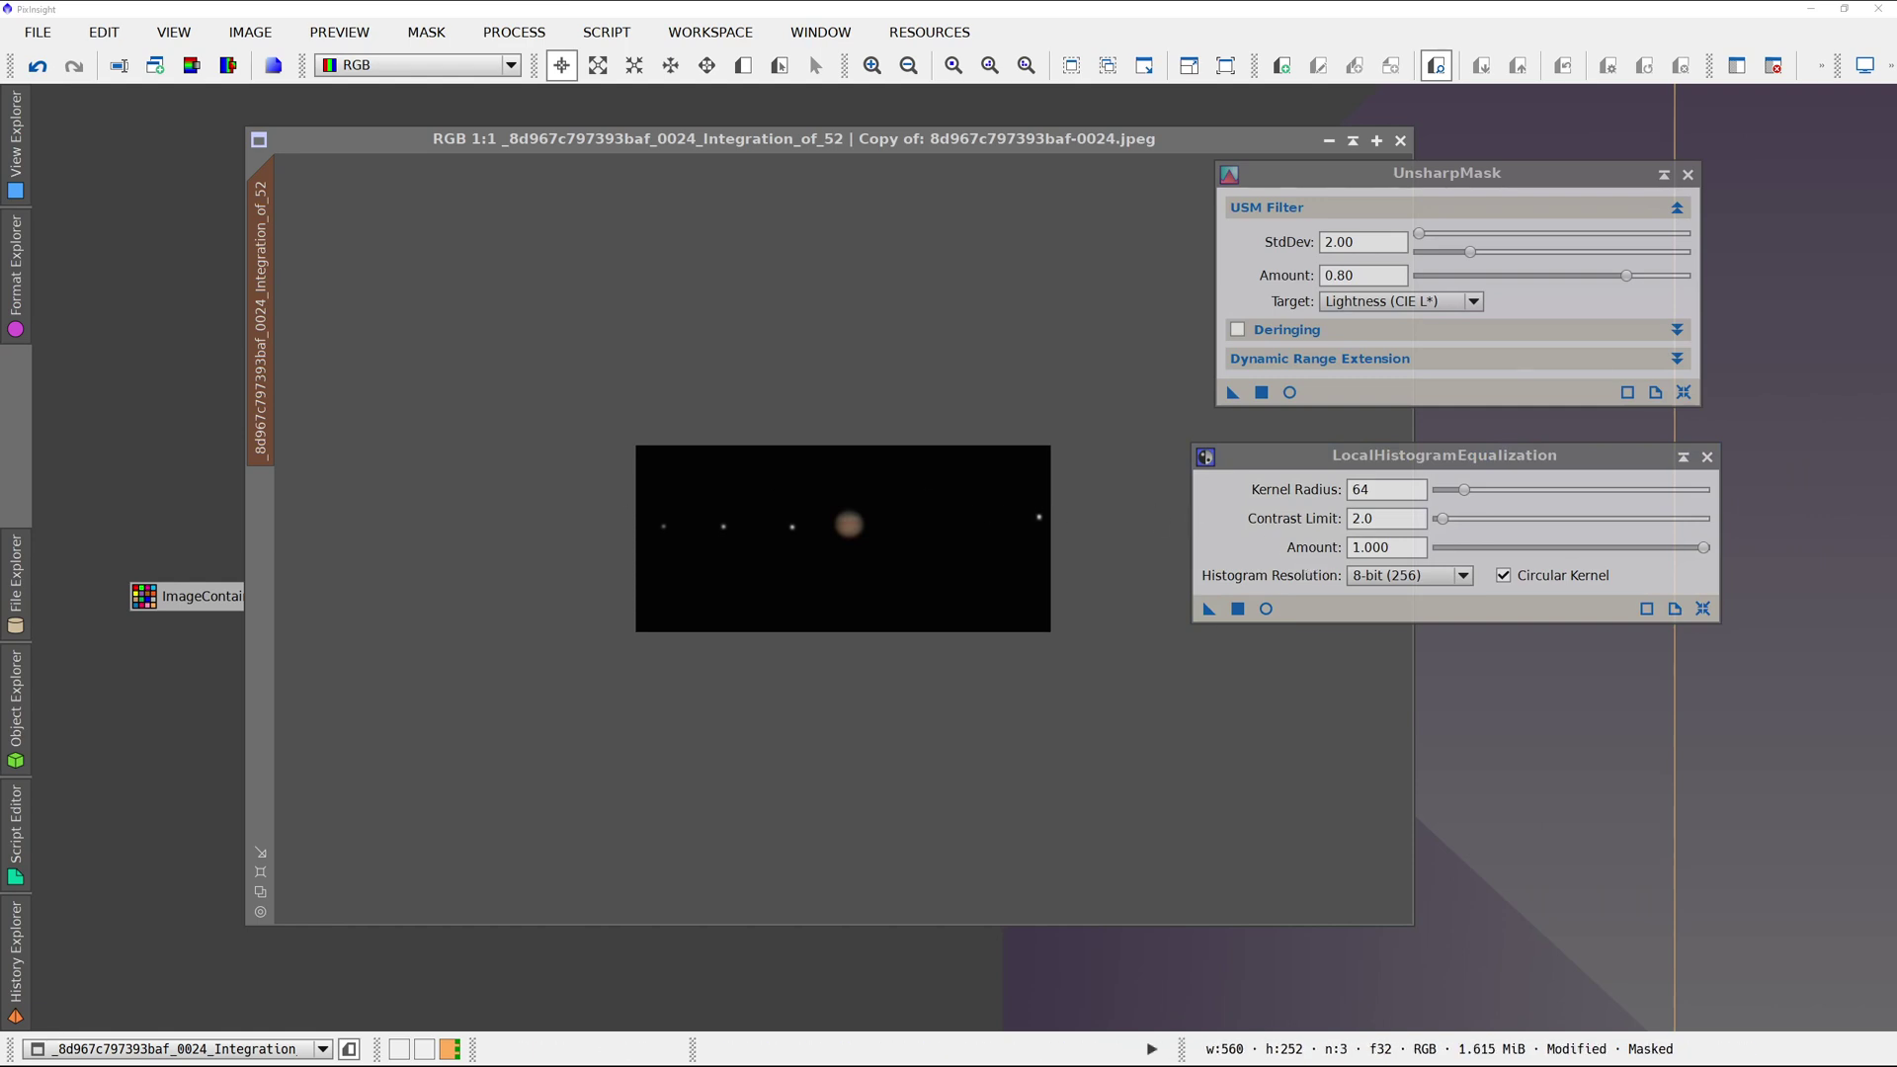
drag(800, 581, 1587, 642)
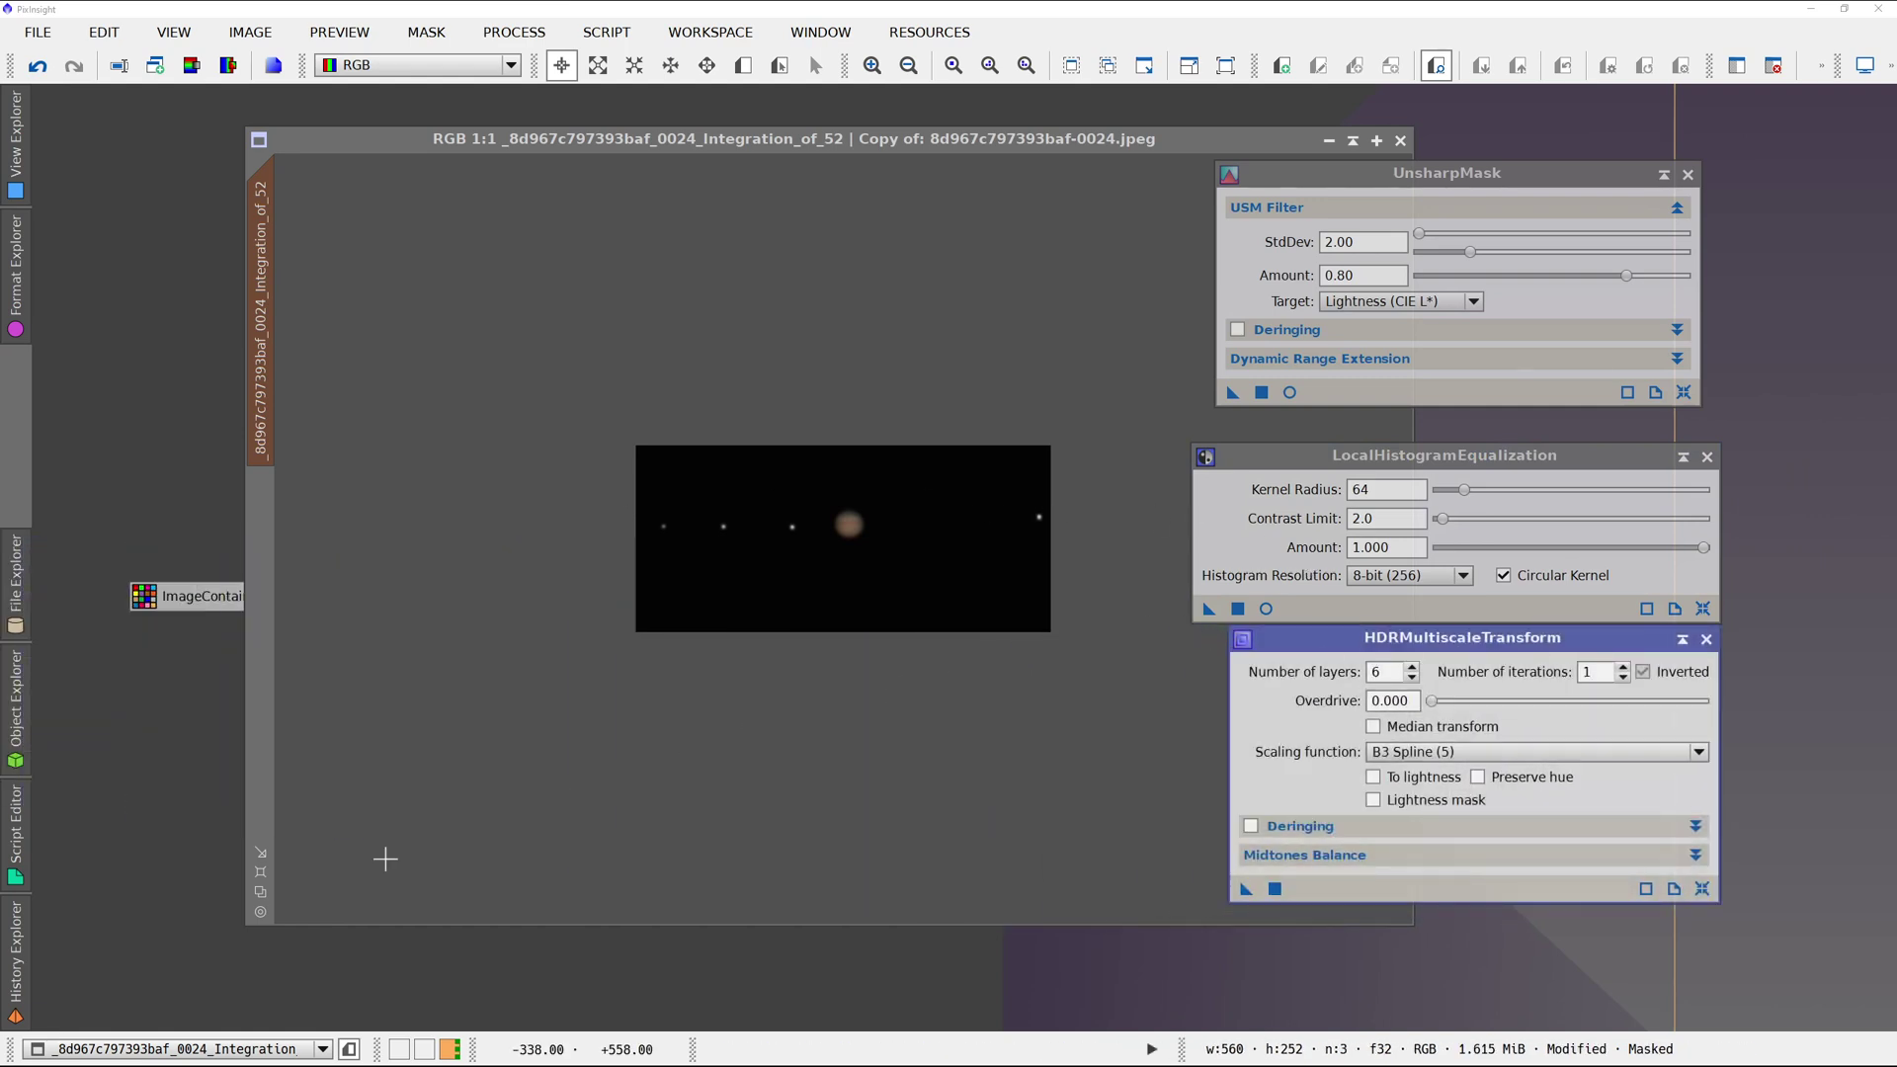
click(261, 873)
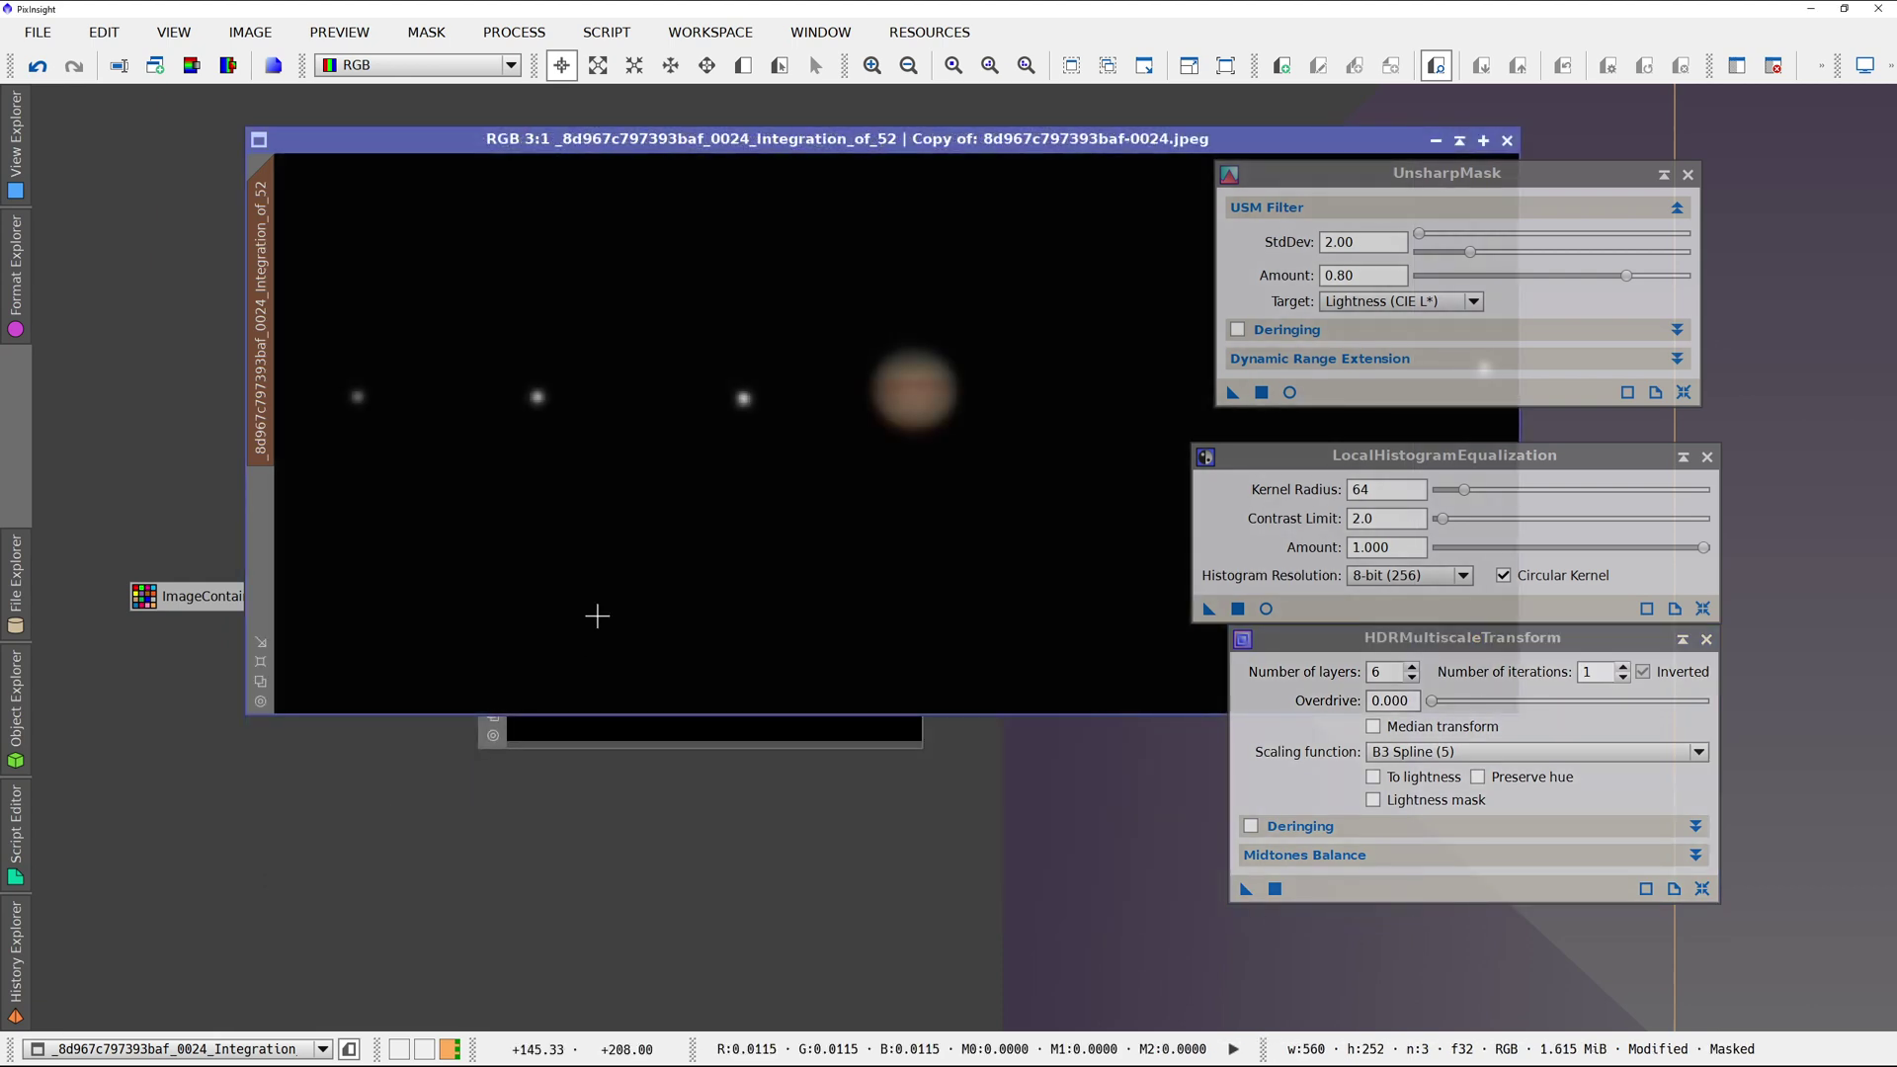
Sharpen Jupiter with UnsharpMask (StdDev 2.00, Amount 0.80) after comparing its live preview against the original.
drag(805, 141, 761, 154)
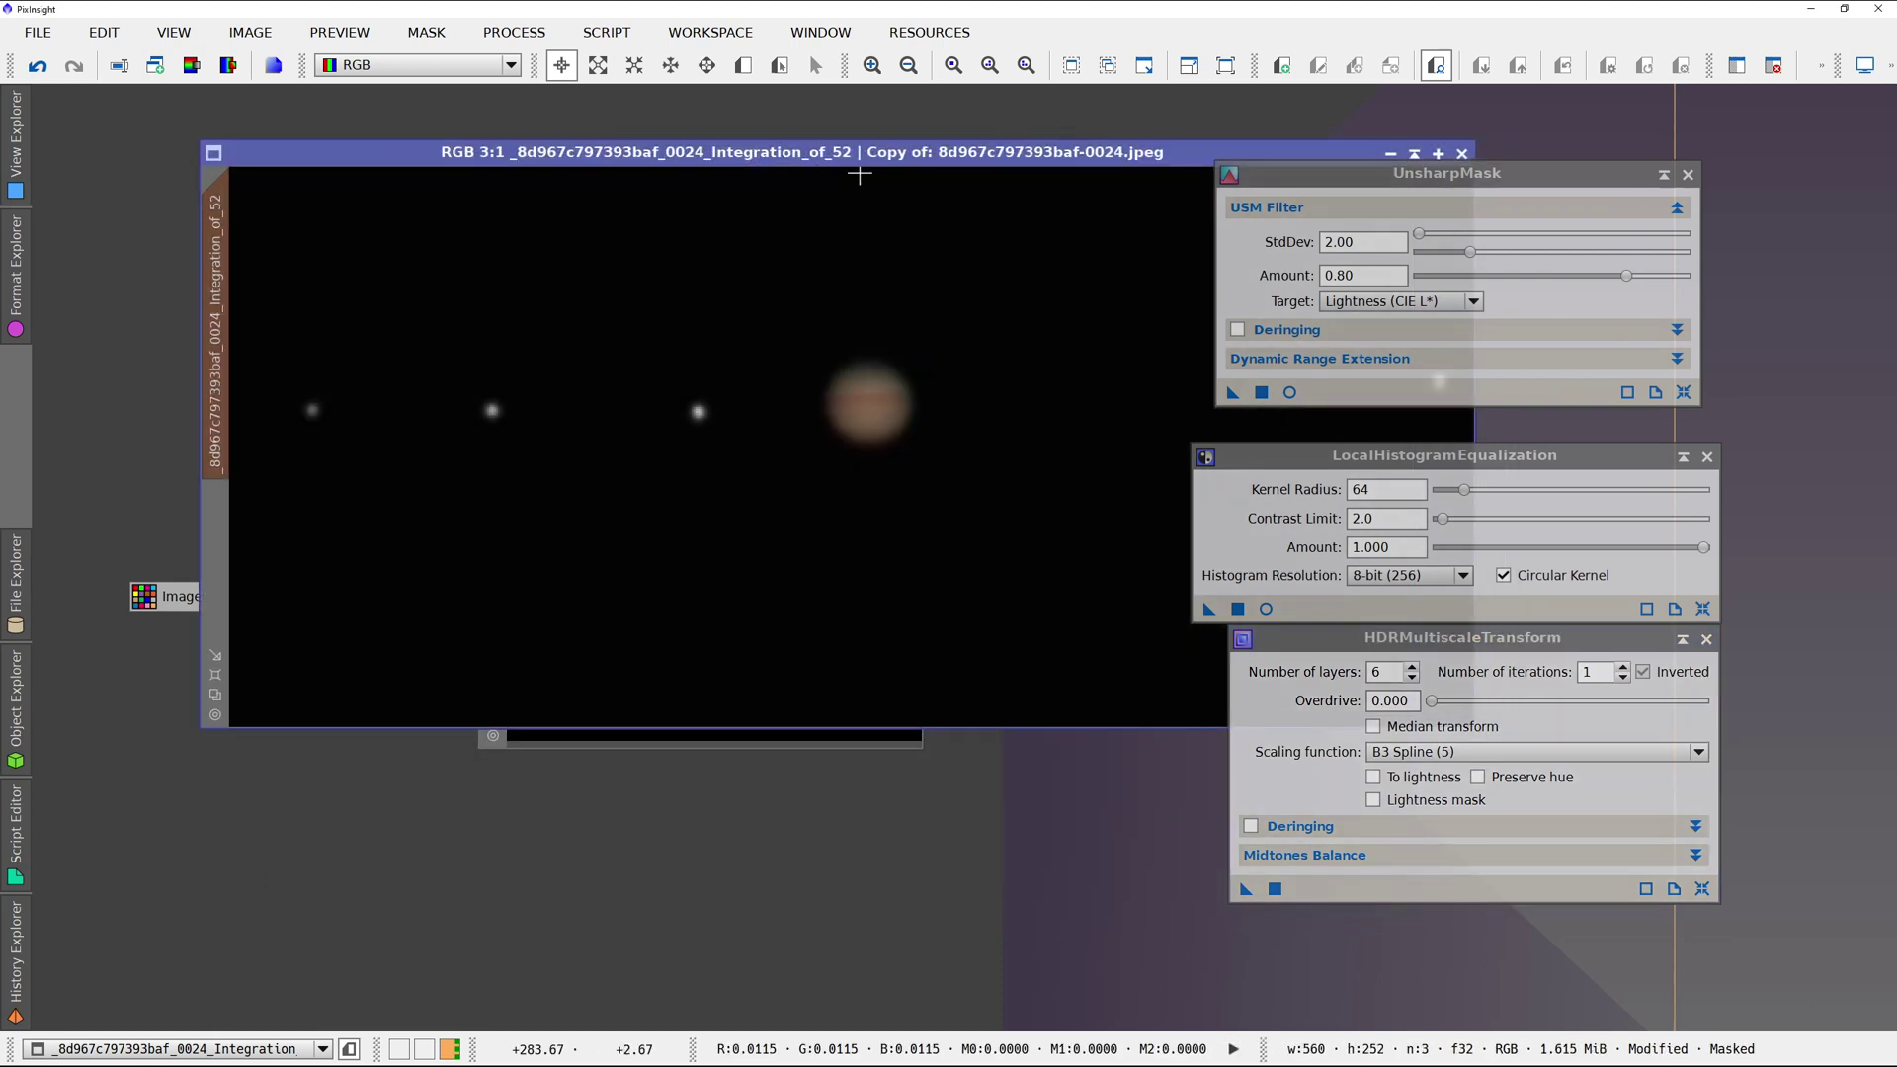
click(1290, 392)
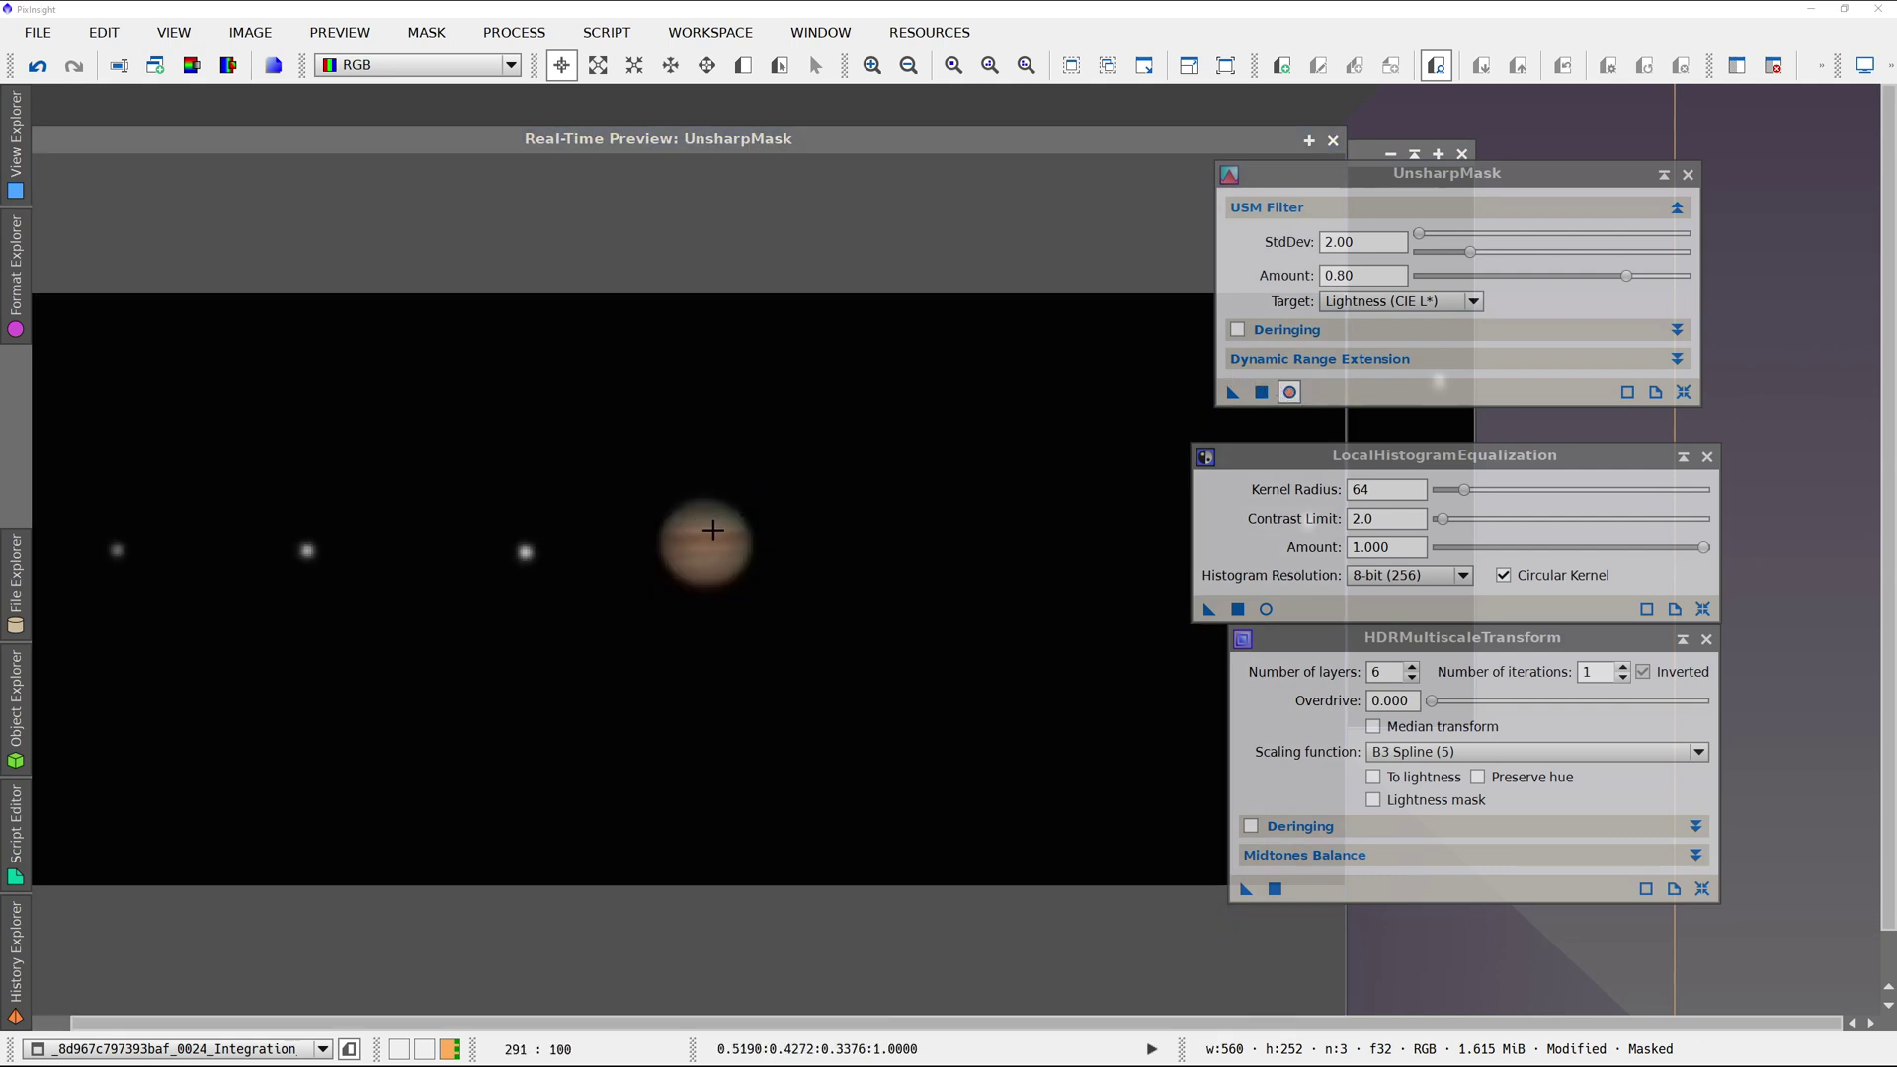
drag(377, 148, 534, 137)
click(172, 170)
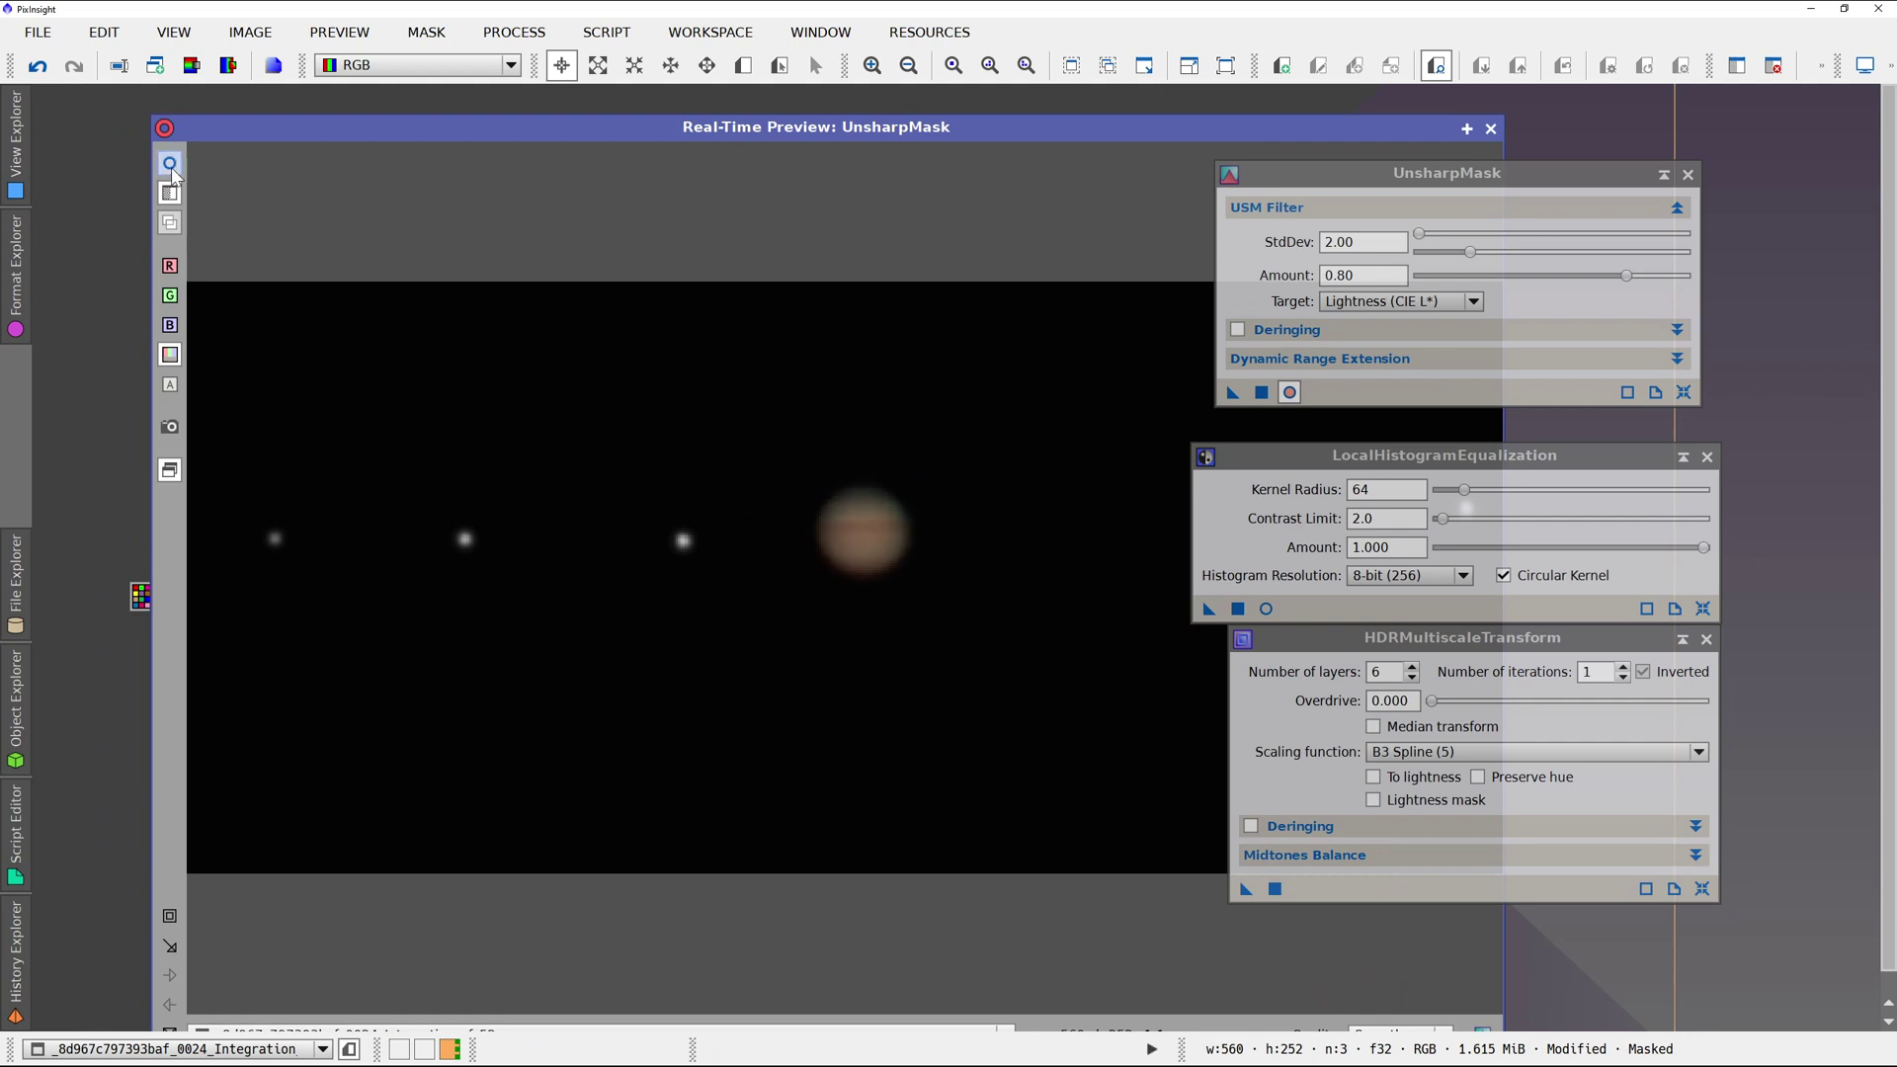
click(172, 170)
click(172, 170)
click(172, 170)
click(172, 170)
click(172, 170)
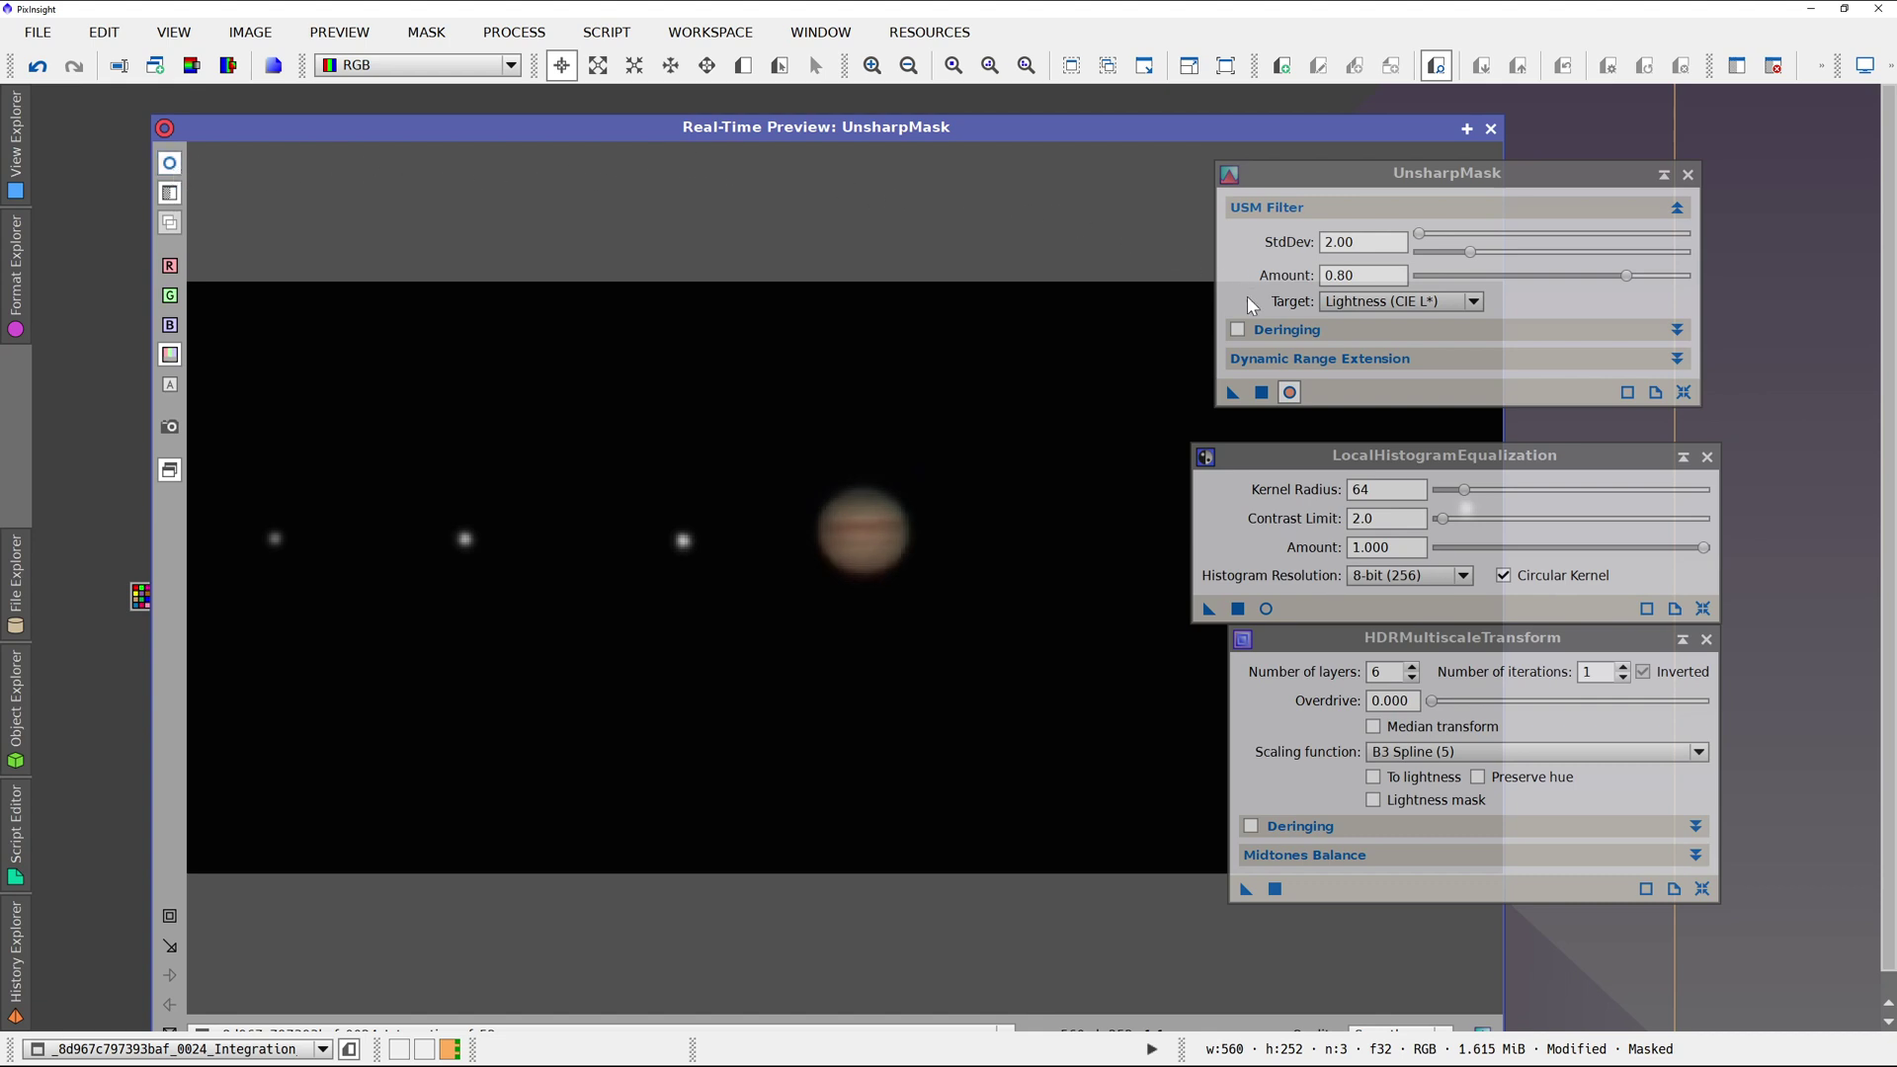
click(1263, 391)
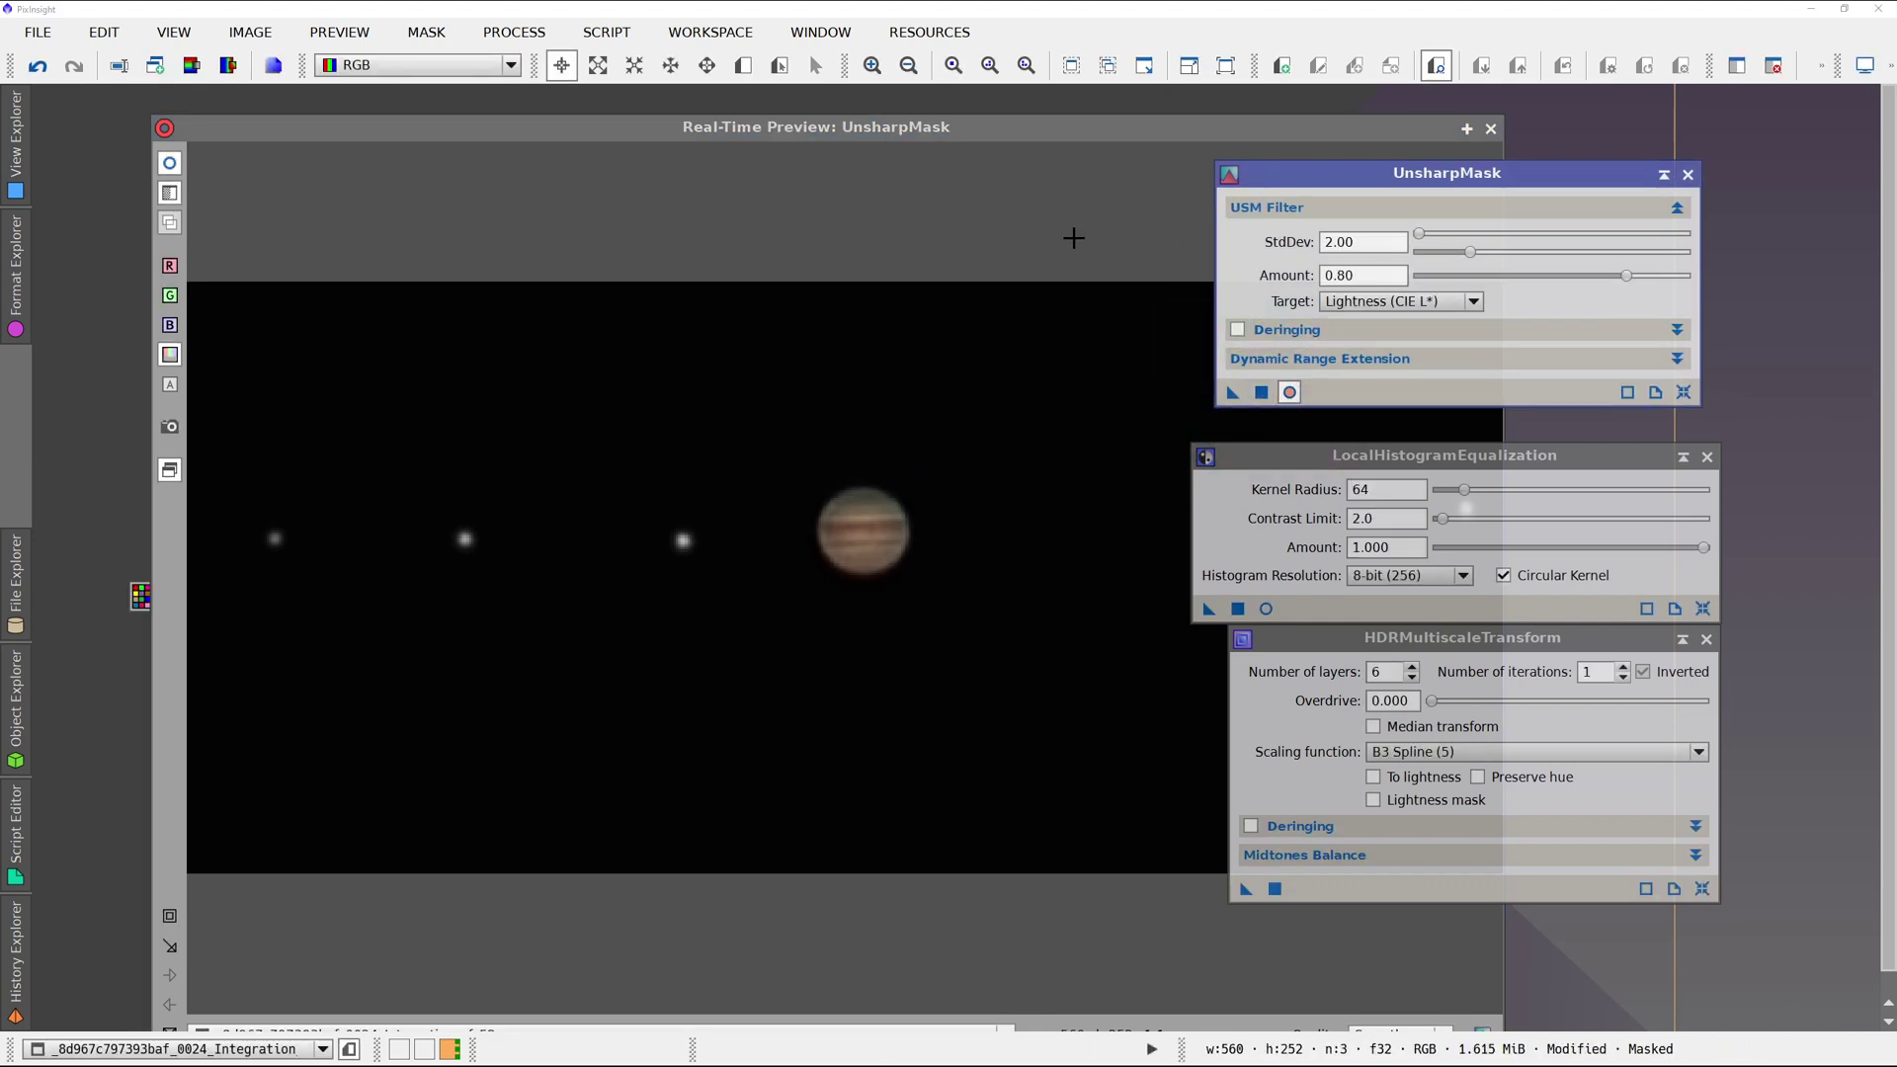
click(1490, 128)
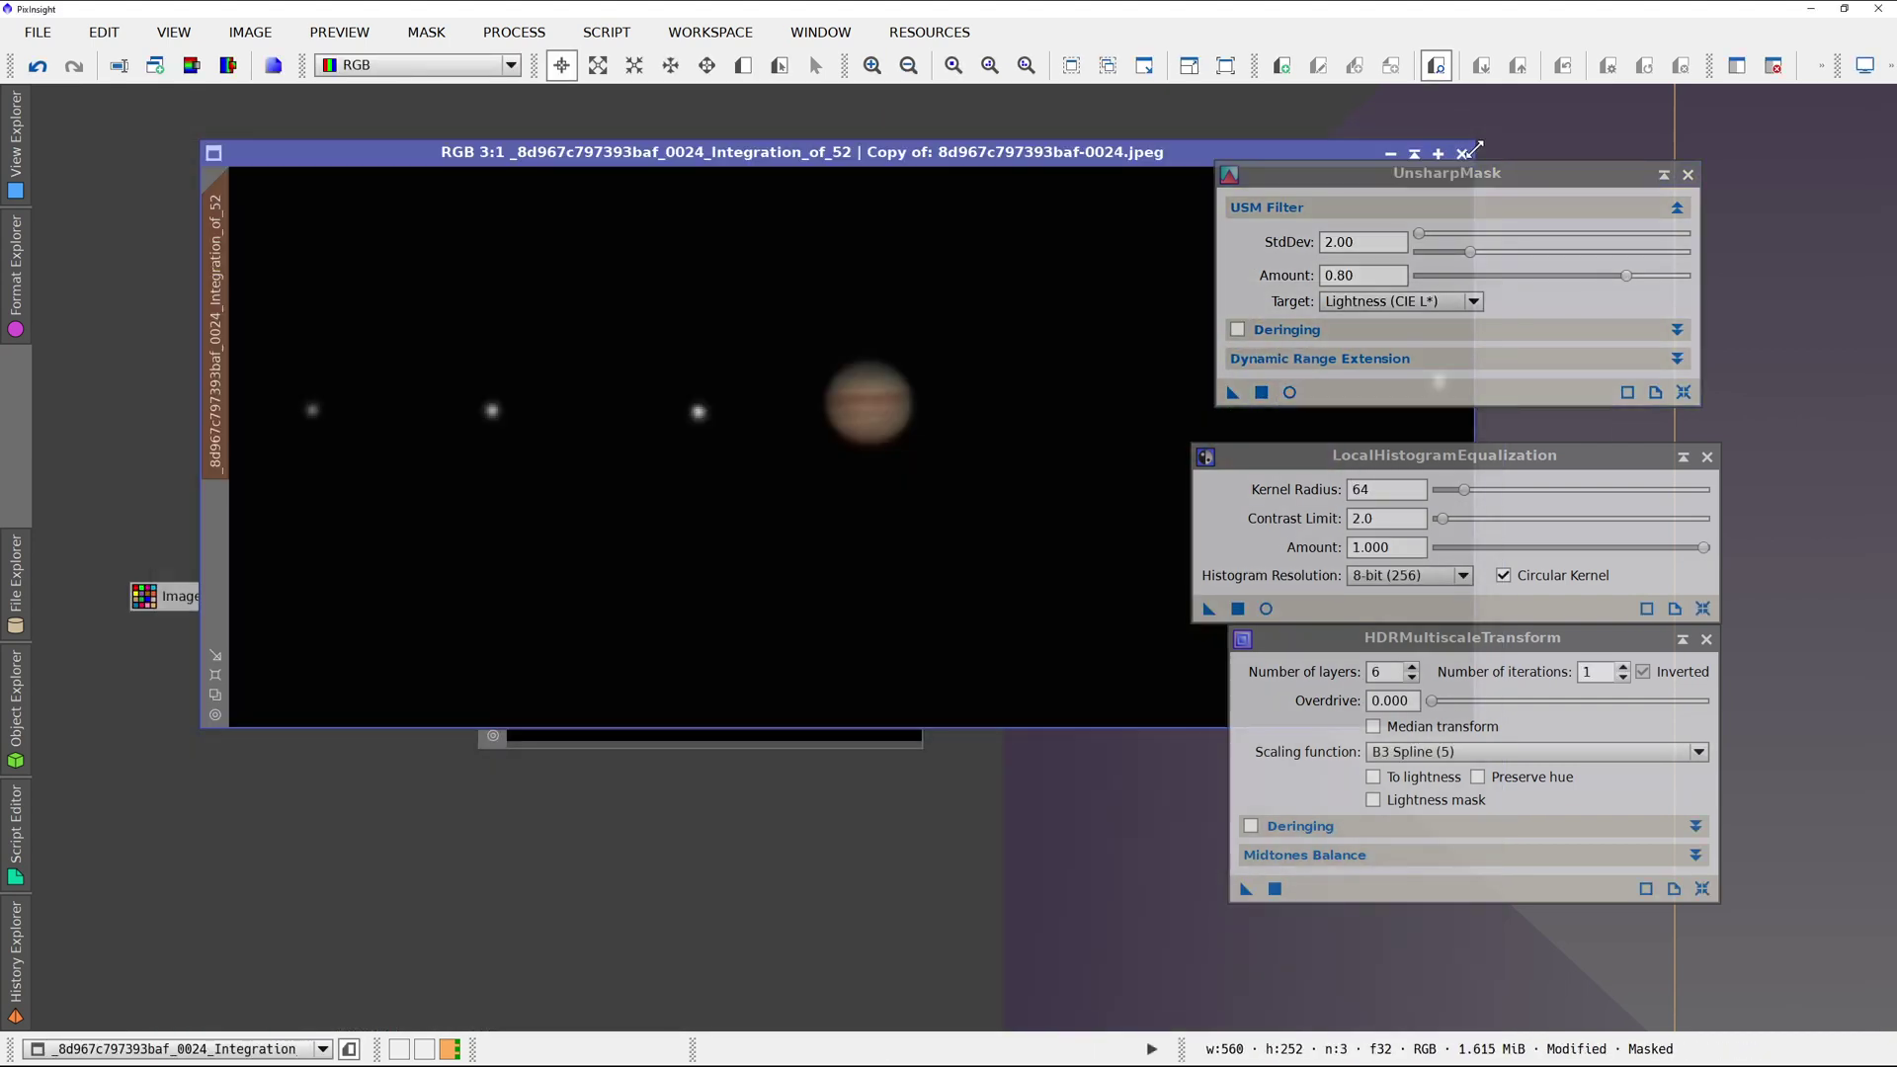
click(1687, 175)
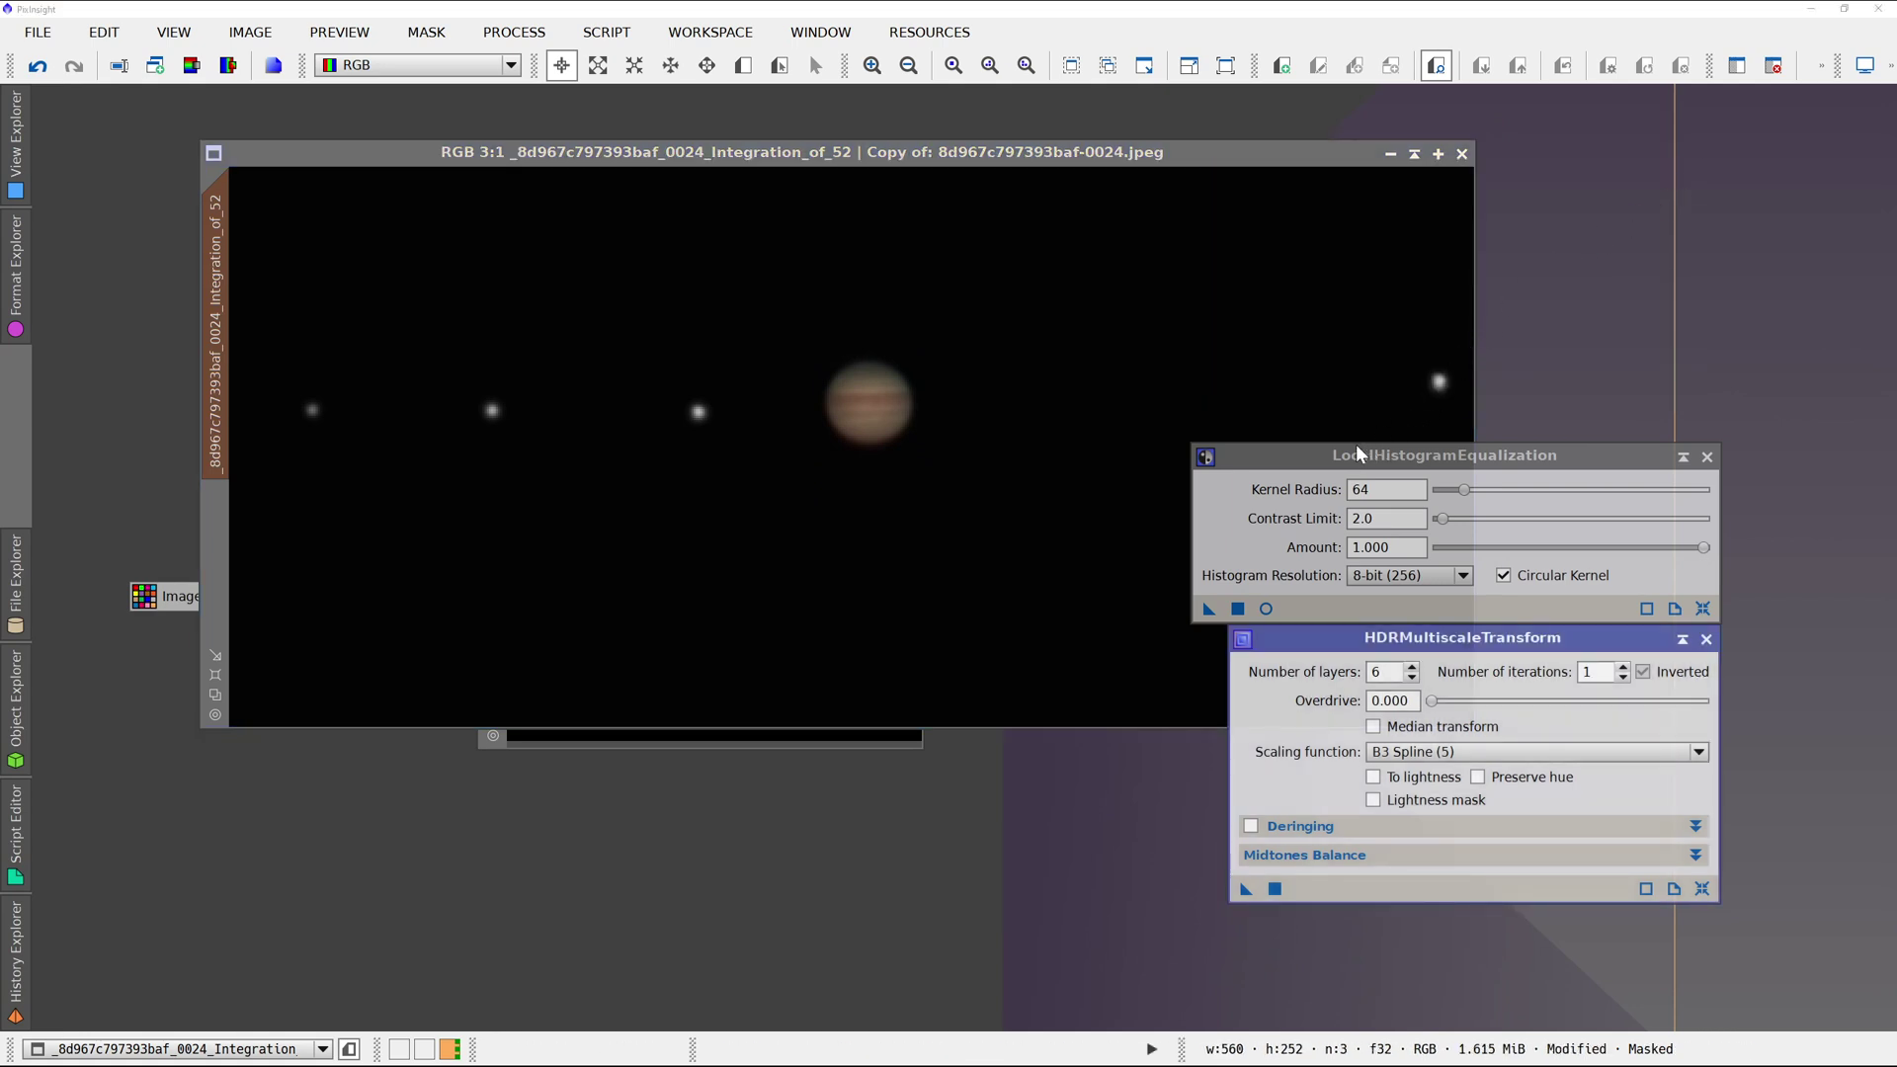
Boost Jupiter's saturation and lift lightness slightly with curves, then preview LocalHistogramEqualization live.
click(514, 32)
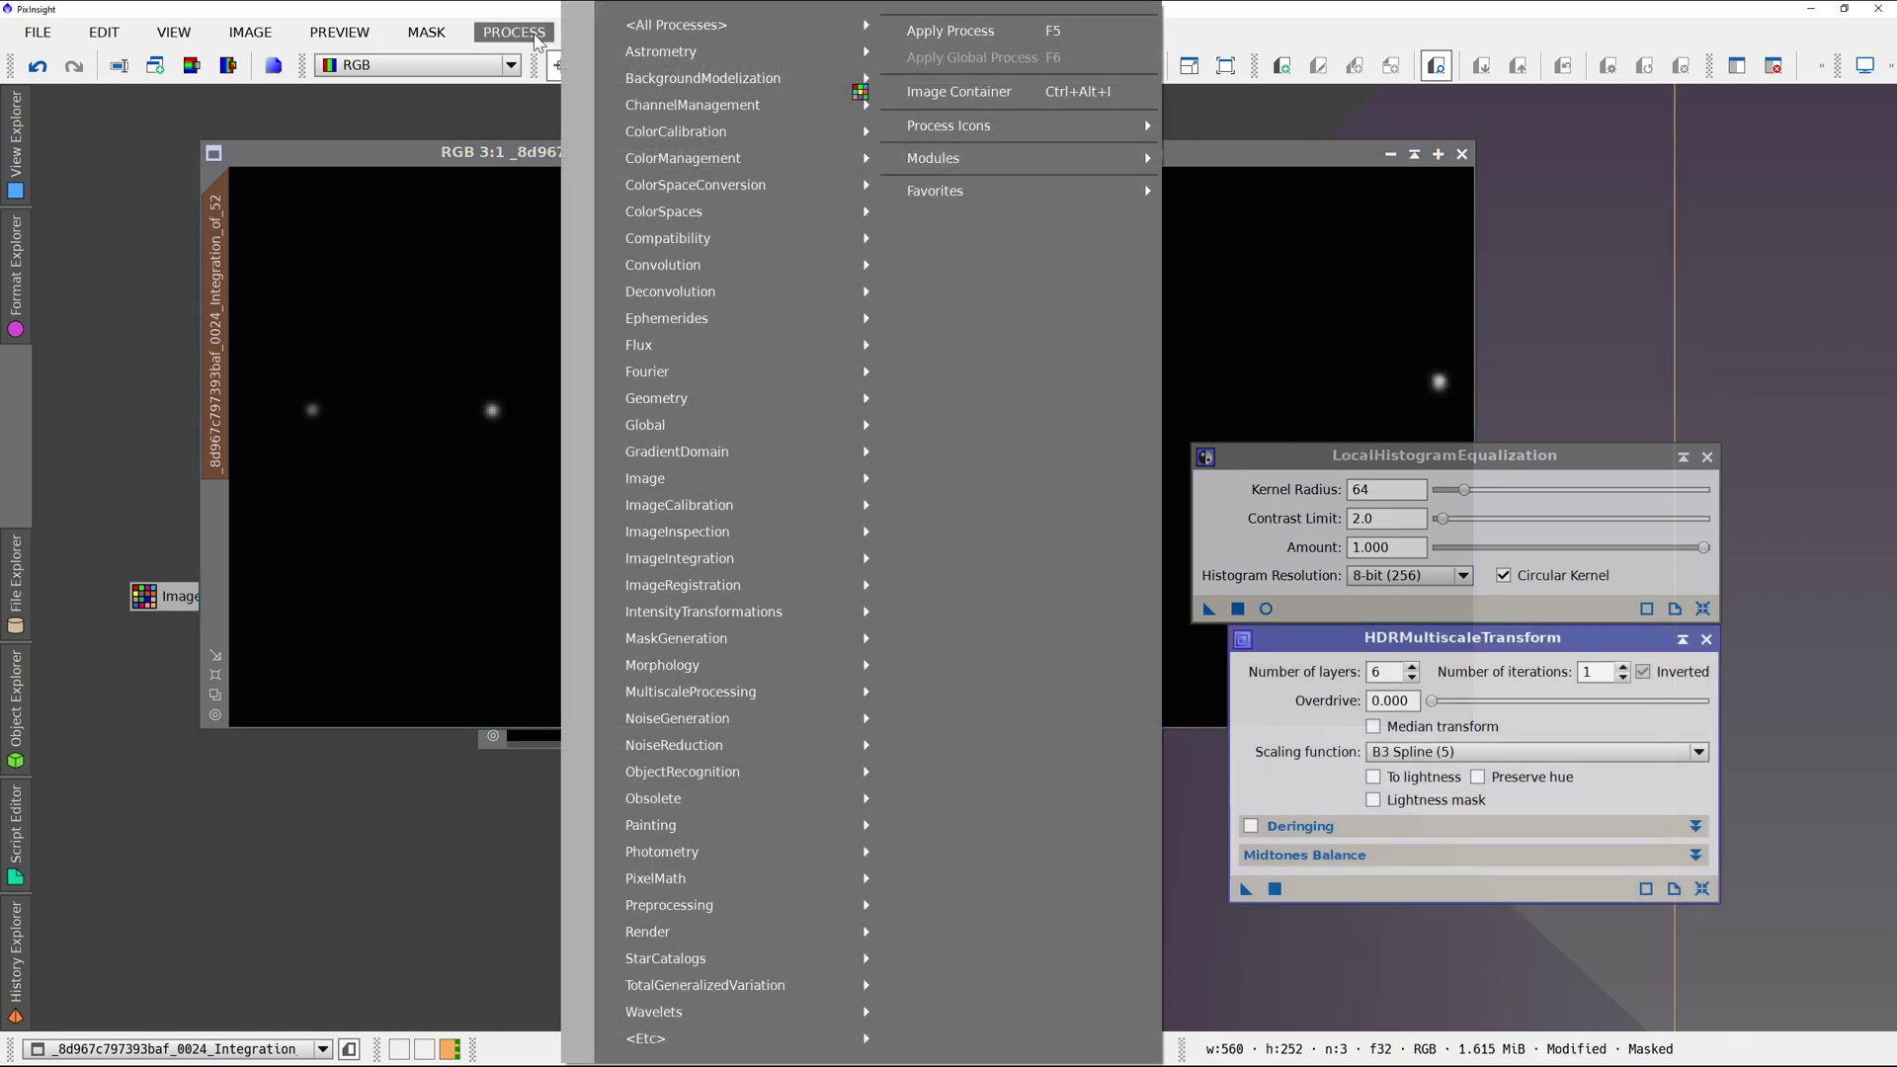
mouse_move(696, 36)
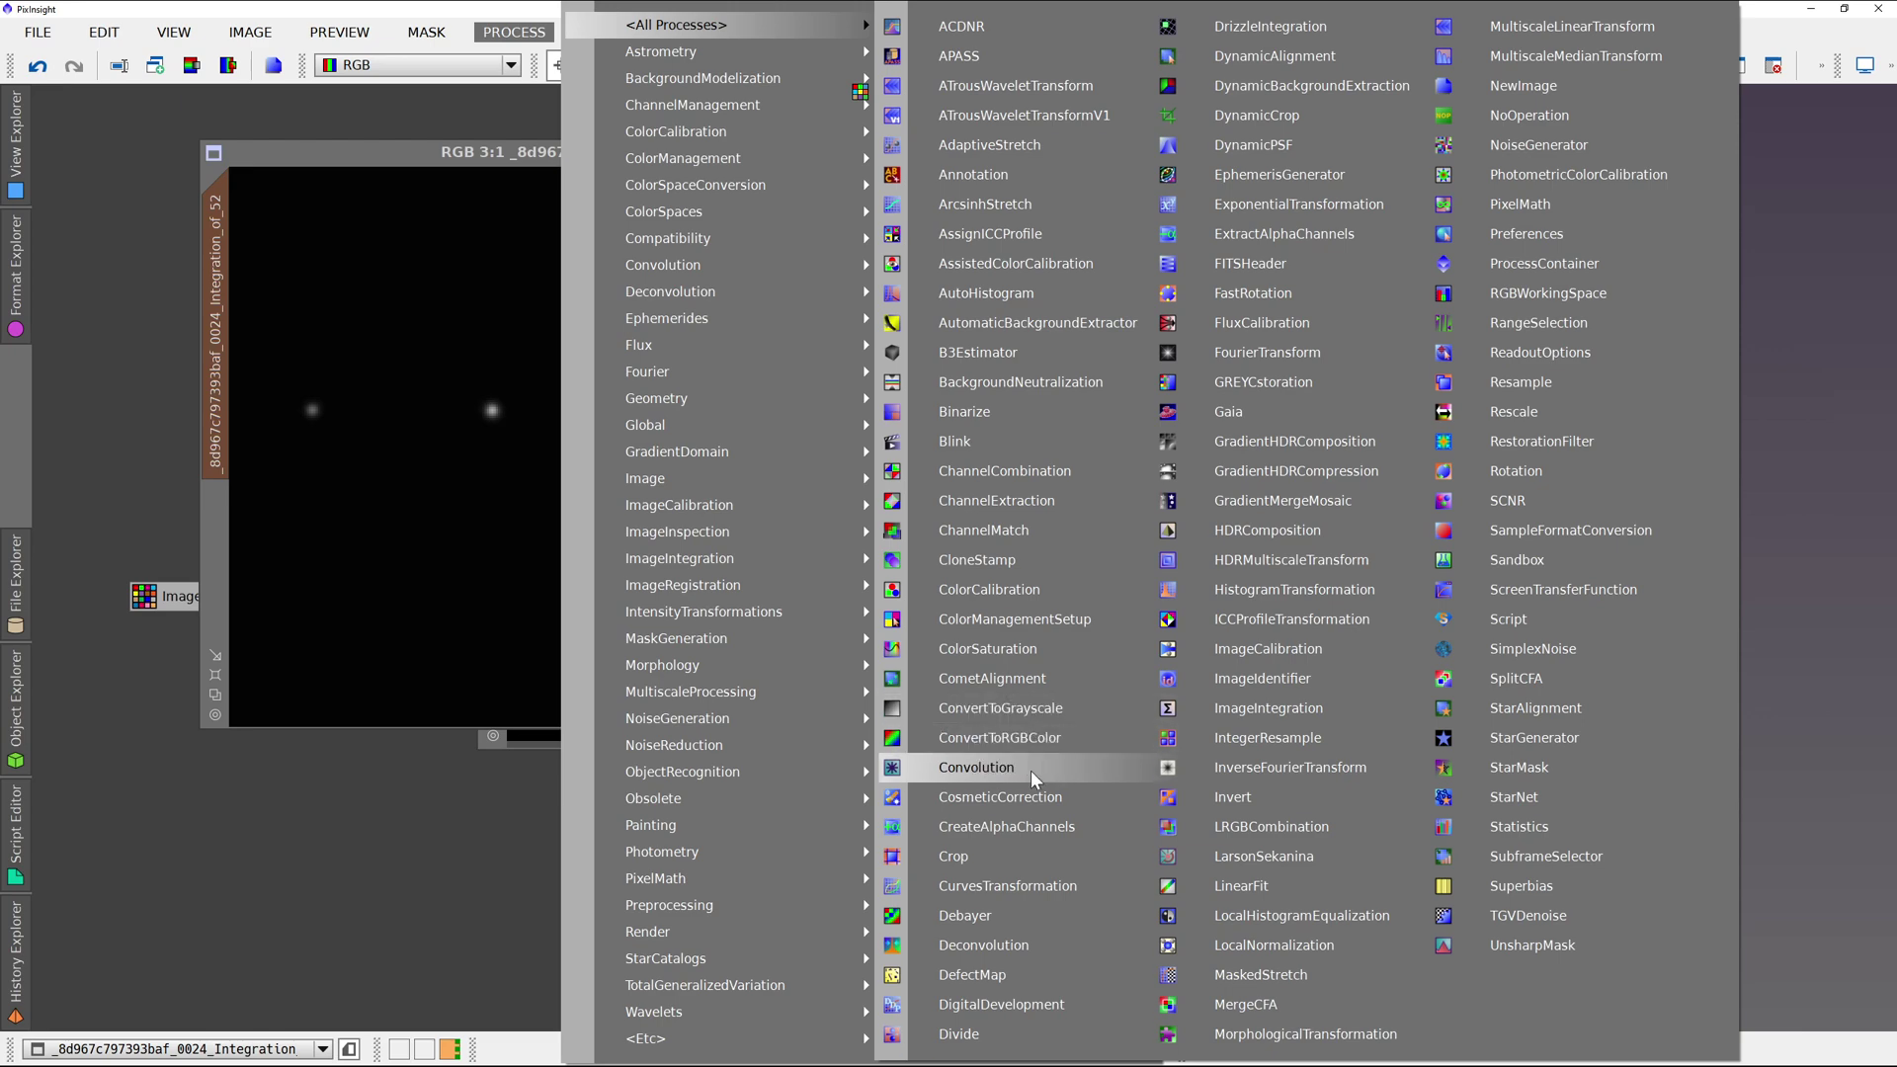
click(1034, 887)
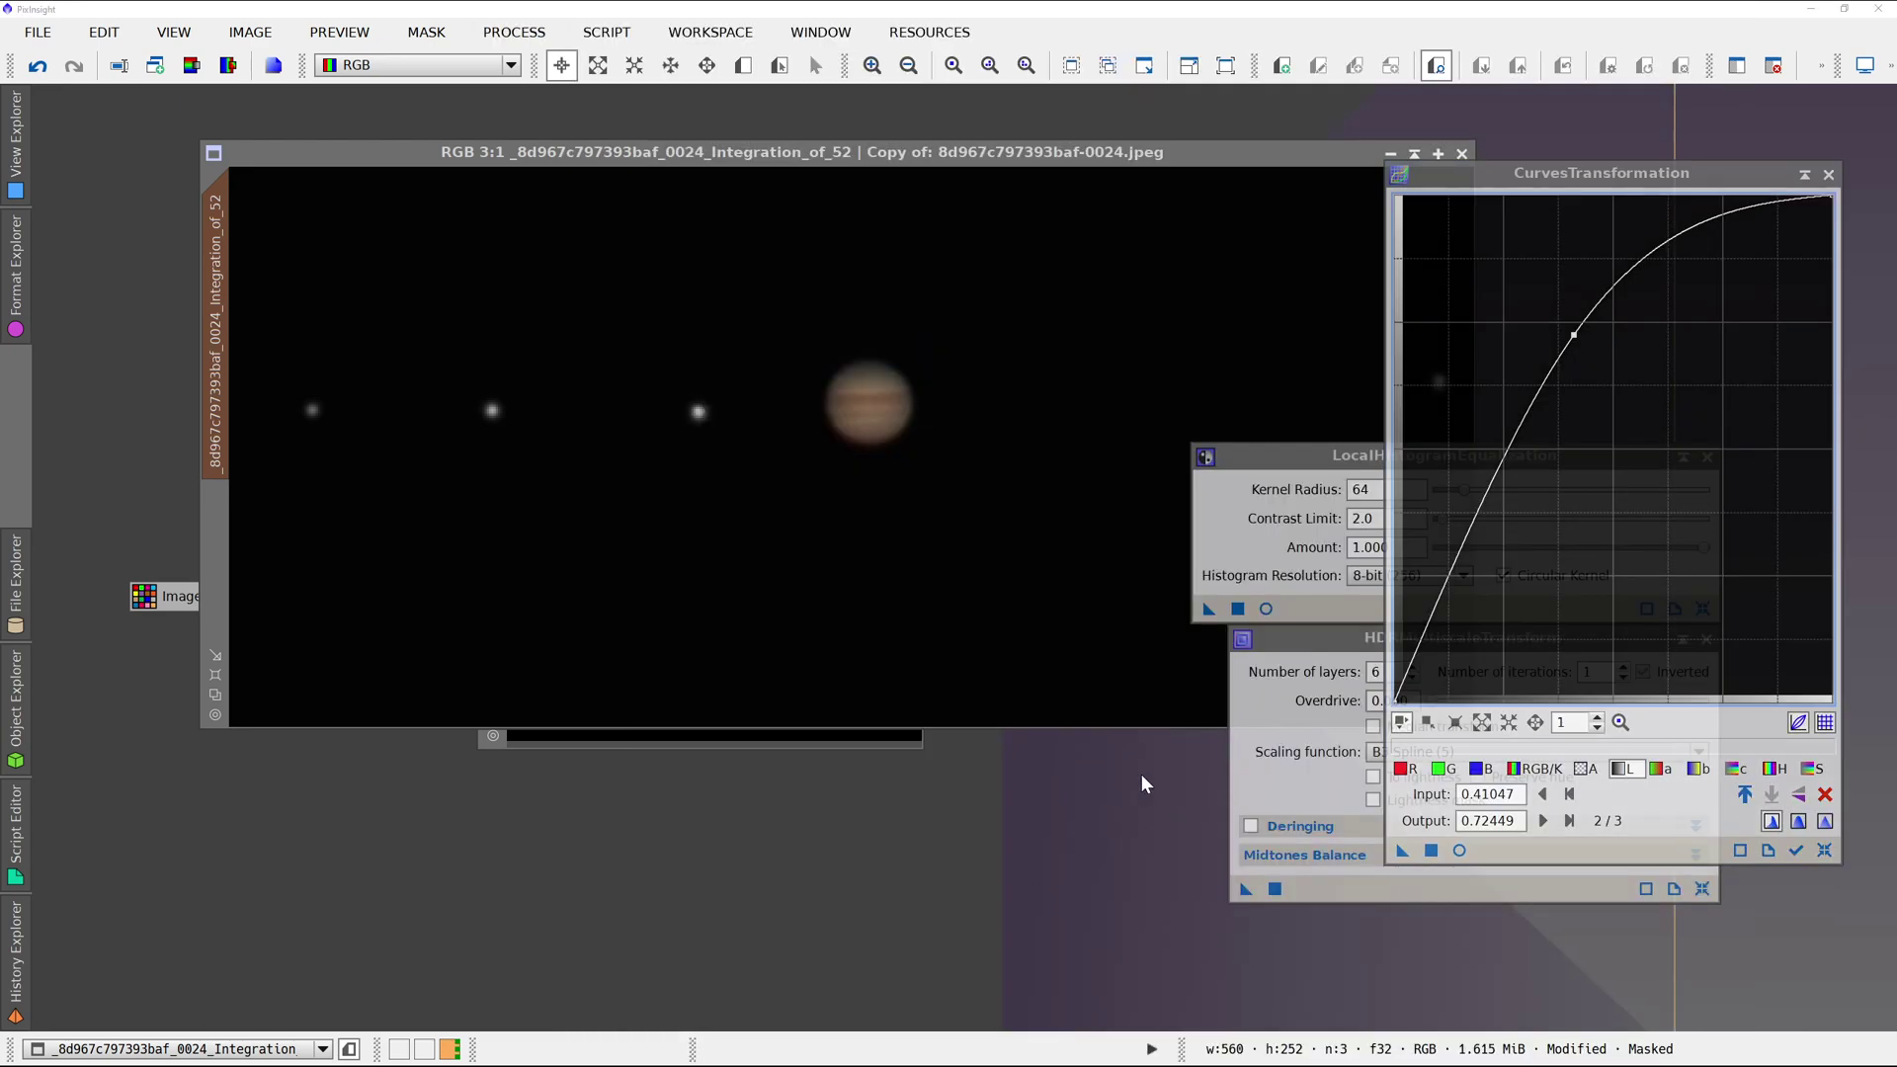
click(1461, 850)
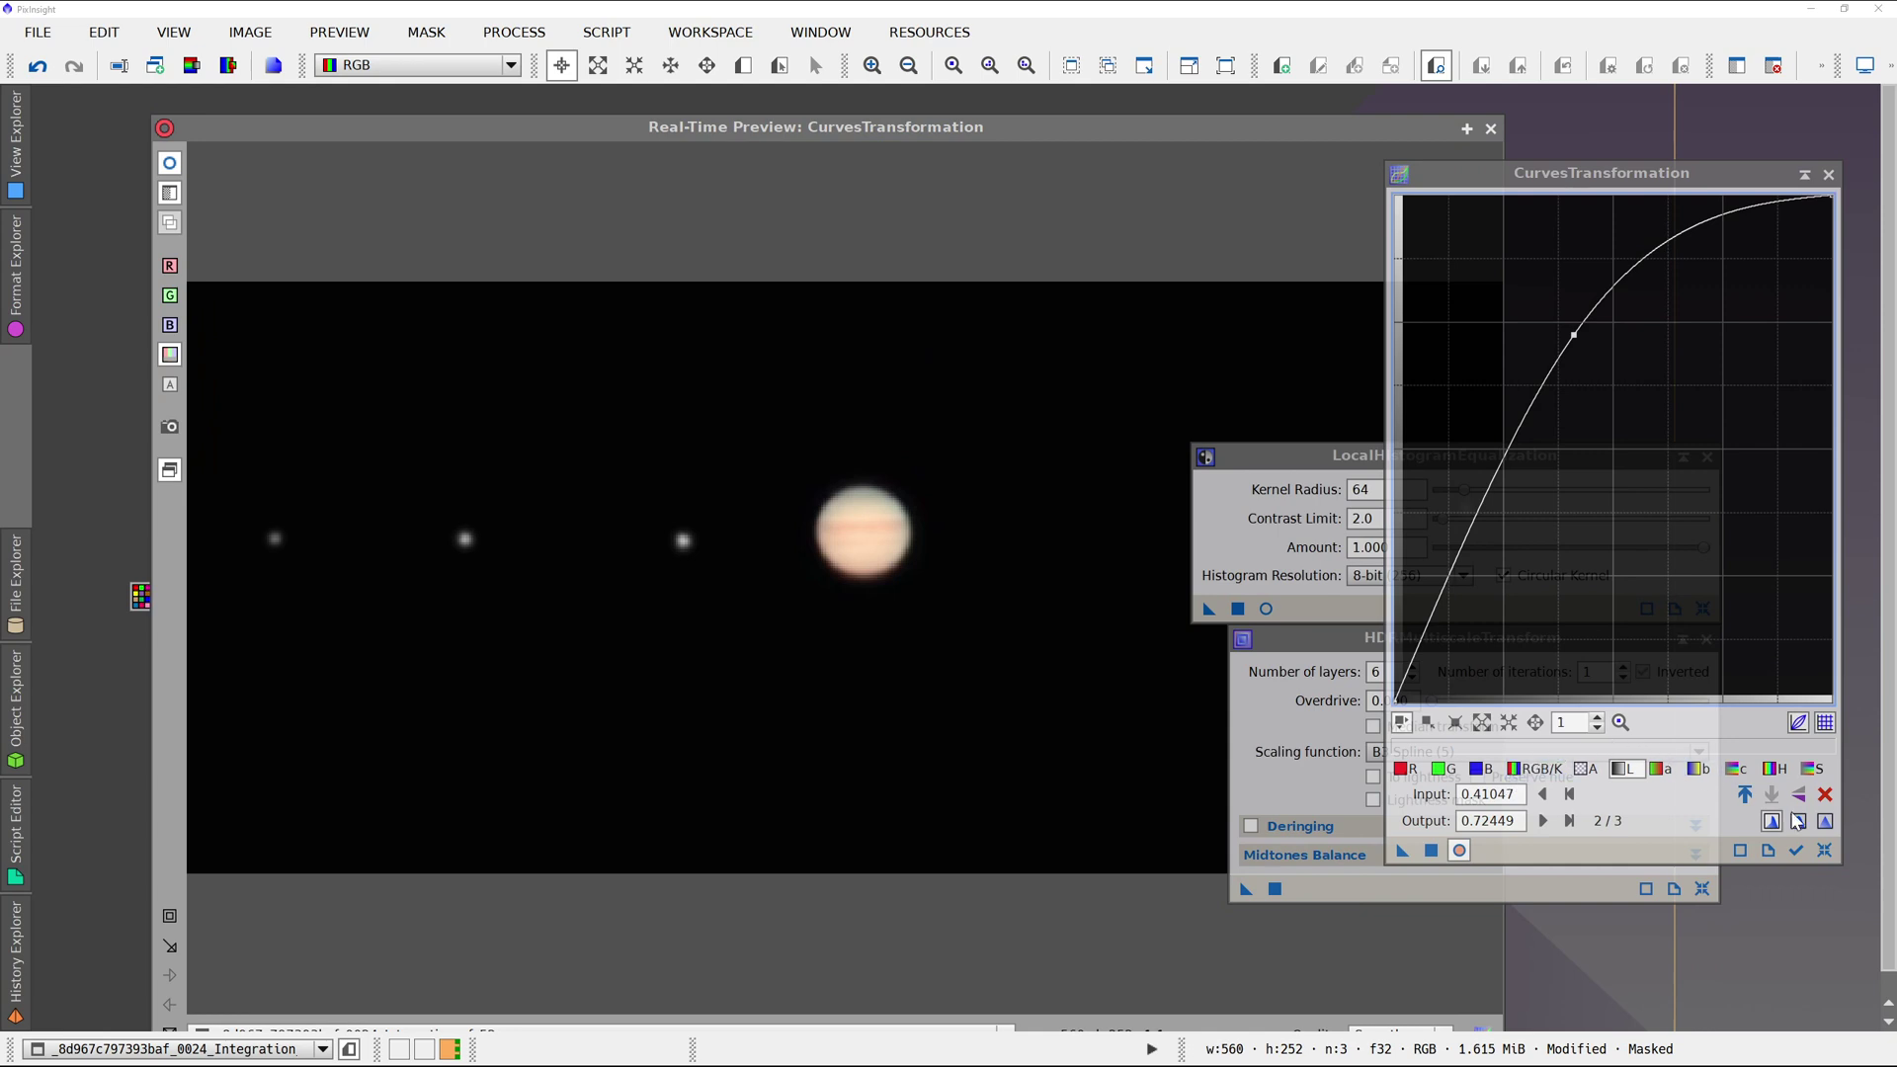
click(1825, 795)
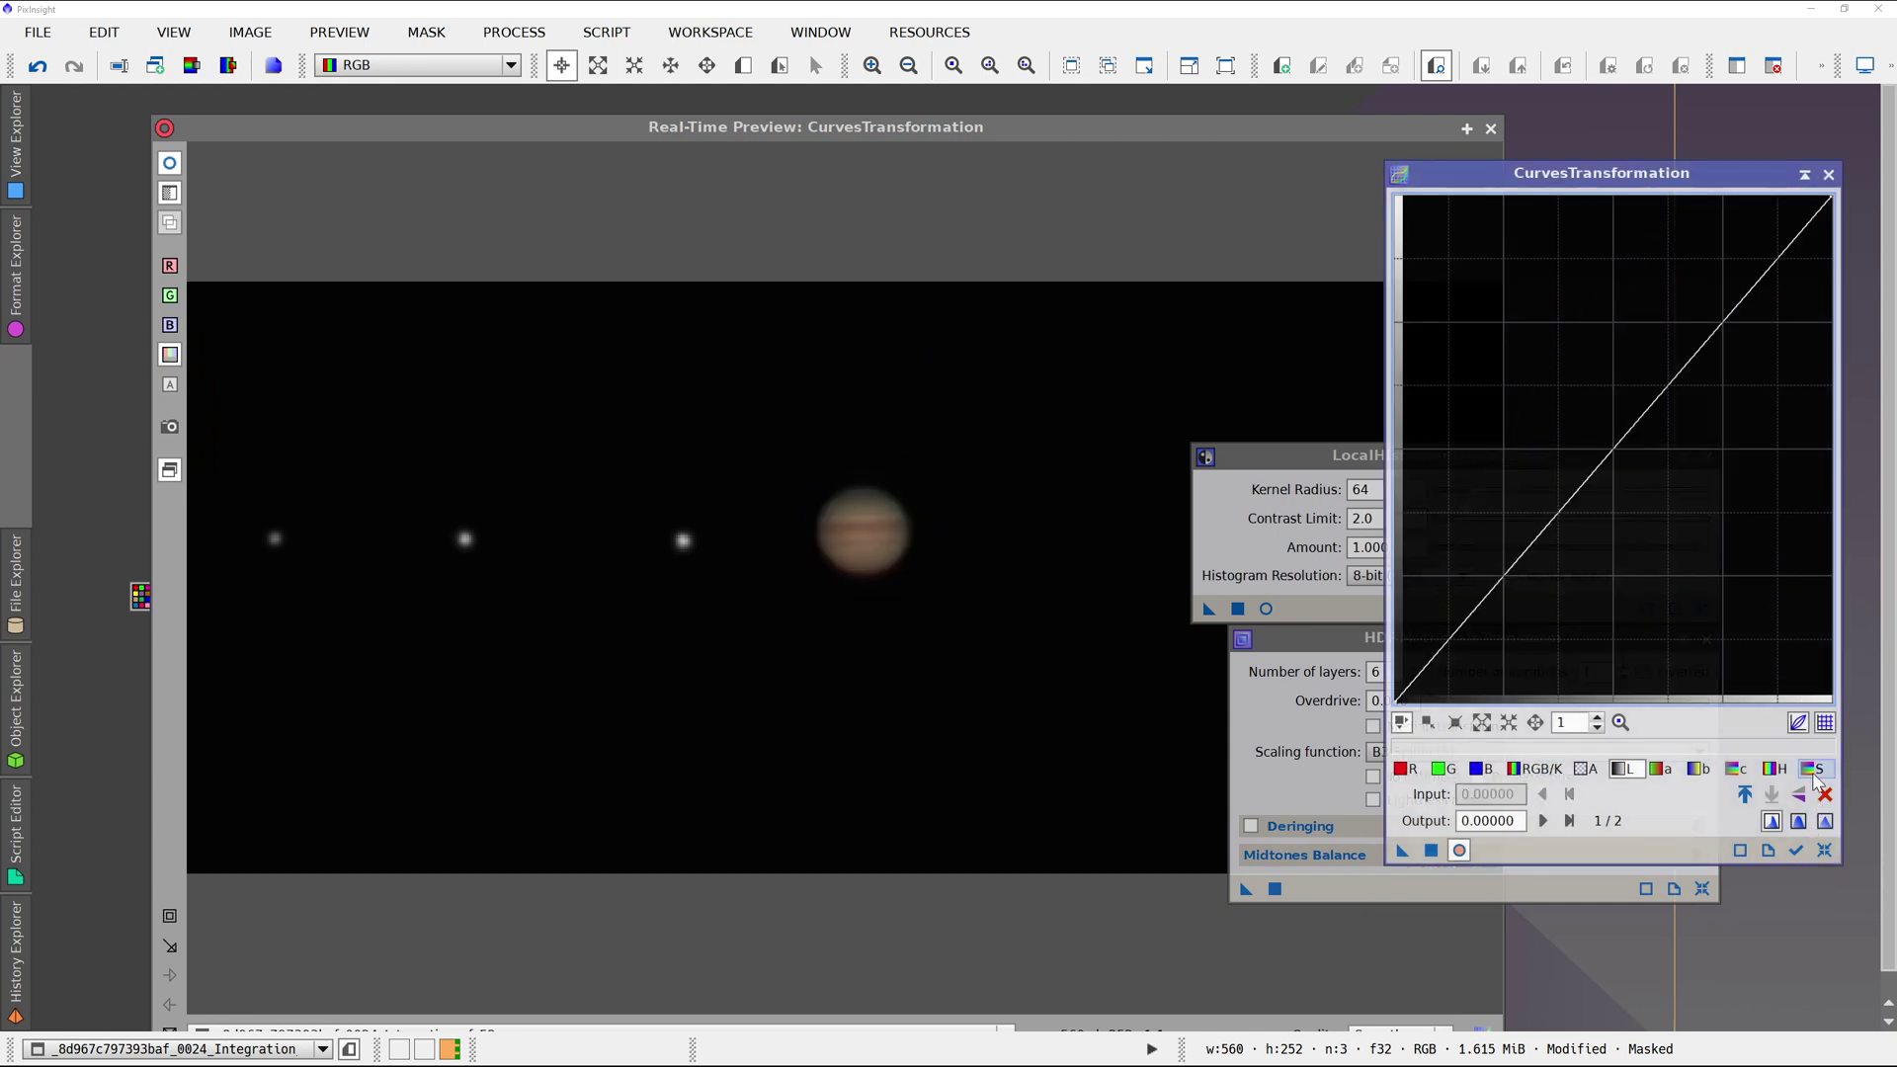
click(1814, 773)
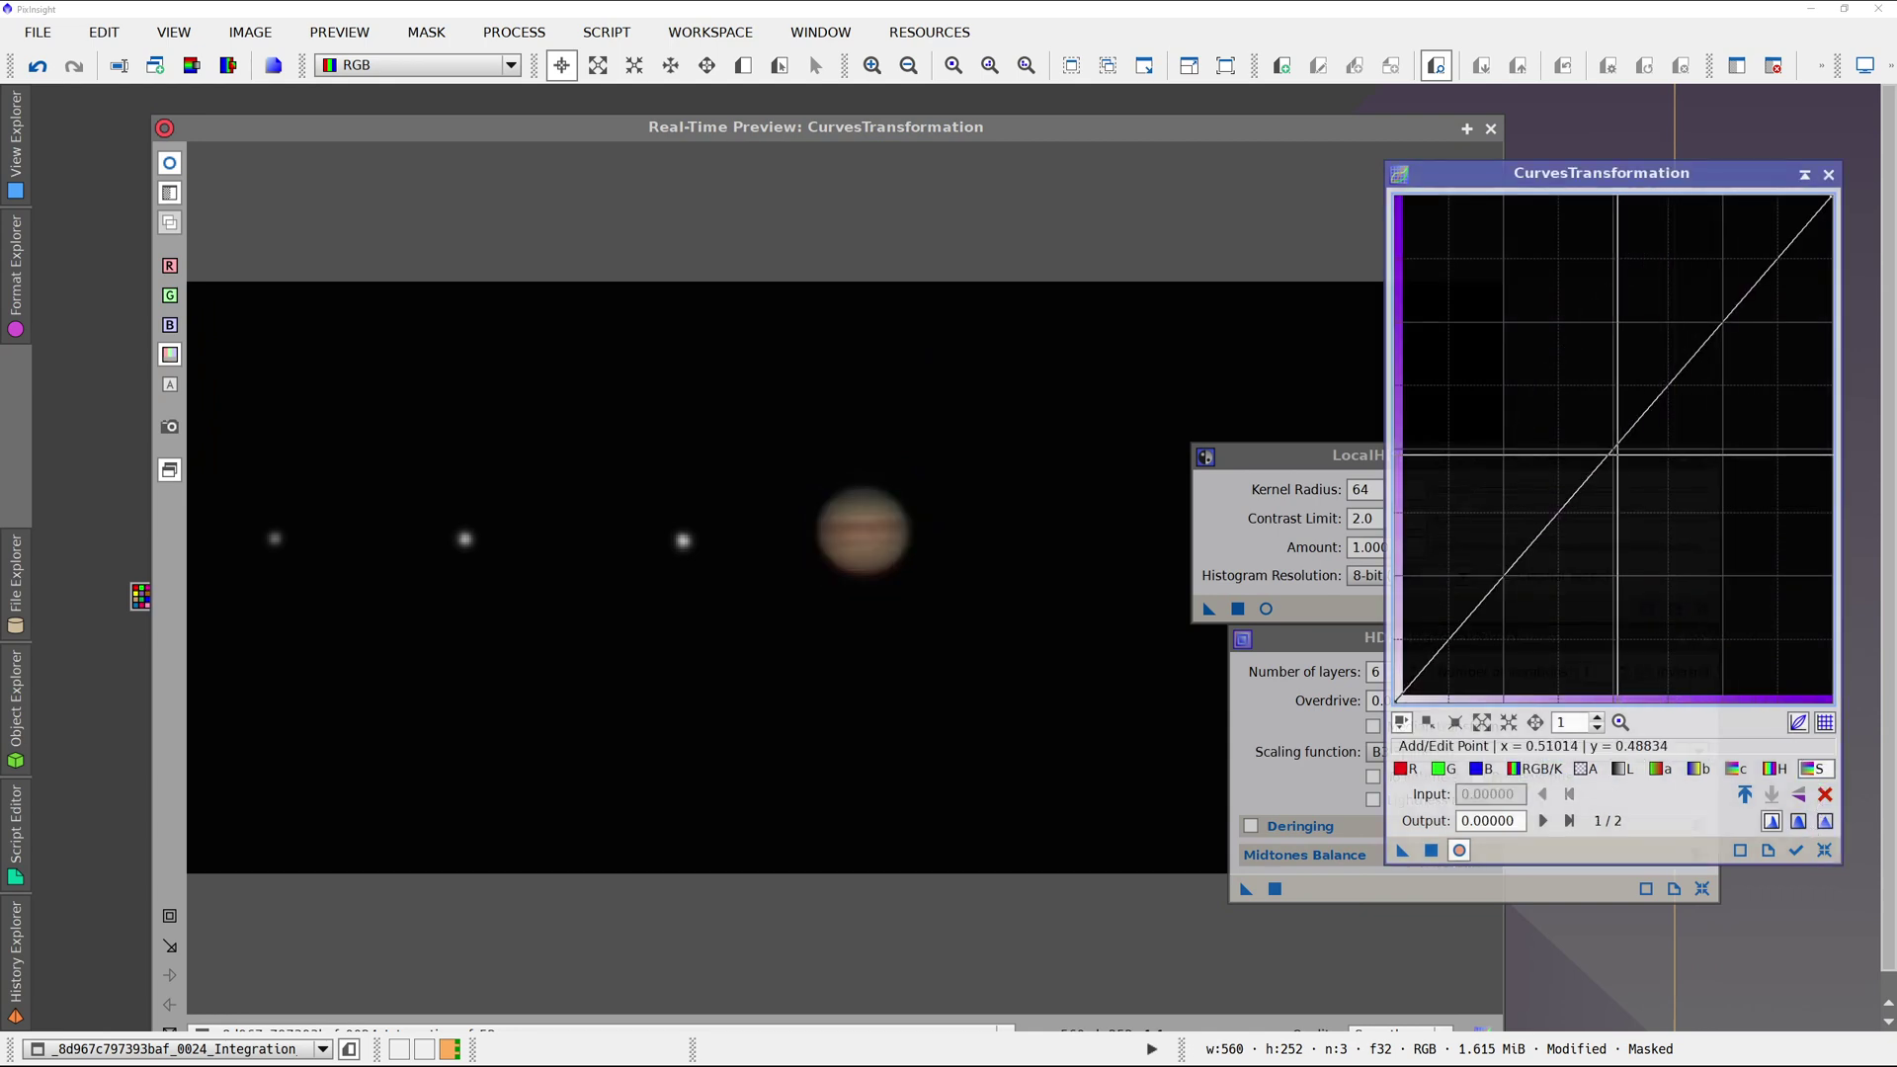
drag(1617, 452, 1598, 420)
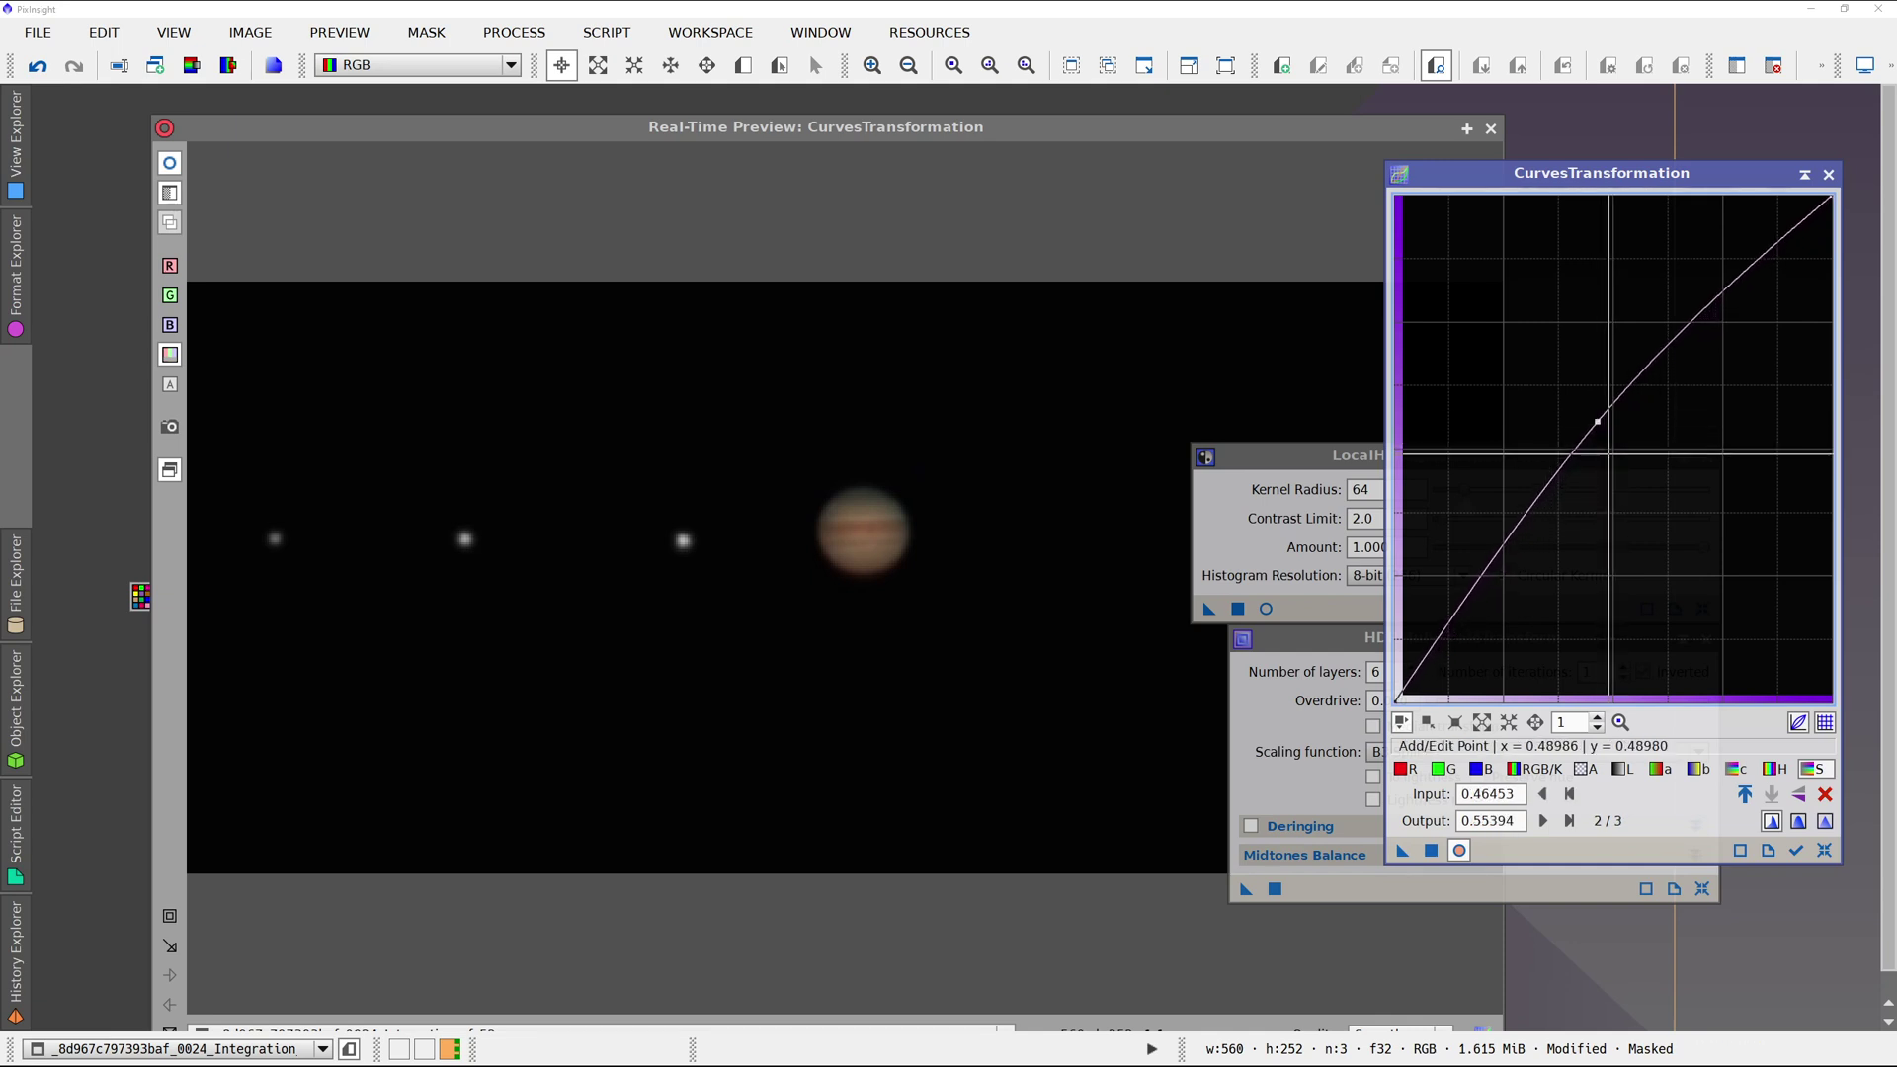
click(1621, 769)
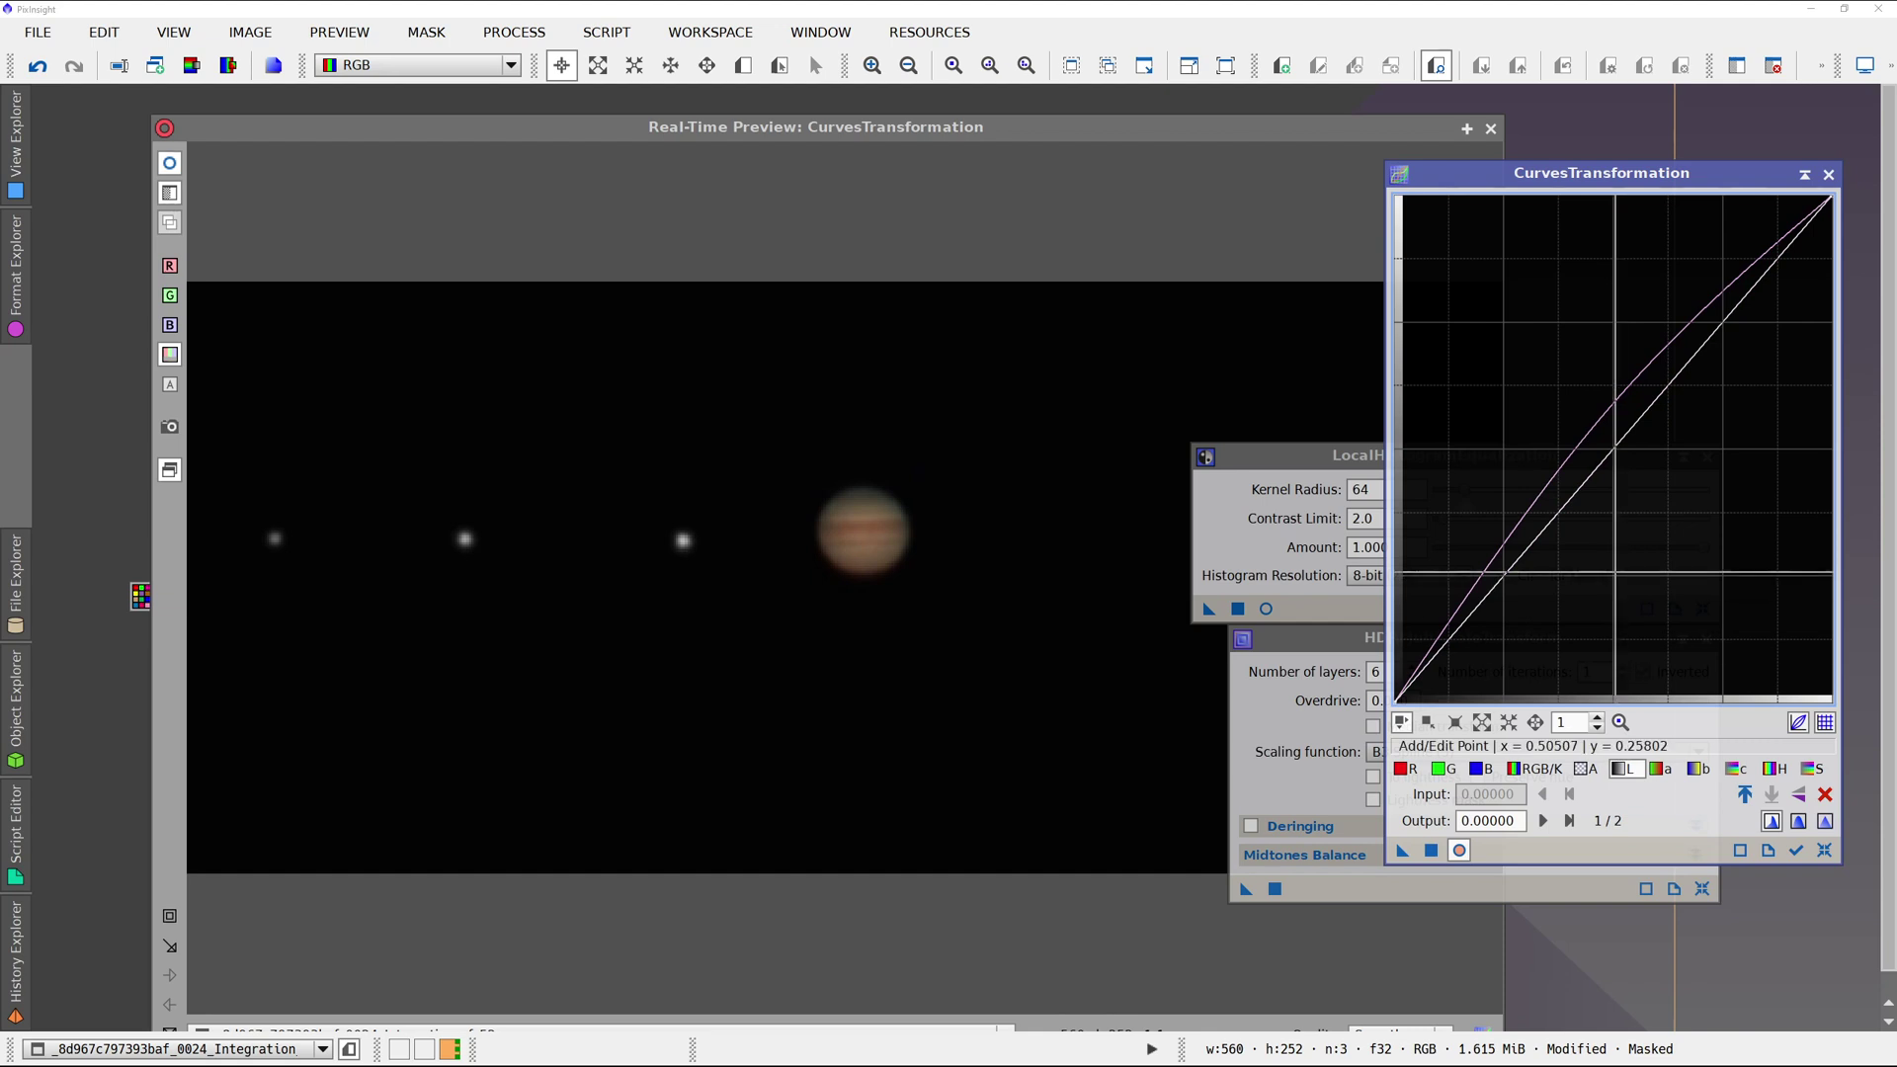
drag(1589, 478, 1589, 470)
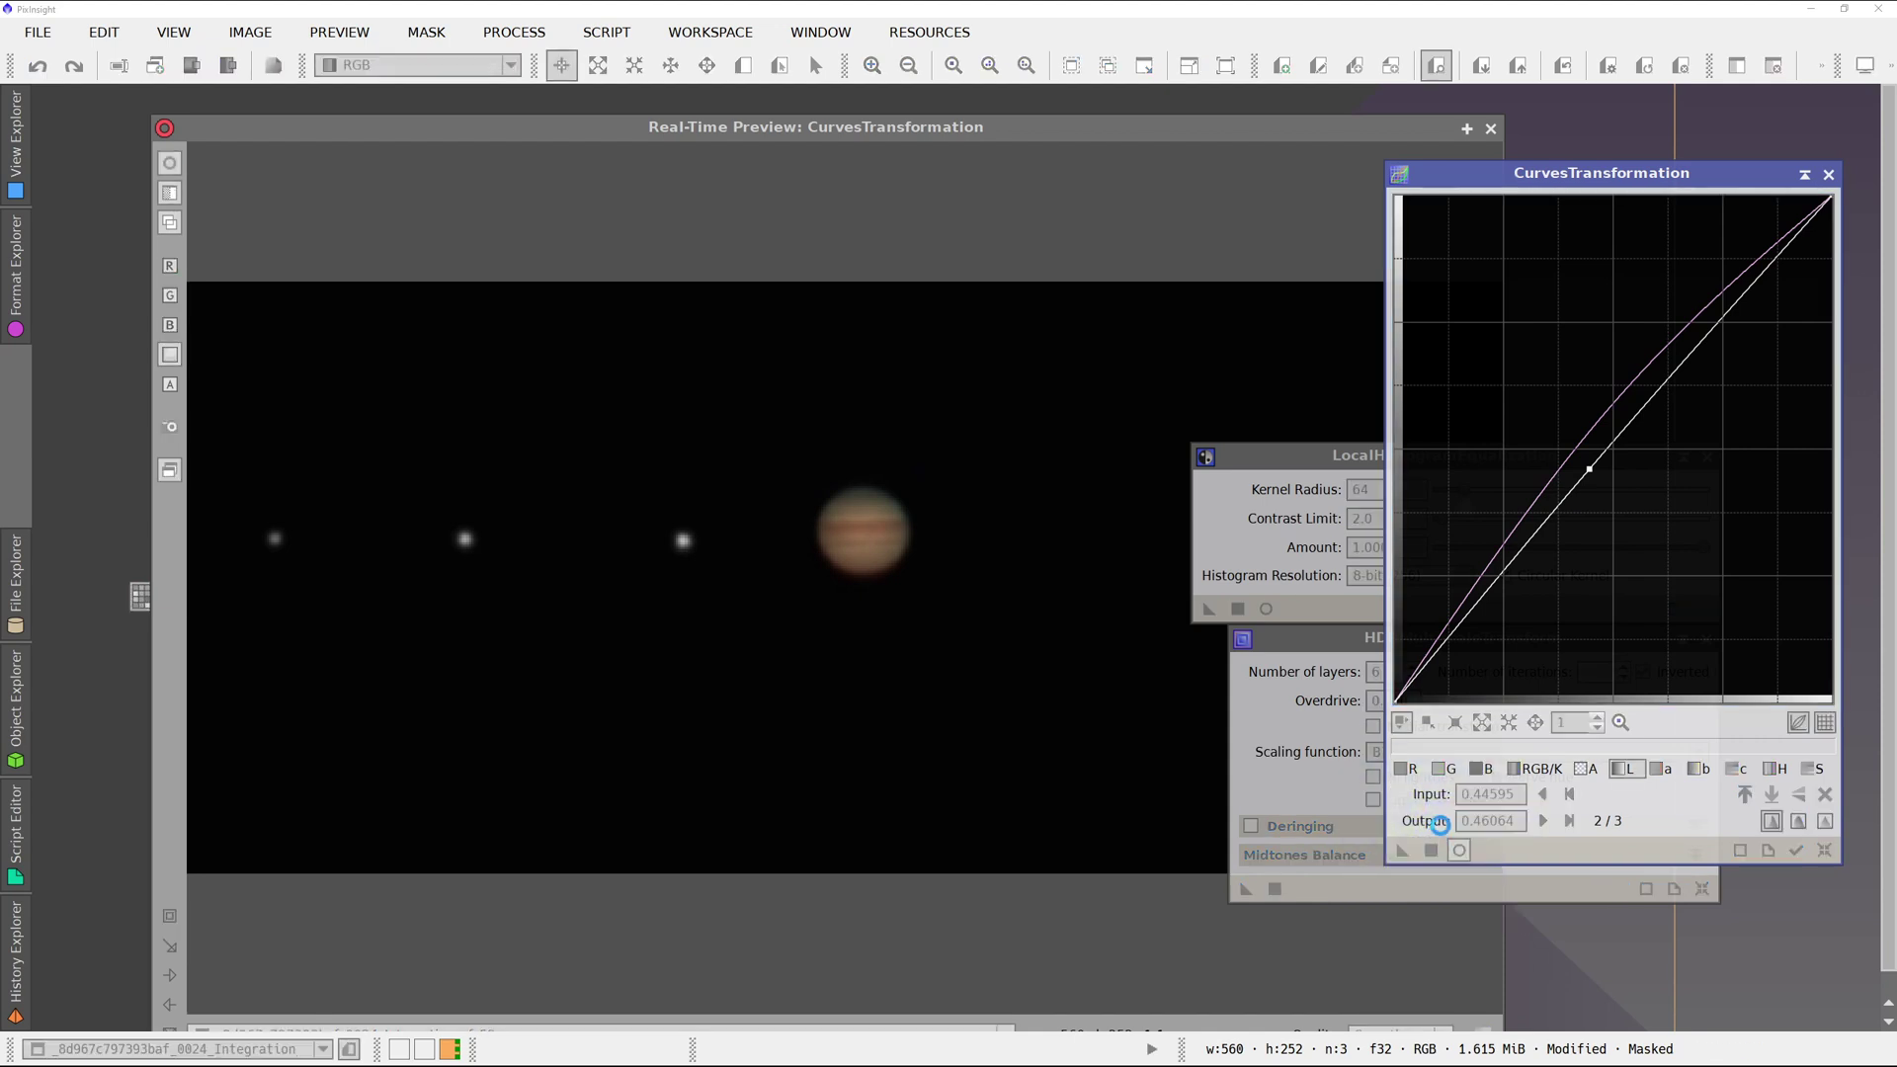
click(1829, 174)
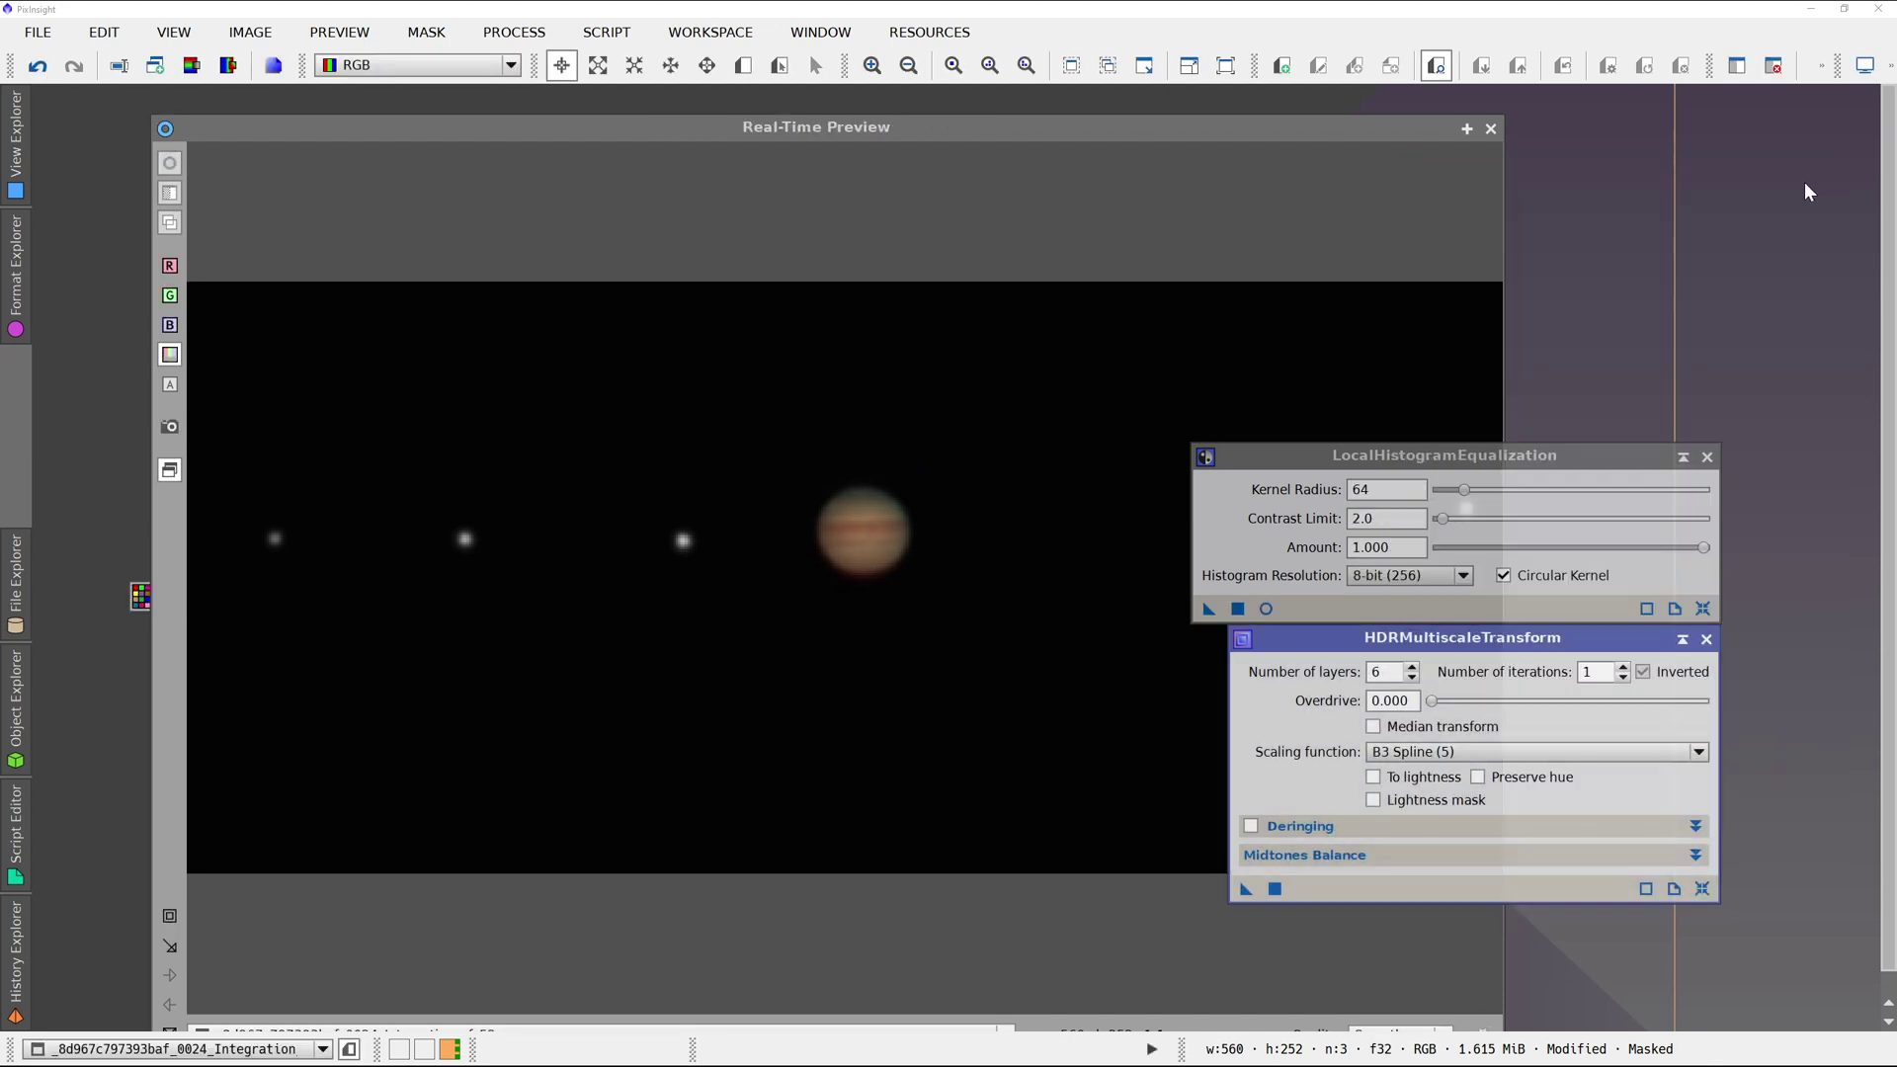
click(1491, 129)
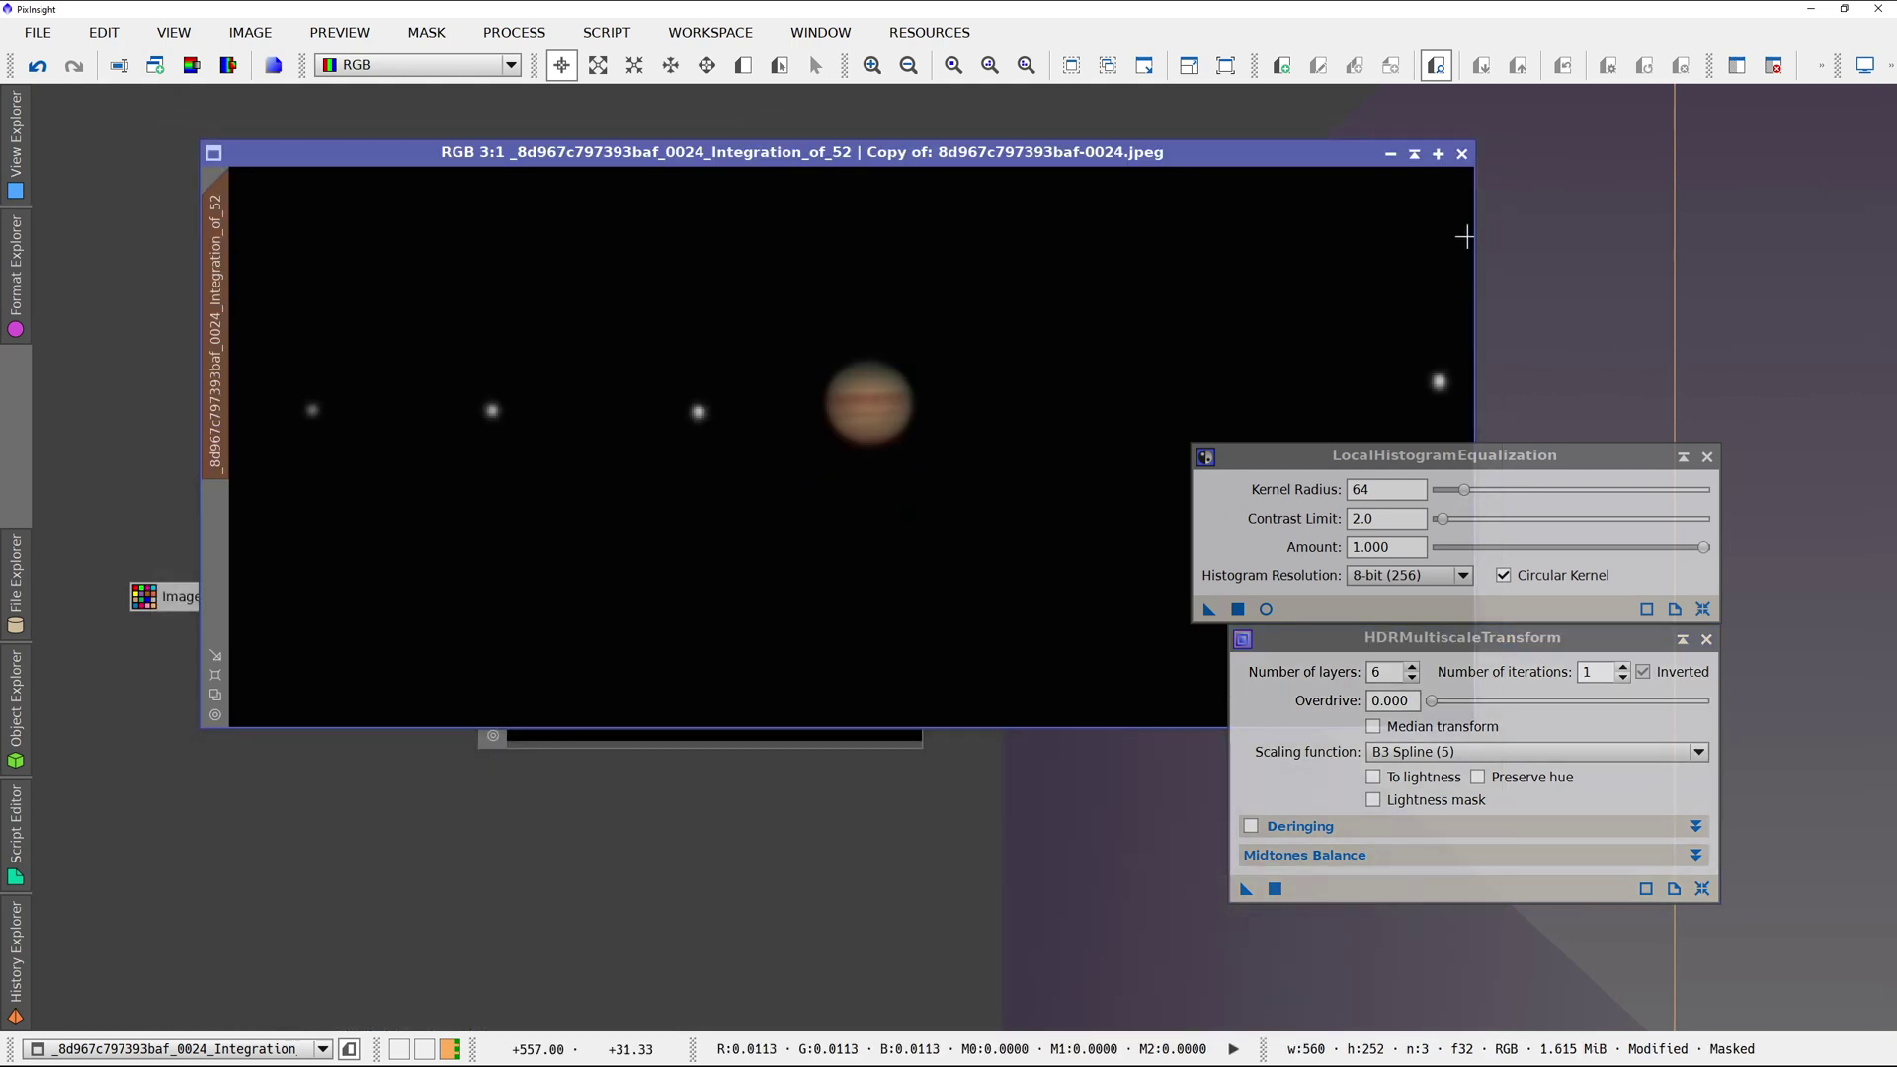
click(1267, 608)
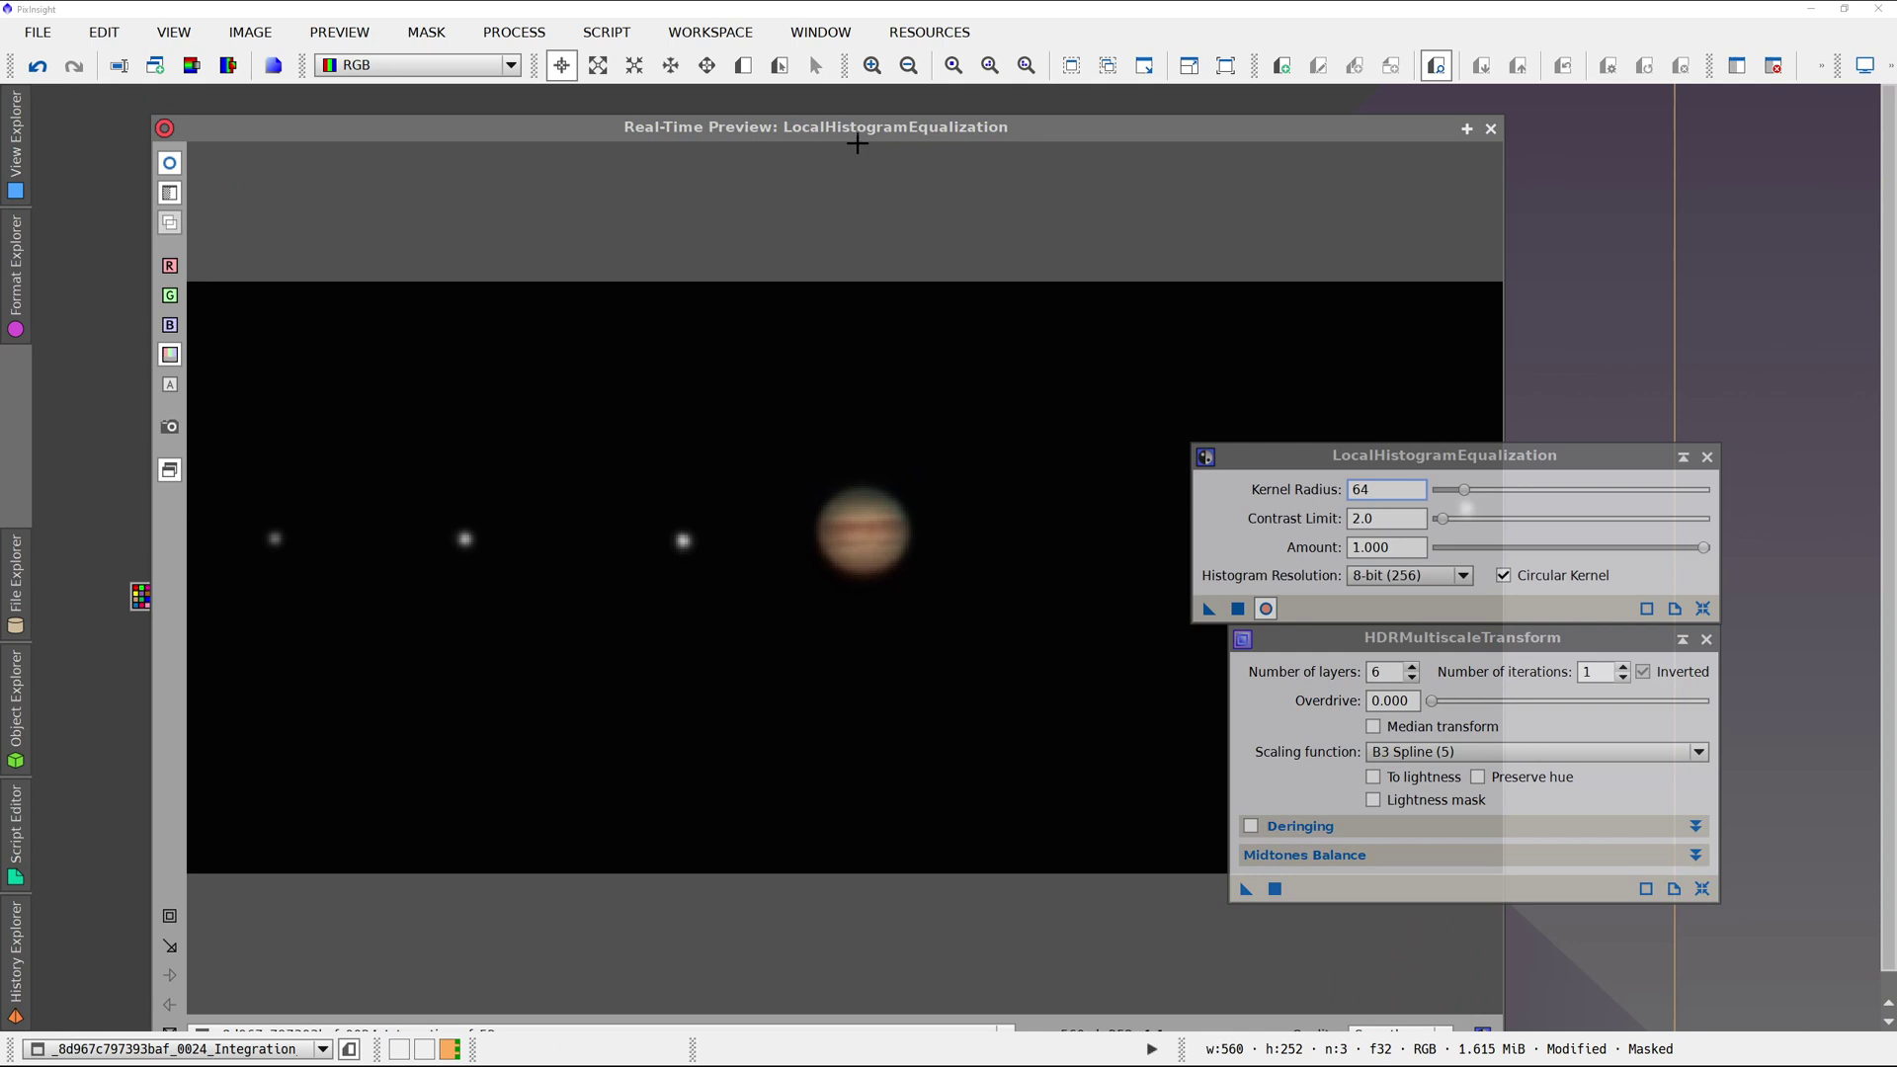
Set LocalHistogramEqualization to Kernel Radius 54 and Contrast Limit 5.0.
drag(852, 133, 786, 116)
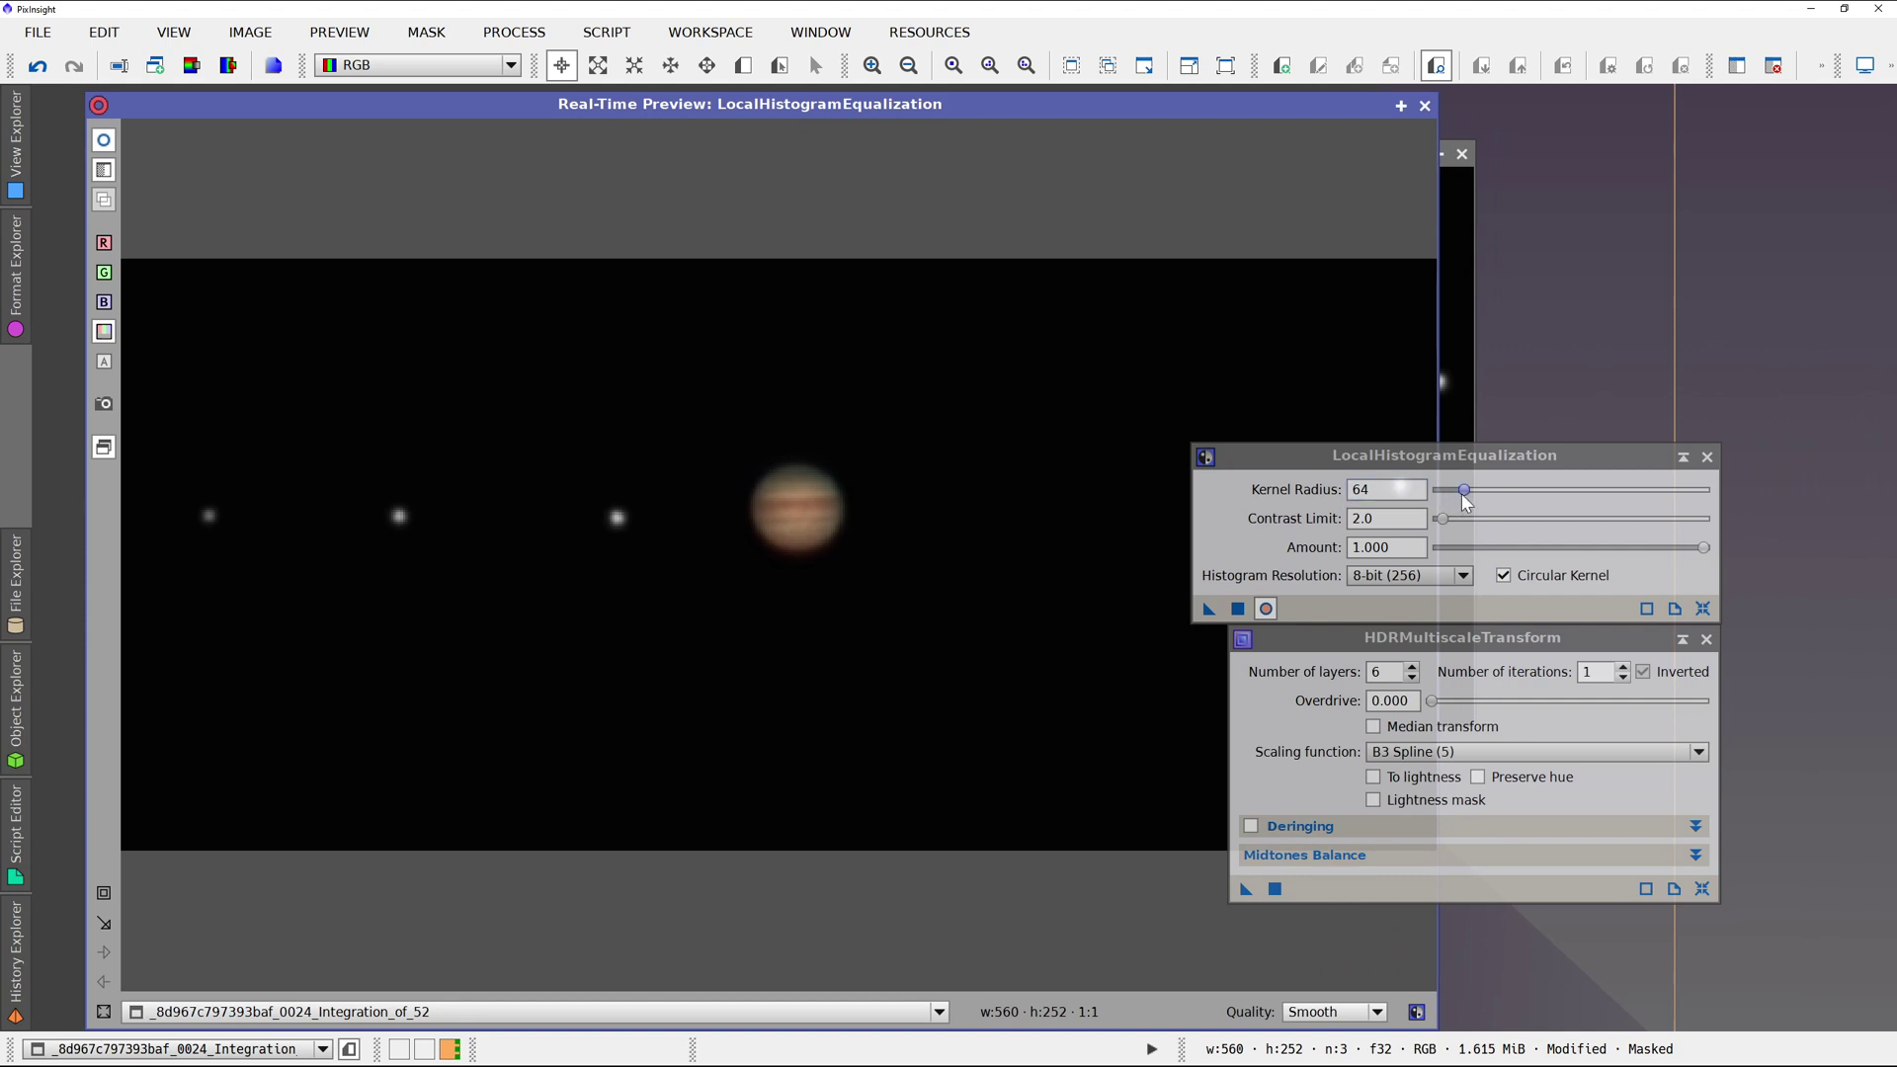
mouse_move(1465, 491)
mouse_down()
mouse_move(1519, 495)
mouse_move(1462, 497)
mouse_up()
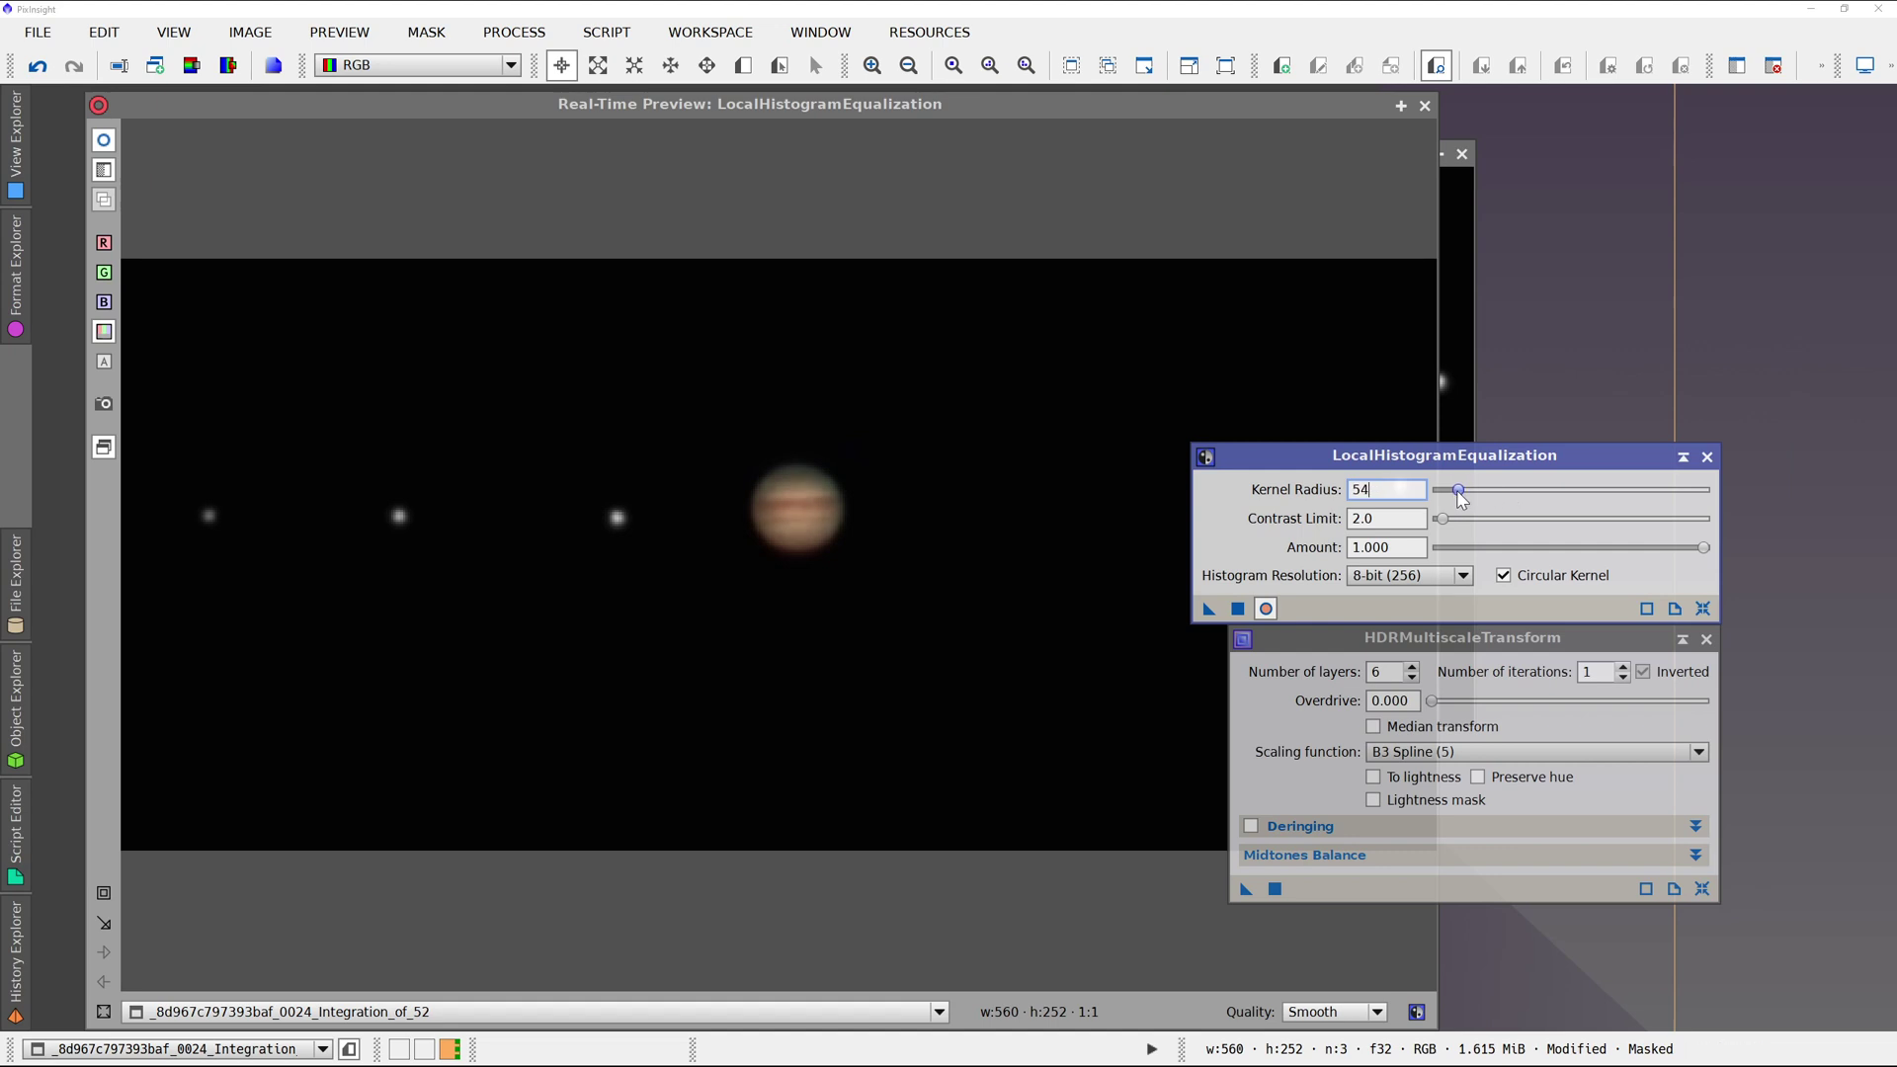
key(Tab)
text(5.)
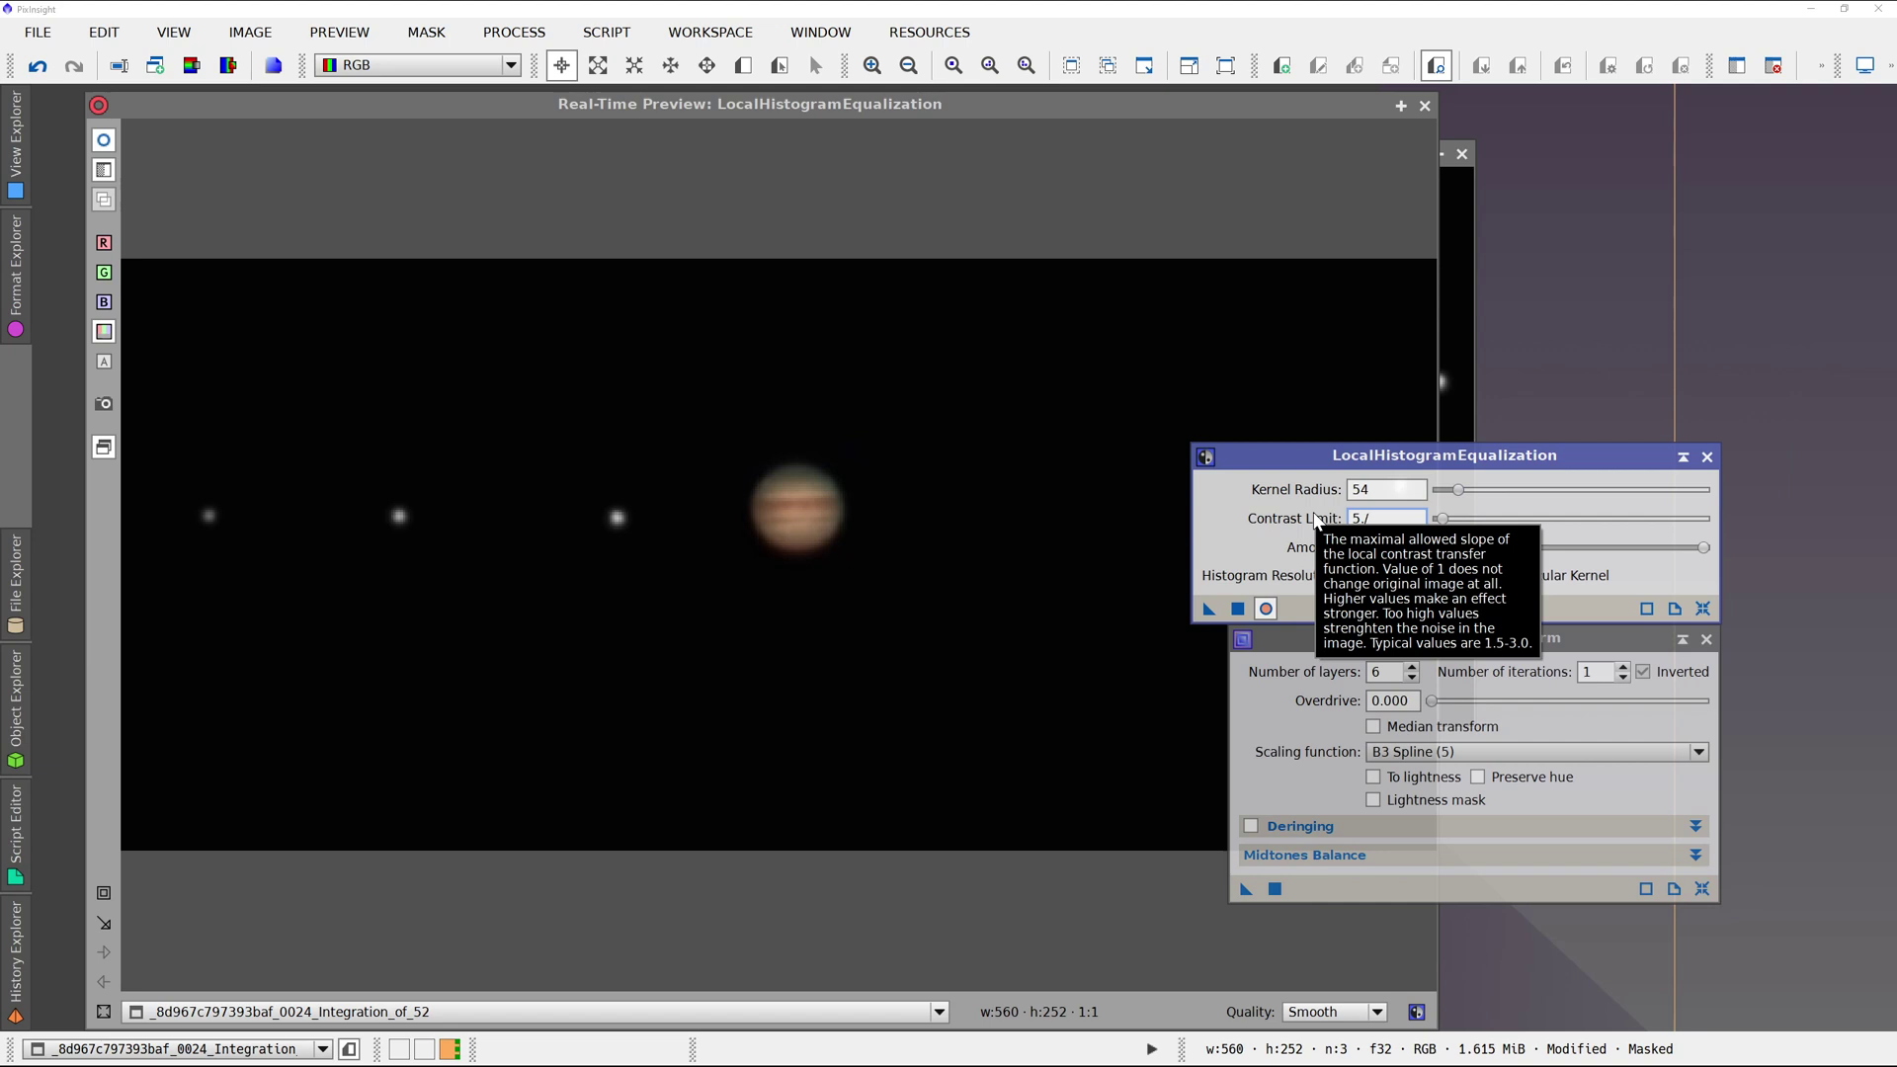
text(0)
key(Tab)
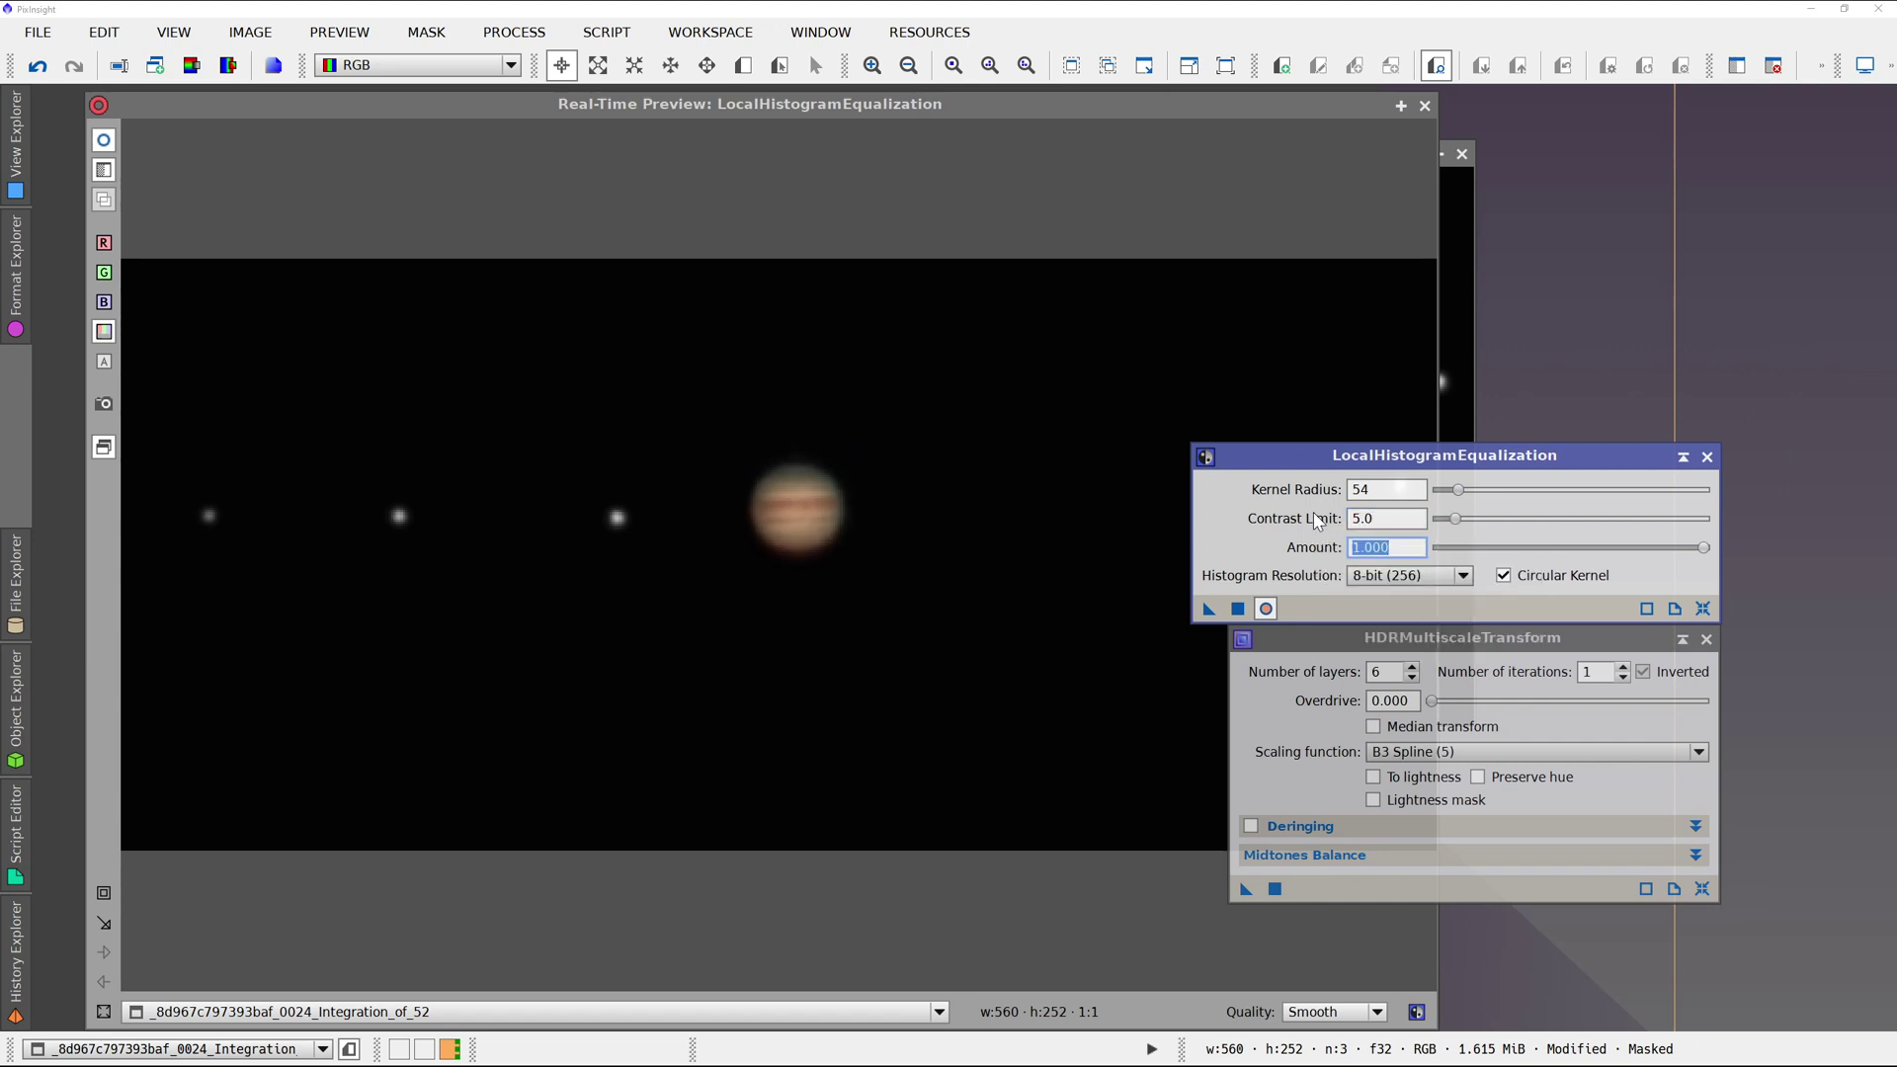
key(shift+Tab)
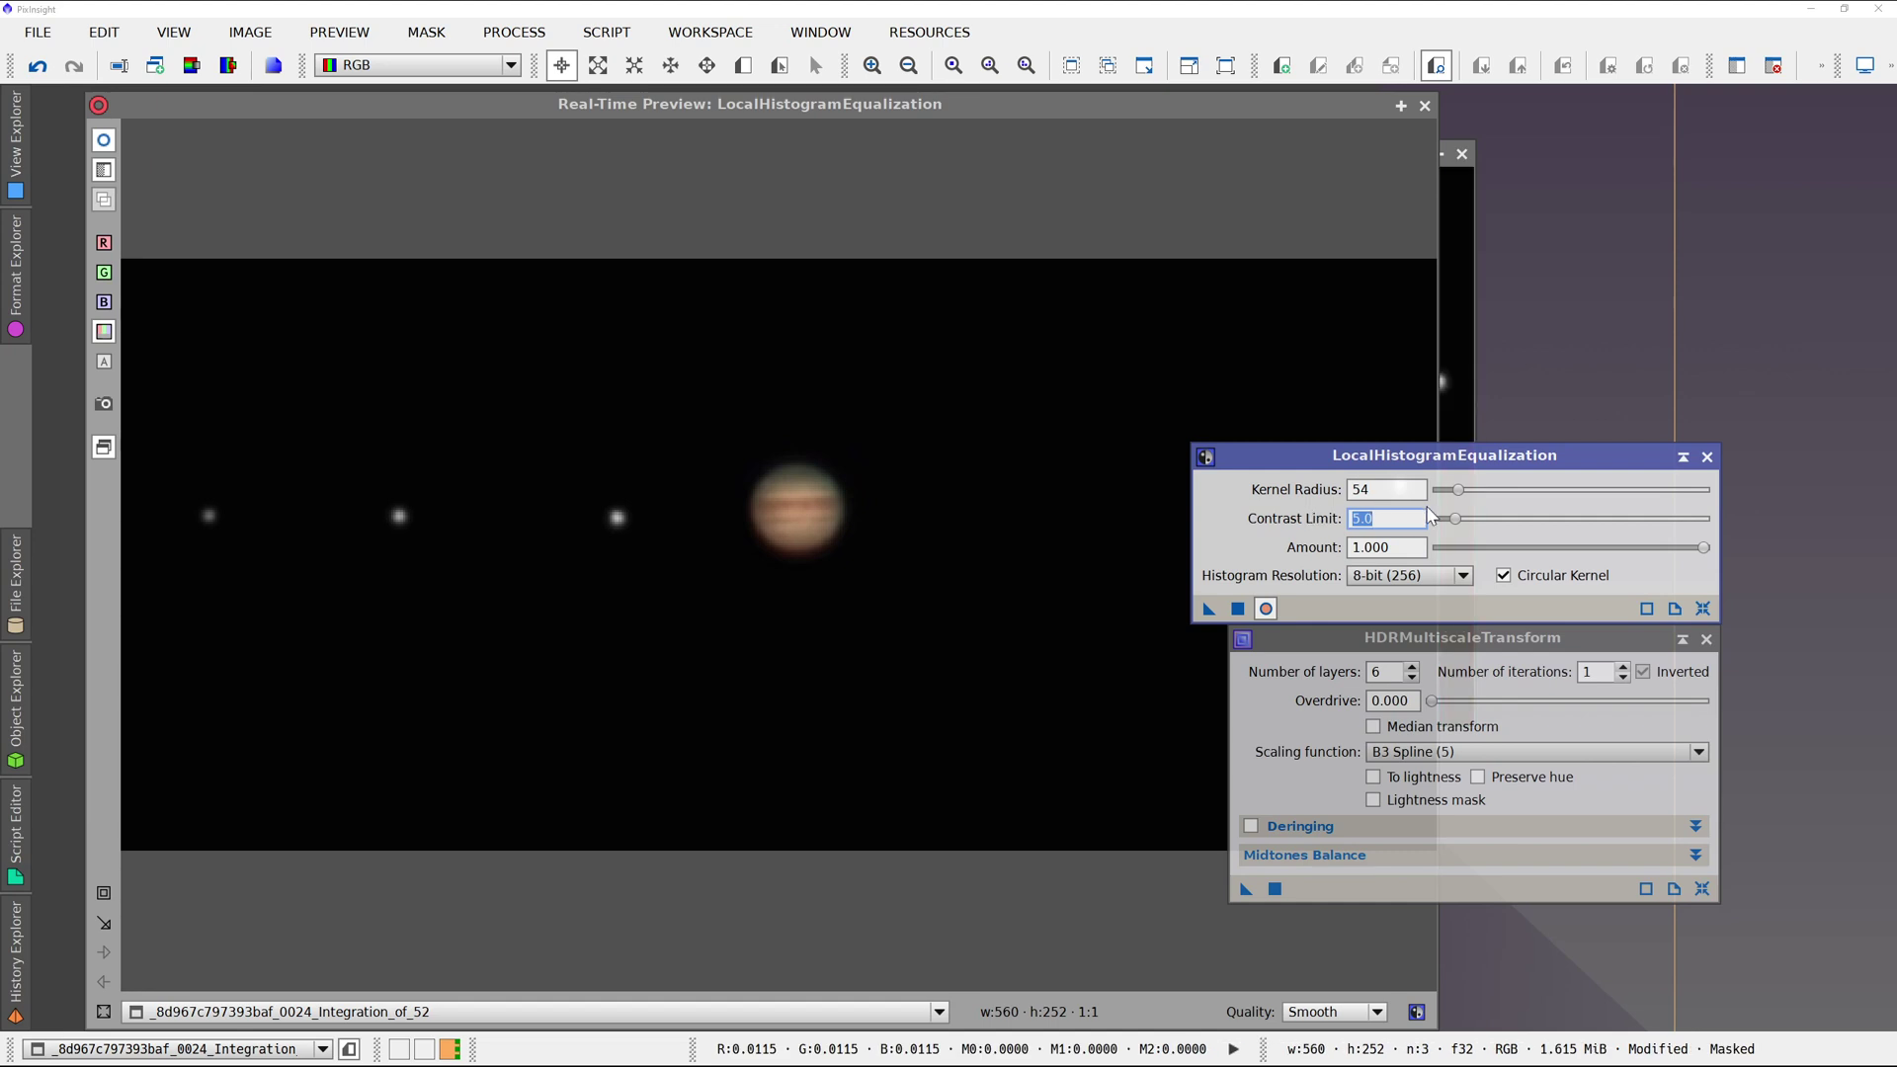
Close LocalHistogramEqualization, then trial HDRMultiscaleTransform with 2 layers on Jupiter and undo it.
click(1707, 458)
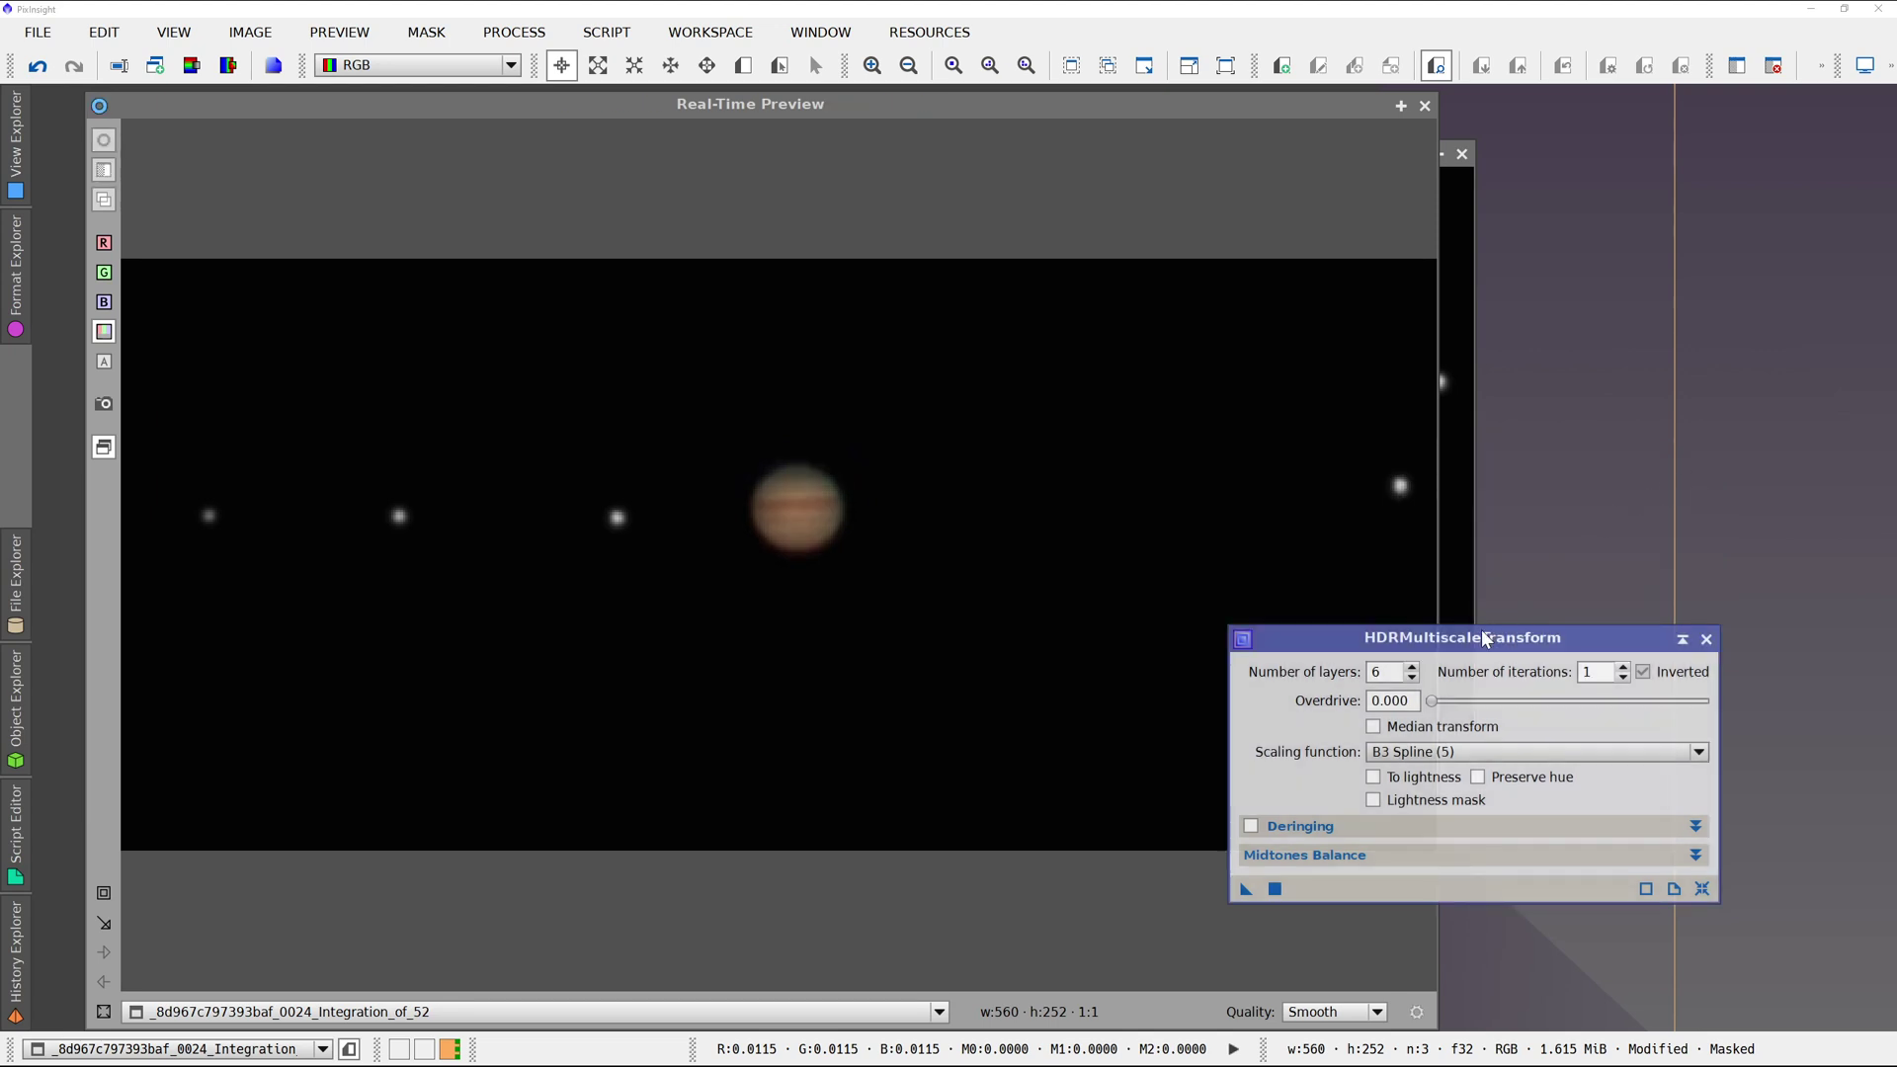
drag(1486, 639, 1418, 257)
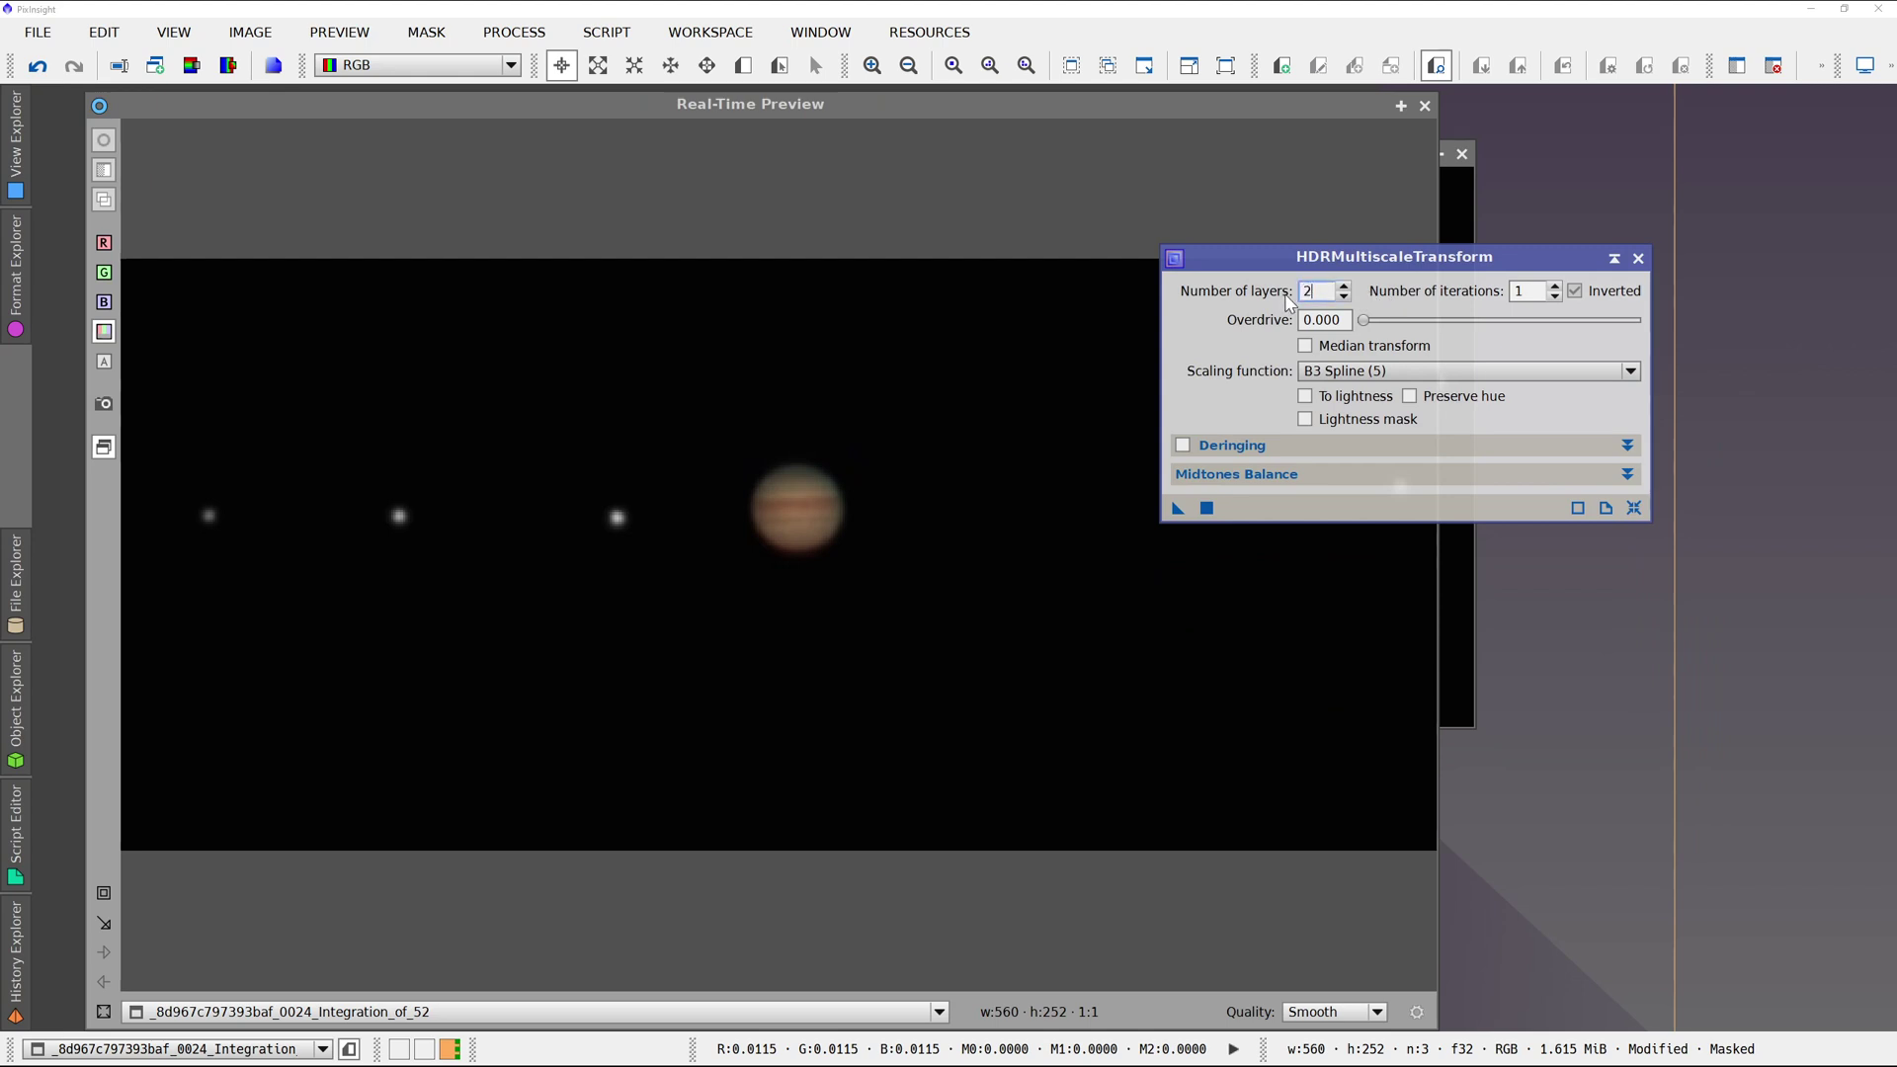
click(1207, 508)
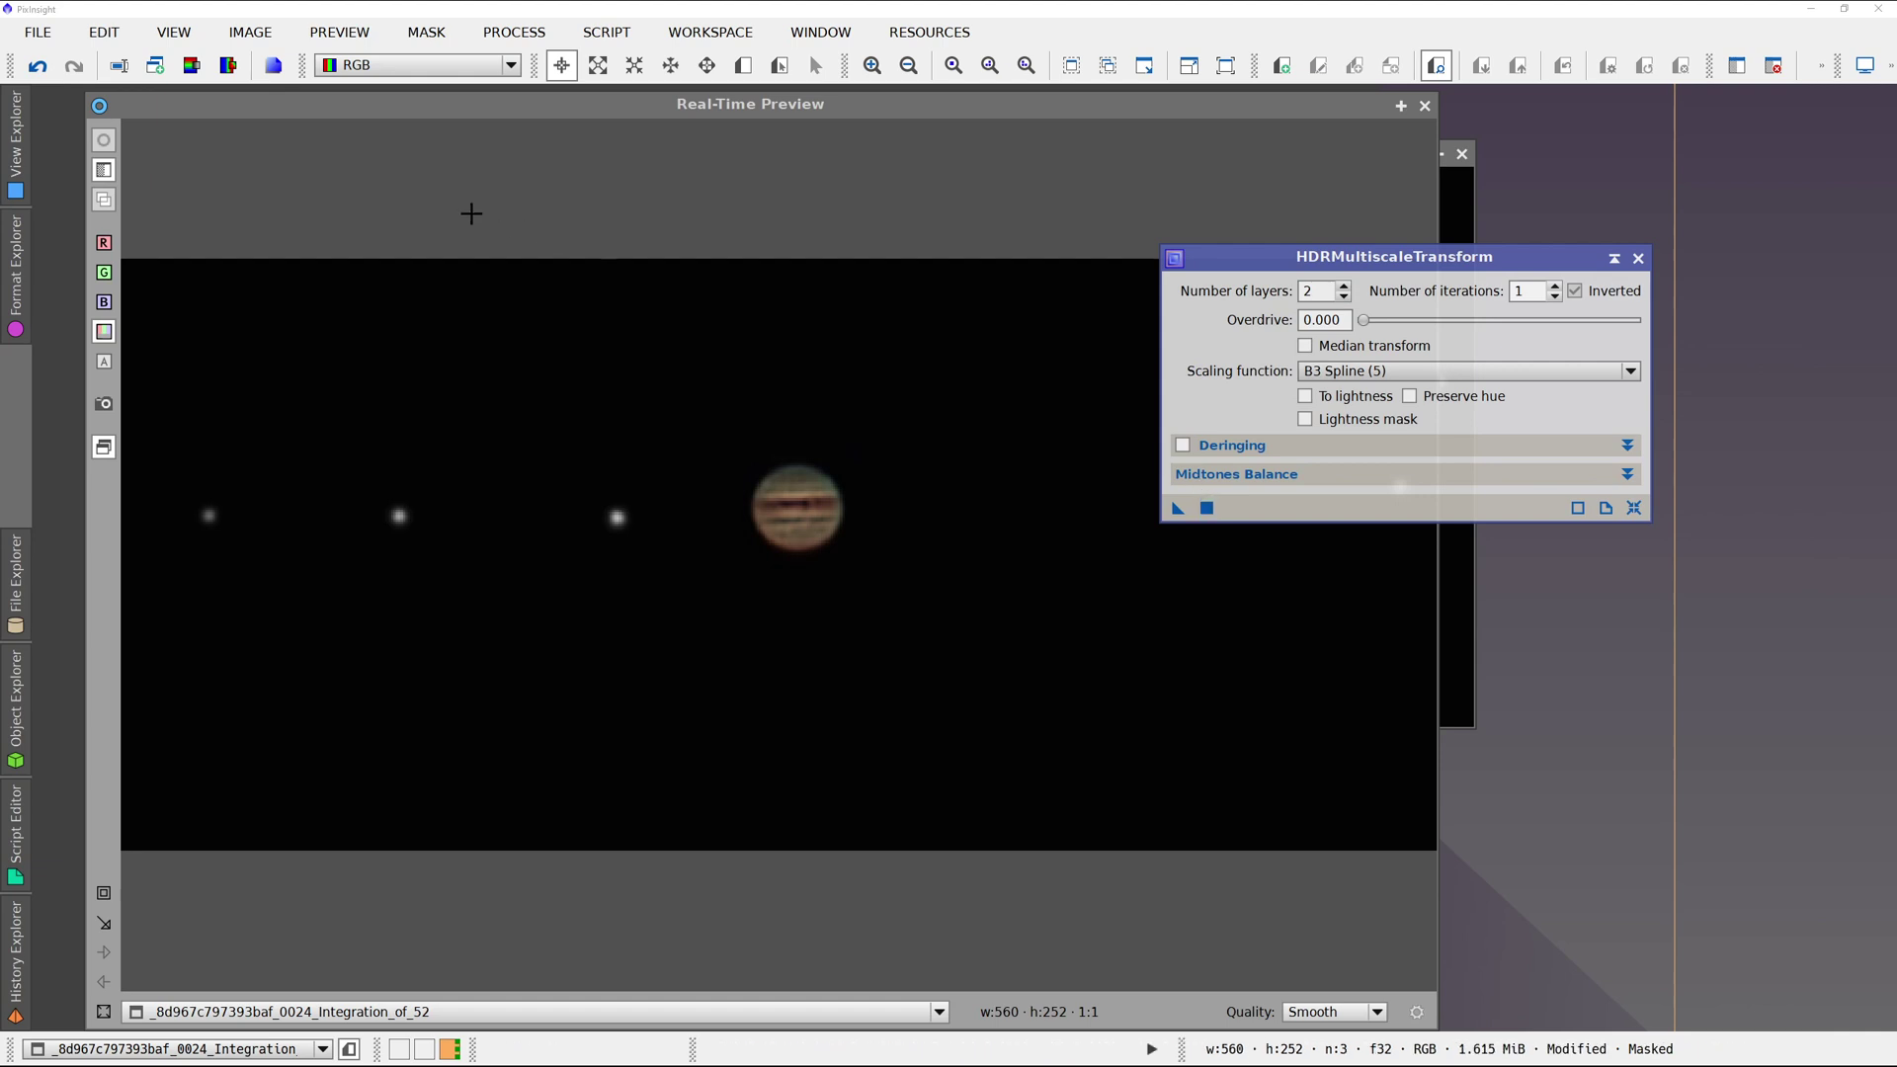
click(39, 68)
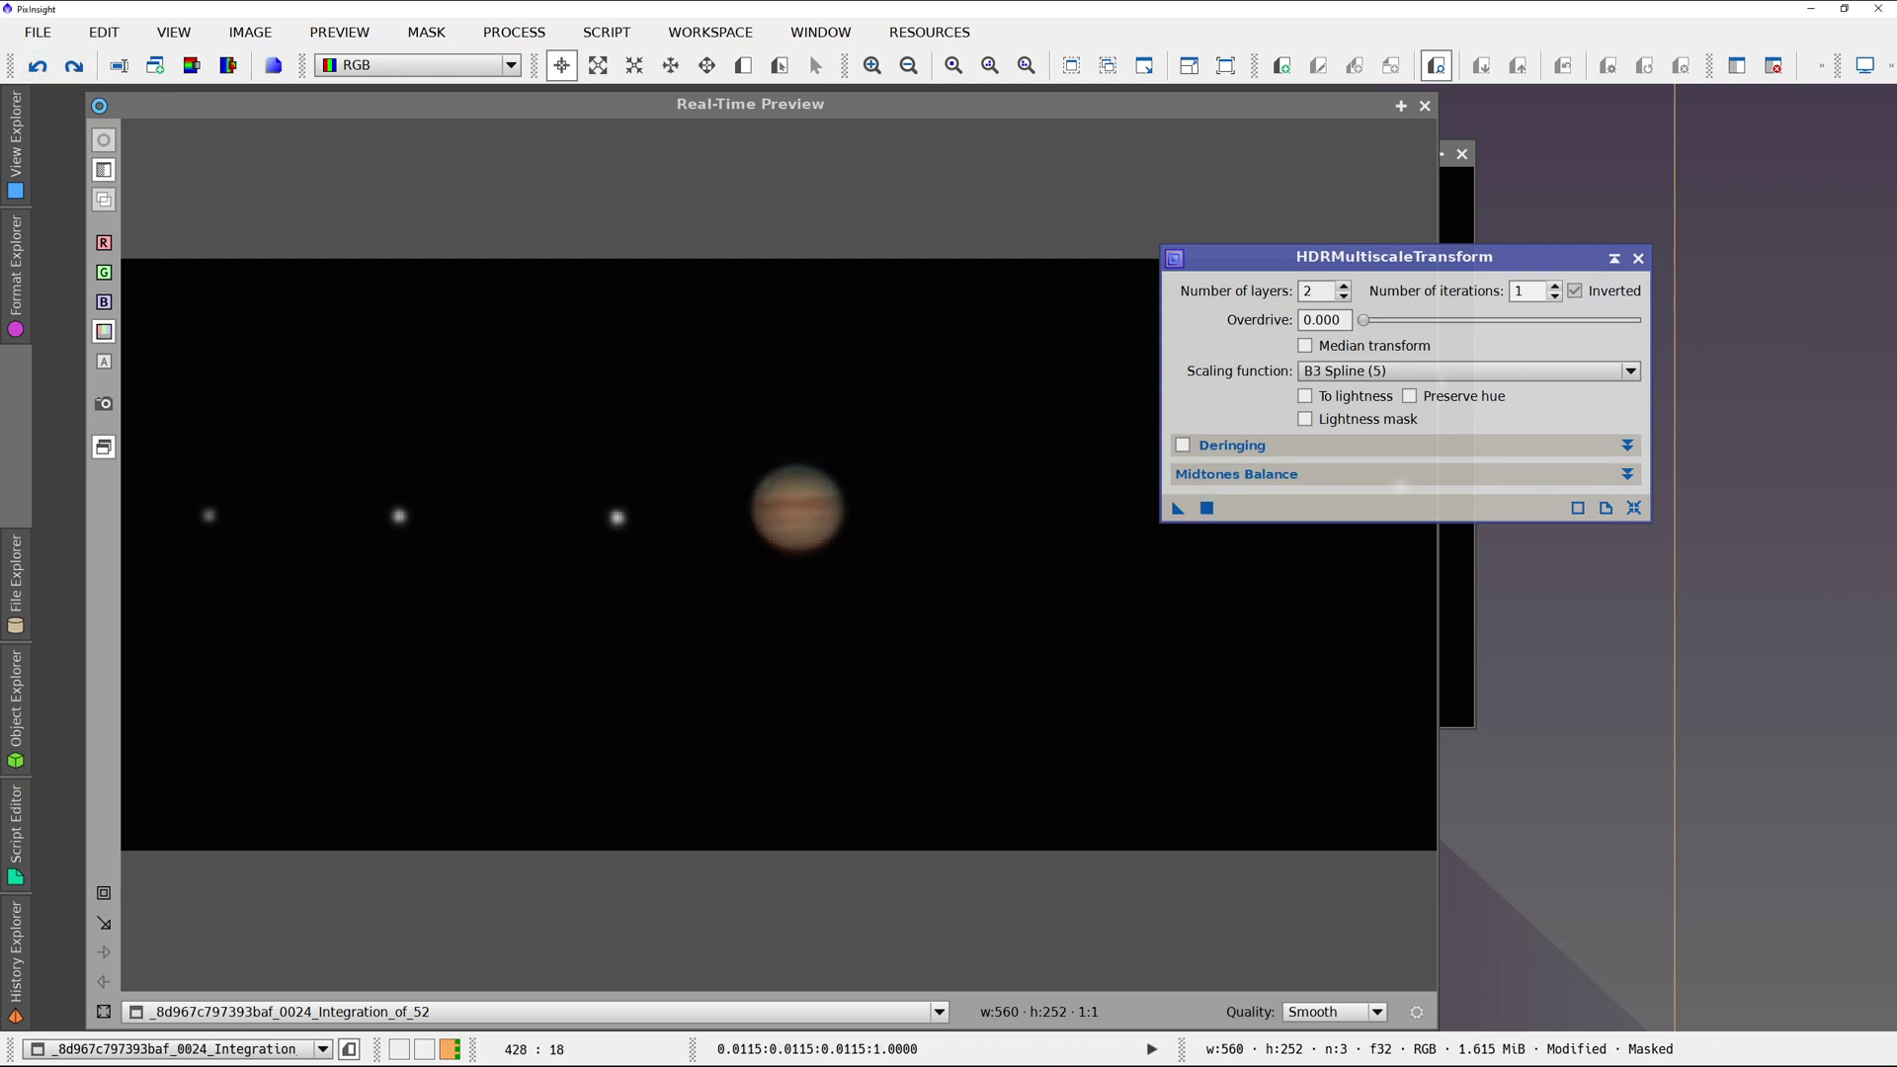
Retry the 2-layer HDR transform with Preserve hue enabled, then undo it.
click(1410, 396)
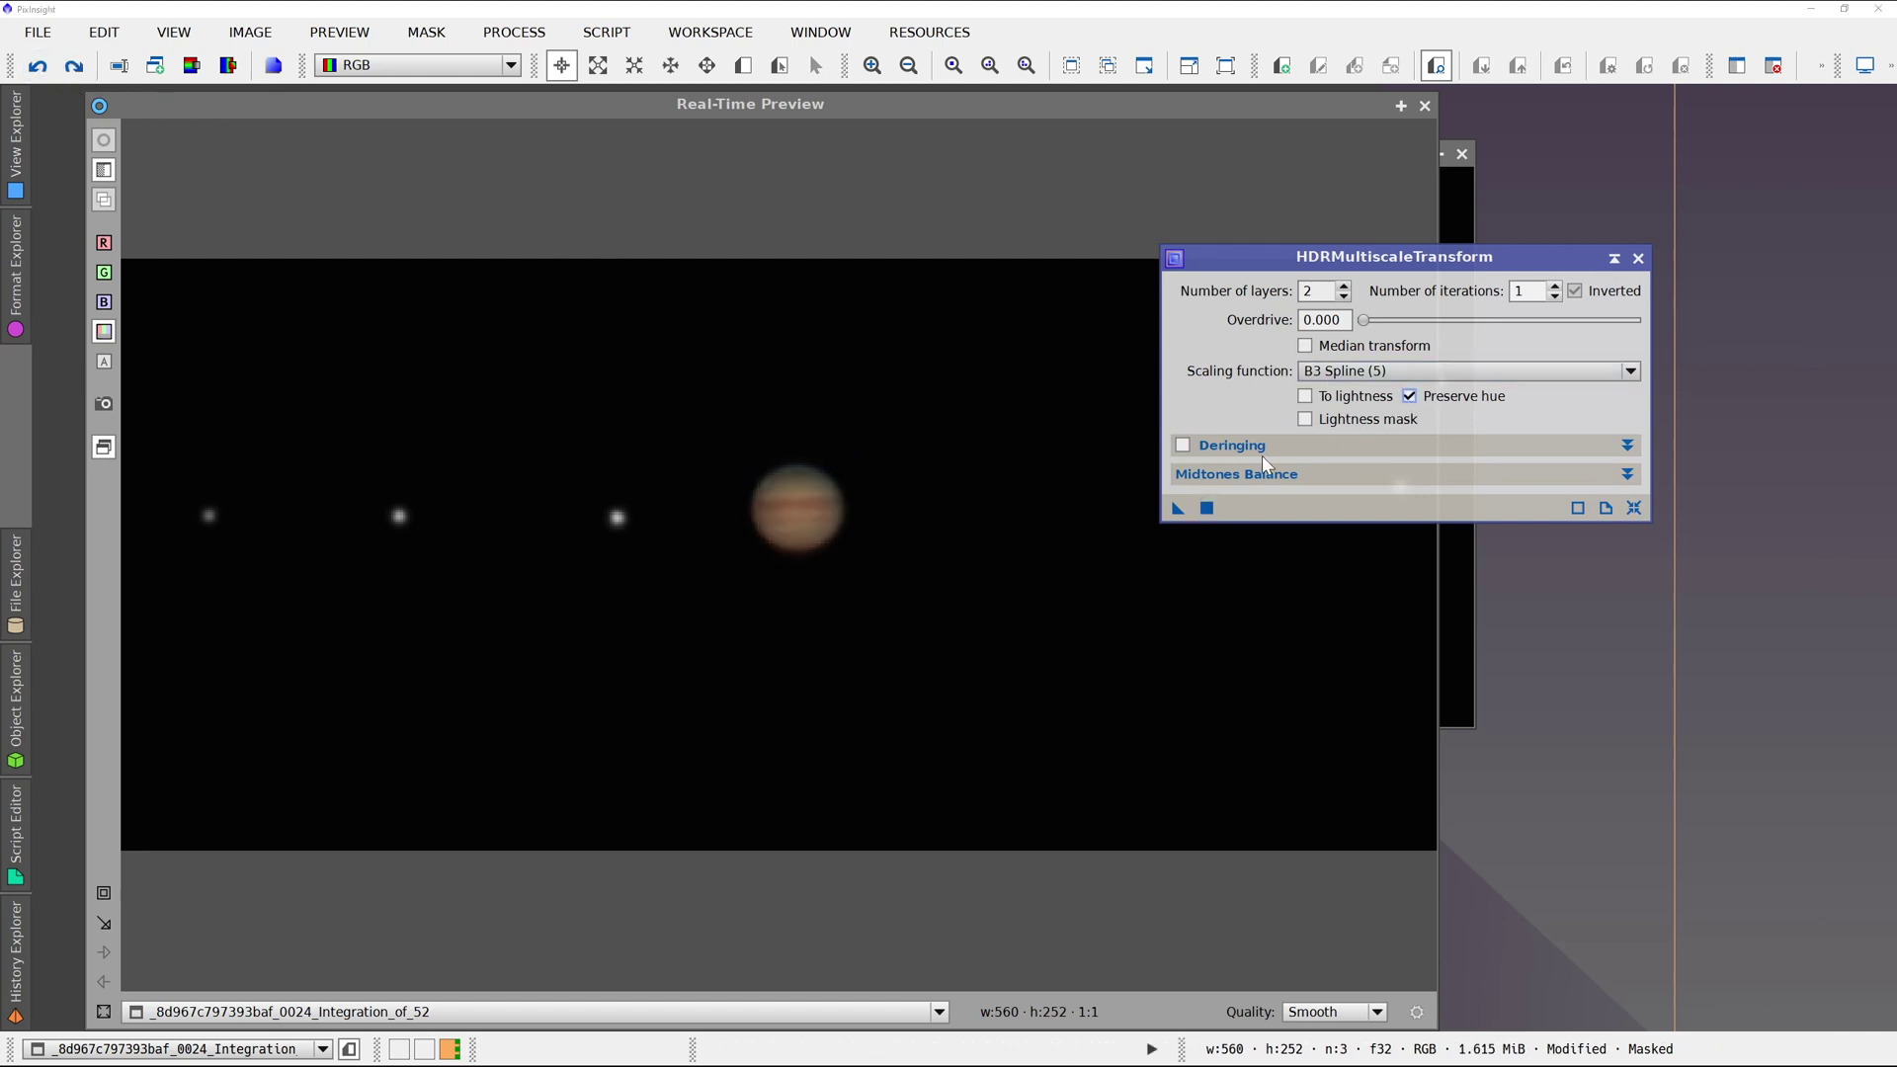
click(1205, 506)
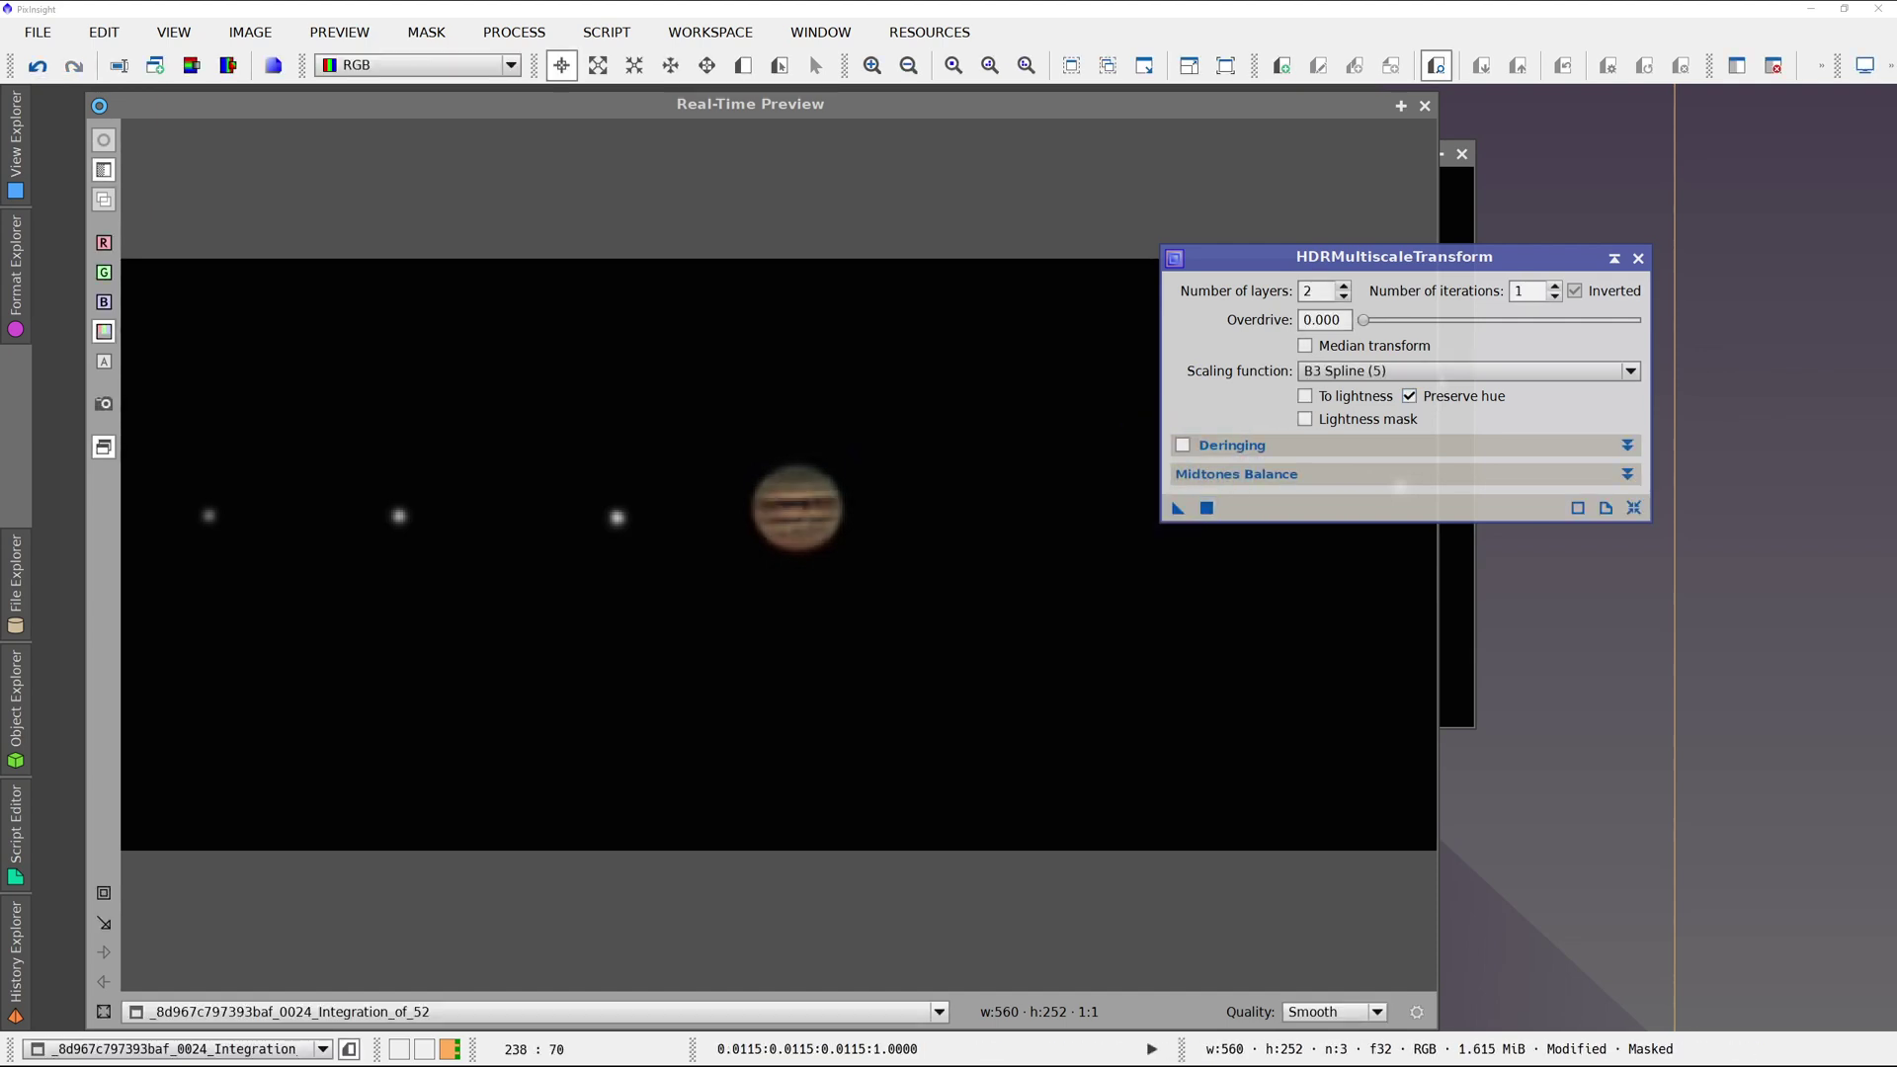
click(39, 67)
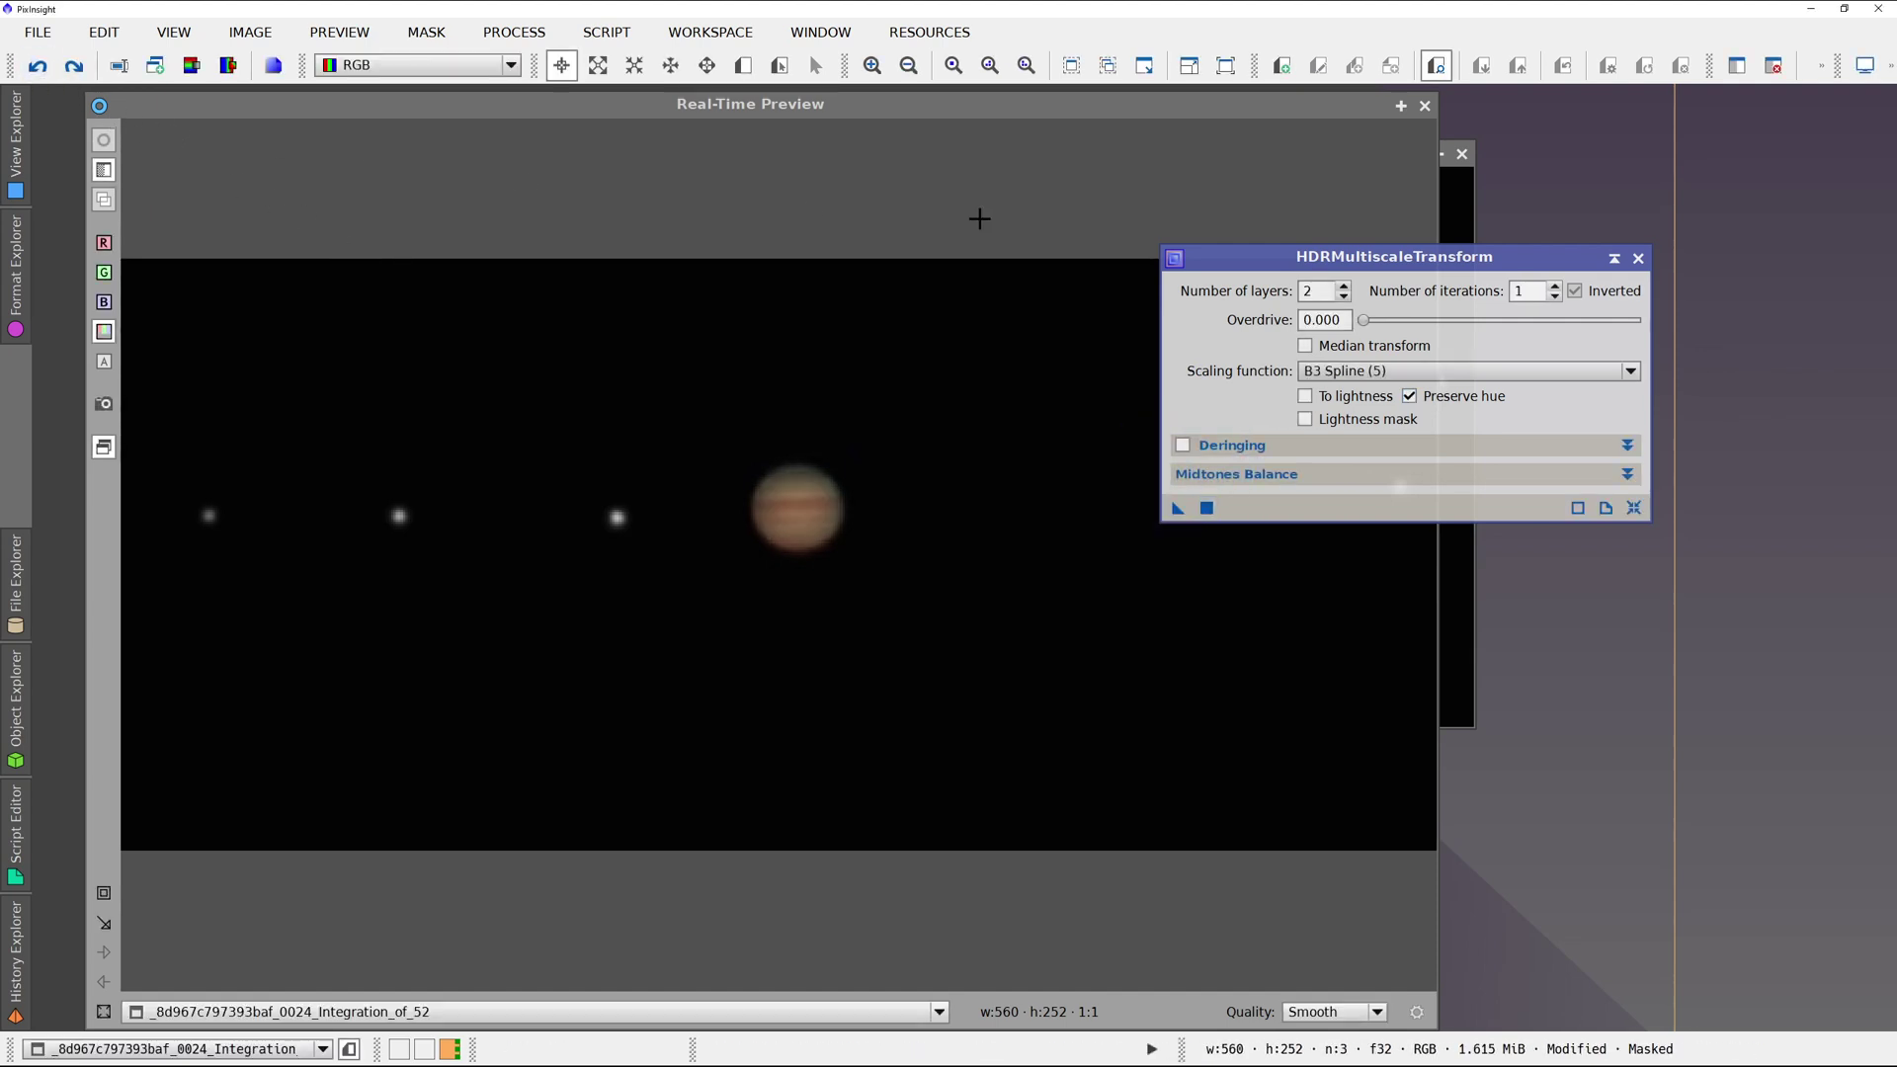
Set HDRMultiscaleTransform to 5 layers and apply it to Jupiter, comparing via undo.
drag(1324, 290, 1281, 294)
text(5)
click(1202, 510)
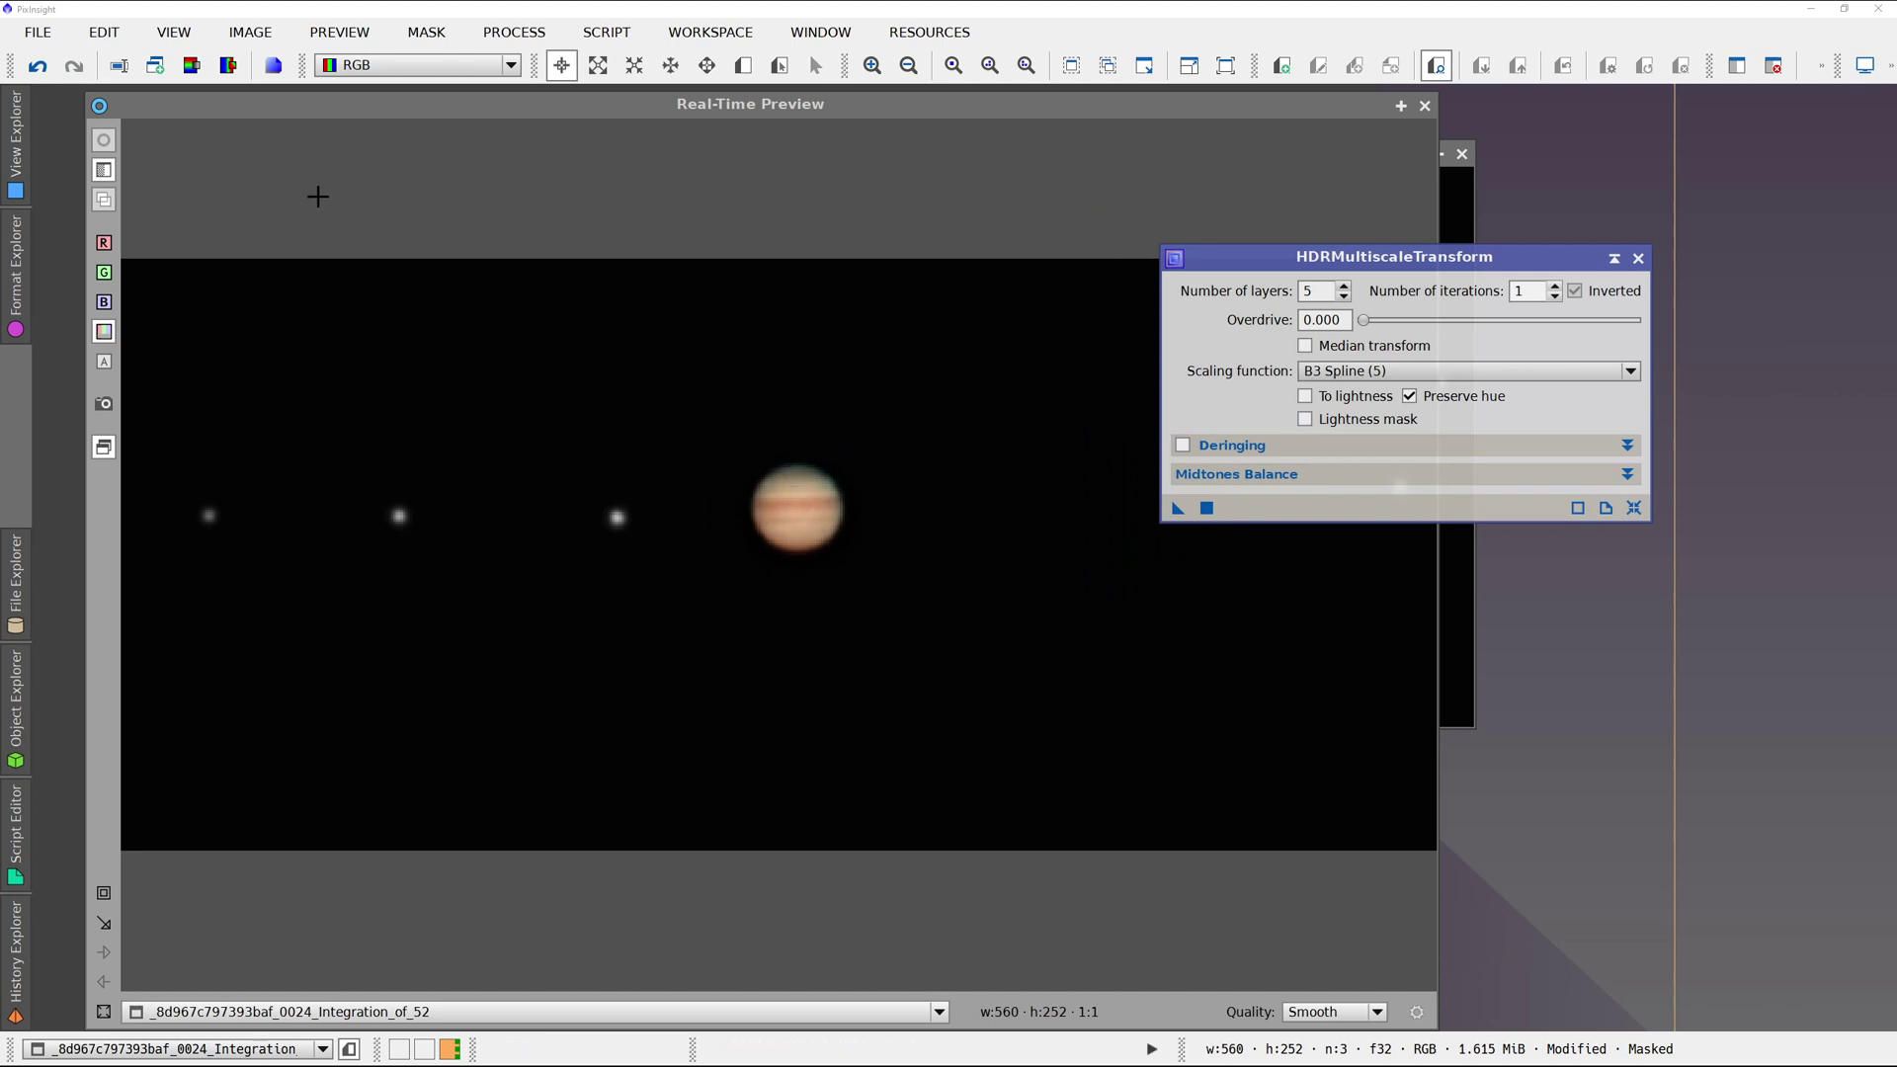
click(33, 74)
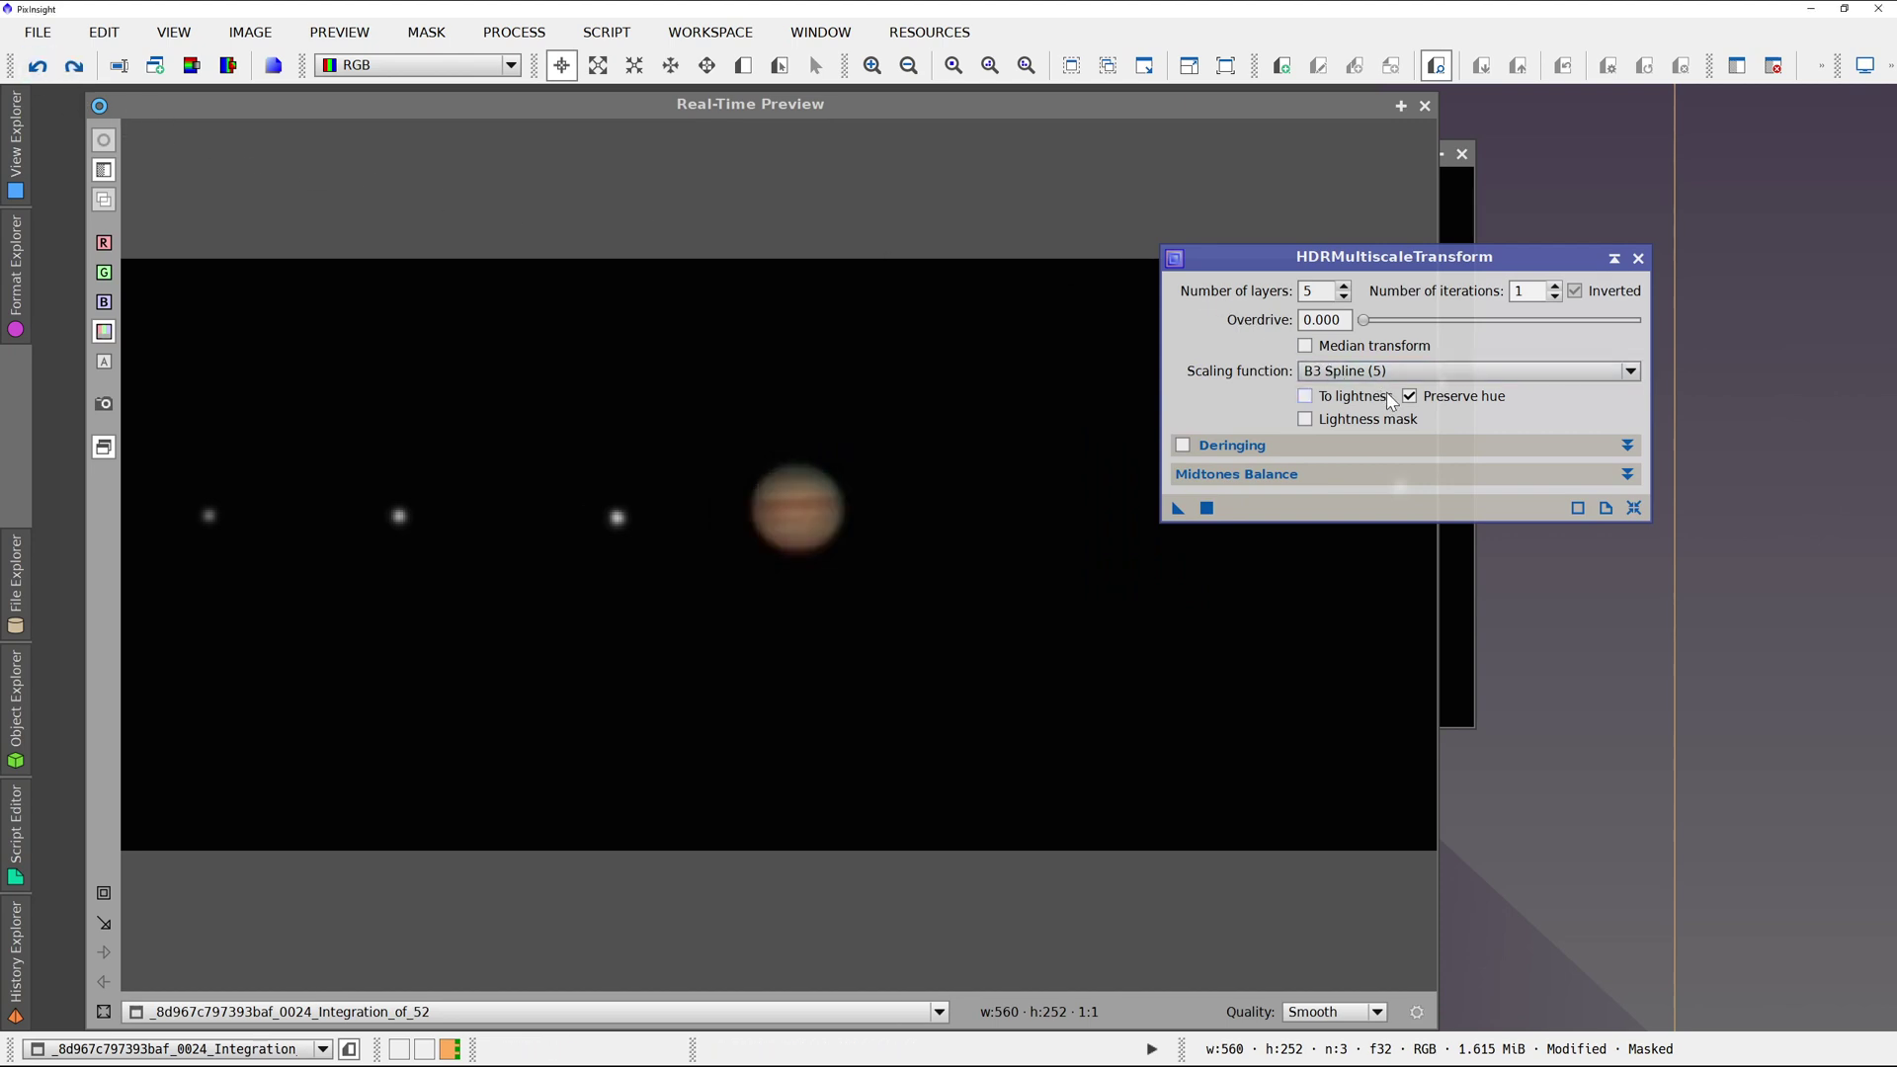
click(1207, 504)
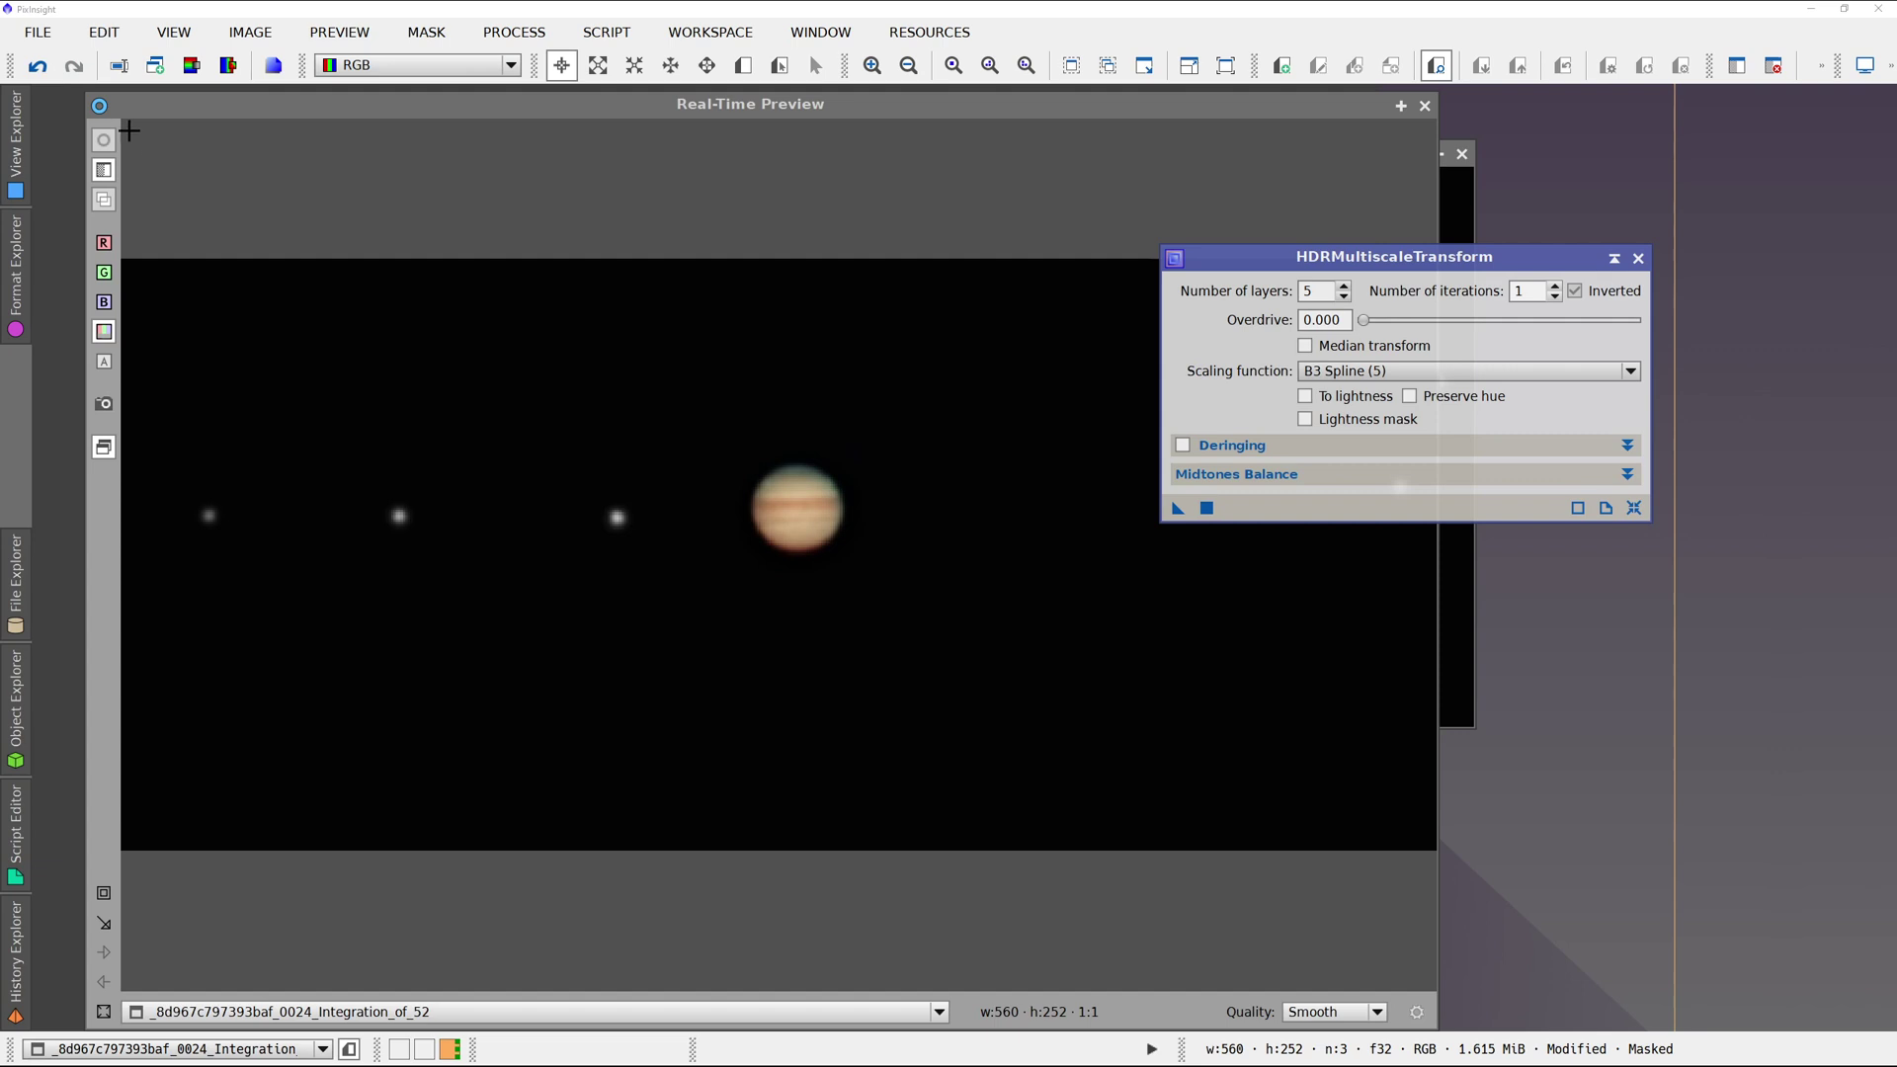
Compare the 5-layer result by undo/redo, then try 8 layers with and without Preserve hue, undoing each.
click(39, 73)
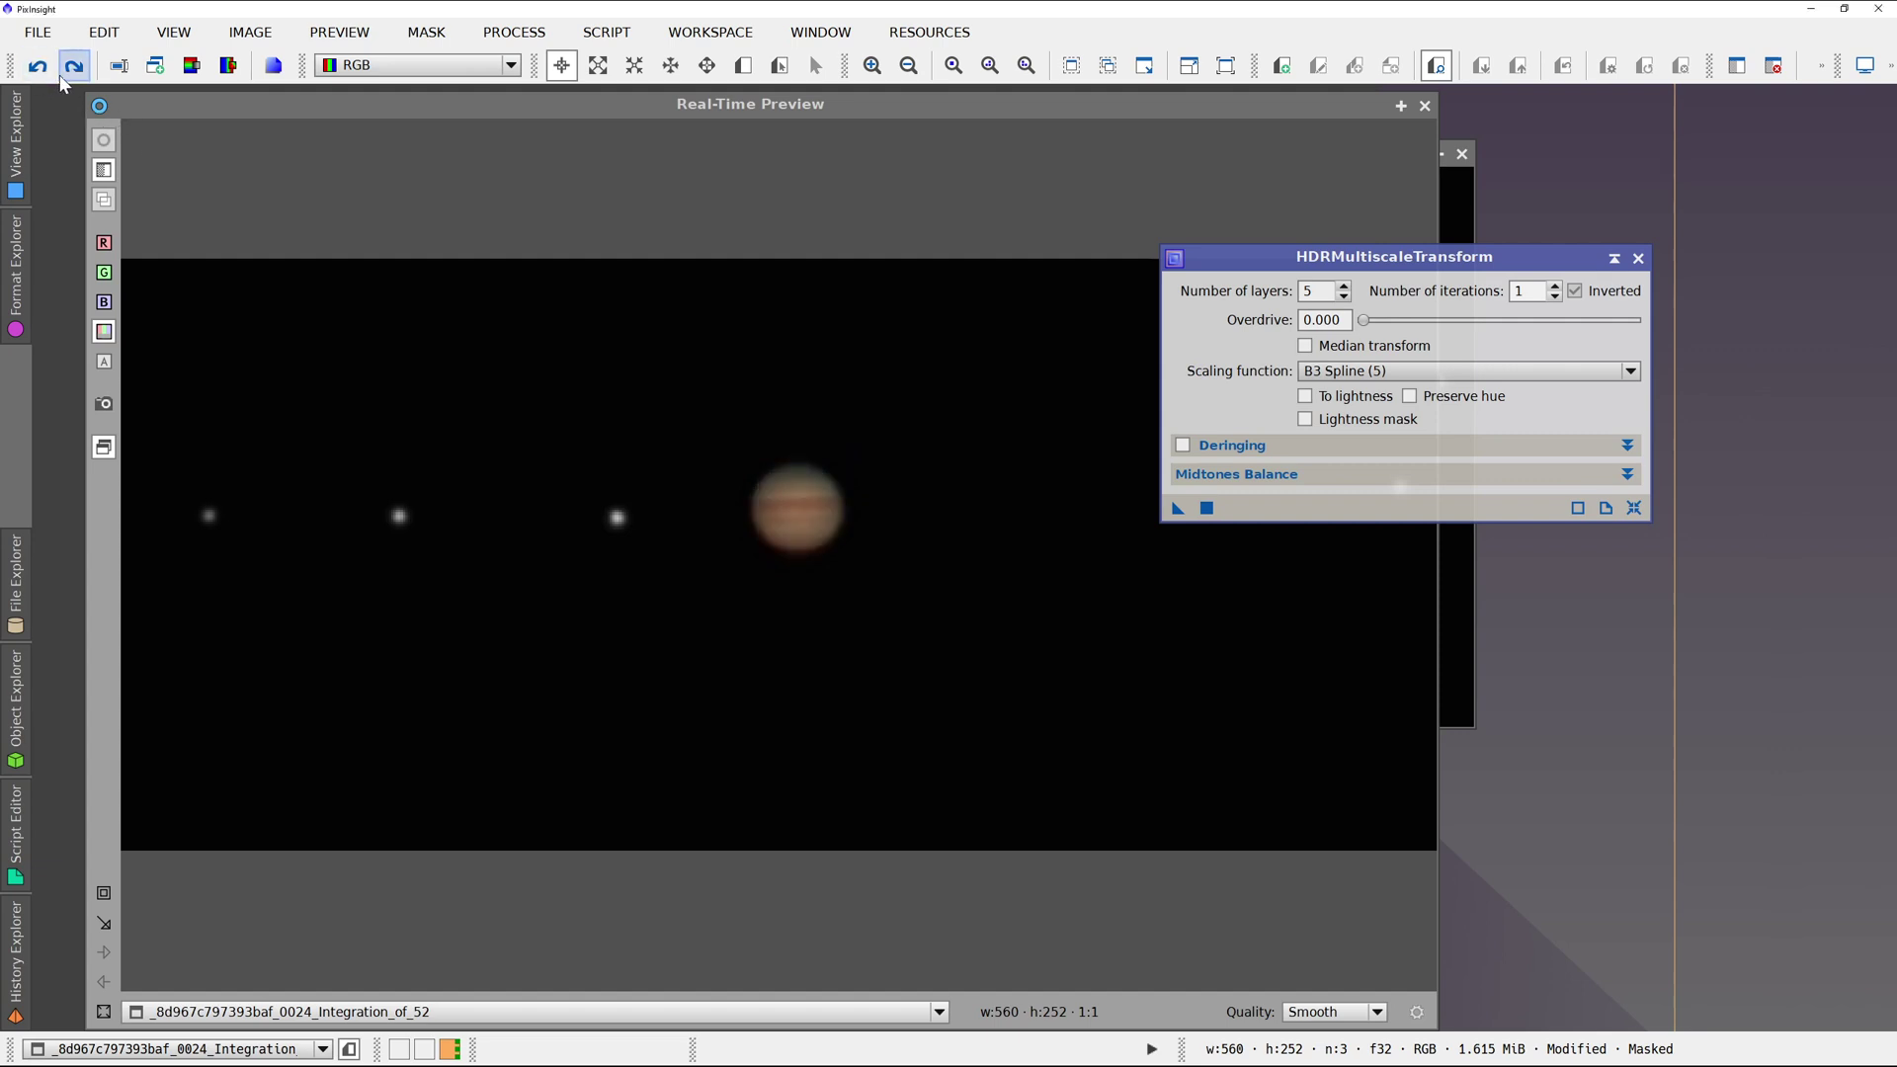
click(73, 69)
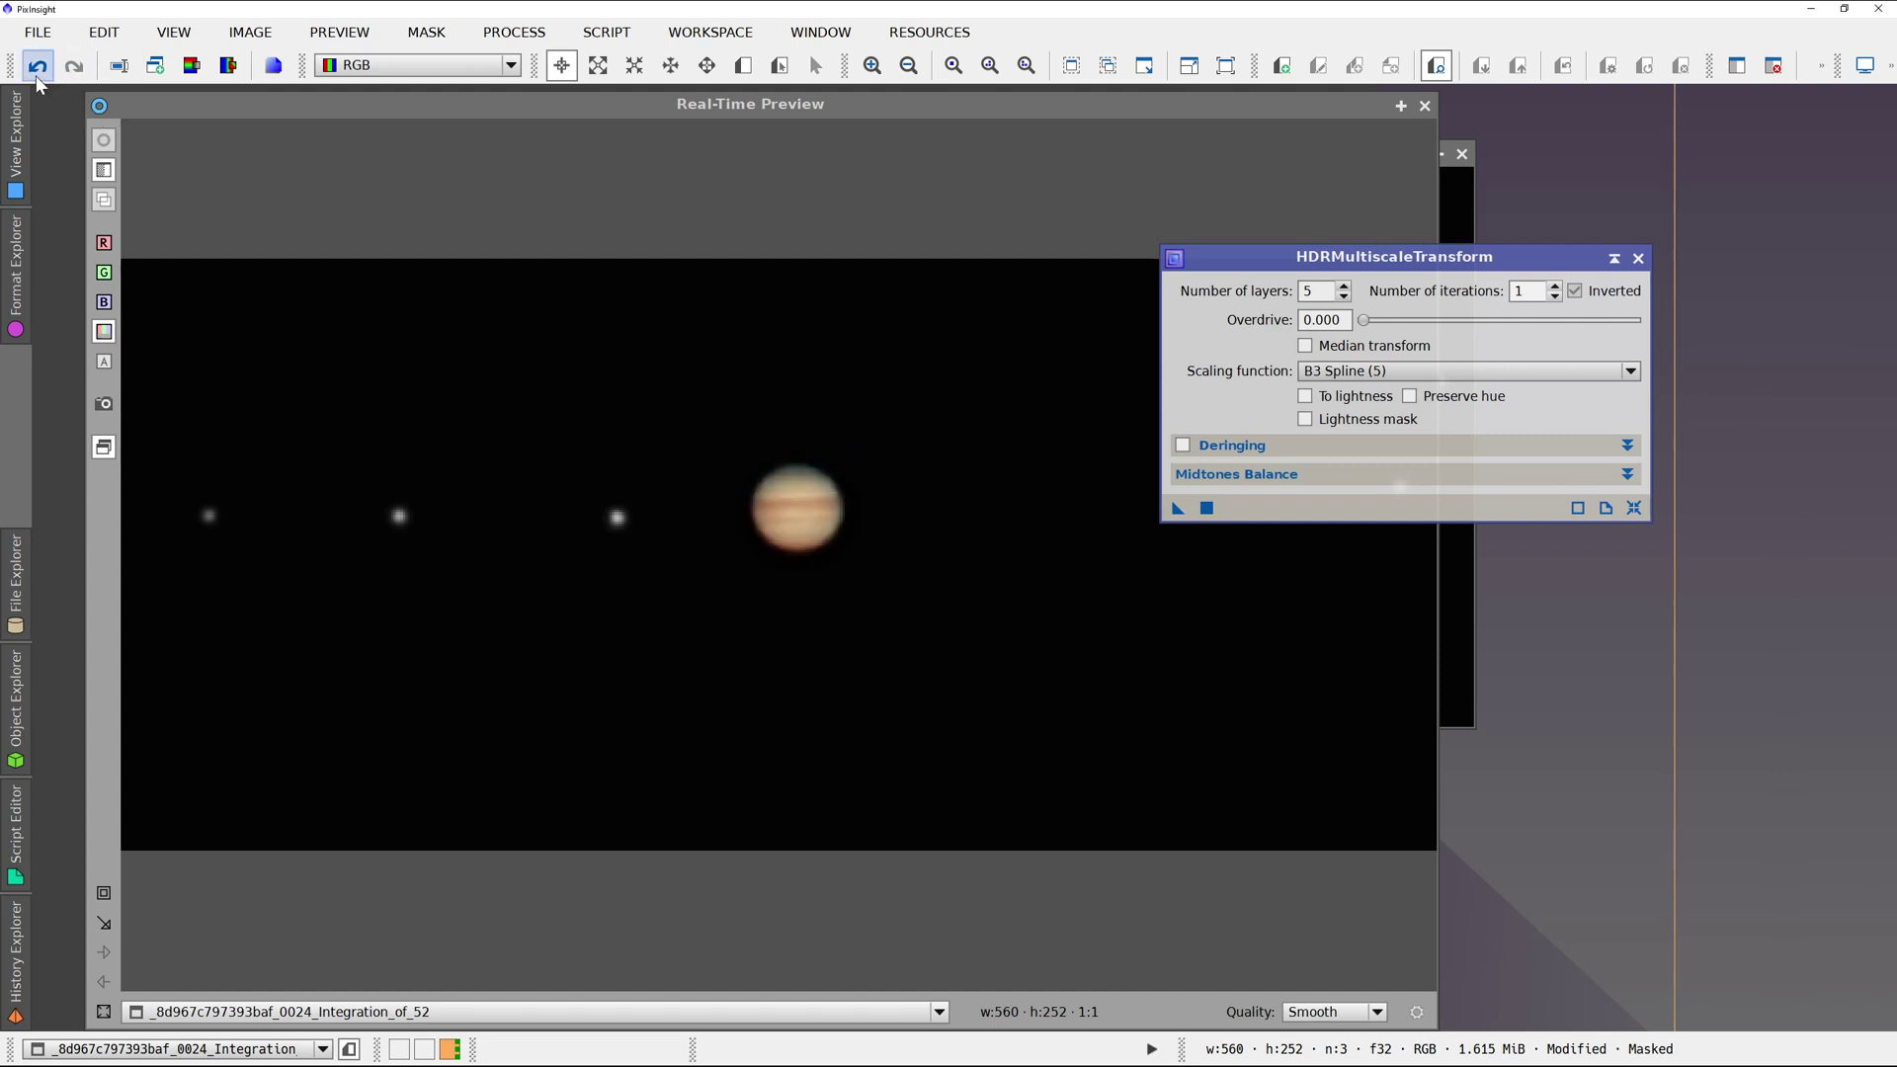
click(35, 76)
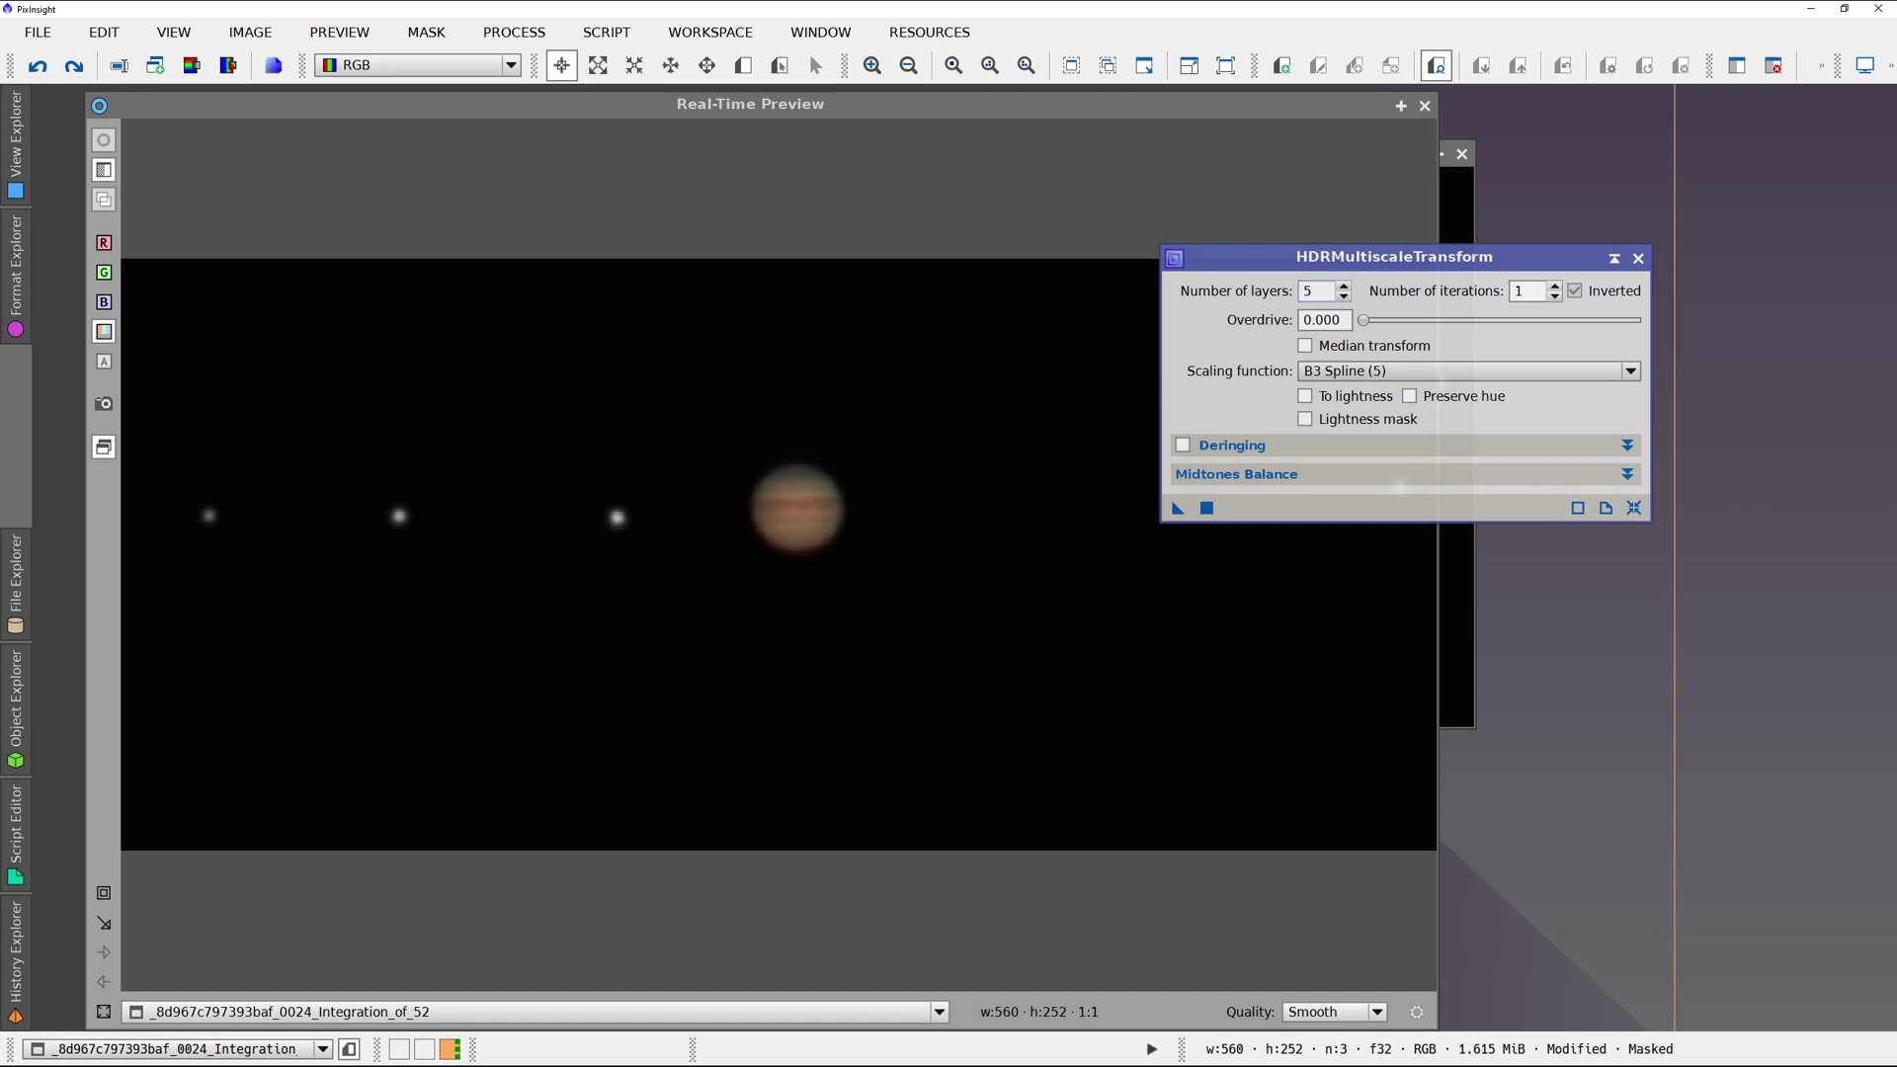
click(1314, 291)
click(1209, 506)
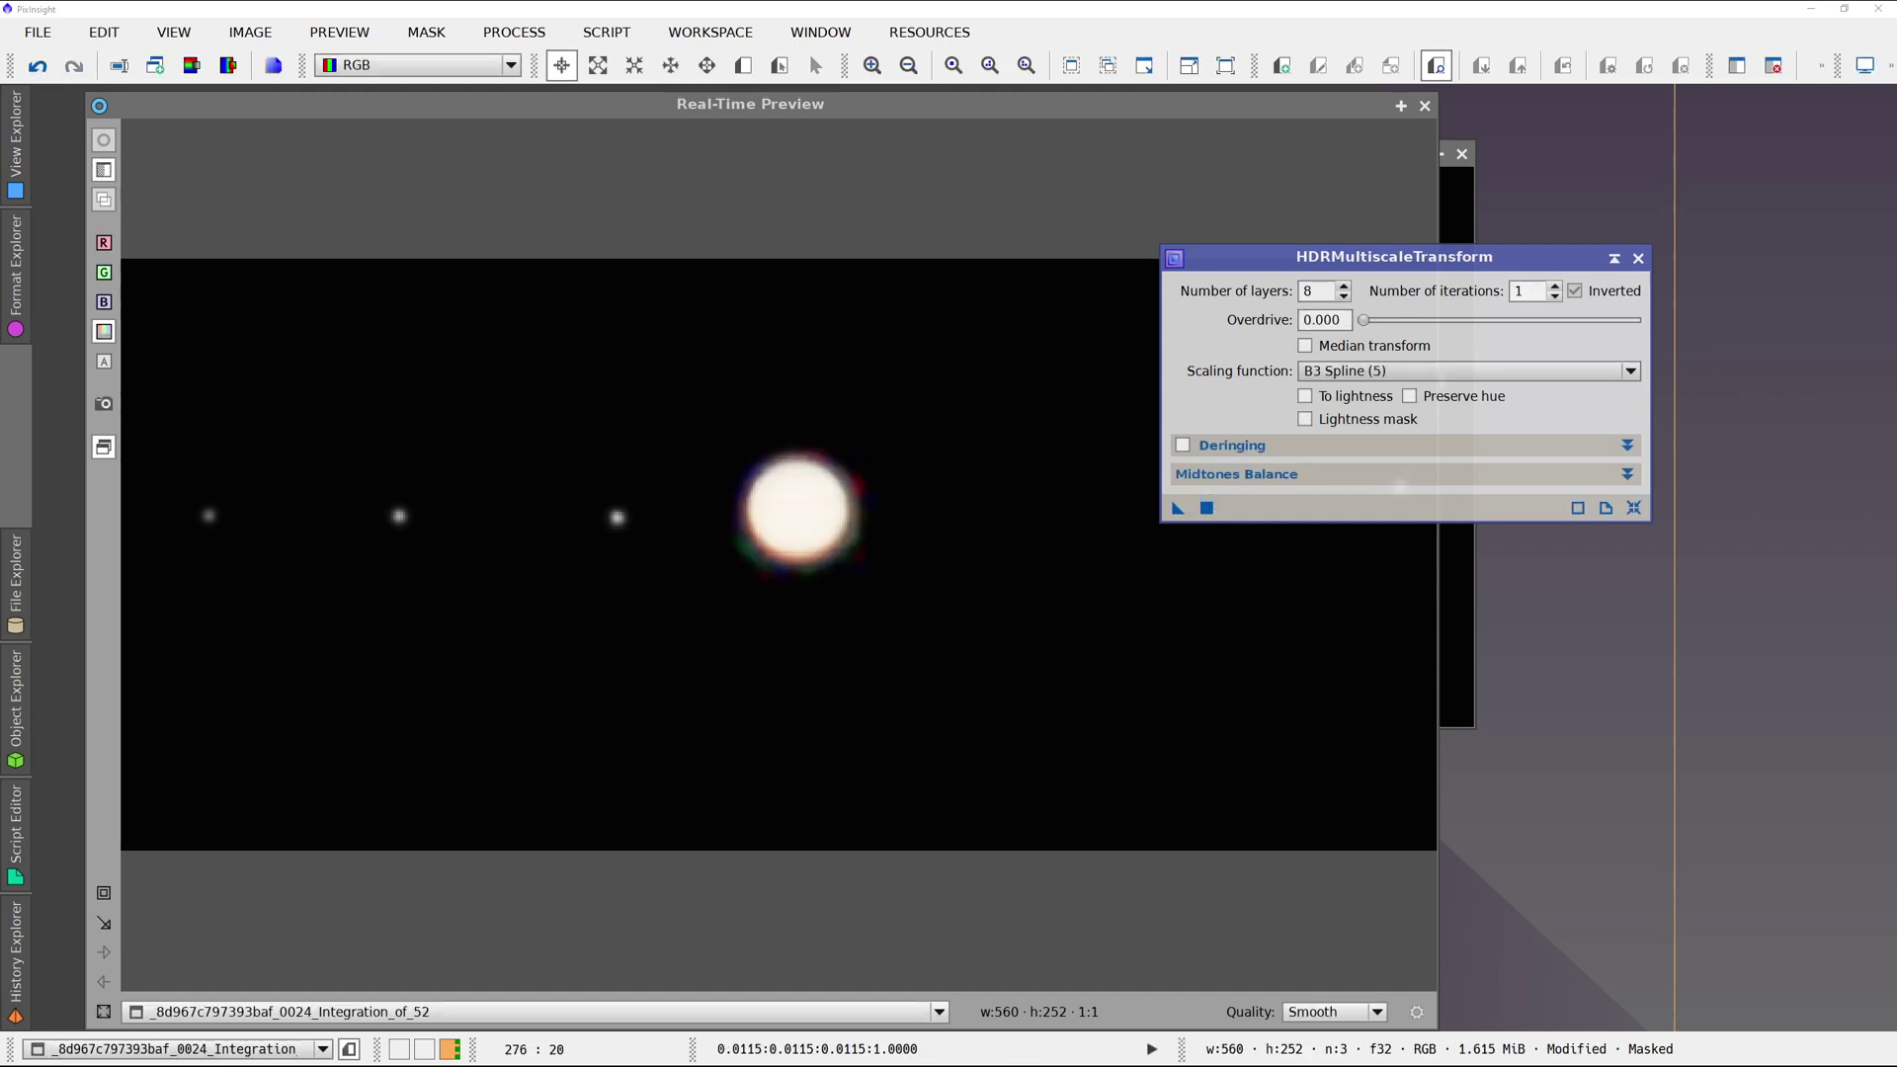
click(50, 71)
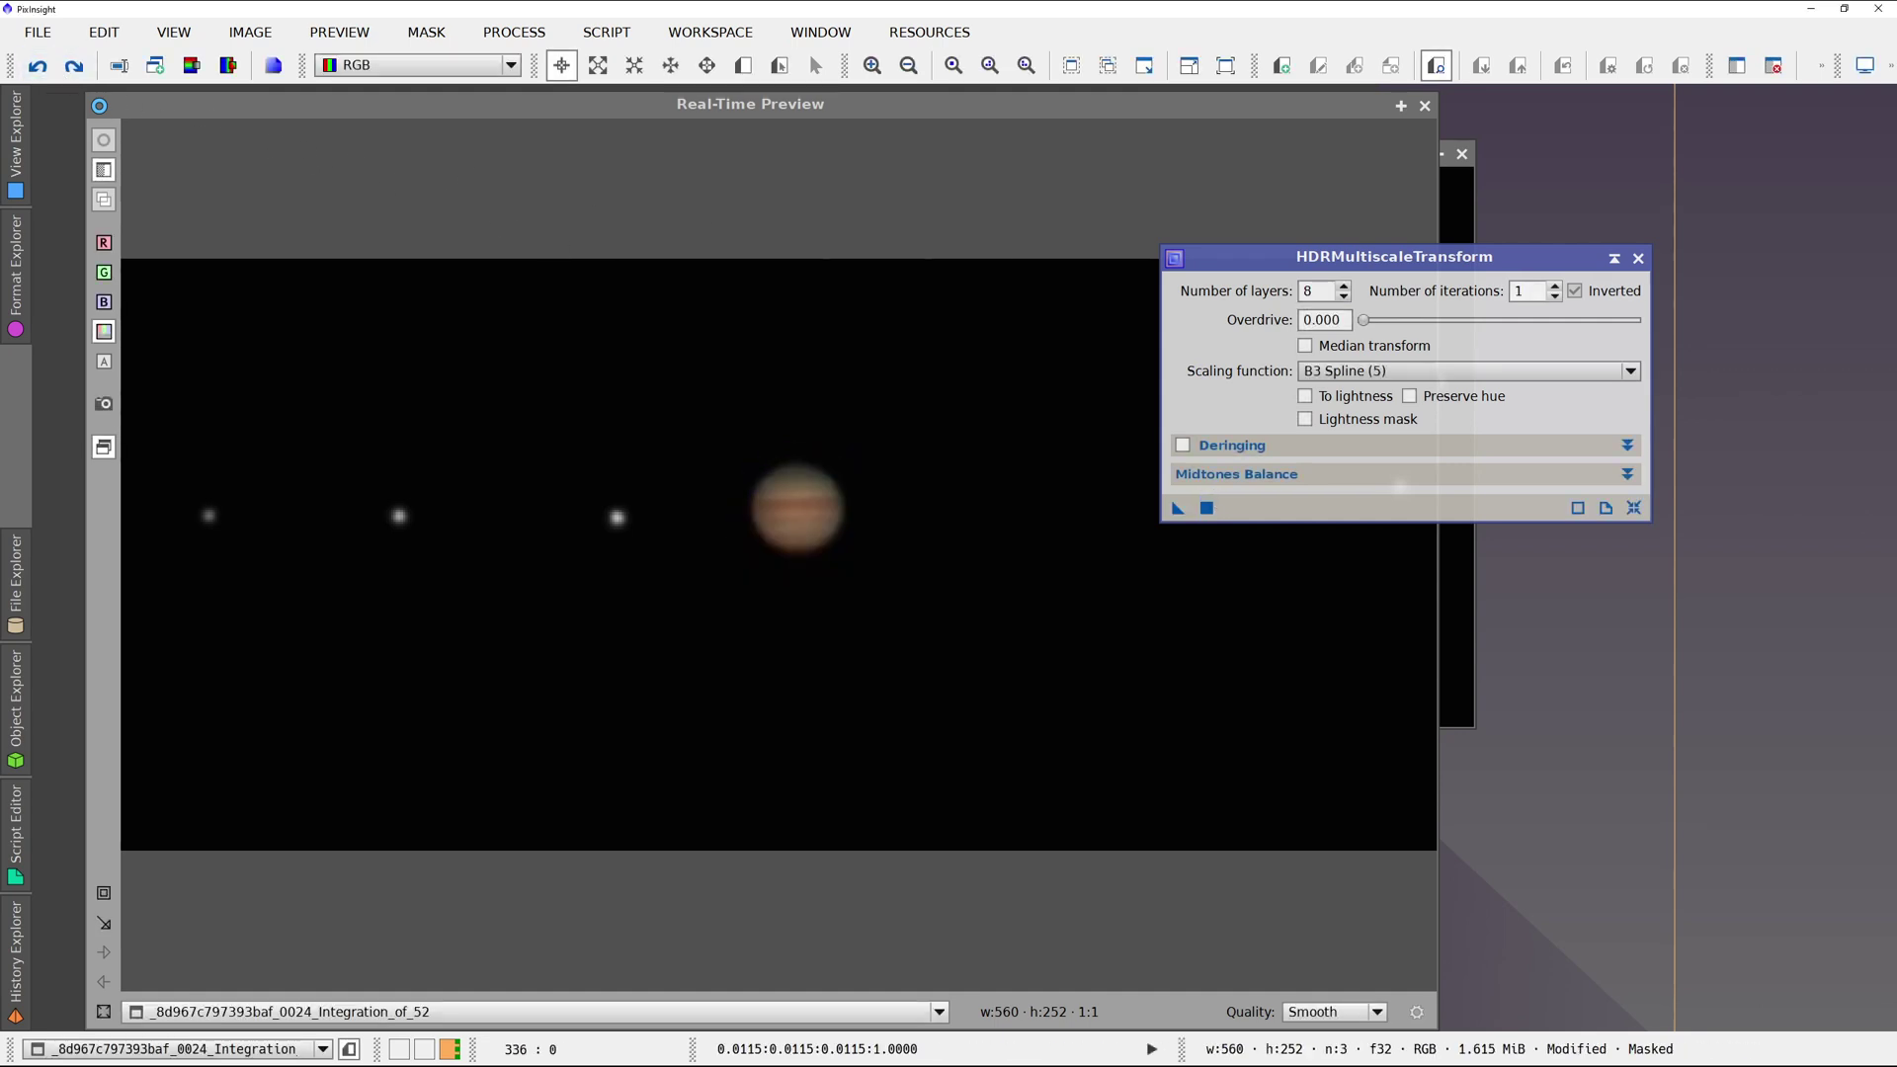
click(1410, 397)
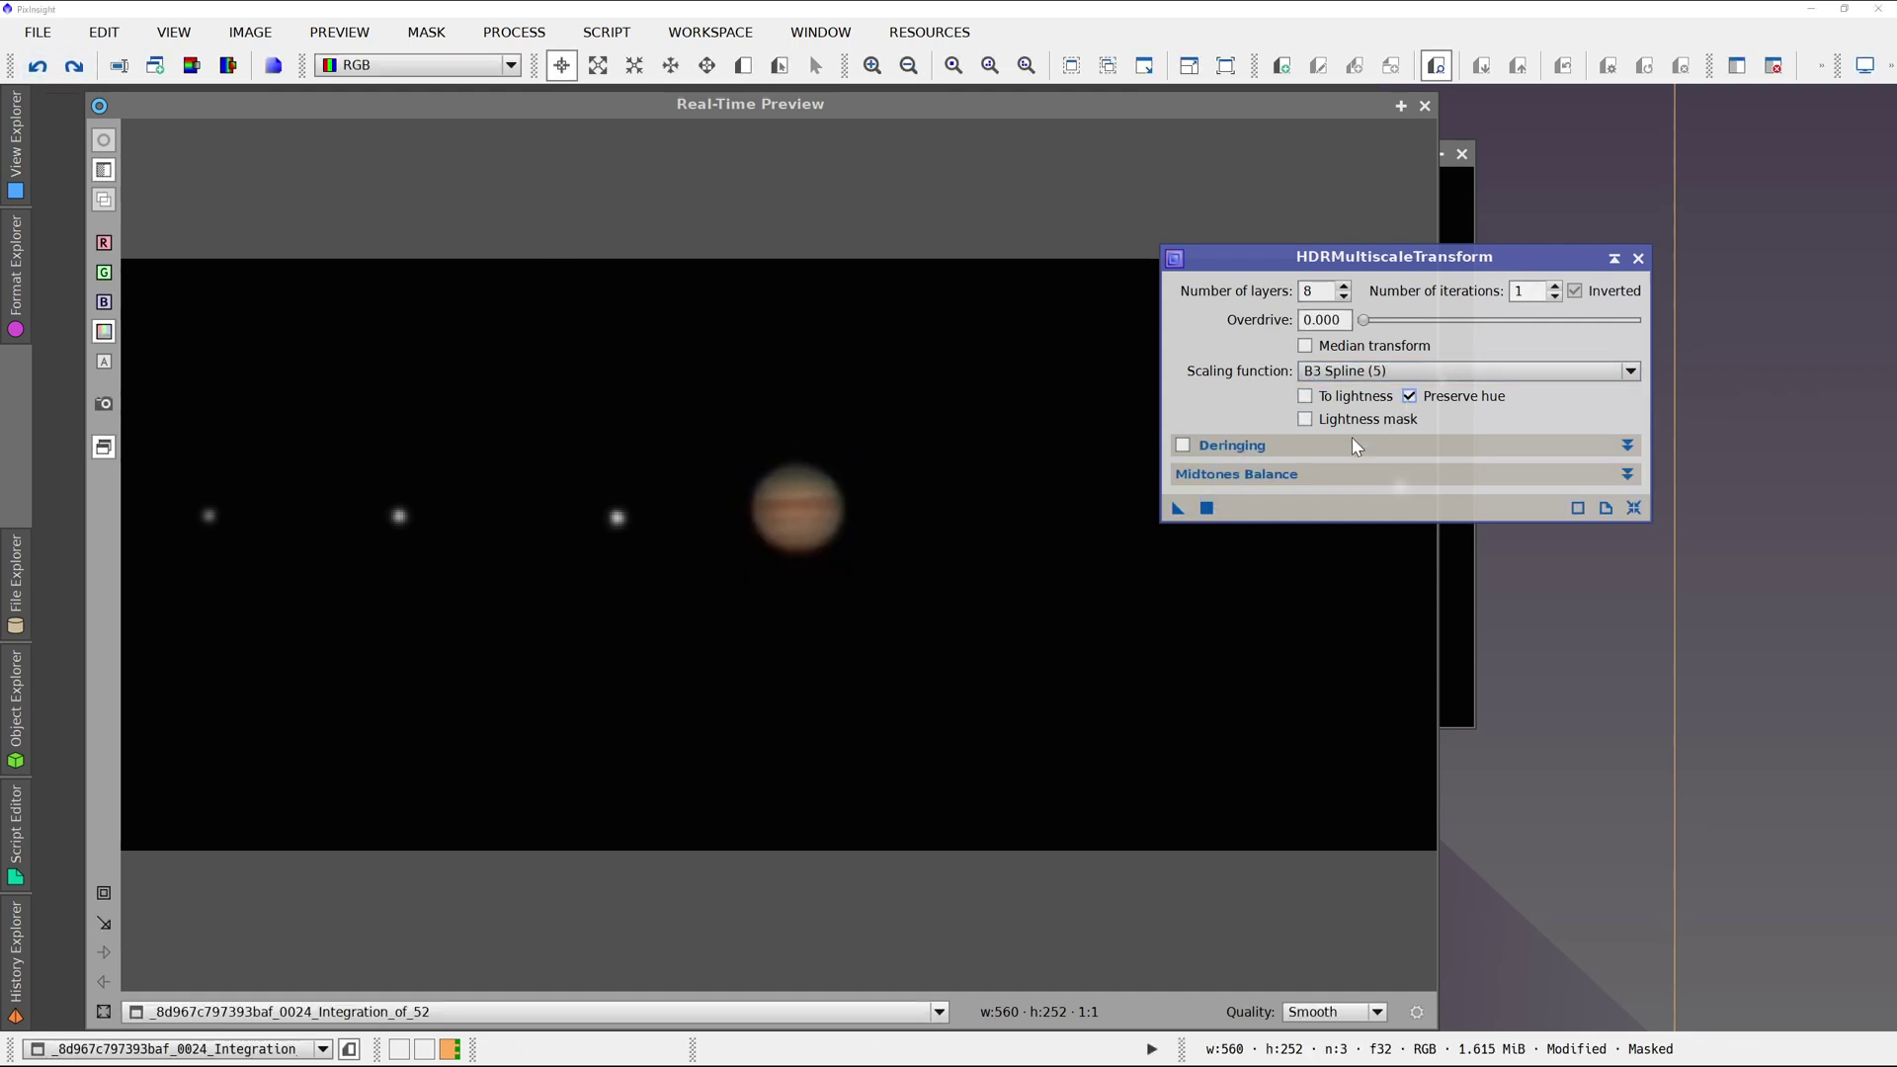
click(1206, 509)
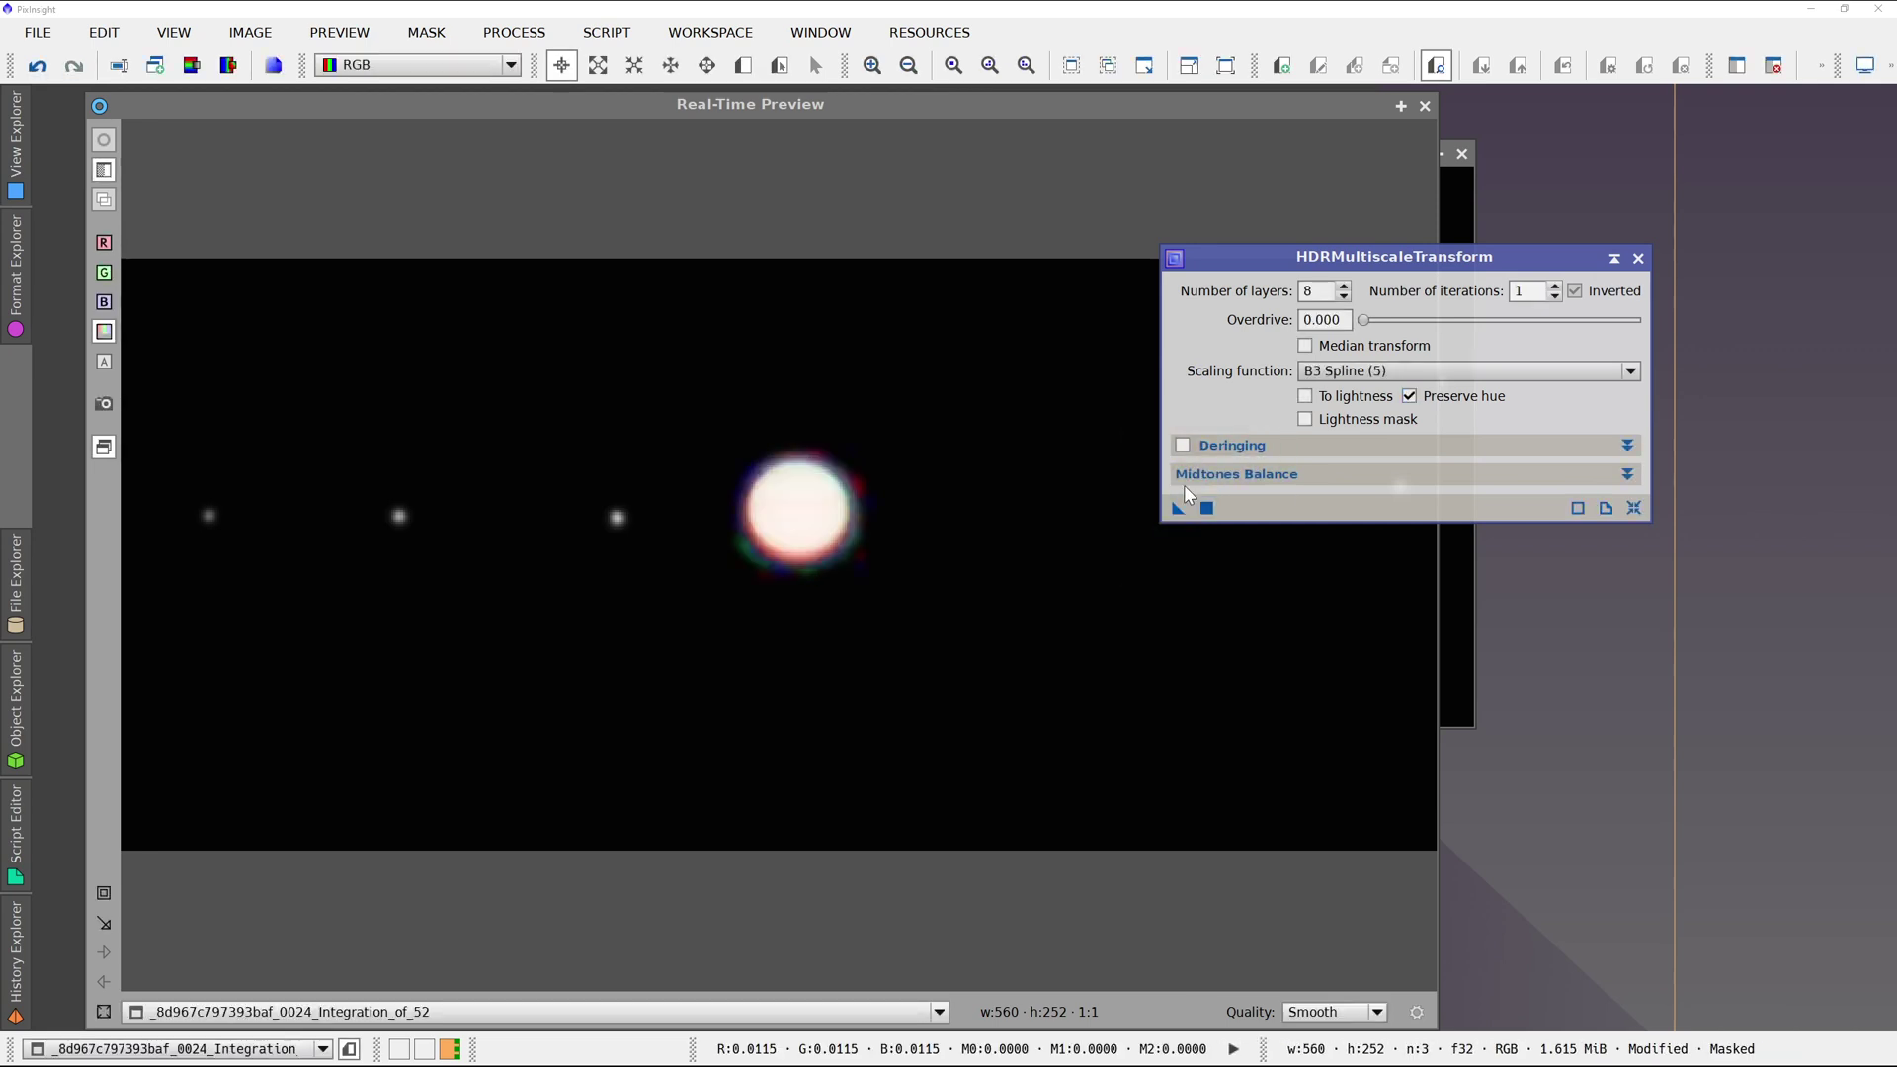
click(44, 68)
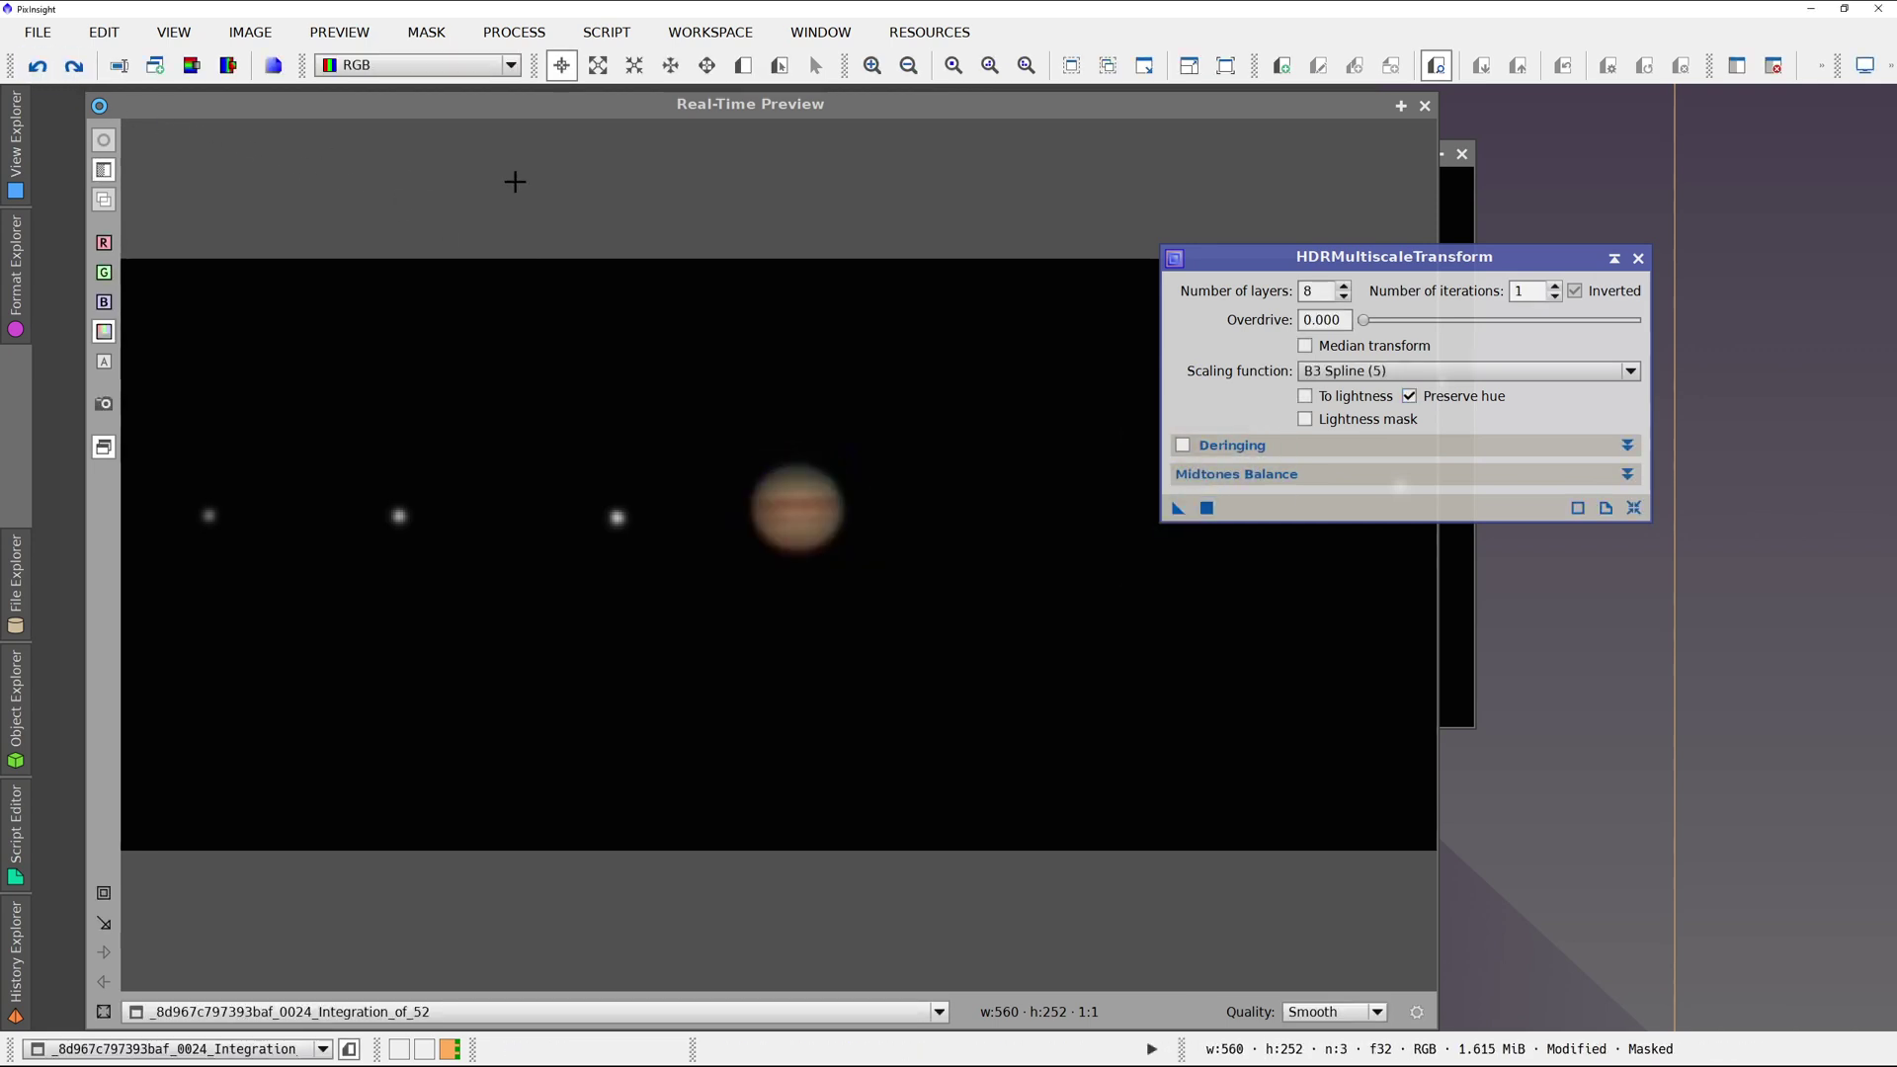
Try a 6-layer HDR transform with and without To lightness, undoing both results.
double_click(1312, 290)
text(6)
click(1306, 397)
click(1207, 508)
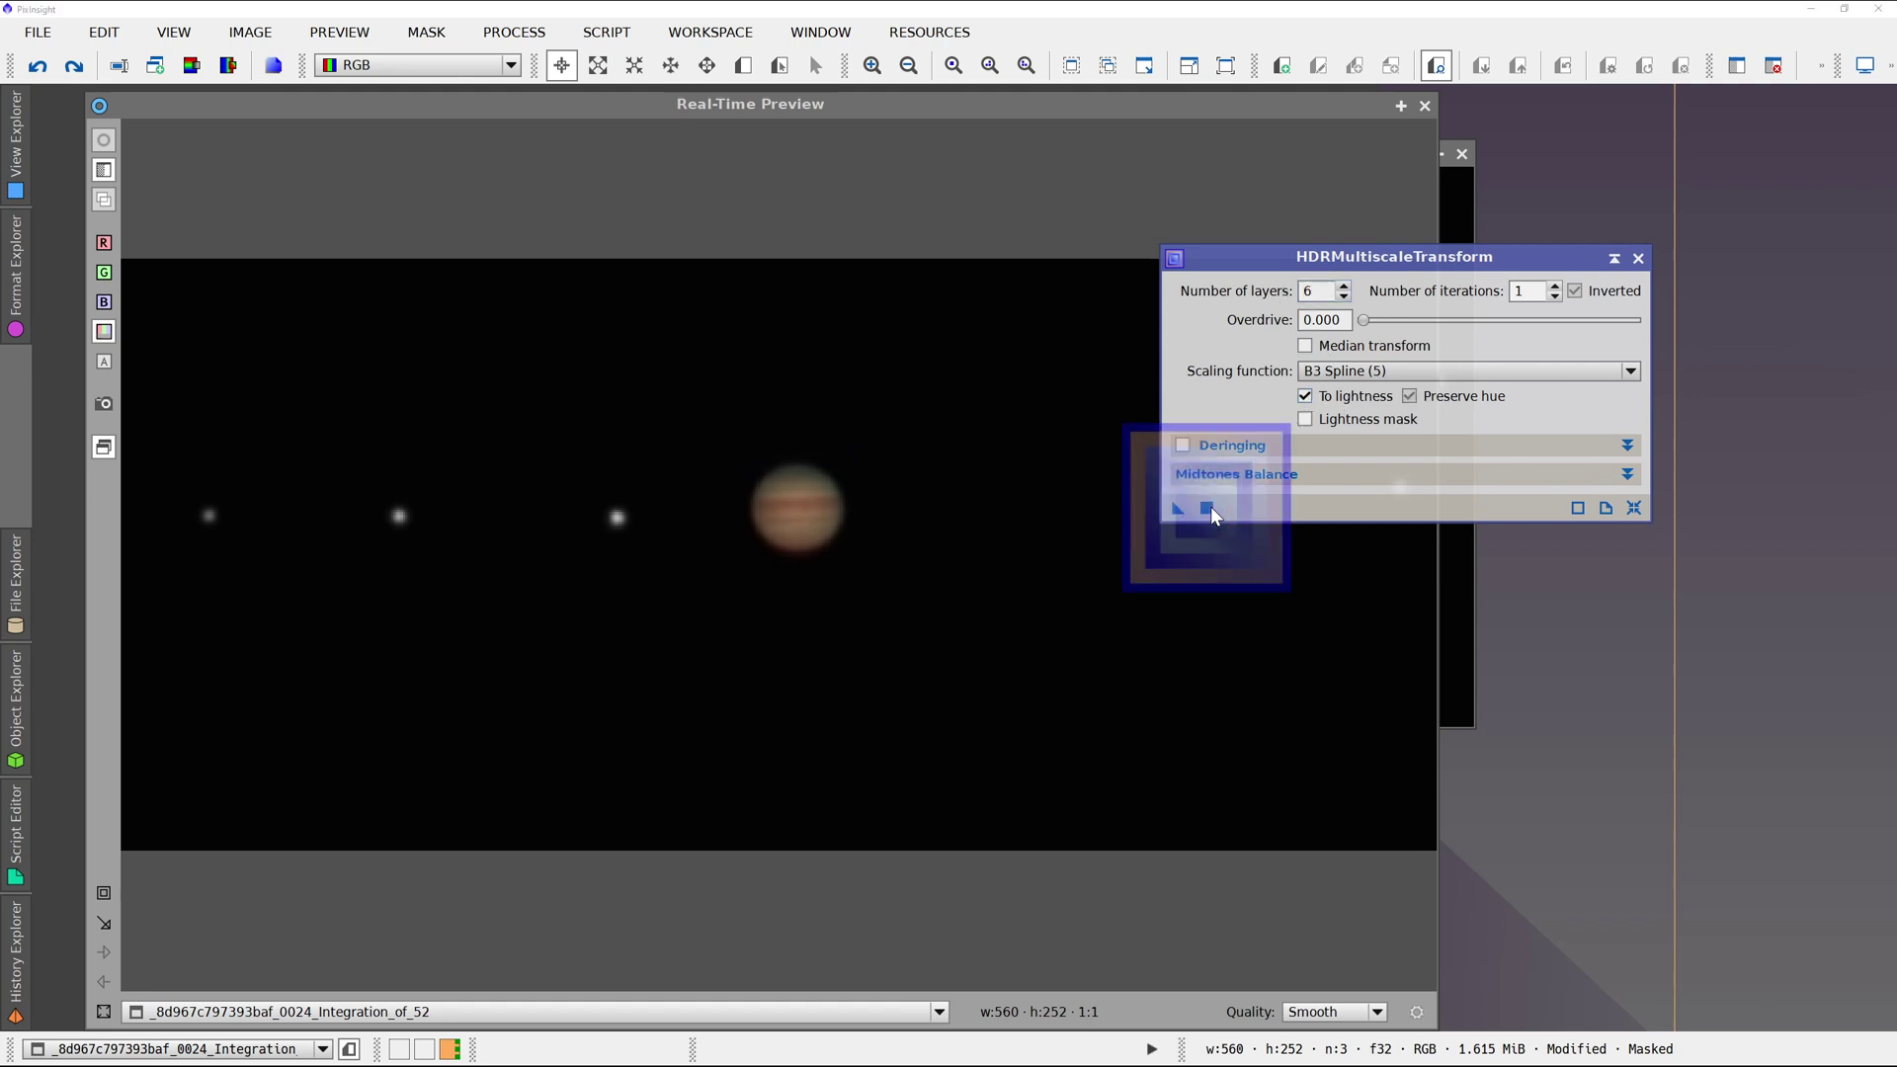
click(38, 67)
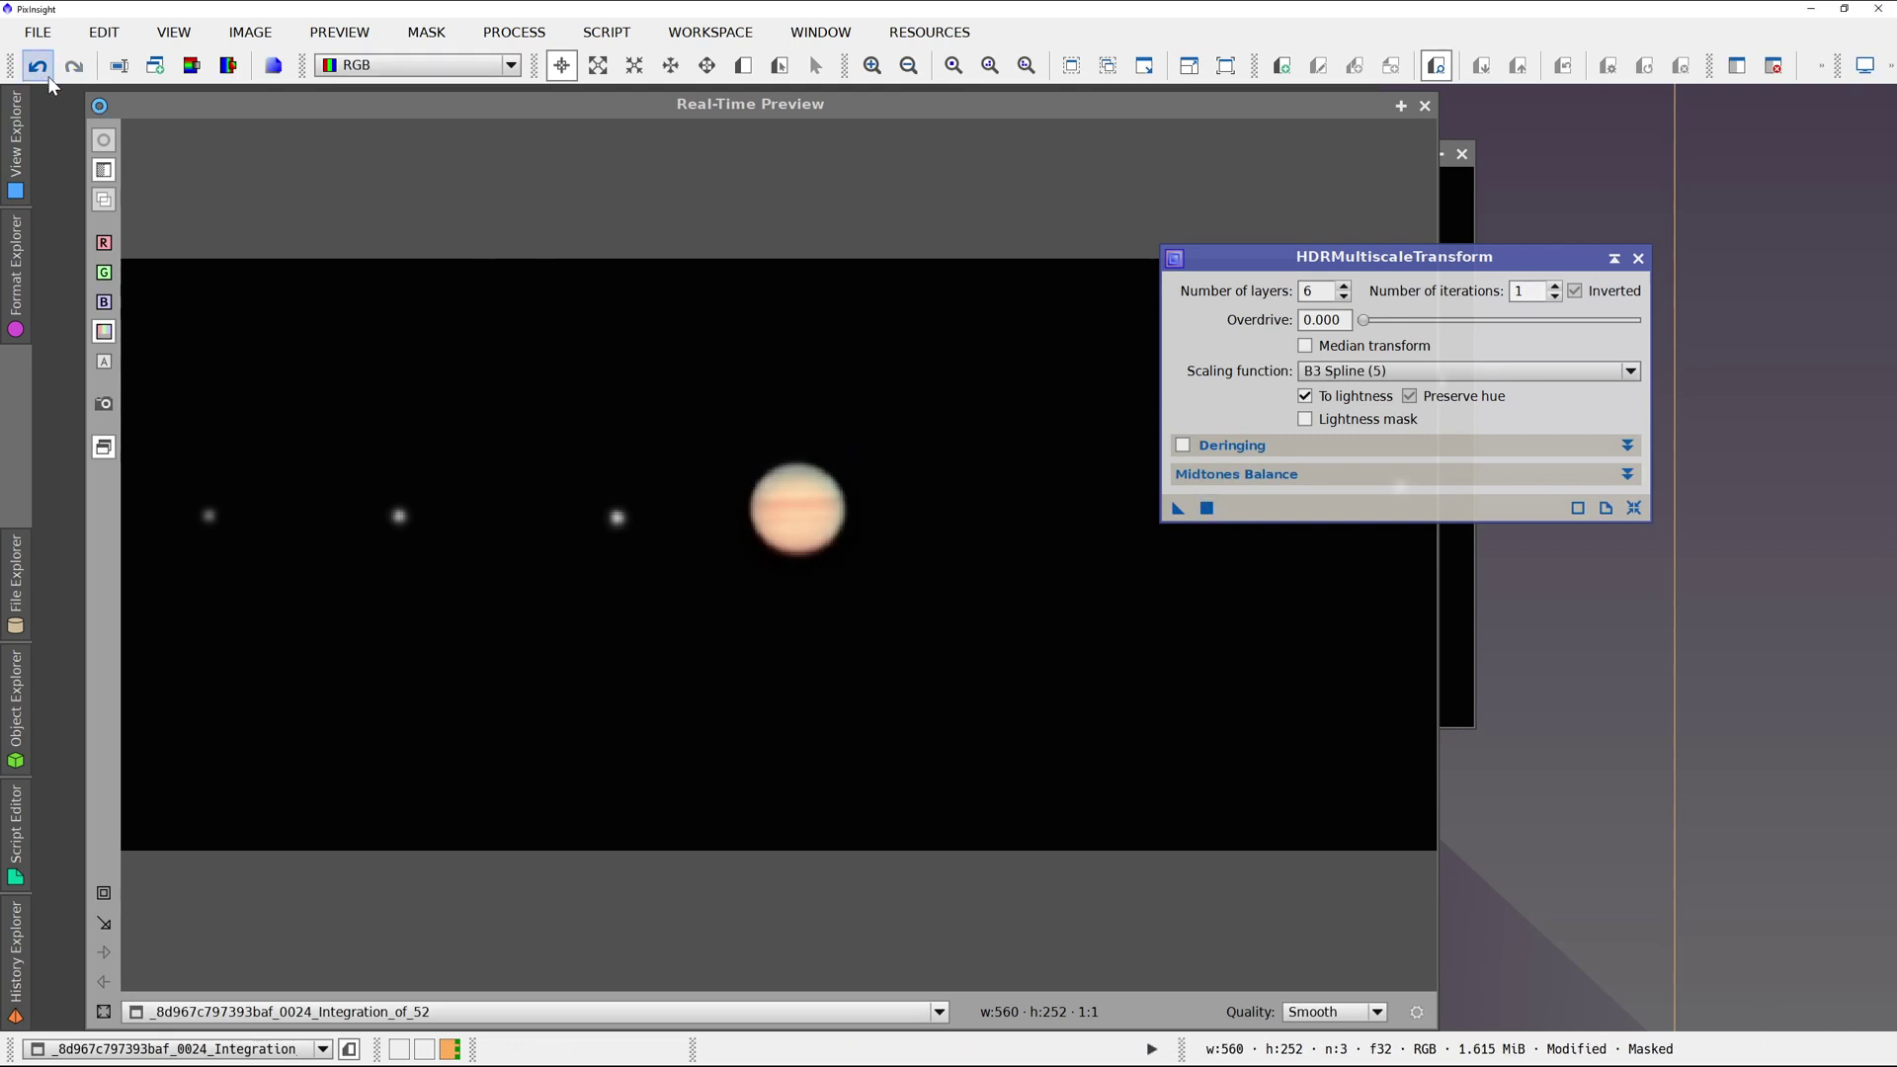
click(1309, 403)
click(1207, 508)
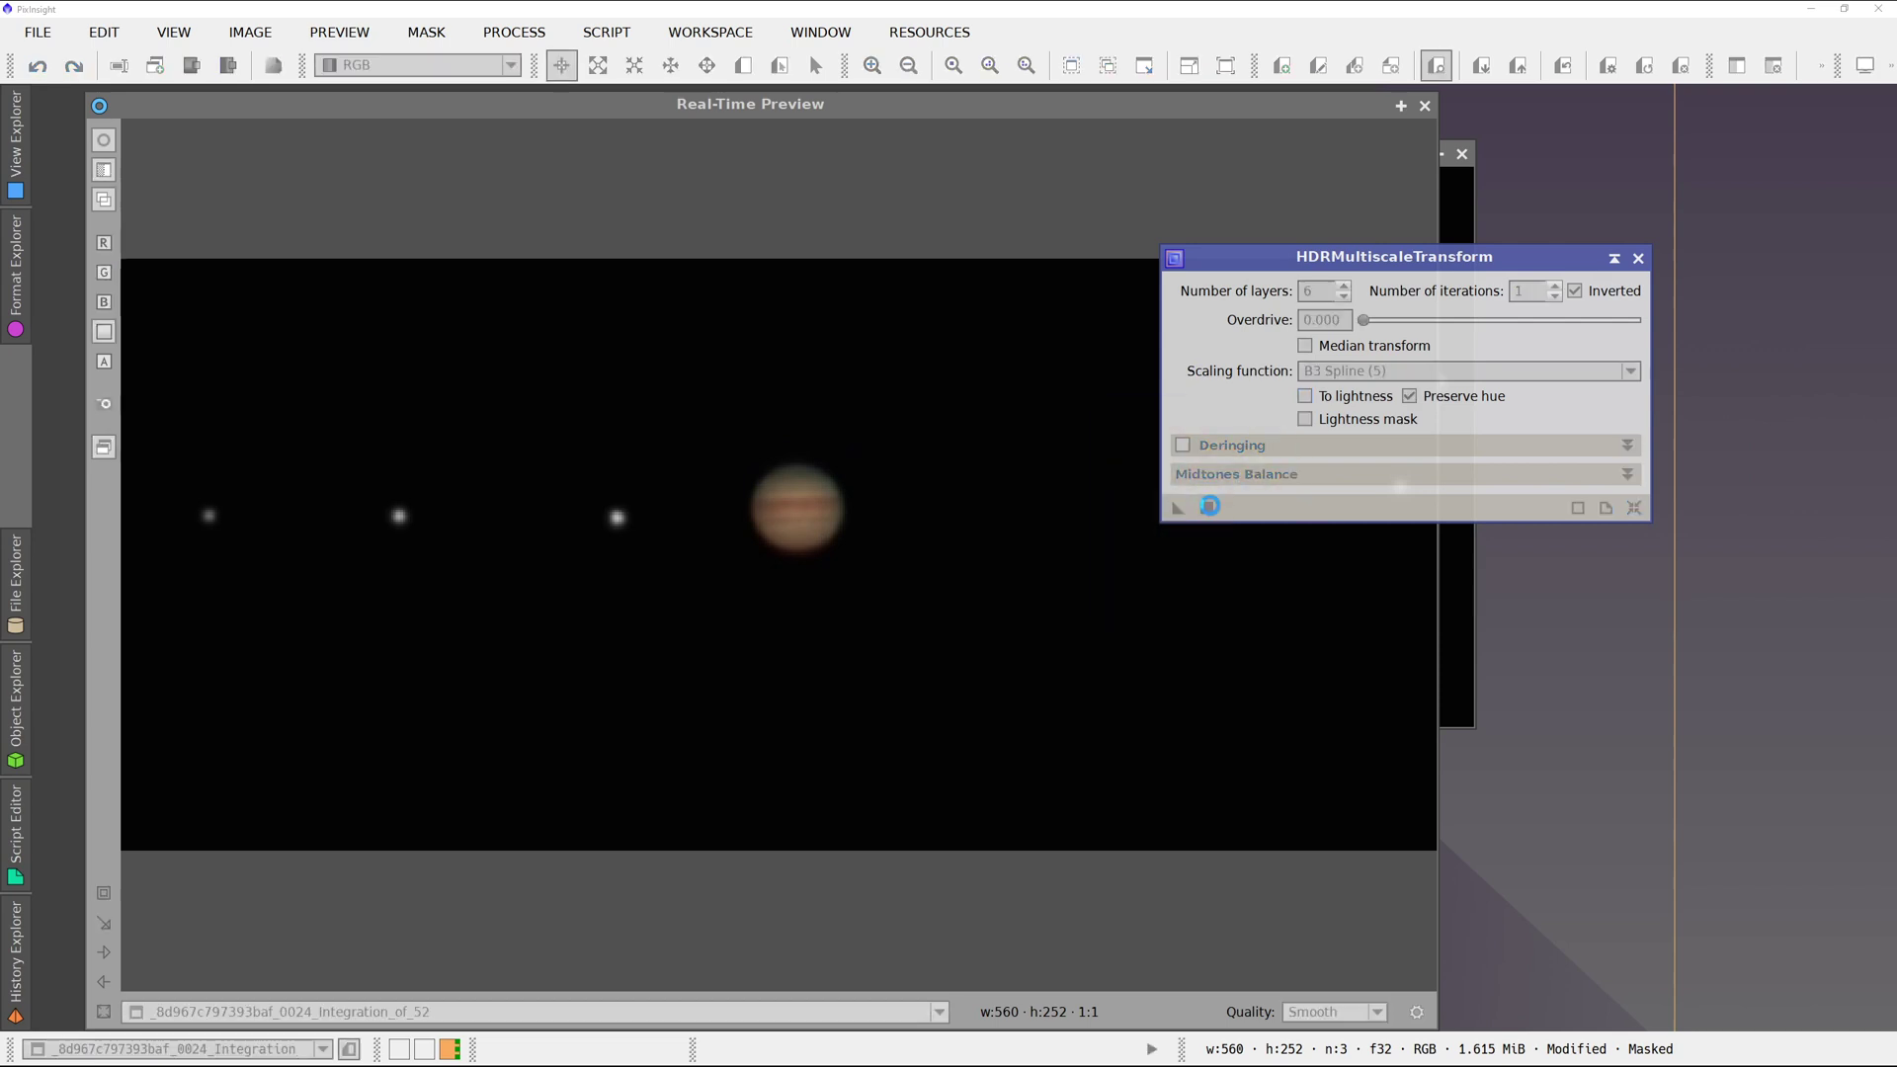
click(38, 66)
Set the layer count to 4, apply the HDR transform, then undo it.
double_click(1314, 290)
key(BackSpace)
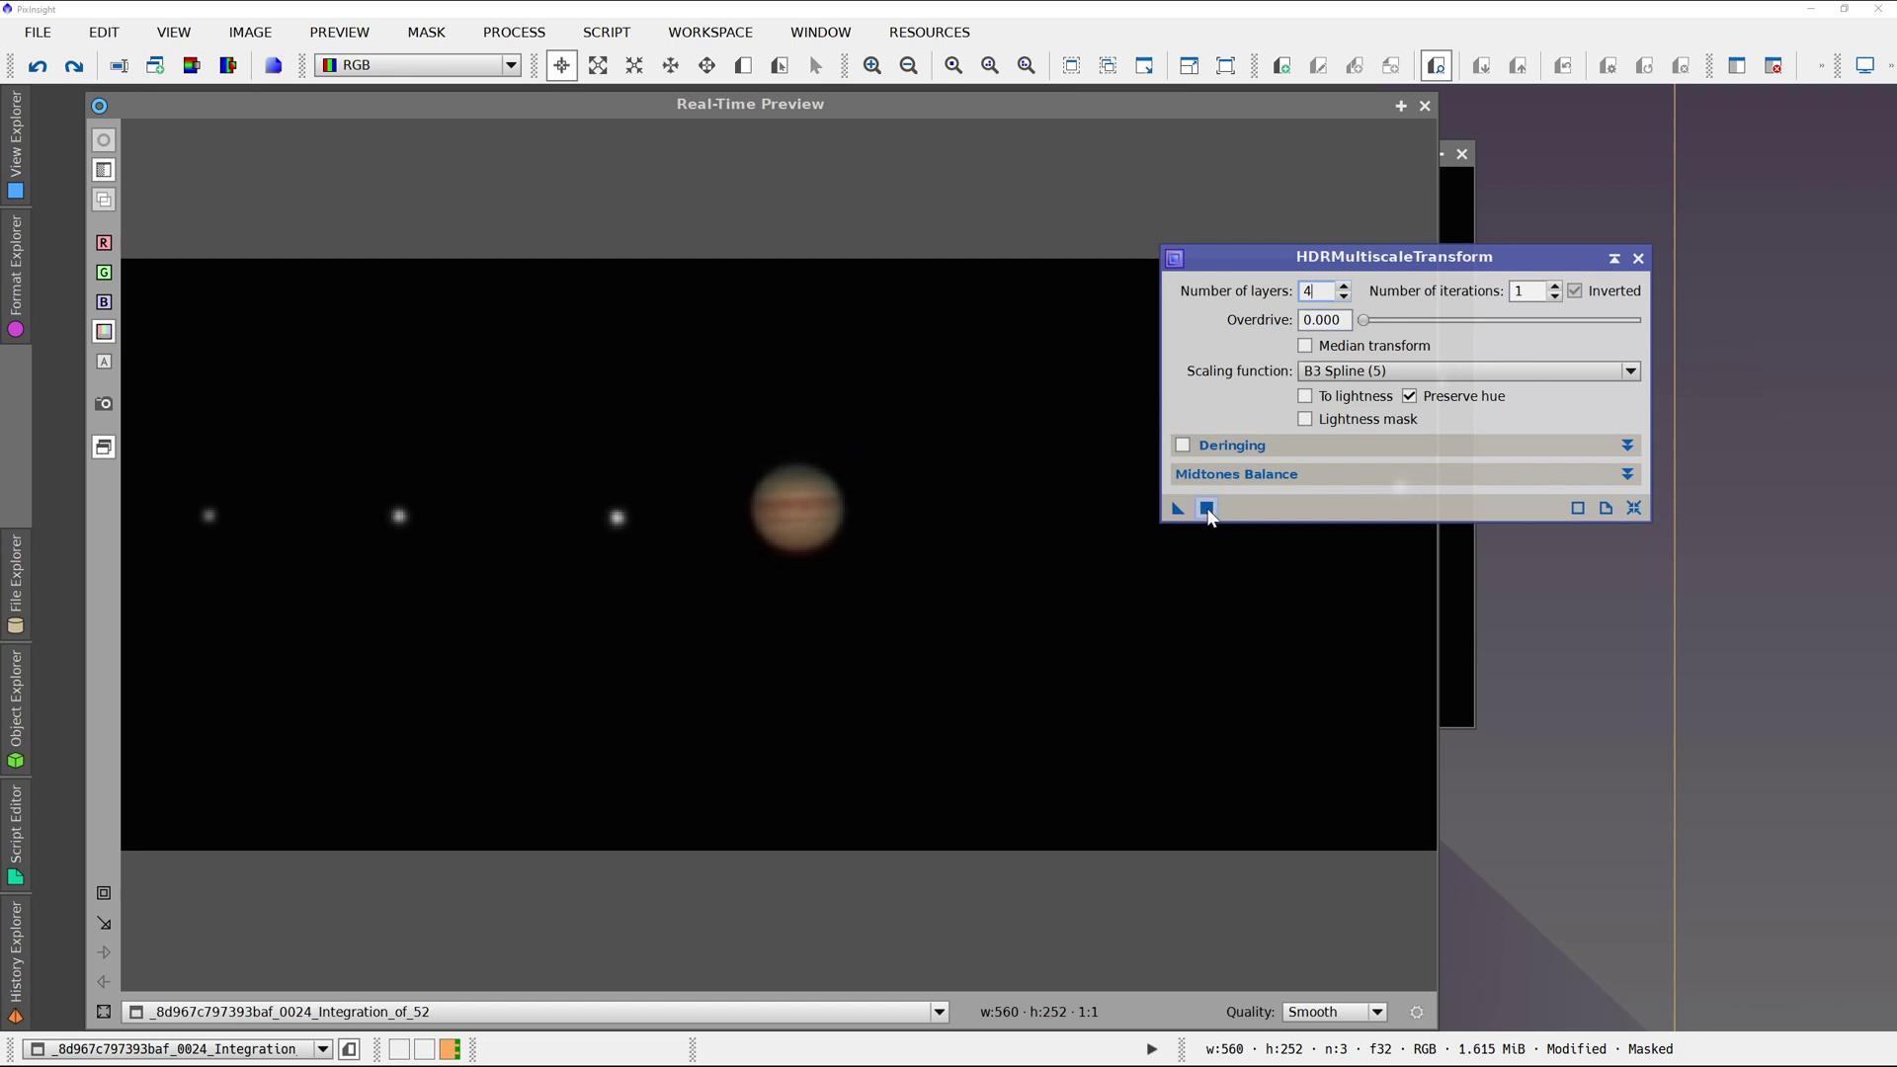
key(Return)
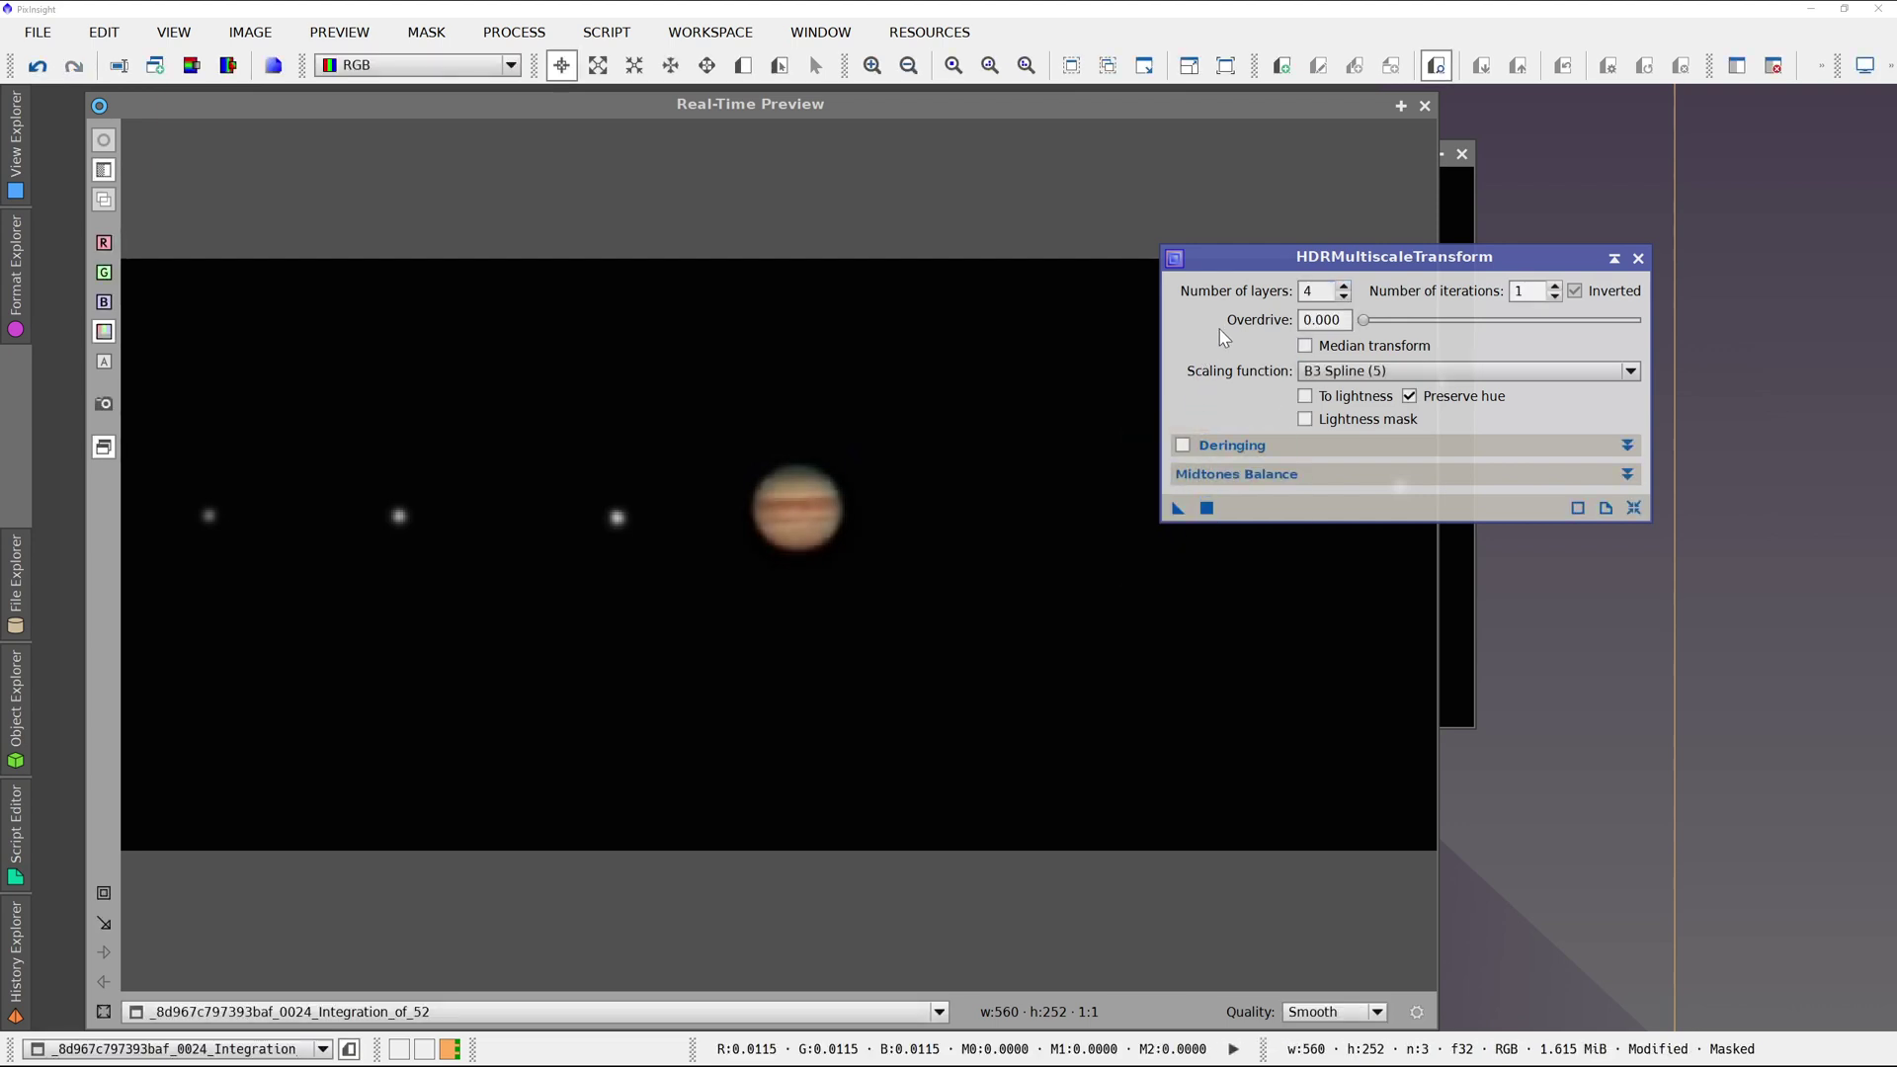
click(1208, 508)
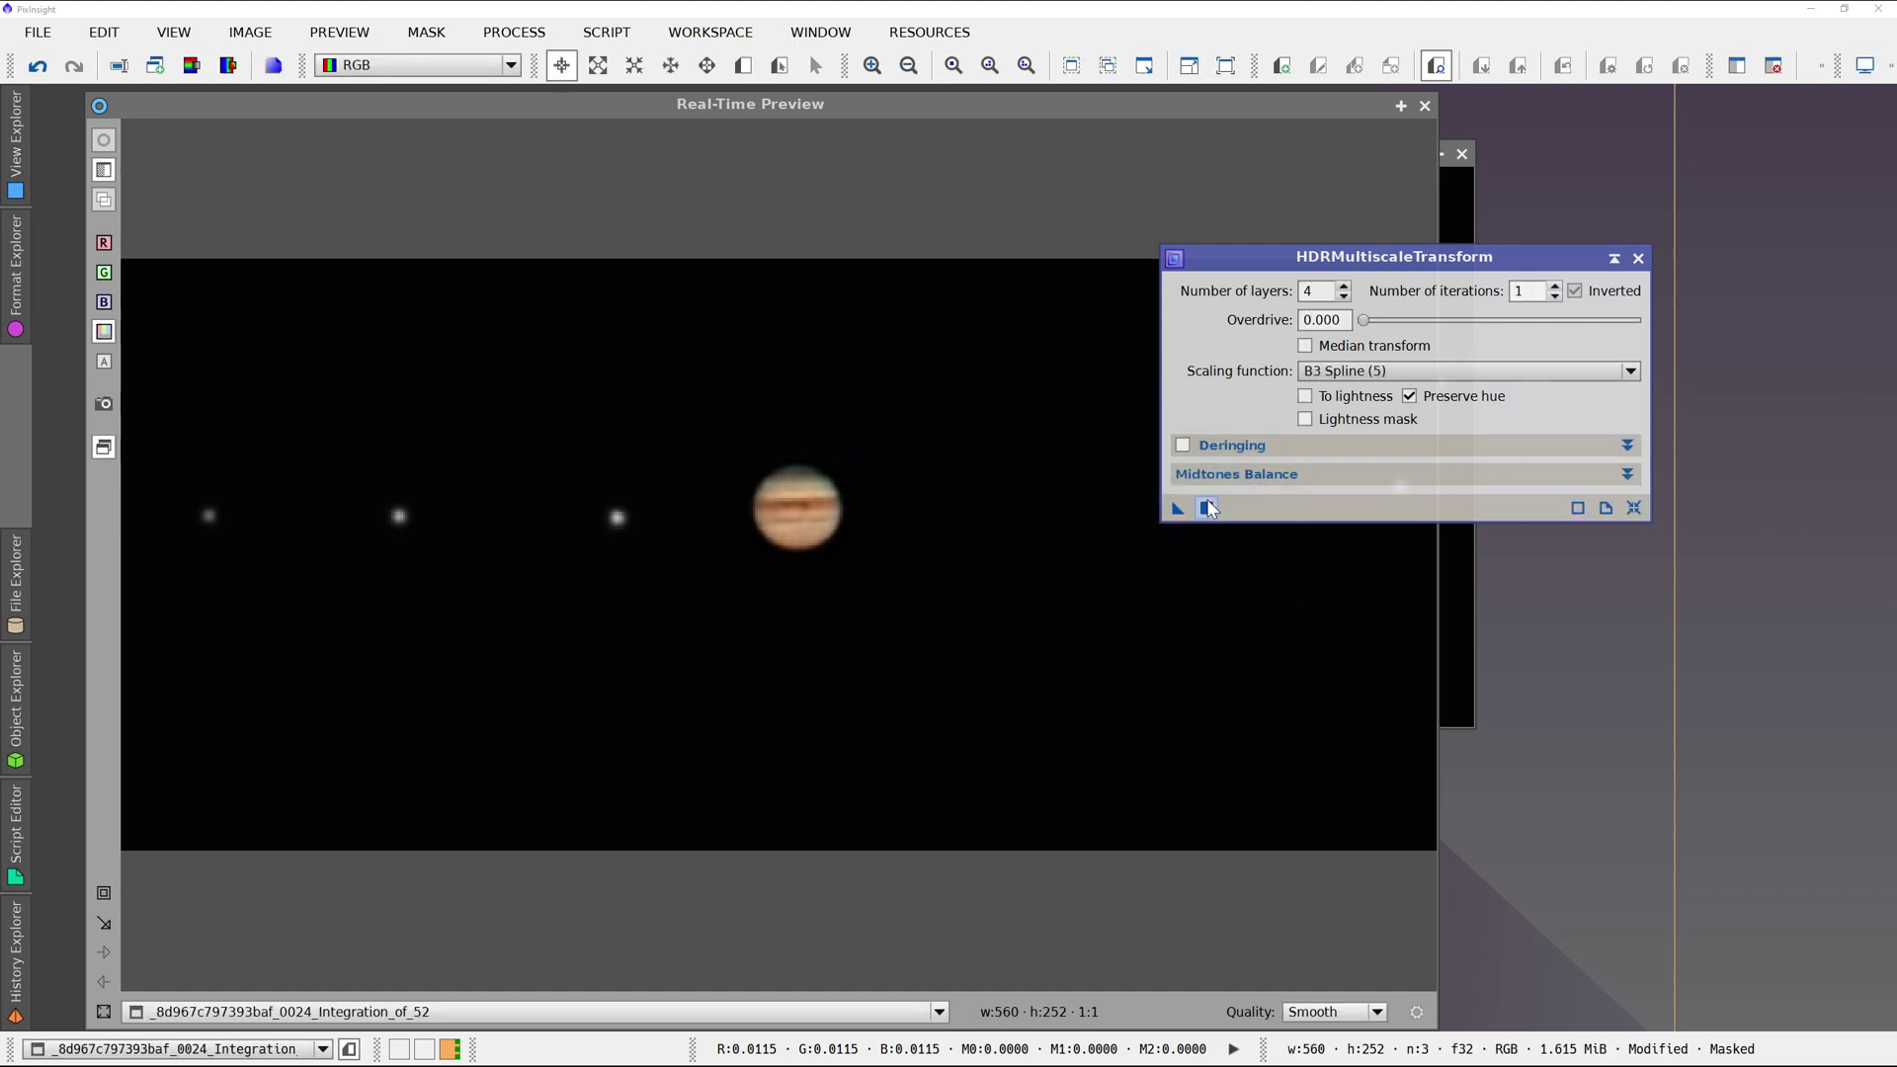
click(38, 66)
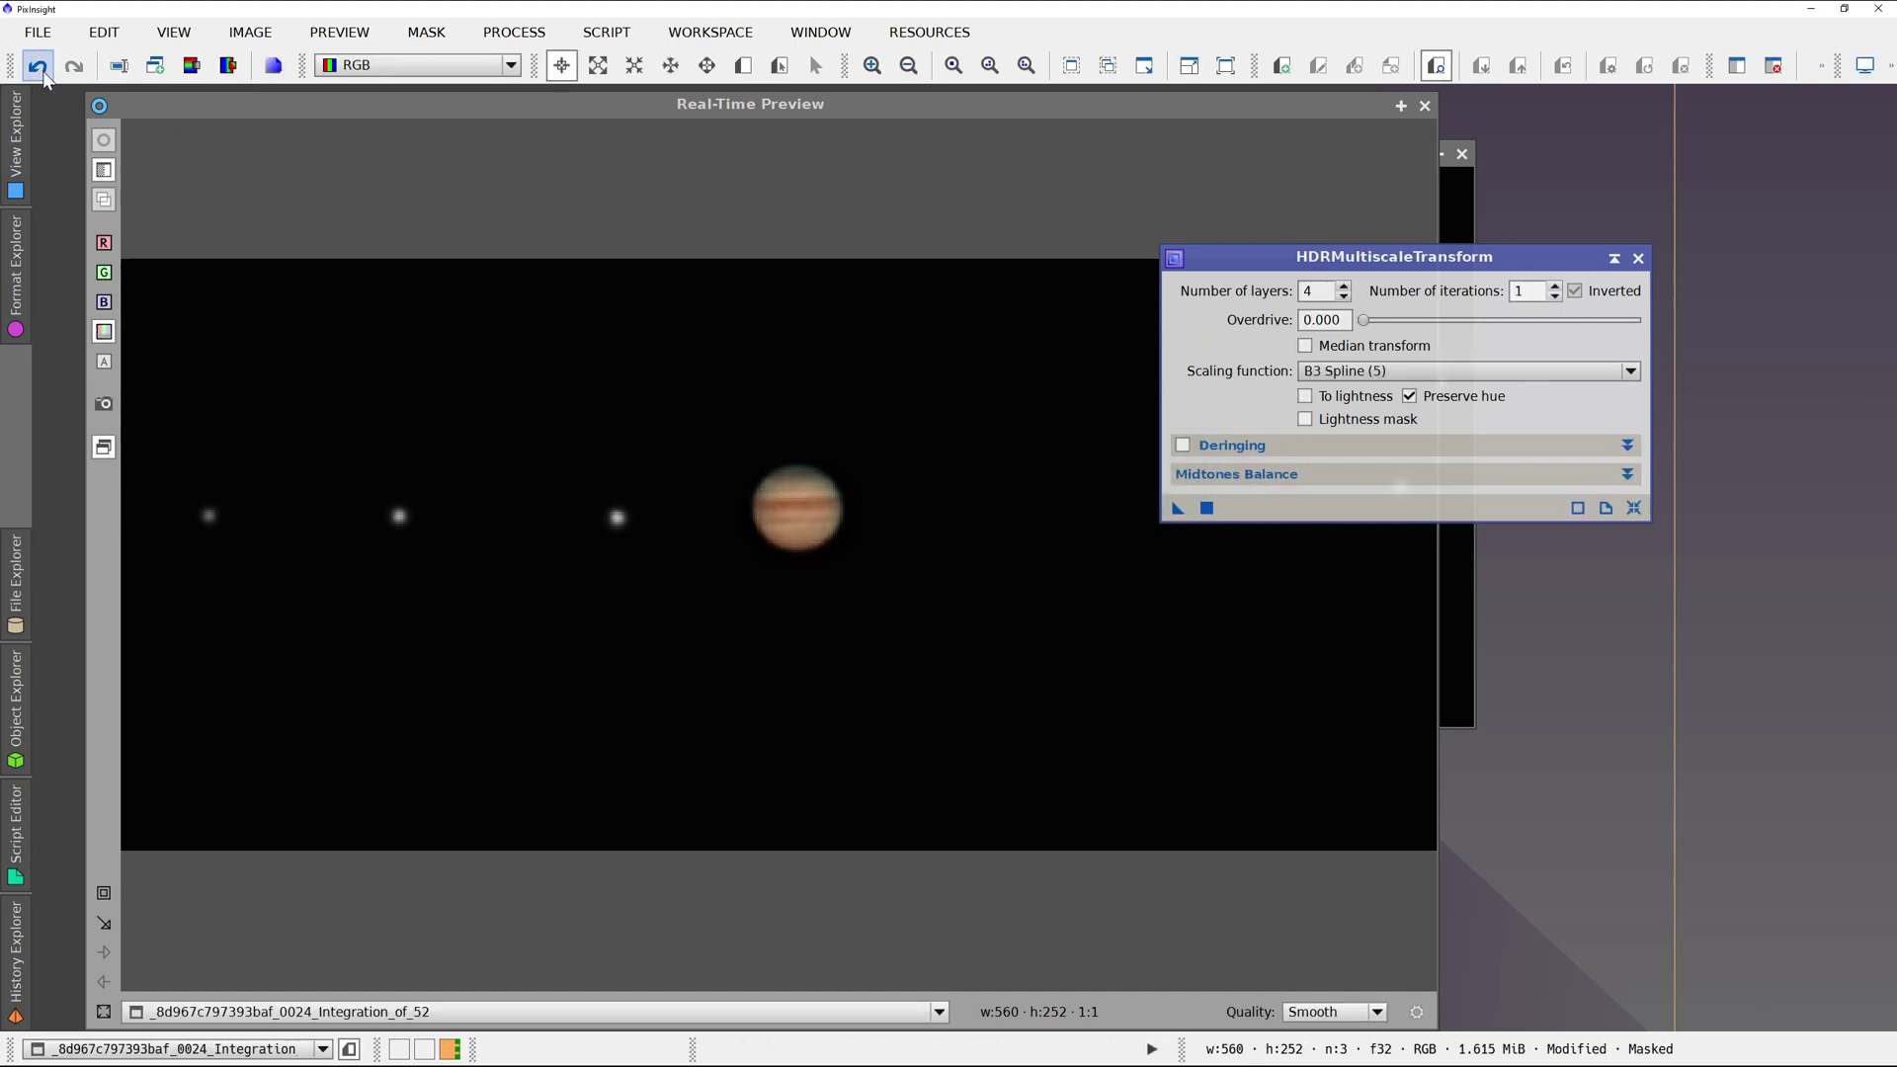
Close HDRMultiscaleTransform and Real-Time Preview, and move the Jupiter image window down-right.
click(1638, 259)
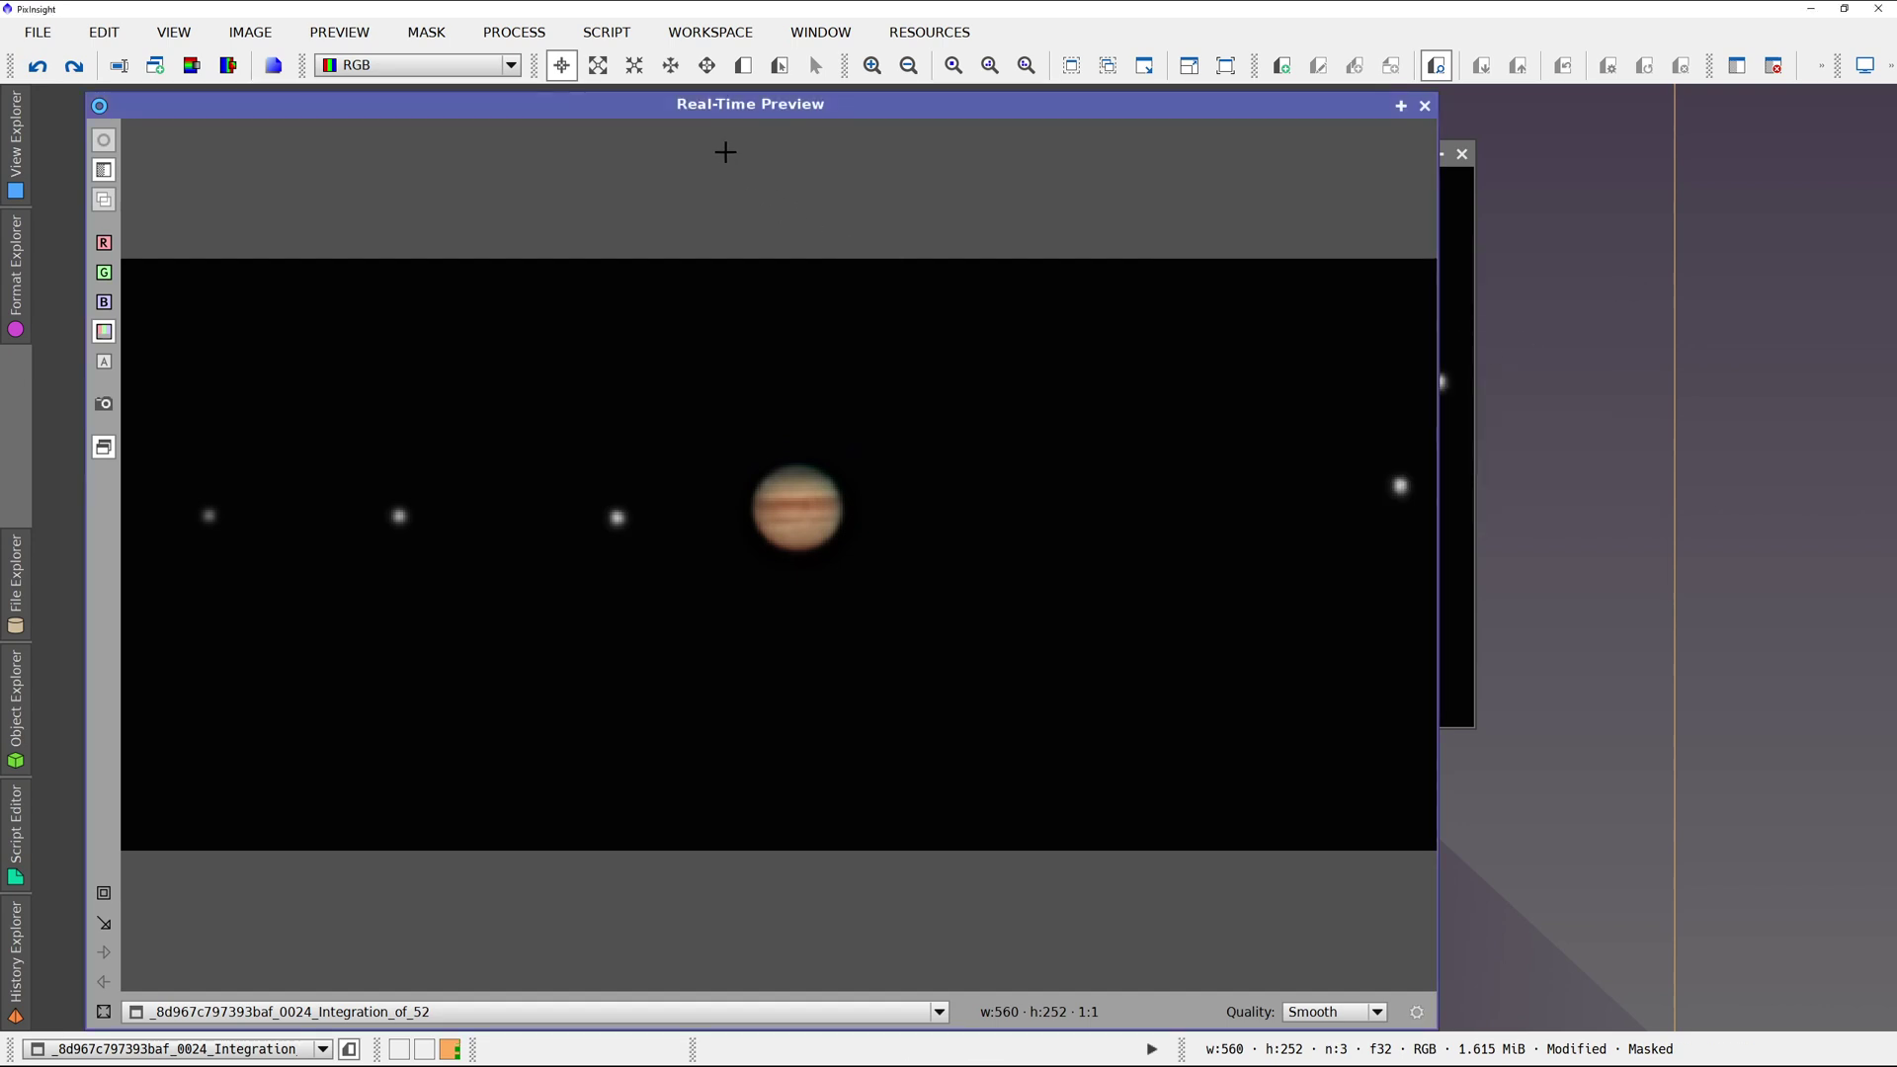
click(1421, 110)
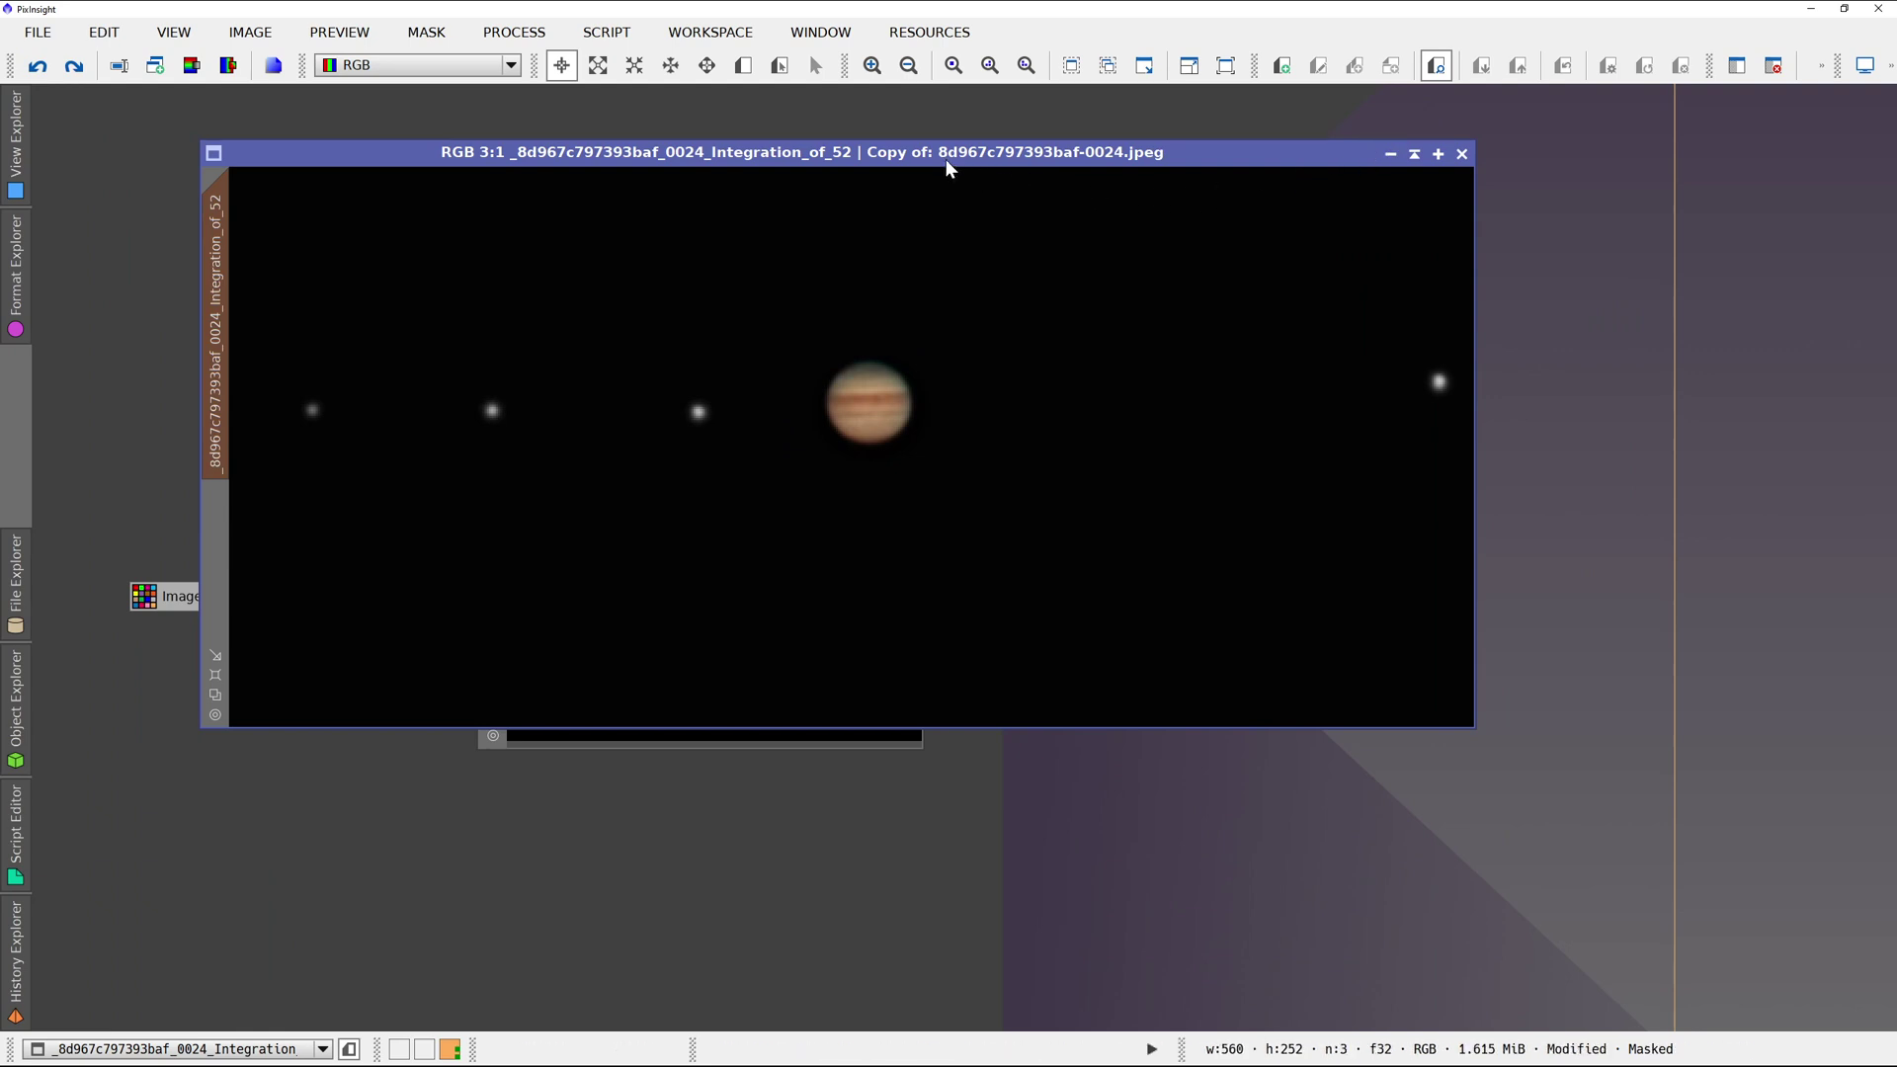
drag(937, 152, 1109, 206)
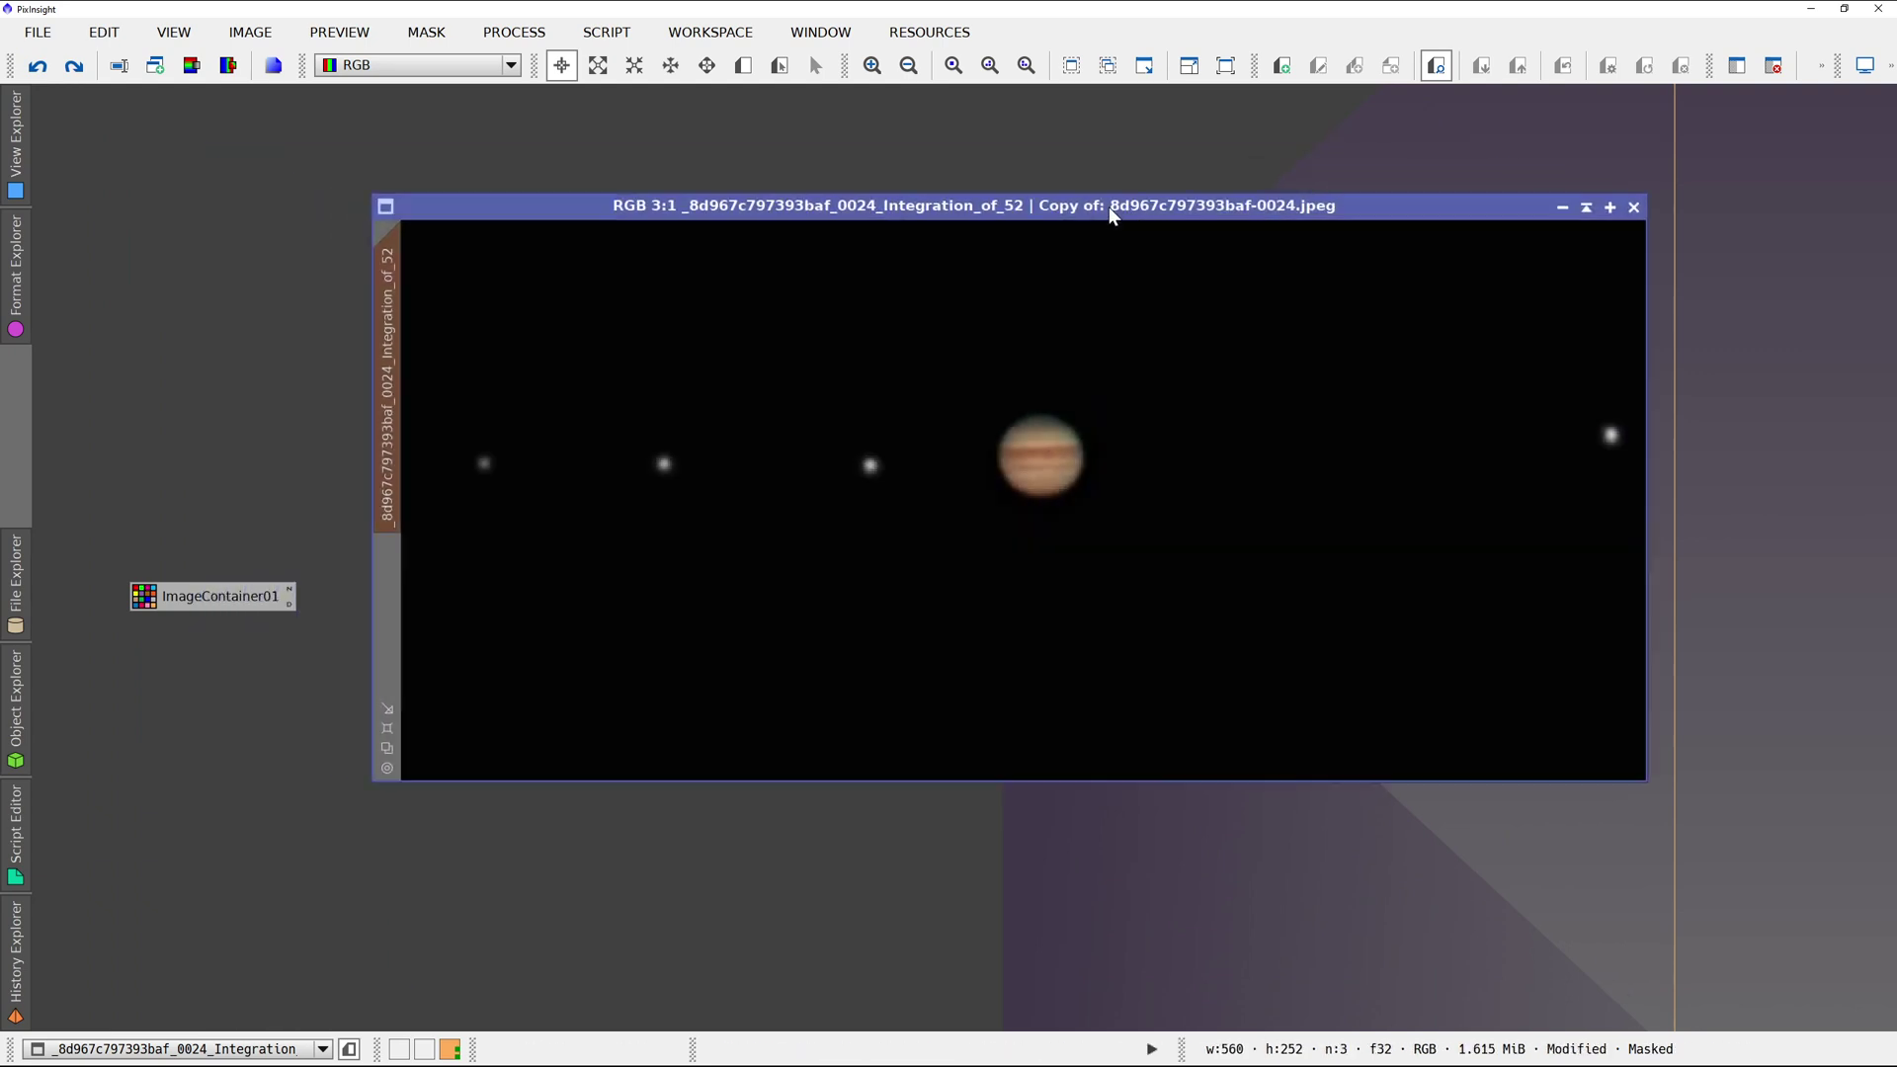
double_click(876, 162)
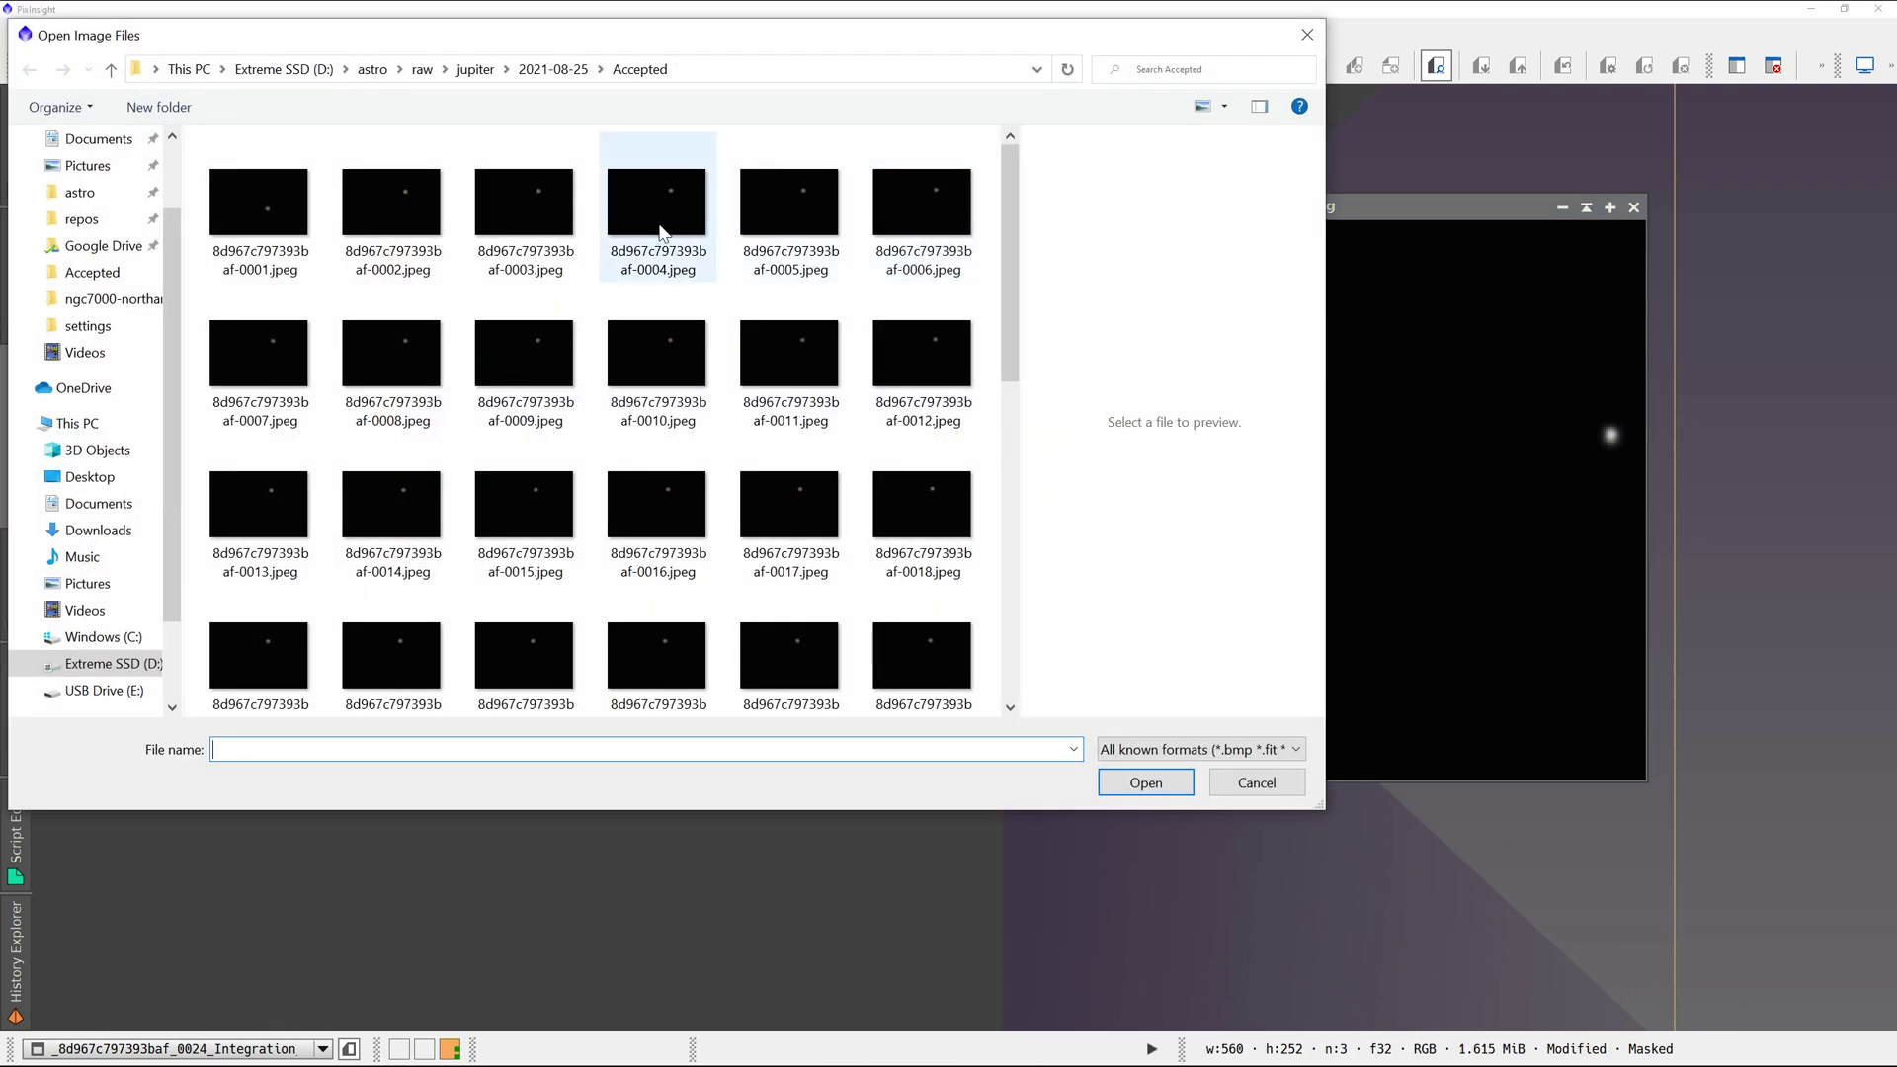
double_click(660, 233)
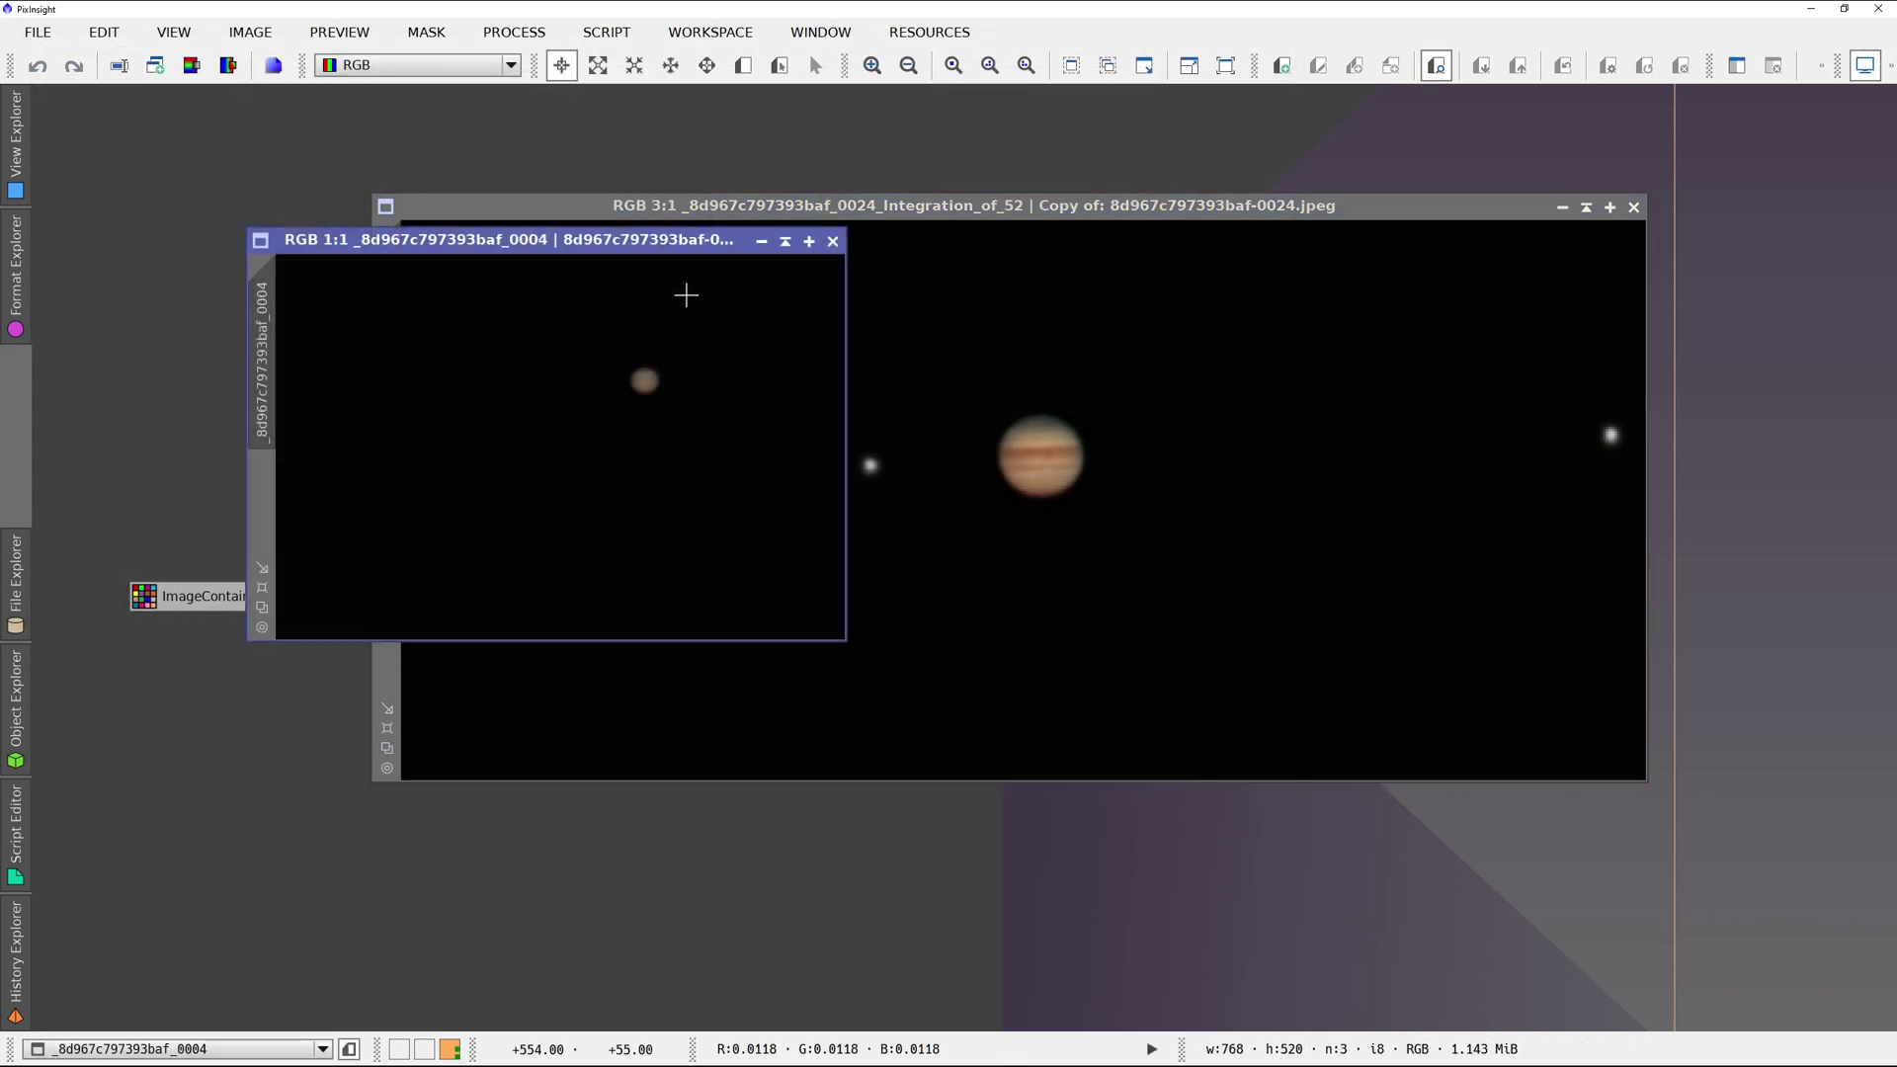
scroll(686, 295, down, 1)
scroll(684, 296, up, 3)
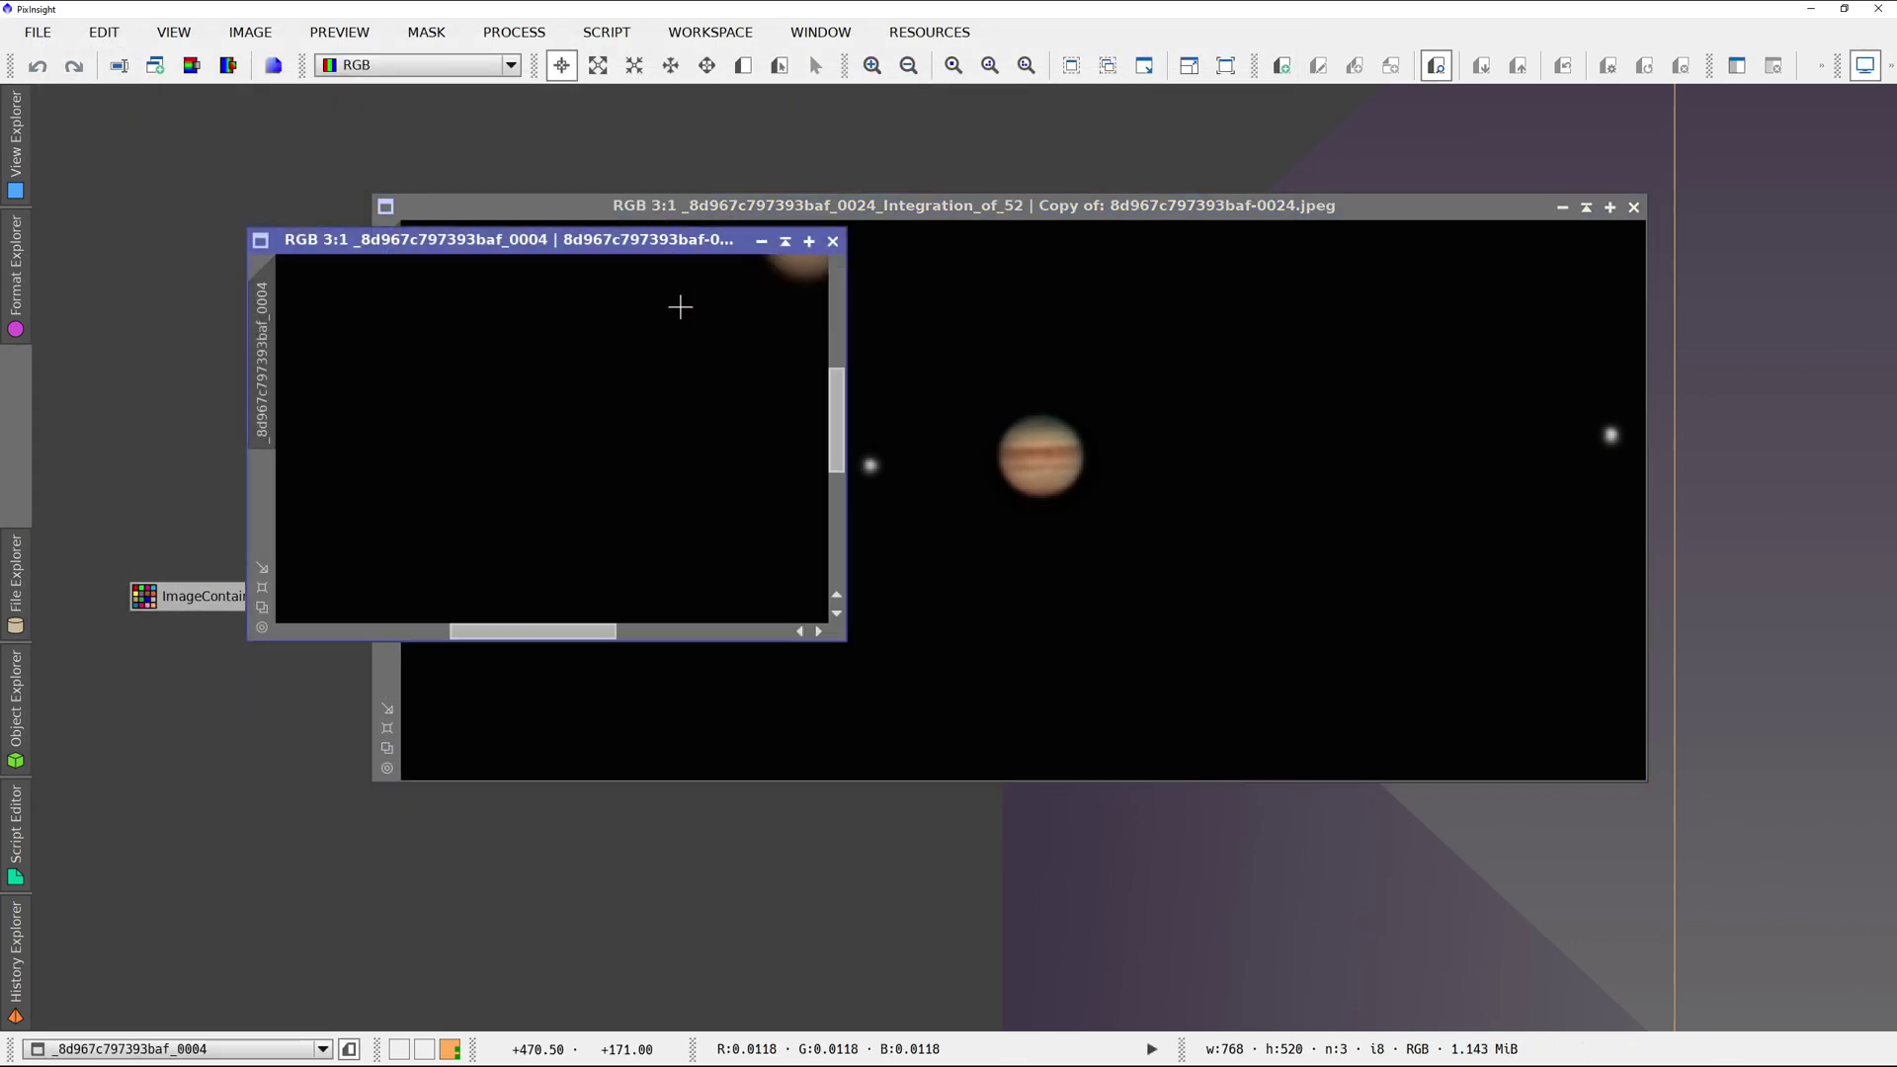
drag(841, 389, 841, 340)
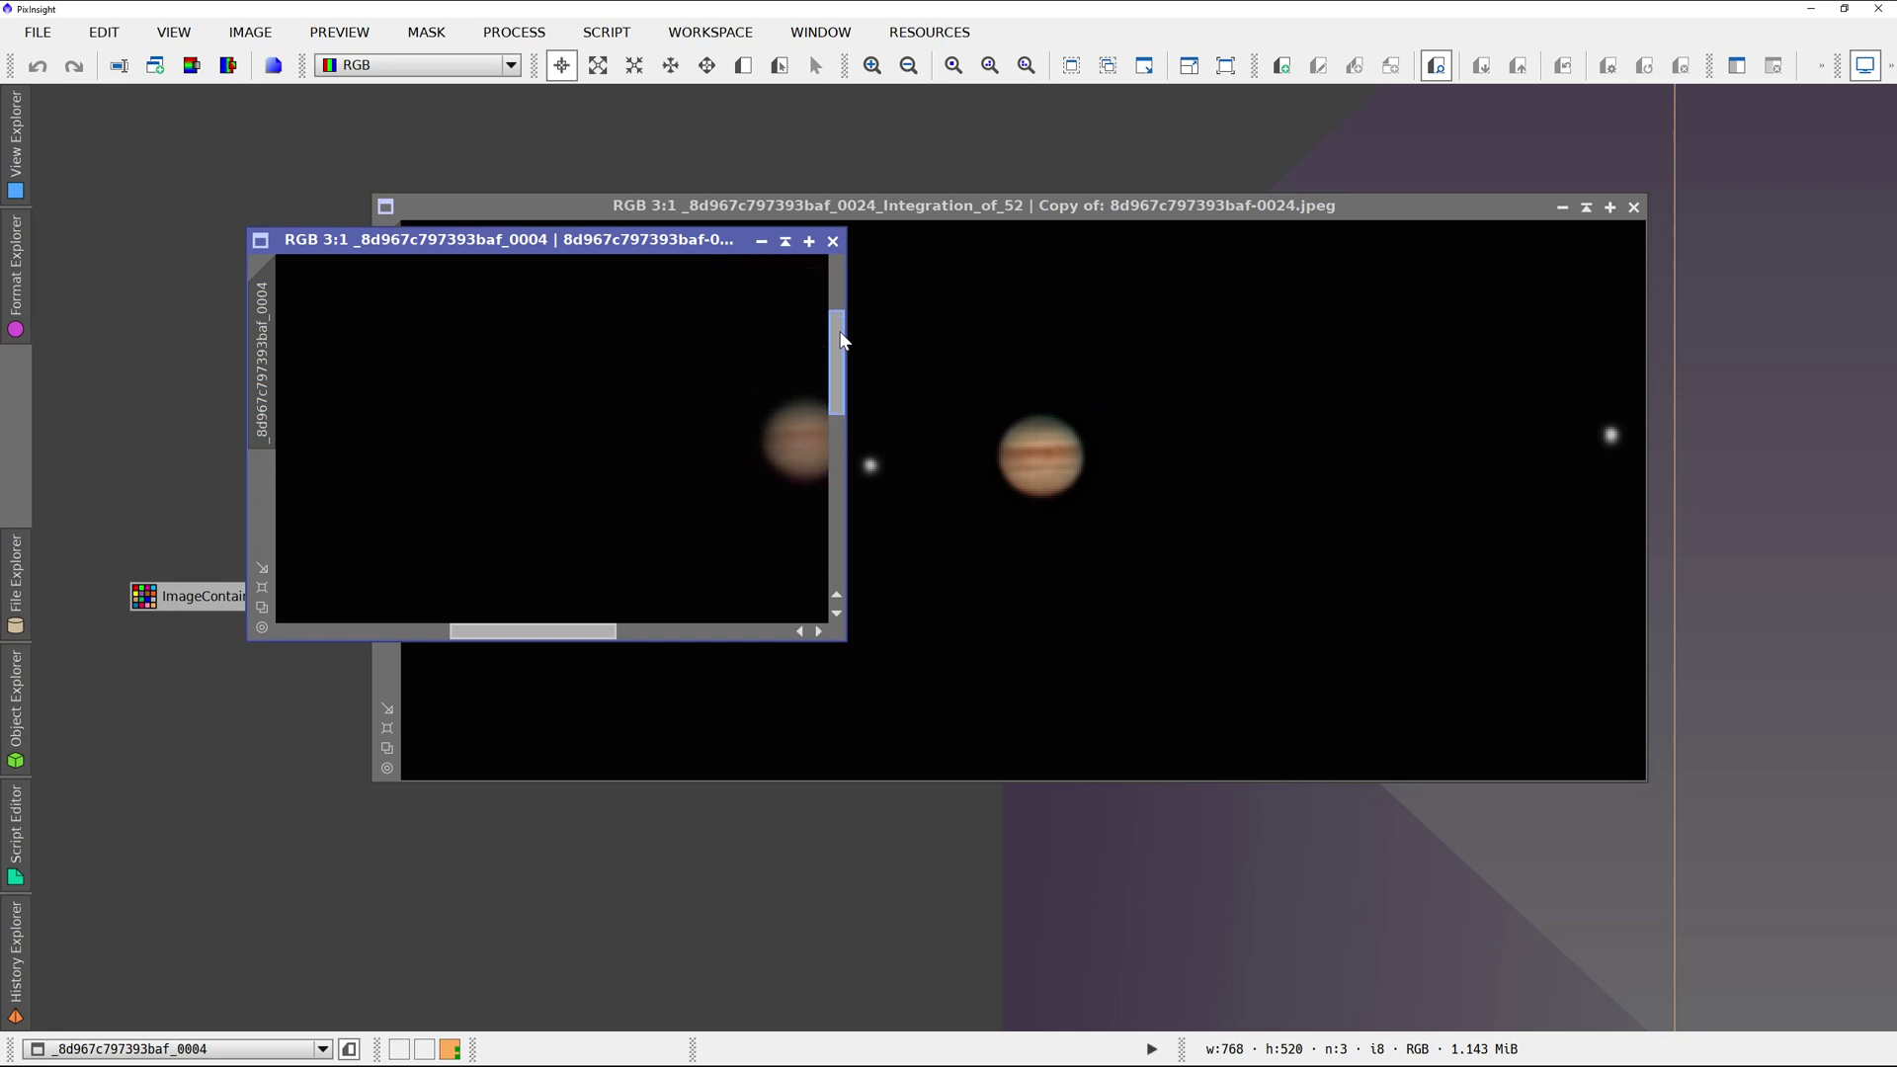
drag(605, 631, 645, 633)
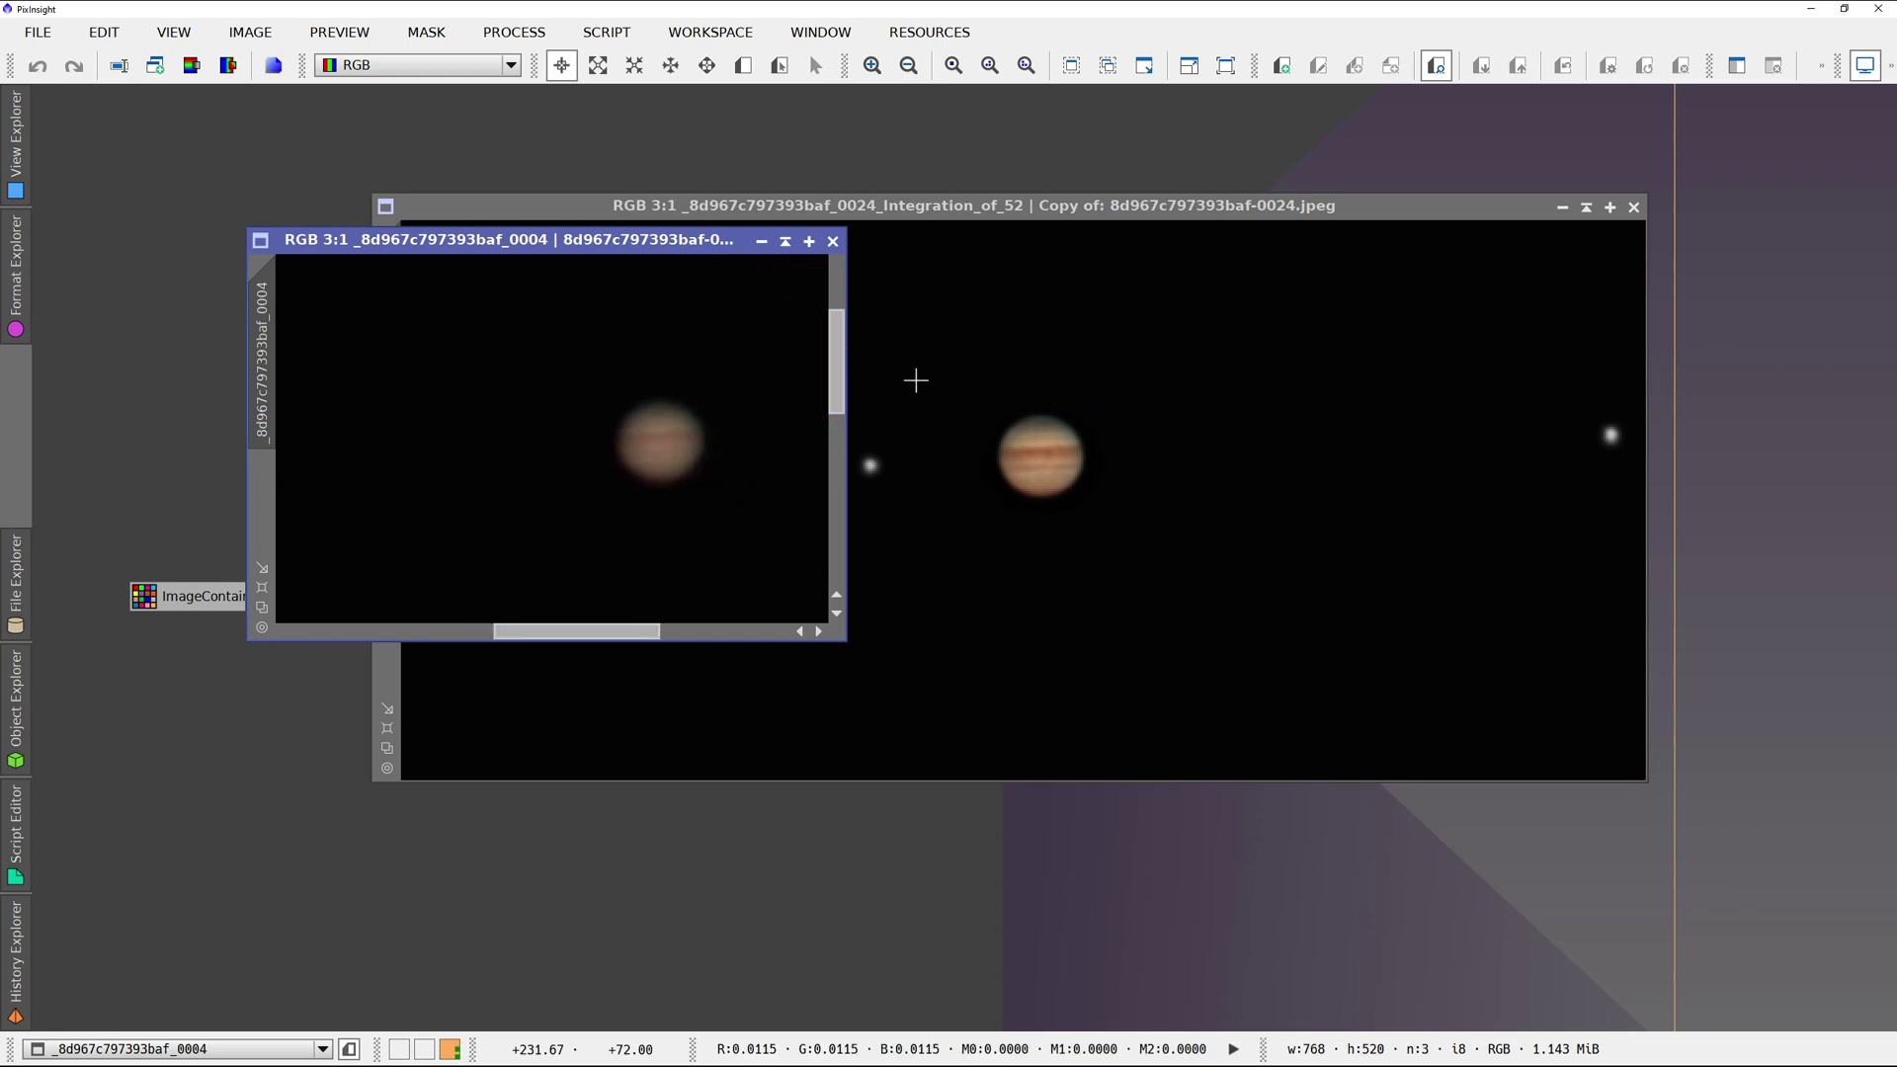
click(833, 242)
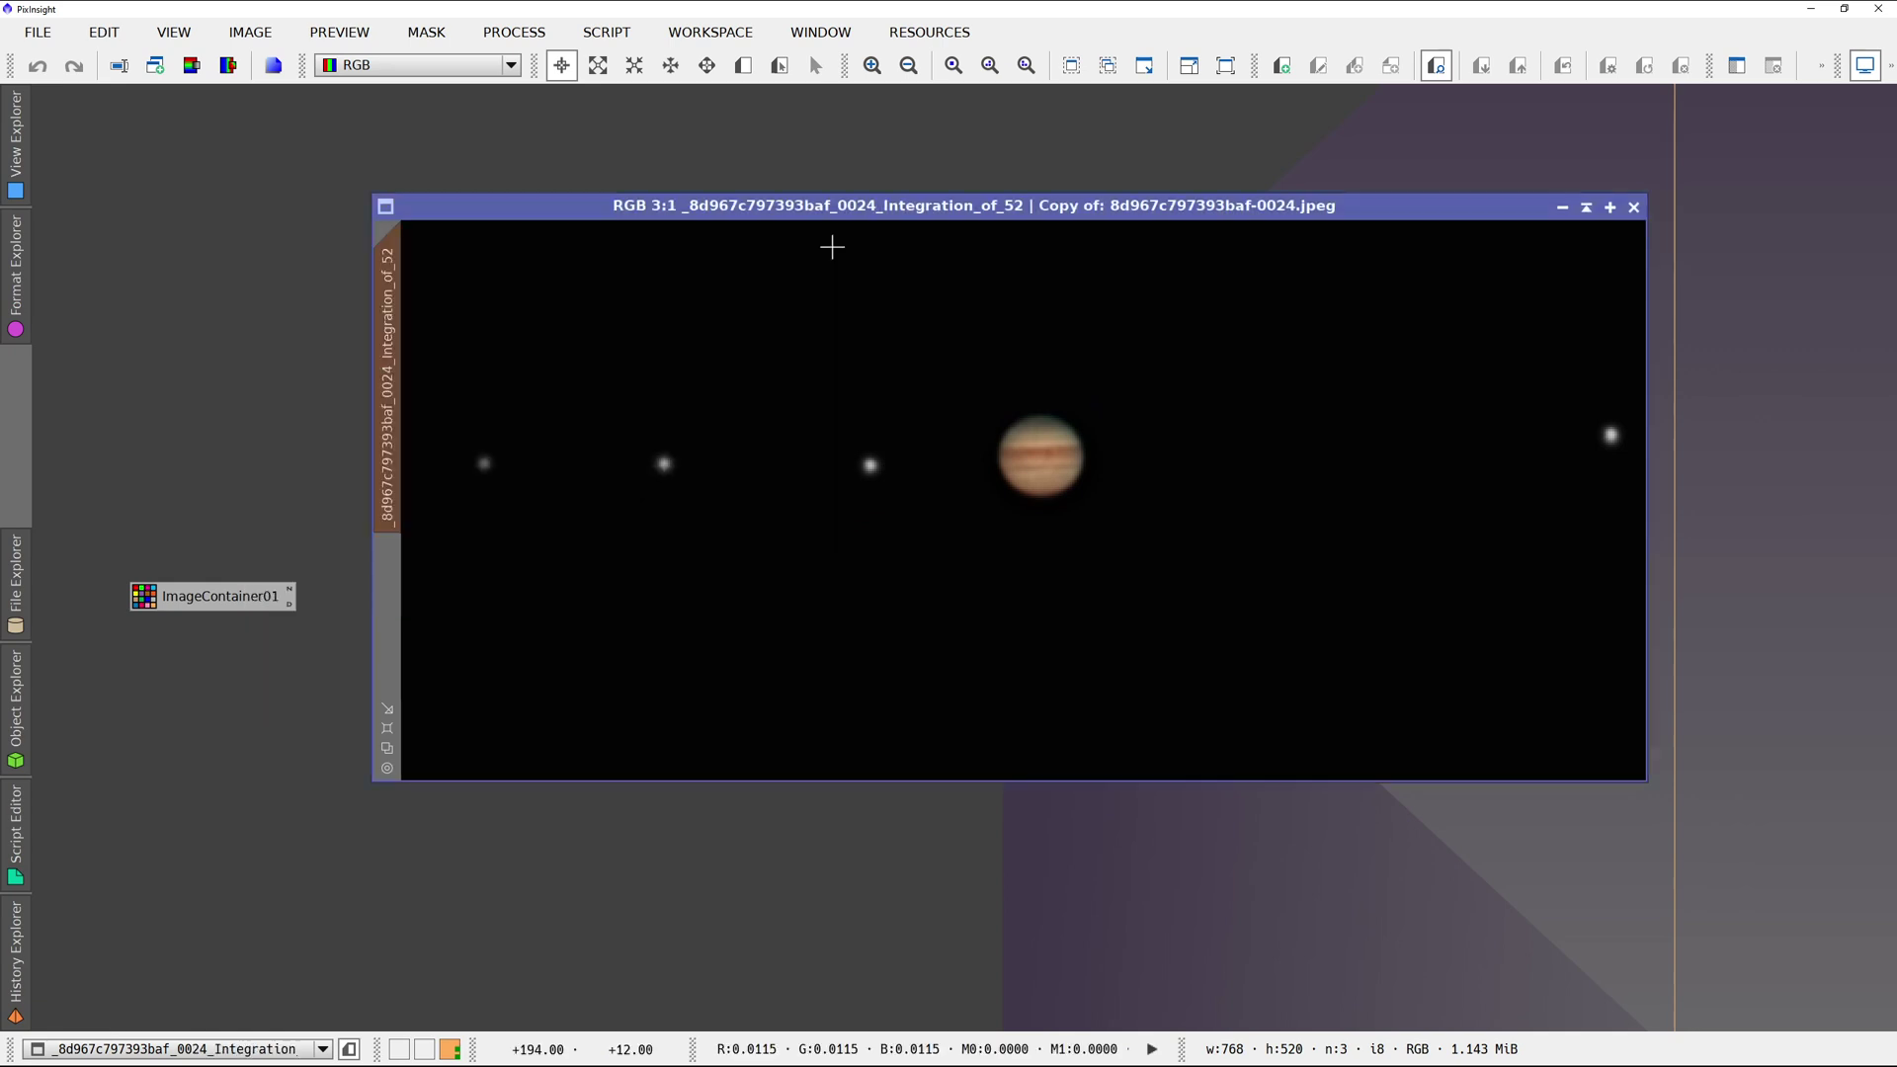